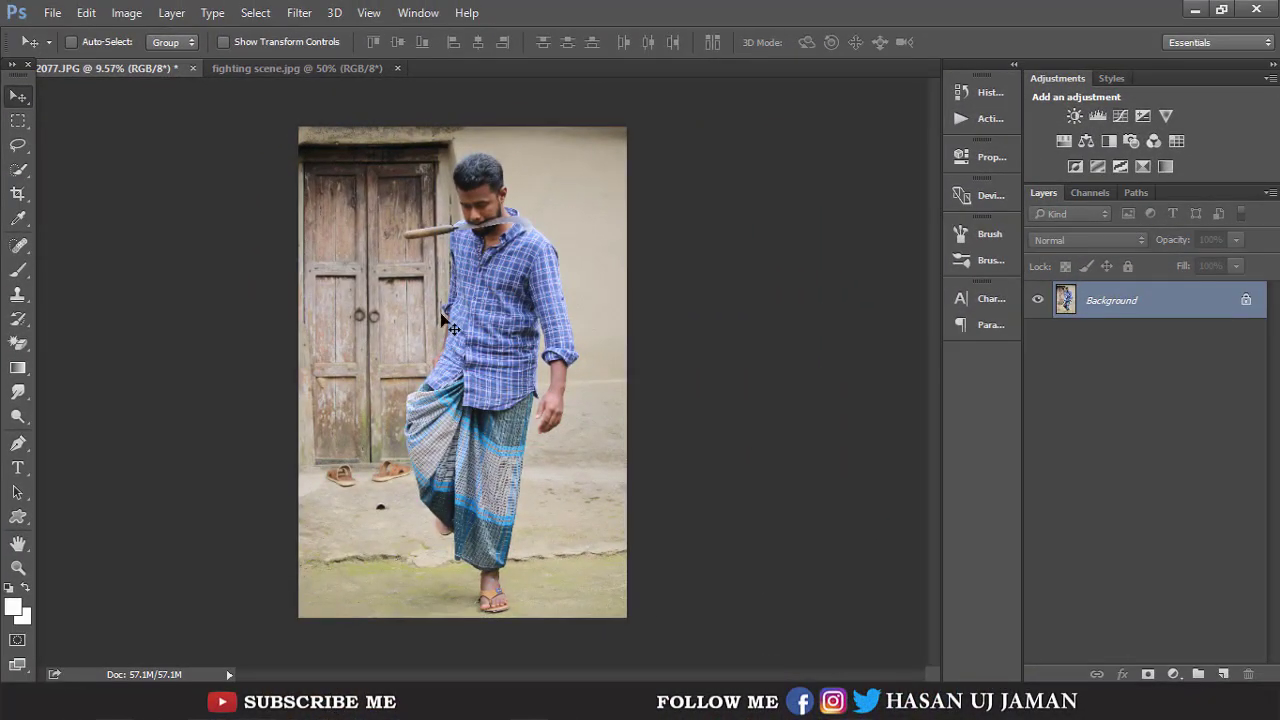
Switch to fighting scene.jpg and begin a crop on it.
click(325, 67)
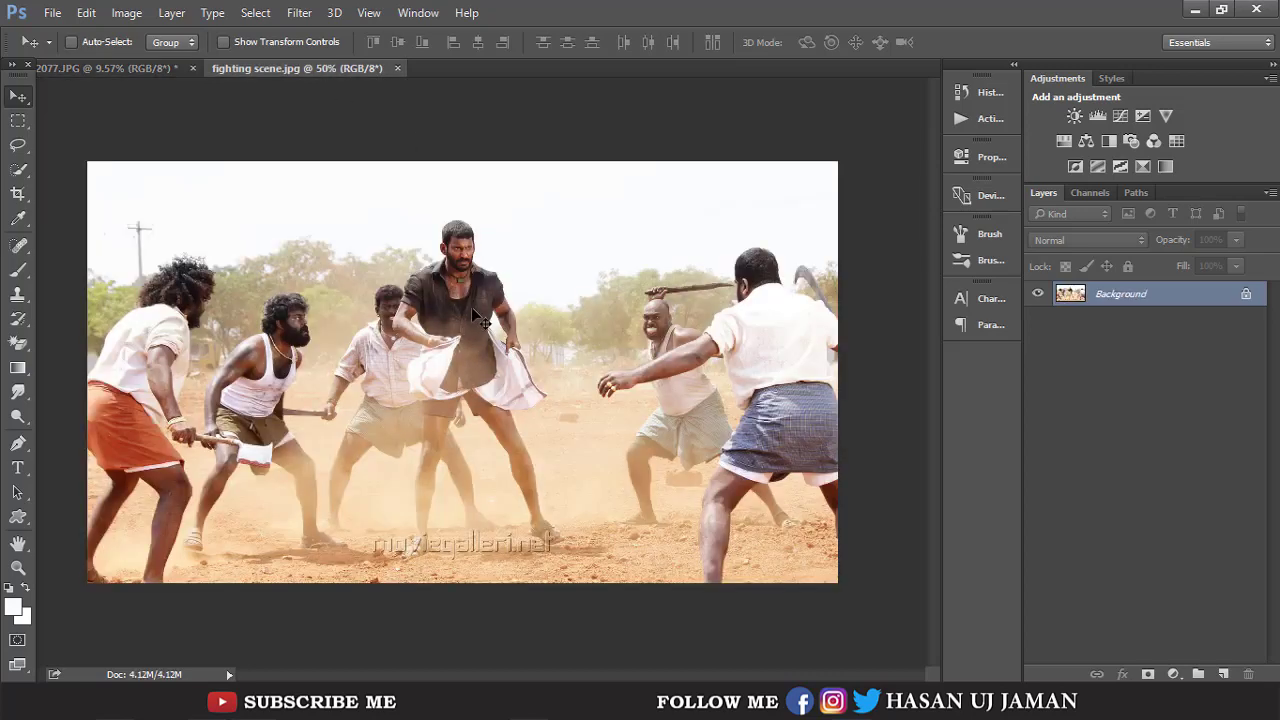
click(18, 194)
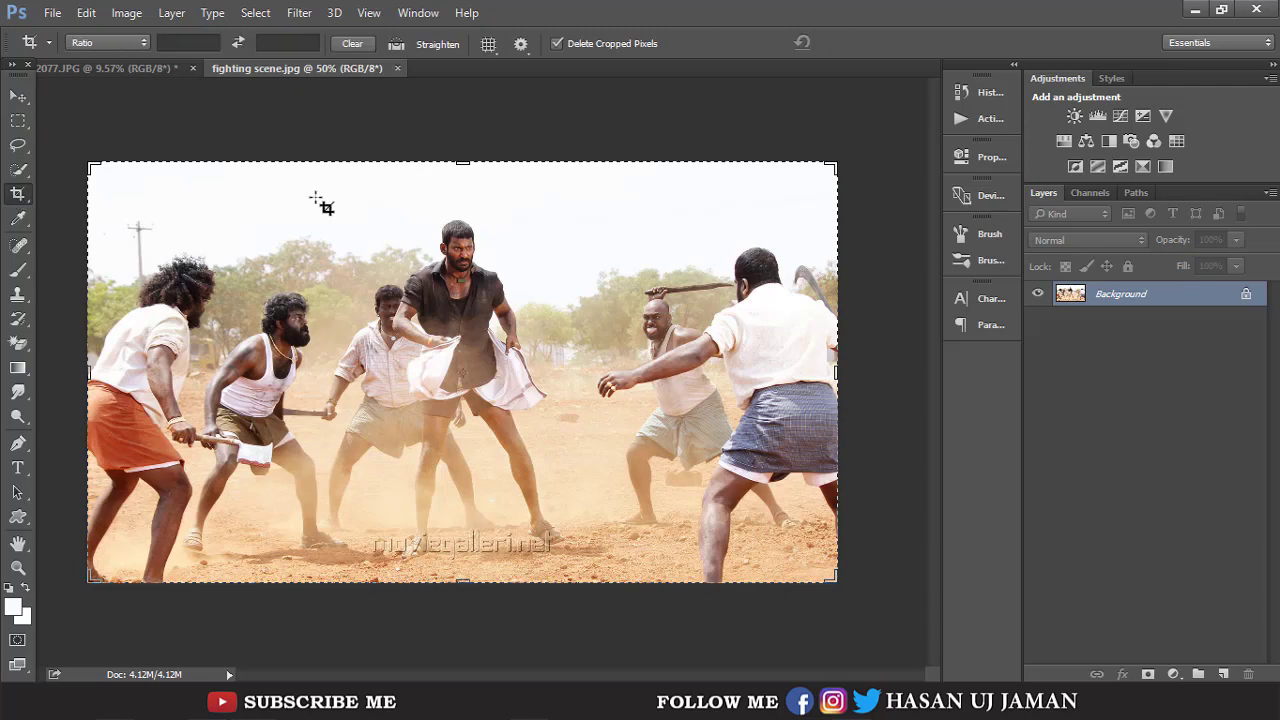
Extend the fighting scene canvas upward past the sky and apply the crop.
drag(462, 165, 467, 144)
click(863, 42)
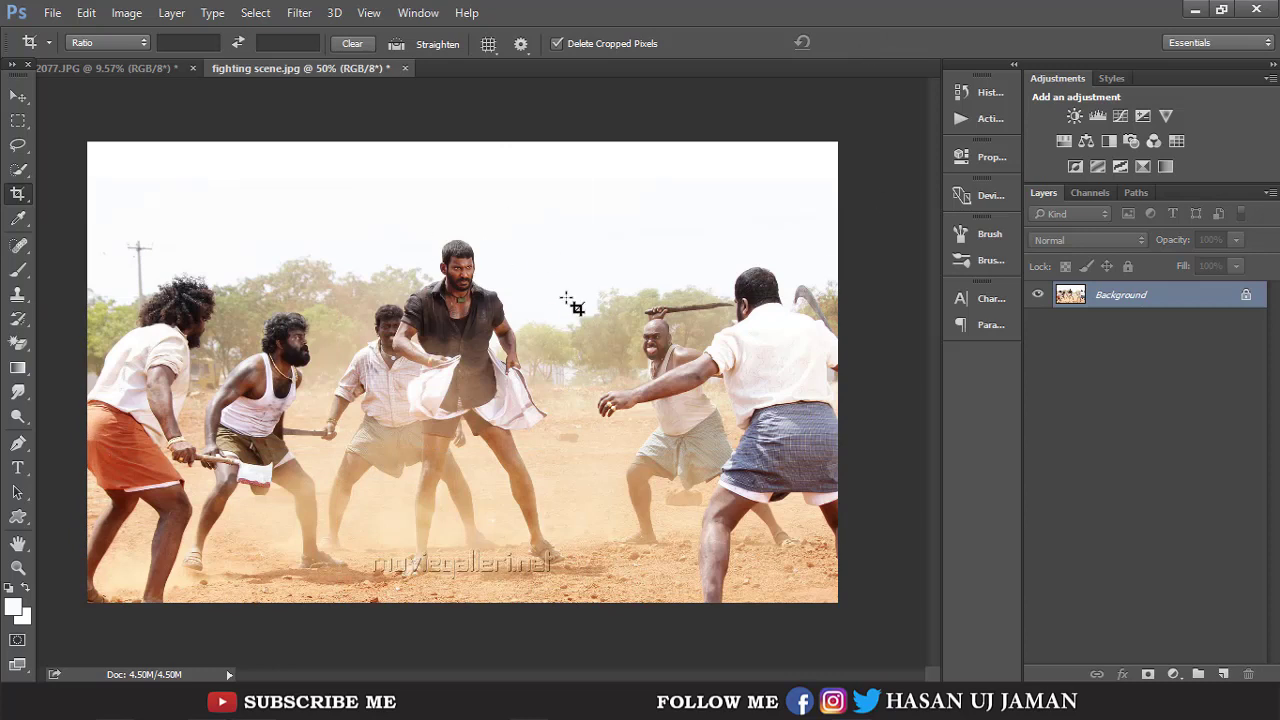
click(20, 99)
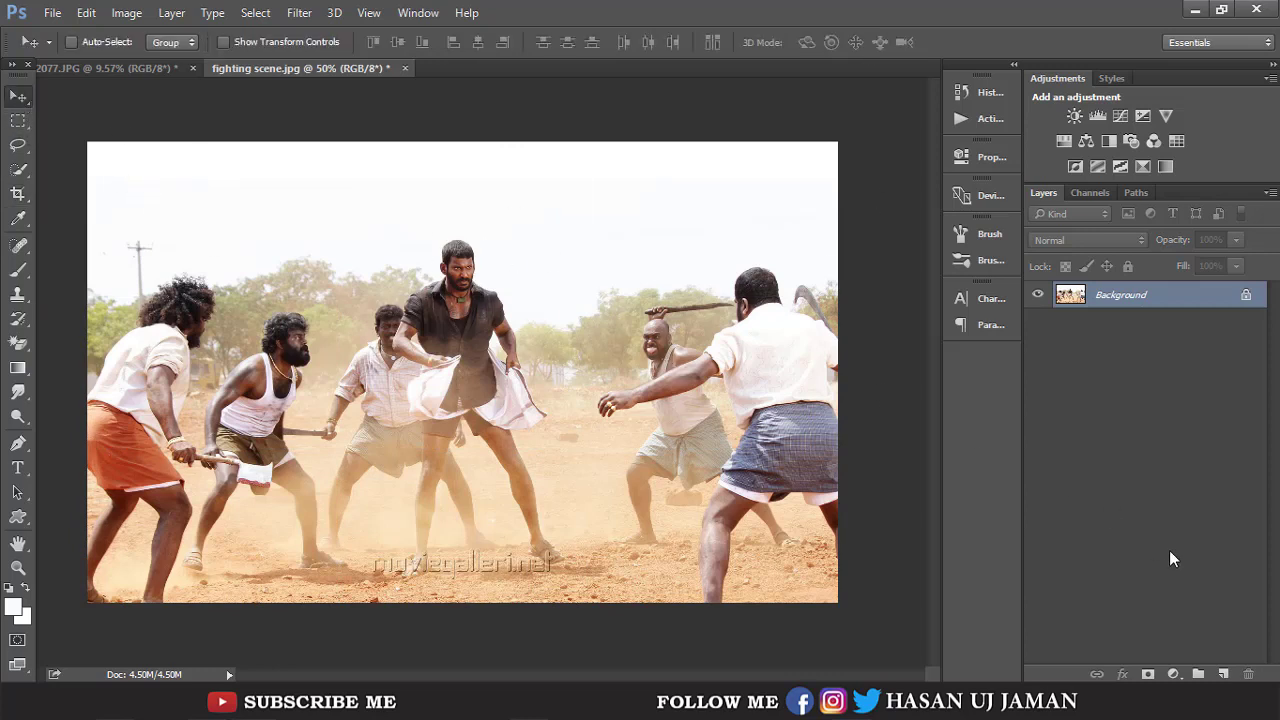
Add Layer 1, sample the pale sky colour, and fill the layer with it.
click(1221, 673)
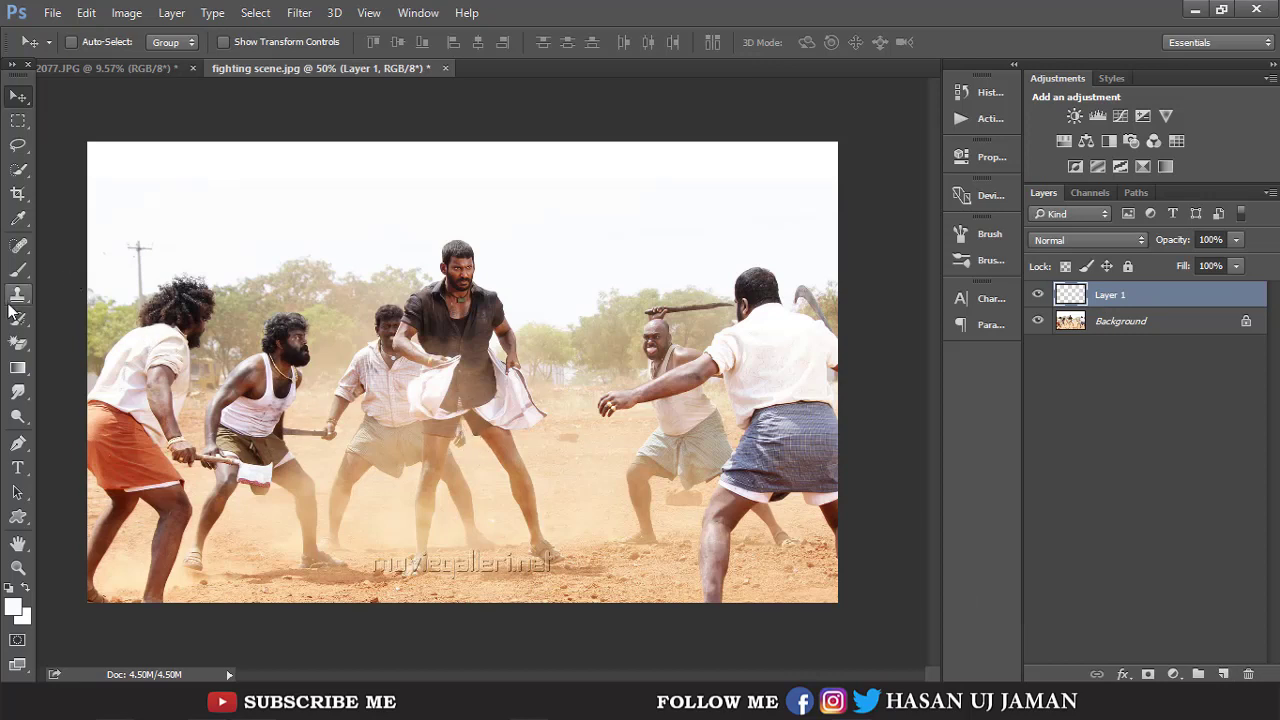
click(20, 272)
click(22, 224)
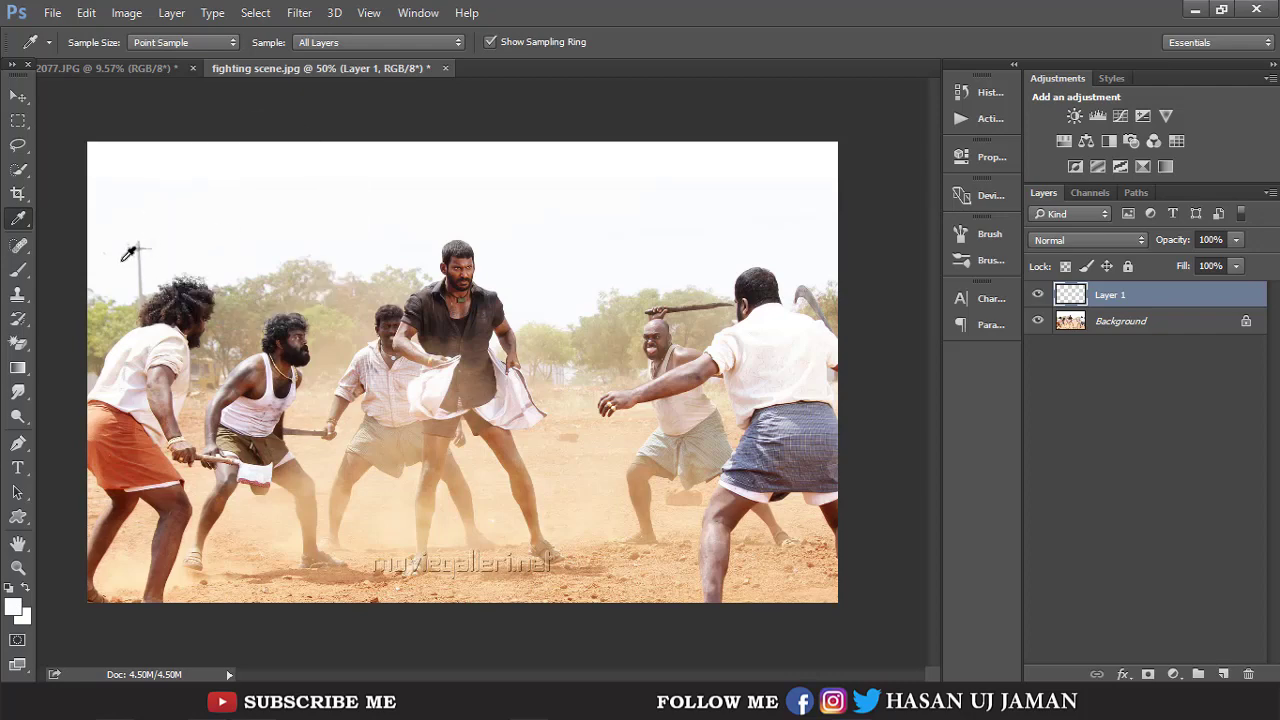
click(20, 271)
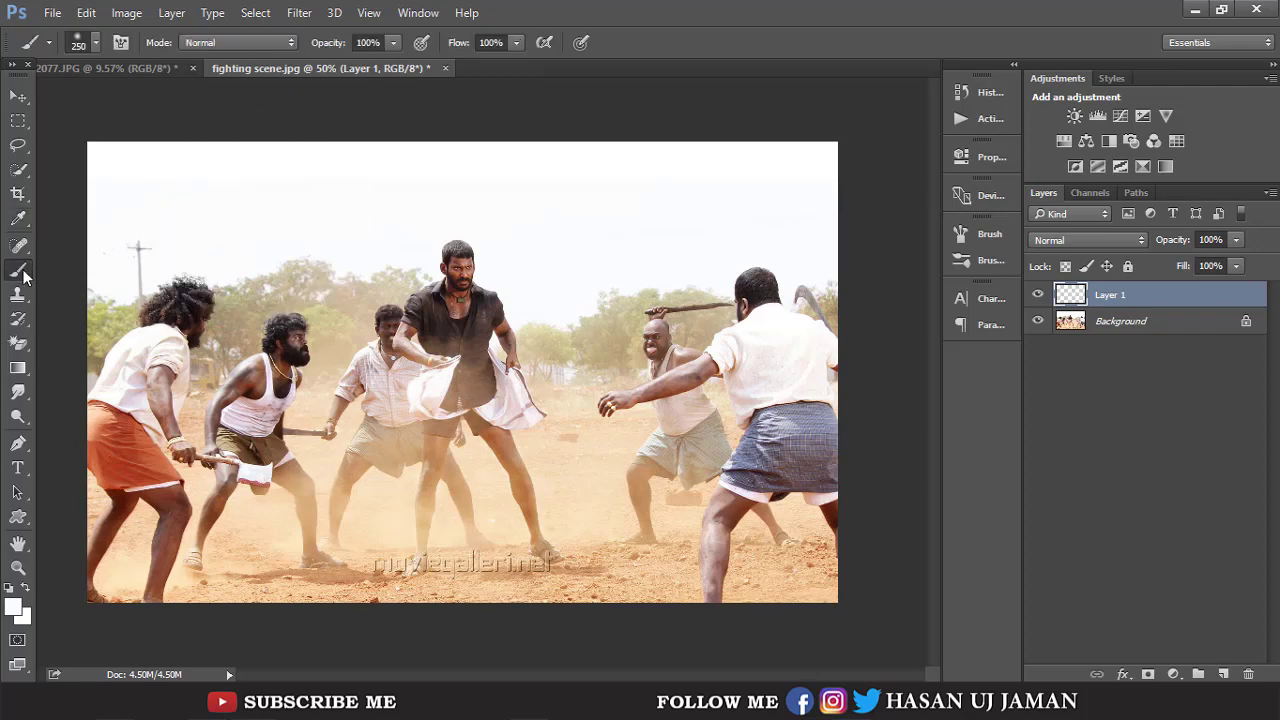
click(86, 12)
click(165, 260)
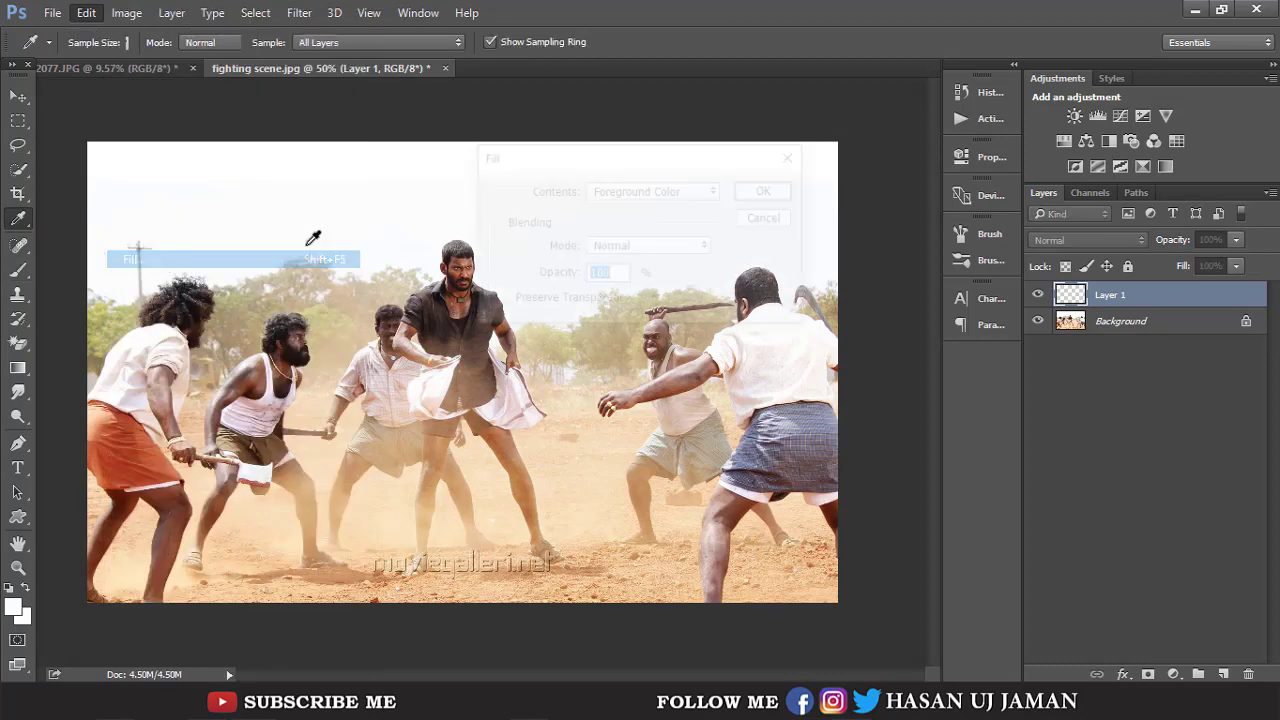
click(768, 191)
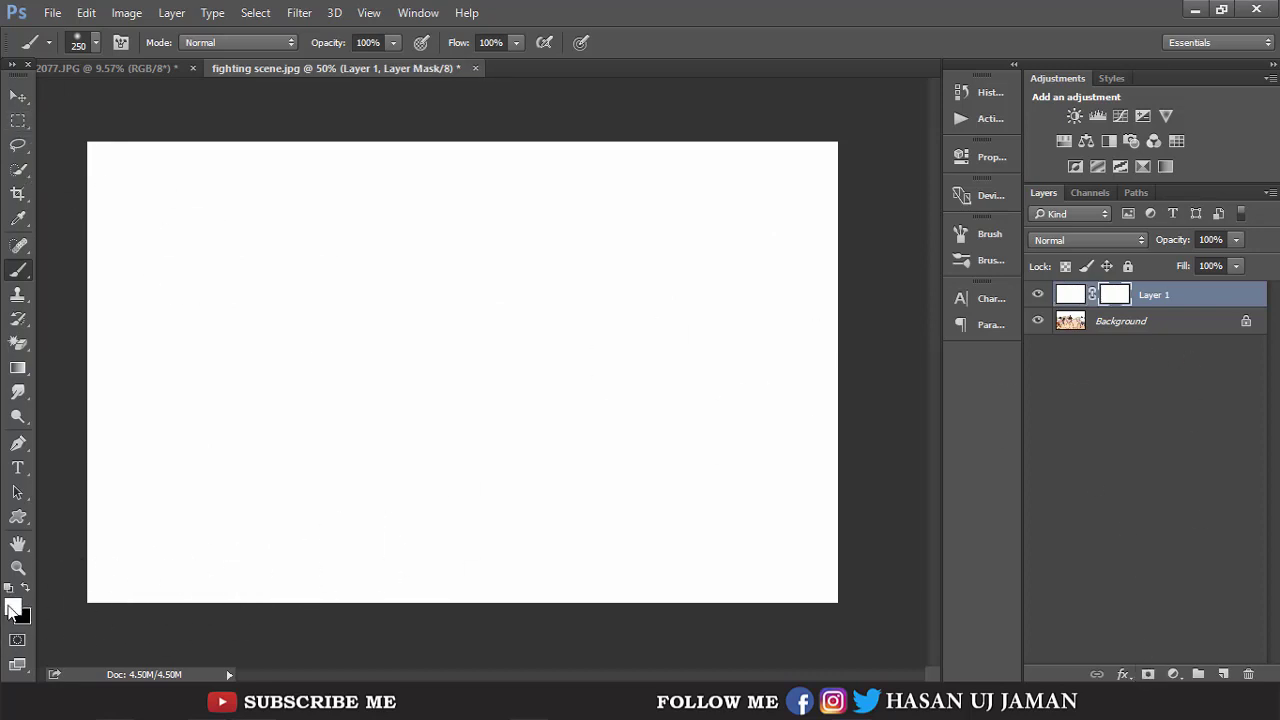
Fill Layer 1's mask black, then paint white back along the top sky with a soft 250 px brush.
key(ctrl+Delete)
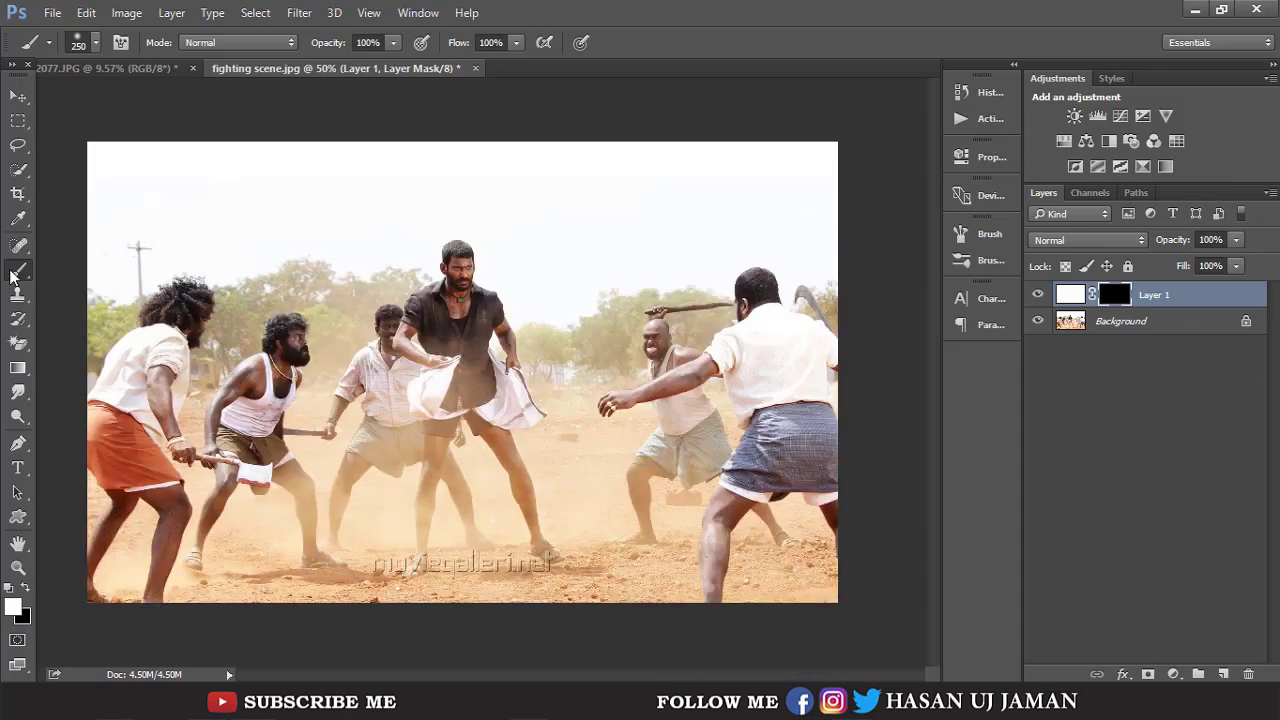
right_click(345, 209)
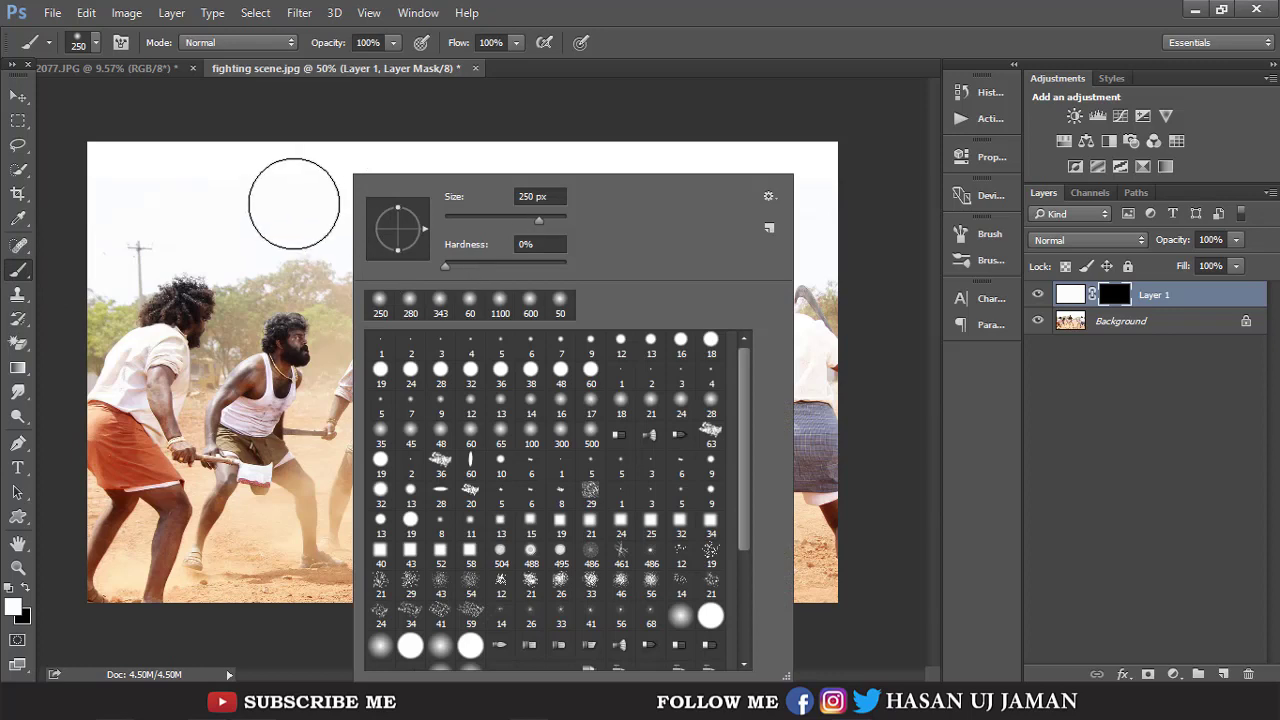
click(178, 153)
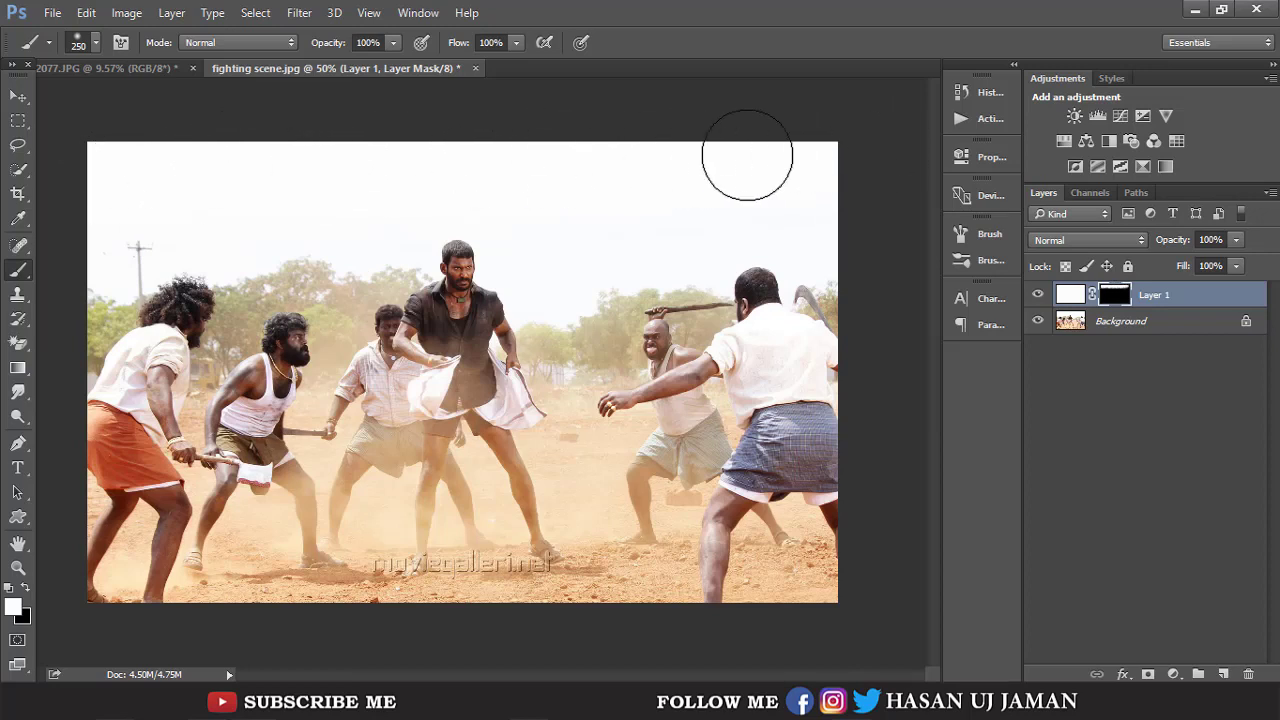
drag(887, 154, 653, 169)
click(1074, 330)
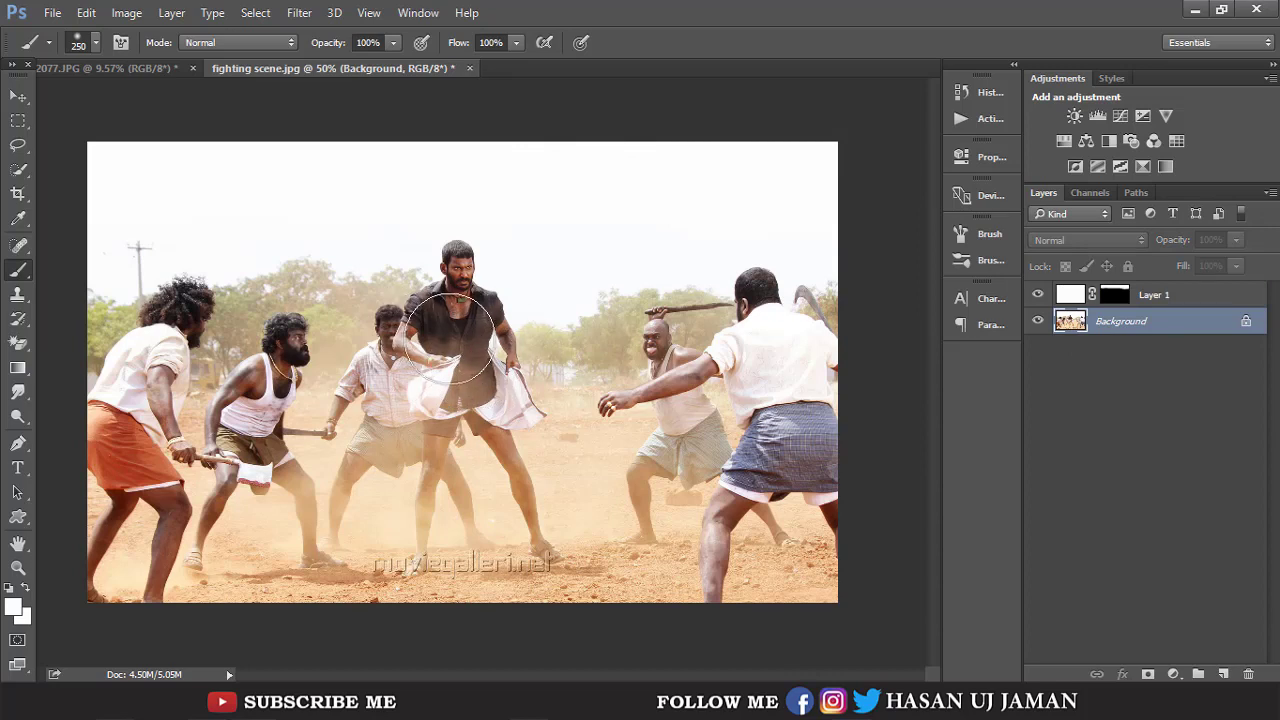
Set Clone Stamp to 100% opacity and 85 px, then clone sky over the central man's head.
click(16, 295)
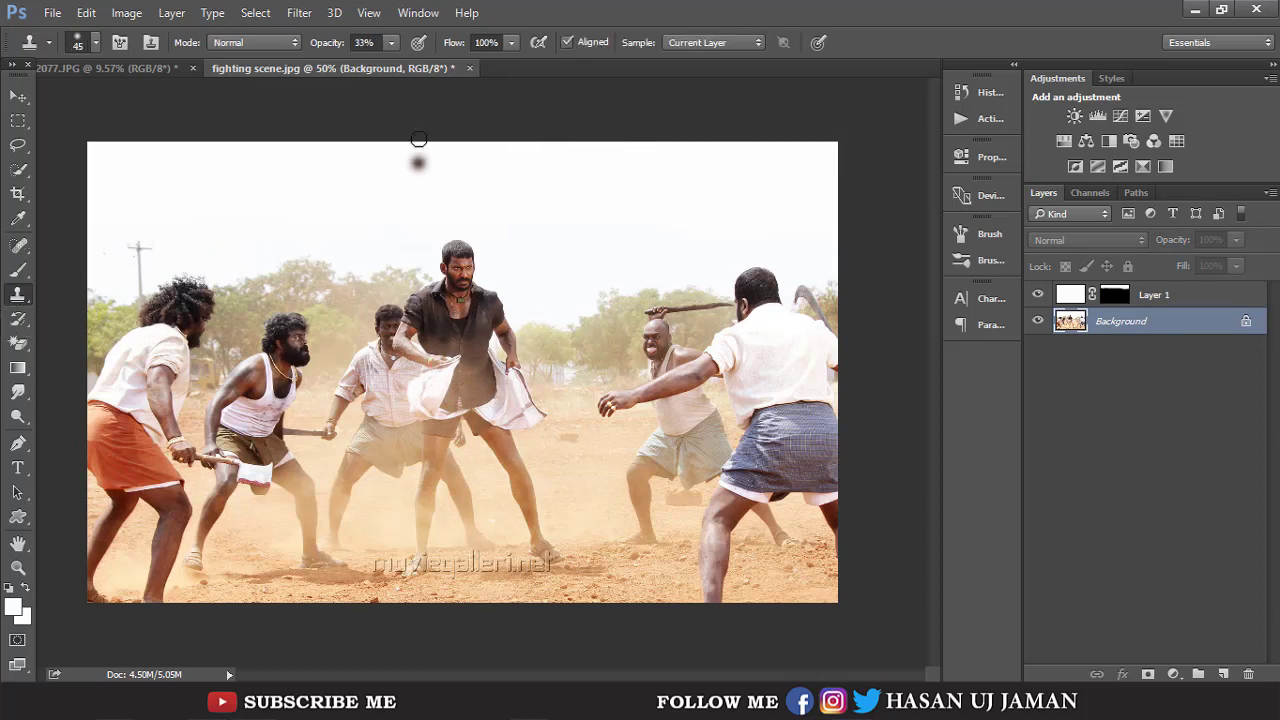
click(391, 43)
drag(392, 63, 436, 63)
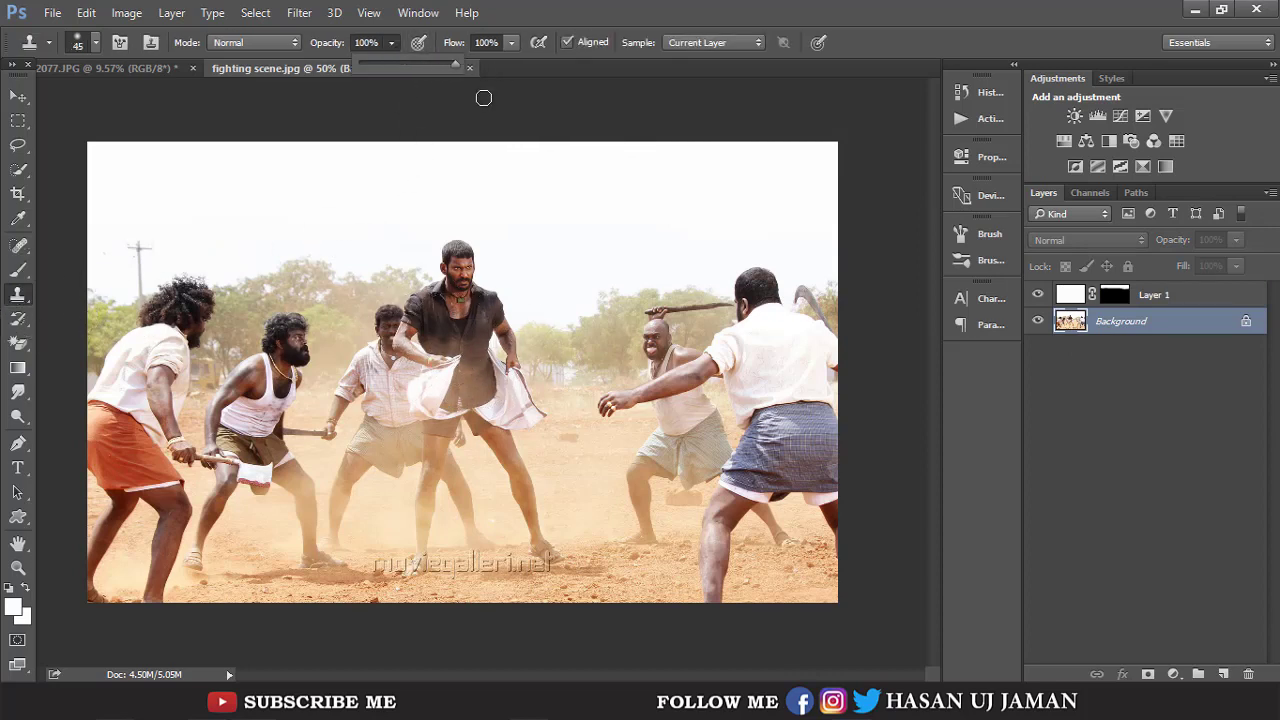
click(533, 290)
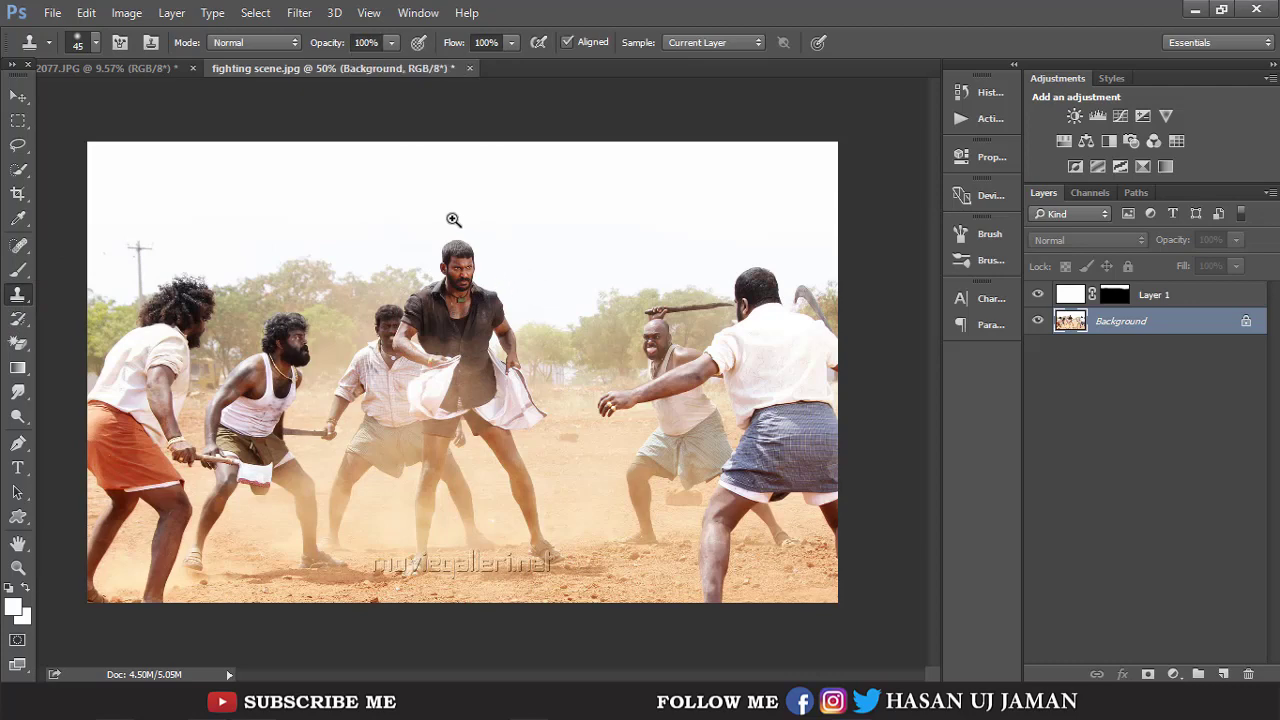
mouse_move(453, 219)
mouse_down()
mouse_move(580, 360)
mouse_move(546, 366)
mouse_move(494, 257)
mouse_up()
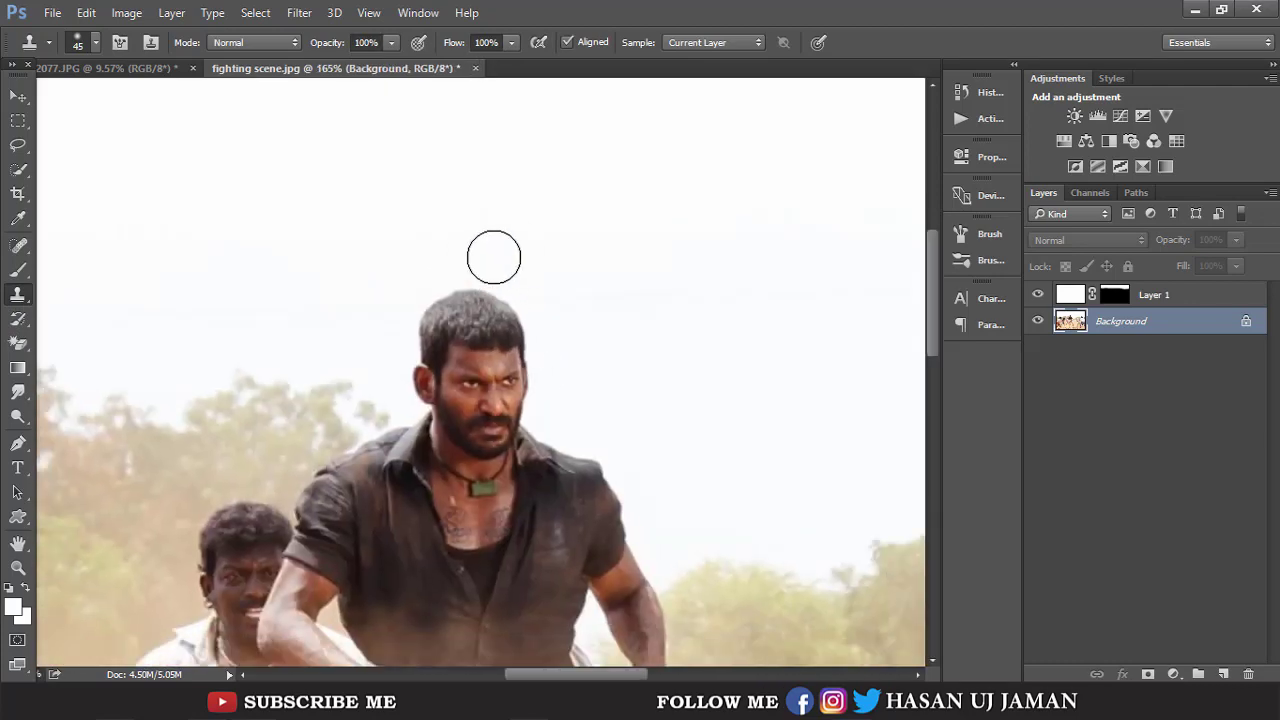
right_click(591, 228)
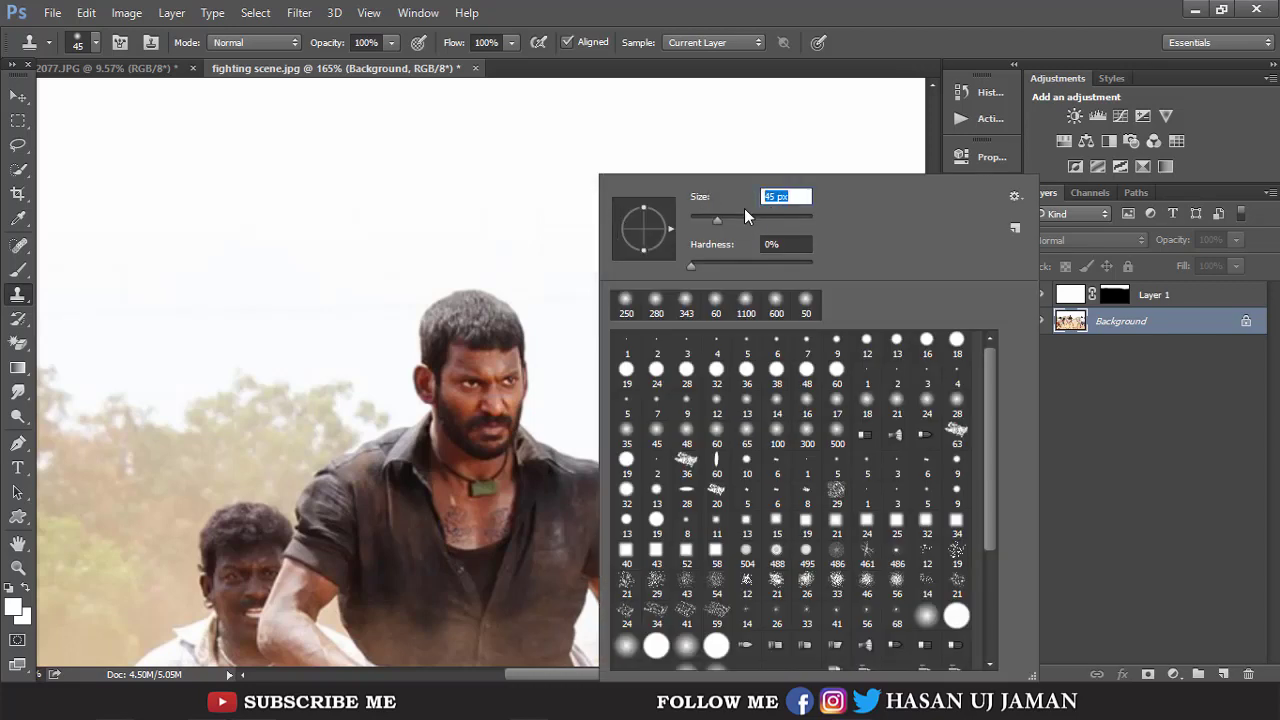
key(Return)
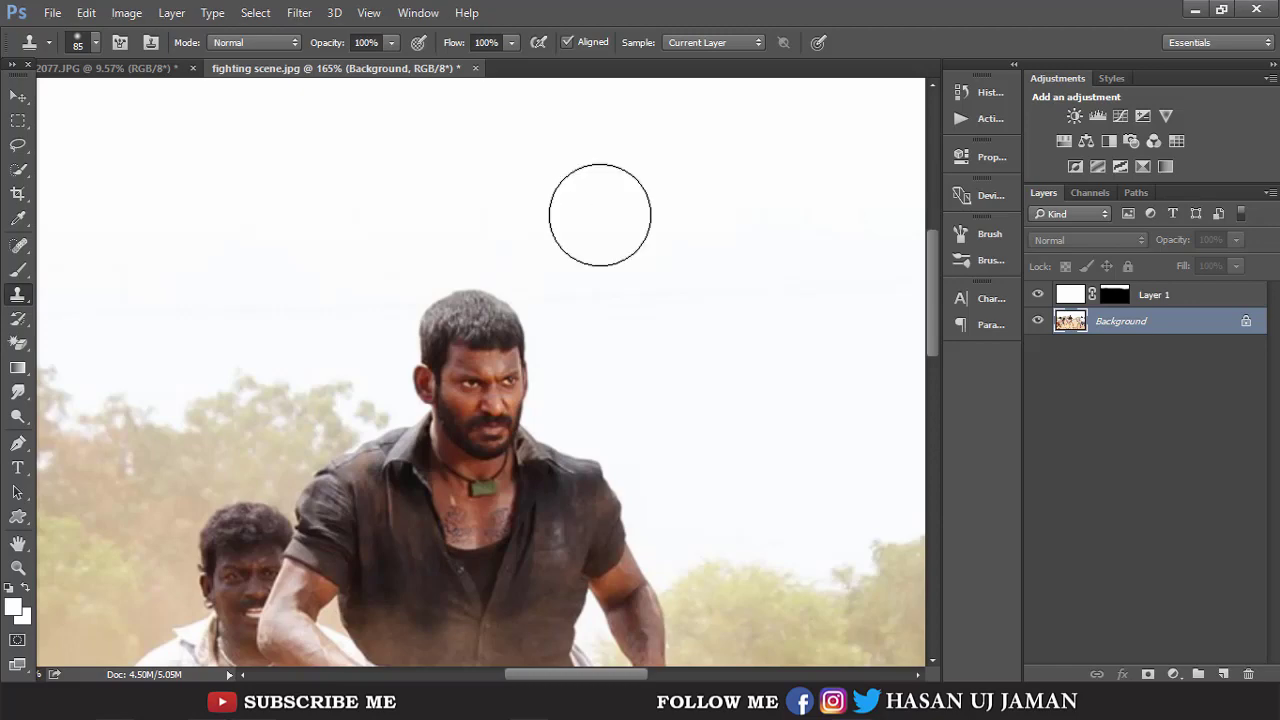
mouse_move(500, 266)
mouse_down()
mouse_move(471, 286)
mouse_move(494, 309)
mouse_move(441, 328)
mouse_move(529, 357)
mouse_move(417, 309)
mouse_move(477, 380)
mouse_up()
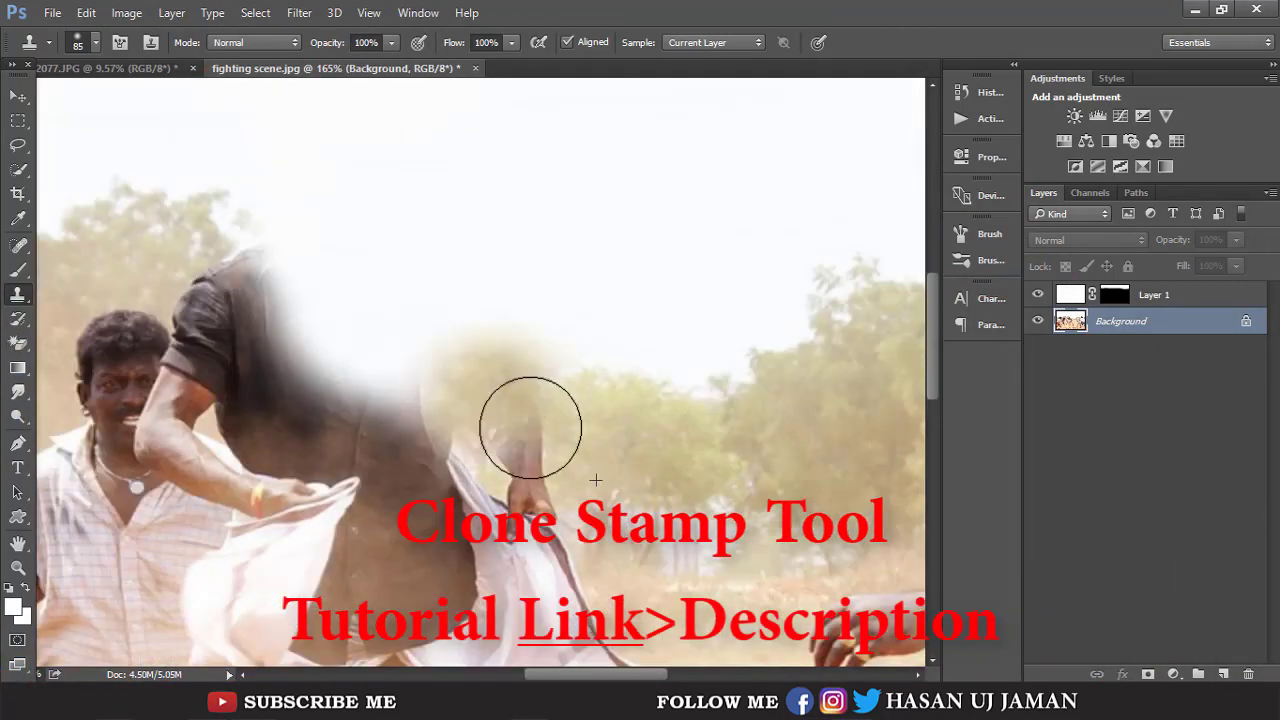
Zoom in on the man's legs and switch to a tiny 7 px clone brush for detail.
scroll(560, 450, down, 3)
scroll(550, 420, down, 3)
scroll(530, 390, down, 3)
scroll(500, 450, down, 2)
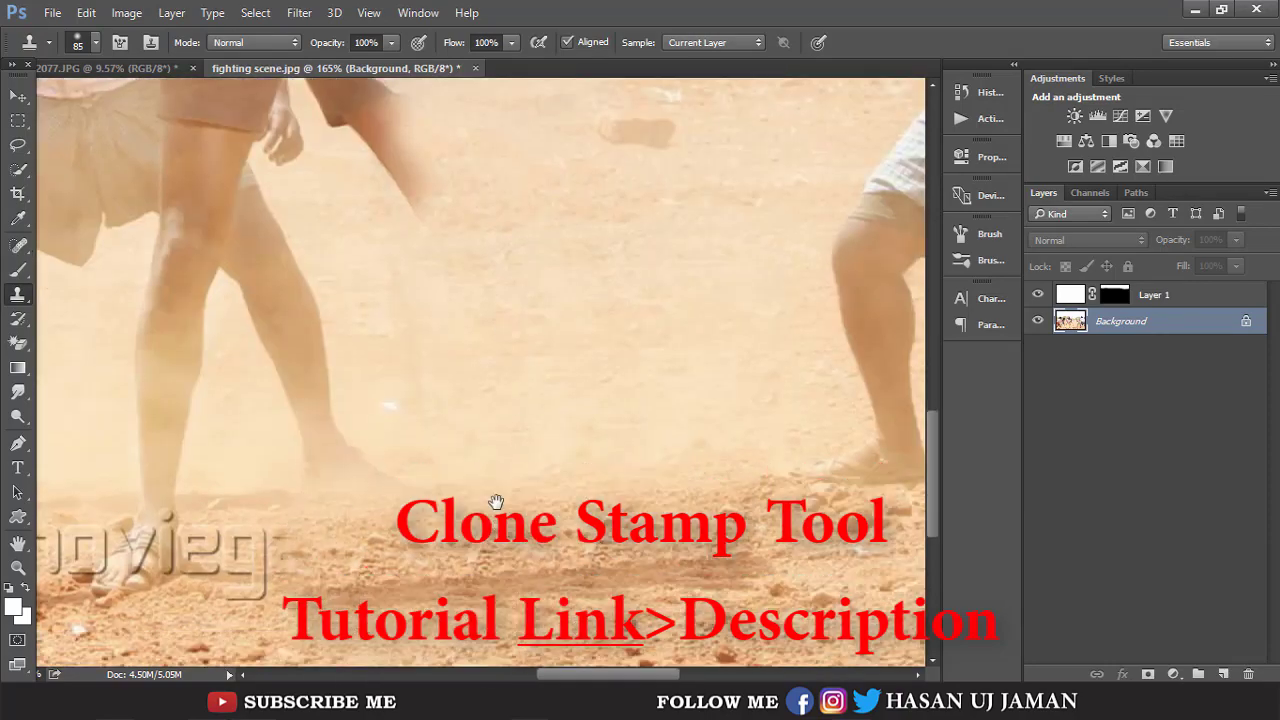
scroll(496, 502, up, 3)
scroll(400, 470, down, 3)
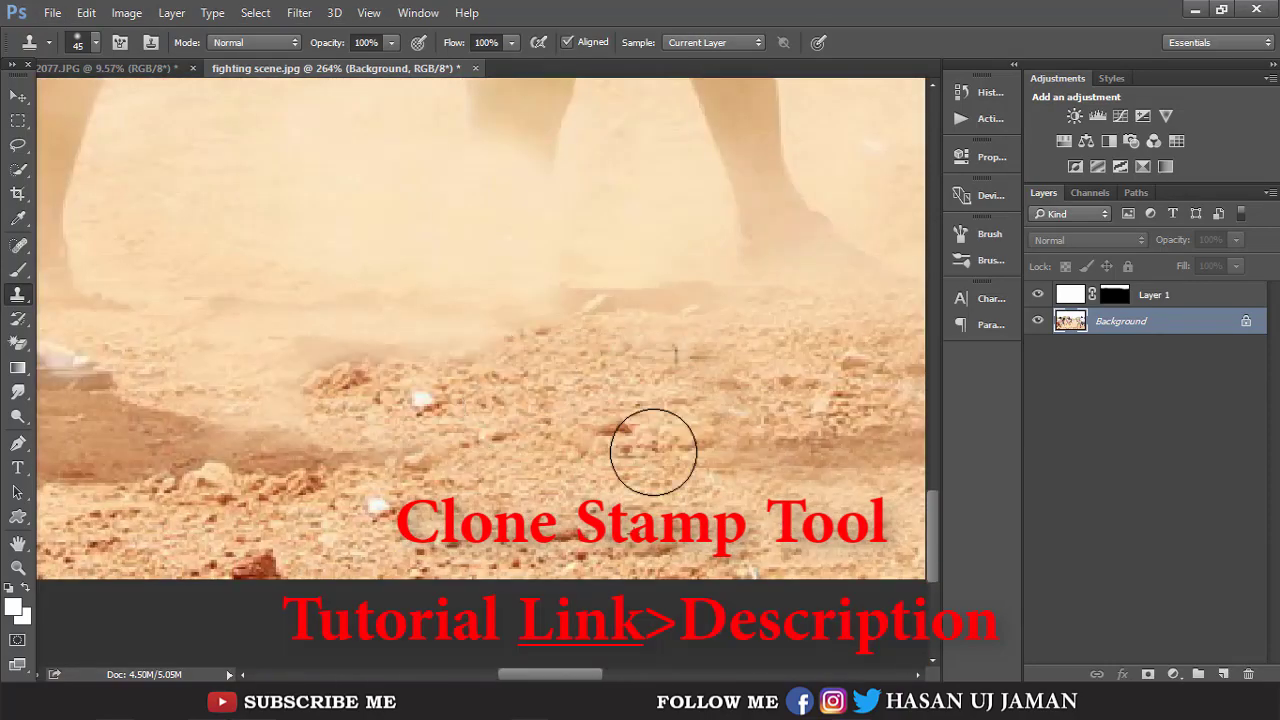
scroll(653, 452, down, 2)
drag(566, 480, 449, 437)
scroll(449, 437, up, 4)
right_click(344, 174)
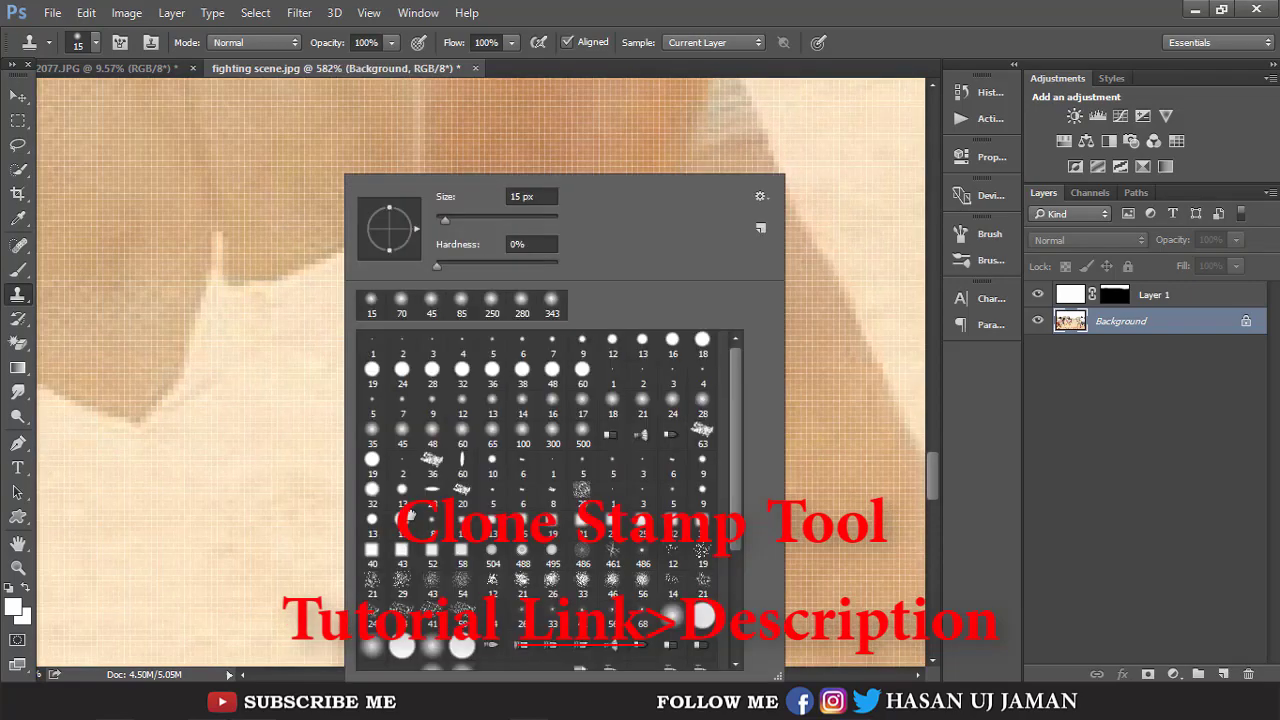
double_click(410, 515)
drag(451, 383, 417, 454)
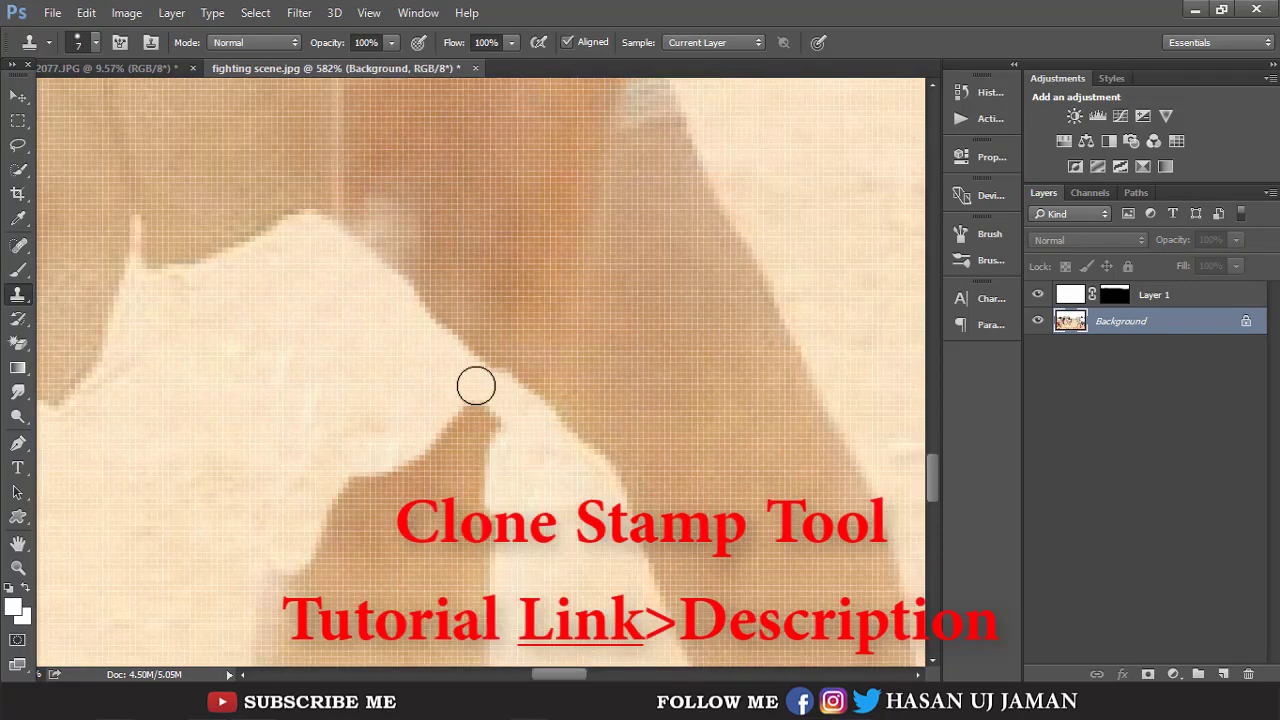
scroll(429, 309, down, 2)
scroll(520, 374, down, 2)
Scroll the view down to continue patching over the removed man.
scroll(374, 430, down, 1)
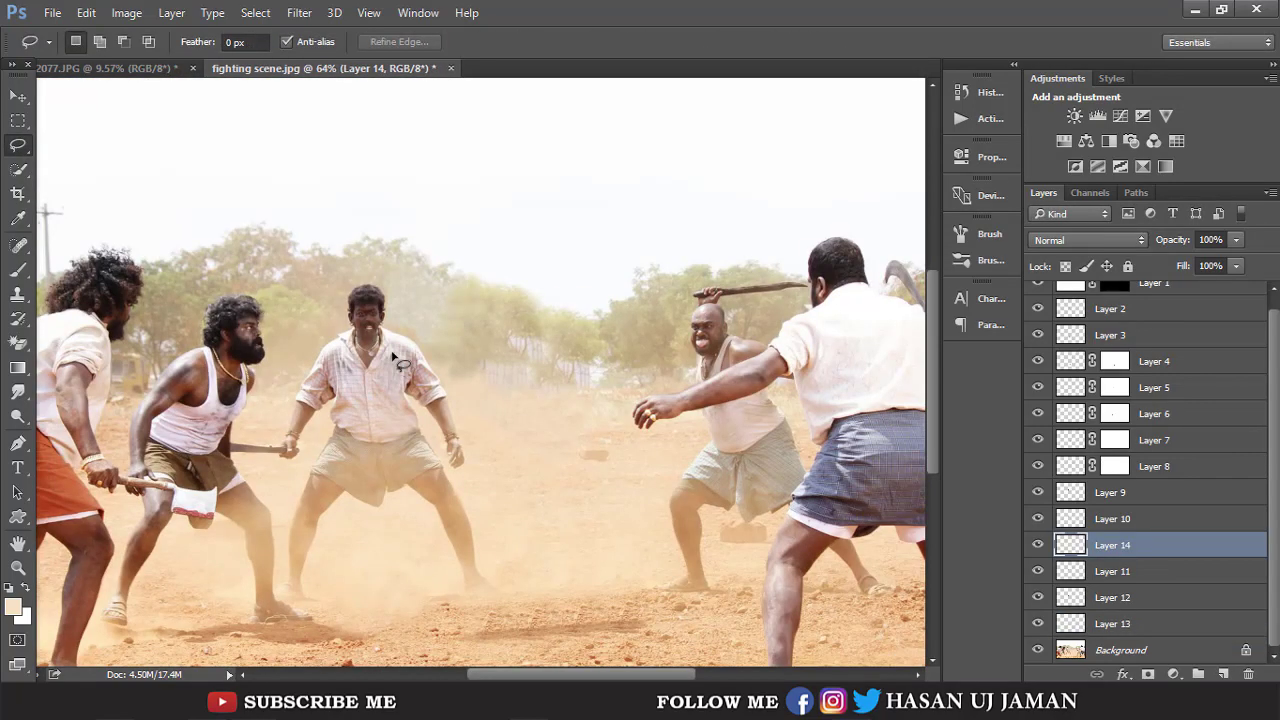
Zoom out to review the cleaned scene, select Layer 1, then switch to 2077.JPG.
alt+click(392, 352)
alt+click(450, 372)
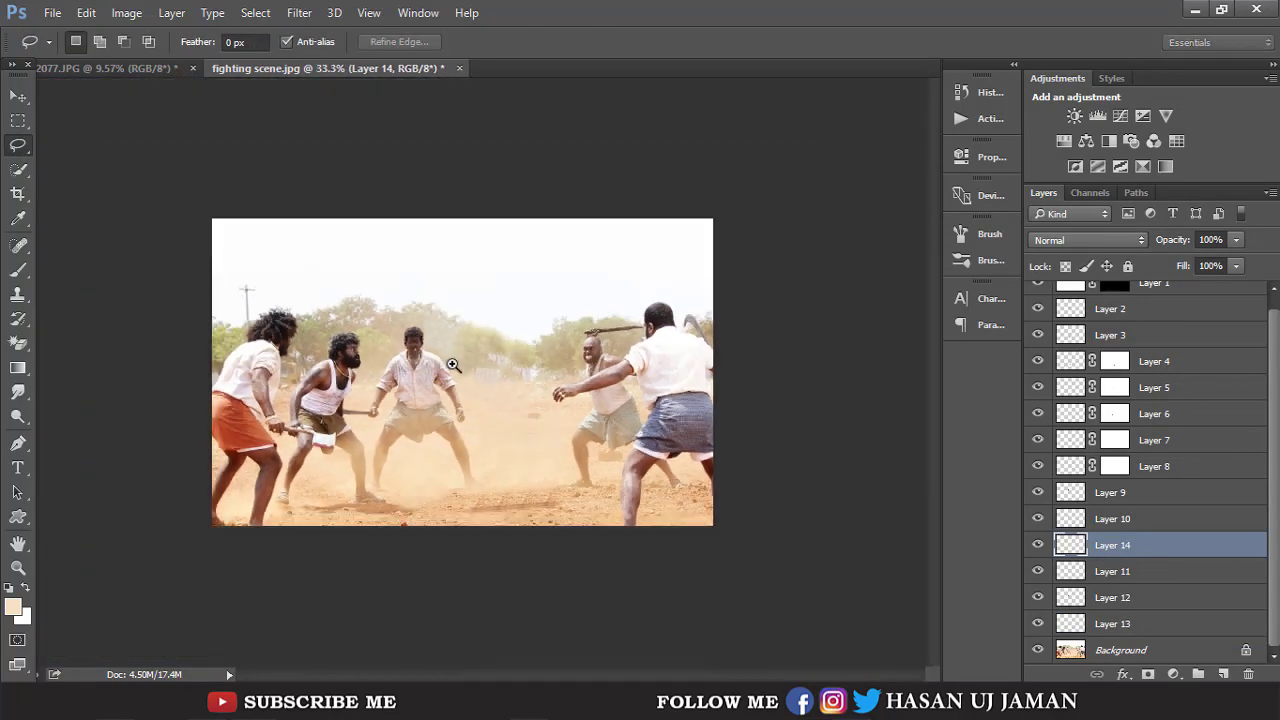
mouse_move(450, 362)
mouse_down()
mouse_move(533, 415)
mouse_move(445, 400)
mouse_up()
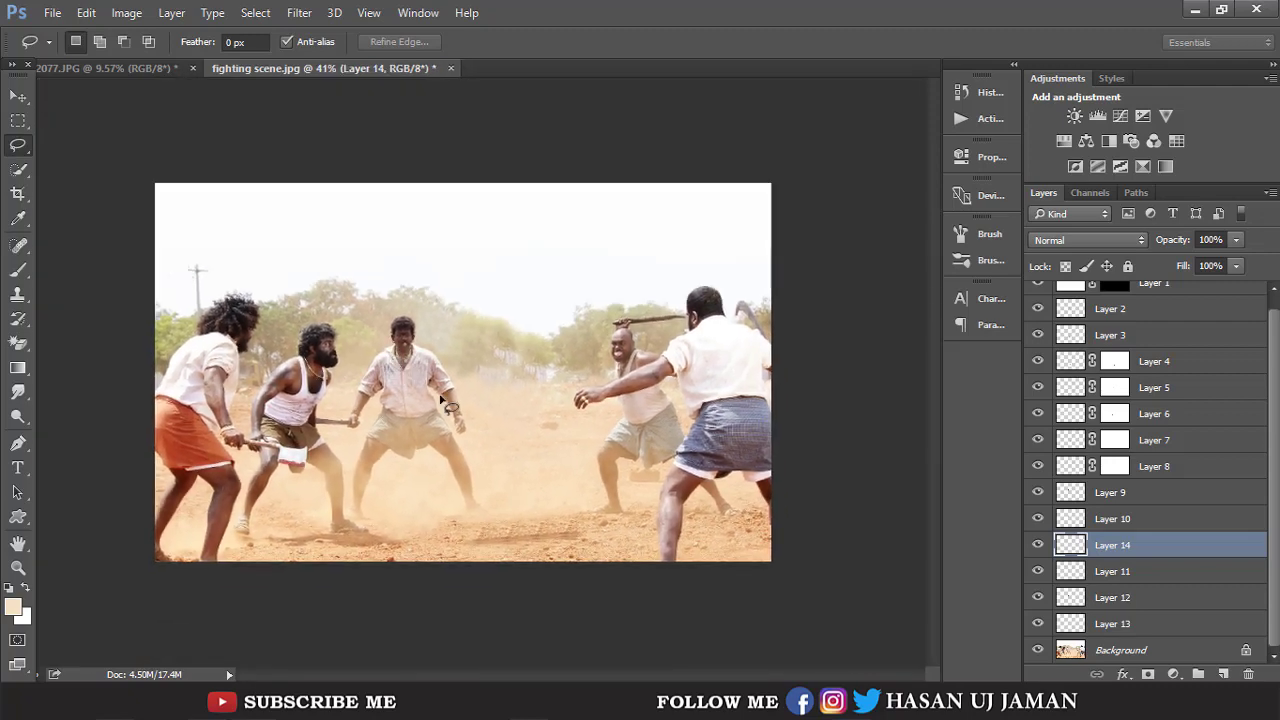
scroll(1166, 564, up, 1)
scroll(1163, 555, down, 1)
scroll(1161, 546, up, 1)
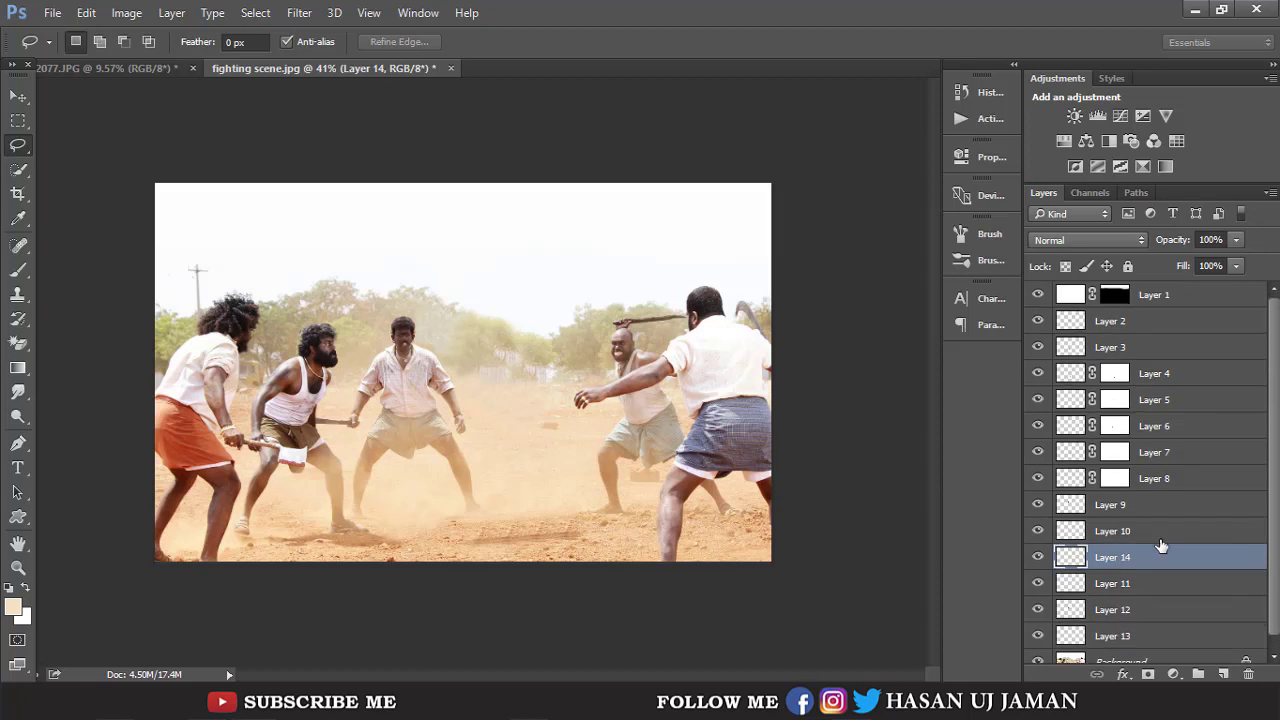
click(1159, 302)
click(125, 69)
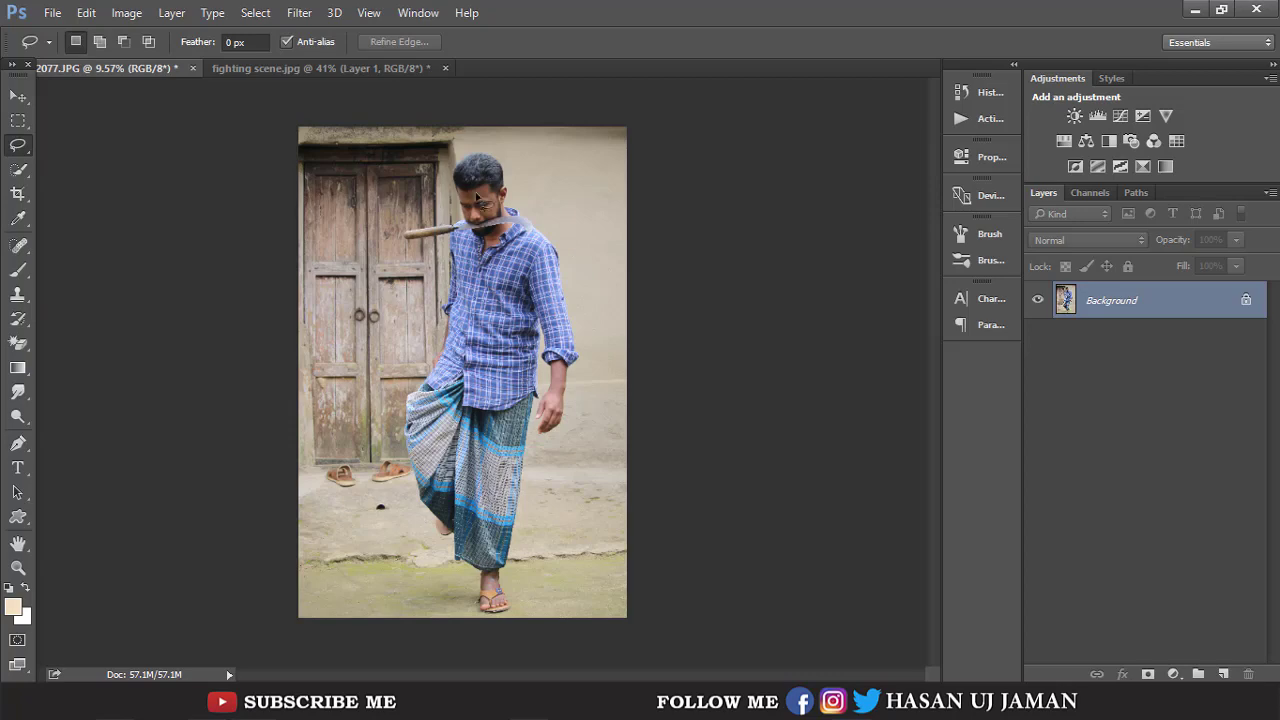
Zoom into the man's hair and start a Pen path with anchor points along his edge.
drag(512, 193, 666, 323)
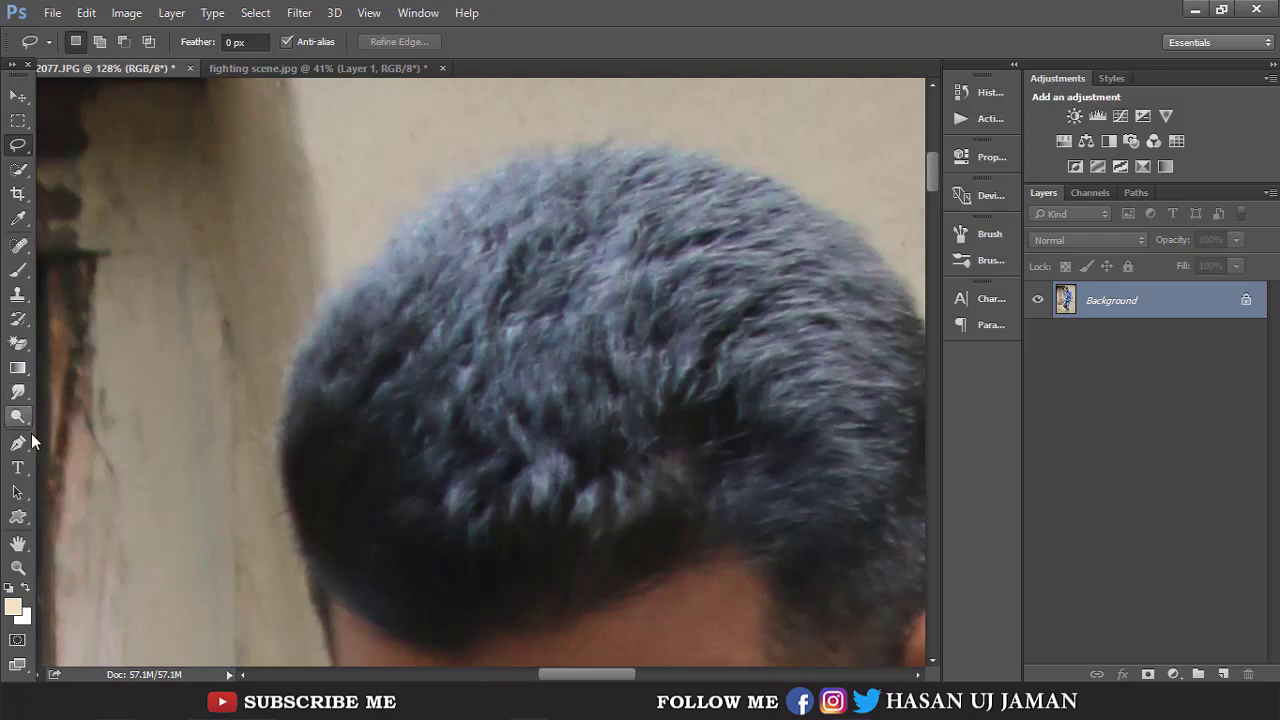
key(p)
scroll(533, 287, up, 3)
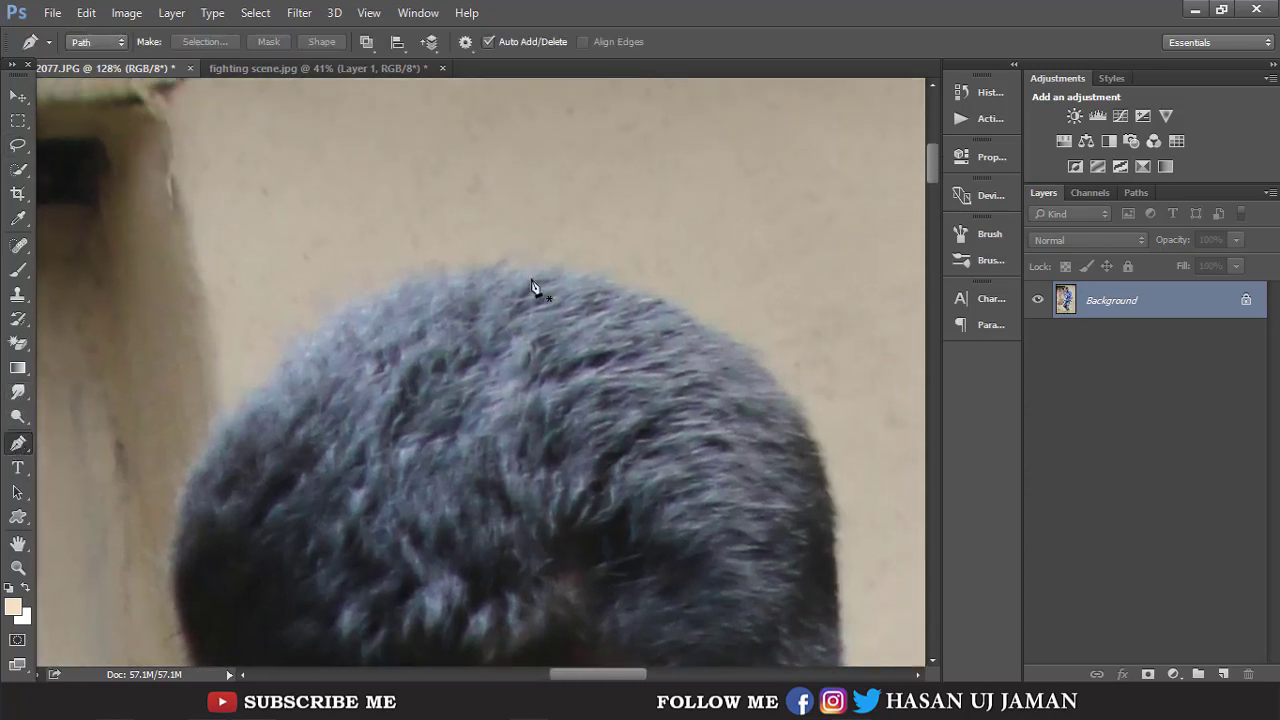
click(532, 271)
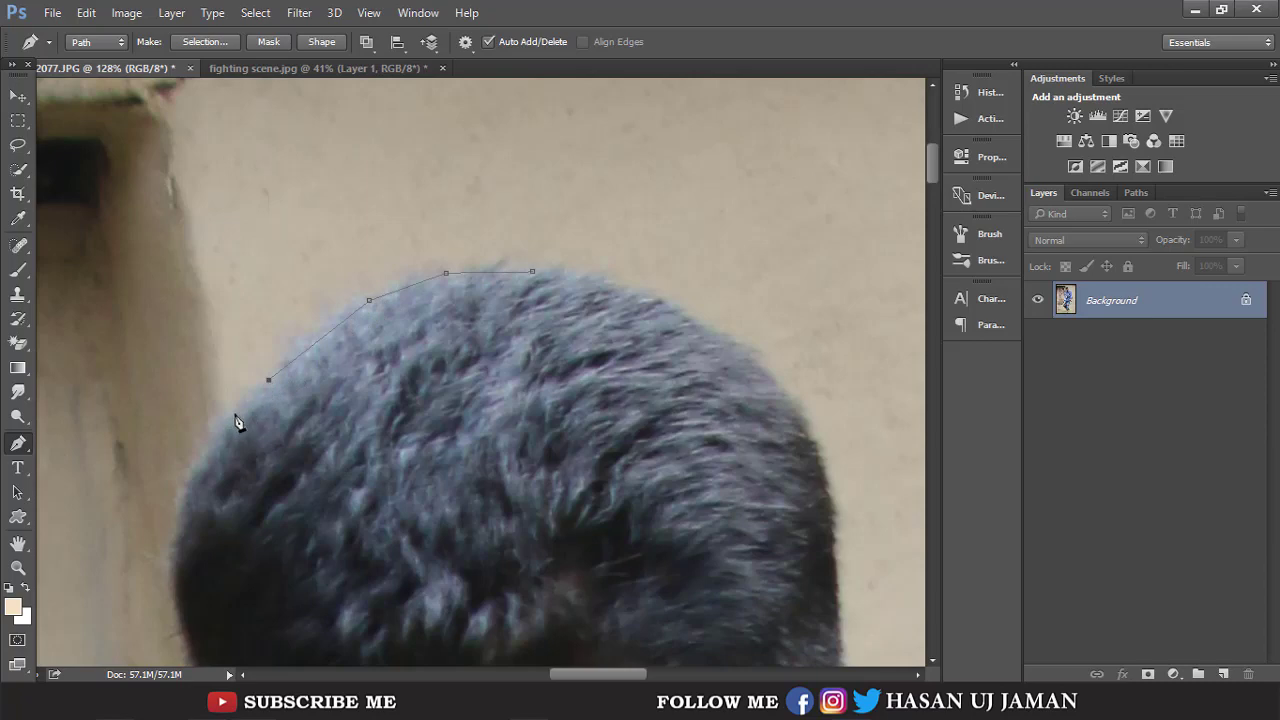
drag(235, 428, 308, 276)
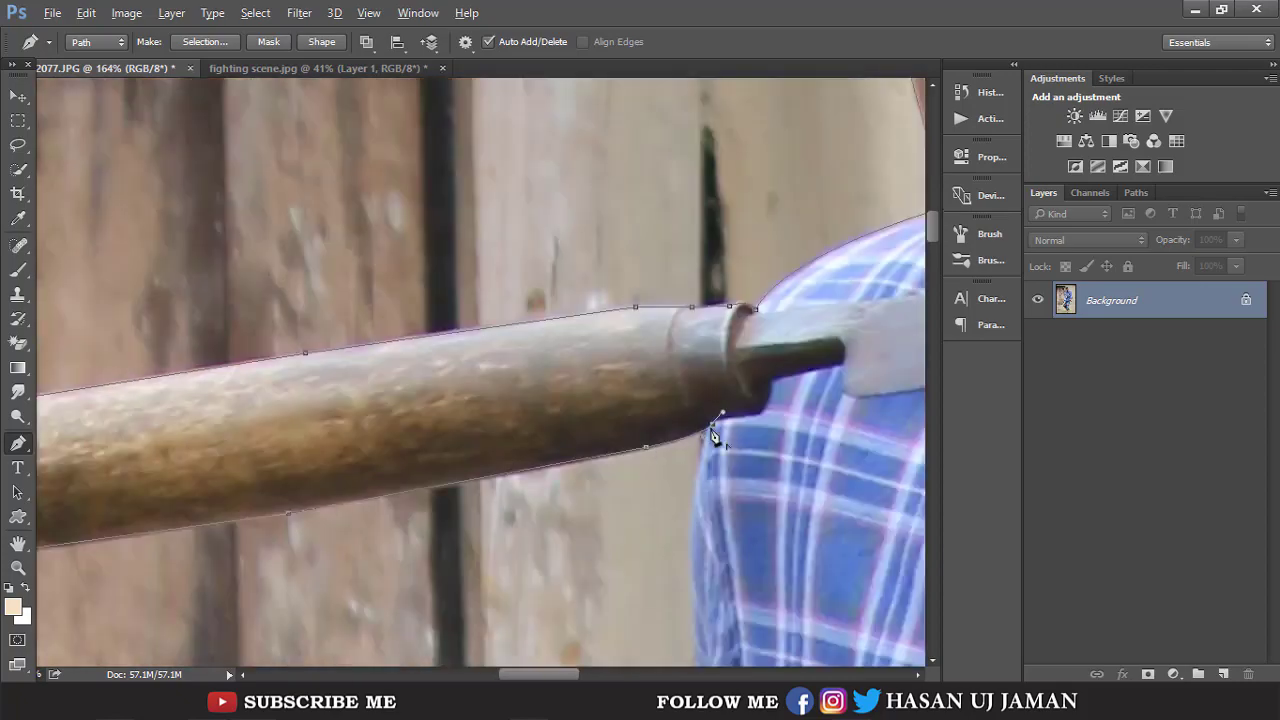
scroll(545, 354, down, 10)
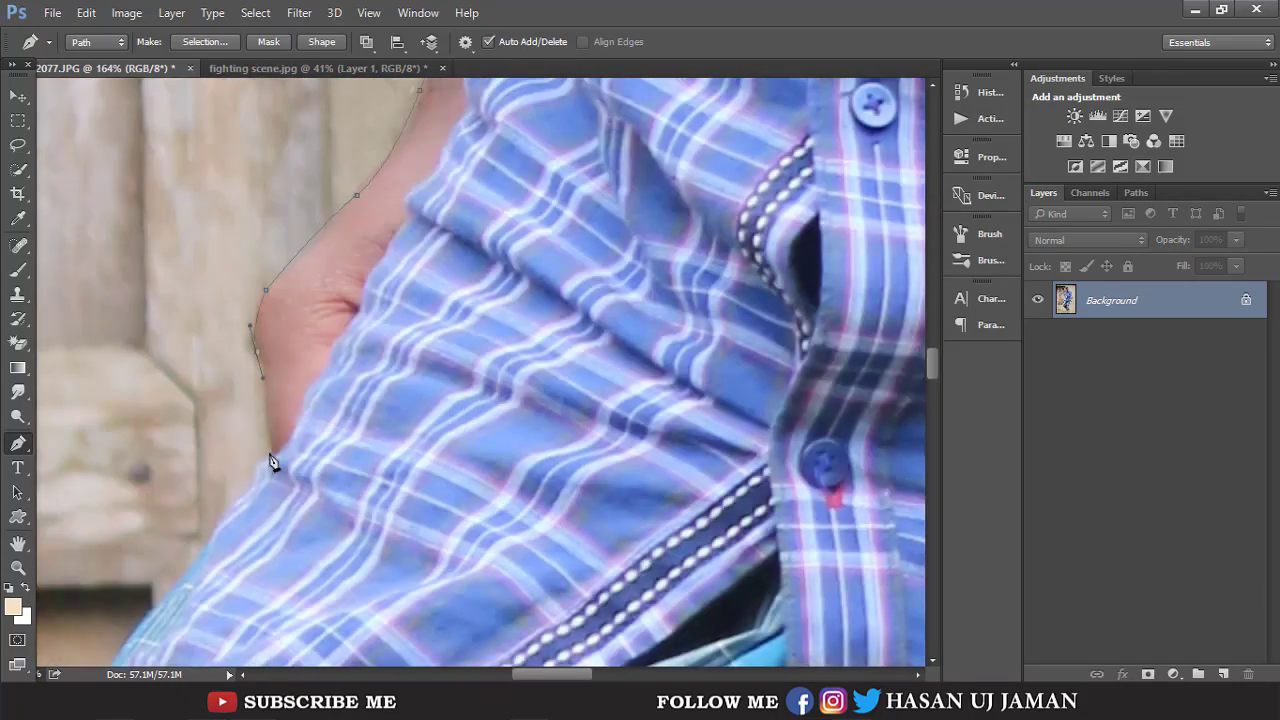
click(350, 248)
click(213, 445)
Follow the man's outline down the legs and back up to the hair.
scroll(213, 452, down, 5)
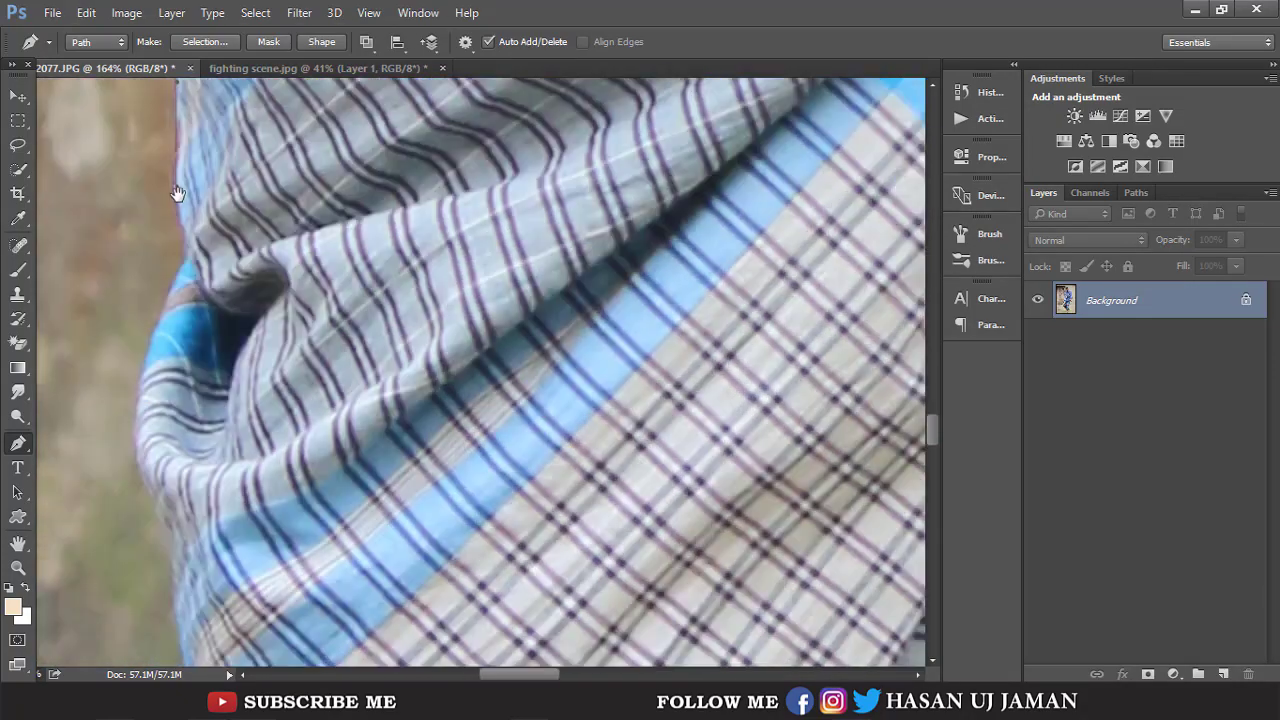
scroll(185, 423, down, 5)
scroll(283, 434, down, 5)
scroll(287, 373, down, 3)
scroll(471, 614, down, 3)
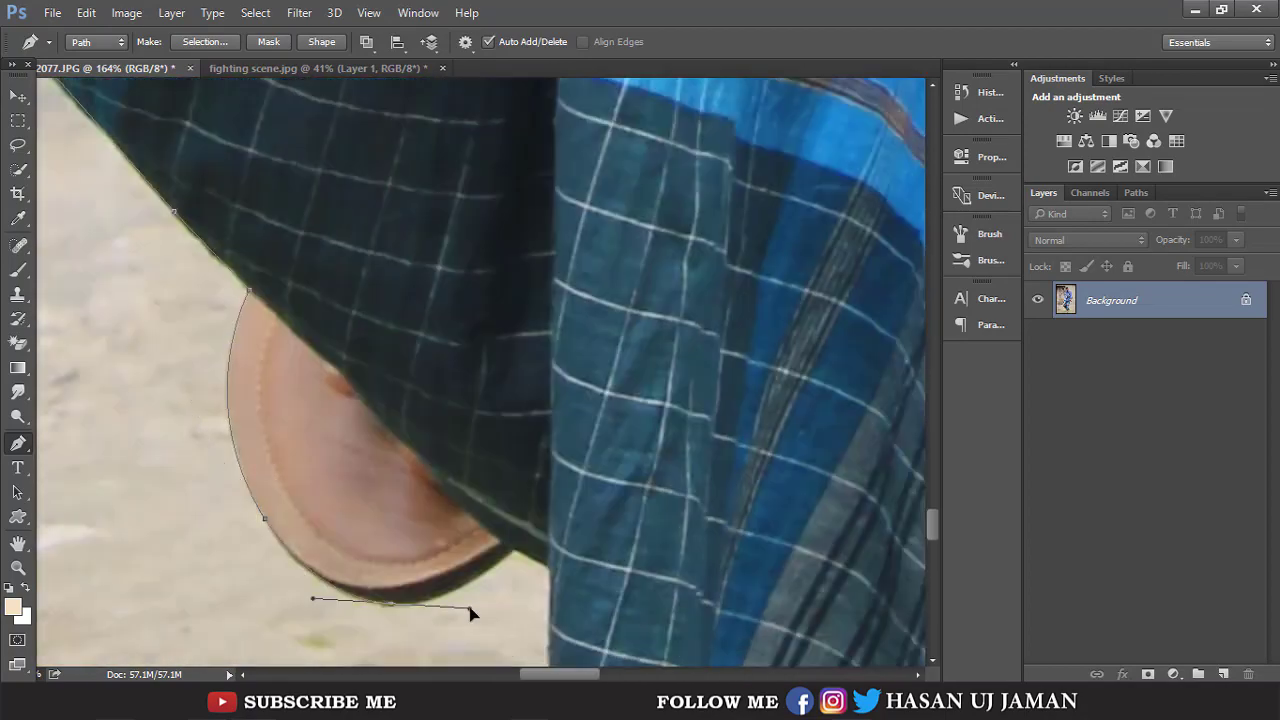
scroll(428, 534, right, 5)
scroll(471, 508, right, 5)
scroll(465, 497, right, 5)
scroll(465, 497, down, 5)
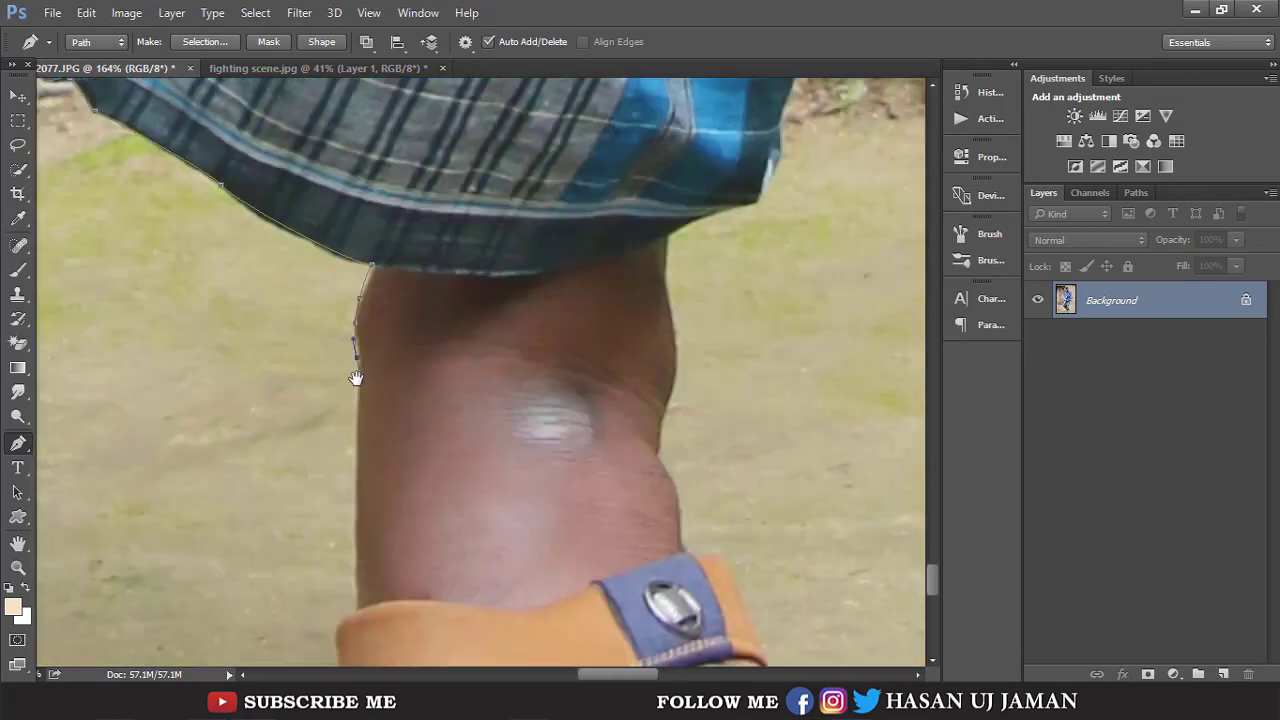
scroll(465, 497, down, 5)
scroll(400, 460, down, 2)
scroll(390, 450, right, 2)
drag(331, 432, 381, 447)
key(ctrl+plus)
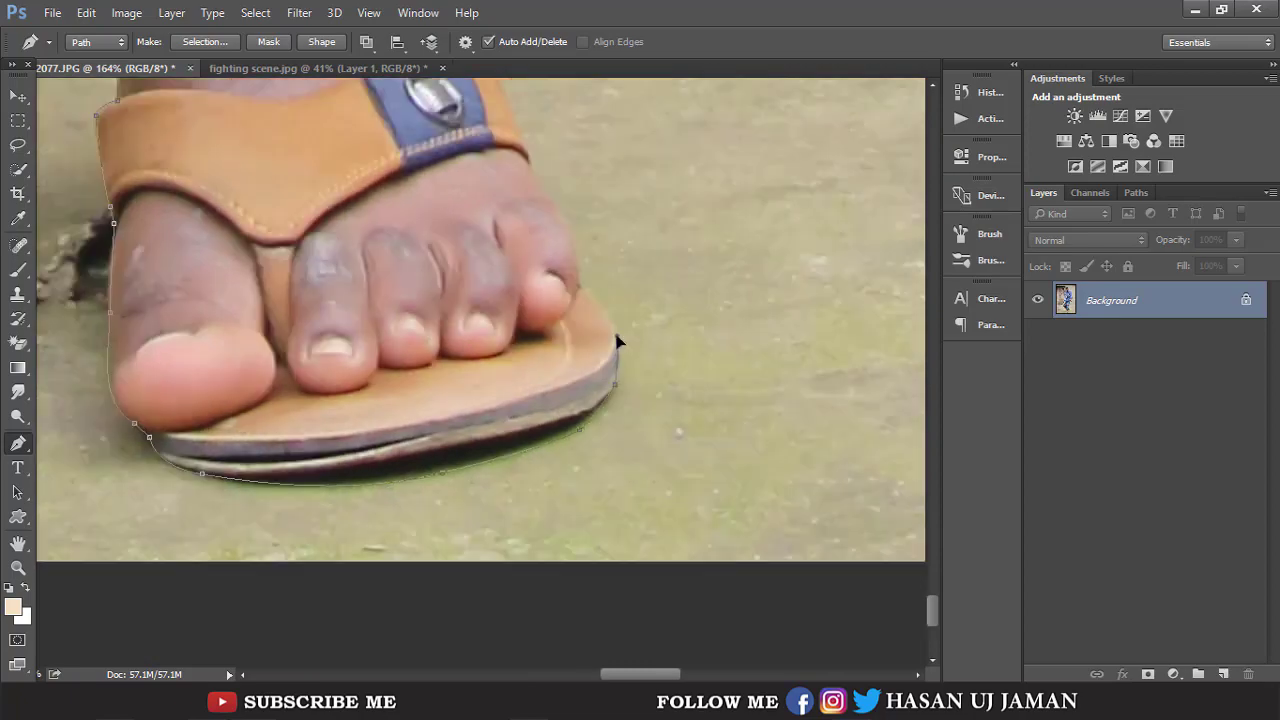
scroll(420, 420, up, 3)
scroll(600, 415, up, 4)
scroll(576, 307, up, 2)
scroll(576, 307, up, 5)
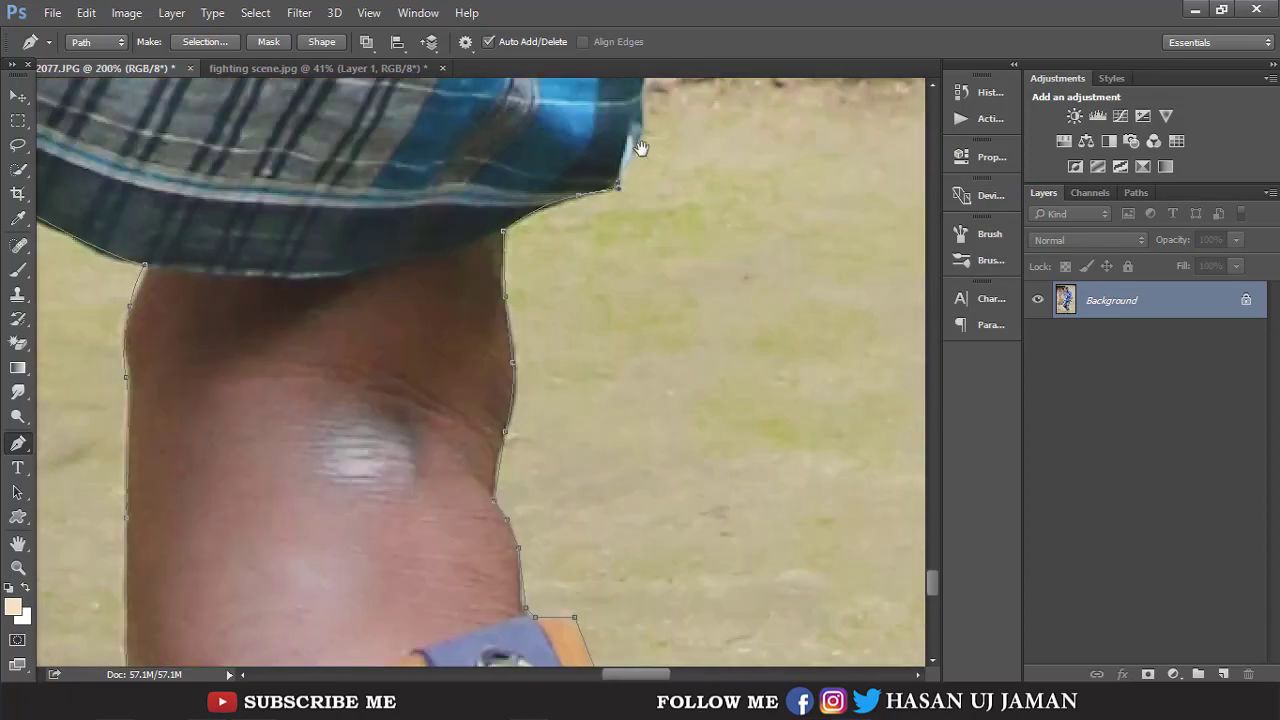
scroll(614, 257, up, 5)
scroll(620, 300, up, 5)
scroll(590, 287, right, 2)
scroll(590, 287, up, 5)
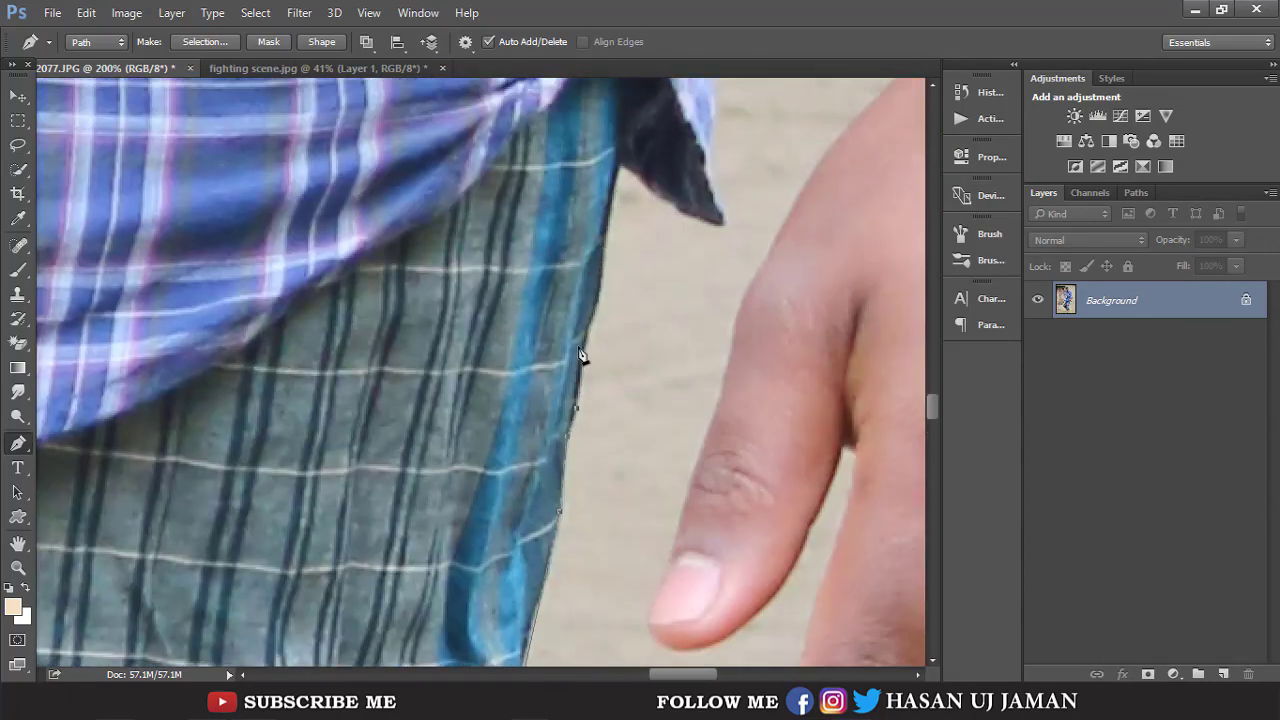
scroll(583, 357, up, 5)
scroll(669, 403, up, 5)
scroll(646, 320, up, 5)
scroll(620, 176, down, 3)
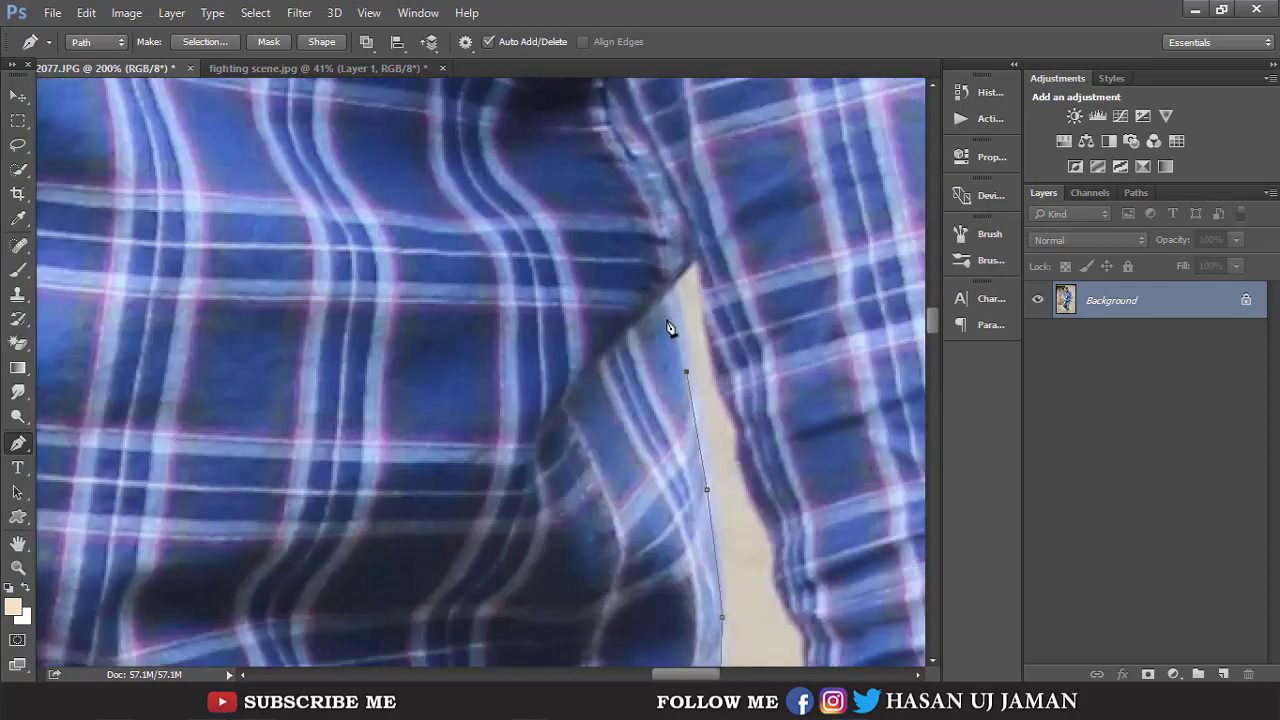
scroll(660, 330, down, 3)
scroll(629, 406, right, 2)
scroll(600, 500, down, 5)
scroll(540, 560, down, 5)
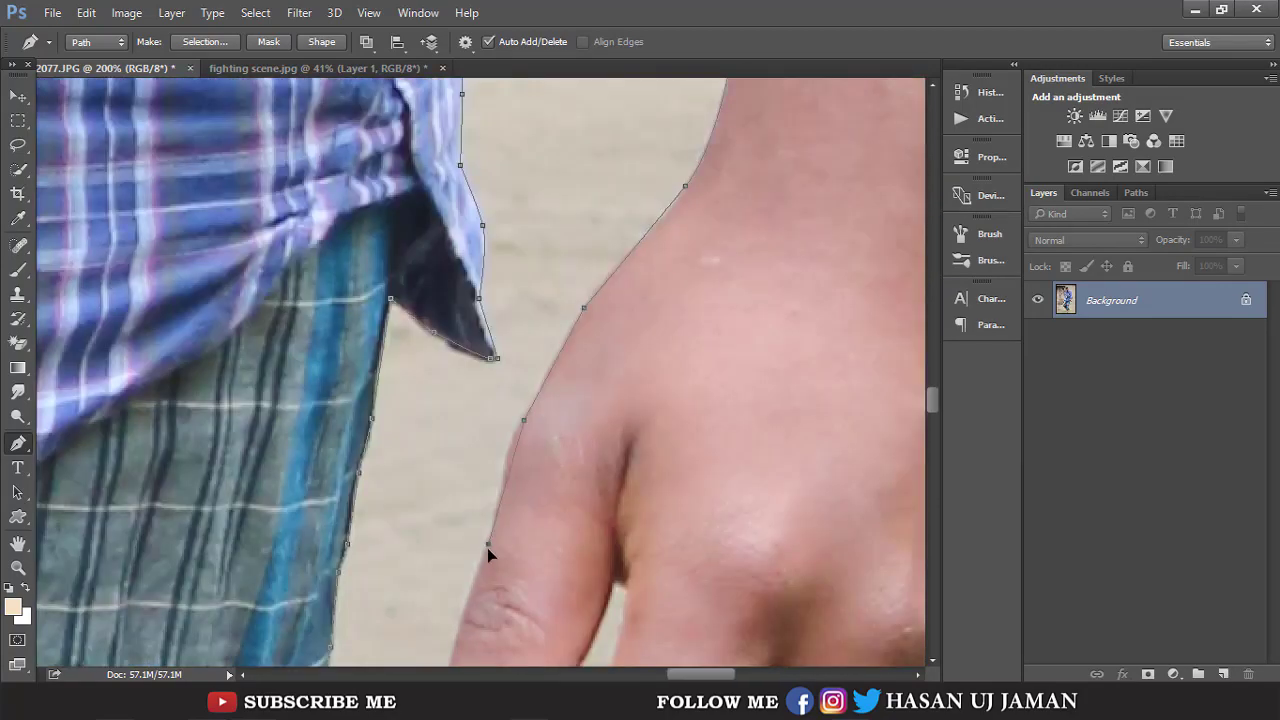
scroll(491, 543, down, 3)
scroll(527, 618, down, 1)
scroll(527, 618, down, 3)
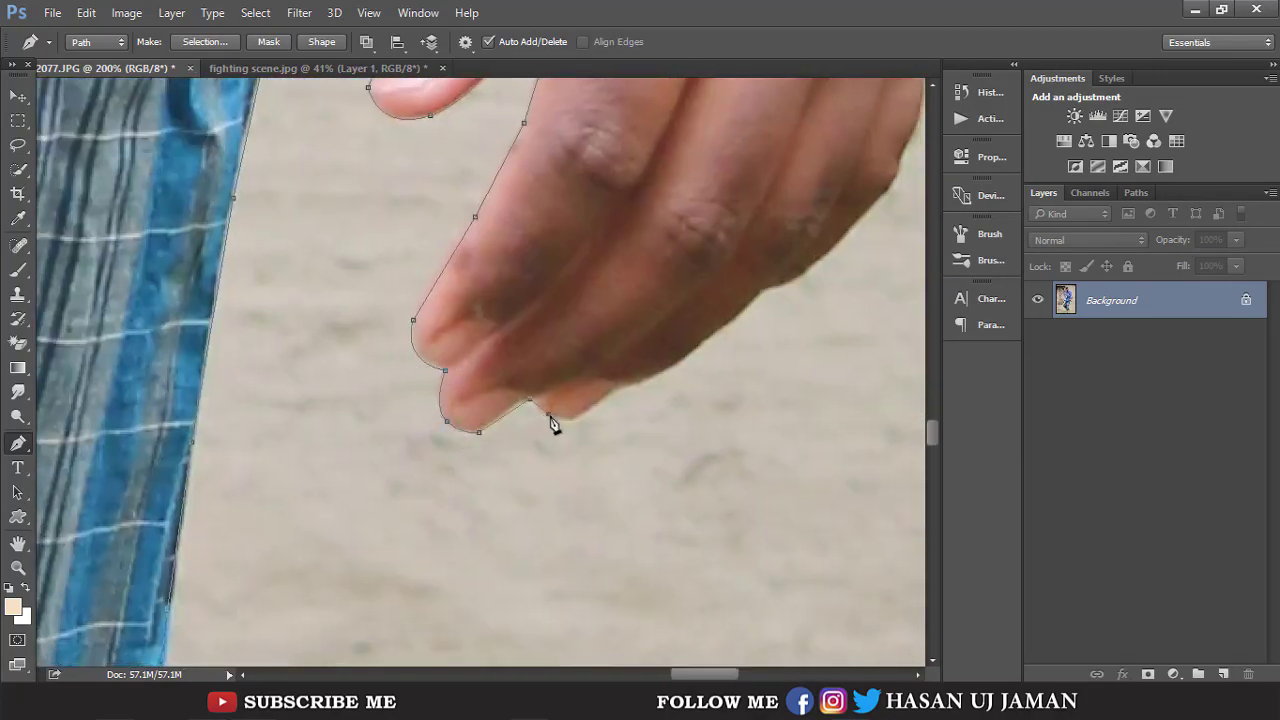
scroll(551, 423, right, 3)
scroll(508, 357, up, 3)
scroll(571, 109, up, 1)
scroll(309, 420, up, 10)
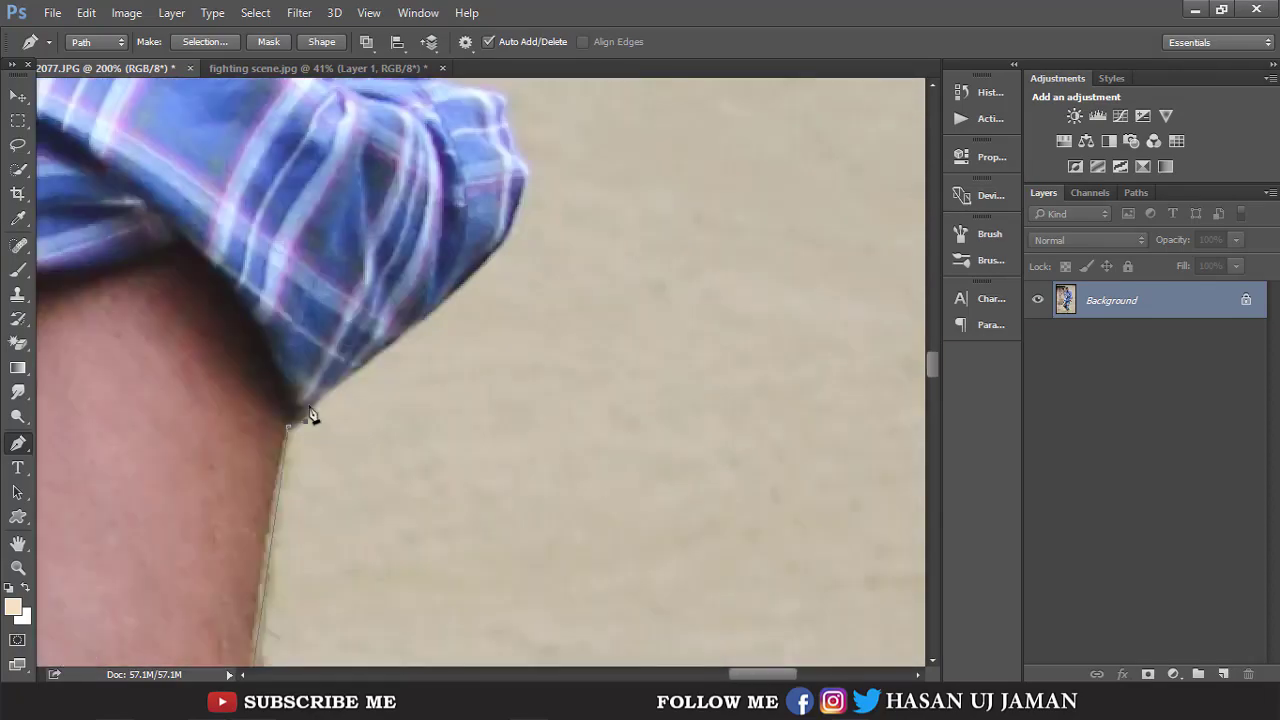
scroll(443, 386, up, 3)
scroll(434, 520, up, 3)
scroll(420, 463, up, 3)
scroll(420, 463, up, 5)
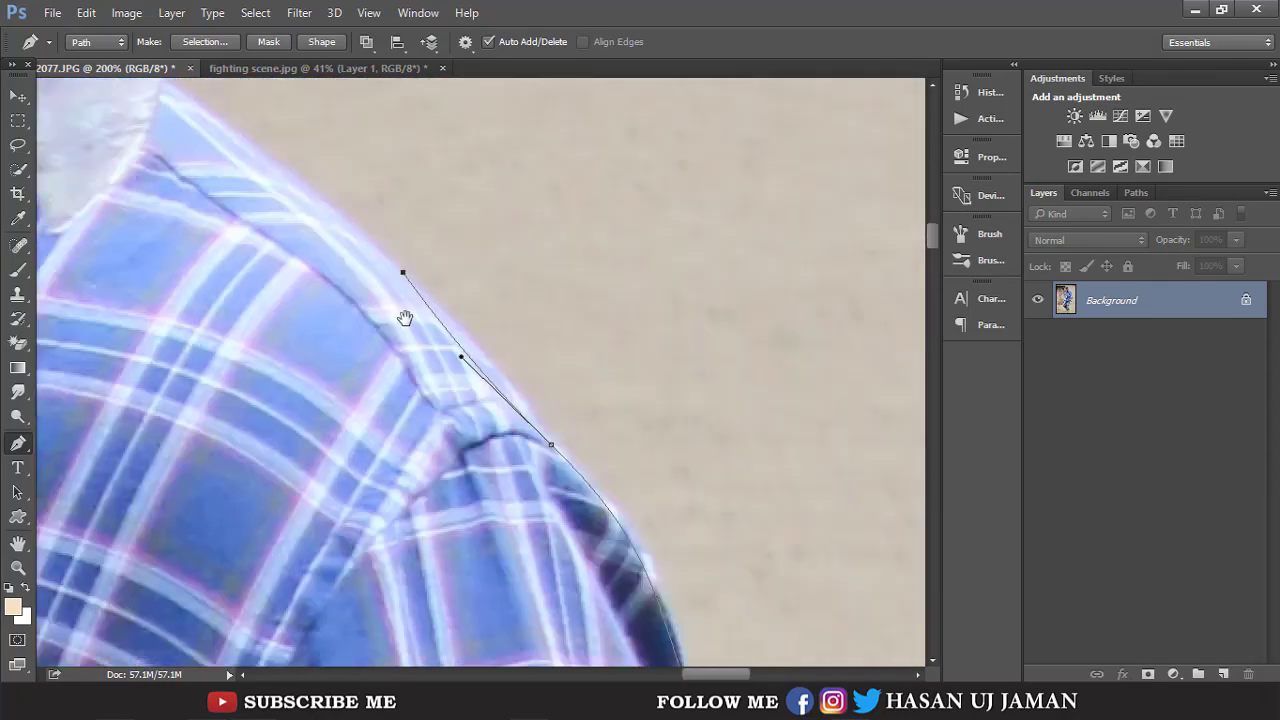
scroll(406, 320, up, 5)
scroll(414, 334, up, 5)
scroll(294, 323, up, 3)
scroll(324, 363, up, 3)
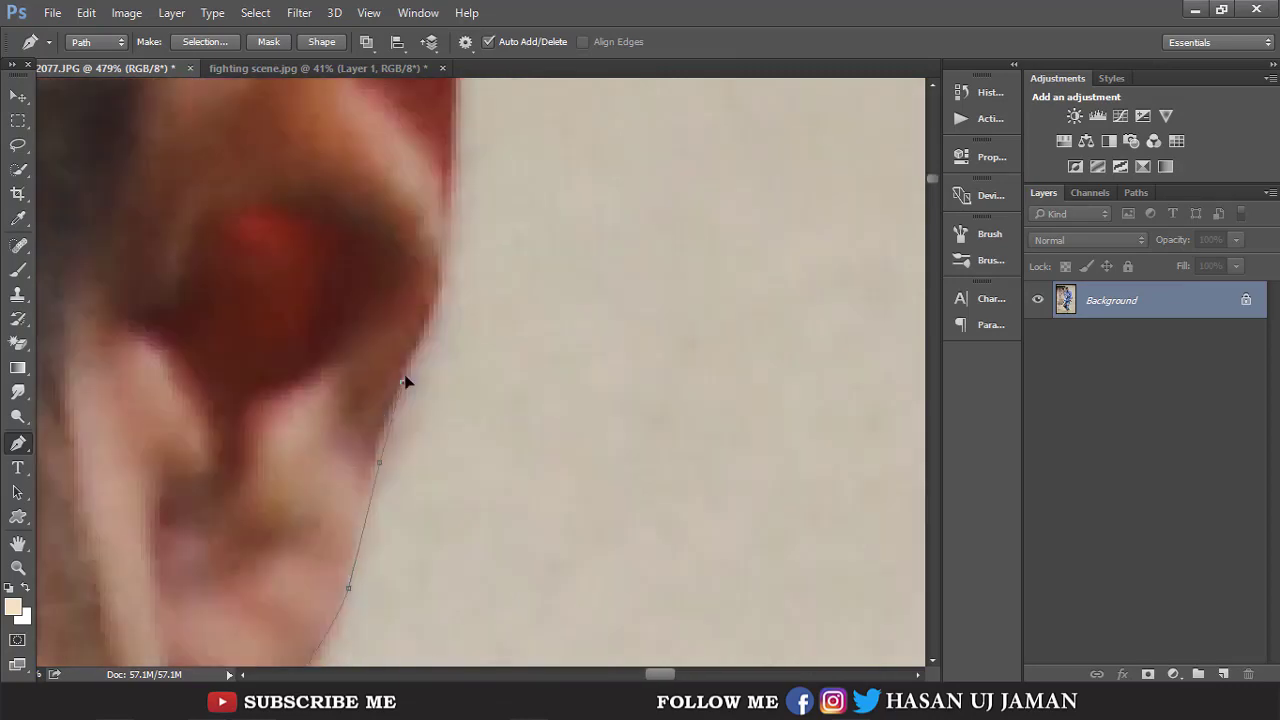
scroll(309, 443, down, 5)
scroll(456, 280, up, 5)
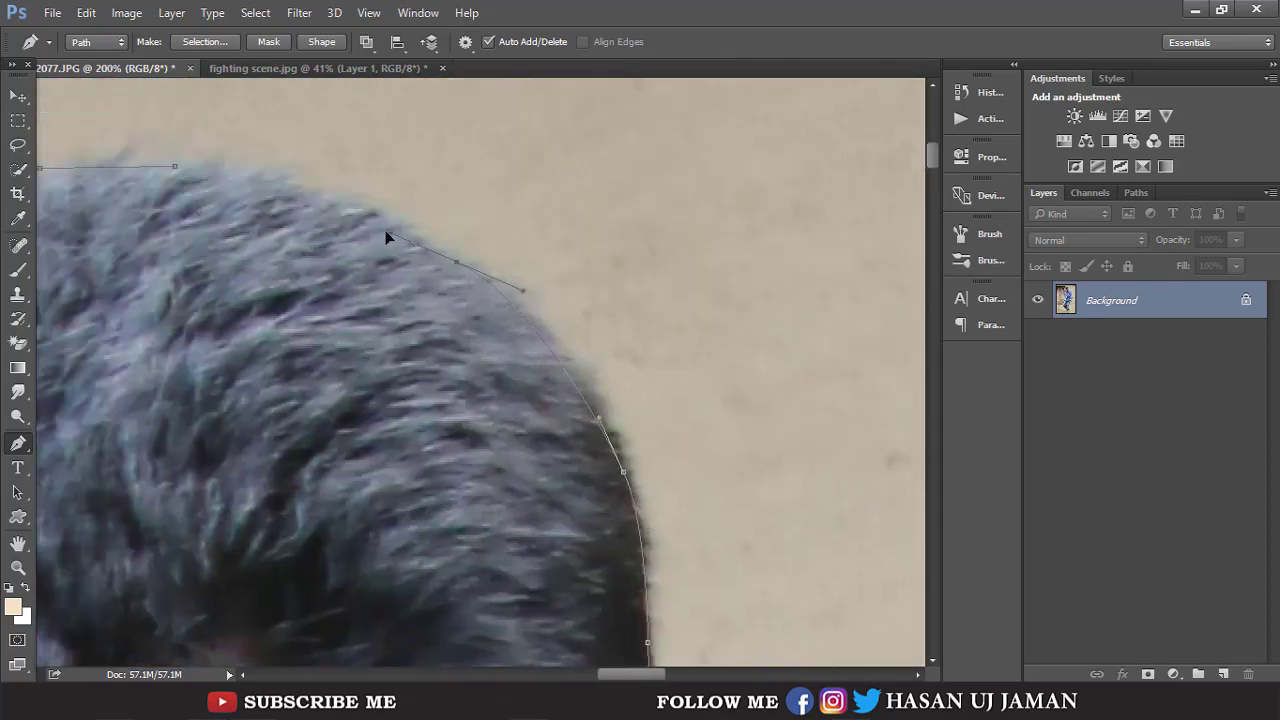
drag(299, 221, 481, 303)
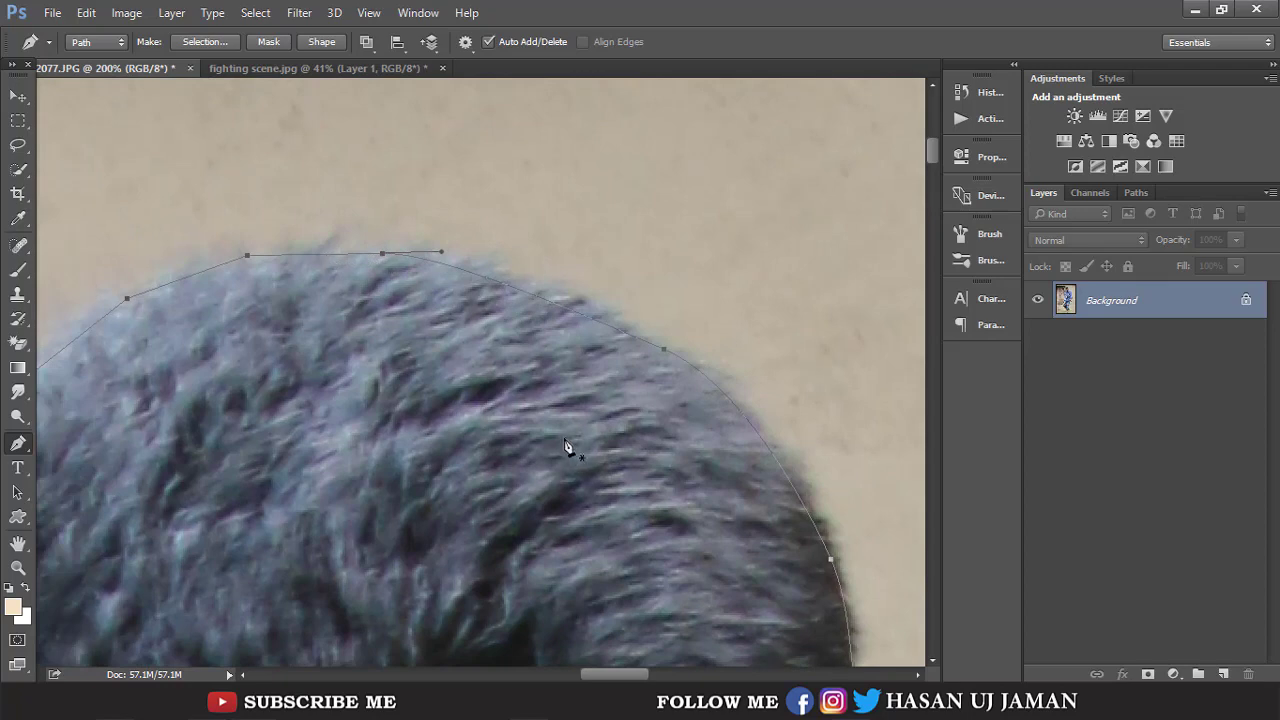
scroll(573, 433, down, 2)
scroll(573, 433, down, 1)
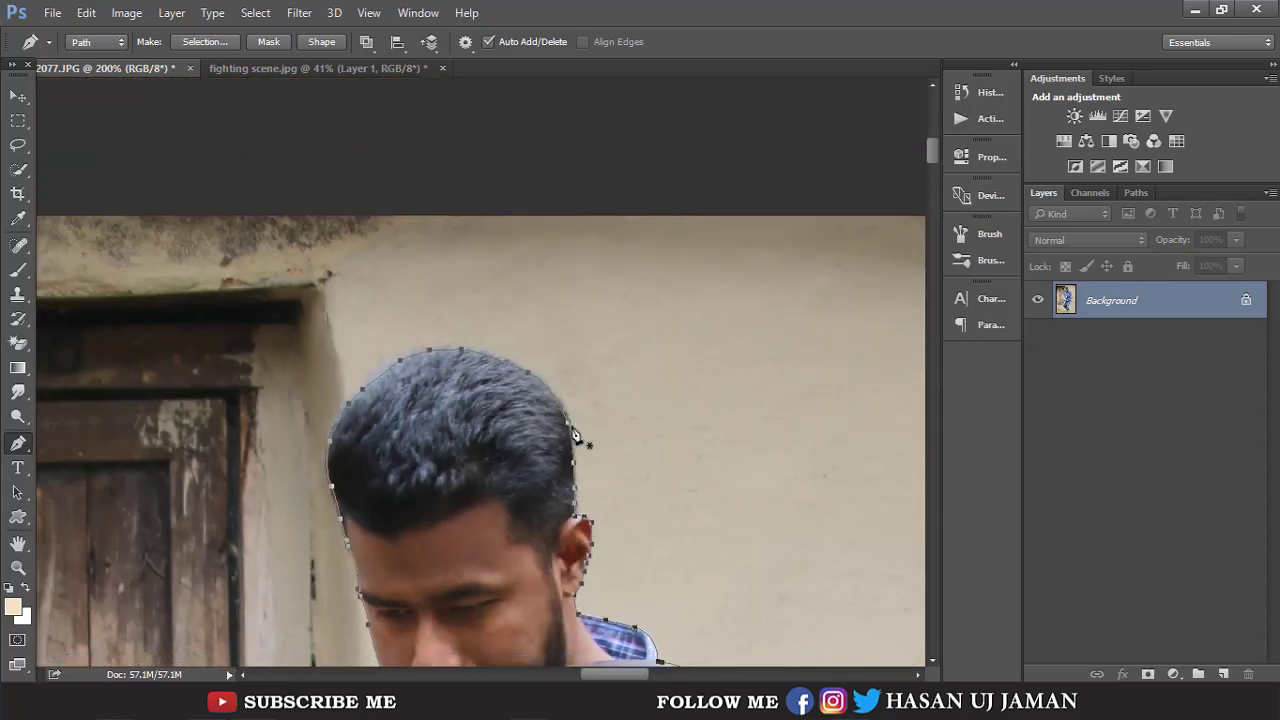
scroll(573, 433, down, 1)
scroll(573, 433, down, 1)
scroll(573, 433, down, 2)
scroll(573, 433, down, 1)
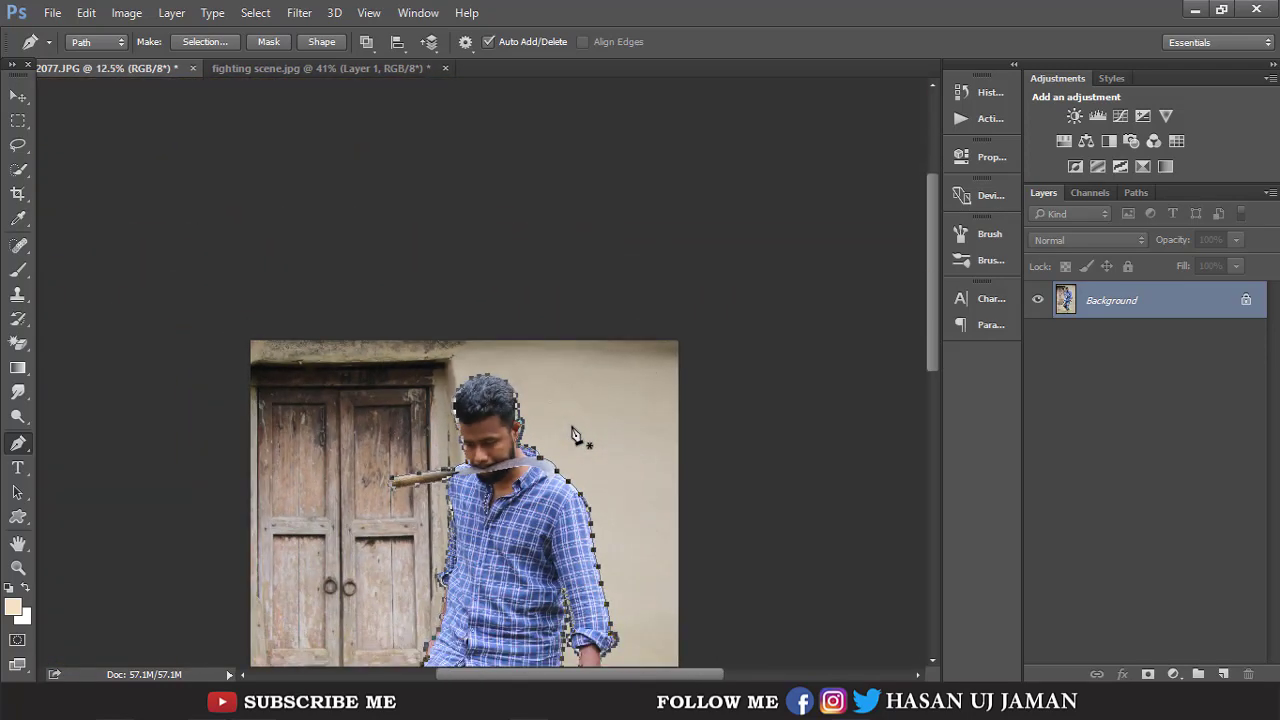
scroll(573, 433, down, 1)
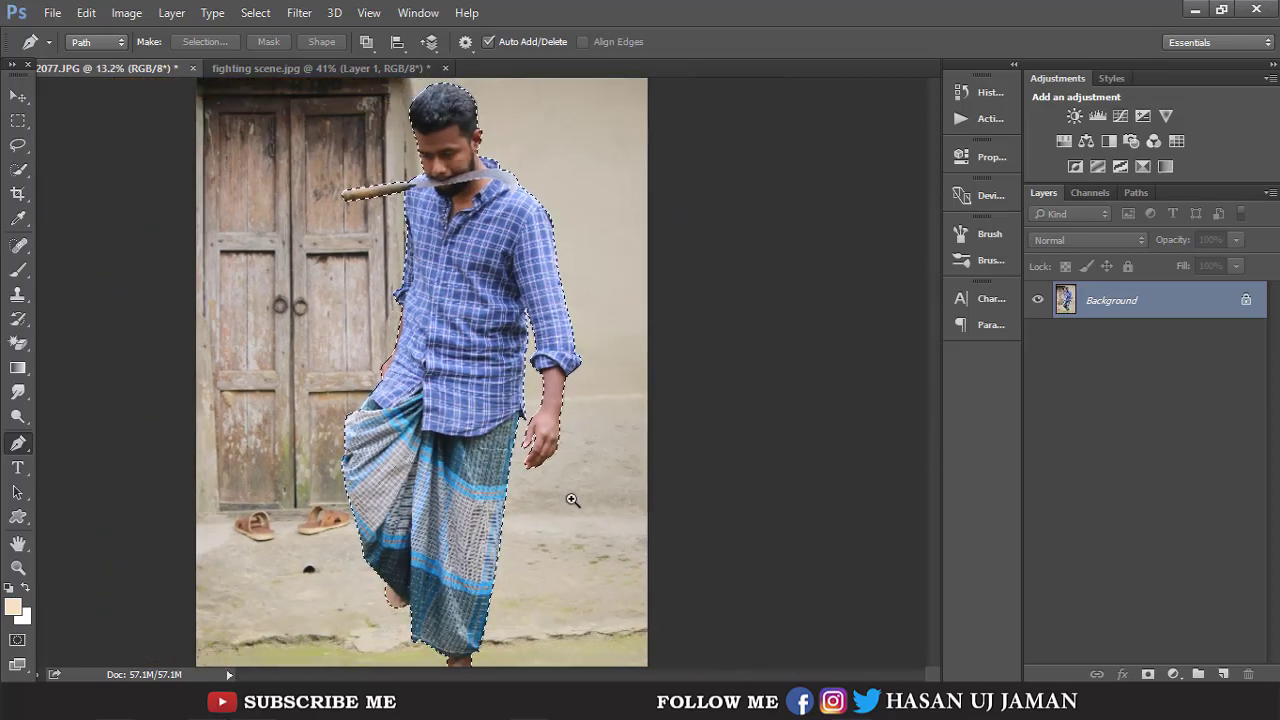
scroll(510, 420, down, 1)
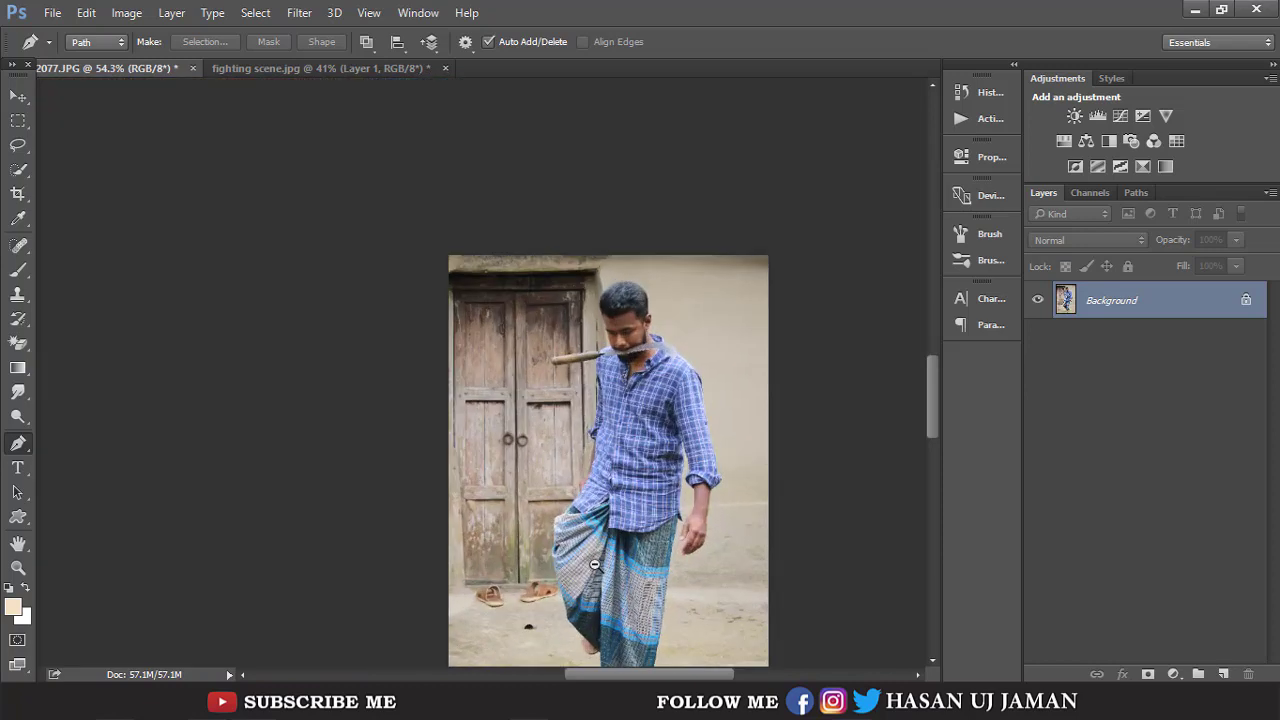
Feather the man's selection with a 10-pixel radius via Select > Modify > Feather.
click(255, 12)
mouse_move(270, 255)
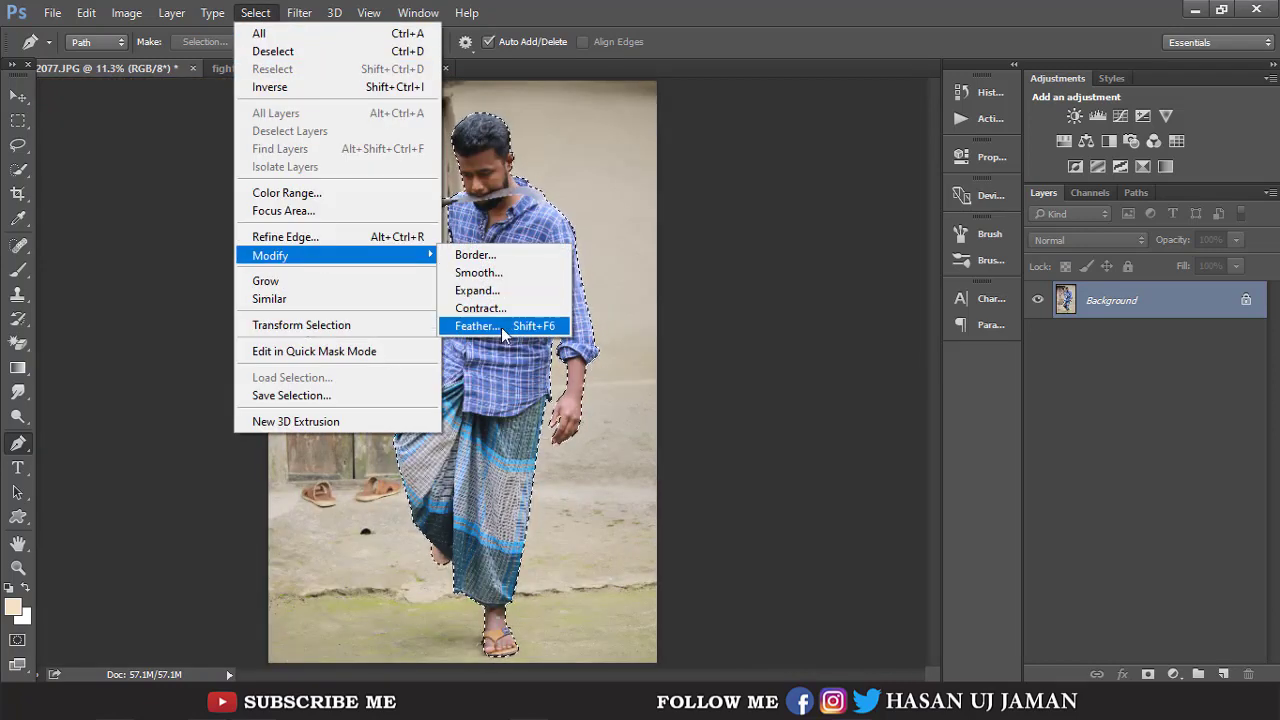
click(490, 326)
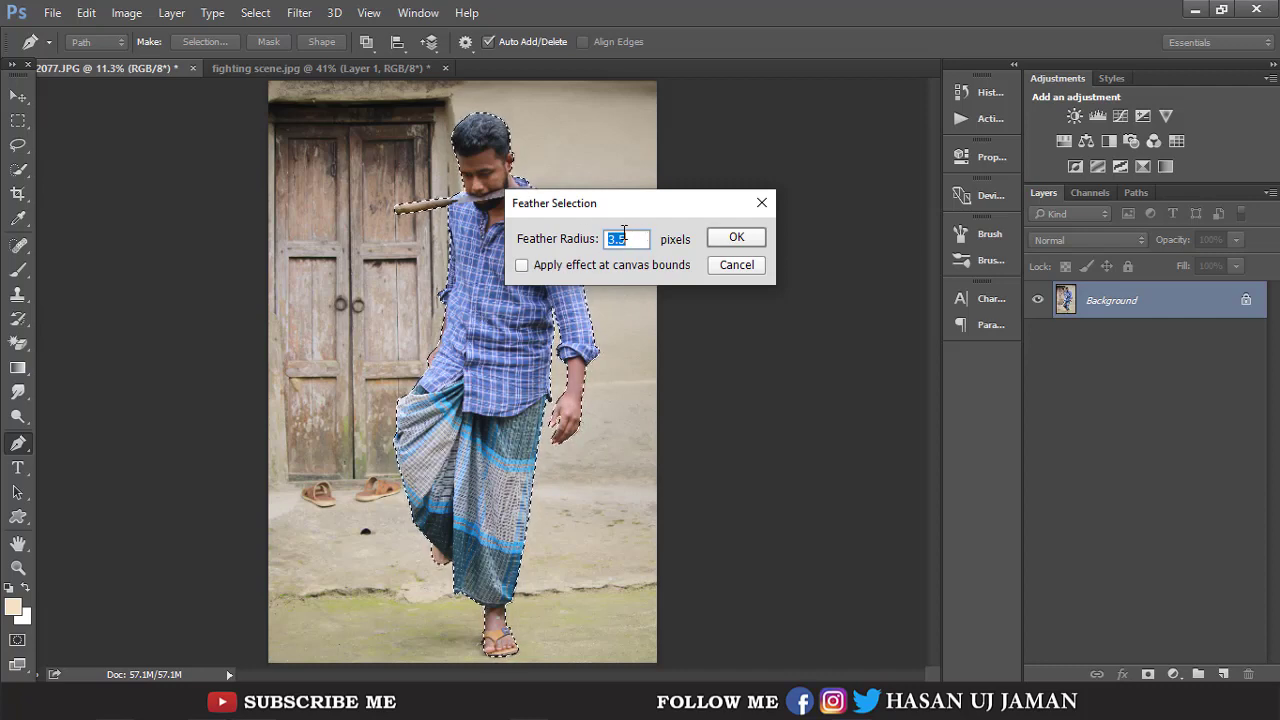
text(10)
key(Return)
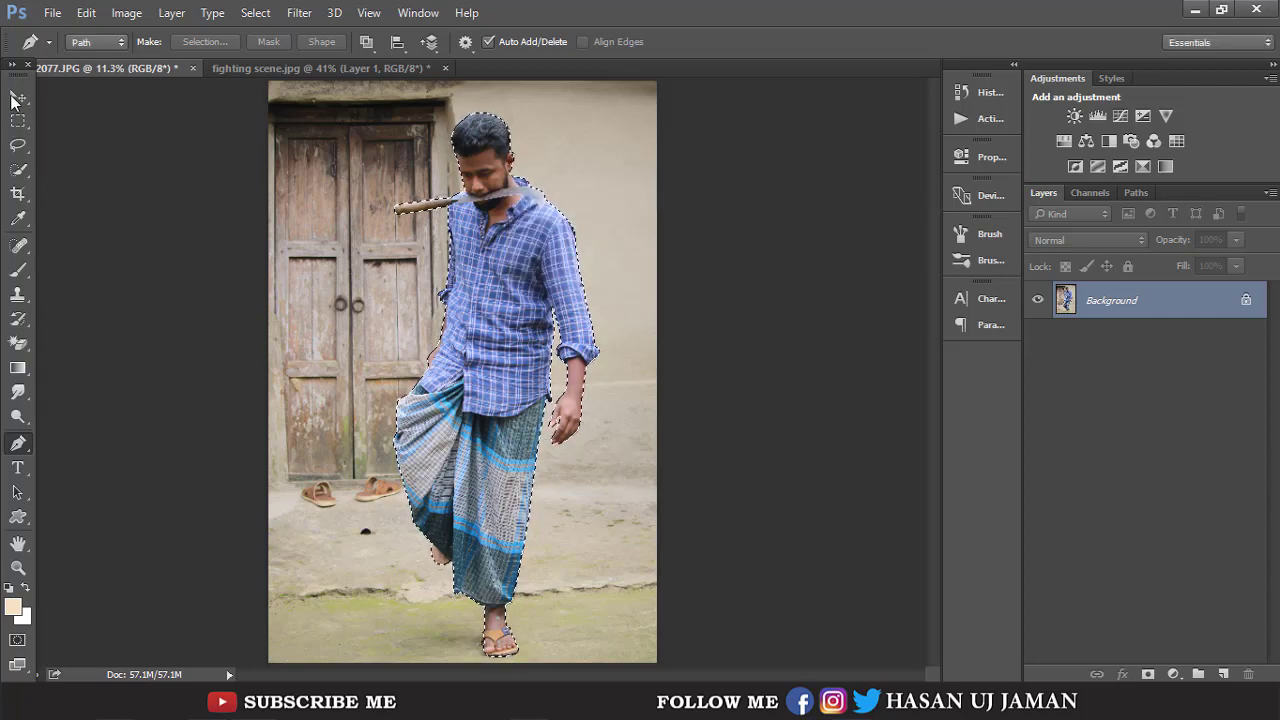
click(17, 98)
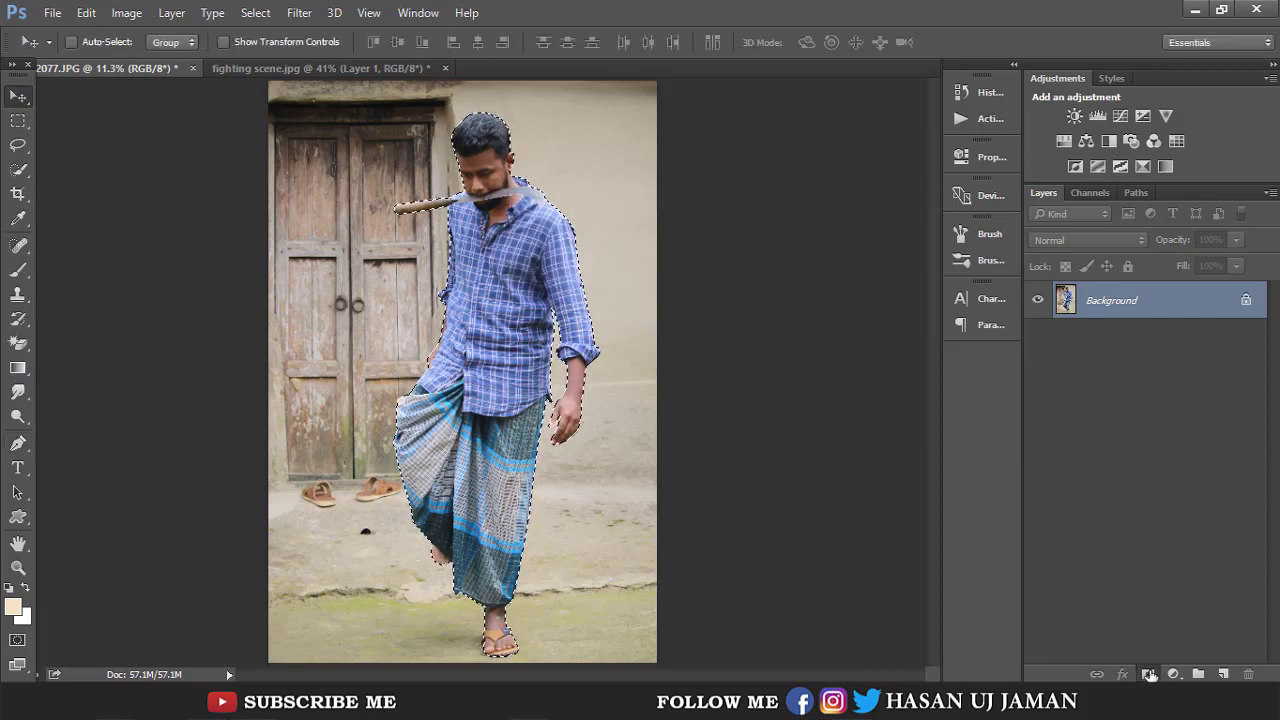
Mask the man with his selection and drag him into the fighting scene as Layer 15.
click(1150, 675)
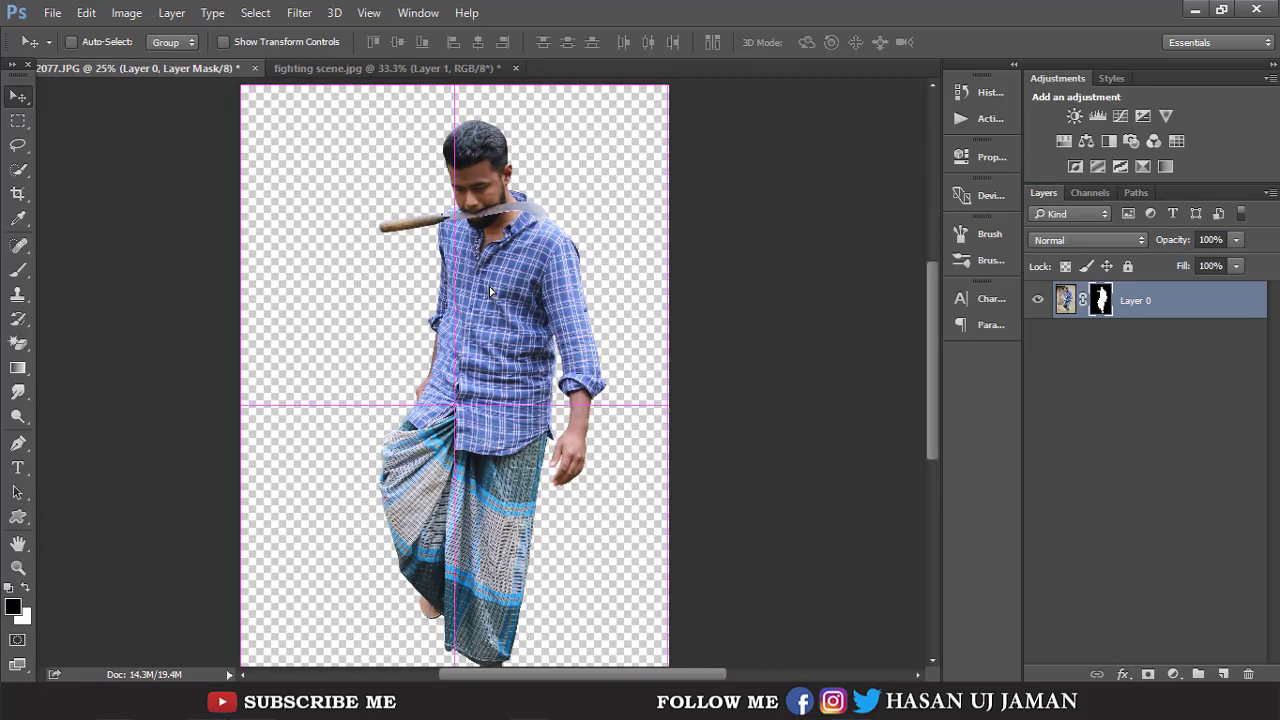
drag(490, 287, 495, 332)
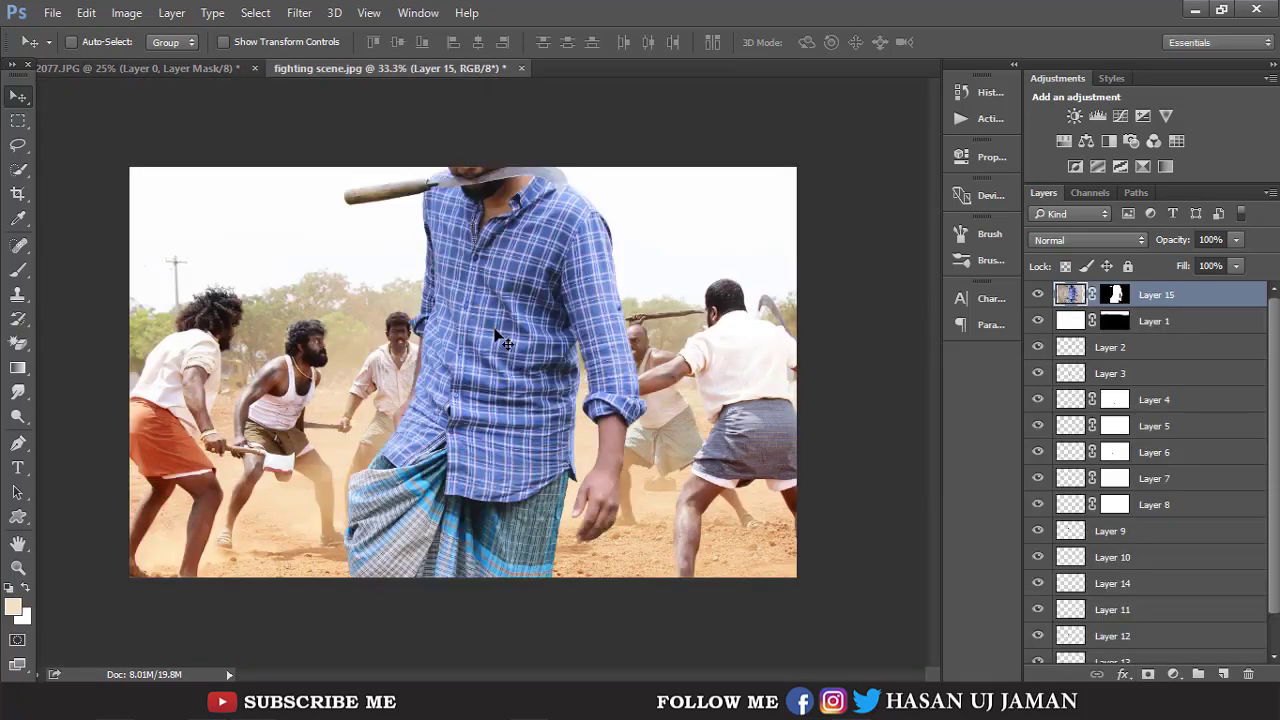
key(ctrl+minus)
key(ctrl+t)
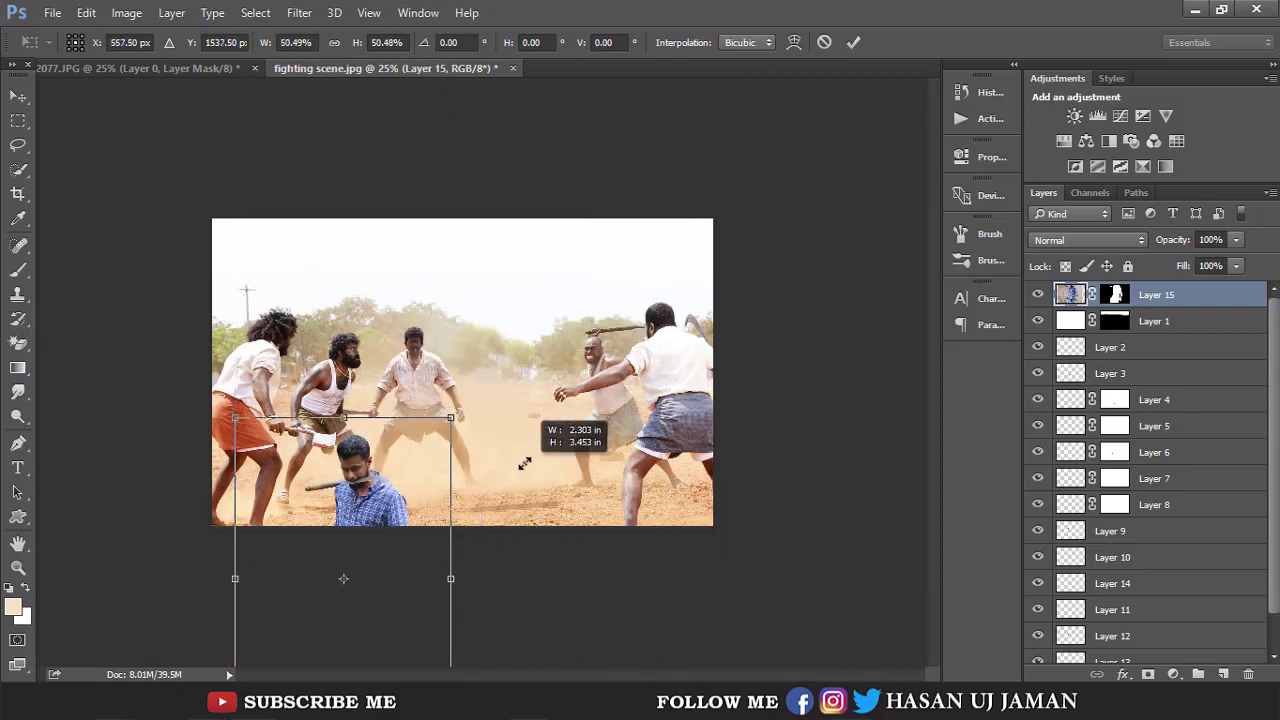
Scale the man to about 40%, flip him horizontally, and commit him centre-scene.
drag(661, 100, 523, 455)
drag(368, 488, 486, 273)
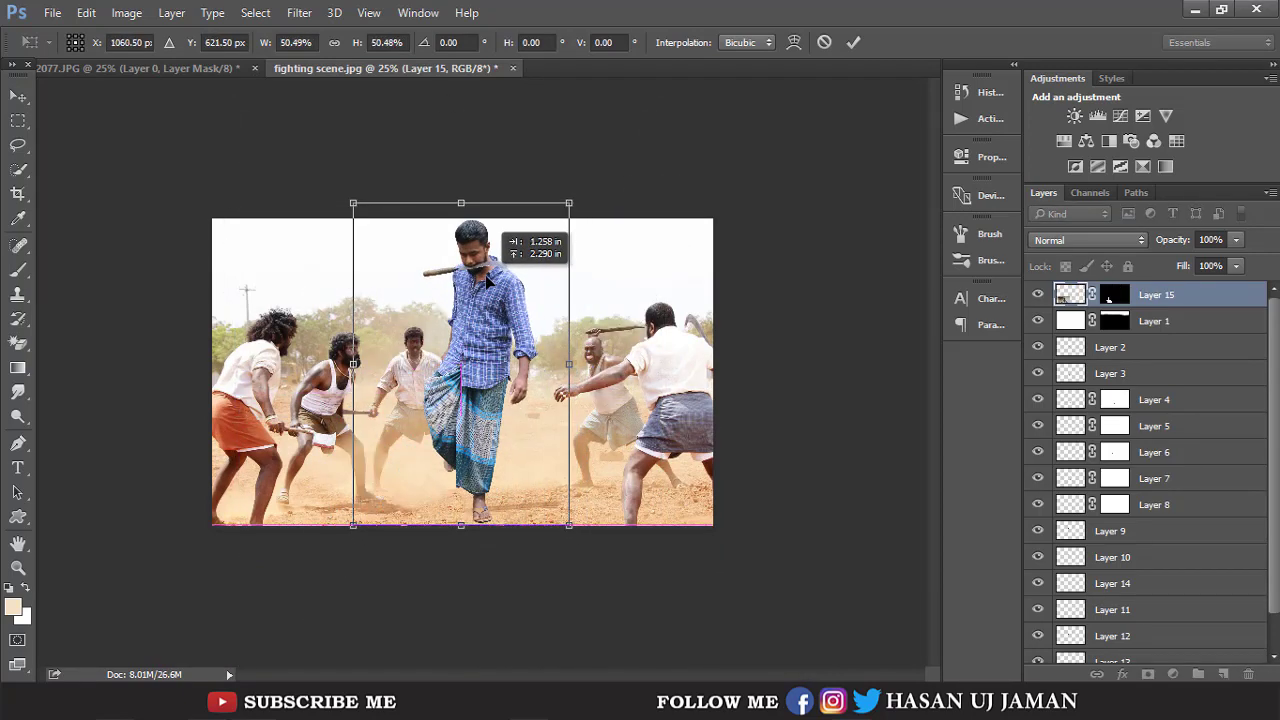
drag(572, 197, 553, 240)
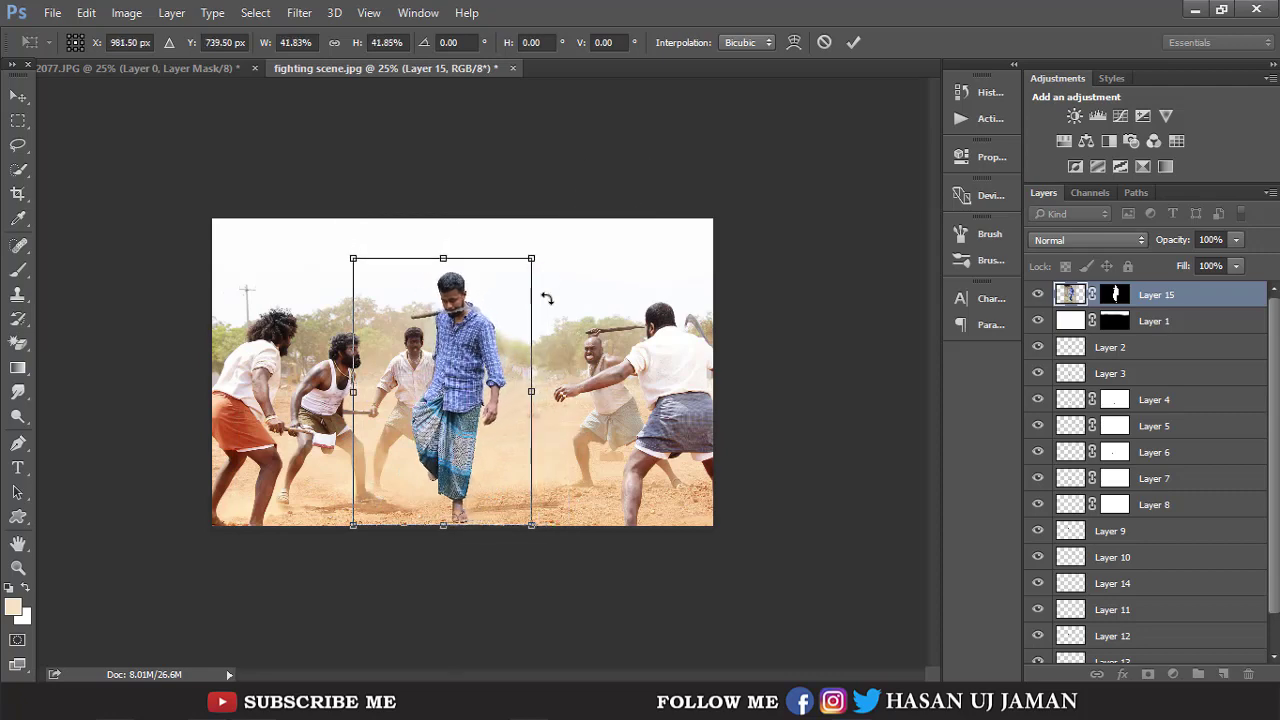
scroll(543, 291, up, 3)
right_click(487, 371)
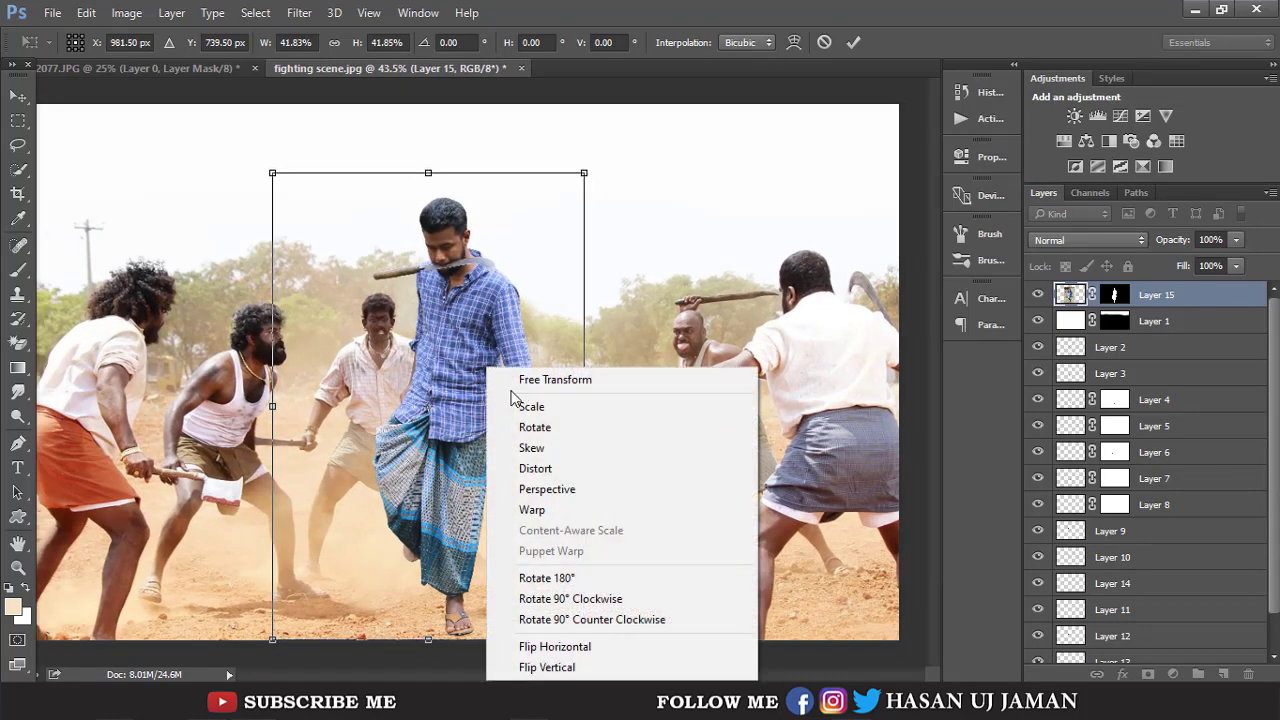
click(540, 640)
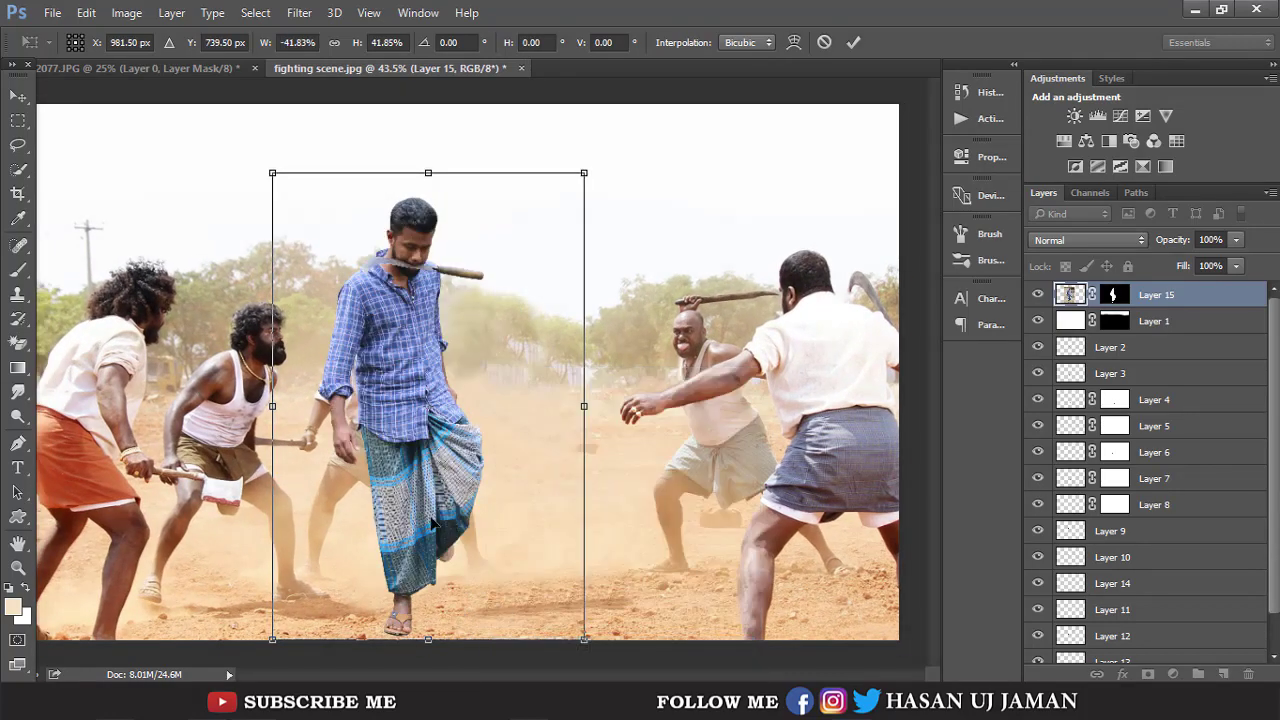
drag(432, 526, 510, 508)
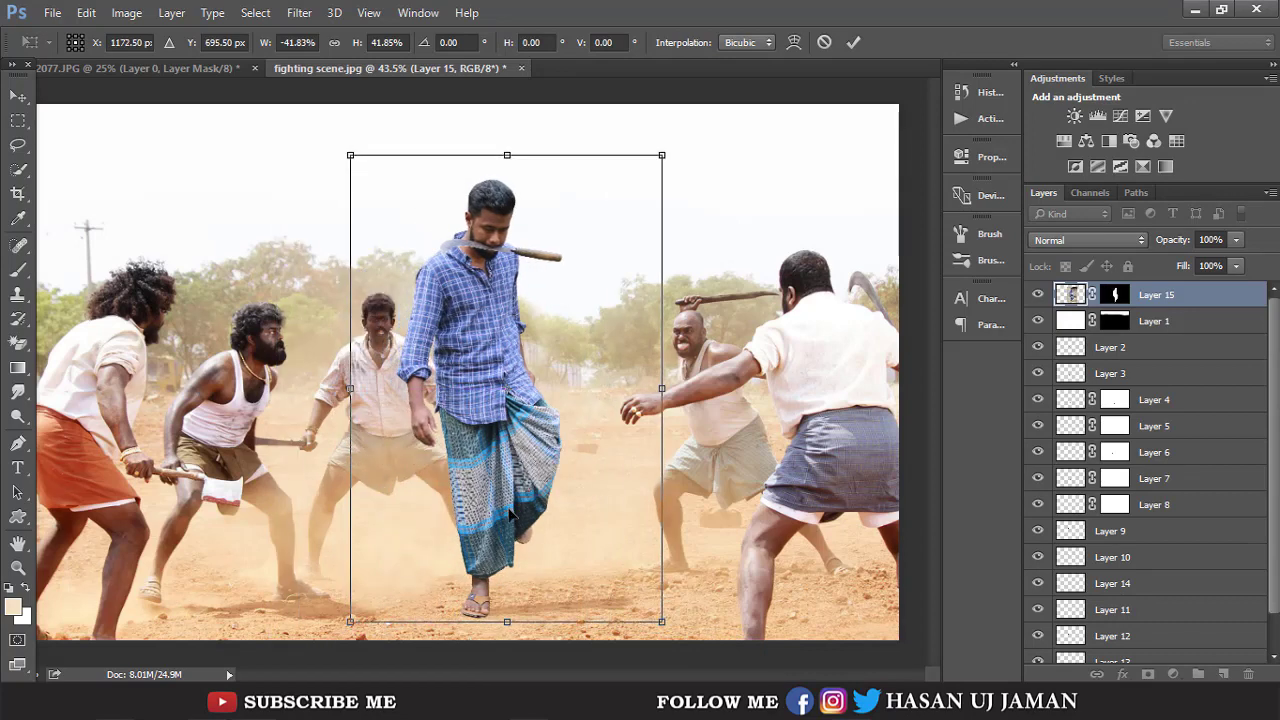
mouse_move(509, 515)
mouse_down()
mouse_move(492, 533)
mouse_move(485, 524)
mouse_up()
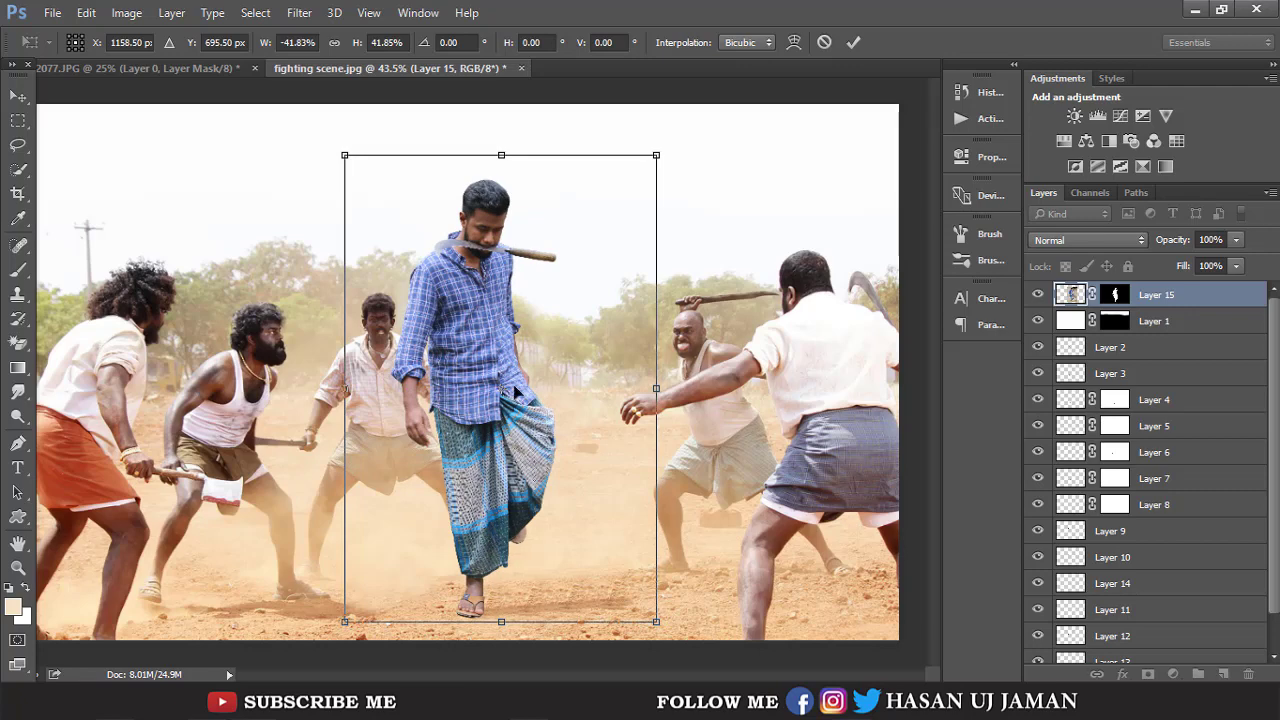
drag(655, 152, 638, 175)
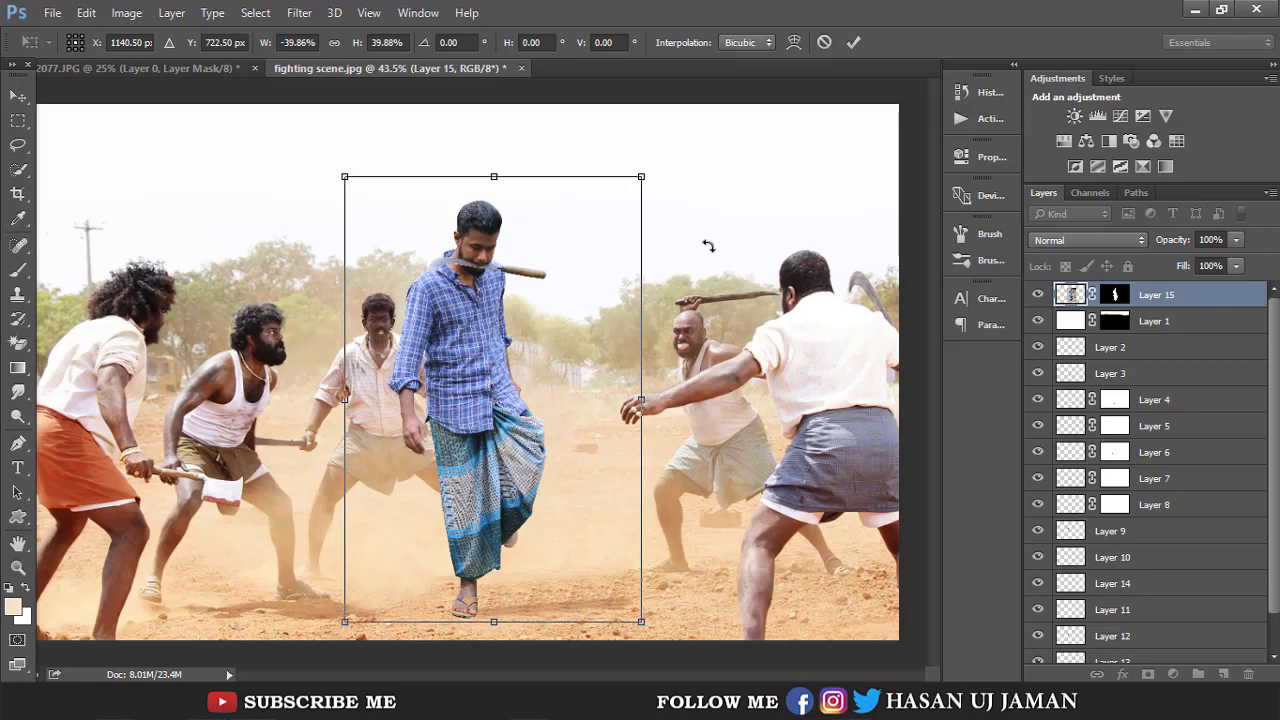
click(853, 41)
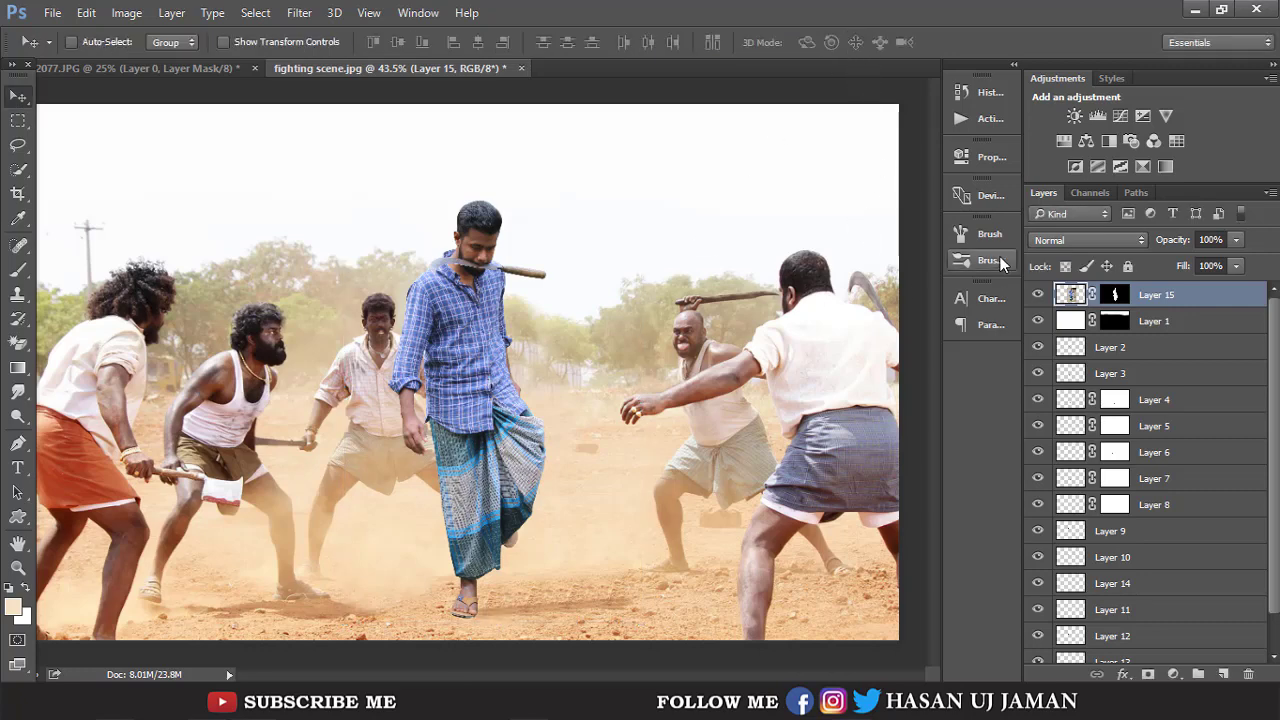
Apply Layer 15's mask permanently and duplicate the layer as Layer 15 copy.
right_click(1125, 293)
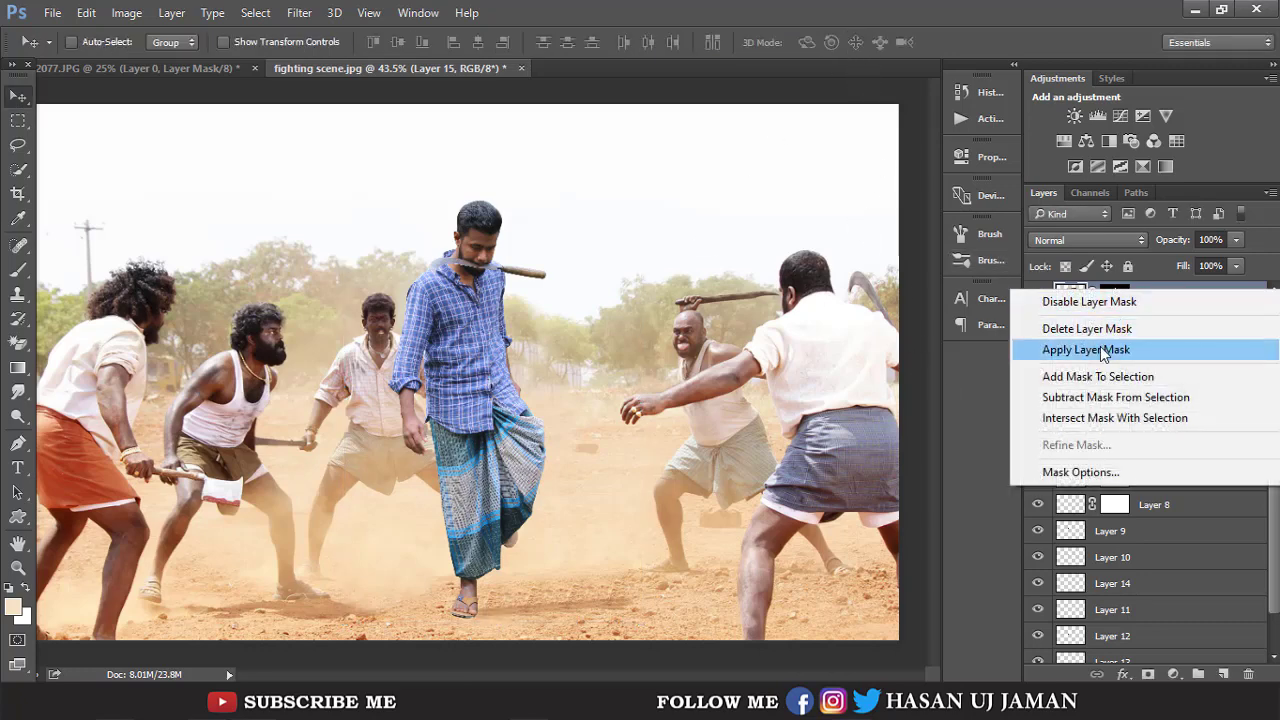
click(1105, 346)
right_click(1096, 293)
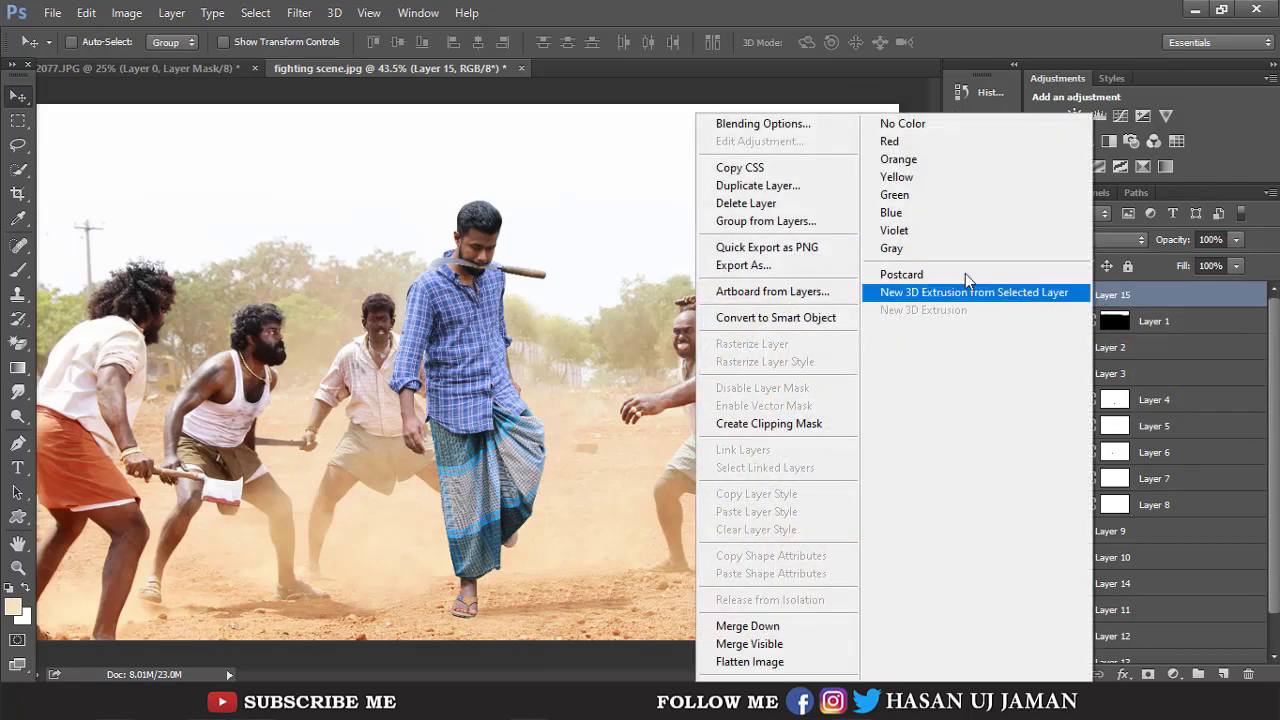
click(817, 188)
click(807, 209)
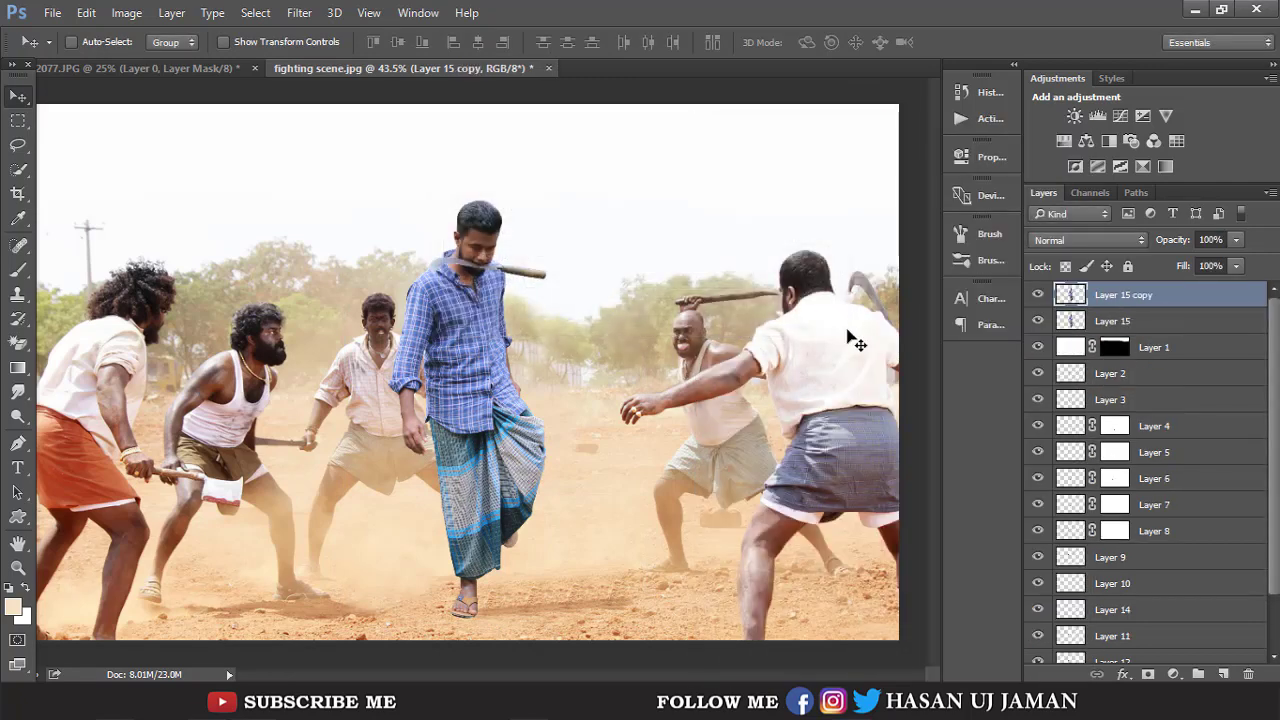
Hide the original Layer 15 and give Layer 15 copy a fresh white layer mask.
right_click(1130, 312)
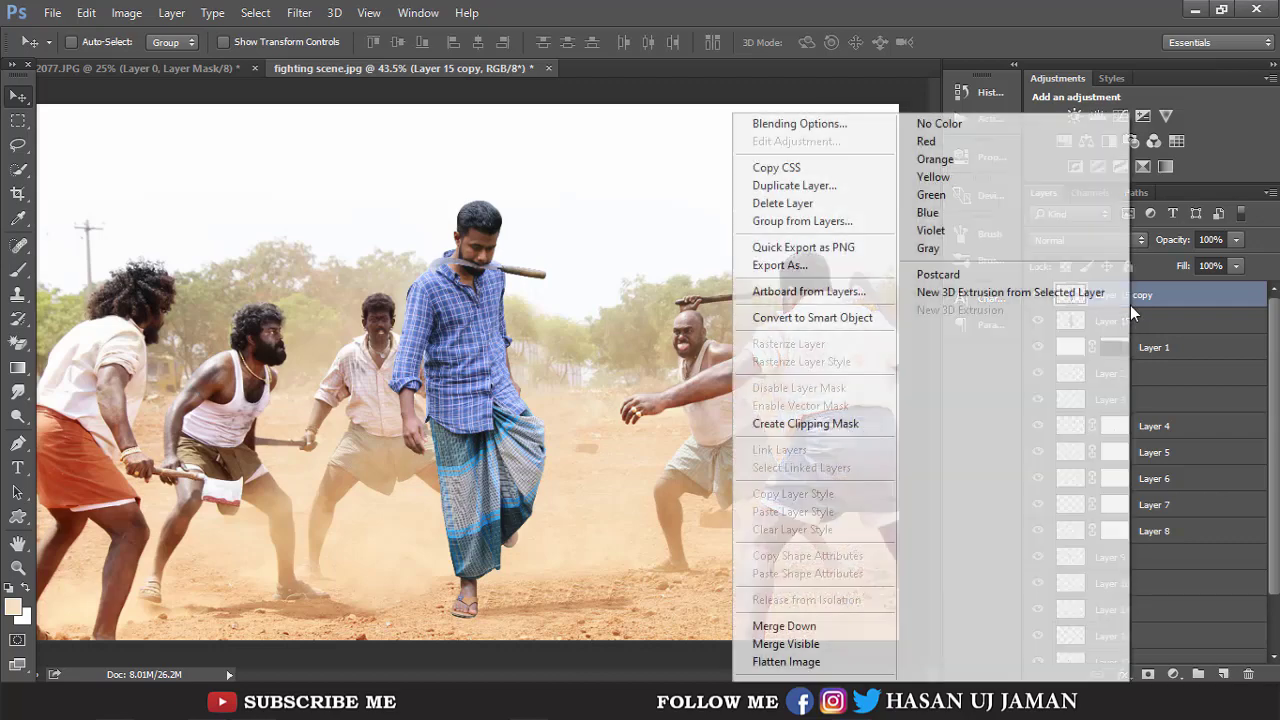
click(1165, 298)
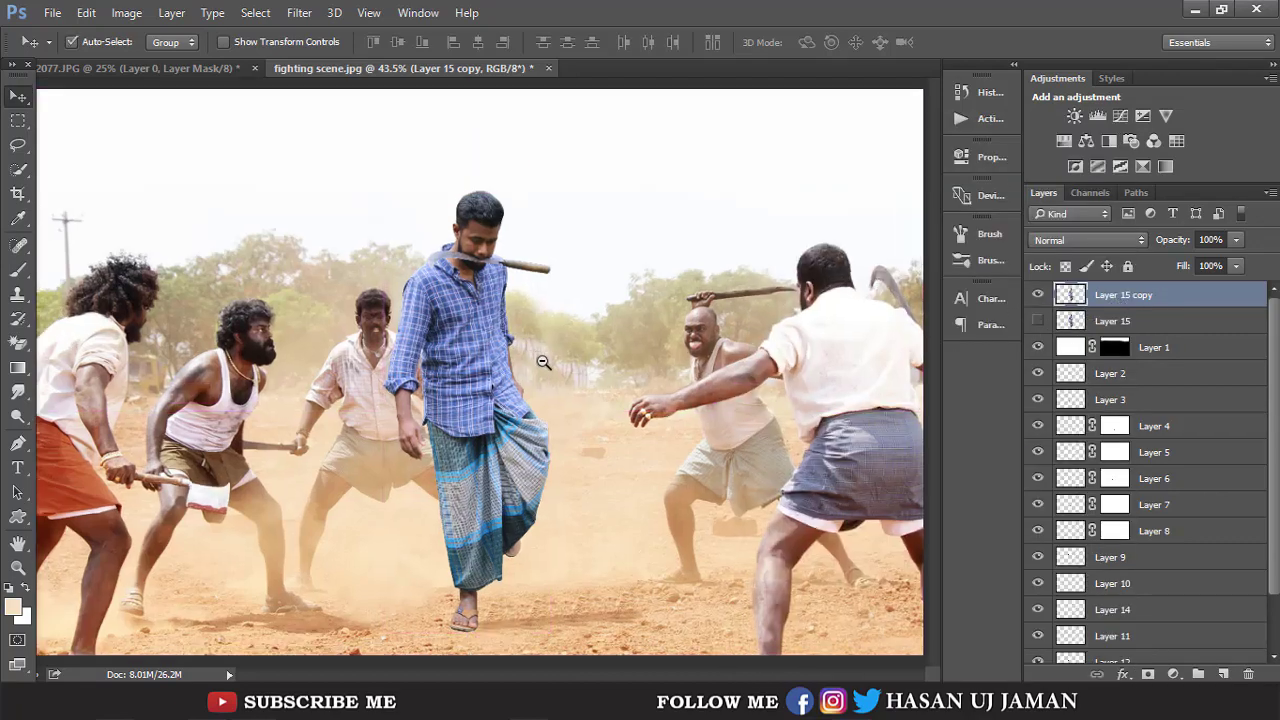
scroll(461, 355, down, 3)
scroll(528, 386, up, 3)
scroll(608, 423, up, 2)
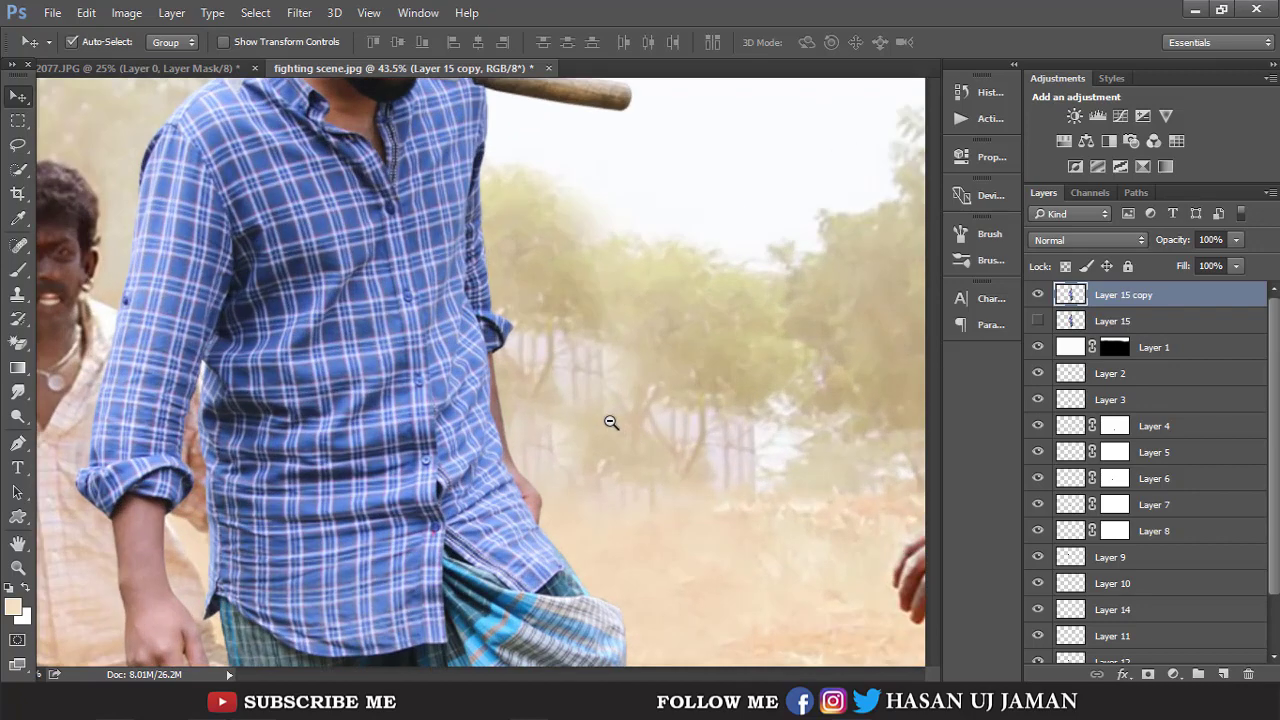
scroll(467, 465, down, 3)
scroll(467, 465, down, 4)
scroll(386, 452, down, 1)
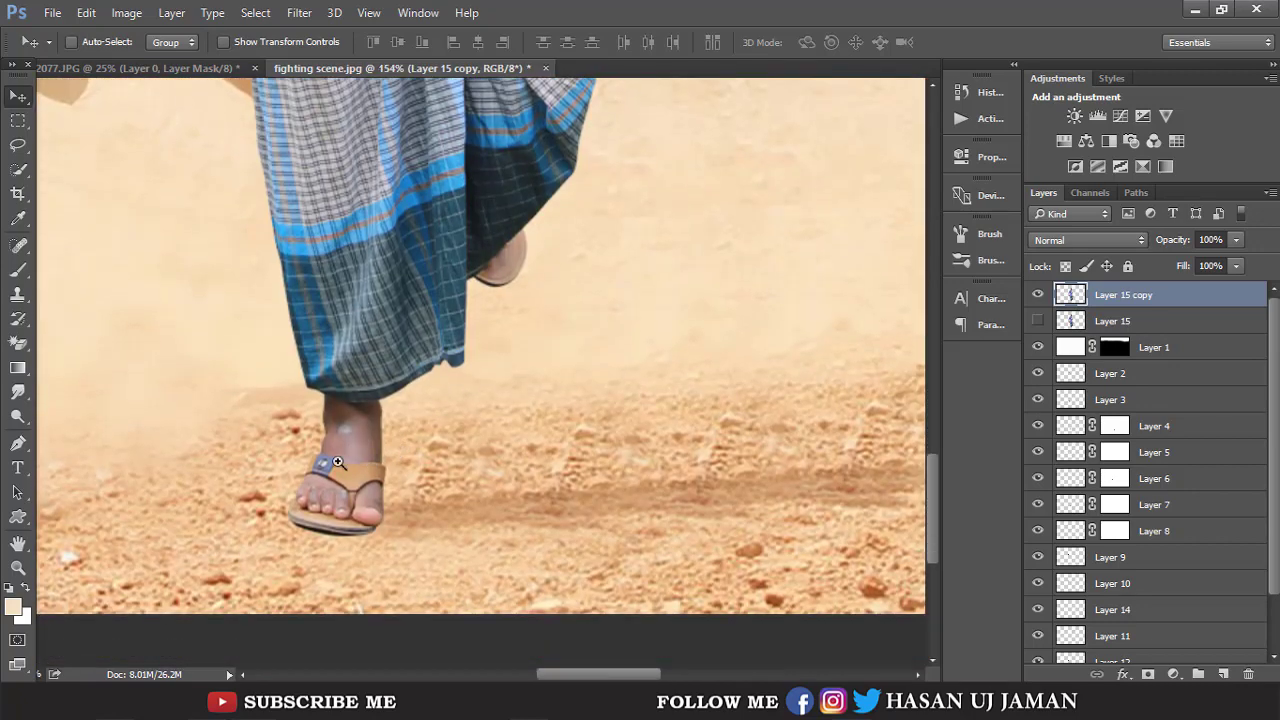
drag(338, 462, 405, 531)
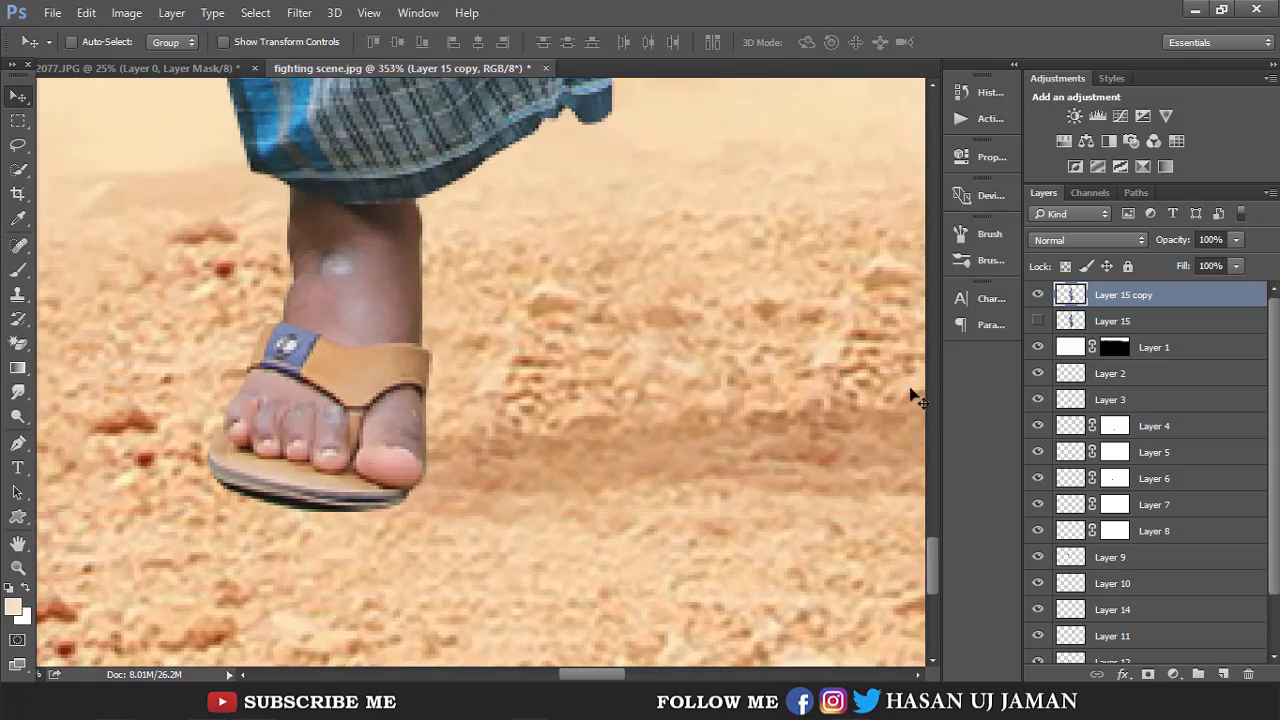
click(1150, 676)
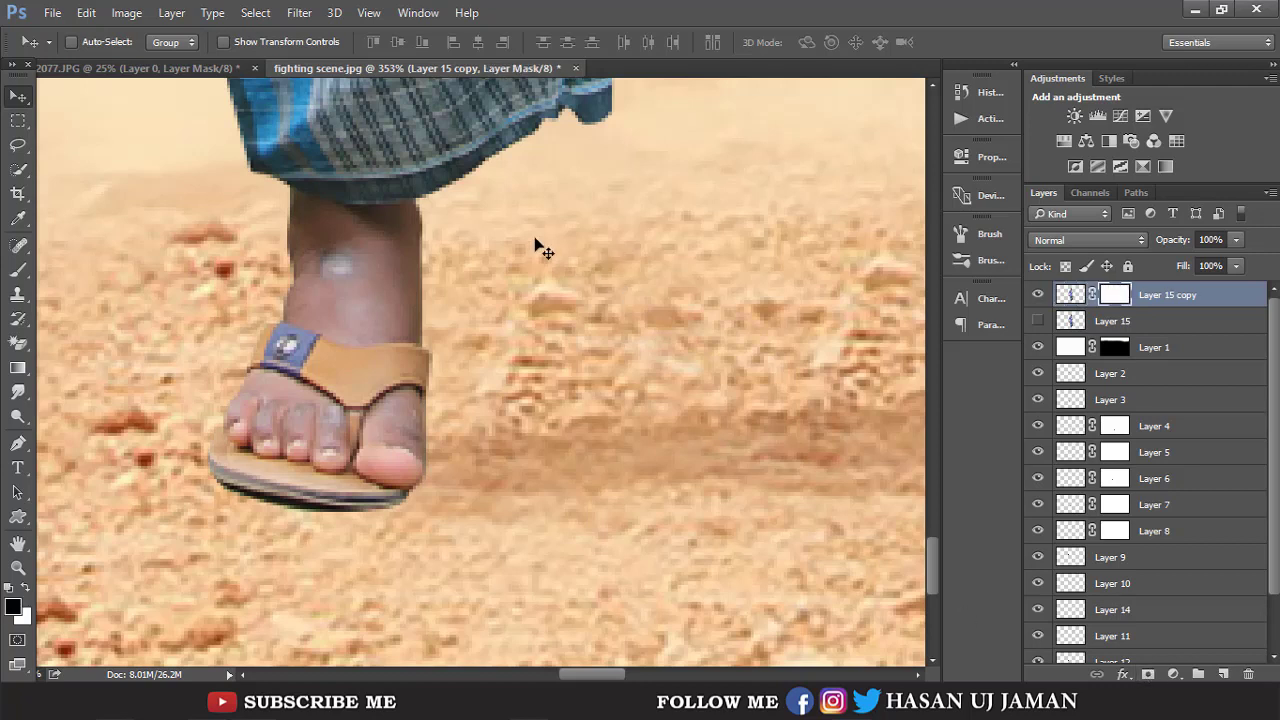
Switch to the Brush tool with a soft scattered 21 px preset.
right_click(416, 388)
click(22, 272)
right_click(410, 387)
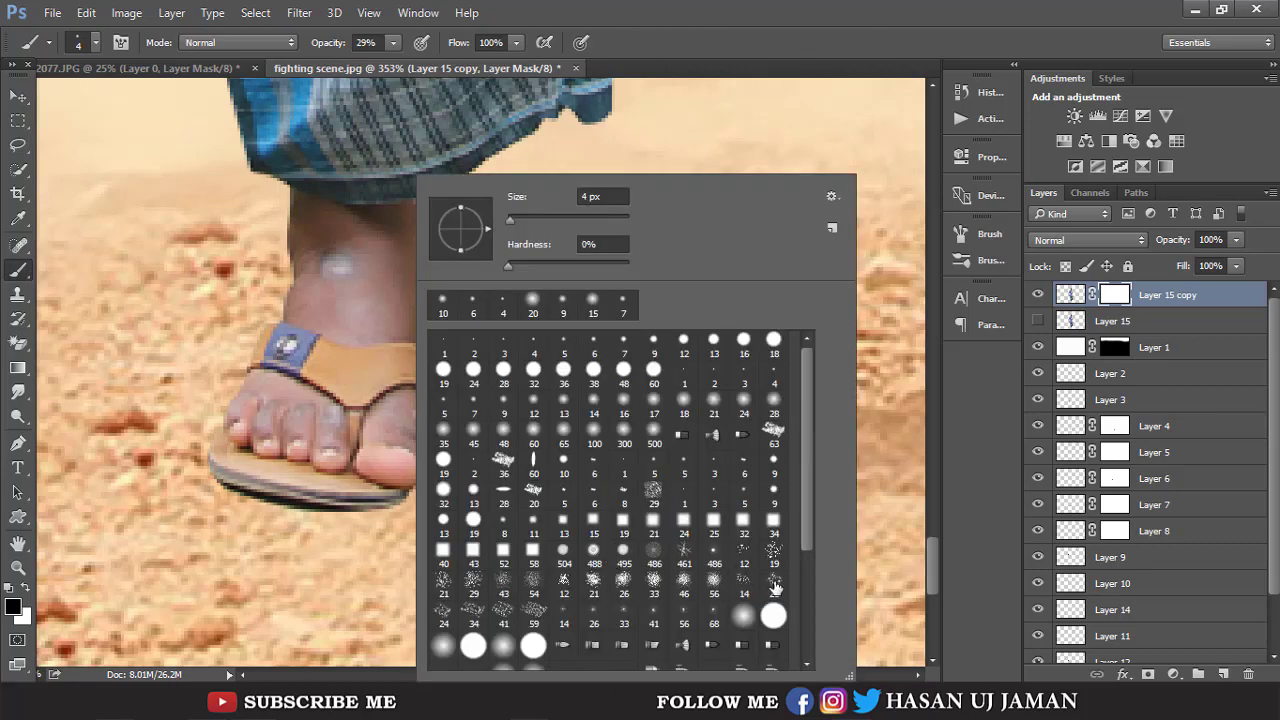
click(776, 585)
click(317, 562)
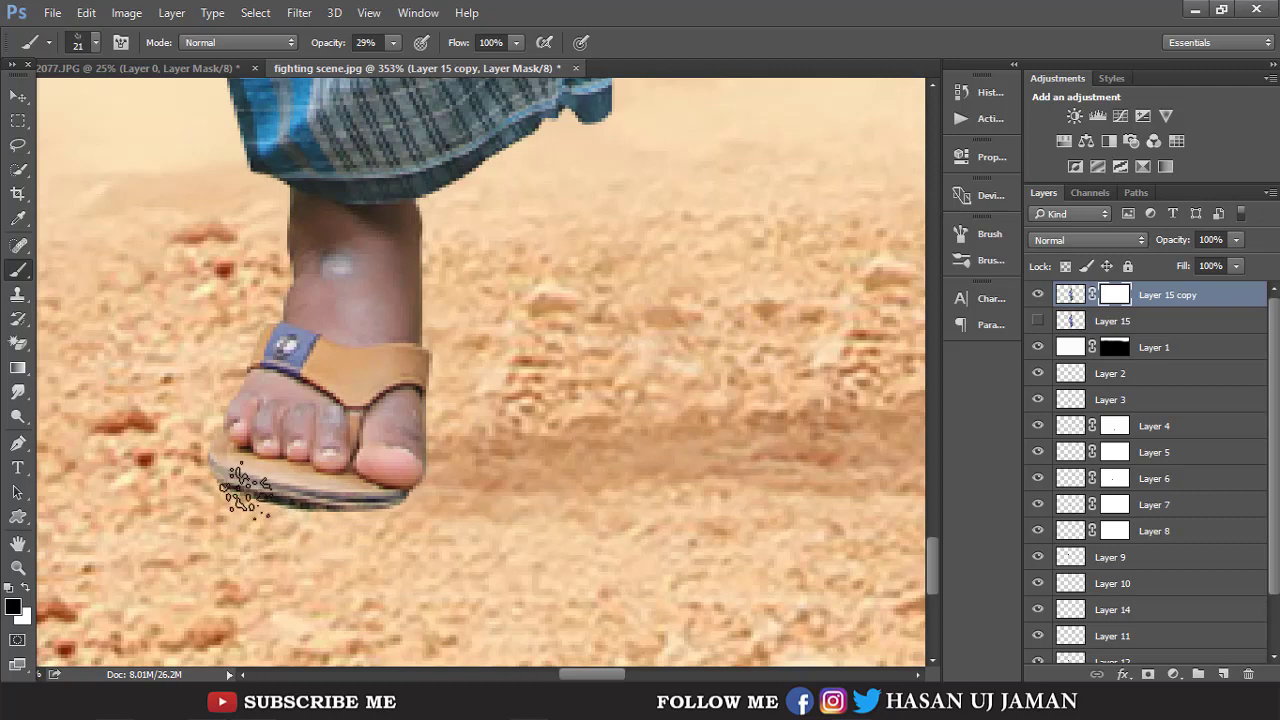
Paint black at 29% along the sandal sole on the mask, then zoom out to the scene.
drag(309, 530, 450, 440)
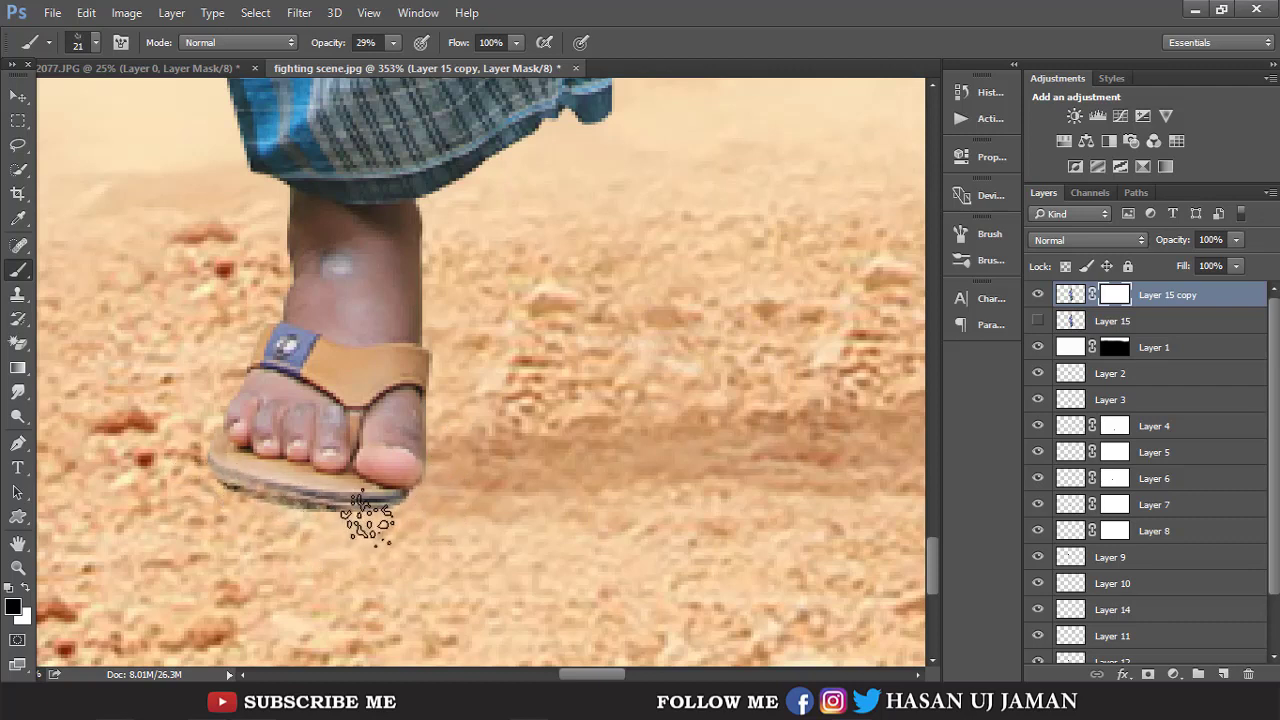
alt+click(618, 482)
alt+click(621, 477)
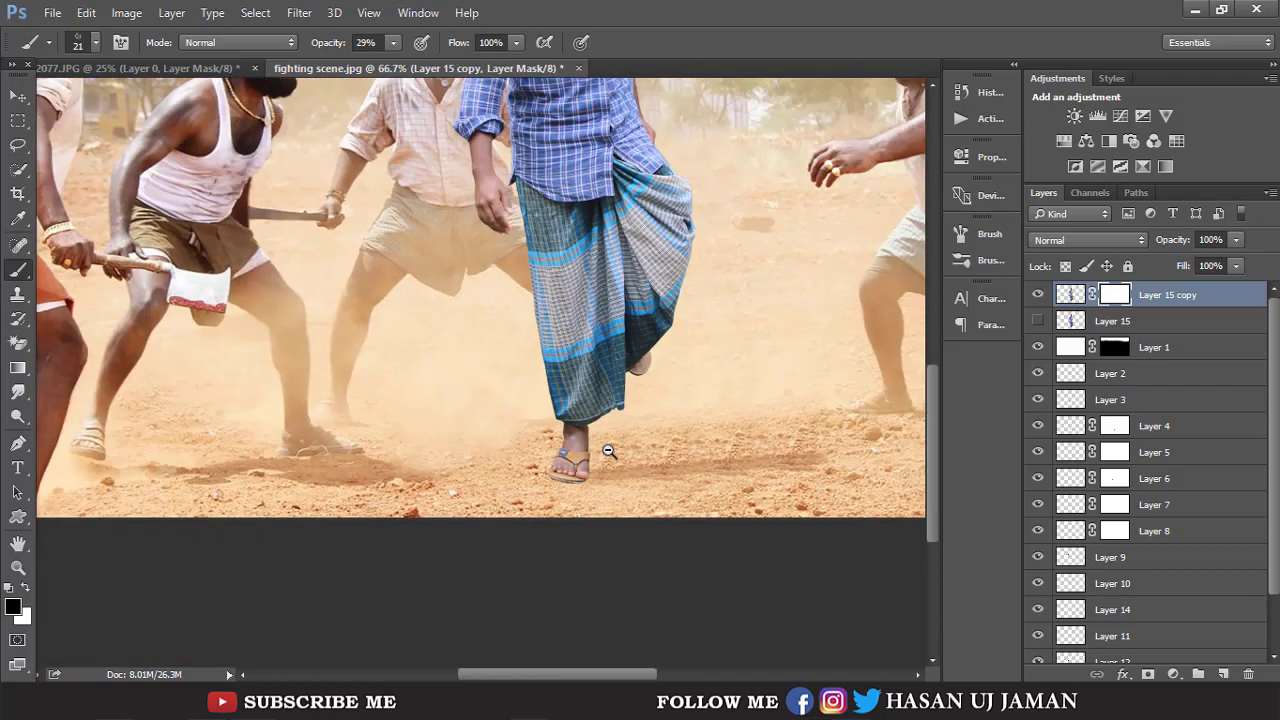
drag(619, 300, 519, 493)
scroll(530, 382, down, 2)
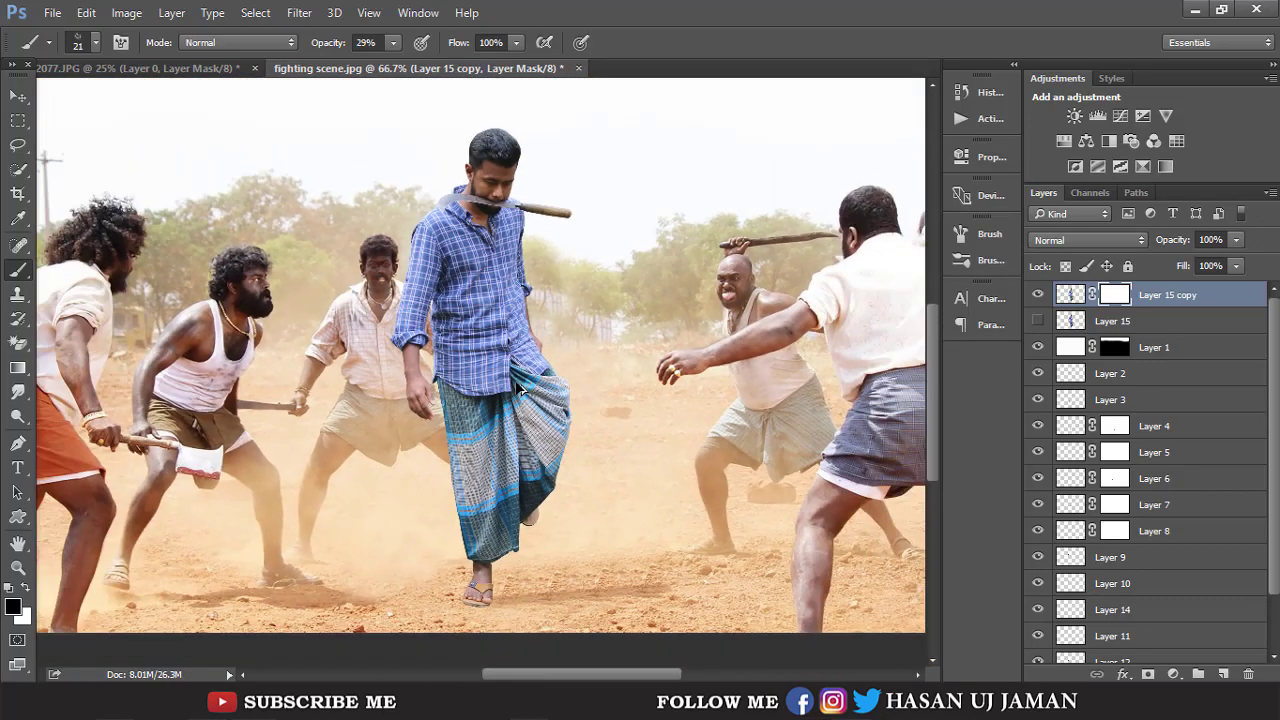
scroll(545, 292, up, 2)
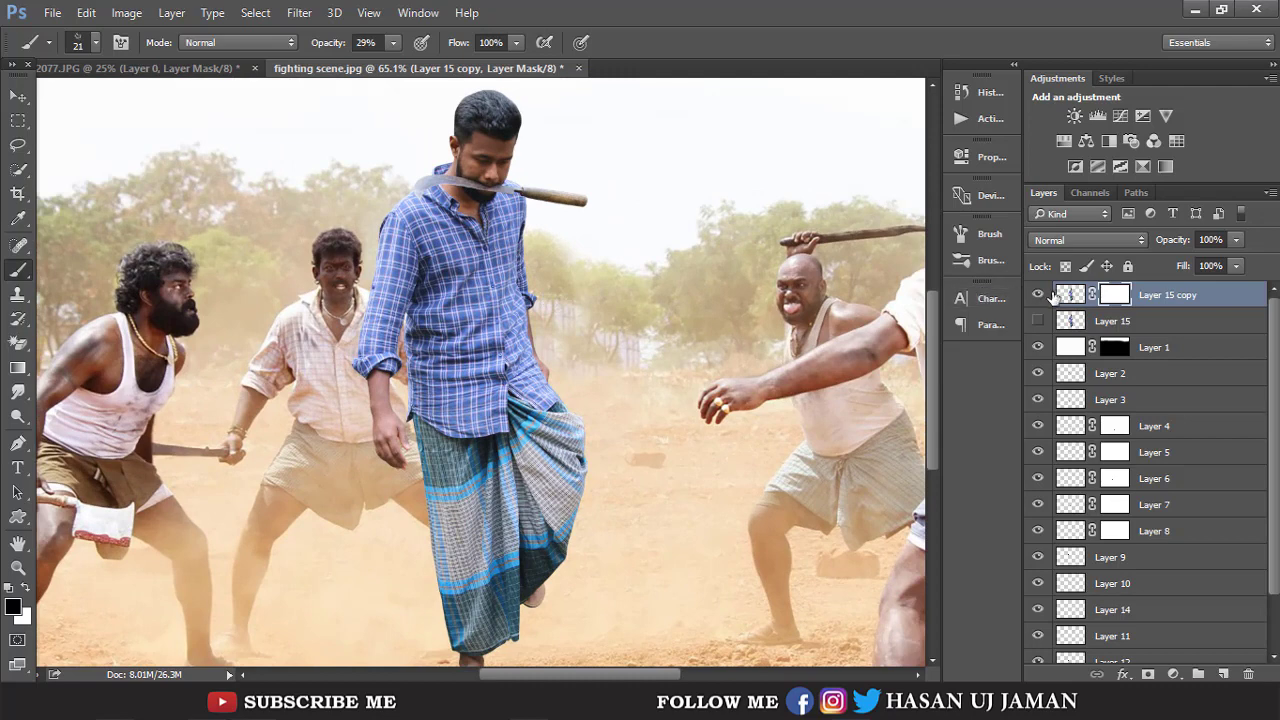
click(1068, 294)
Apply a Selective Color adjustment setting the reds' black to -39.
click(126, 12)
mouse_move(154, 60)
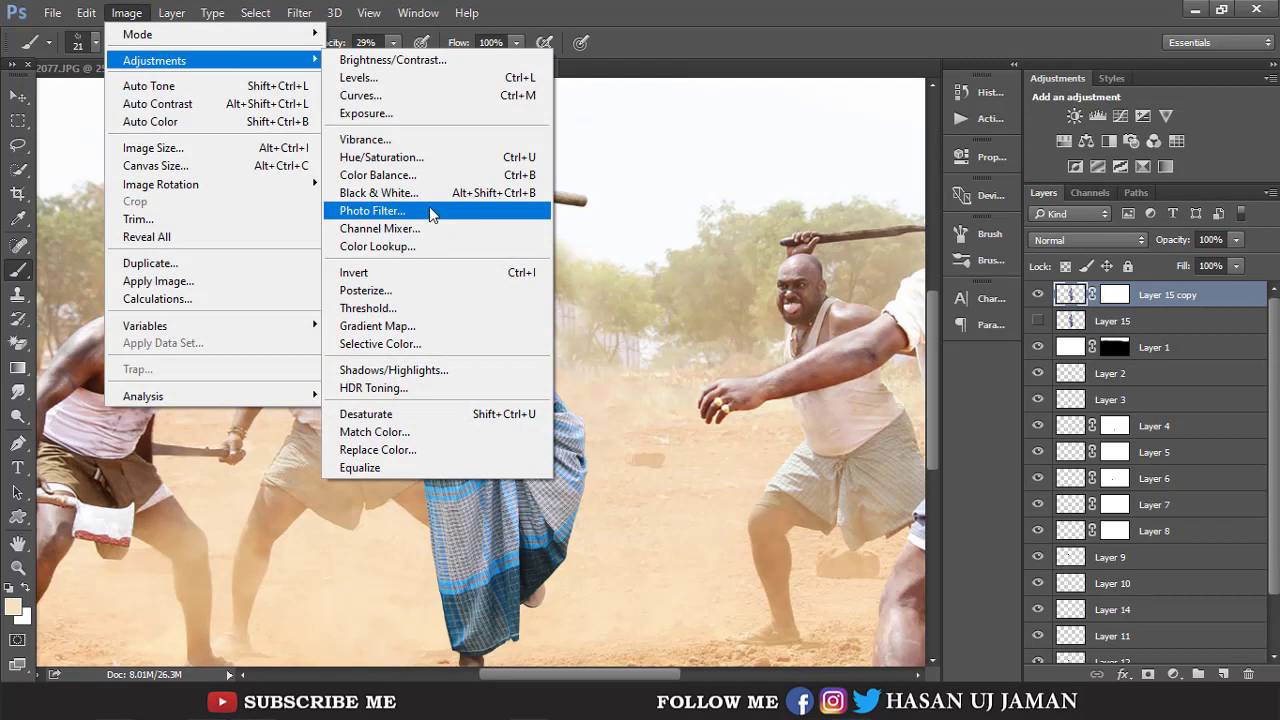
click(408, 343)
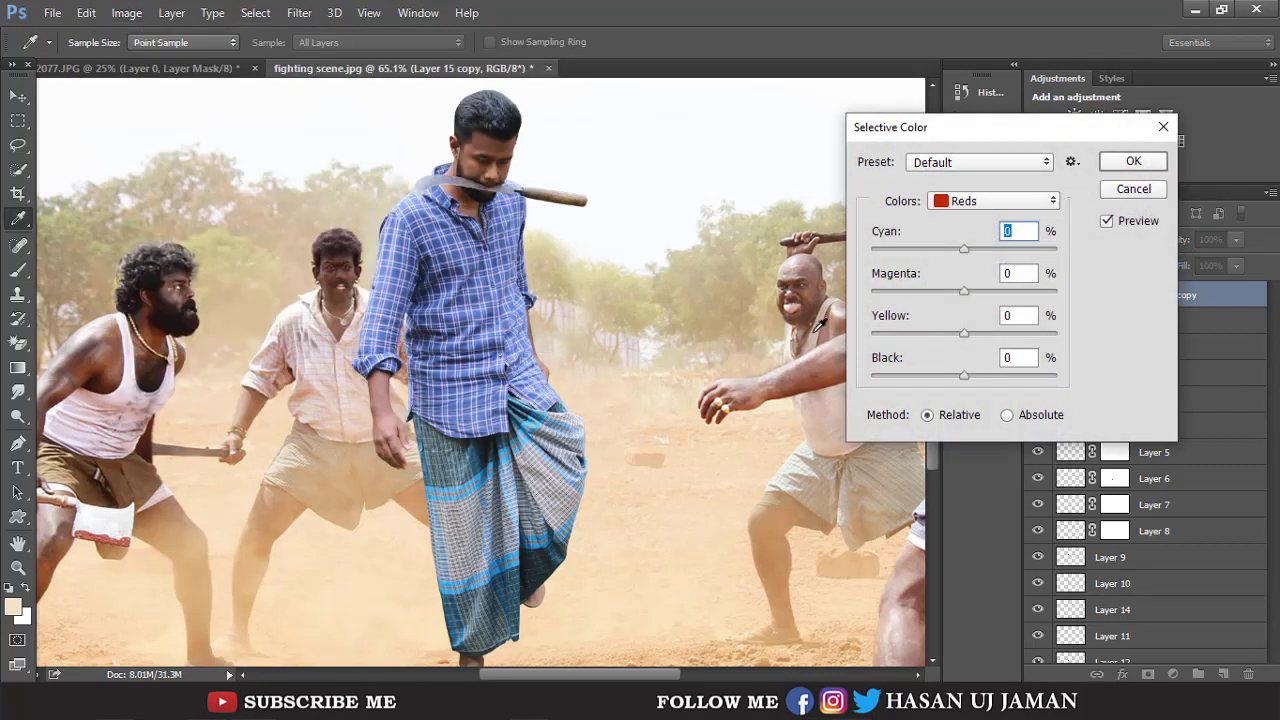
click(935, 377)
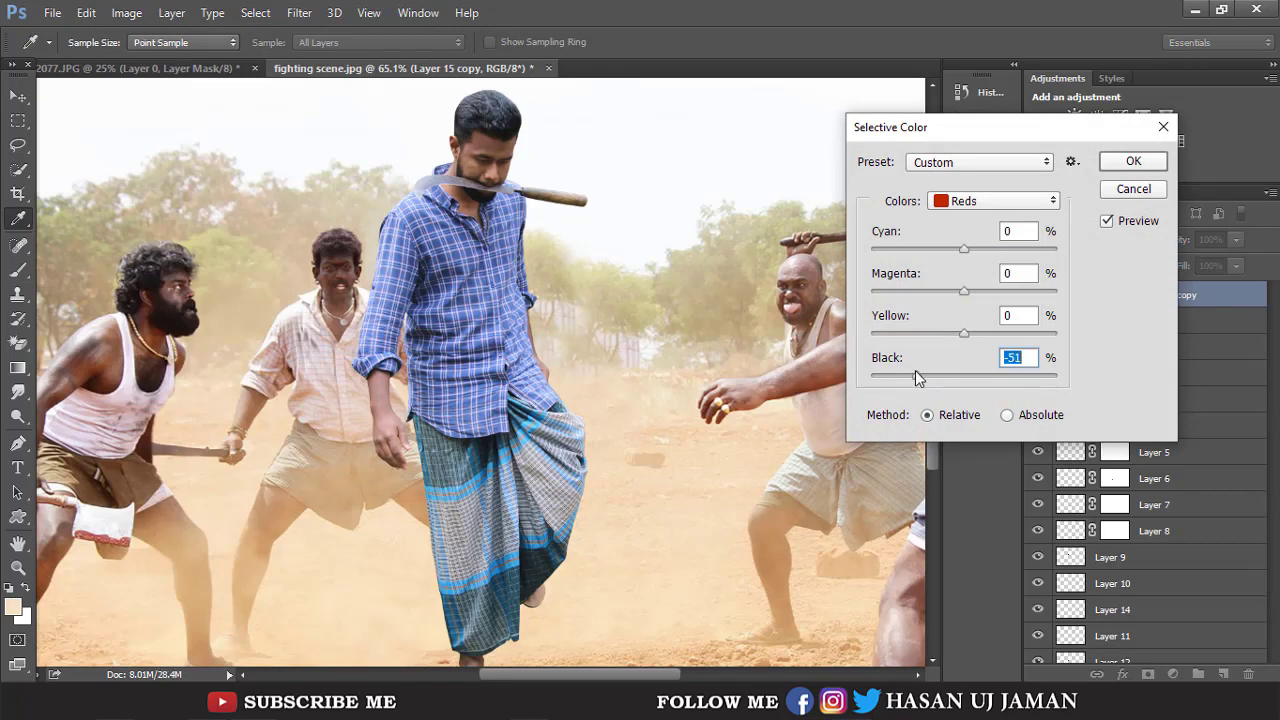
drag(915, 371, 917, 369)
drag(931, 372, 935, 376)
click(1133, 161)
Free-transform the man down to about 98.5% of his size and commit it.
key(b)
scroll(586, 296, down, 1)
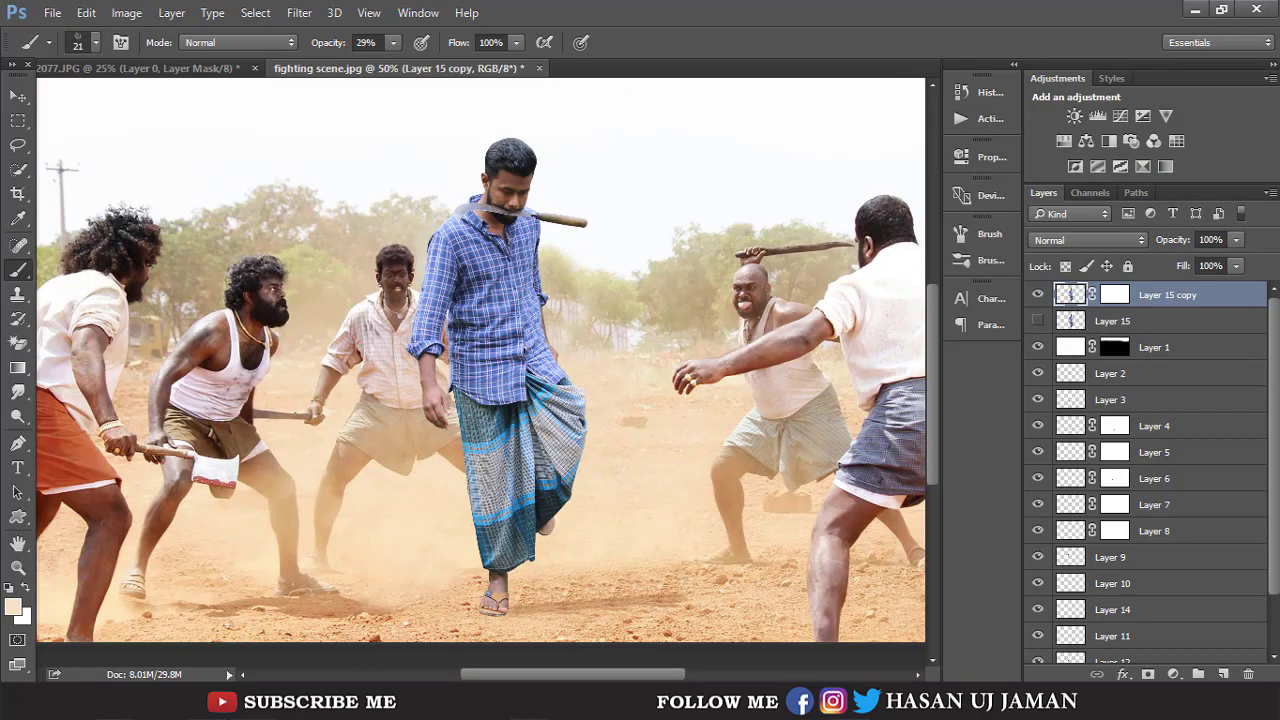
scroll(262, 261, down, 1)
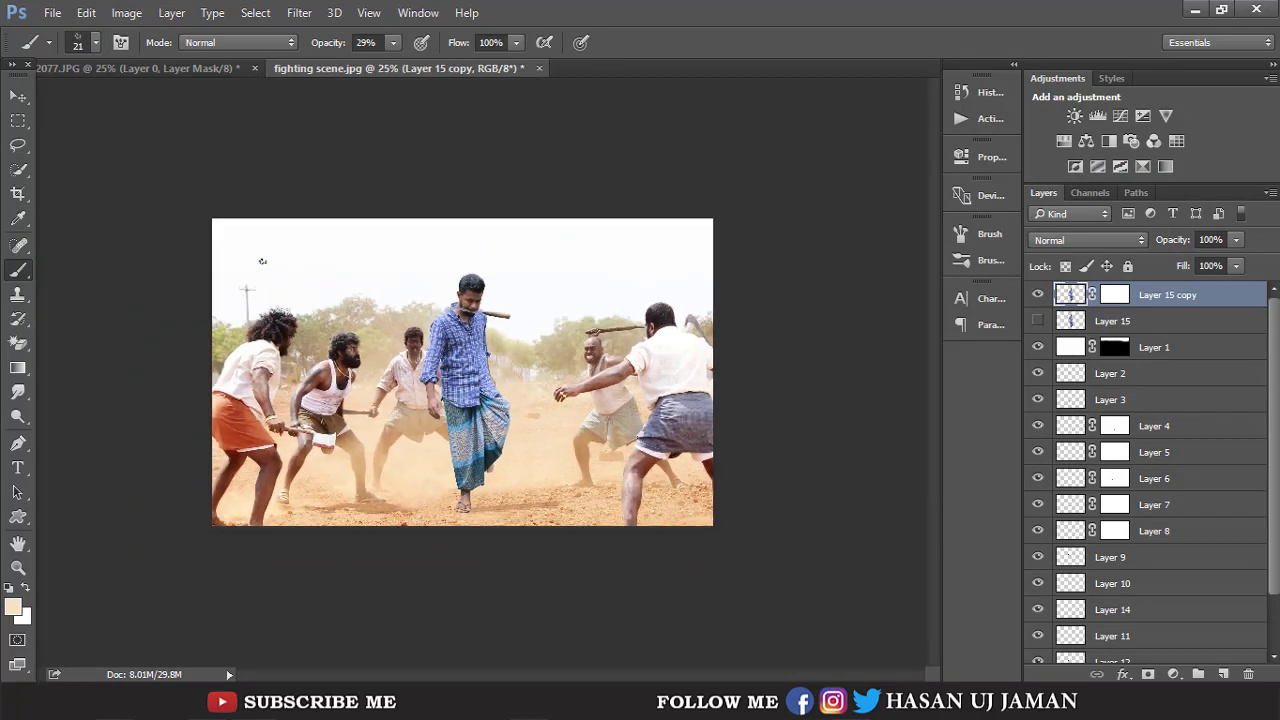
scroll(262, 261, up, 1)
key(ctrl+t)
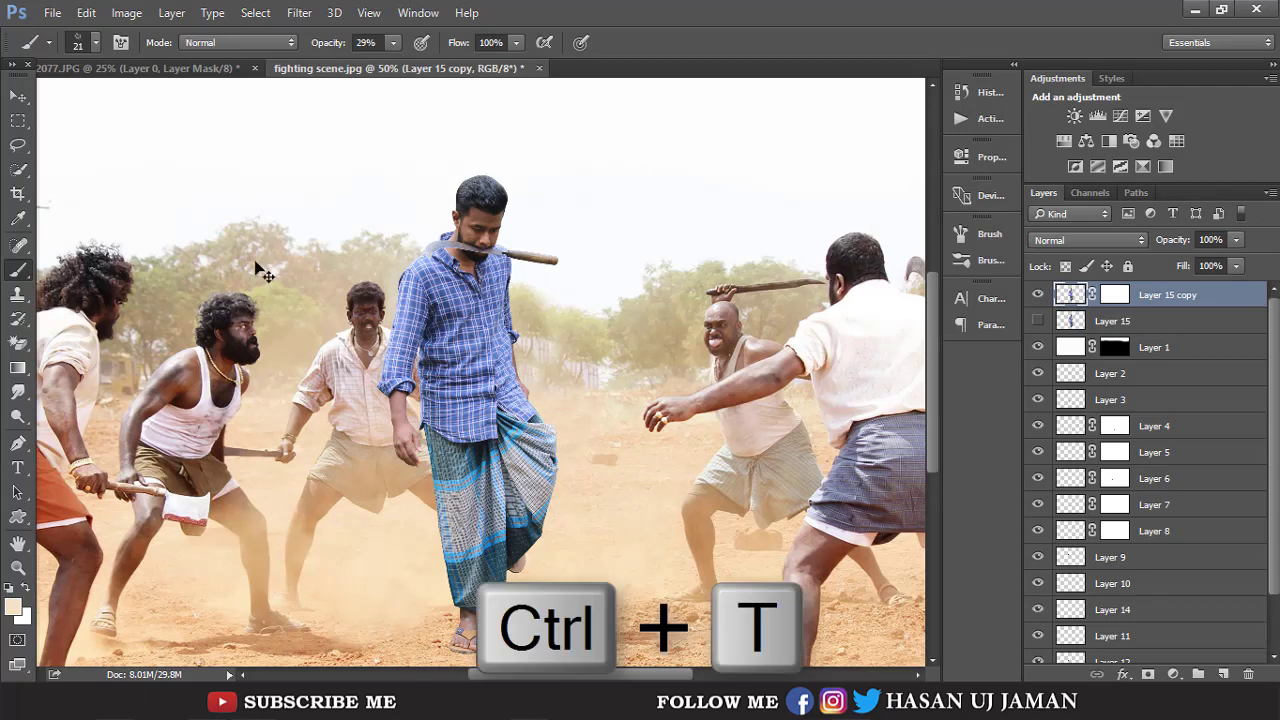
drag(561, 173, 557, 182)
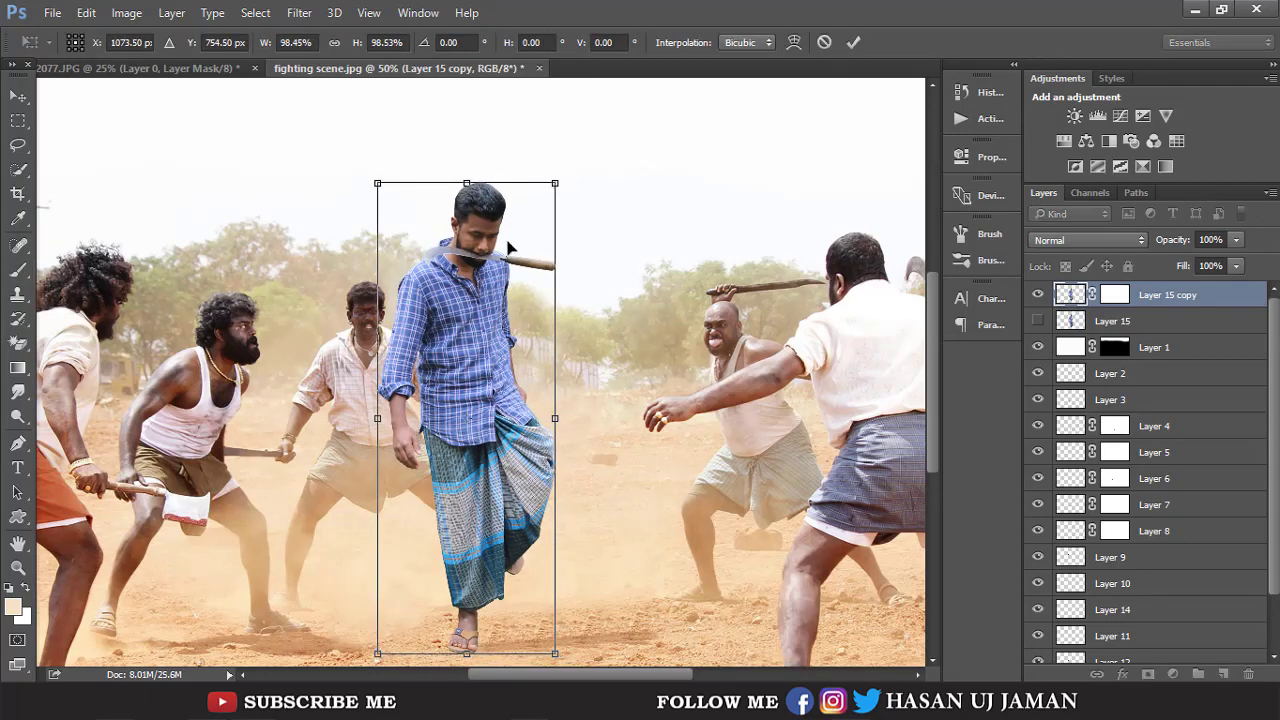
key(Return)
key(b)
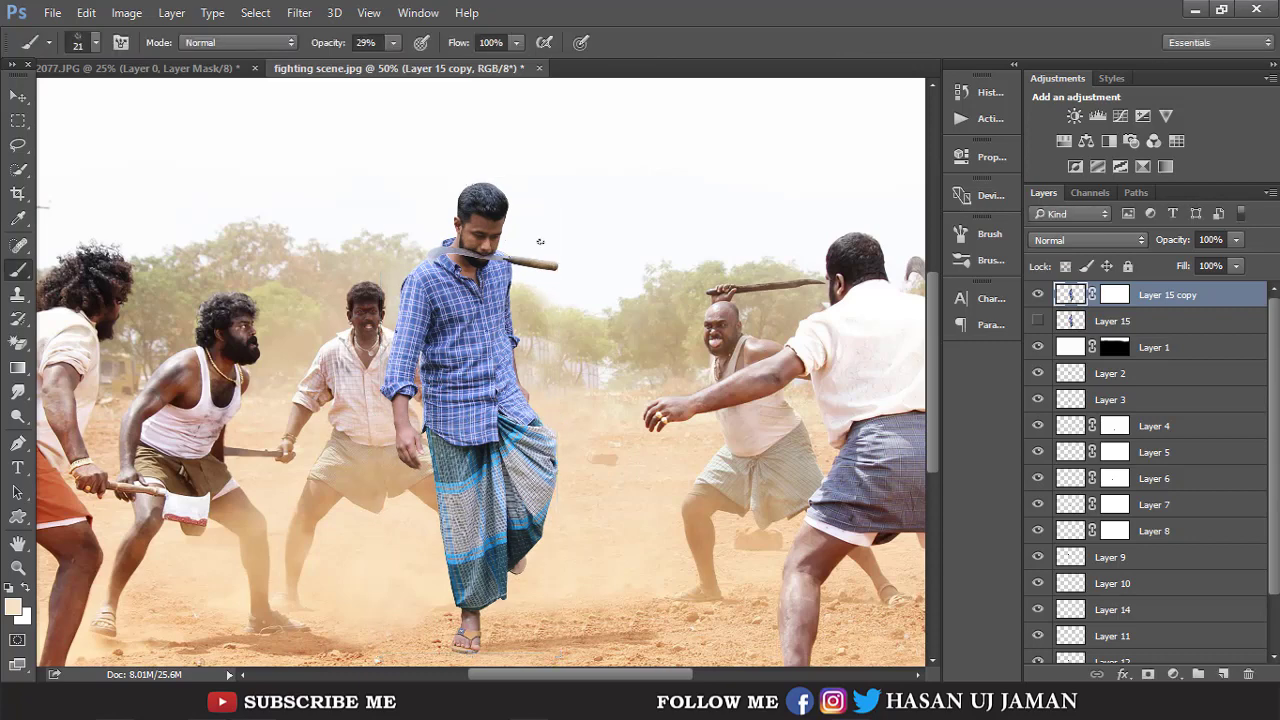
Apply Layer 15 copy's mask, baking the sandal blending into the man's pixels.
ctrl+click(1071, 296)
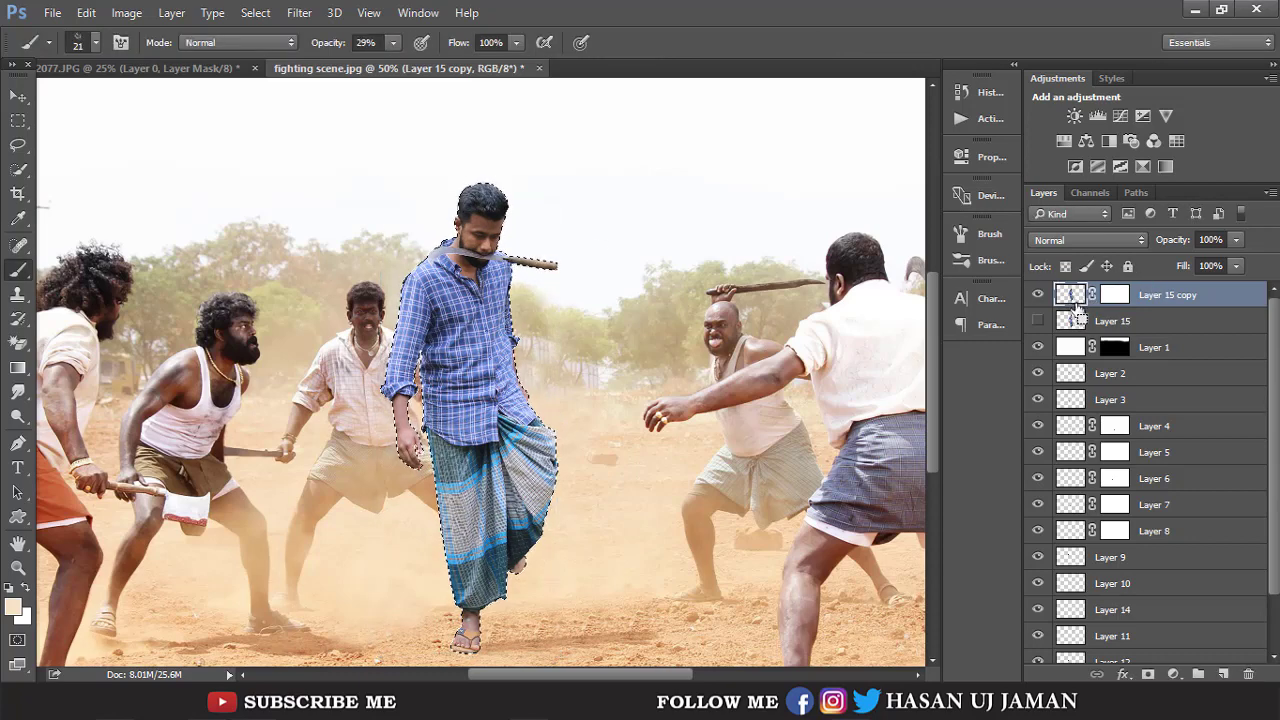
key(ctrl+d)
right_click(1083, 290)
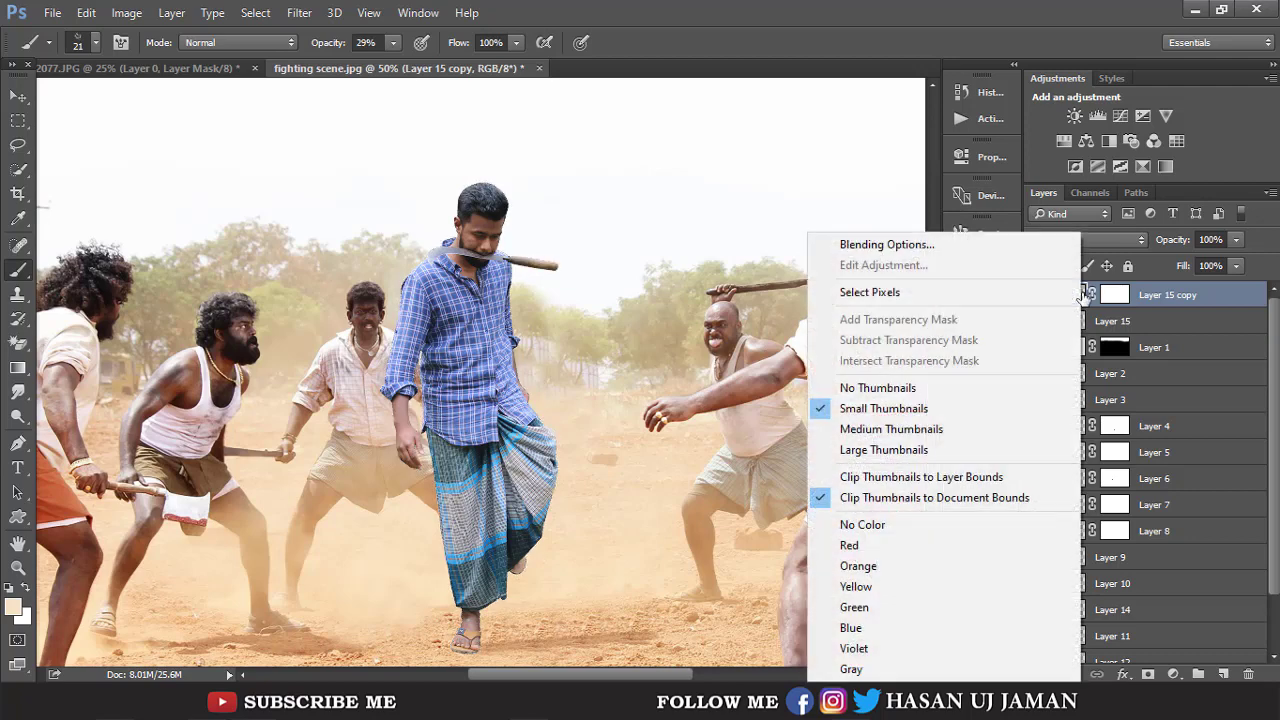
click(1116, 296)
right_click(1116, 296)
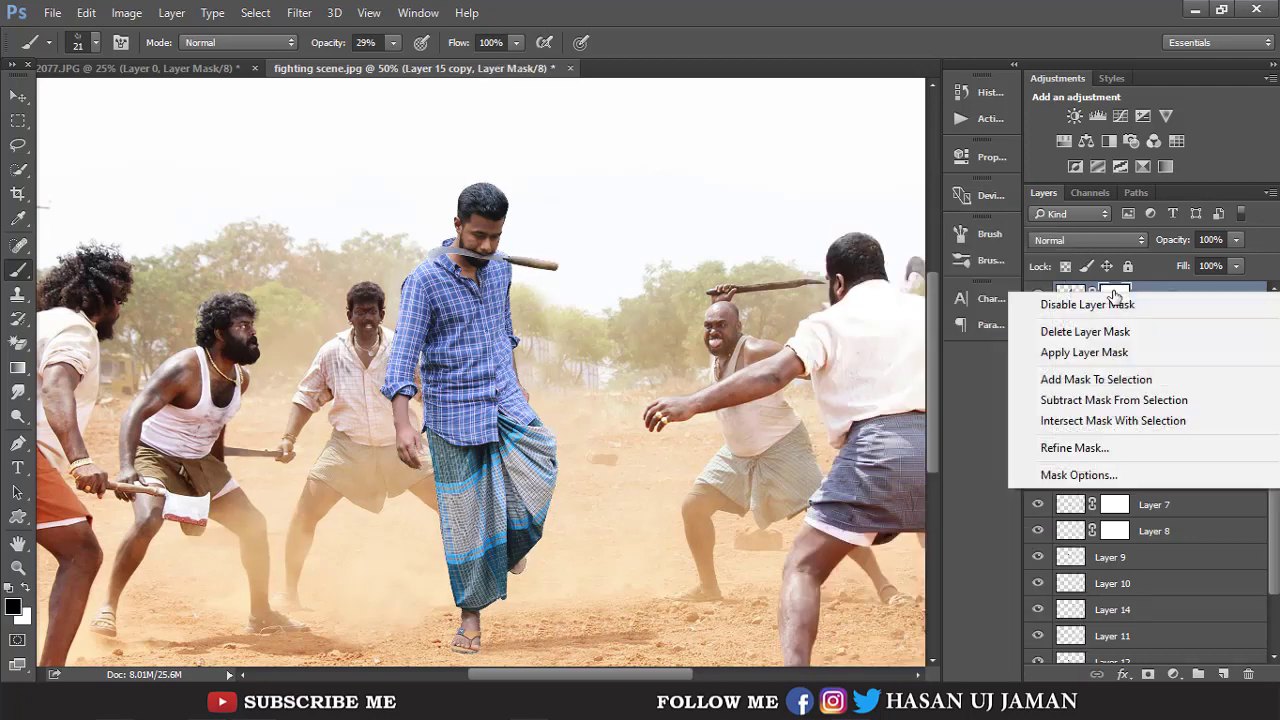
click(1094, 354)
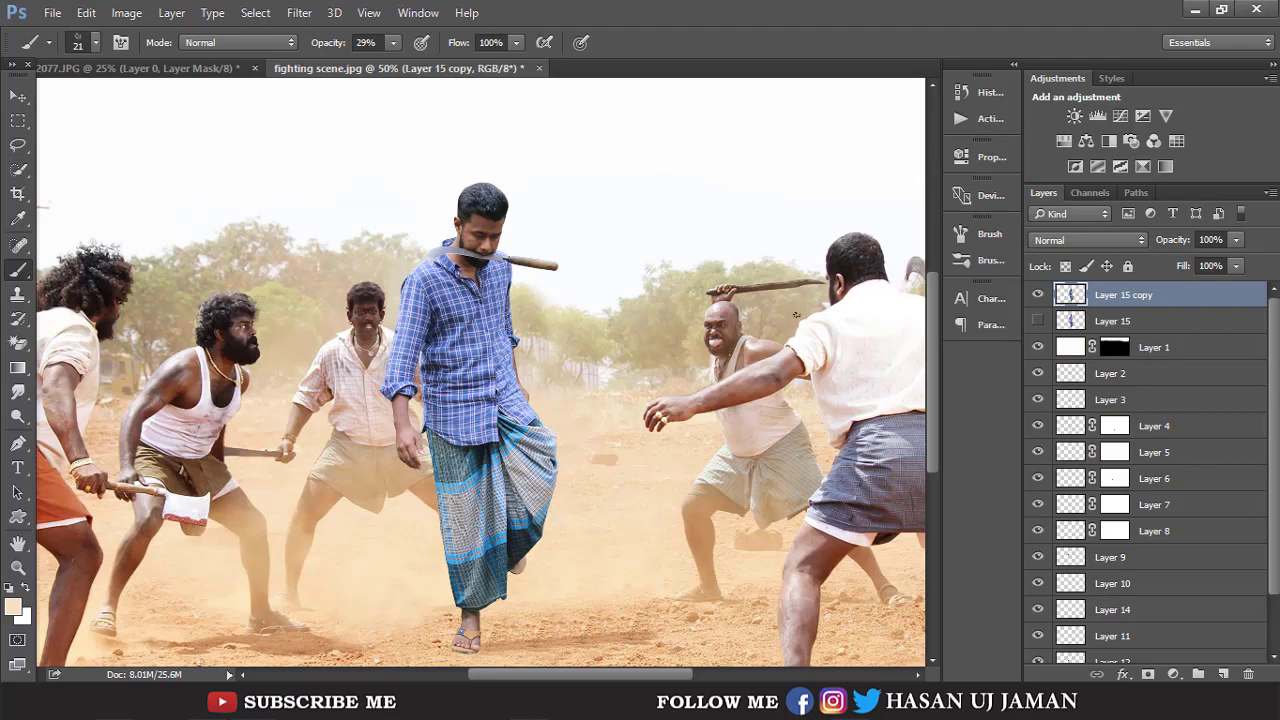
alt+click(619, 410)
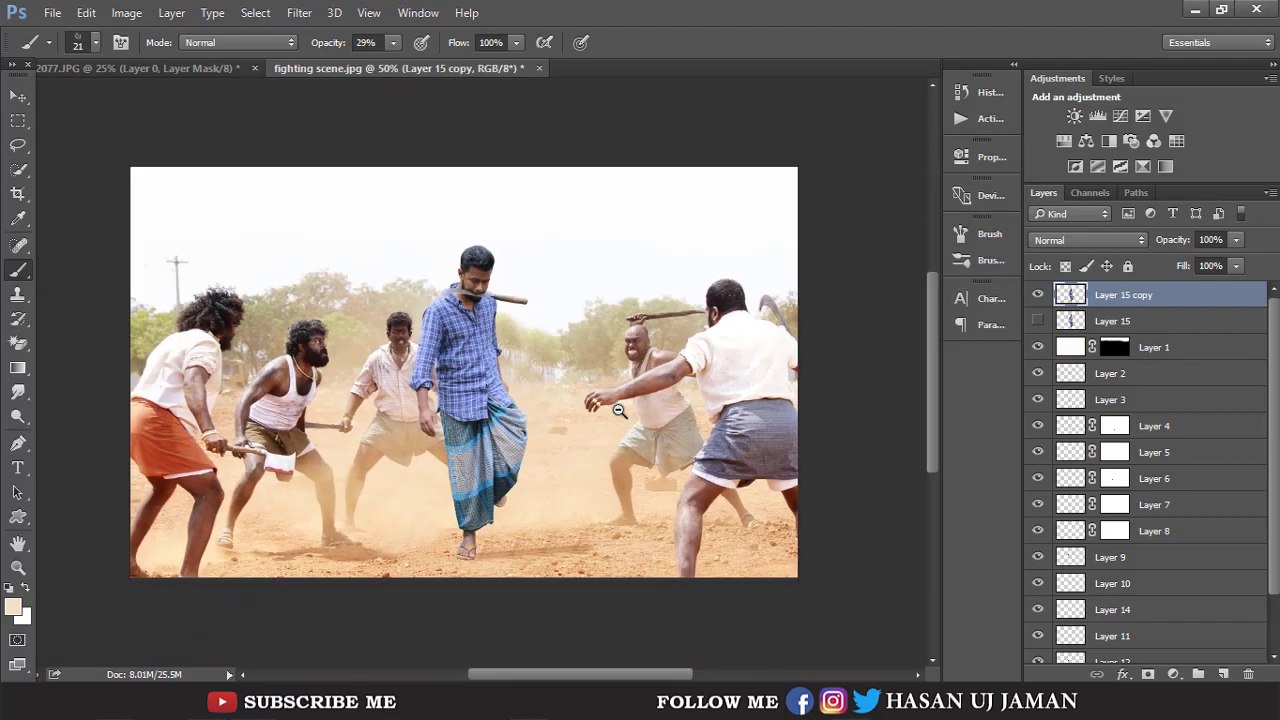
click(545, 389)
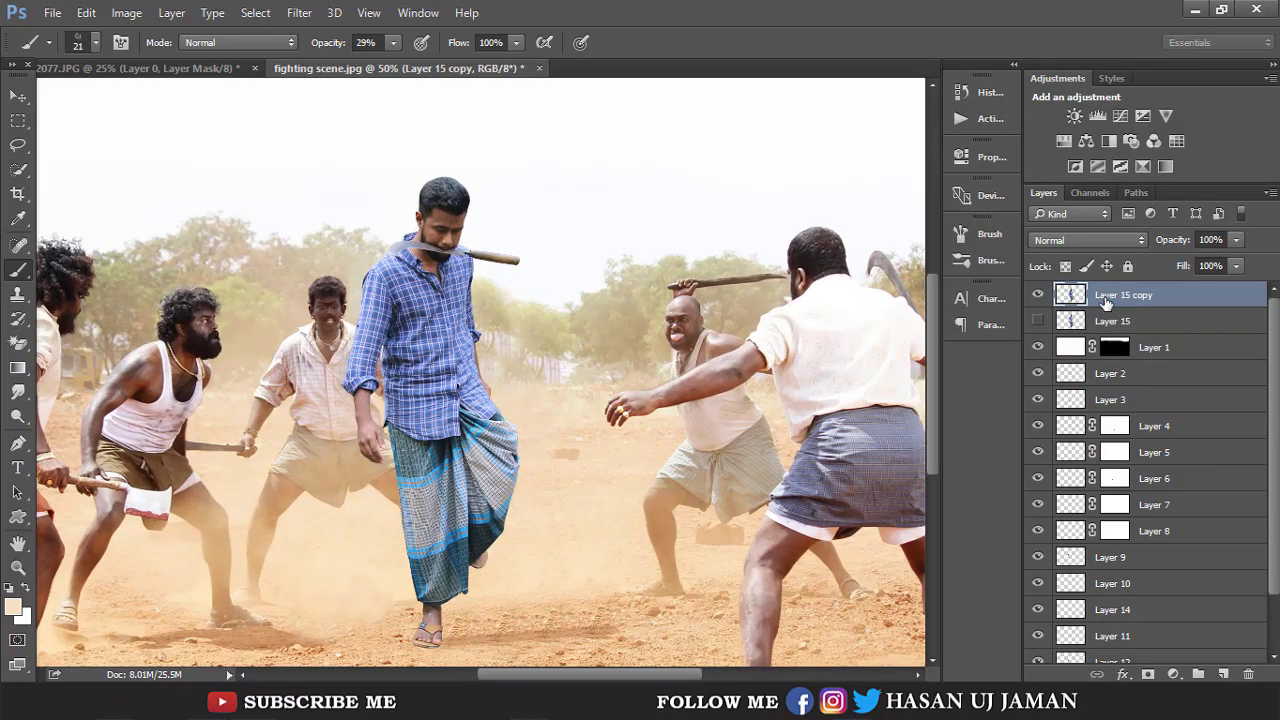
Duplicate the man as Layer 15 copy 2 and turn it black with Levels output white 0.
right_click(1105, 303)
click(772, 184)
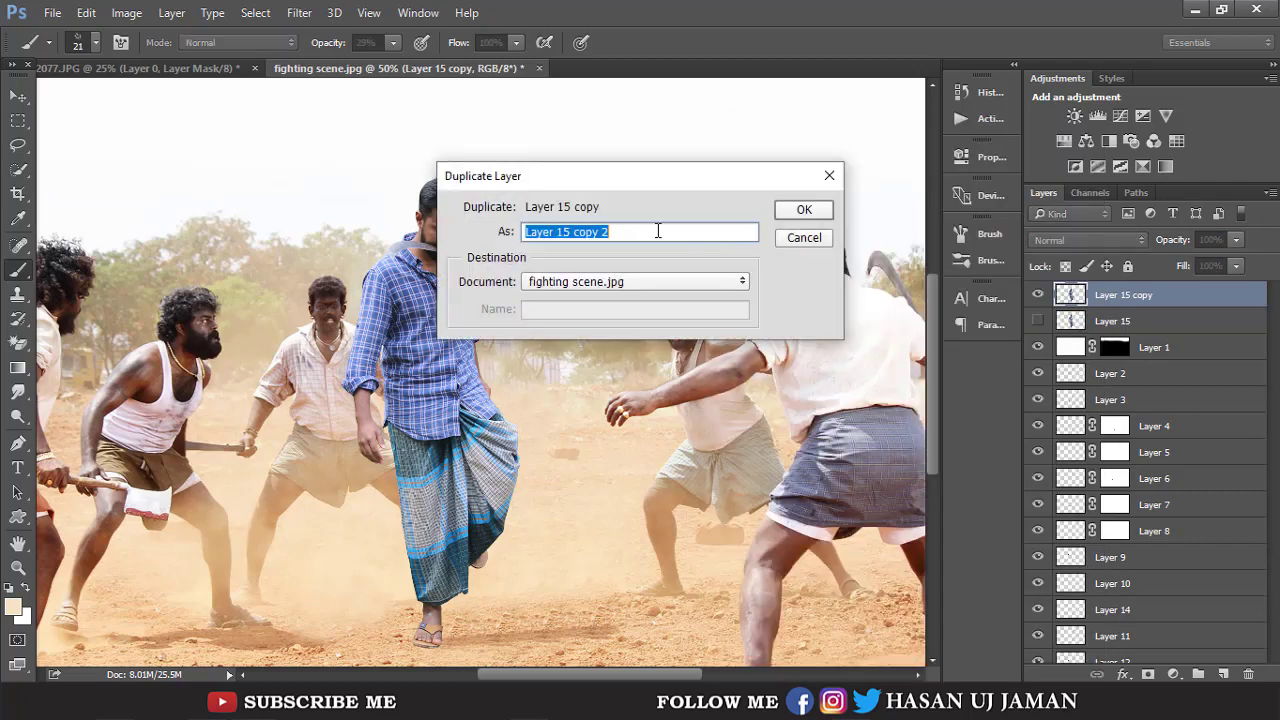
click(804, 209)
click(128, 13)
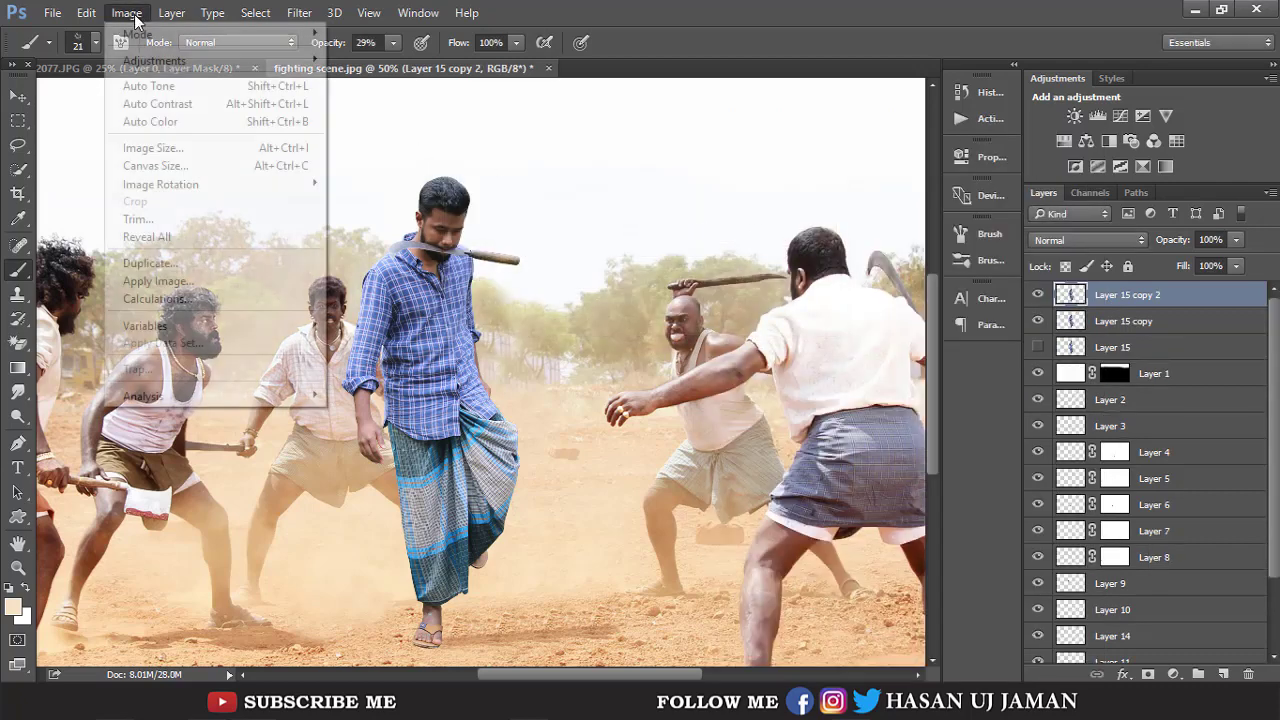
click(397, 86)
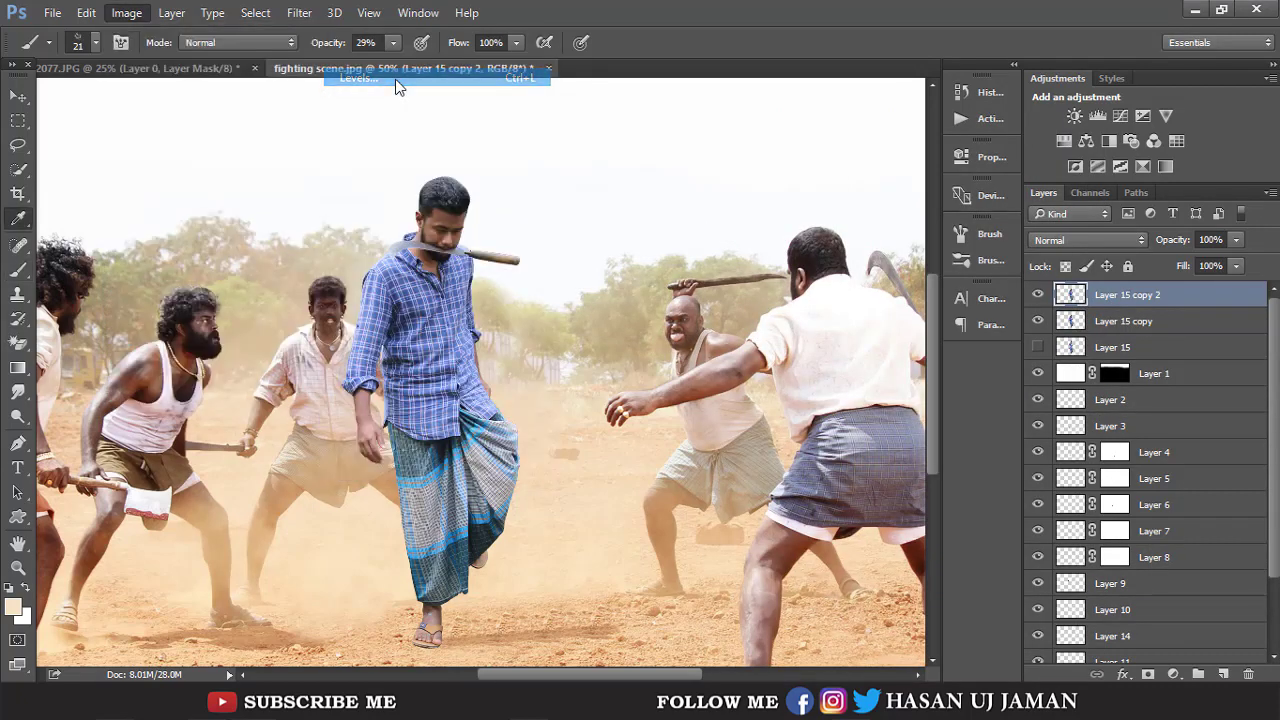
drag(983, 500, 679, 535)
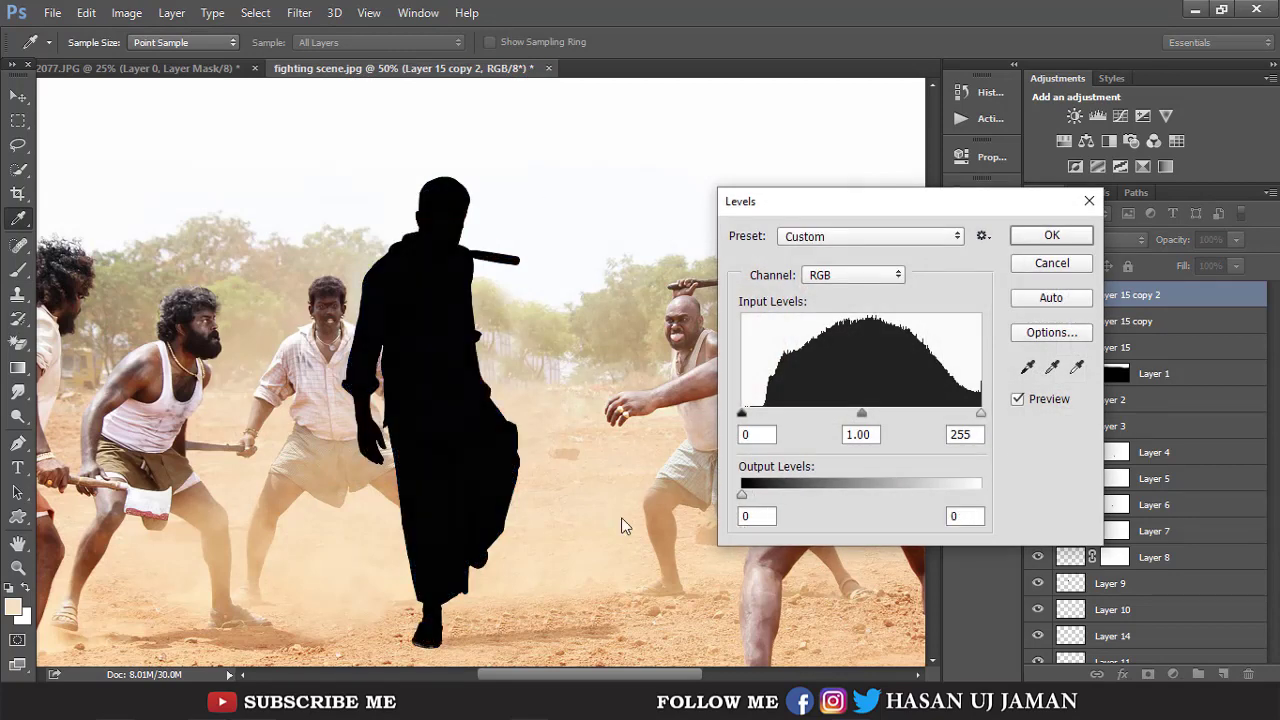
click(1050, 236)
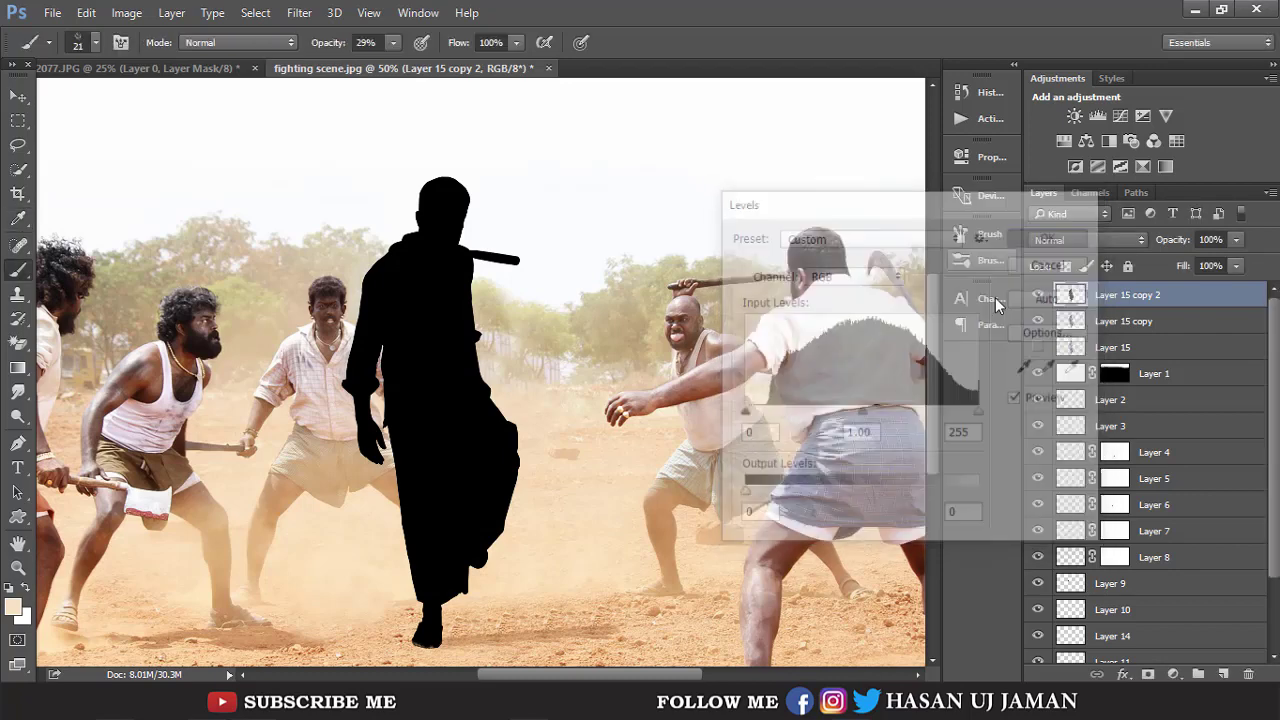
Skew the black silhouette flat onto the ground at his feet and move it below the man.
key(ctrl+t)
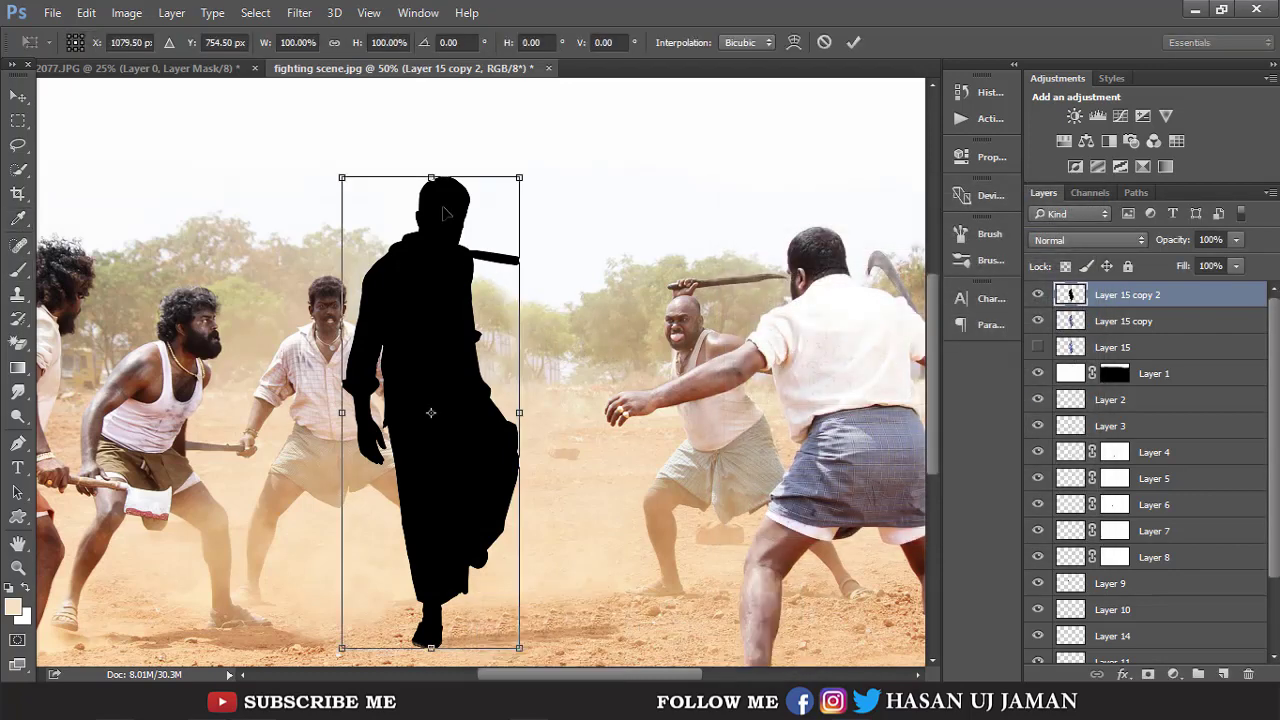
mouse_move(430, 180)
mouse_down()
mouse_move(520, 230)
mouse_move(612, 485)
mouse_move(640, 605)
mouse_move(628, 625)
mouse_move(651, 624)
mouse_move(636, 645)
mouse_up()
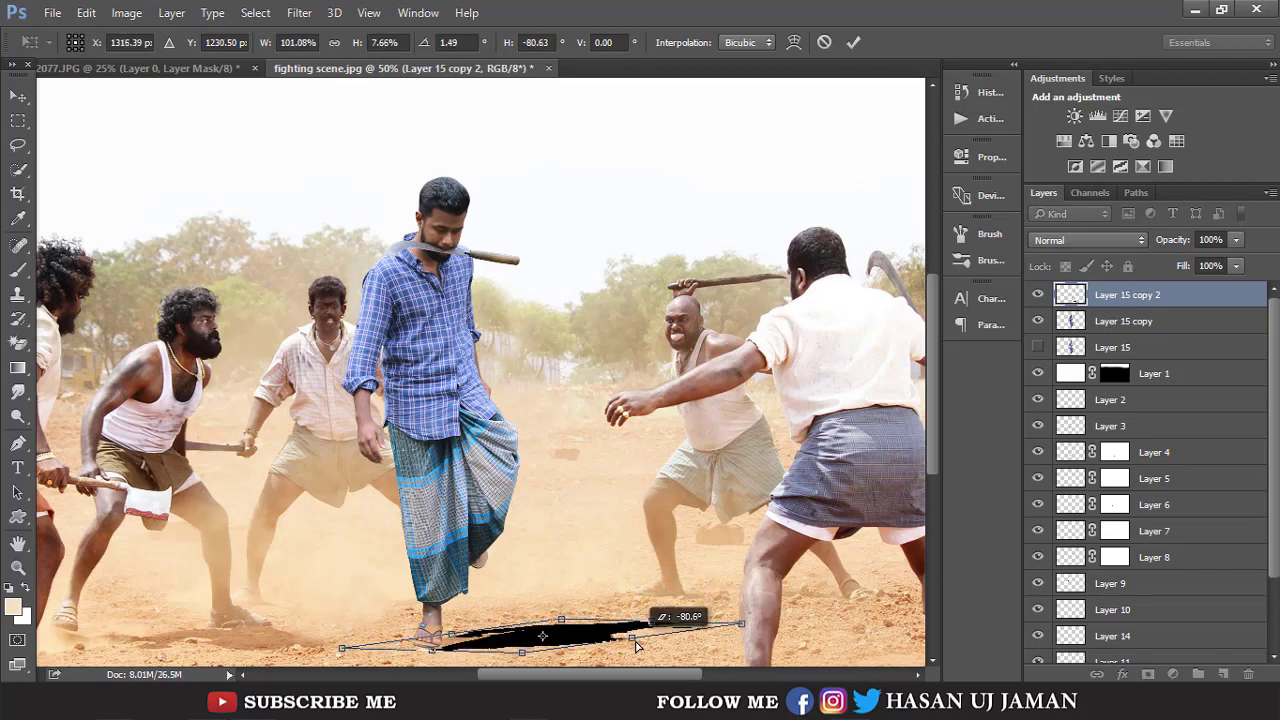
key(ctrl+z)
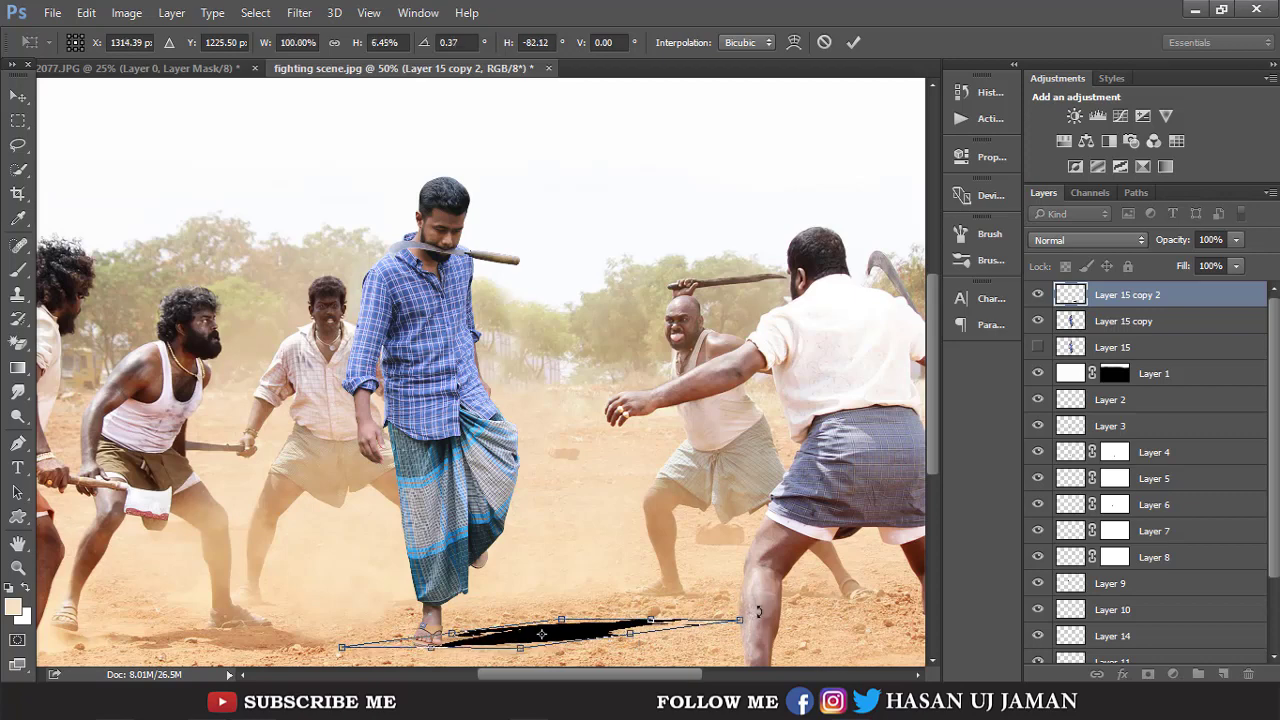
drag(742, 605, 750, 622)
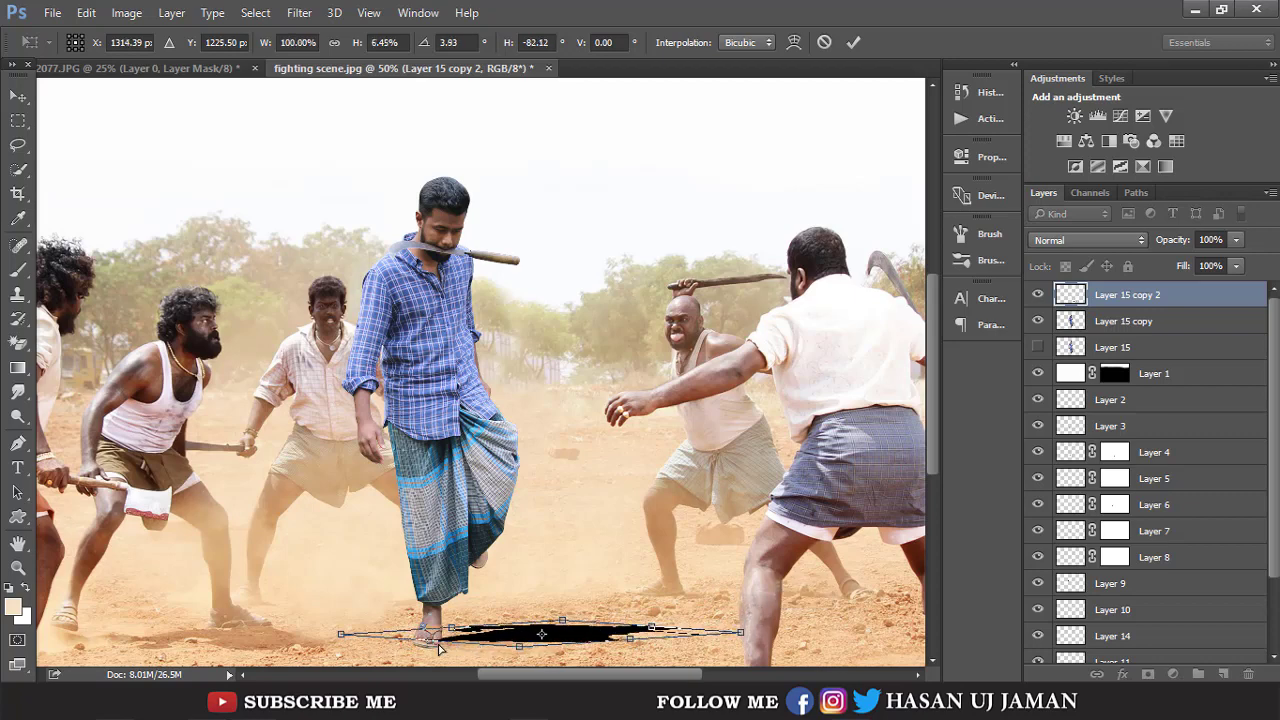
drag(428, 645, 464, 643)
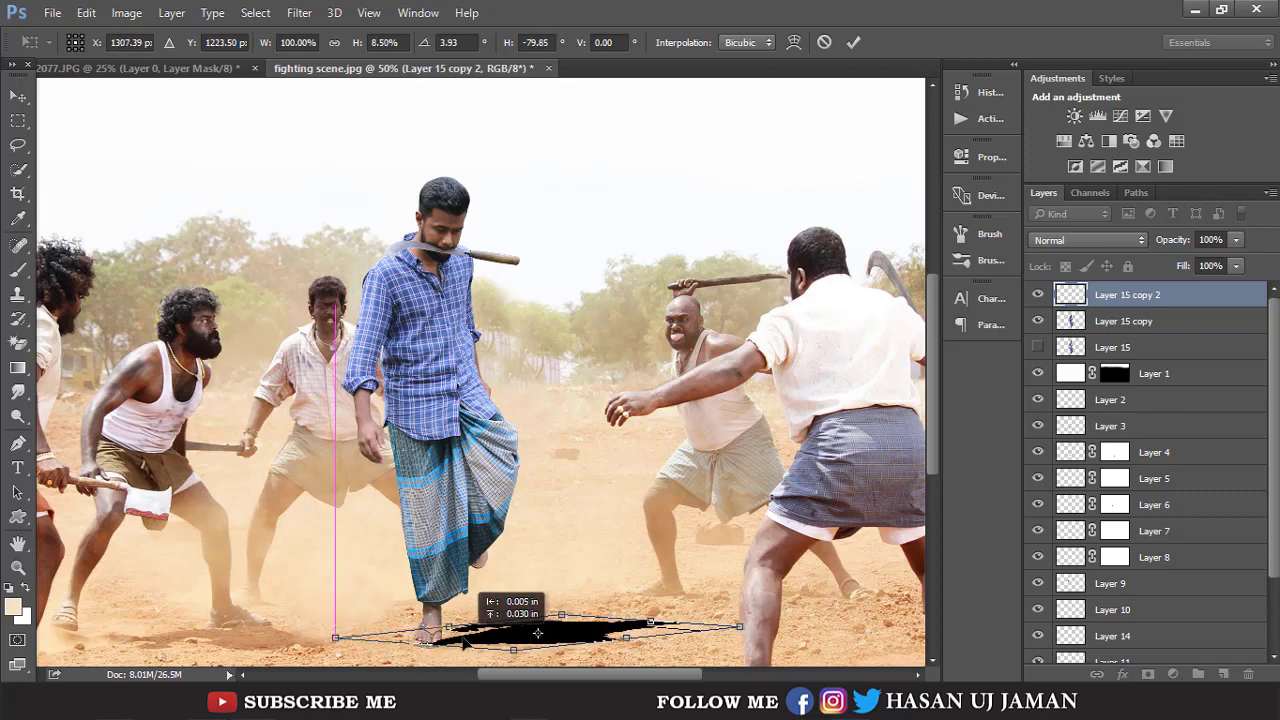
drag(463, 643, 462, 642)
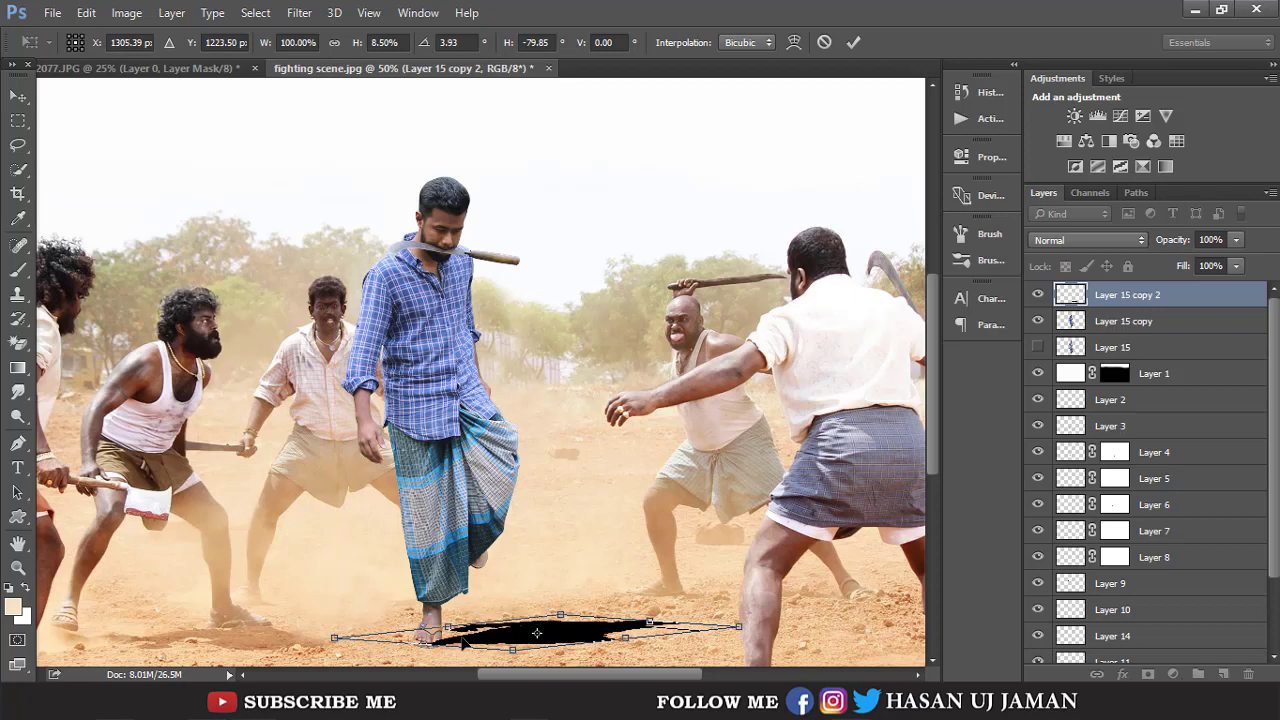
key(Return)
key(b)
drag(1111, 301, 1108, 333)
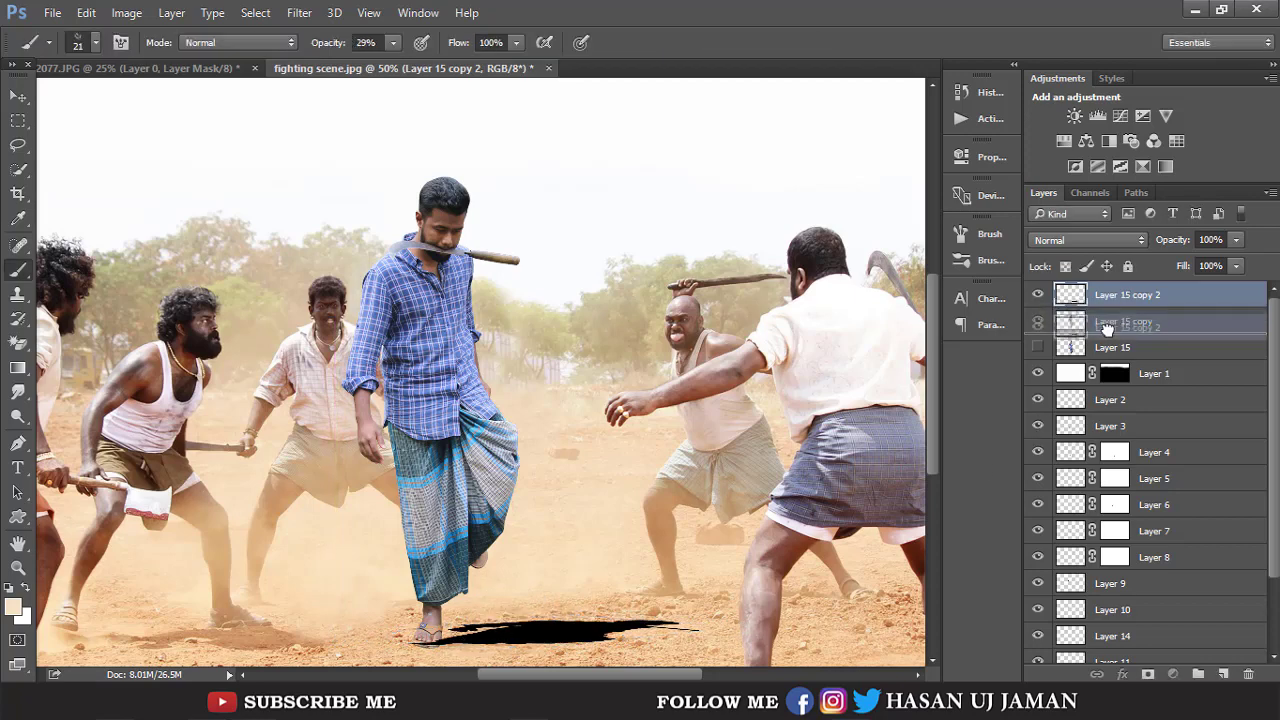
Soften the shadow with a 3.5 px Gaussian Blur.
click(292, 12)
mouse_move(308, 219)
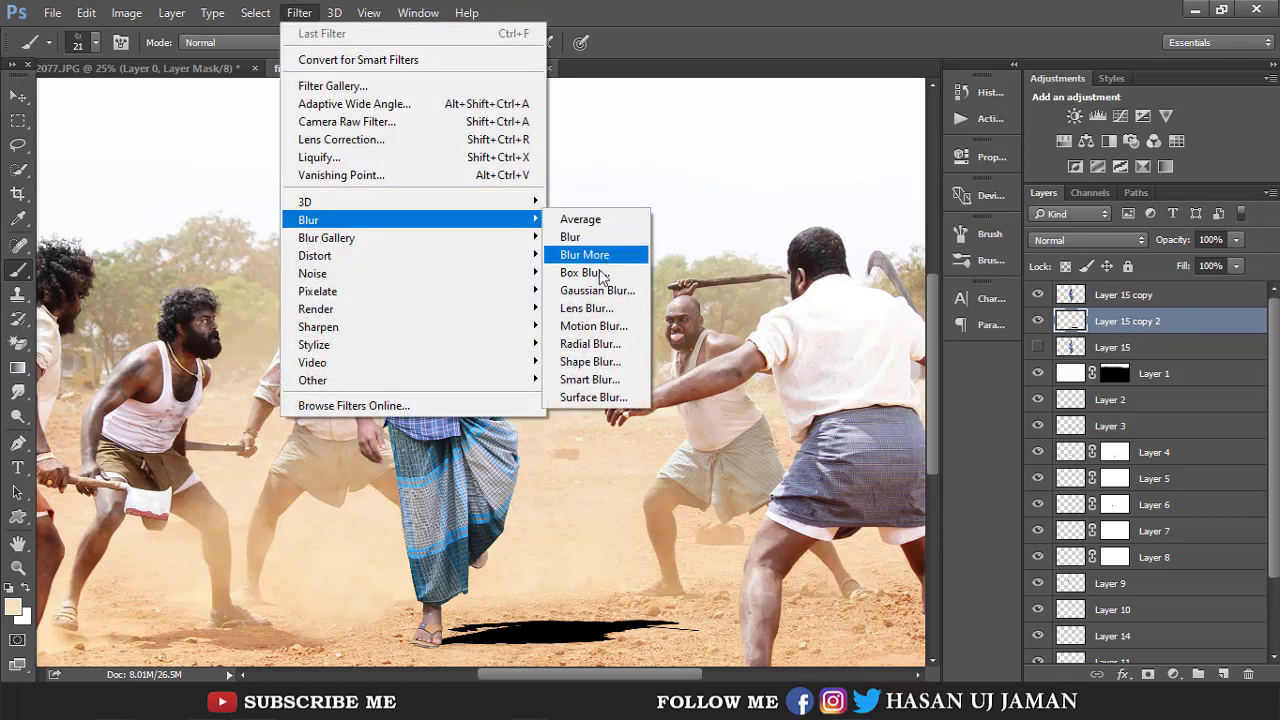
click(606, 294)
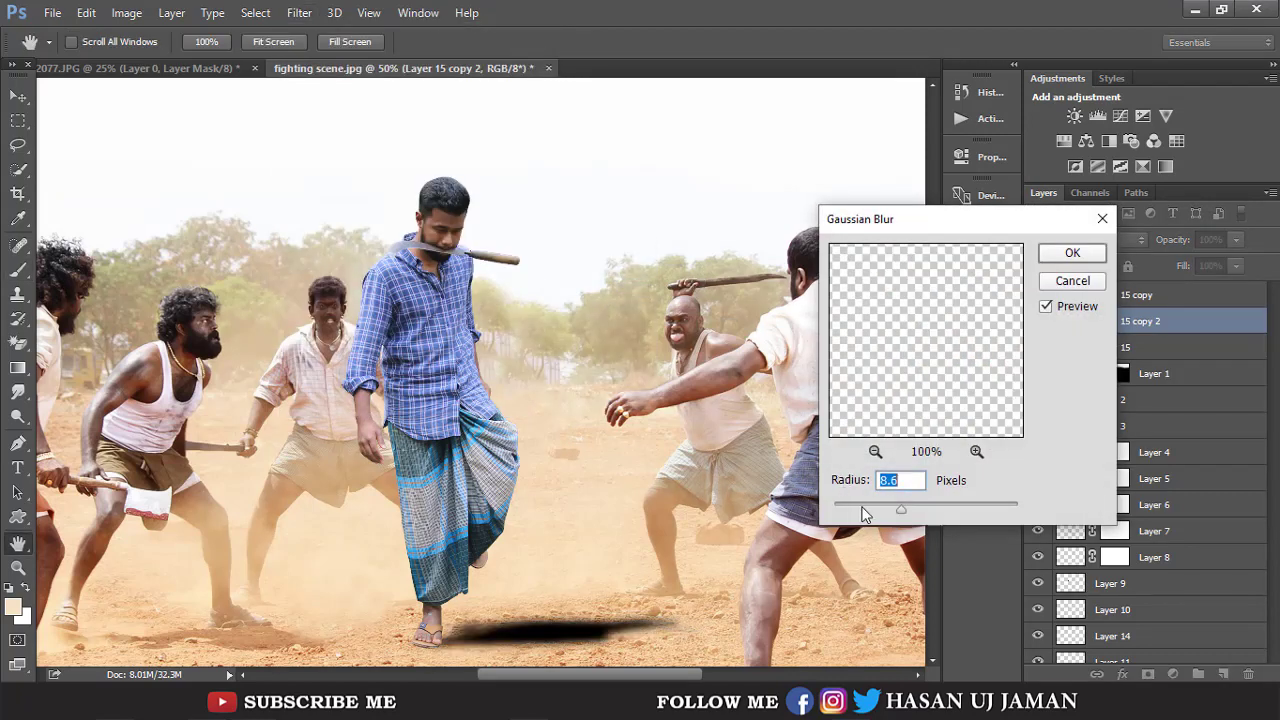
drag(865, 514, 872, 516)
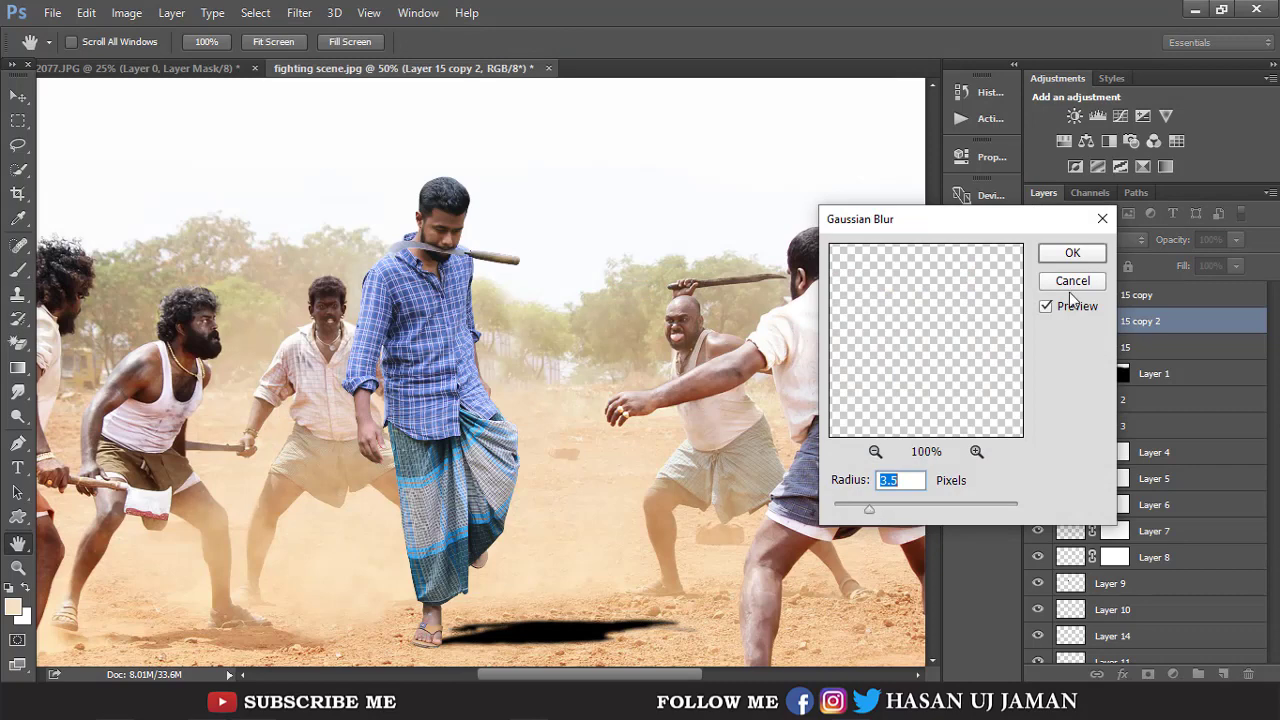
click(1072, 253)
Set the shadow's opacity to 15%, compare it hidden and shown, and reselect Layer 15 copy.
click(1237, 242)
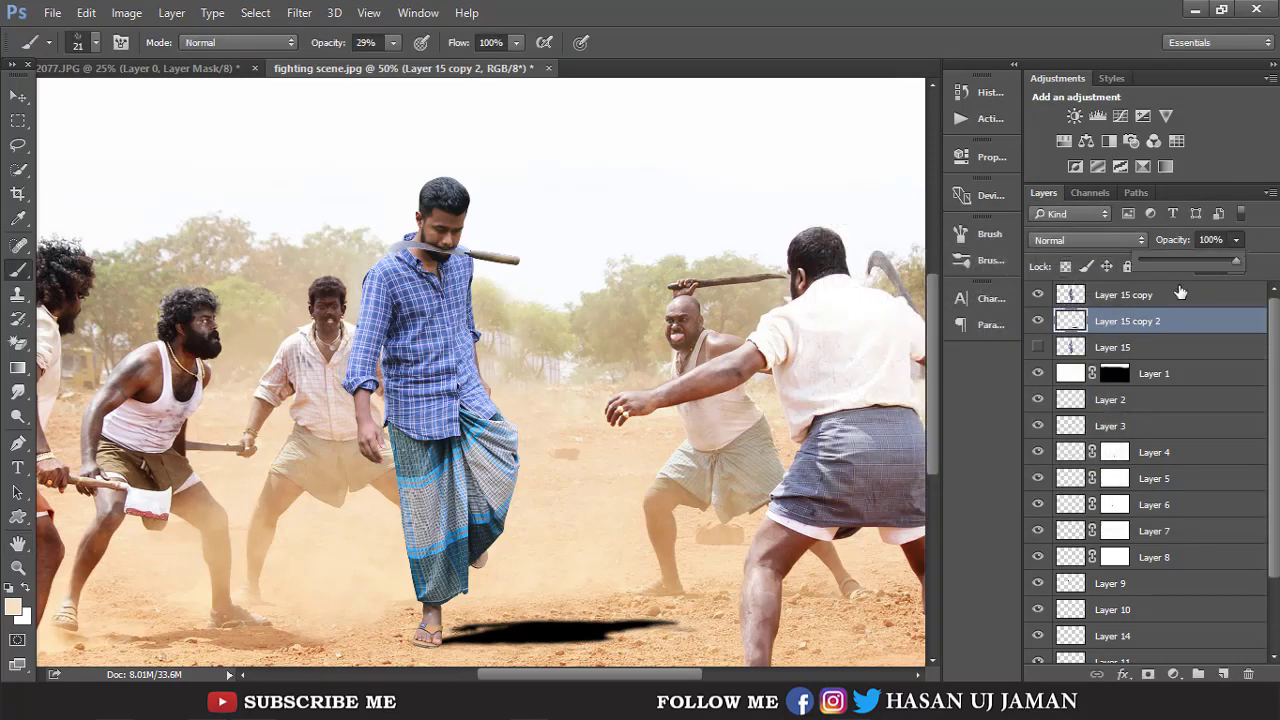
mouse_move(1161, 262)
mouse_down()
mouse_move(1176, 258)
mouse_move(1162, 256)
mouse_up()
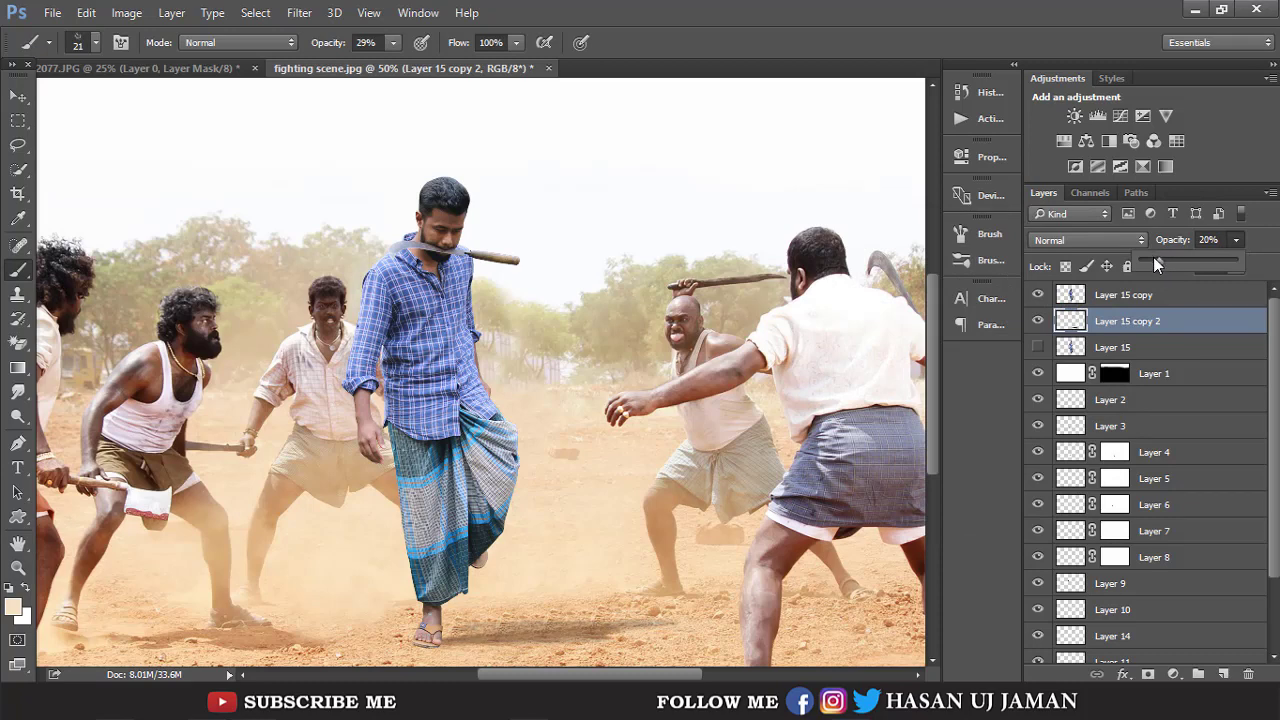
drag(1153, 257, 1156, 261)
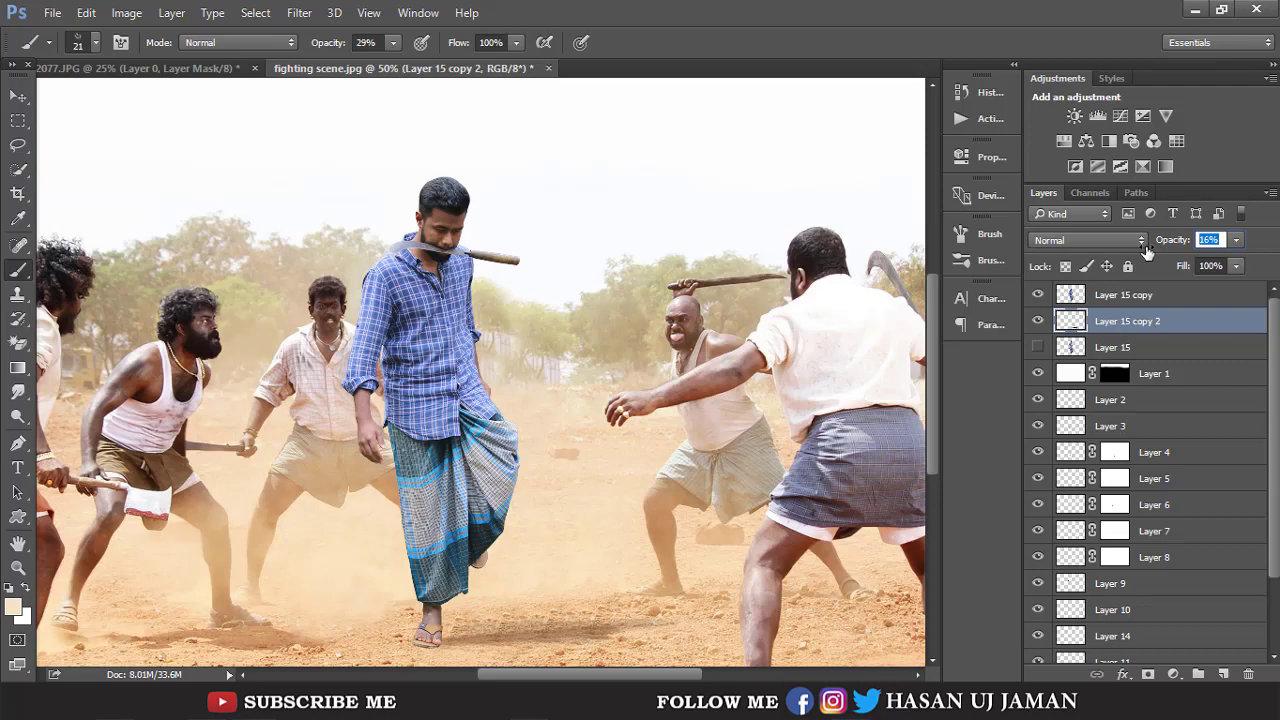
key(Down)
key(Return)
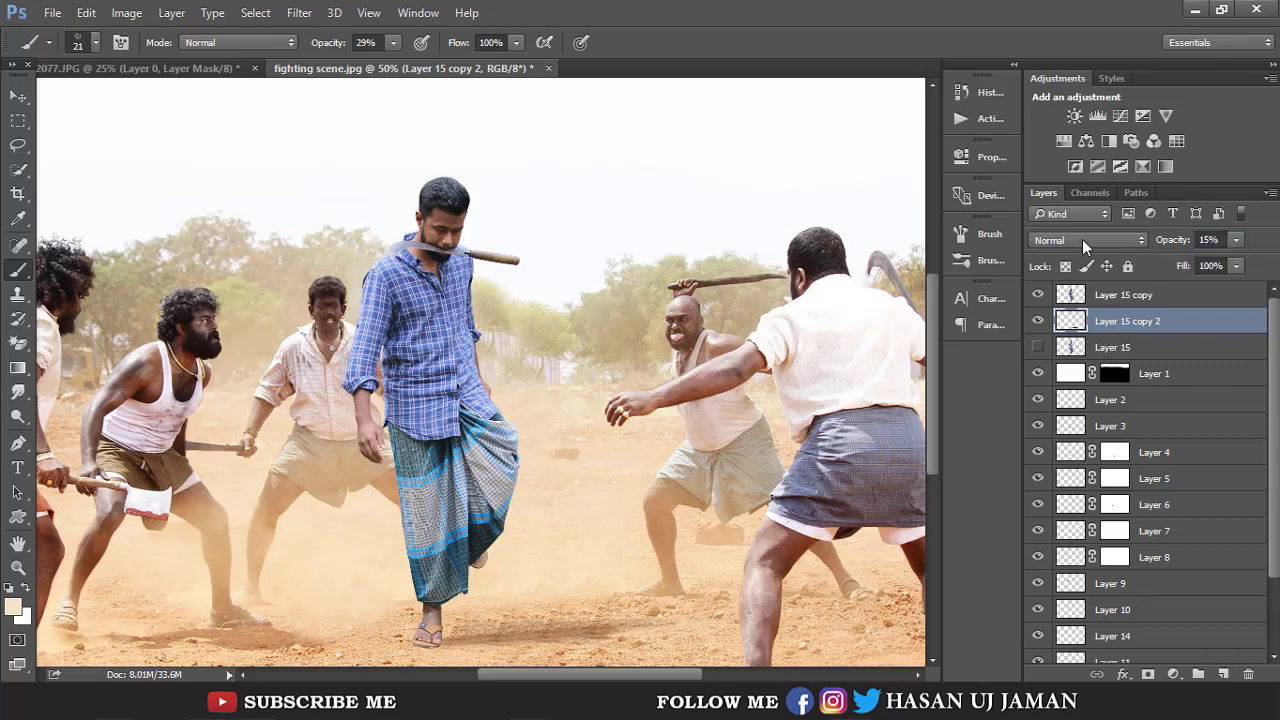
click(1038, 321)
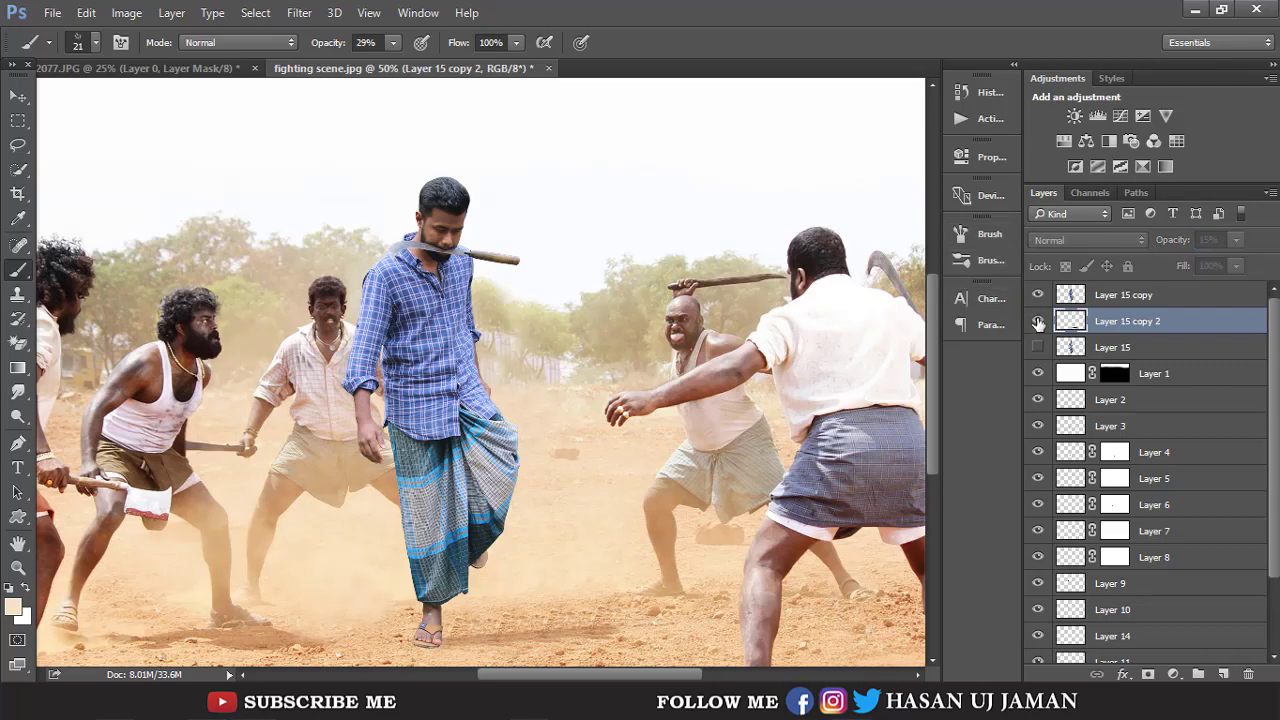
click(1038, 321)
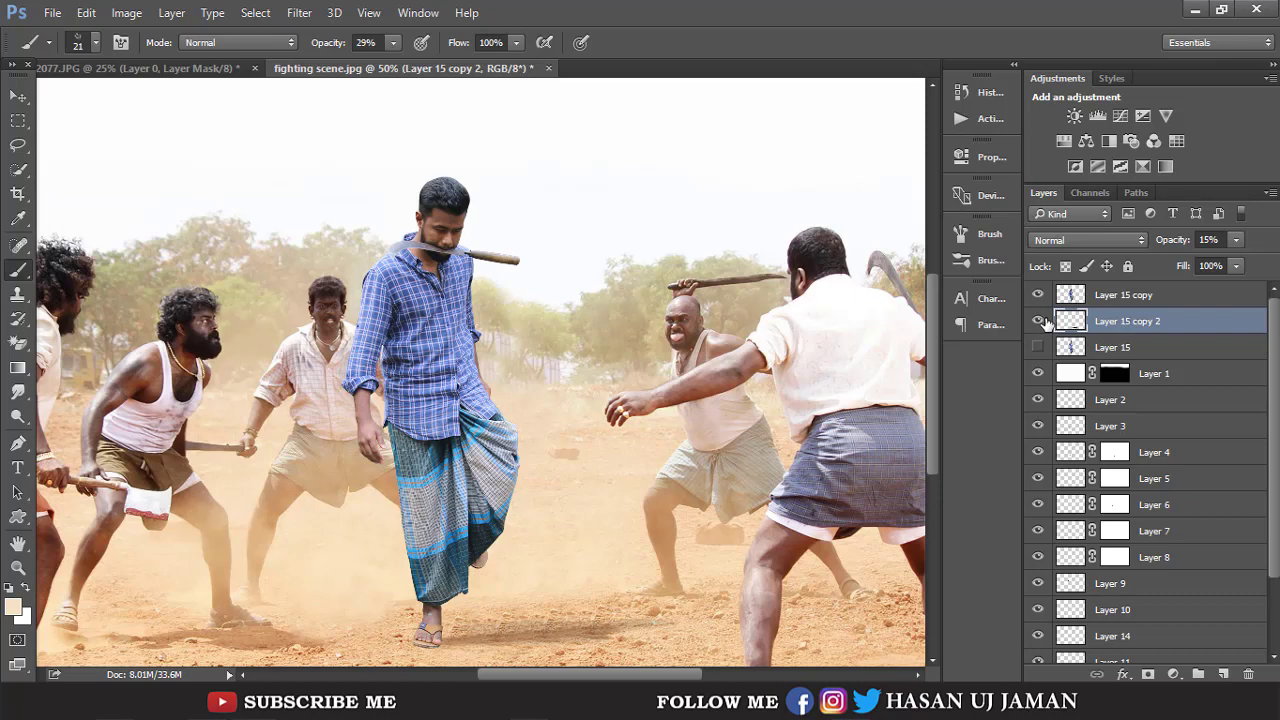
click(1120, 291)
Duplicate Layer 15 copy as Layer 15 copy 3 and hide the new copy.
right_click(1115, 293)
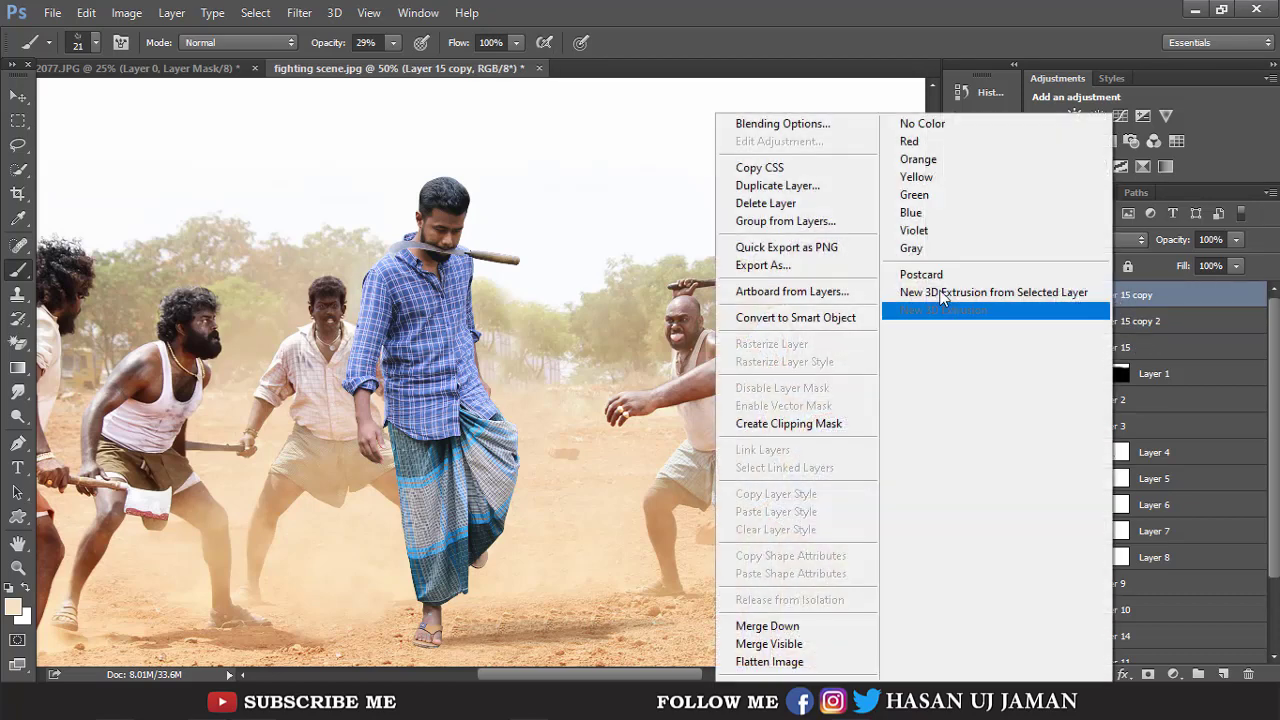
click(785, 185)
click(810, 210)
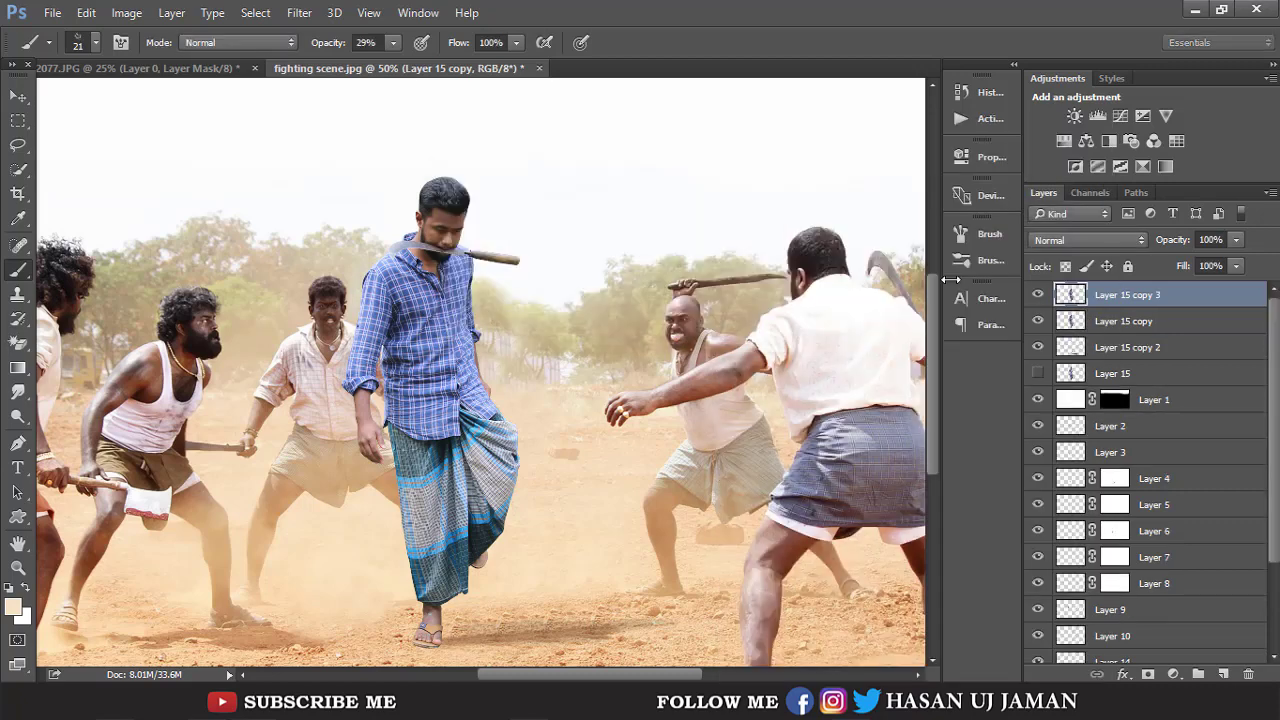
click(1038, 294)
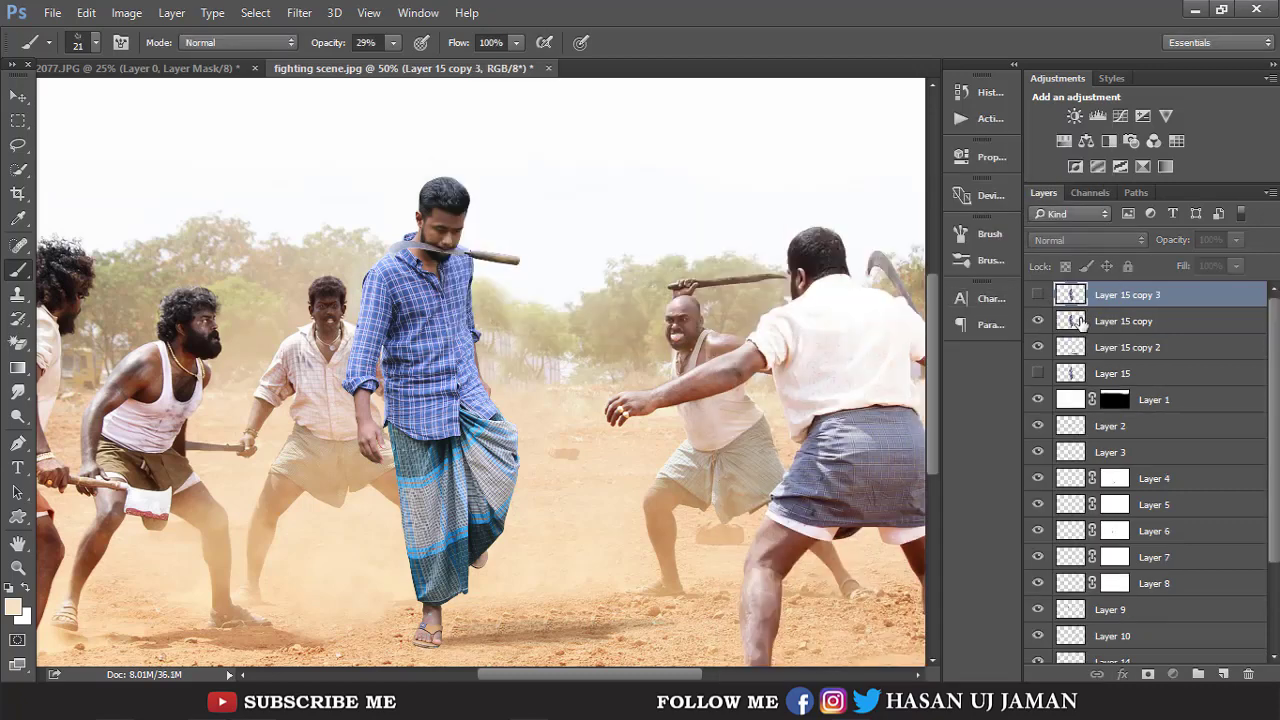
click(1082, 321)
Brighten Layer 15 copy with a Curves adjustment raising the midtones.
click(127, 12)
mouse_move(155, 60)
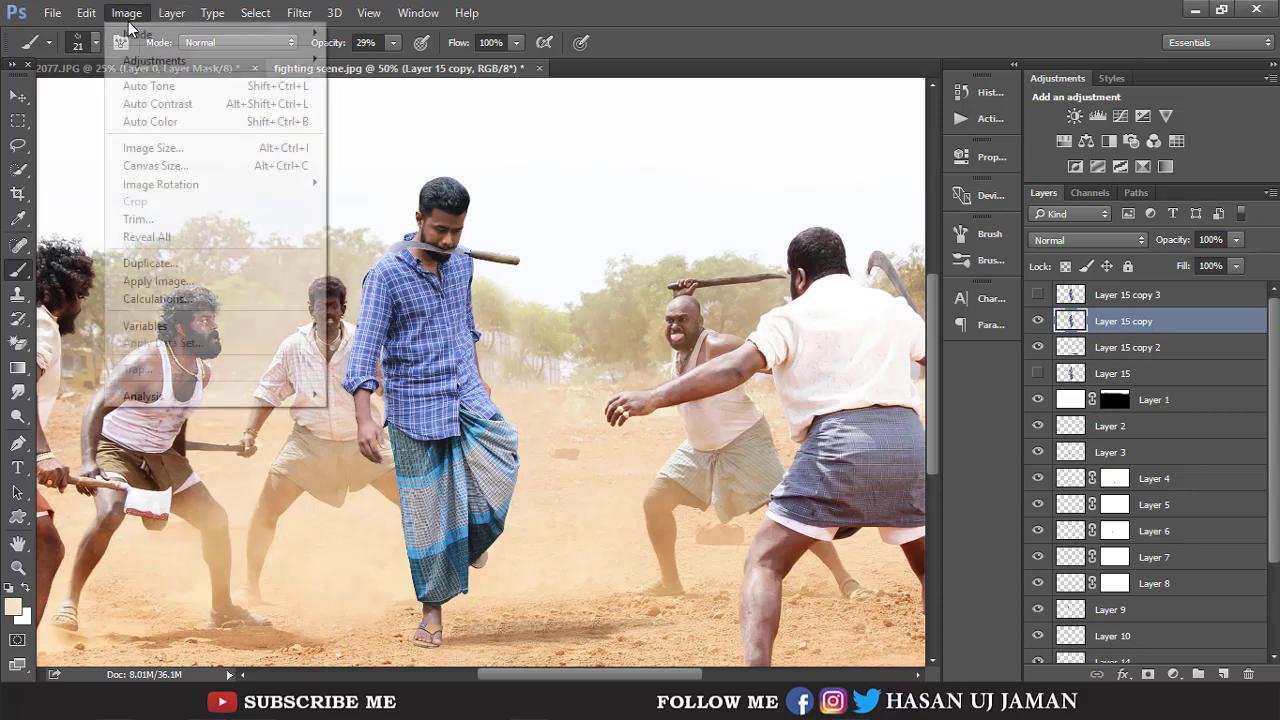
click(395, 95)
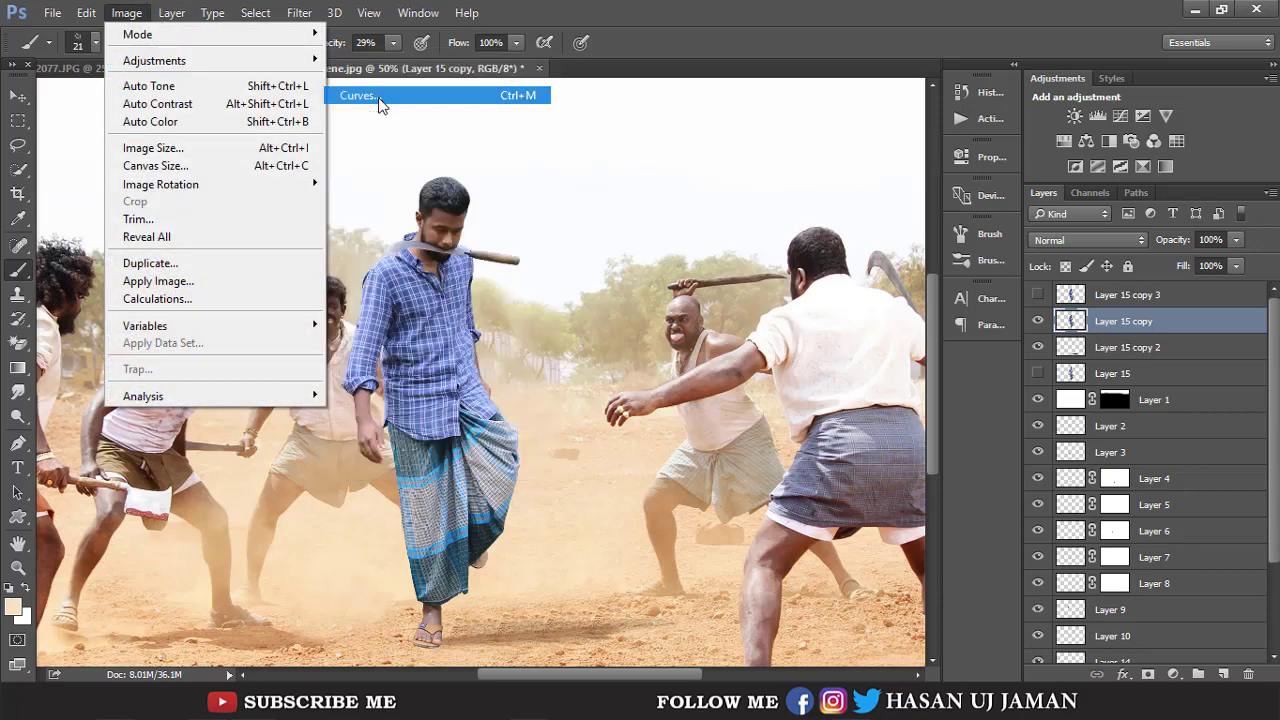
drag(850, 339, 837, 325)
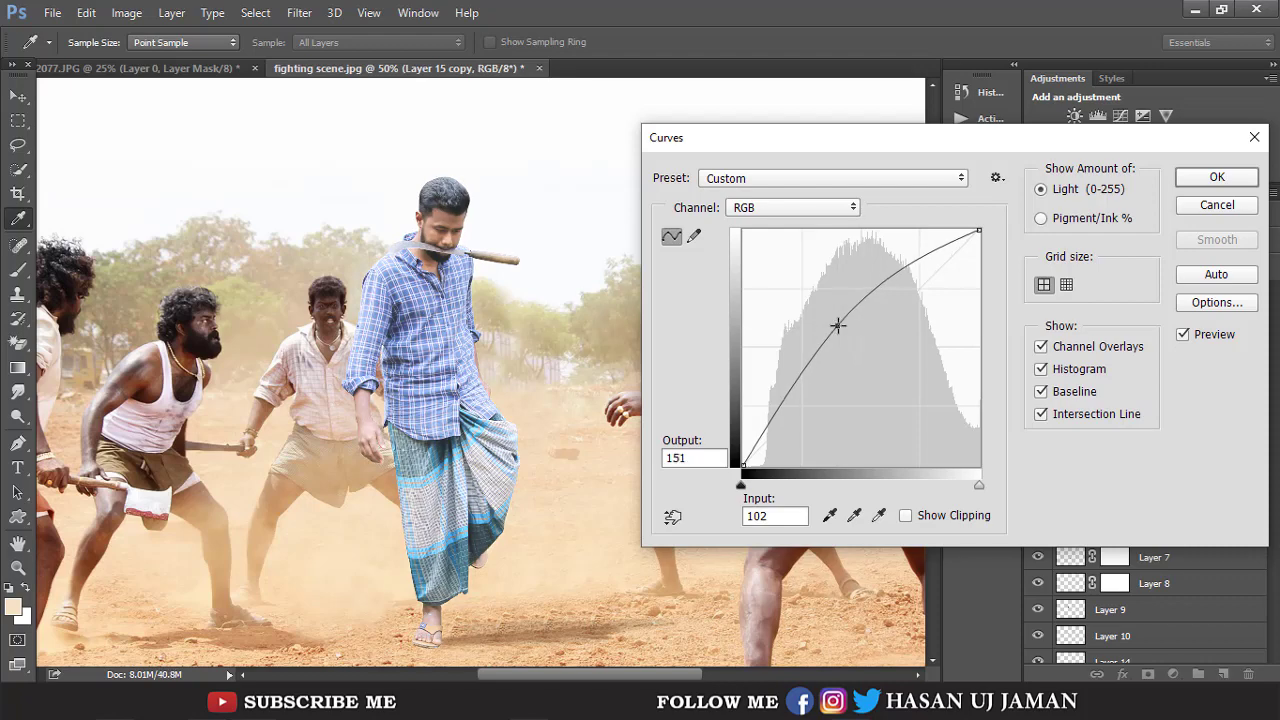
drag(834, 326, 844, 336)
click(1198, 185)
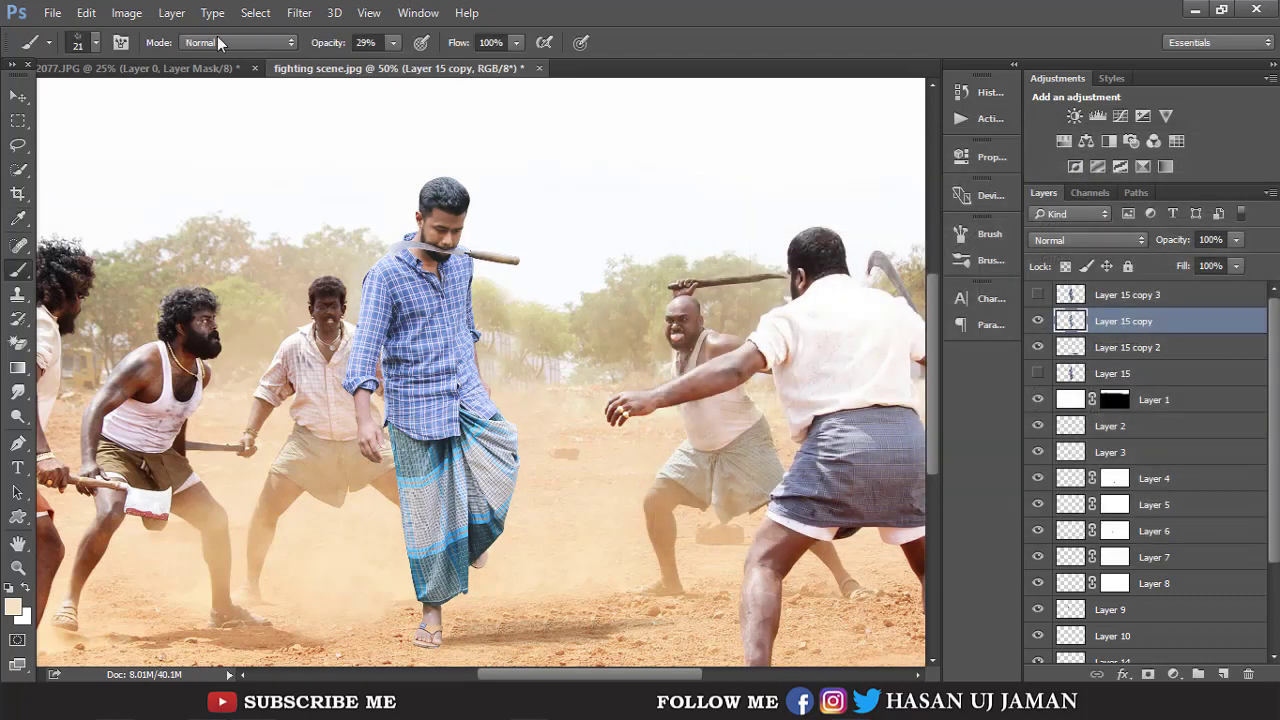
Raise Layer 15 copy's Levels output black to 52, then show and select Layer 15 copy 3.
click(126, 12)
mouse_move(155, 60)
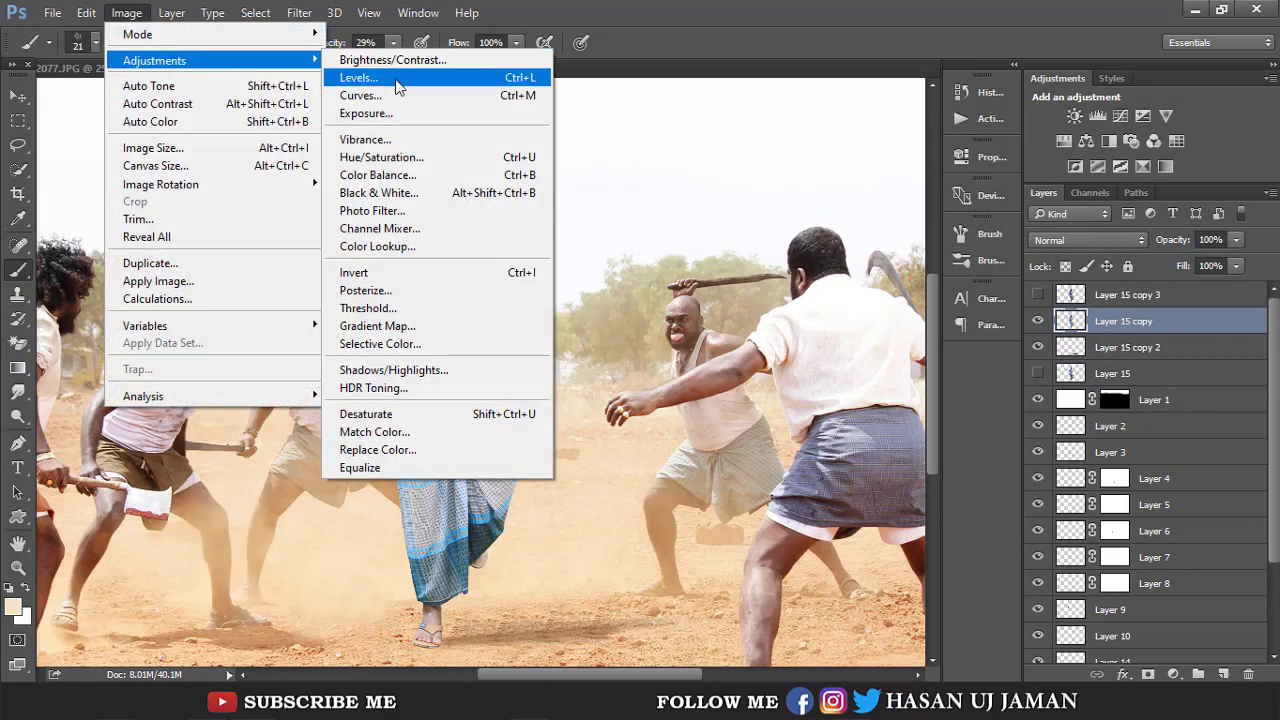
click(396, 81)
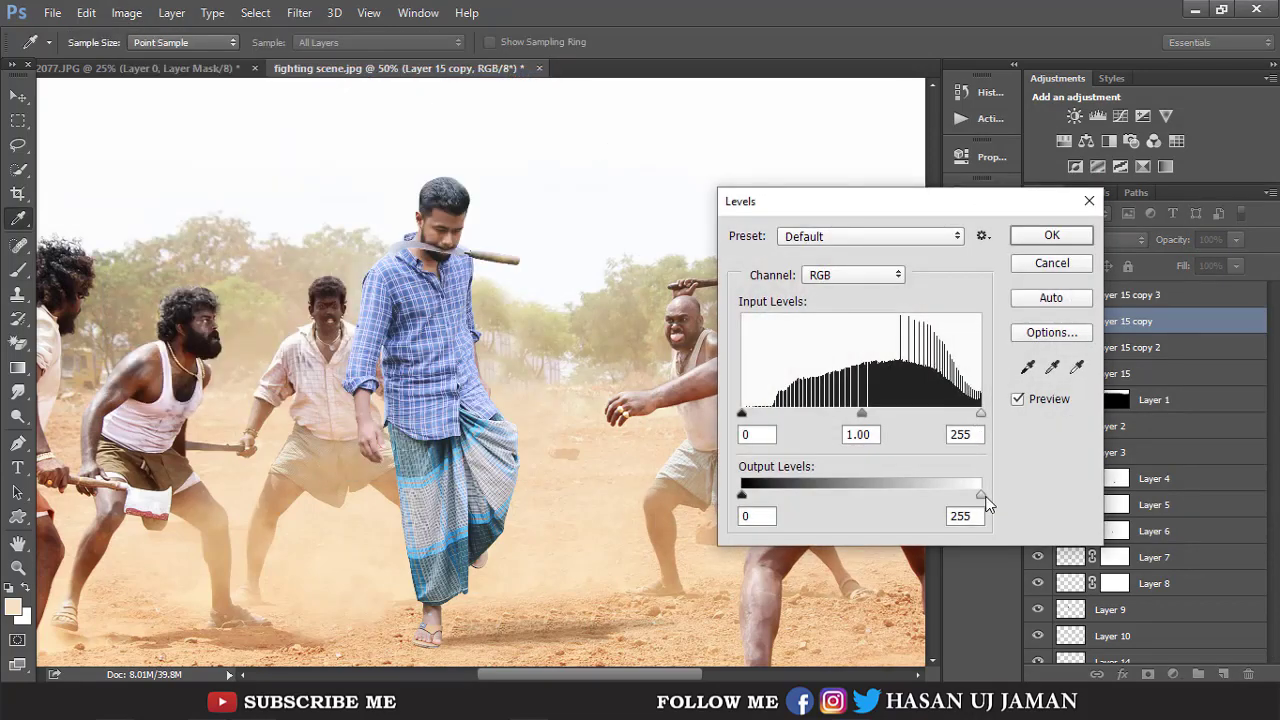
drag(742, 500, 771, 500)
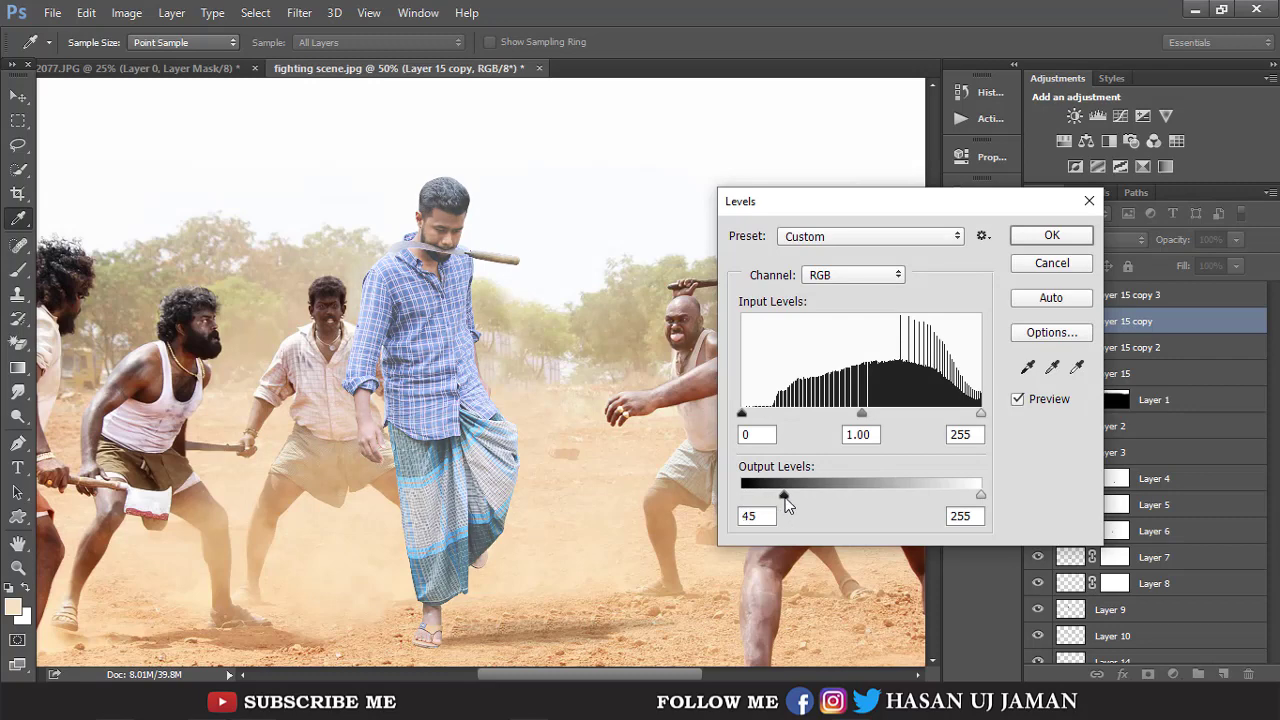
click(1052, 235)
key(b)
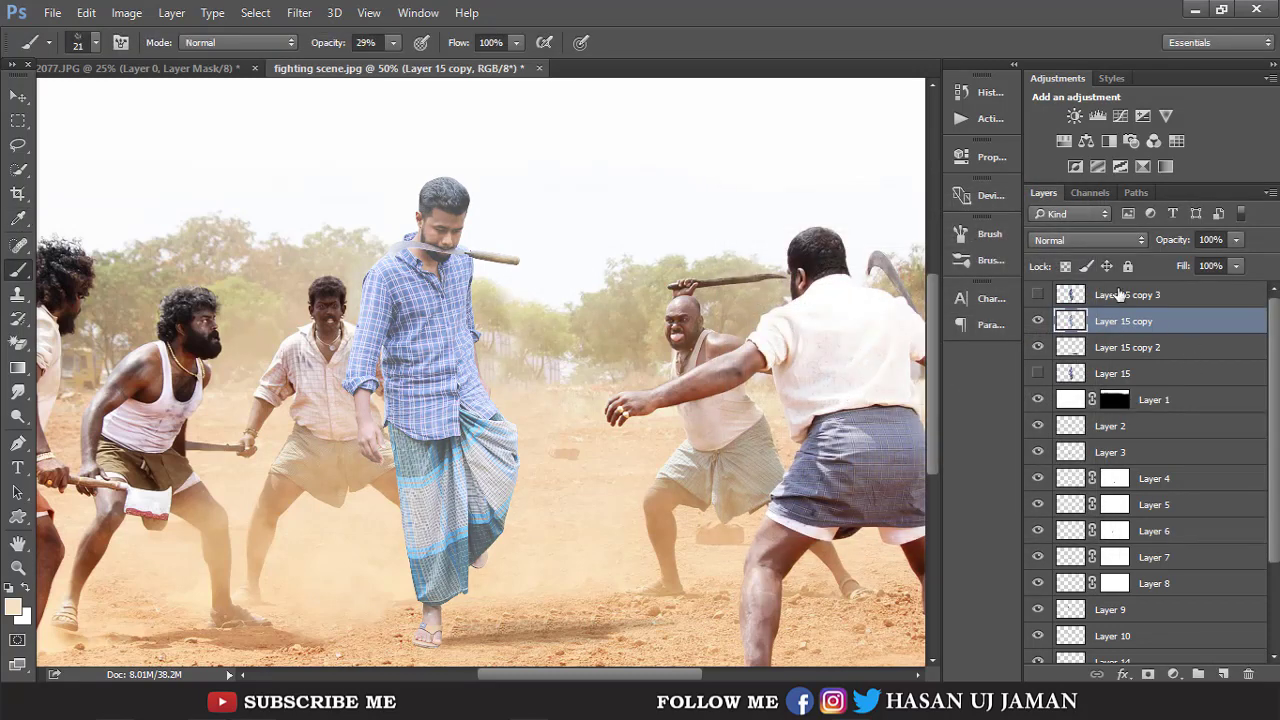
click(1119, 293)
click(1037, 295)
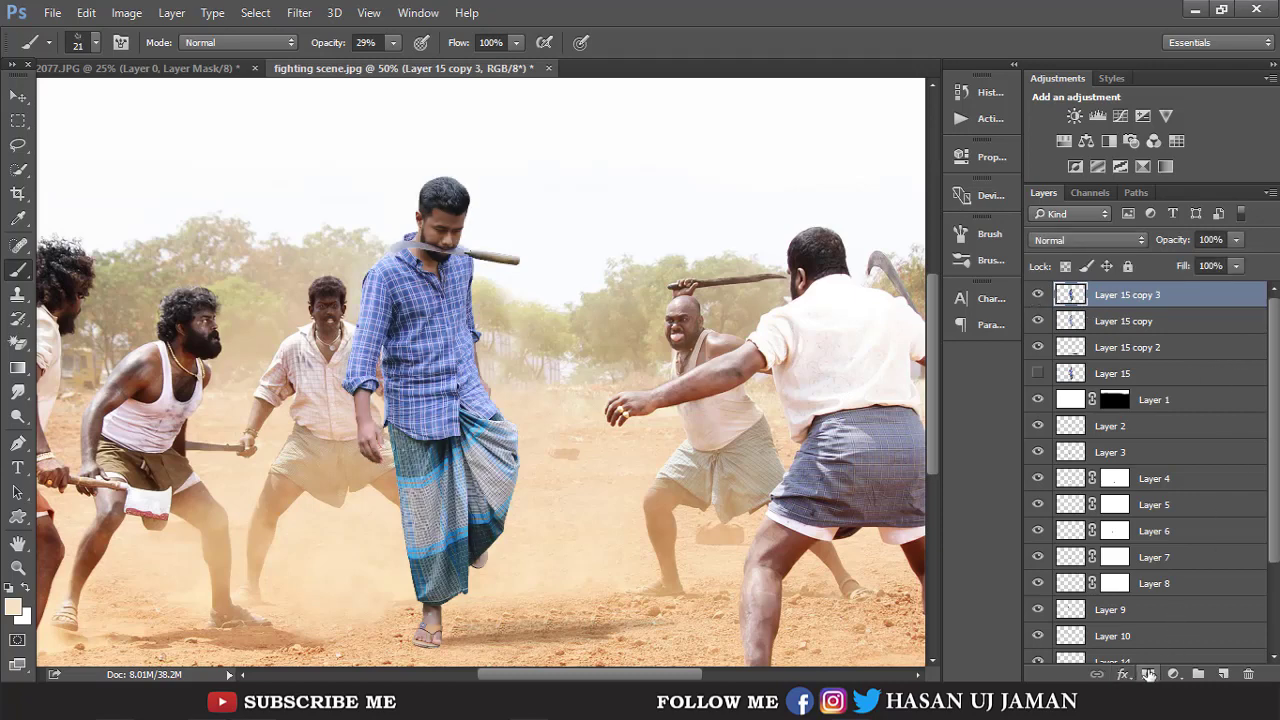
Add a white mask to Layer 15 copy 3, choose a 20 px soft brush, and zoom to the head.
click(1147, 674)
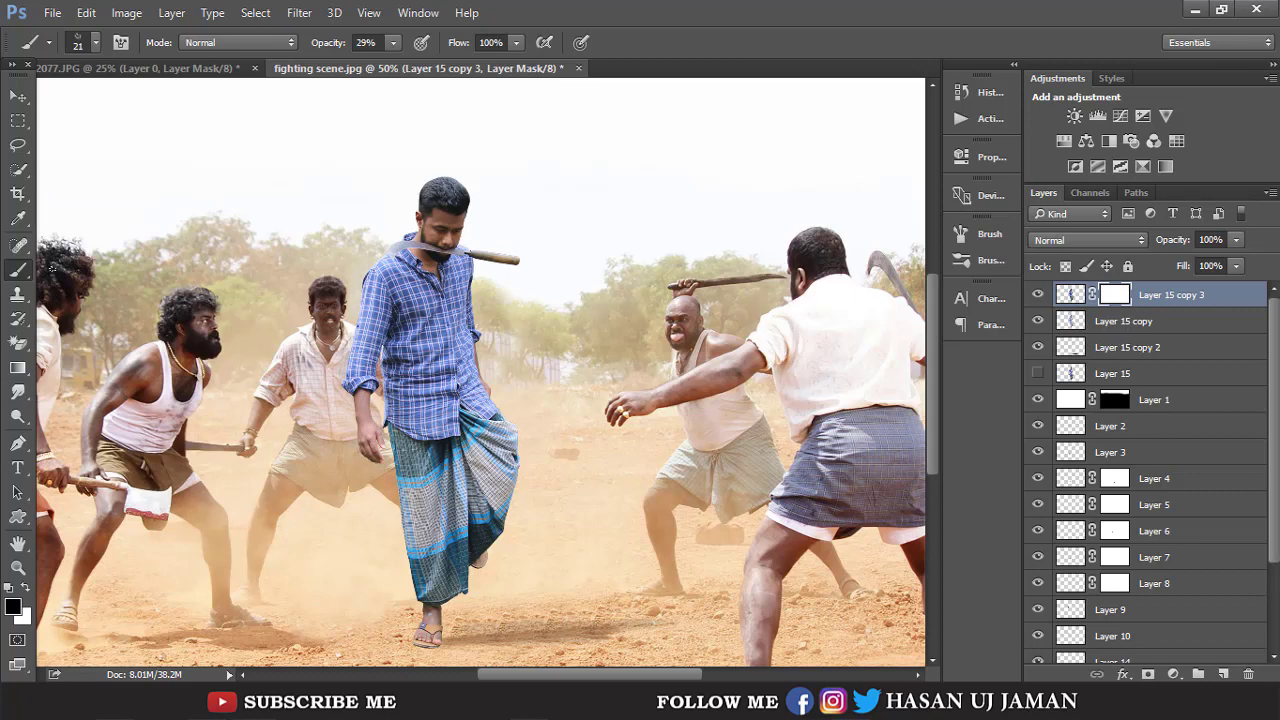
right_click(539, 175)
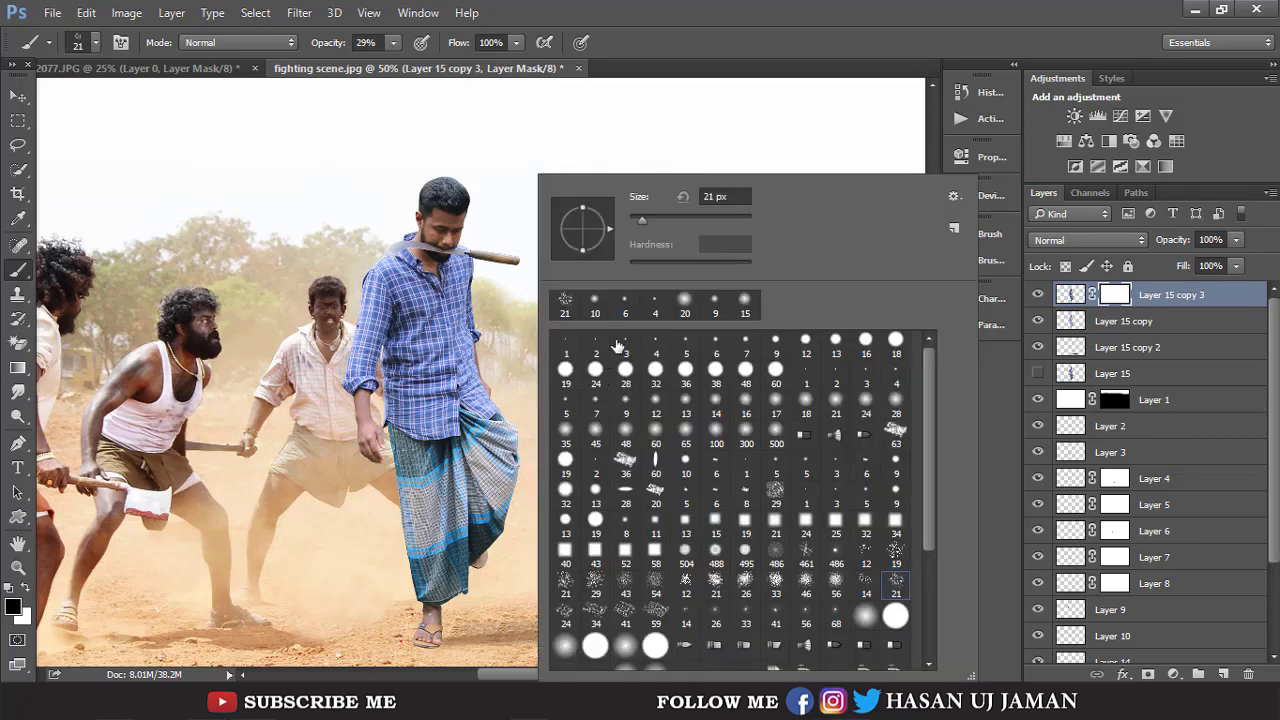
click(682, 303)
click(350, 343)
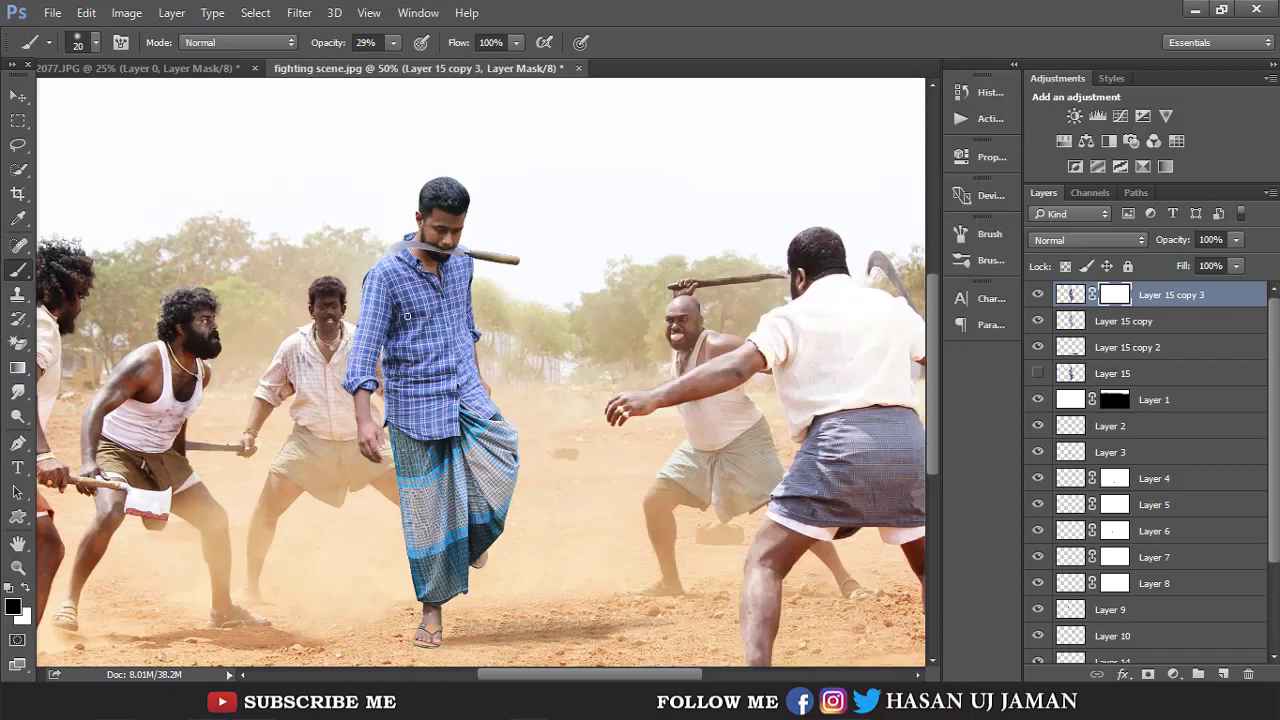
scroll(405, 258, up, 2)
scroll(509, 334, up, 3)
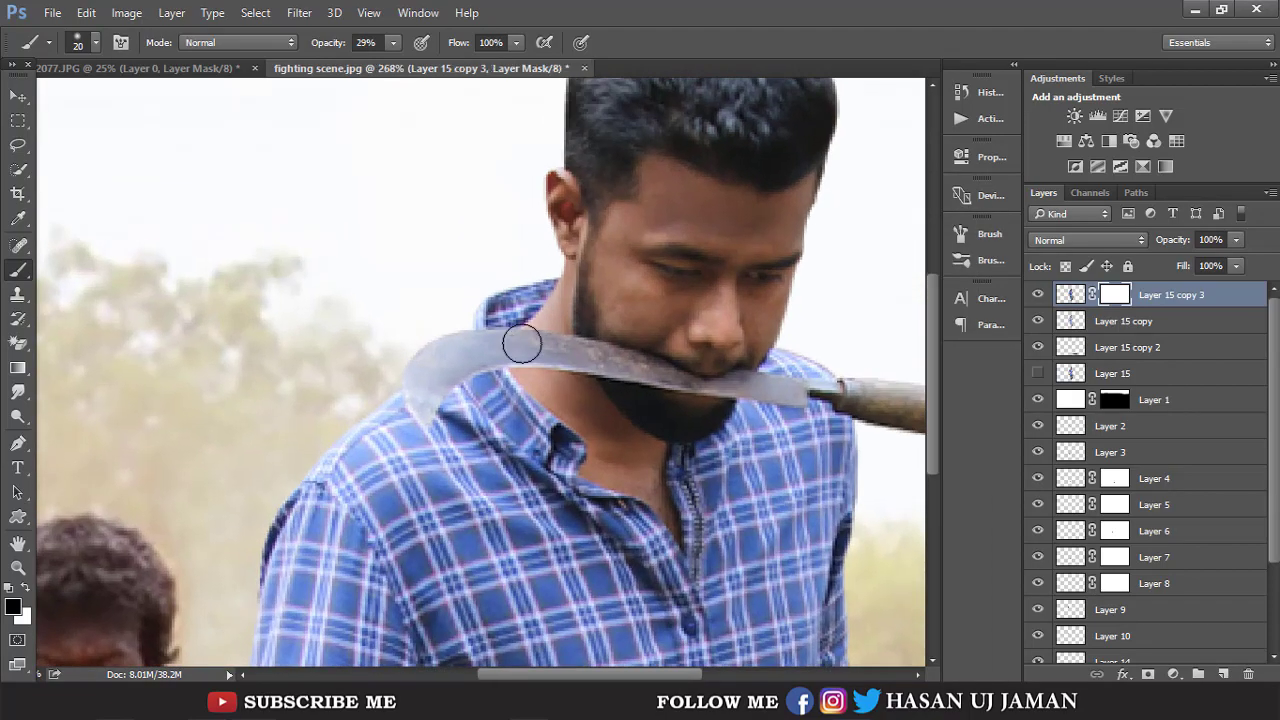
scroll(525, 364, down, 3)
scroll(525, 364, up, 2)
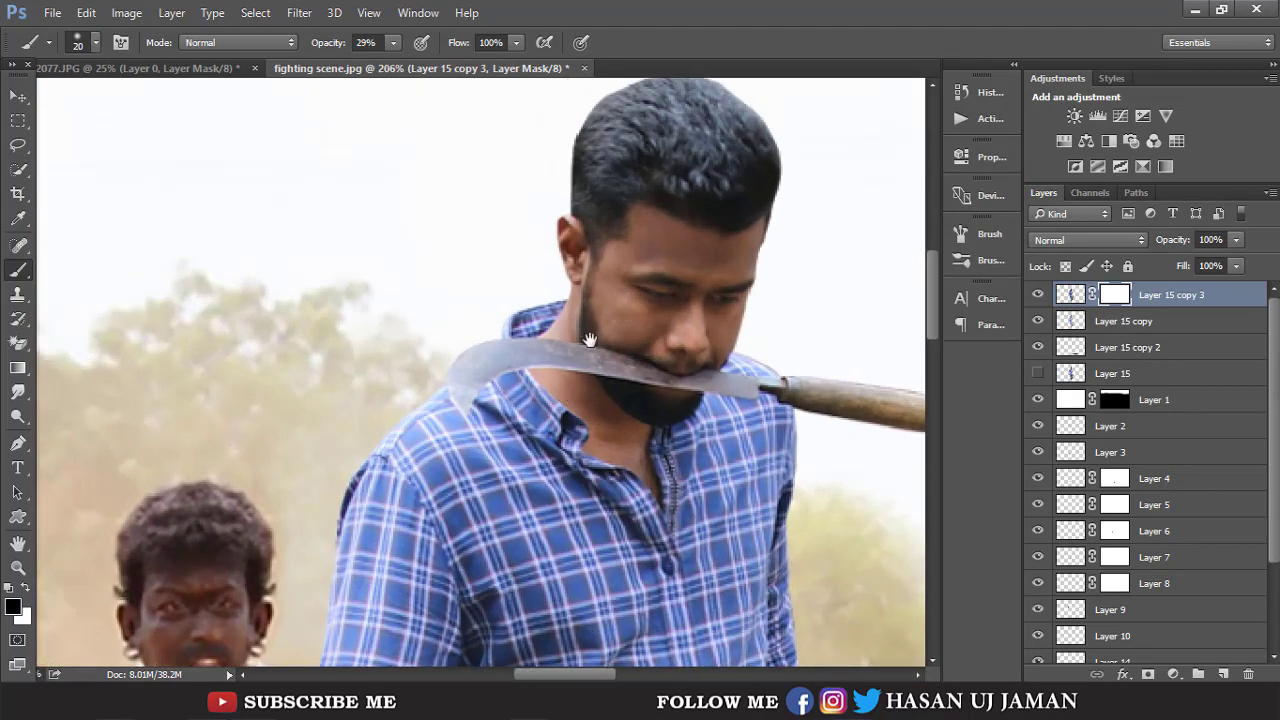
drag(628, 317, 498, 437)
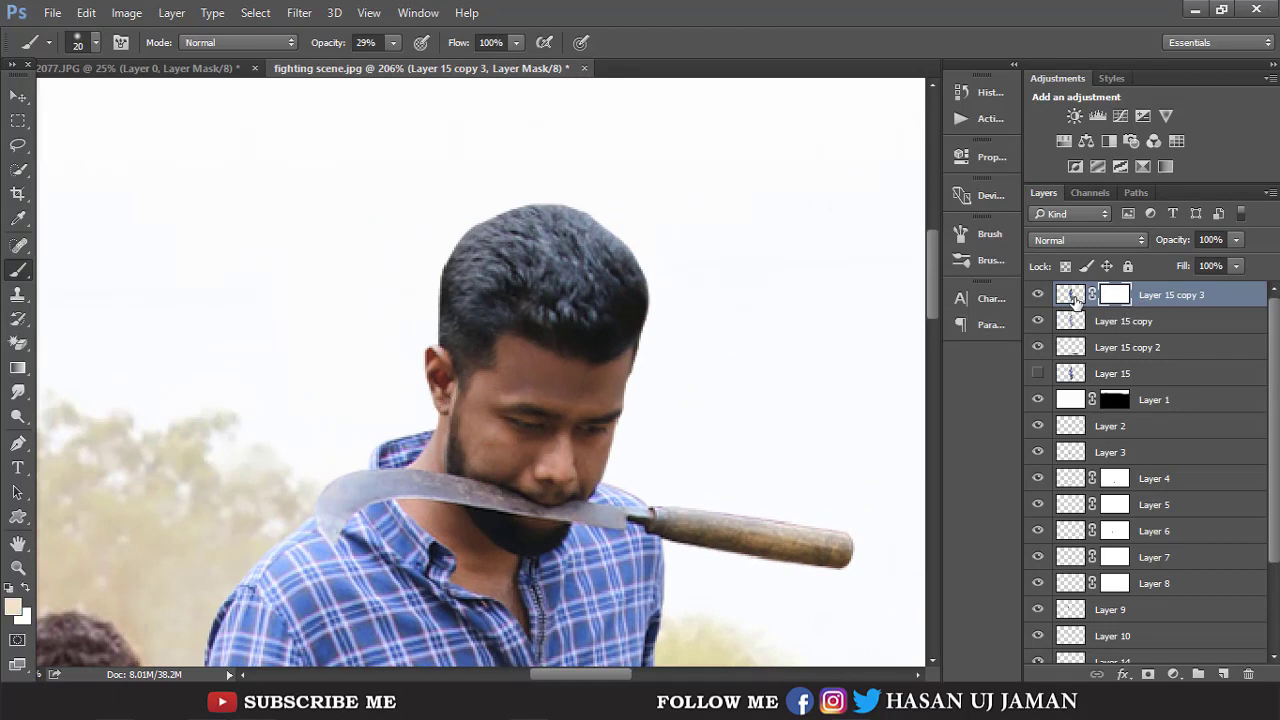
click(1071, 296)
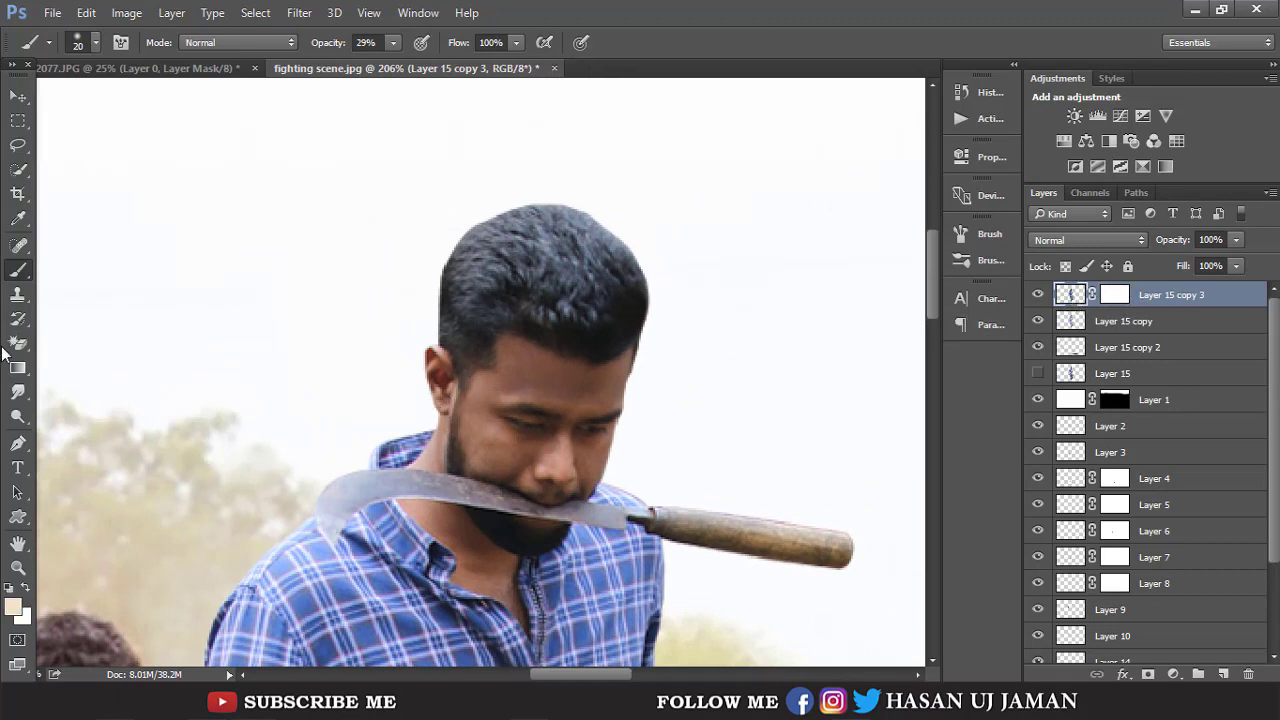
Smudge hair strands upward from the man's head with a 29 px scattered brush.
click(18, 392)
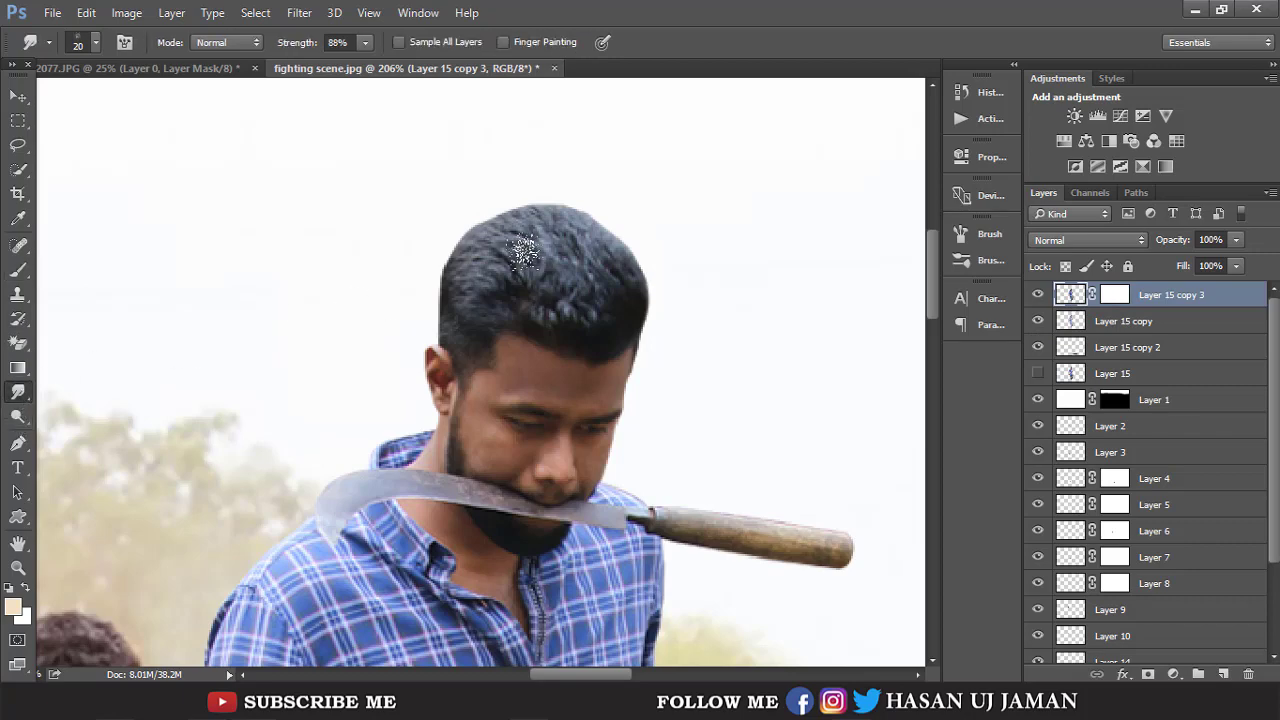
right_click(591, 250)
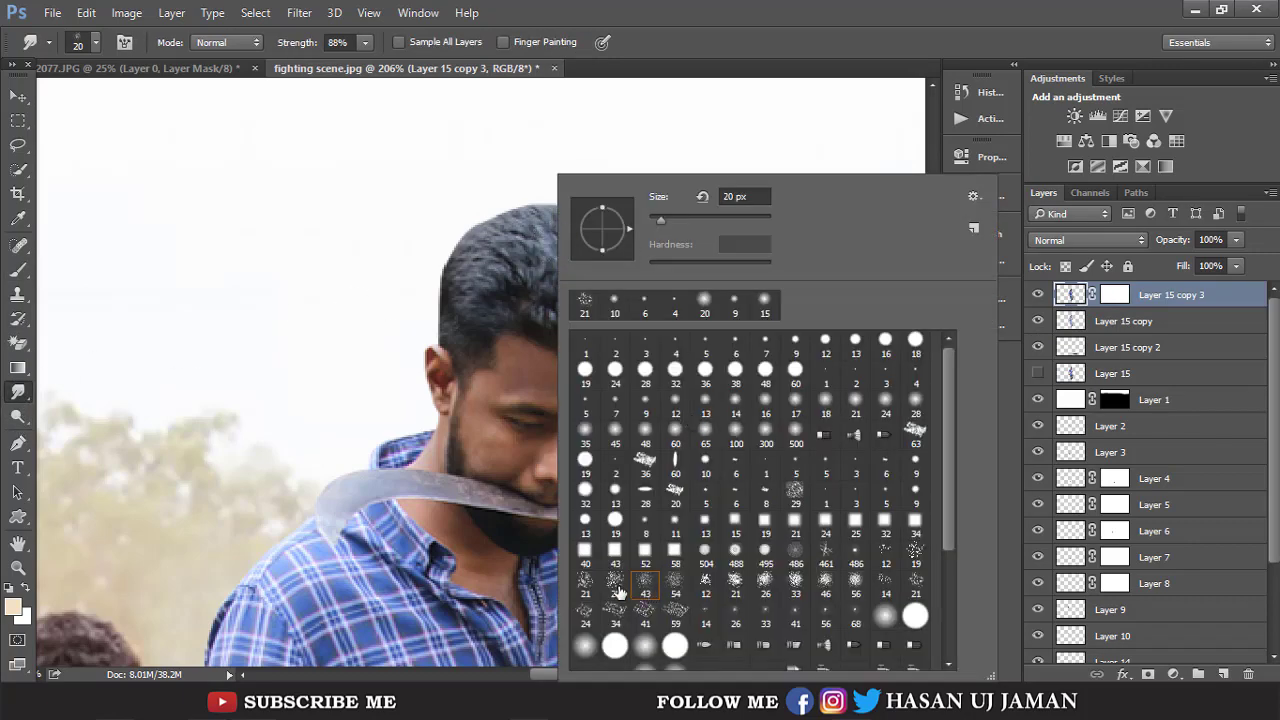
click(615, 585)
key(Return)
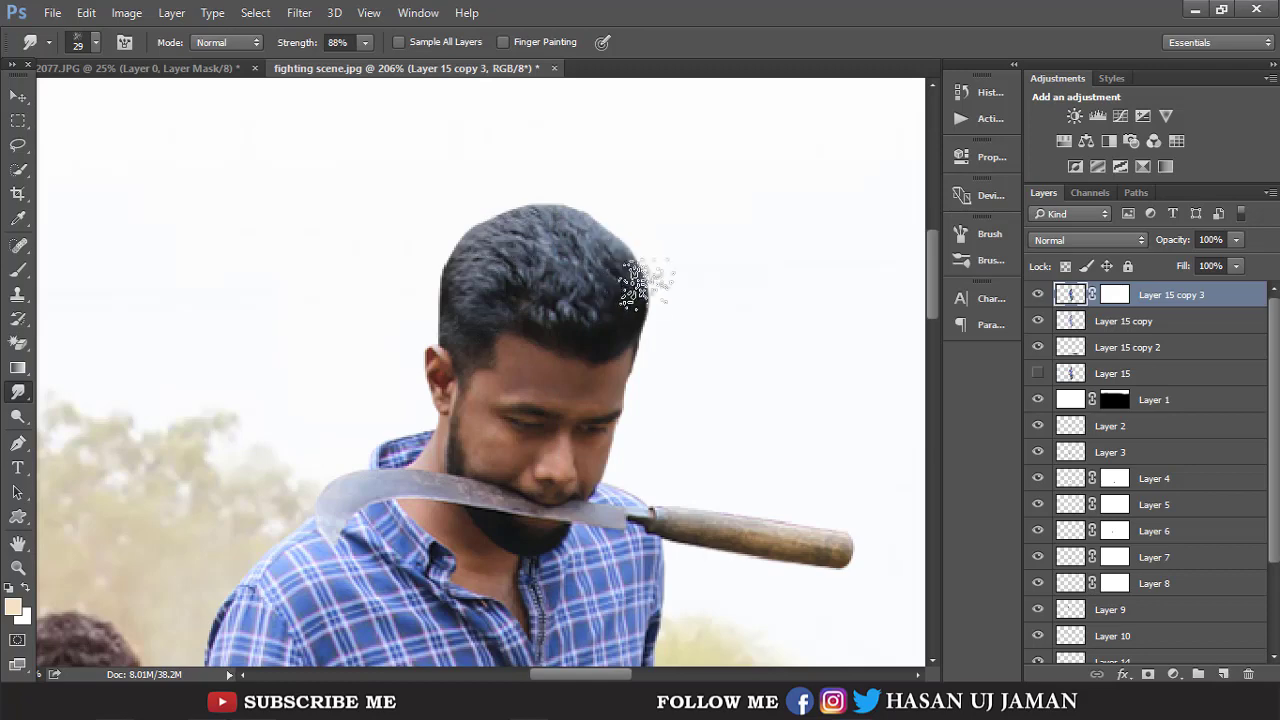
drag(640, 269, 551, 171)
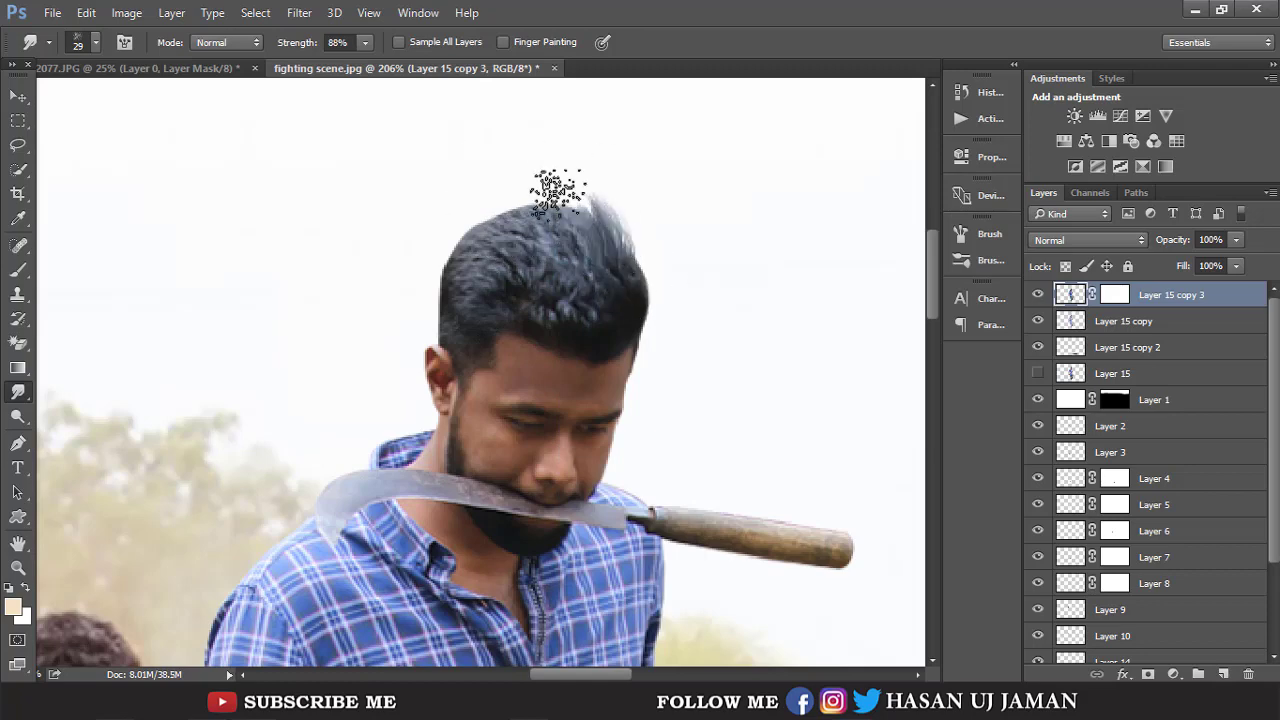
mouse_move(654, 270)
mouse_down()
mouse_move(588, 205)
mouse_move(505, 190)
mouse_up()
drag(520, 244, 450, 200)
Set the smudge to 69% strength and a 15 px brush, then pan to the head and knife.
ctrl+click(508, 275)
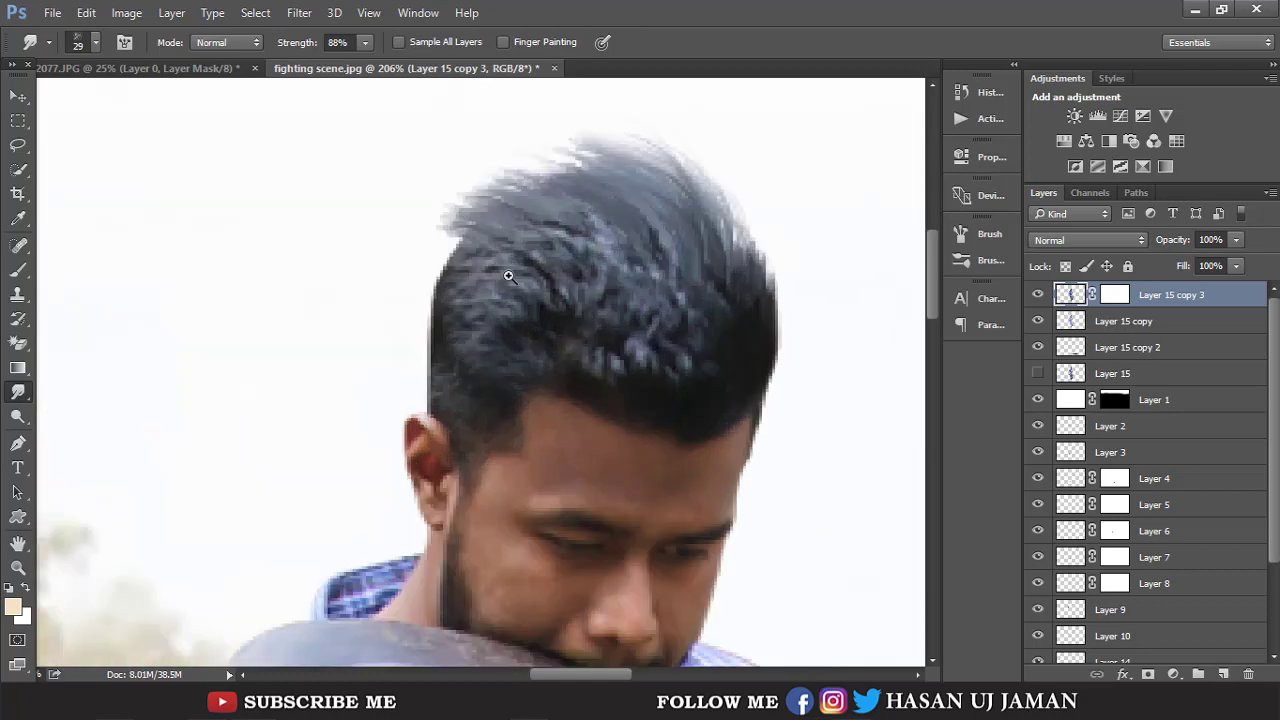
key(6)
key(9)
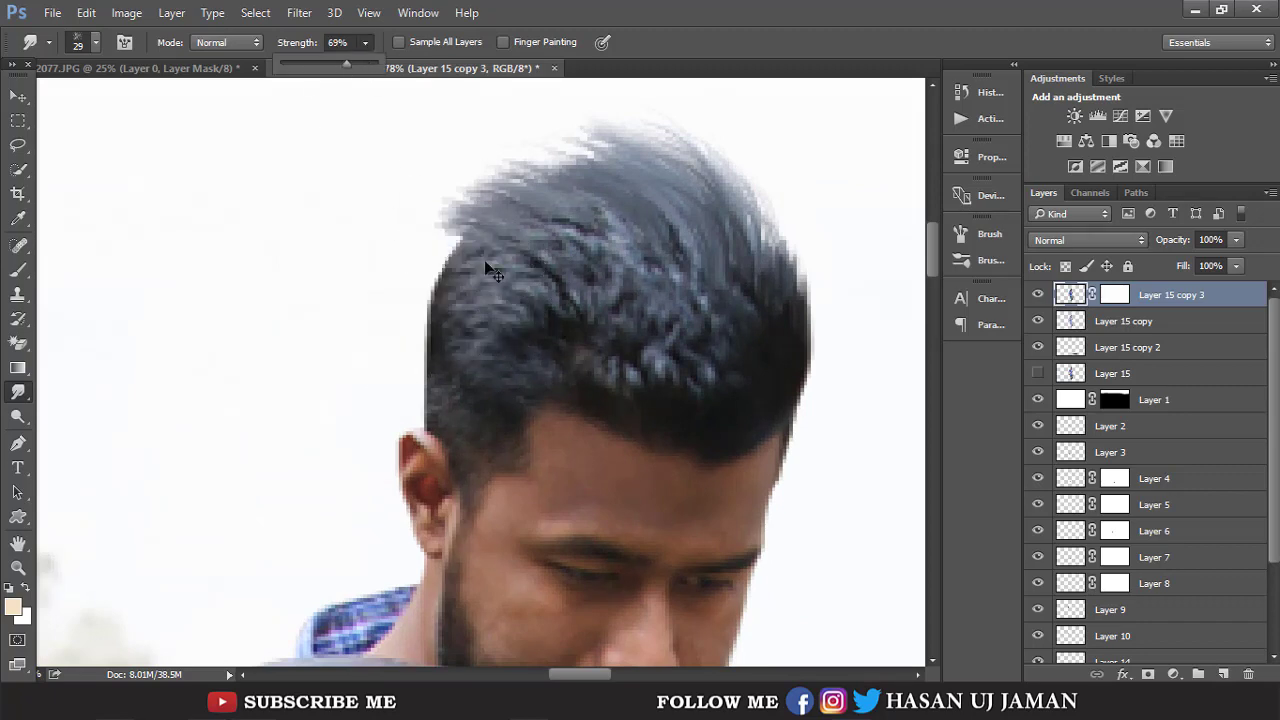
right_click(460, 395)
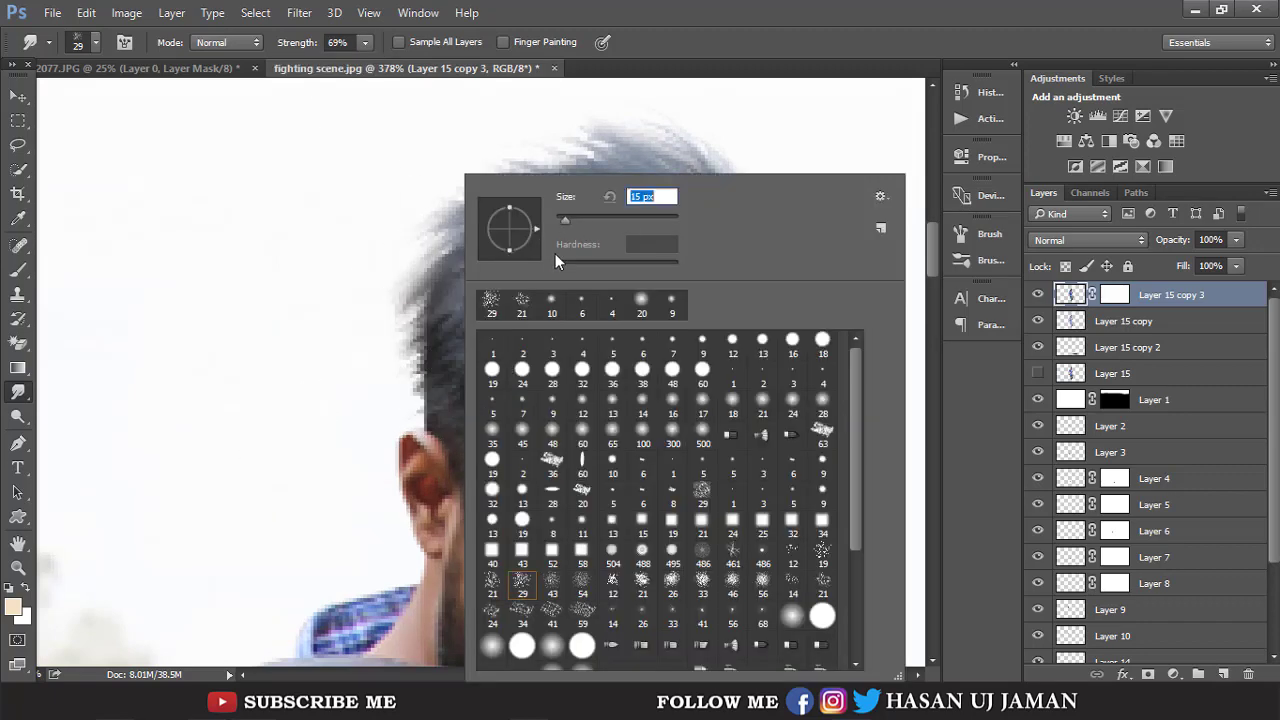
key(Return)
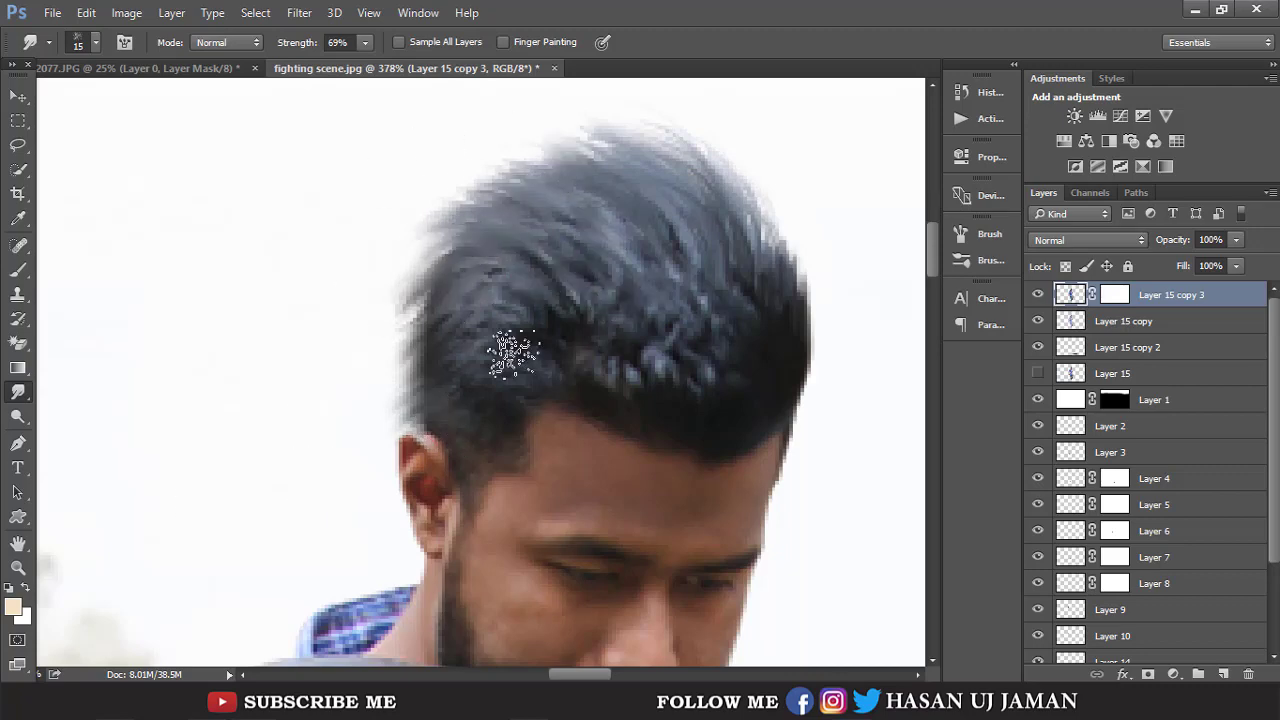
scroll(514, 271, down, 4)
scroll(520, 270, up, 2)
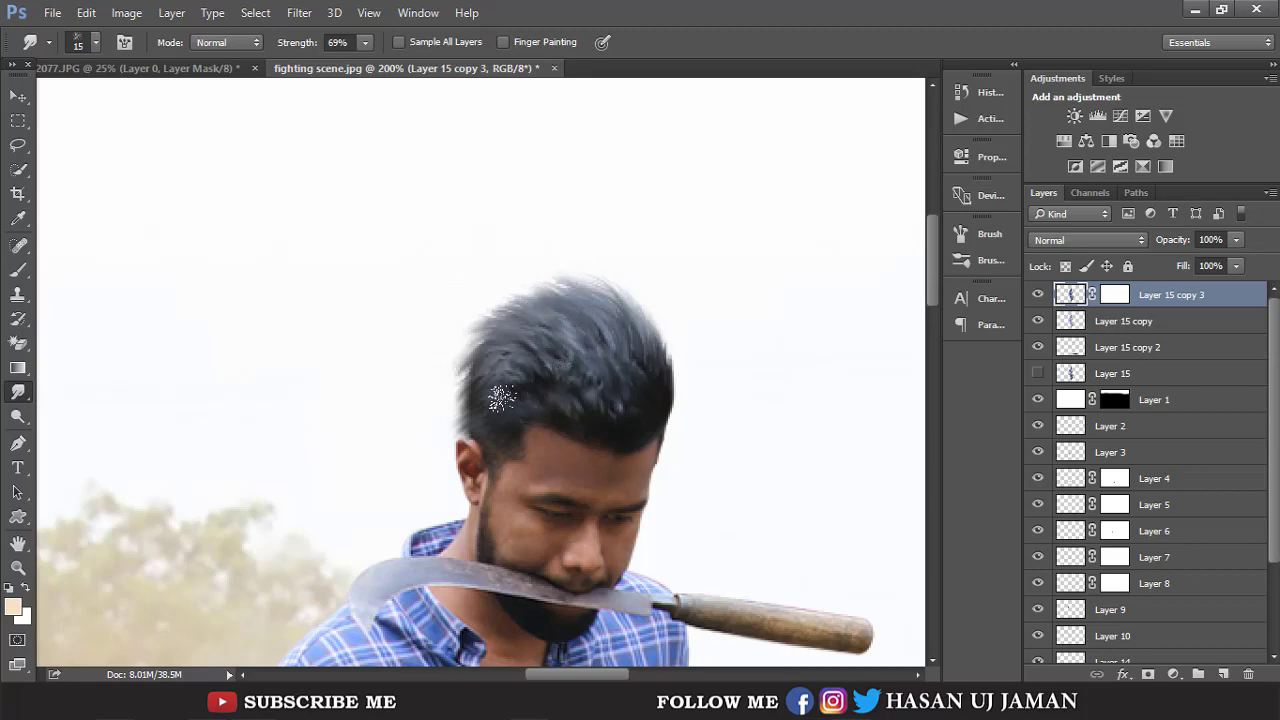
scroll(500, 397, down, 1)
scroll(500, 397, down, 2)
scroll(500, 397, up, 1)
scroll(500, 397, up, 1)
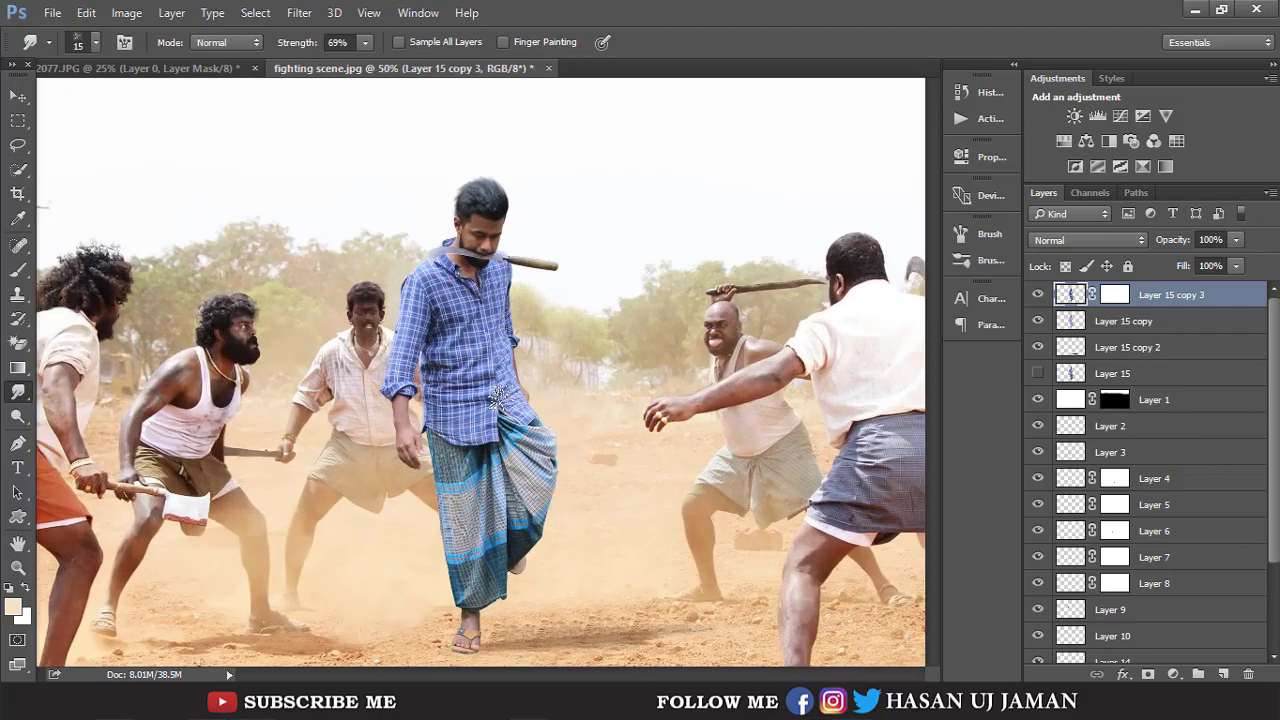
scroll(497, 397, up, 1)
scroll(516, 301, up, 1)
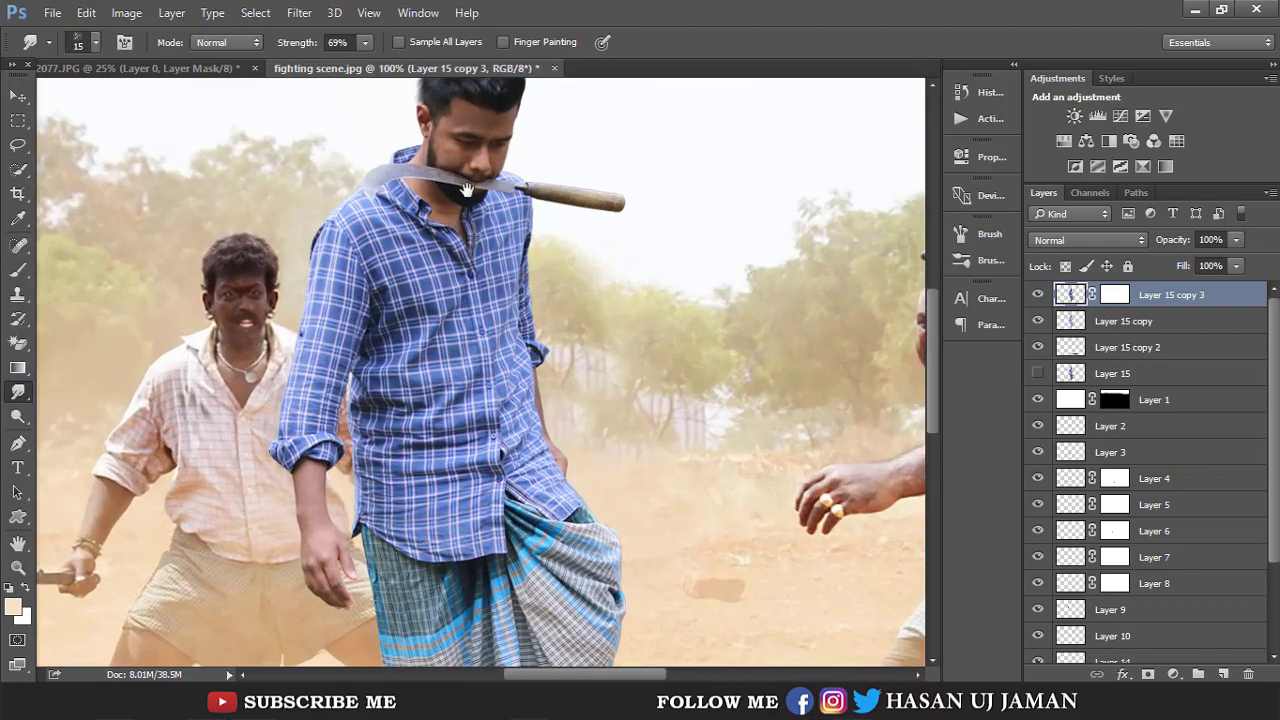
drag(467, 190, 507, 362)
Target Layer 15 copy 3's mask and set the Brush to 20% opacity.
click(1113, 298)
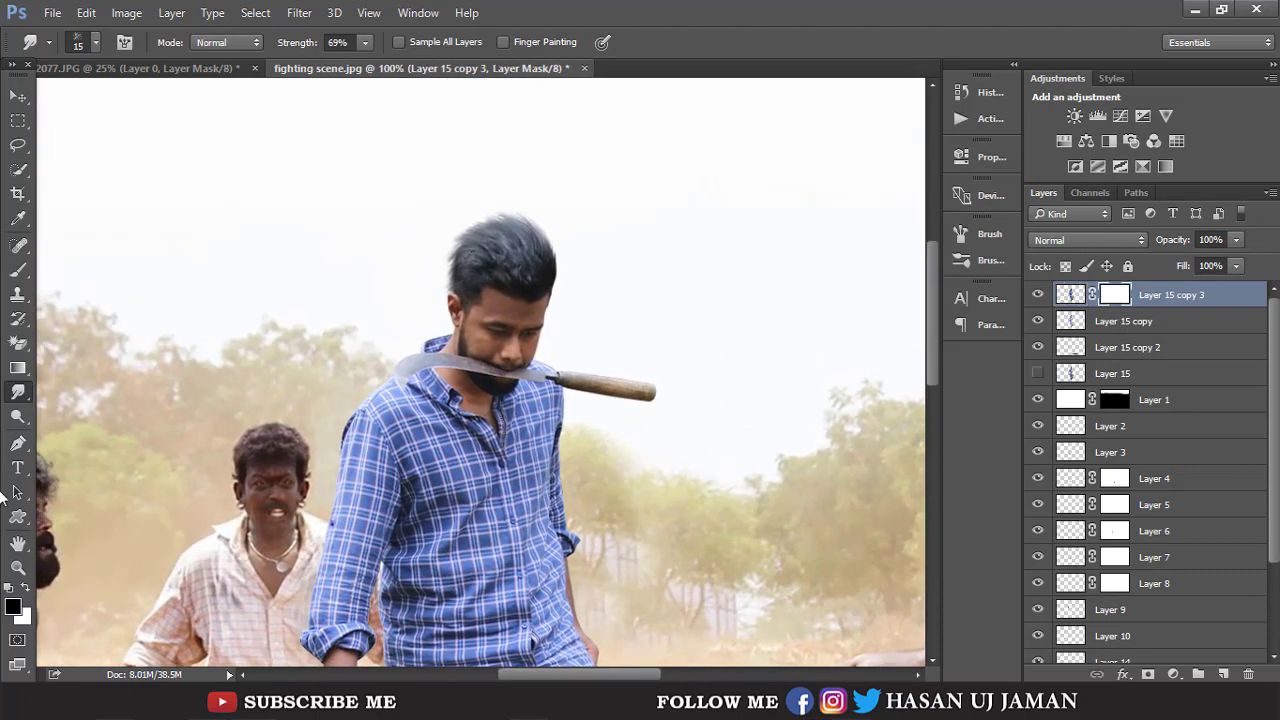
click(28, 272)
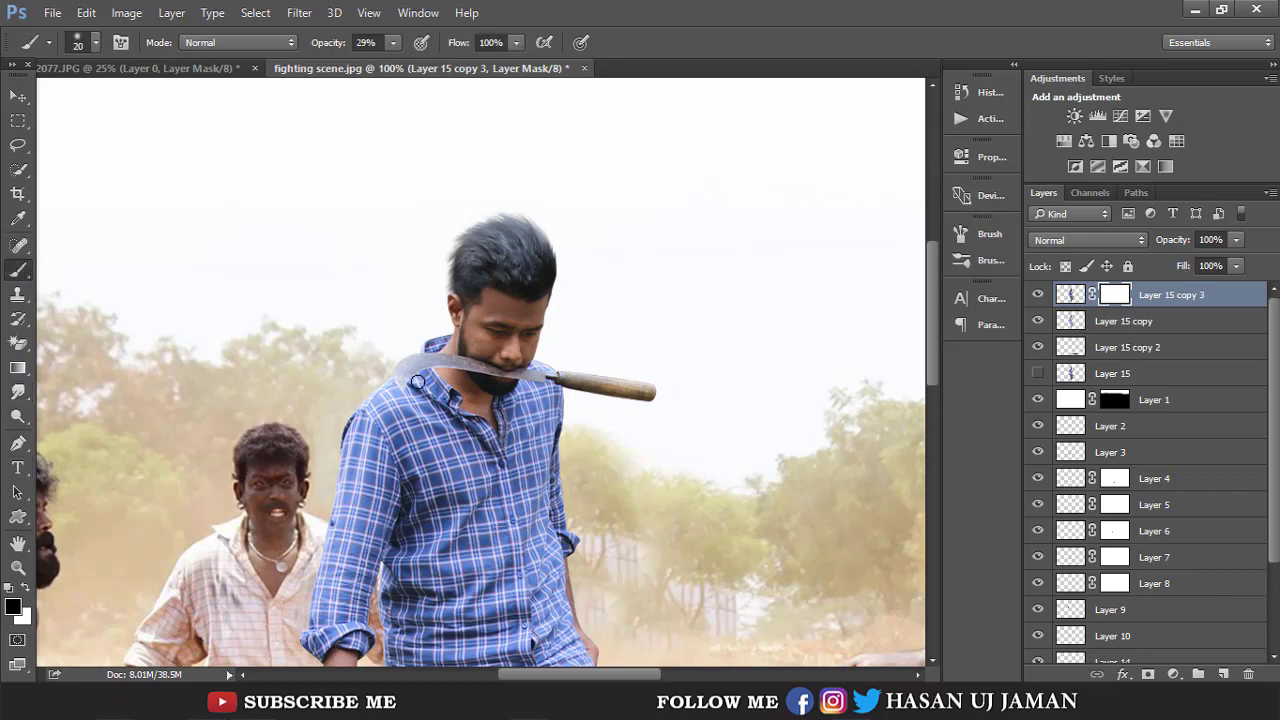
click(506, 320)
drag(400, 349, 567, 381)
key(ctrl+minus)
key(ctrl+minus)
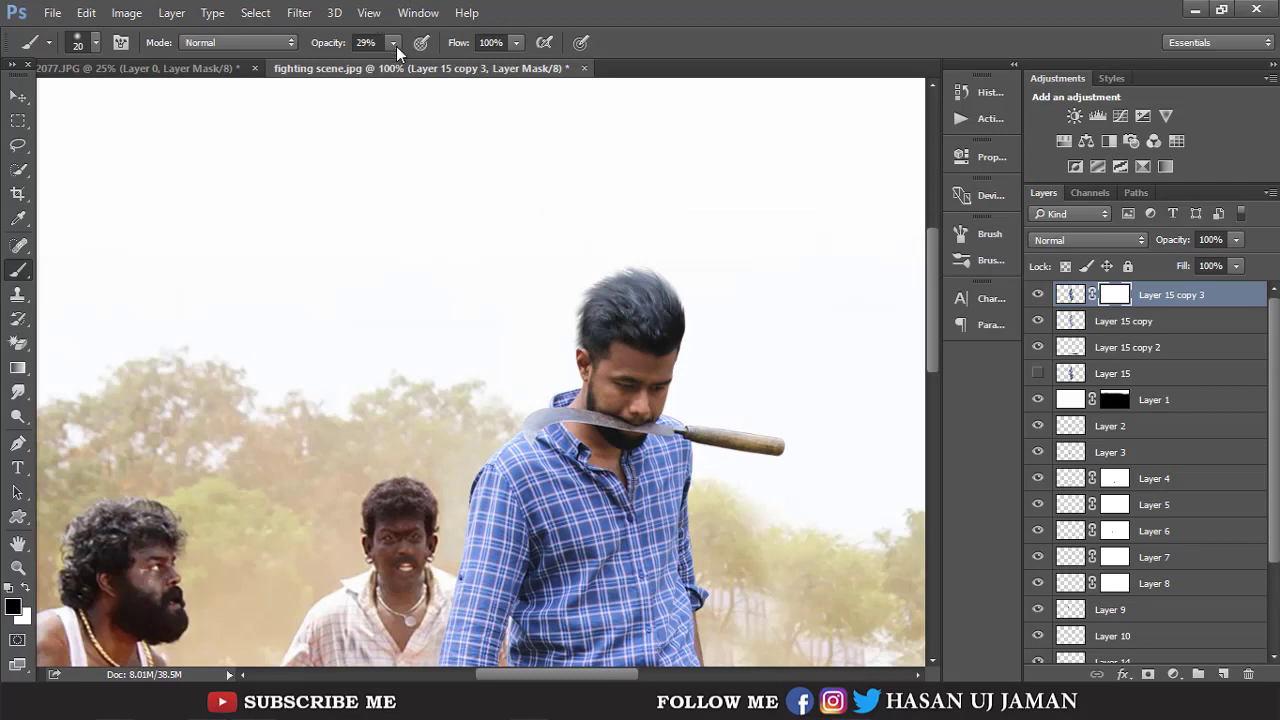
click(393, 42)
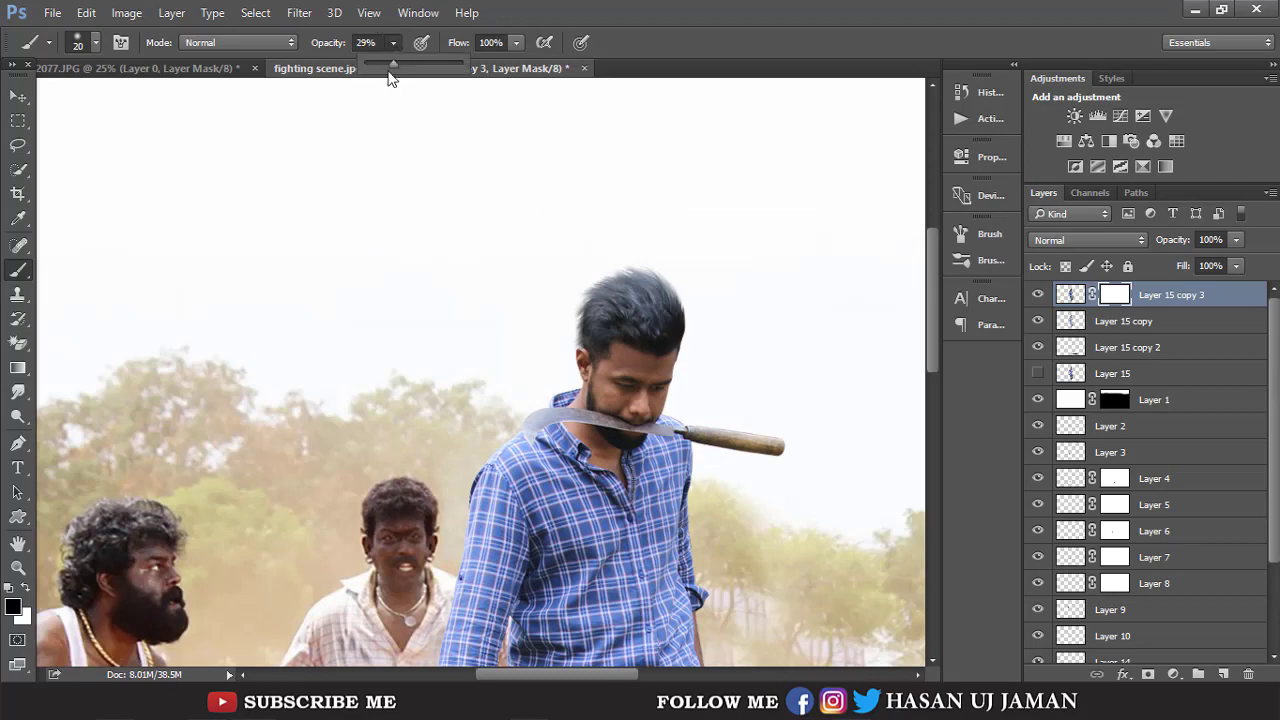
Zoom to 300% on the hair and paint a faint 35 px black stroke over the shoulder.
click(628, 343)
drag(600, 366, 546, 340)
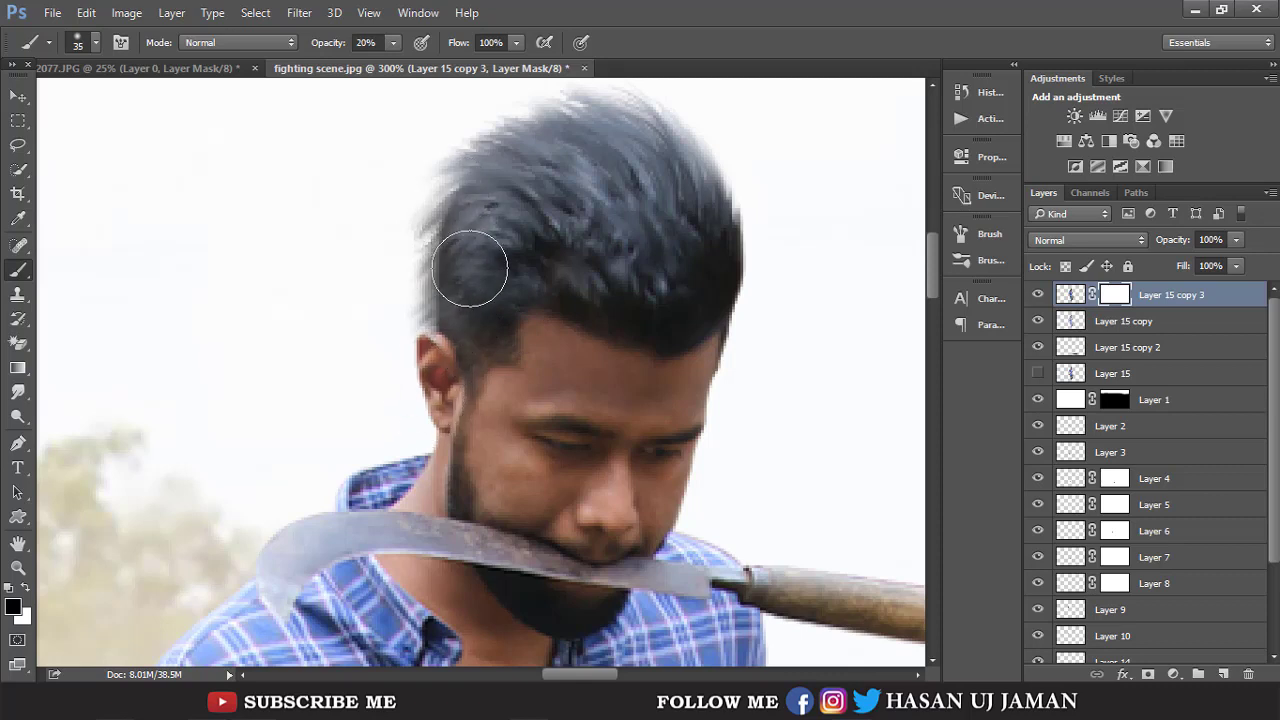
key(bracketright)
key(bracketright)
key(bracketright)
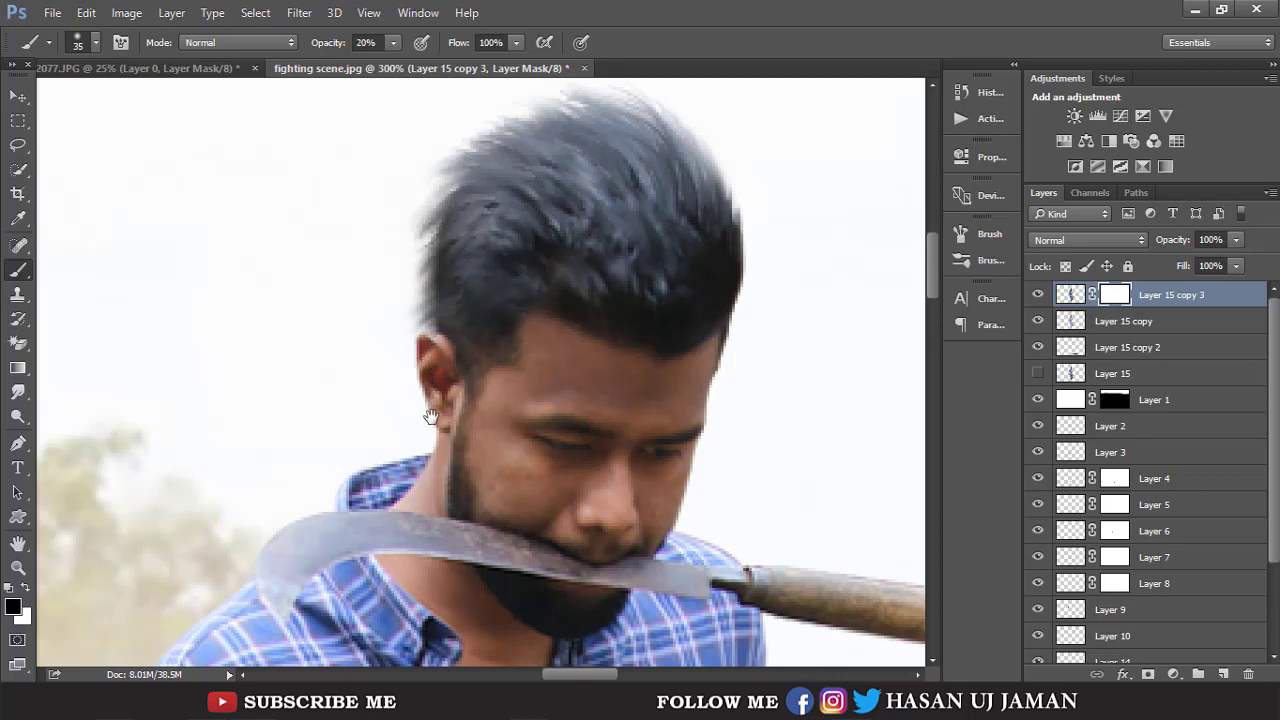
drag(430, 416, 461, 277)
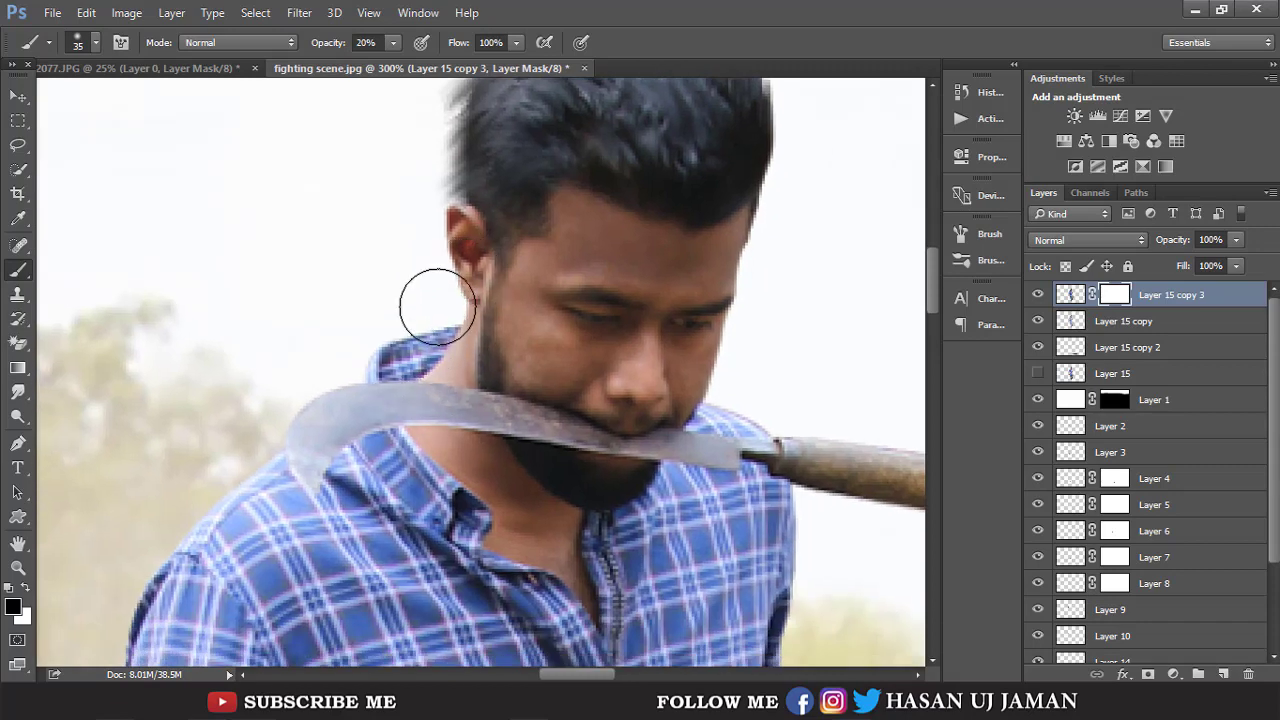
drag(312, 440, 397, 320)
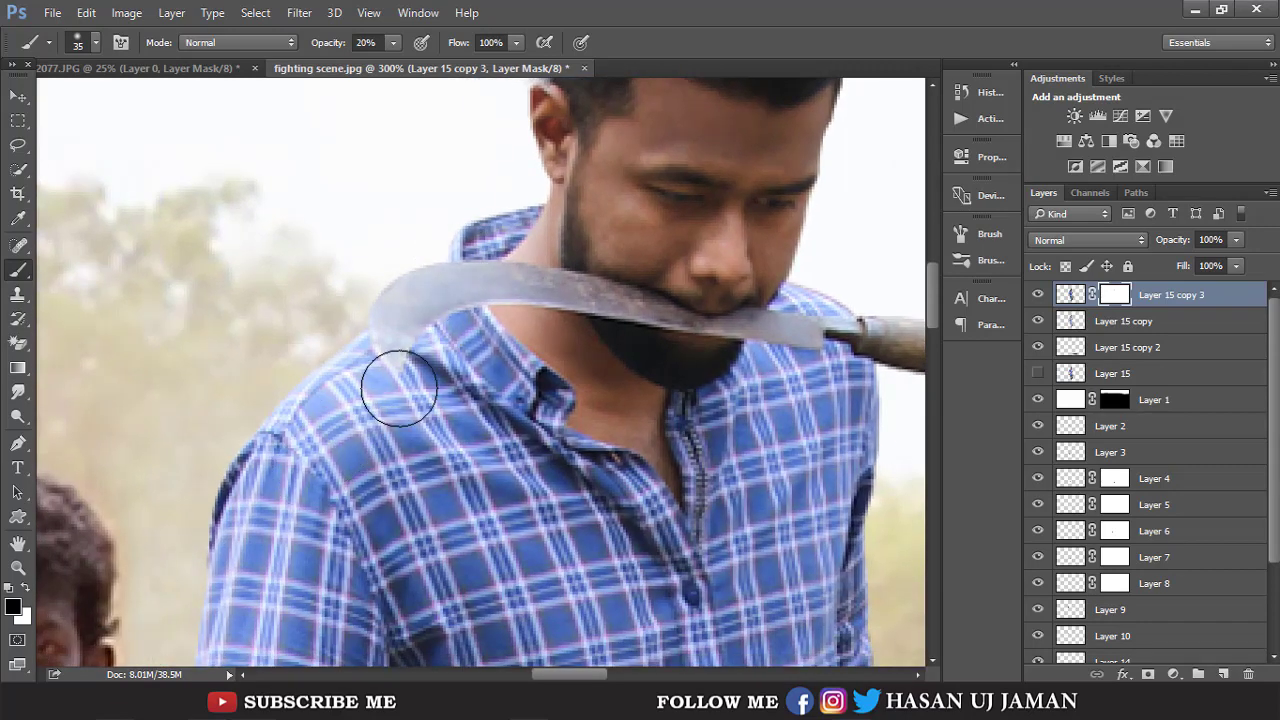
drag(399, 388, 314, 491)
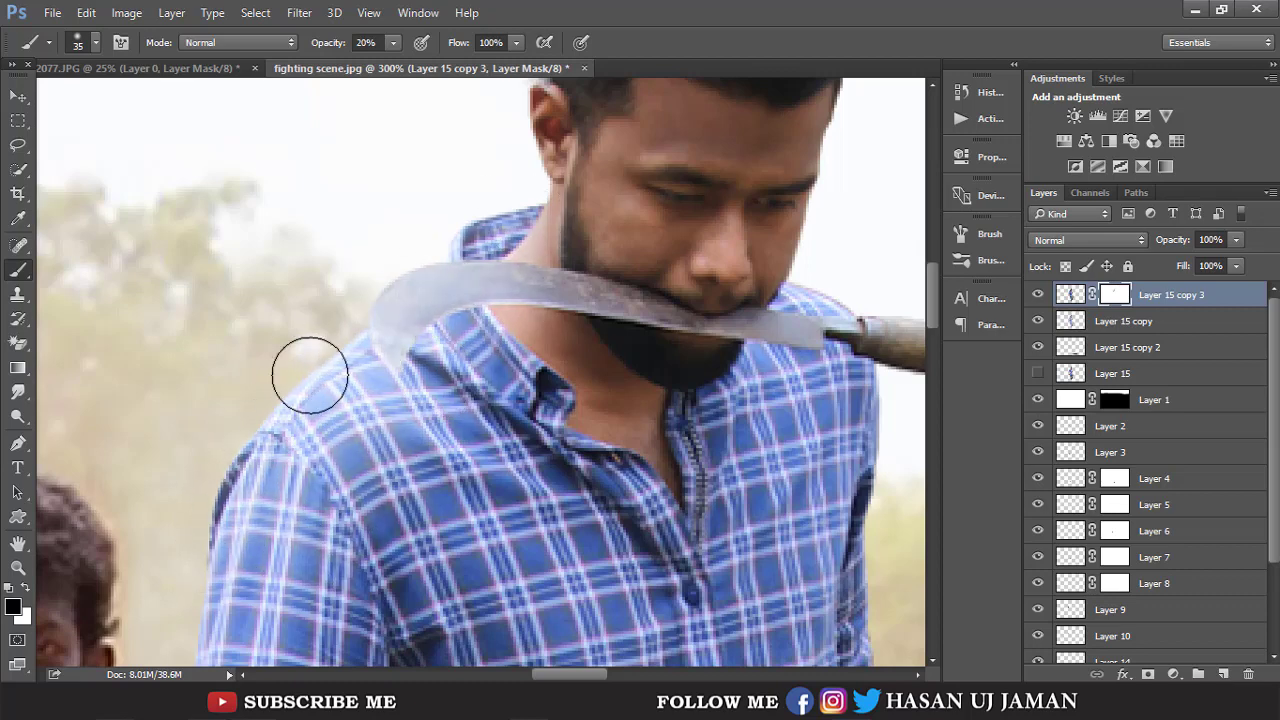
Enlarge the mask brush to 80 px and move the view down toward the arm.
scroll(370, 395, down, 5)
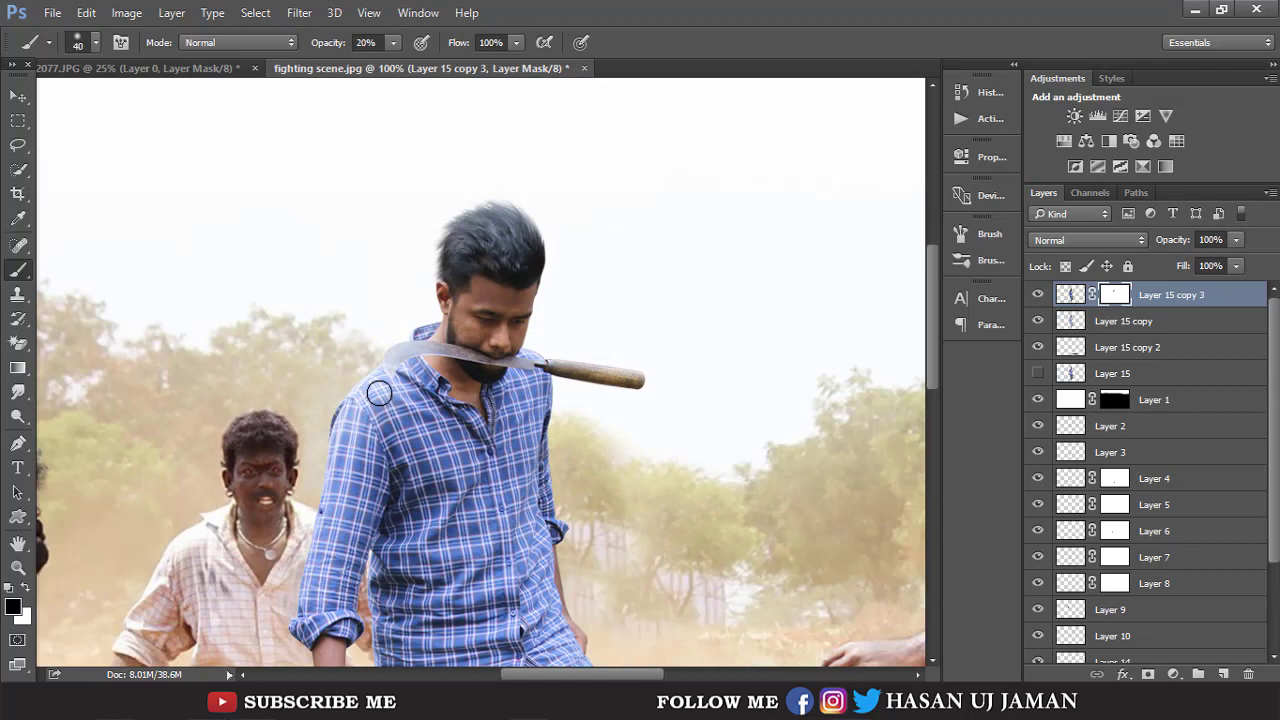
key(bracketright)
key(bracketright)
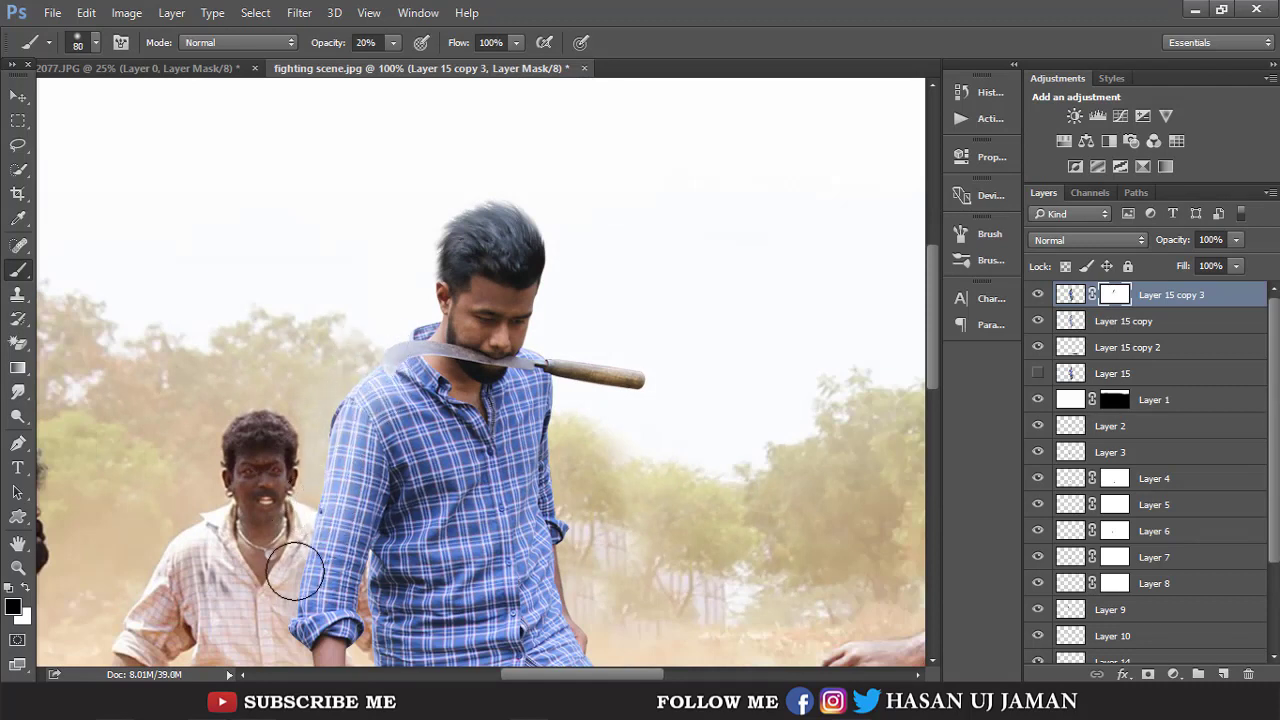
scroll(298, 395, down, 3)
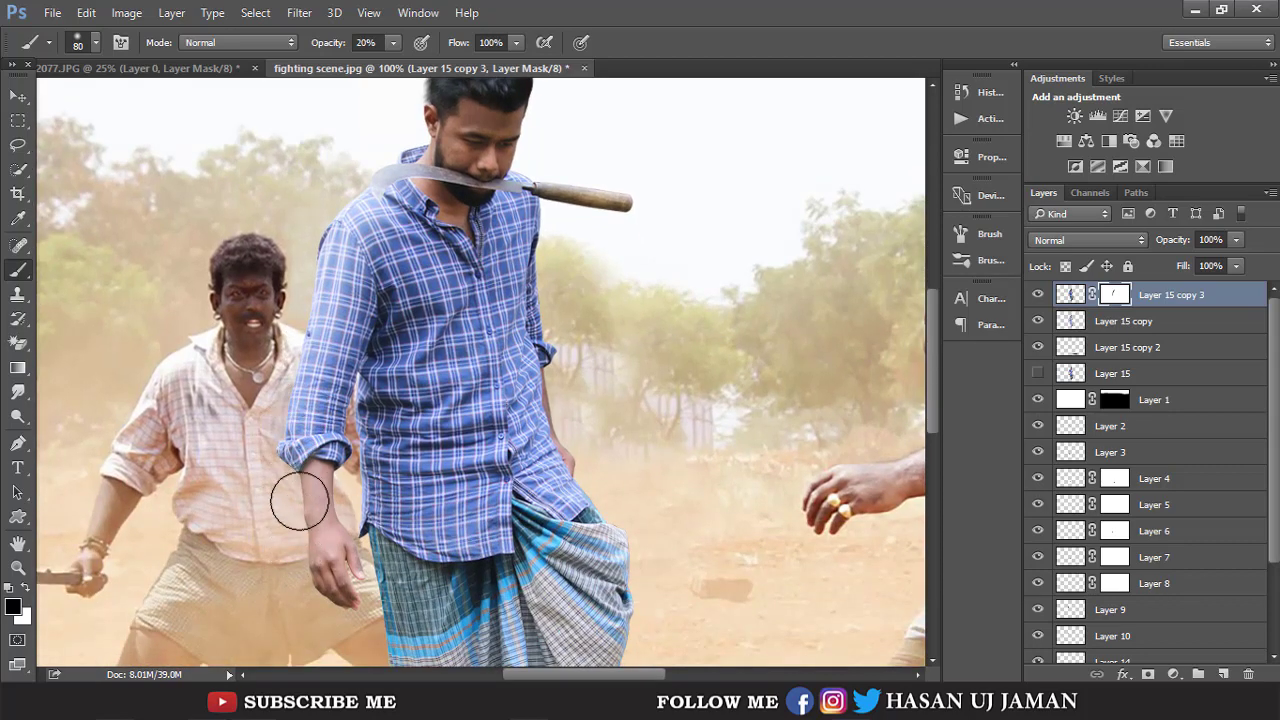
scroll(299, 500, up, 2)
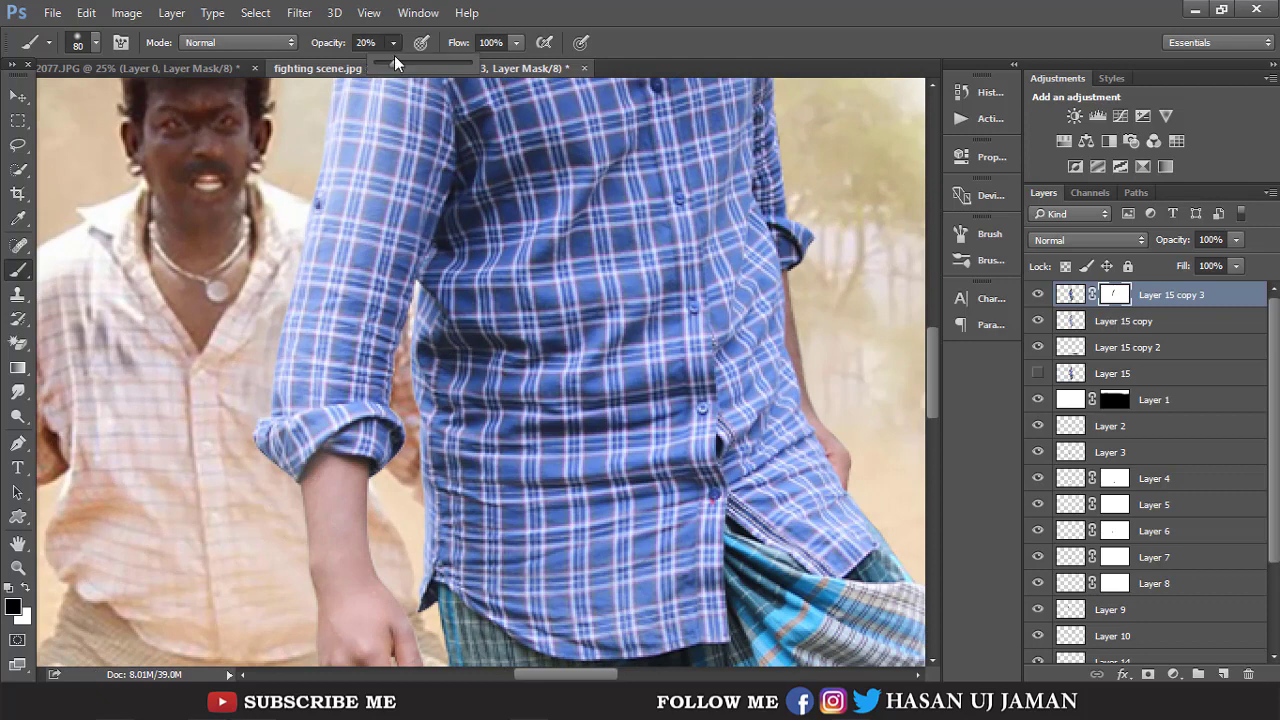
Raise the brush opacity to 50% and frame the forearm, shirt and lungi.
key(5)
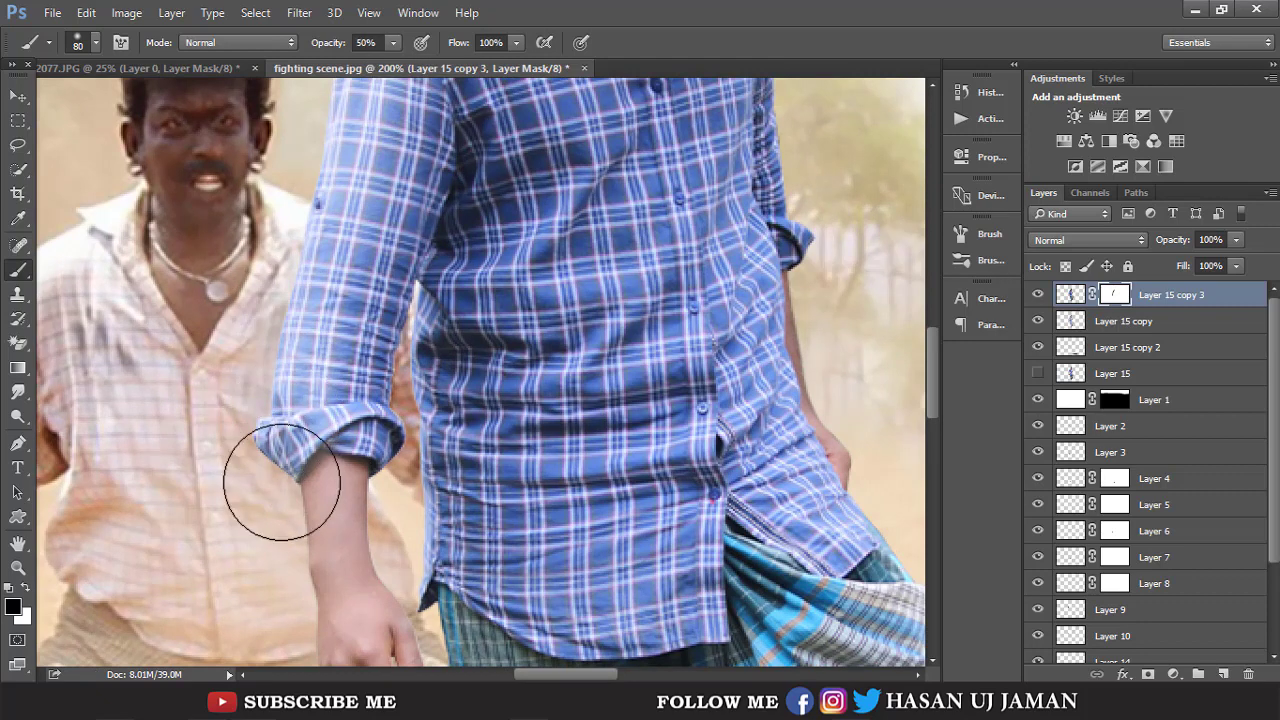
drag(287, 496, 273, 401)
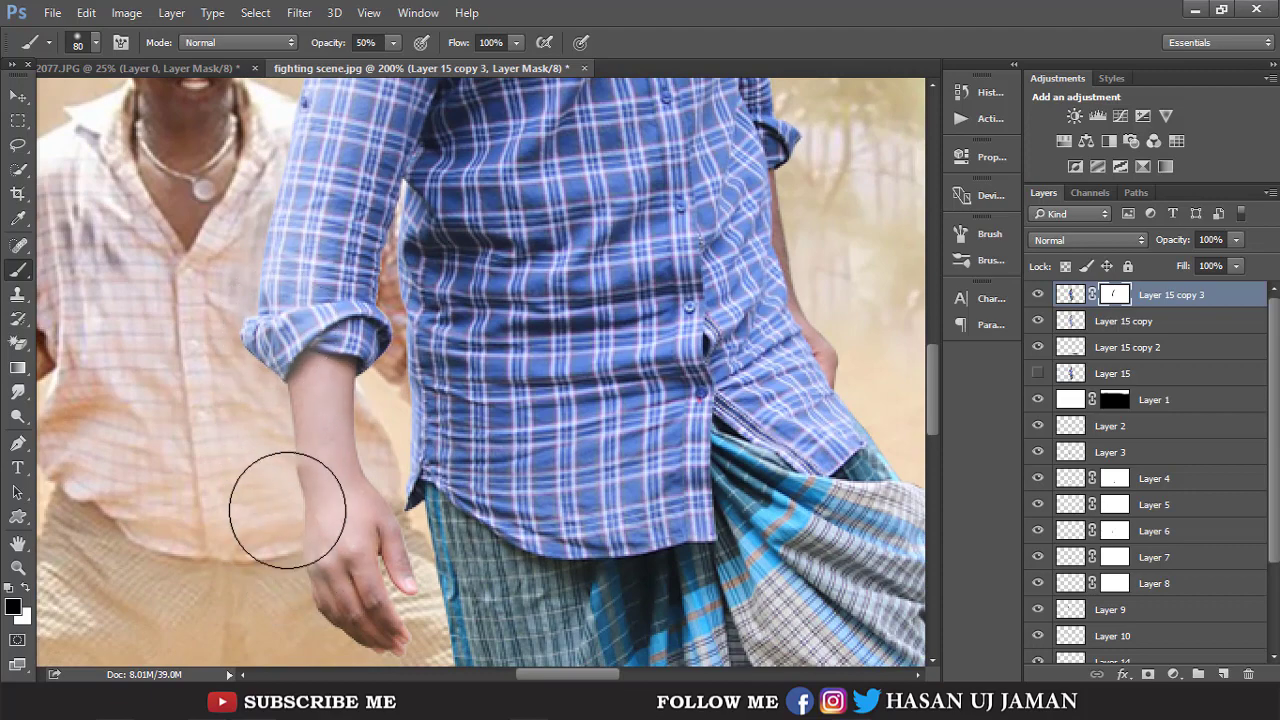
drag(300, 285, 295, 515)
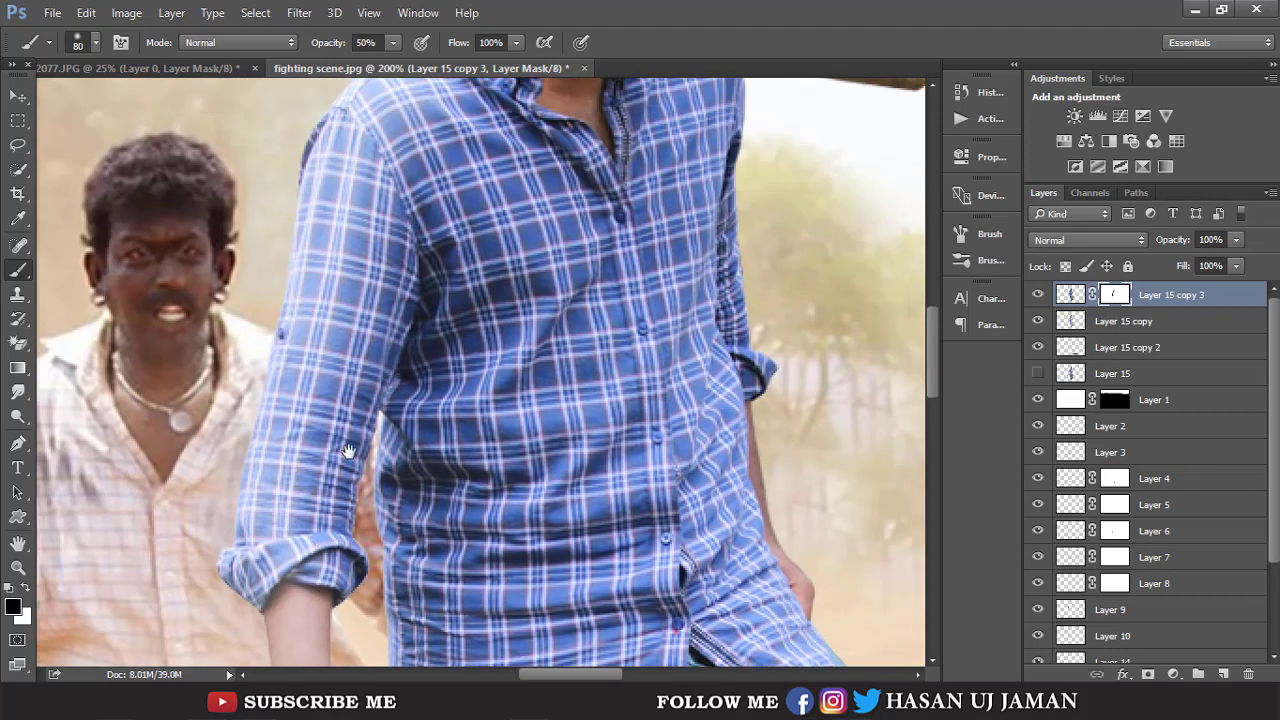
drag(660, 550, 520, 265)
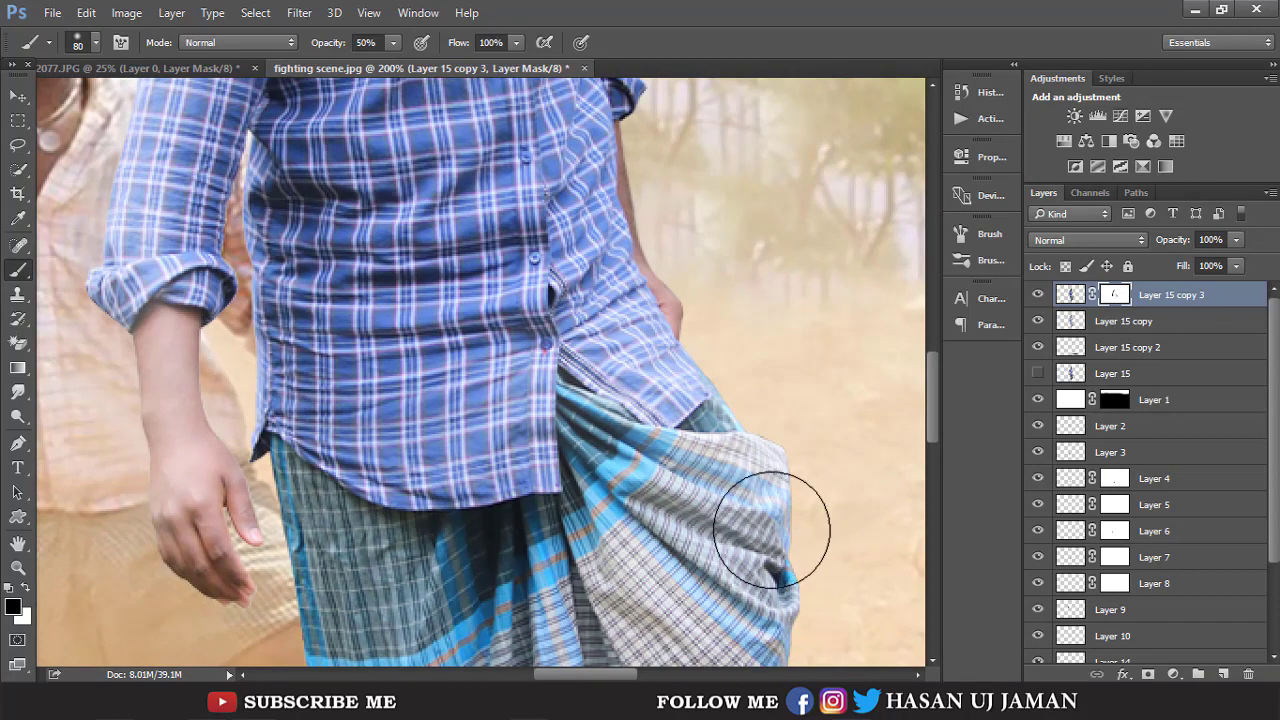
ctrl+alt+click(705, 415)
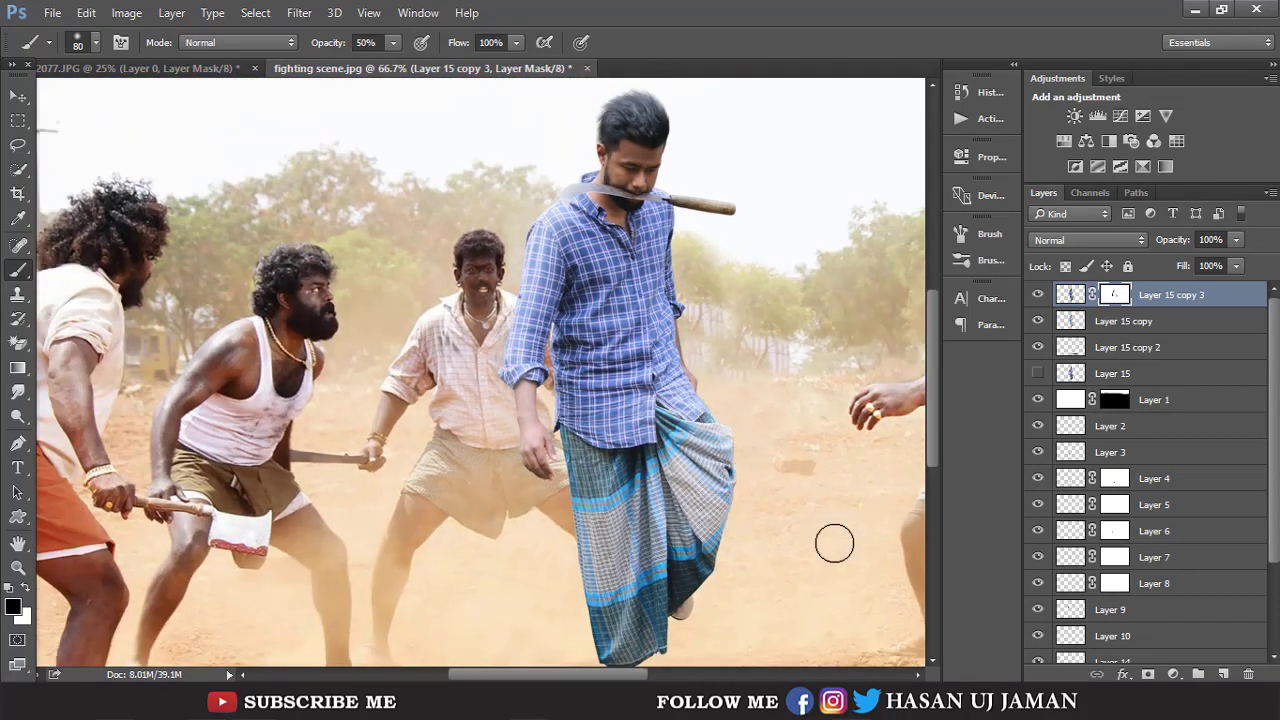
ctrl+click(678, 386)
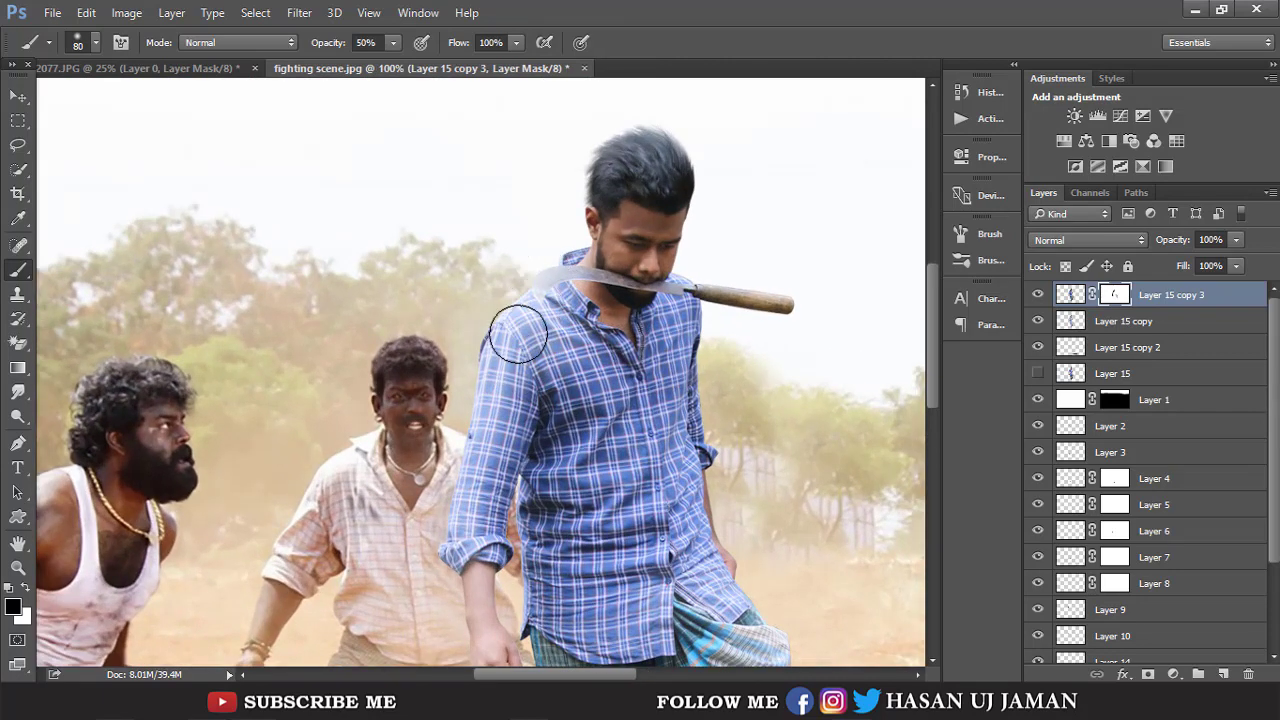
Move down the figure to the lungi's left edge and hem.
scroll(449, 437, down, 2)
scroll(600, 410, down, 2)
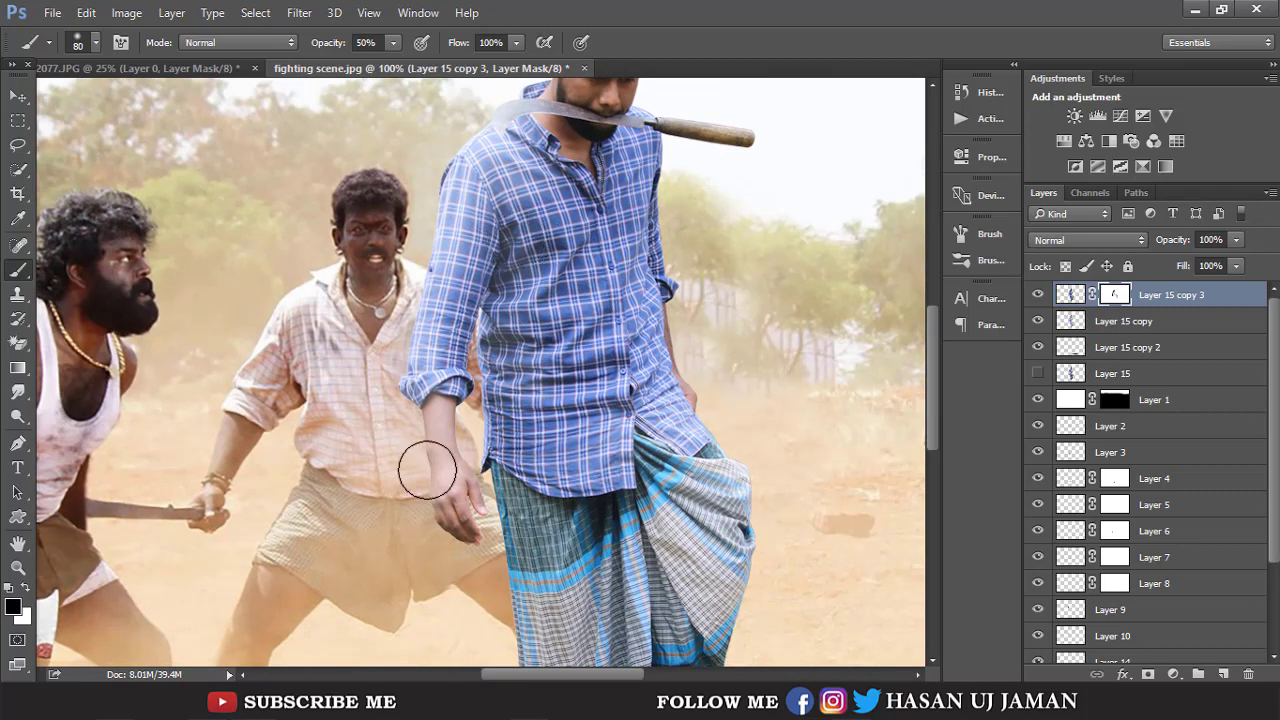
scroll(540, 640, down, 1)
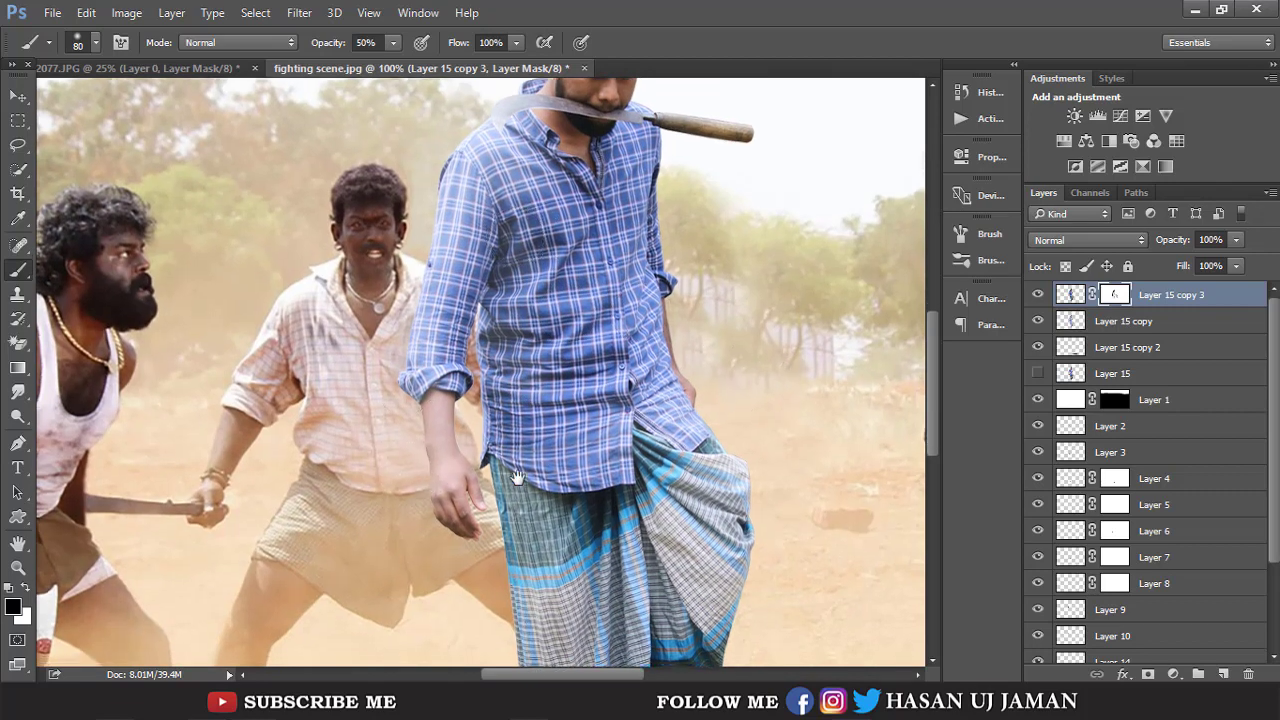
scroll(530, 420, down, 2)
scroll(530, 520, down, 1)
scroll(510, 430, down, 1)
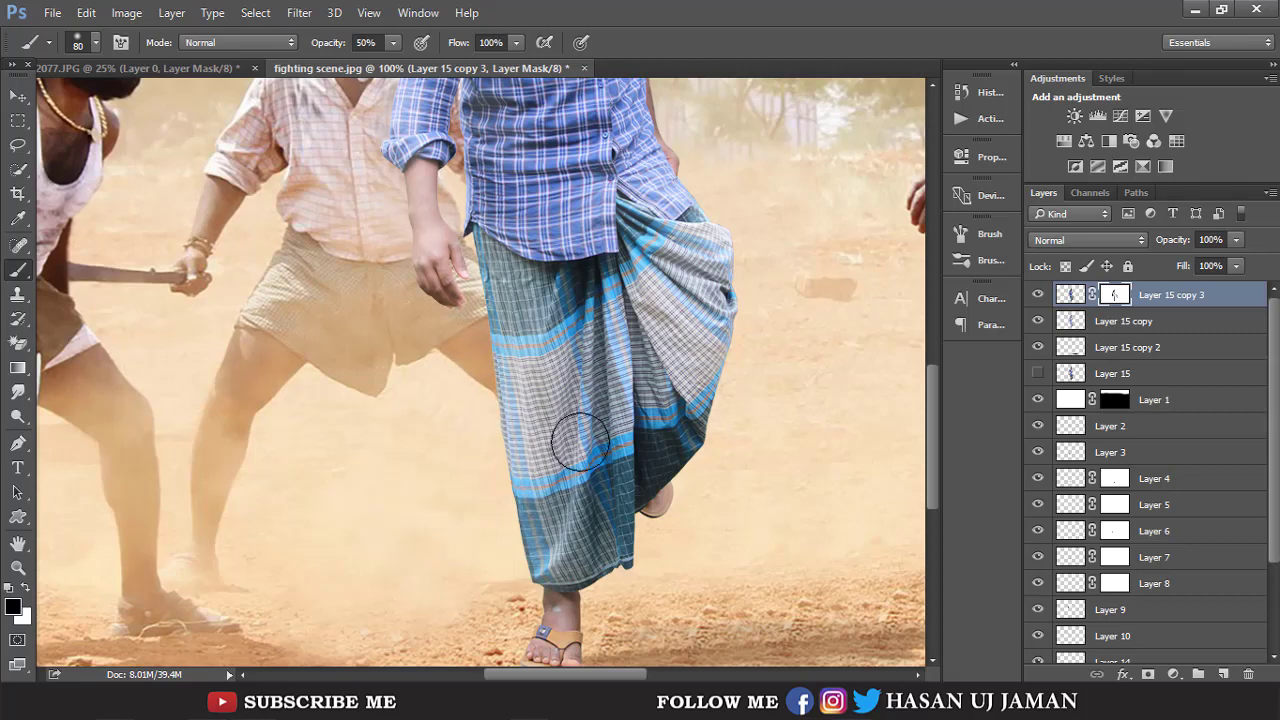
drag(580, 440, 610, 394)
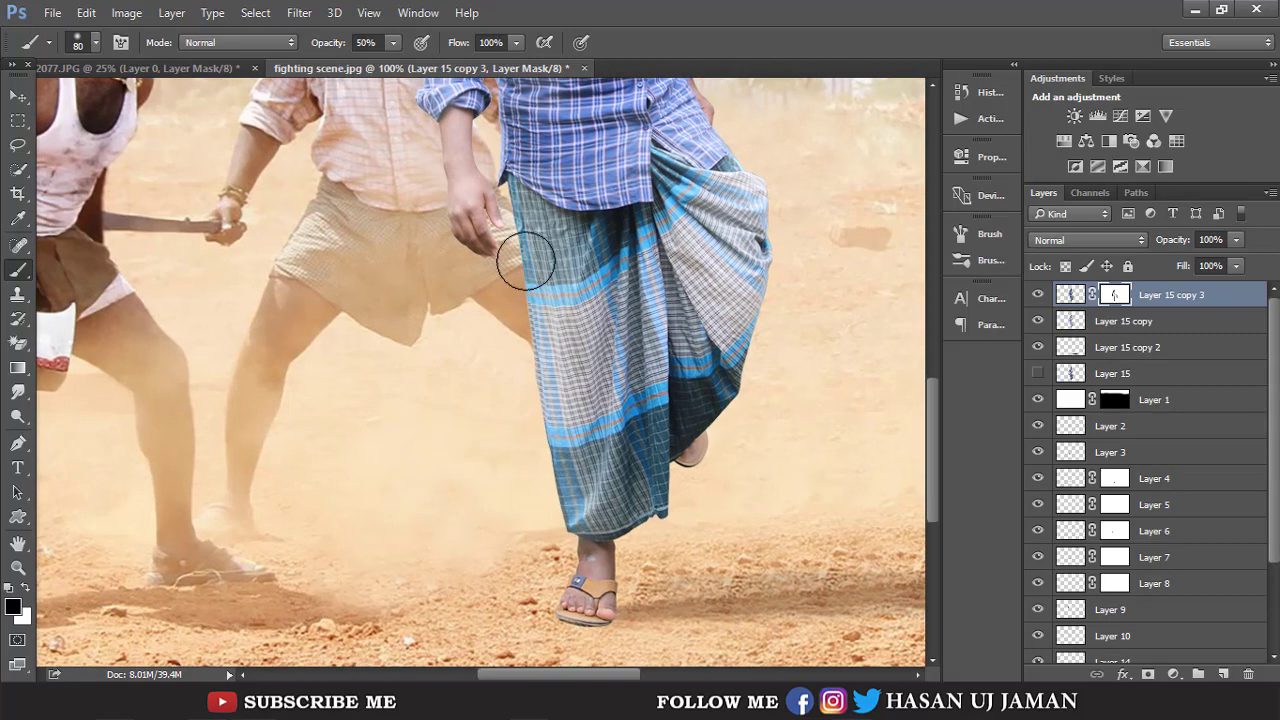
scroll(536, 236, up, 5)
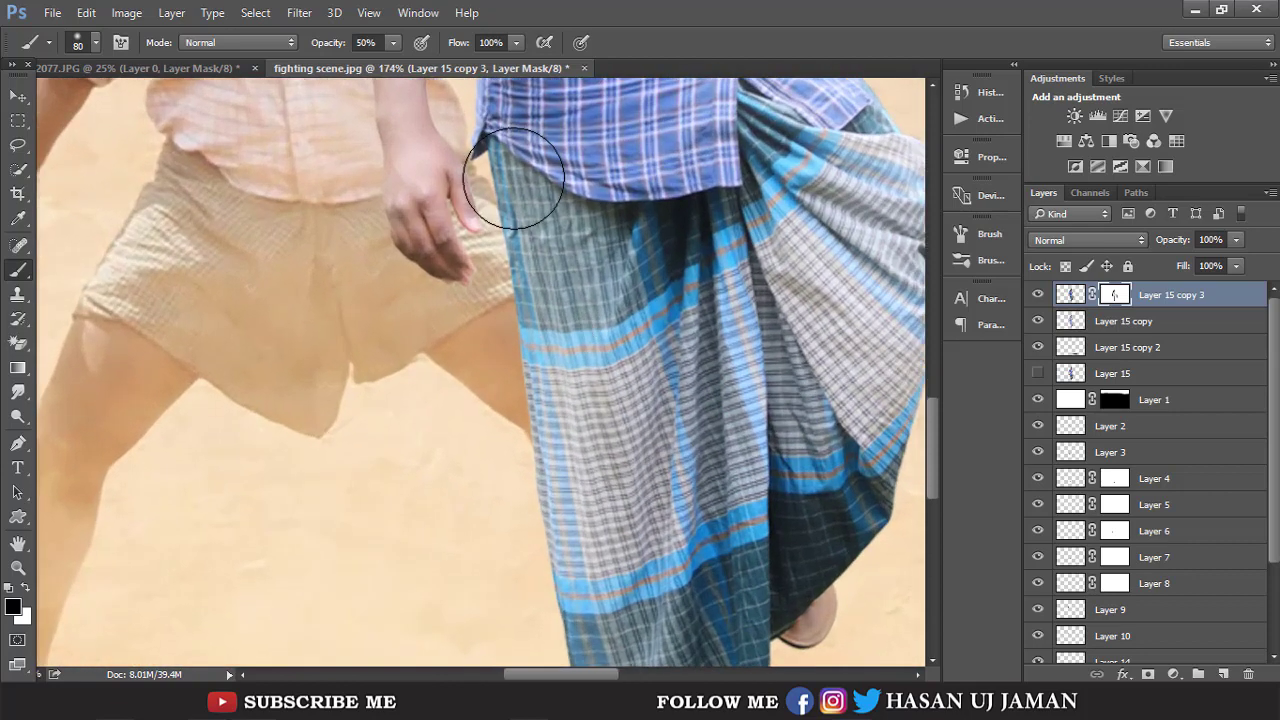
Reduce the brush to 57 px and zoom in on the man's foot and sandal.
right_click(513, 177)
drag(648, 220, 576, 216)
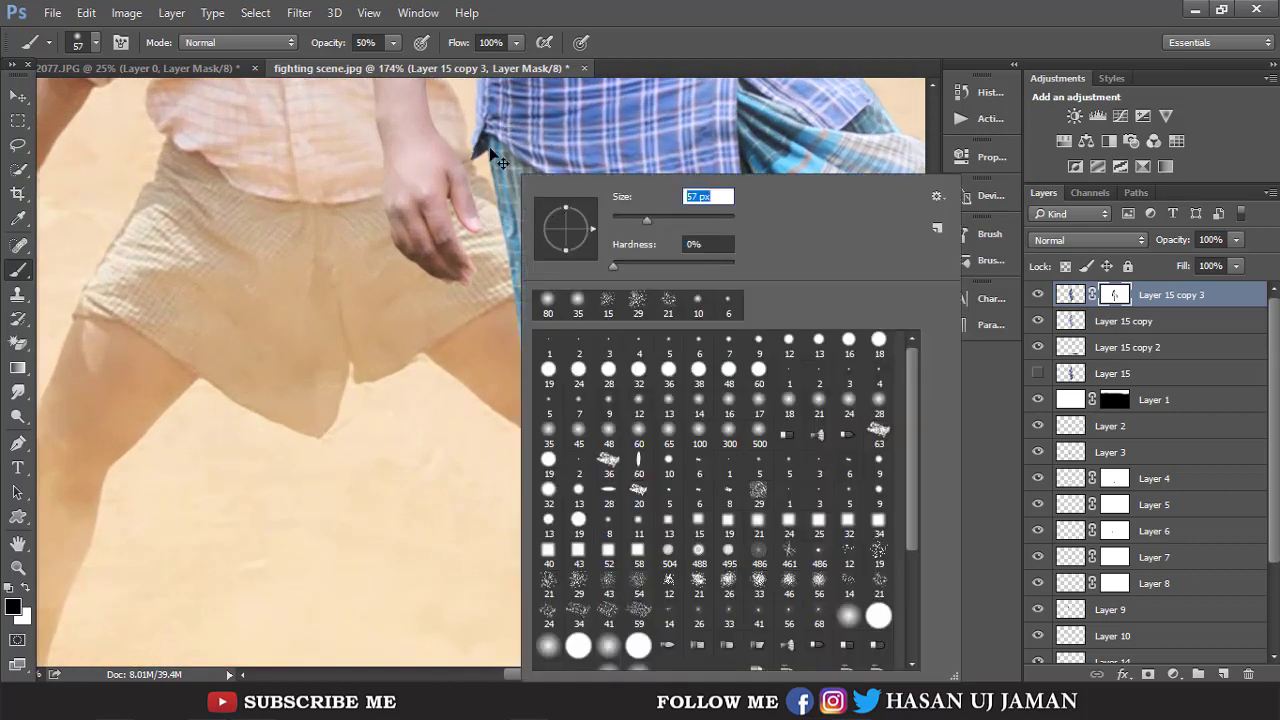
click(530, 164)
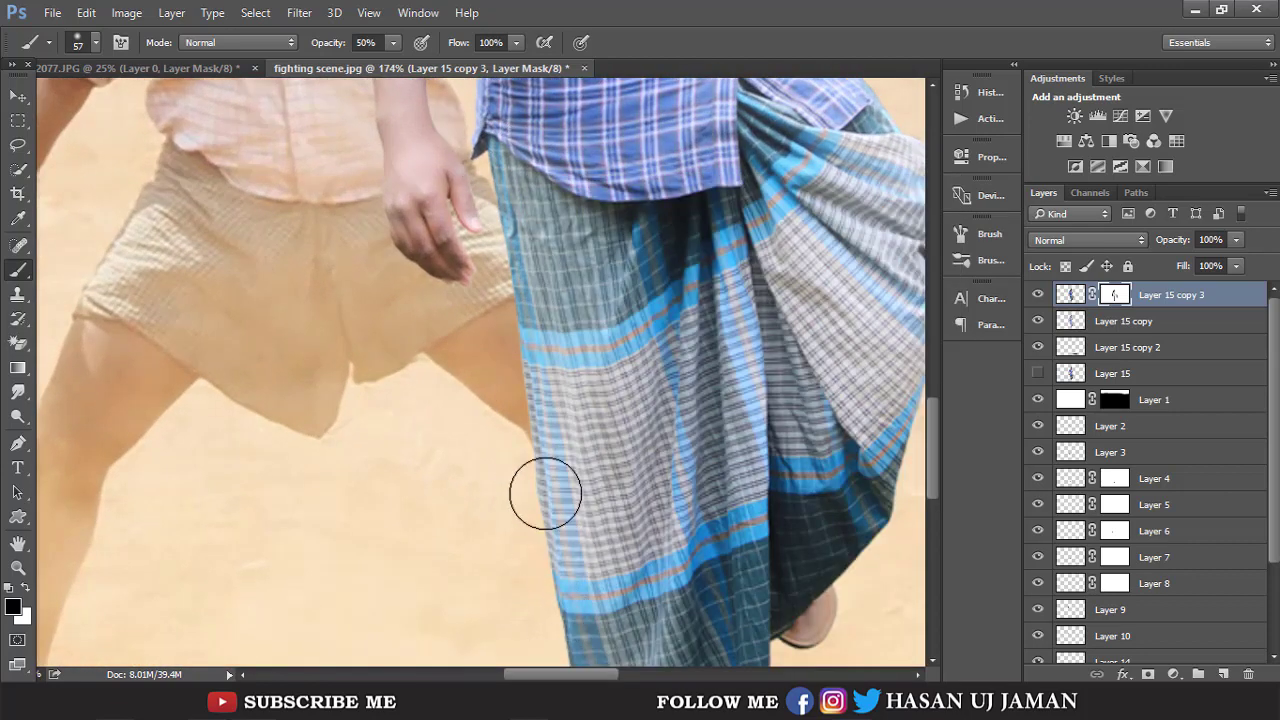
alt+click(646, 451)
ctrl+click(676, 487)
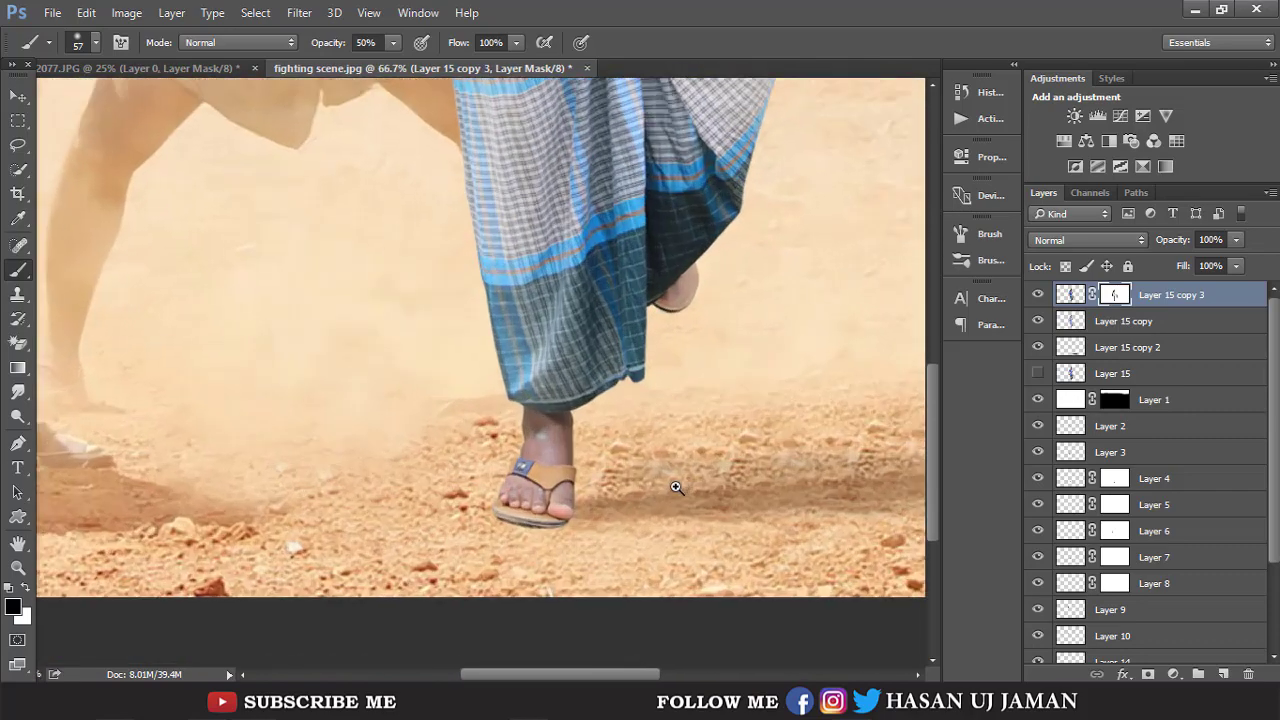
ctrl+click(676, 487)
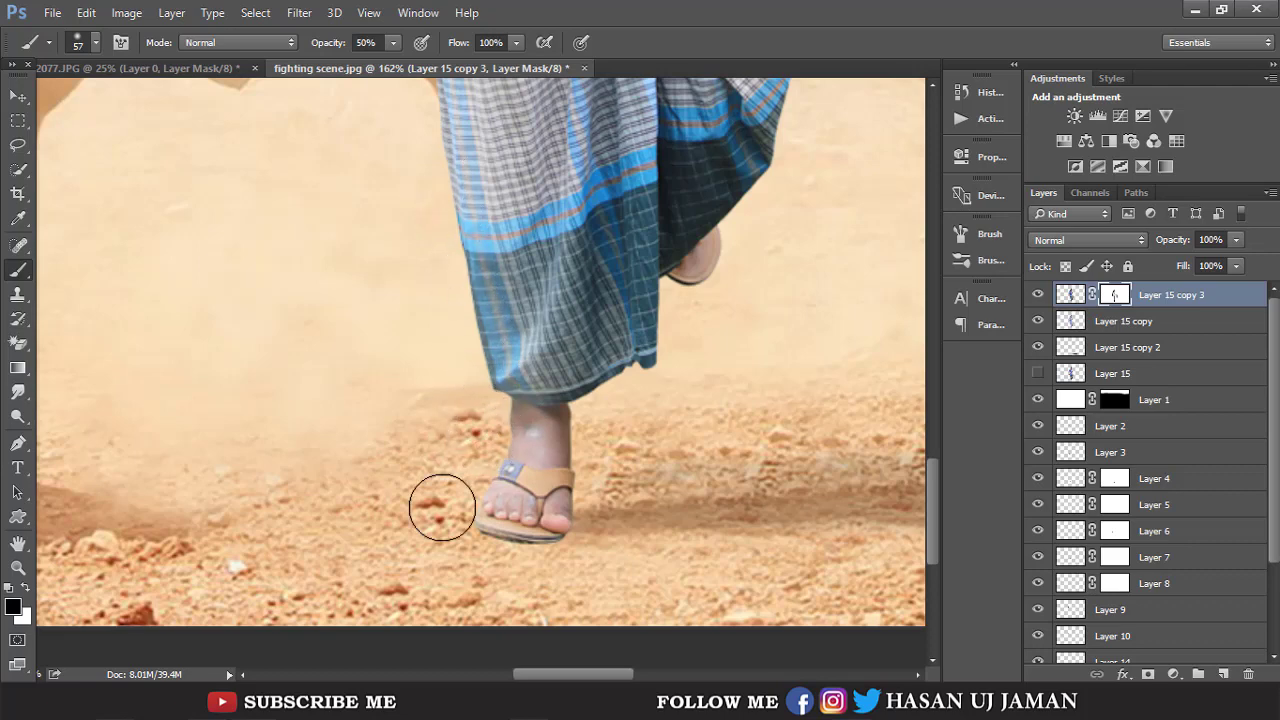
key(ctrl+minus)
key(ctrl+minus)
key(ctrl+minus)
key(ctrl+minus)
key(ctrl+minus)
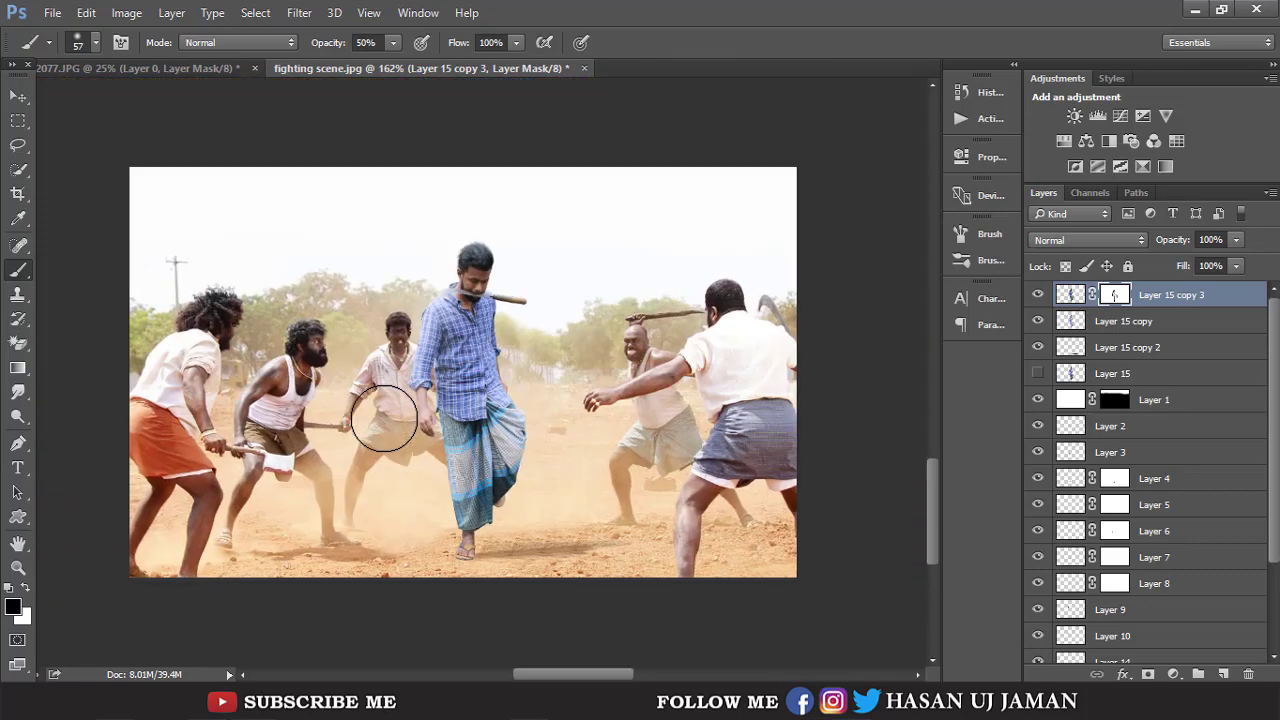
key(ctrl+minus)
key(ctrl+plus)
key(ctrl+plus)
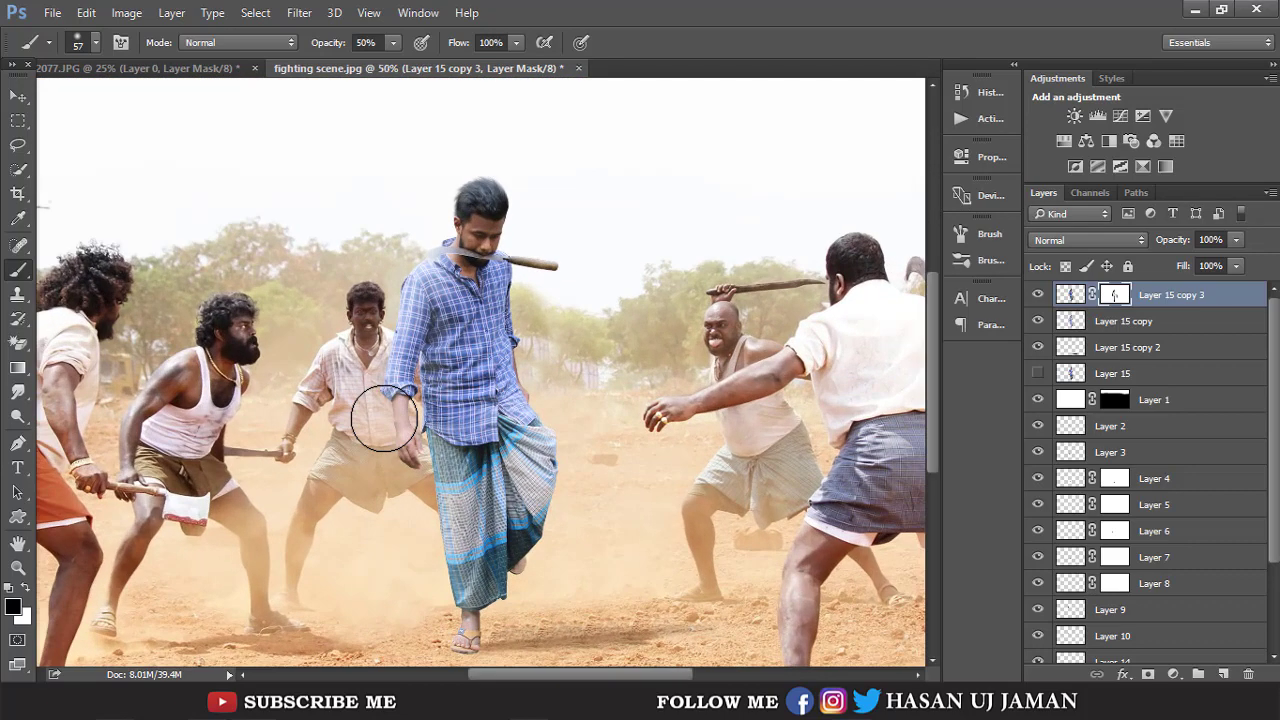
key(ctrl+minus)
key(ctrl+minus)
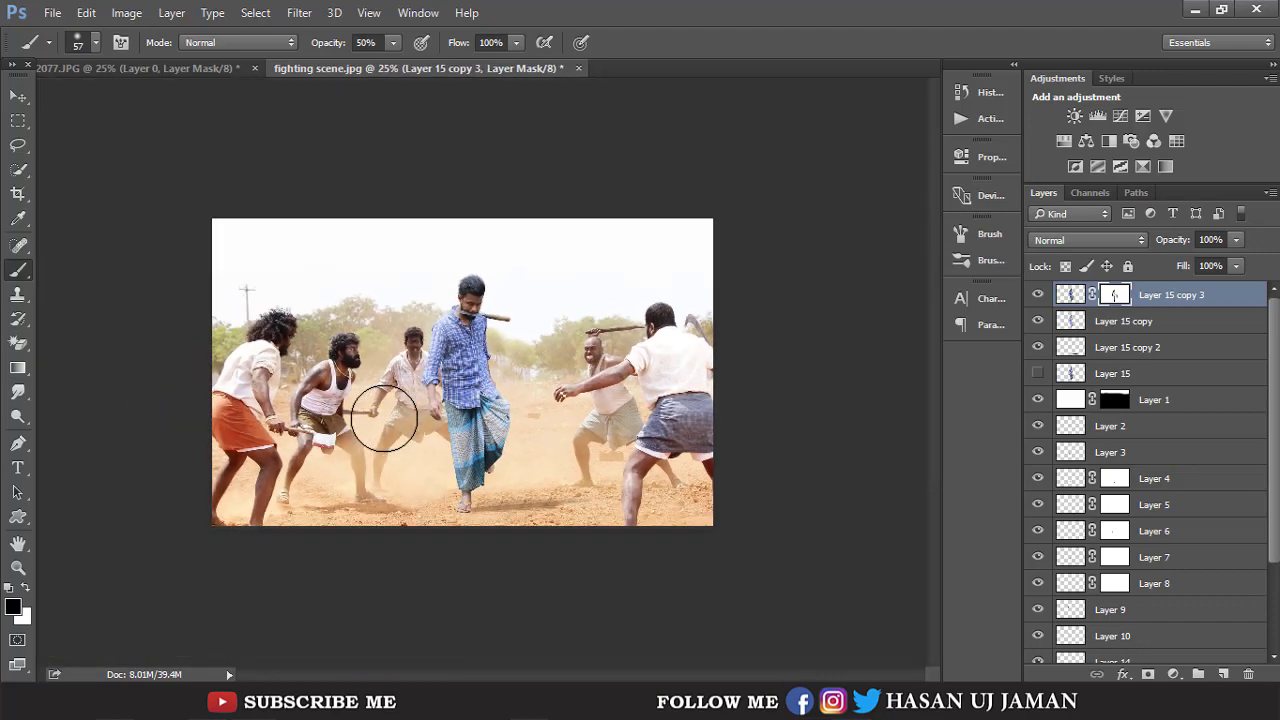
key(ctrl+plus)
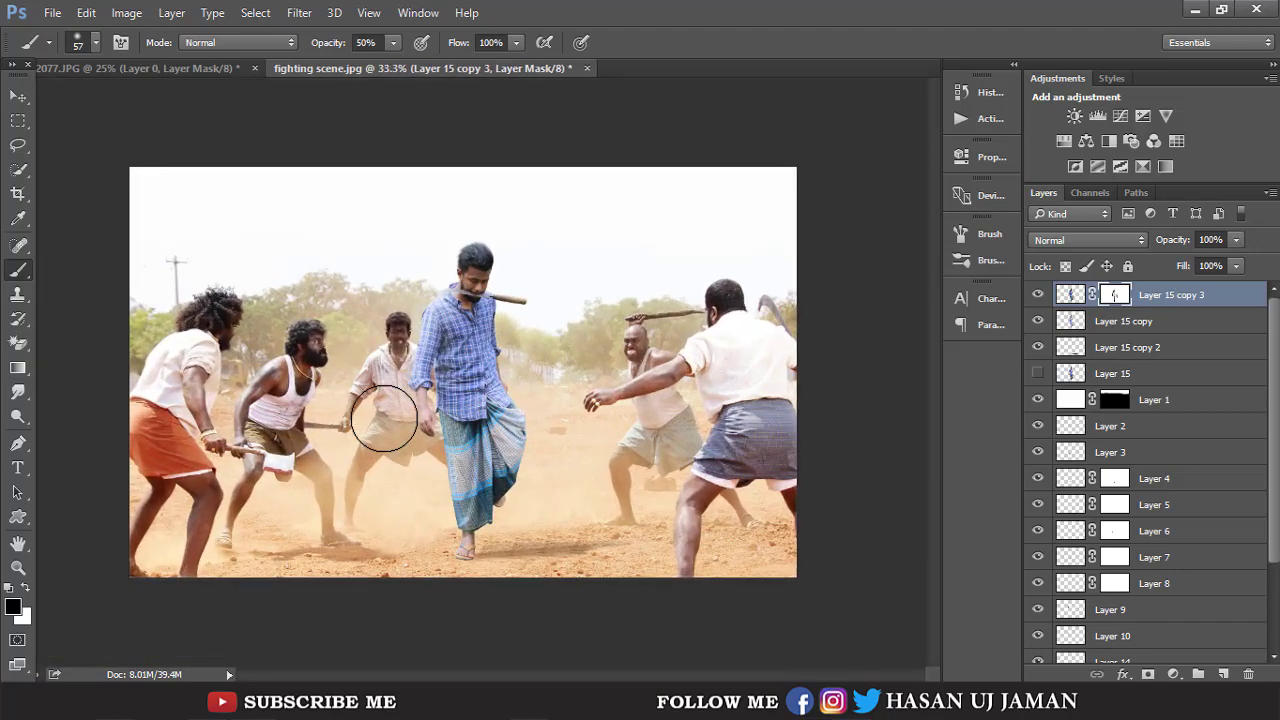
key(ctrl+plus)
Zoom in on the man's head and shirt and target Layer 15 copy 3's pixels, not its mask.
key(ctrl+minus)
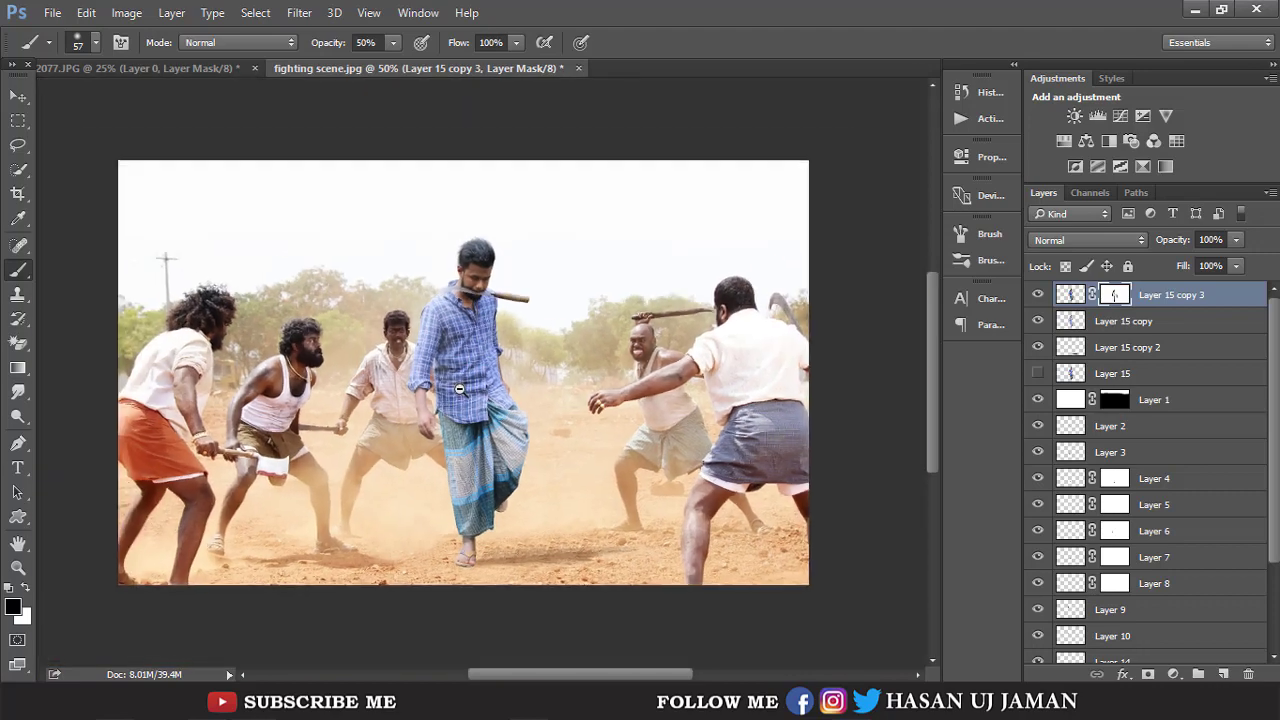
key(ctrl+plus)
click(566, 321)
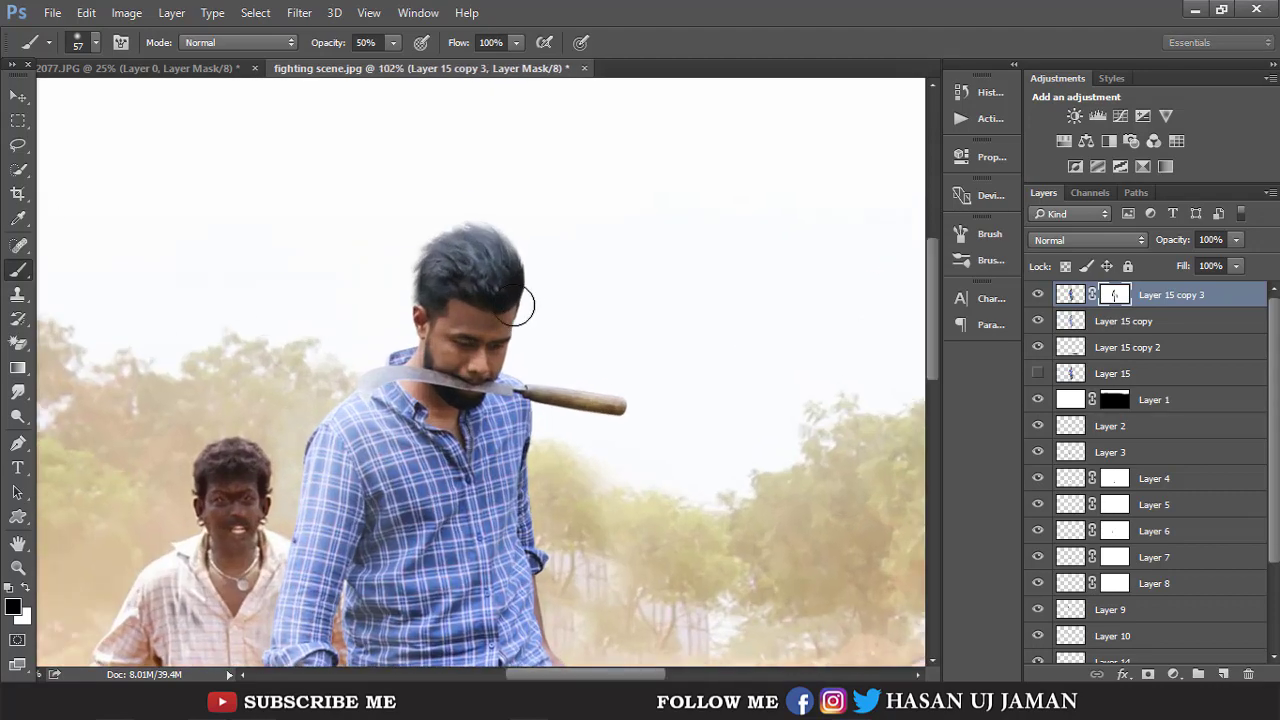
click(1070, 295)
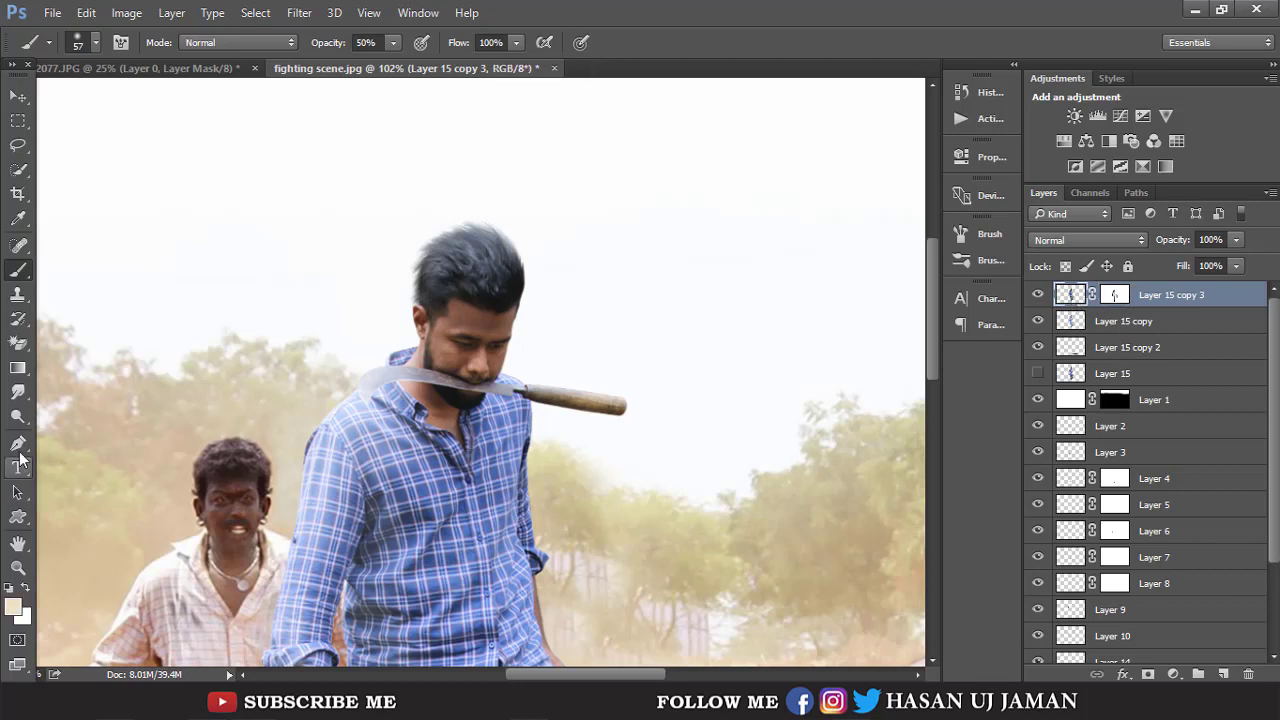
Darken the man's hair with the Burn Tool at Midtones, 14% exposure.
click(18, 392)
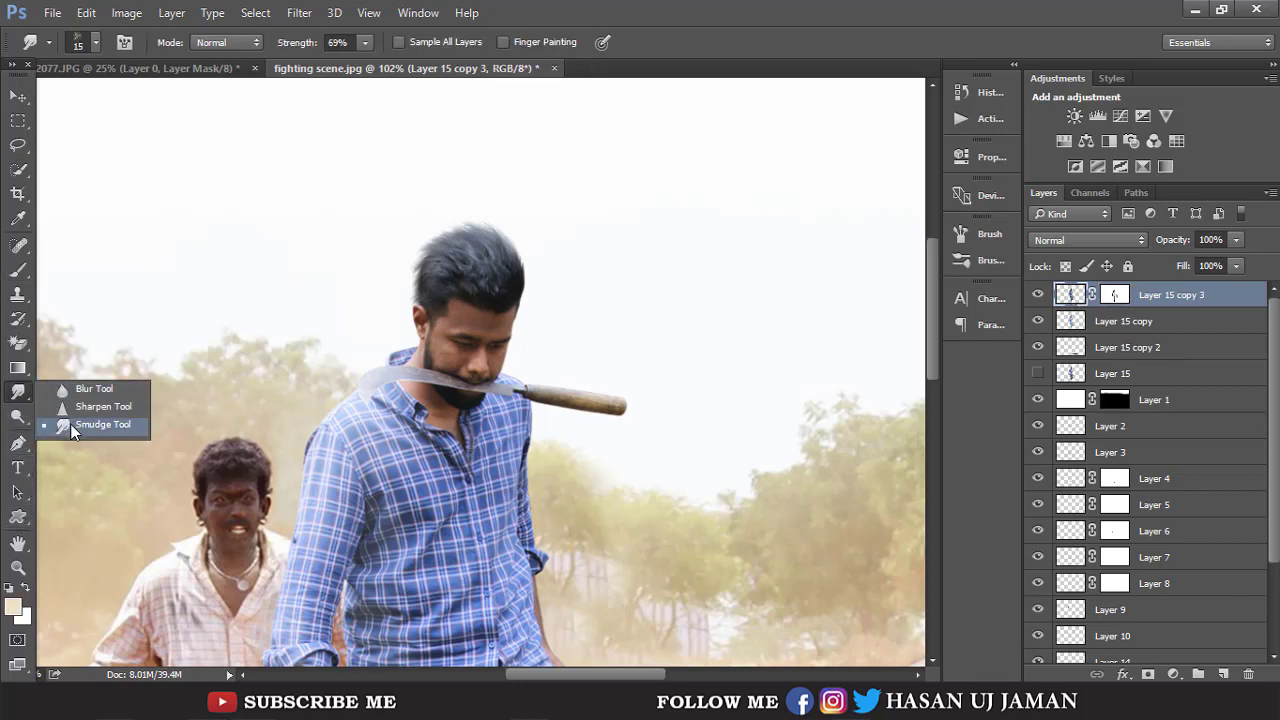
click(72, 428)
click(18, 416)
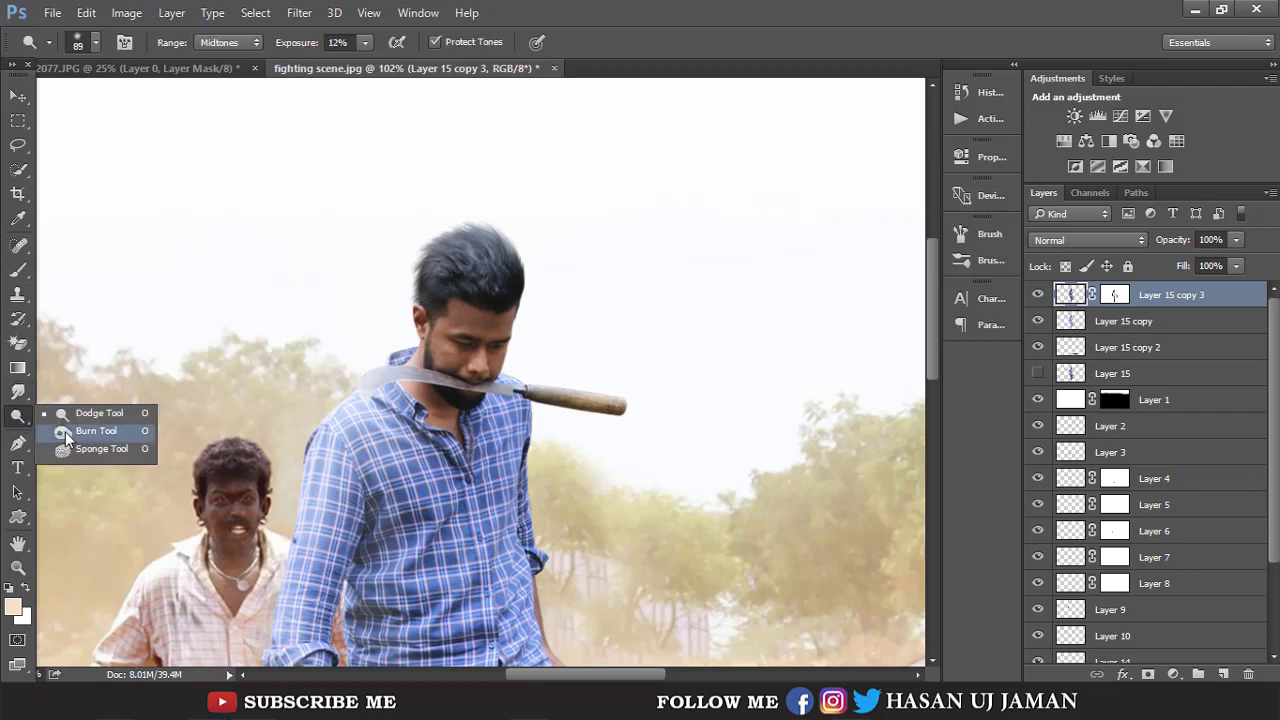
click(92, 413)
drag(466, 283, 491, 294)
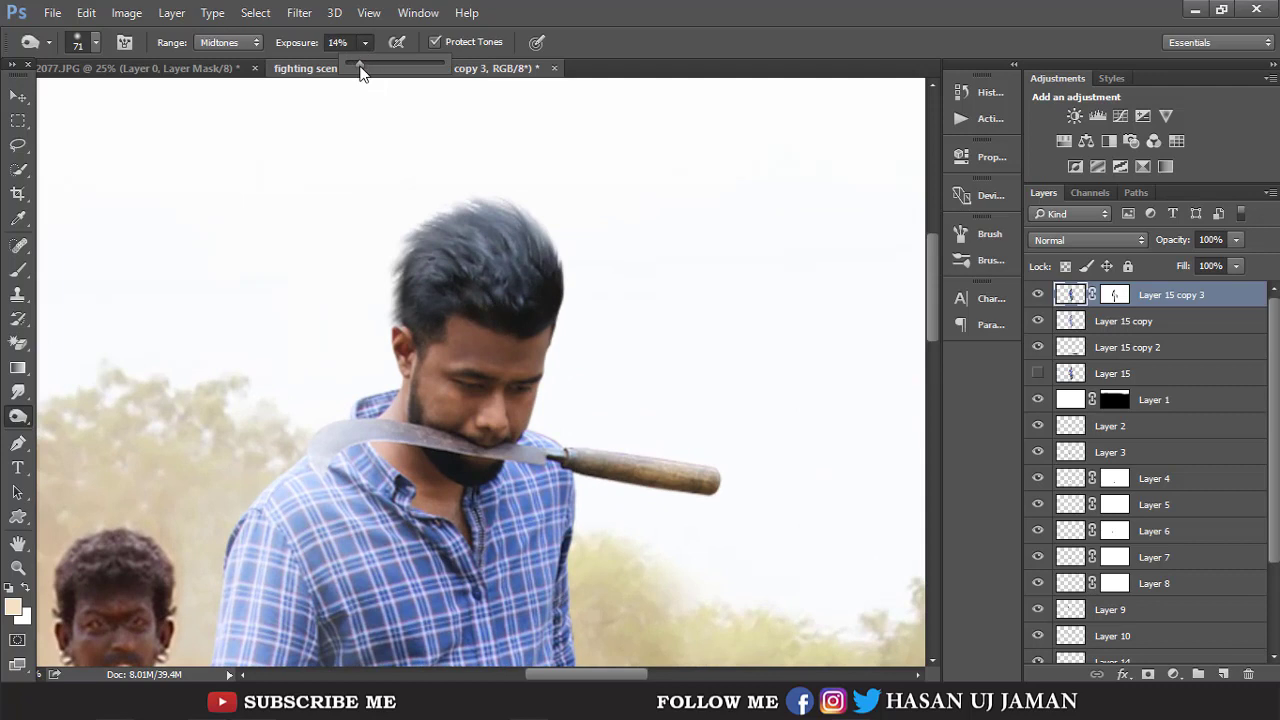
mouse_move(486, 257)
mouse_down()
mouse_move(416, 285)
mouse_move(538, 285)
mouse_up()
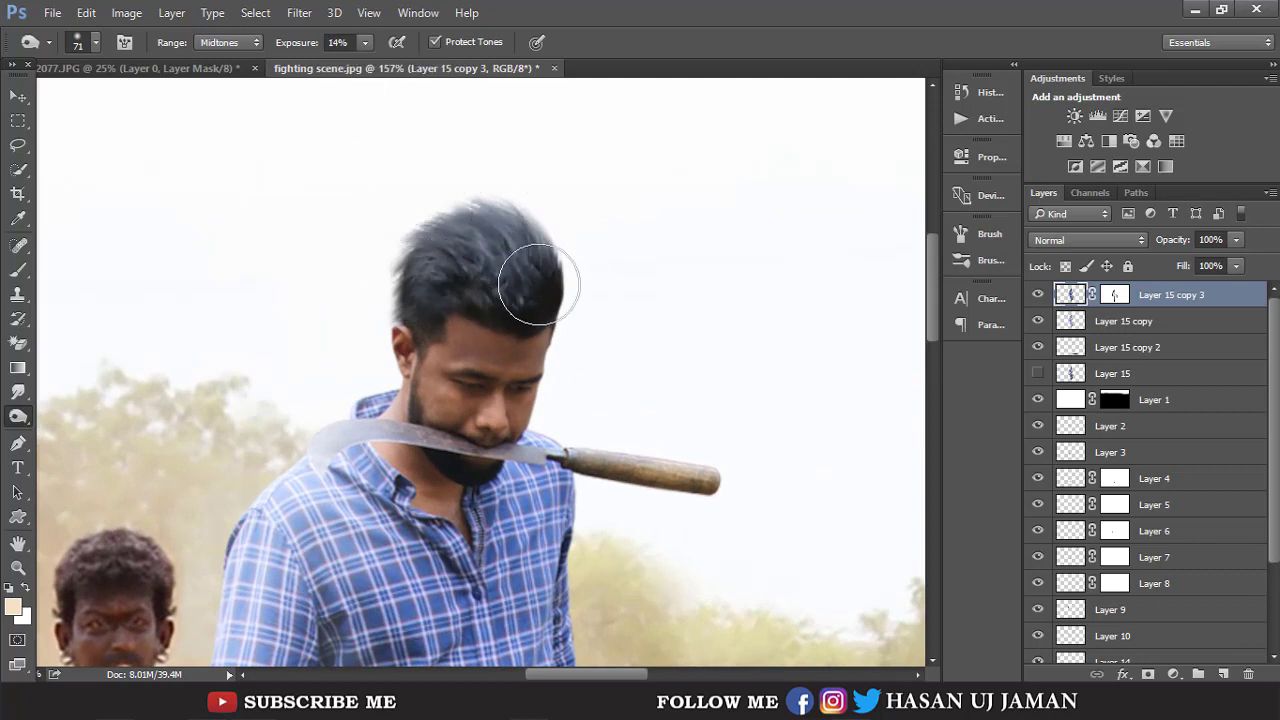
Burn the folds of the blue checked shirt darker.
scroll(500, 300, down, 3)
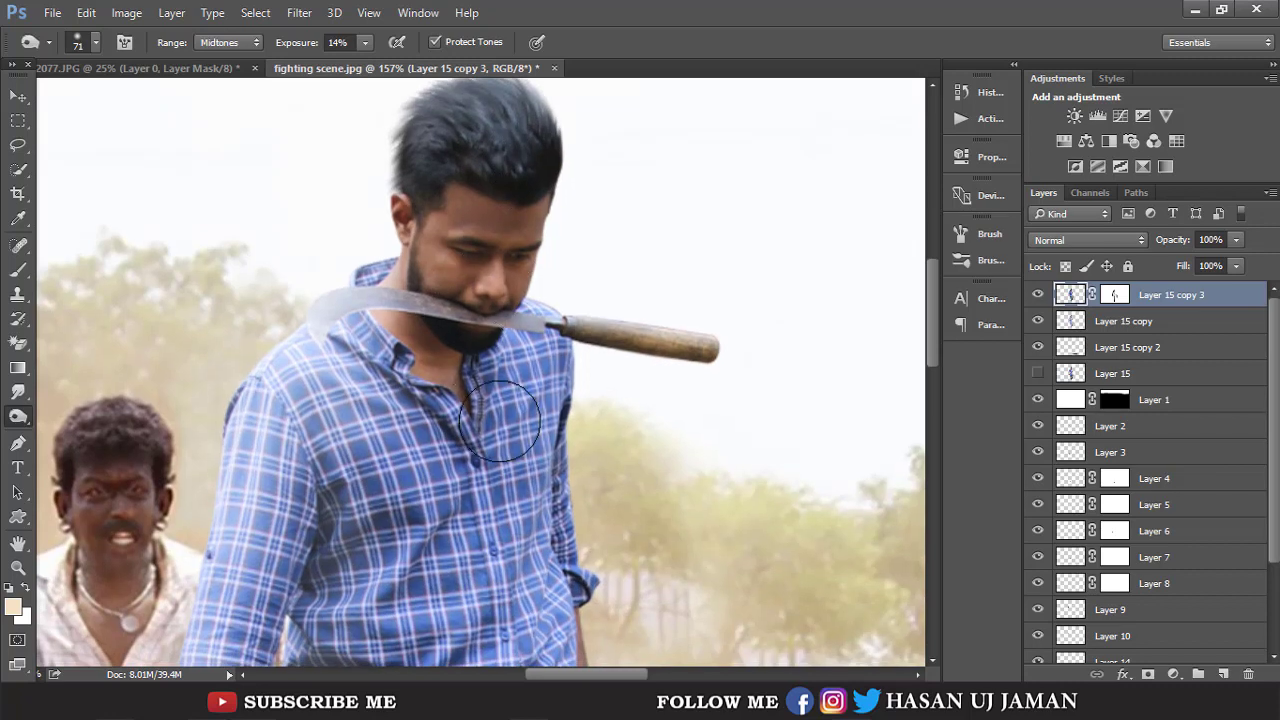
mouse_move(500, 422)
mouse_down()
mouse_move(460, 325)
mouse_move(525, 350)
mouse_move(500, 437)
mouse_up()
scroll(500, 437, down, 1)
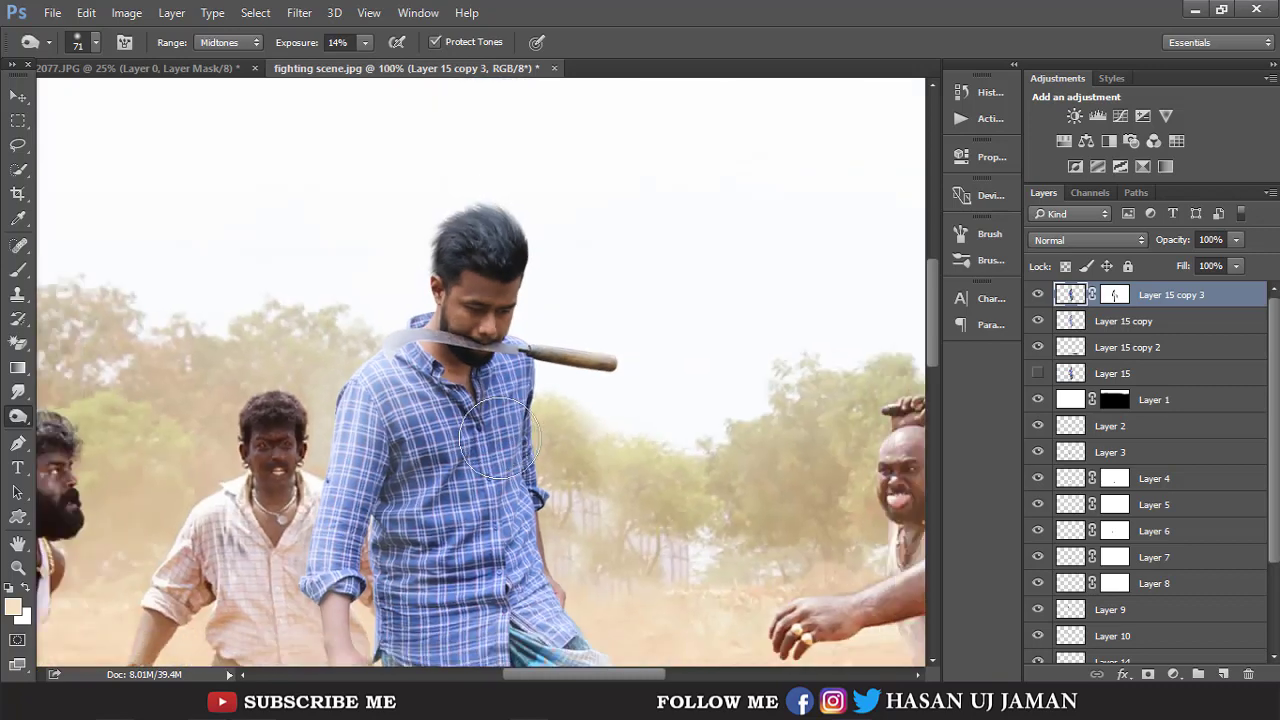
scroll(500, 437, down, 1)
scroll(500, 437, down, 1)
scroll(500, 437, down, 1)
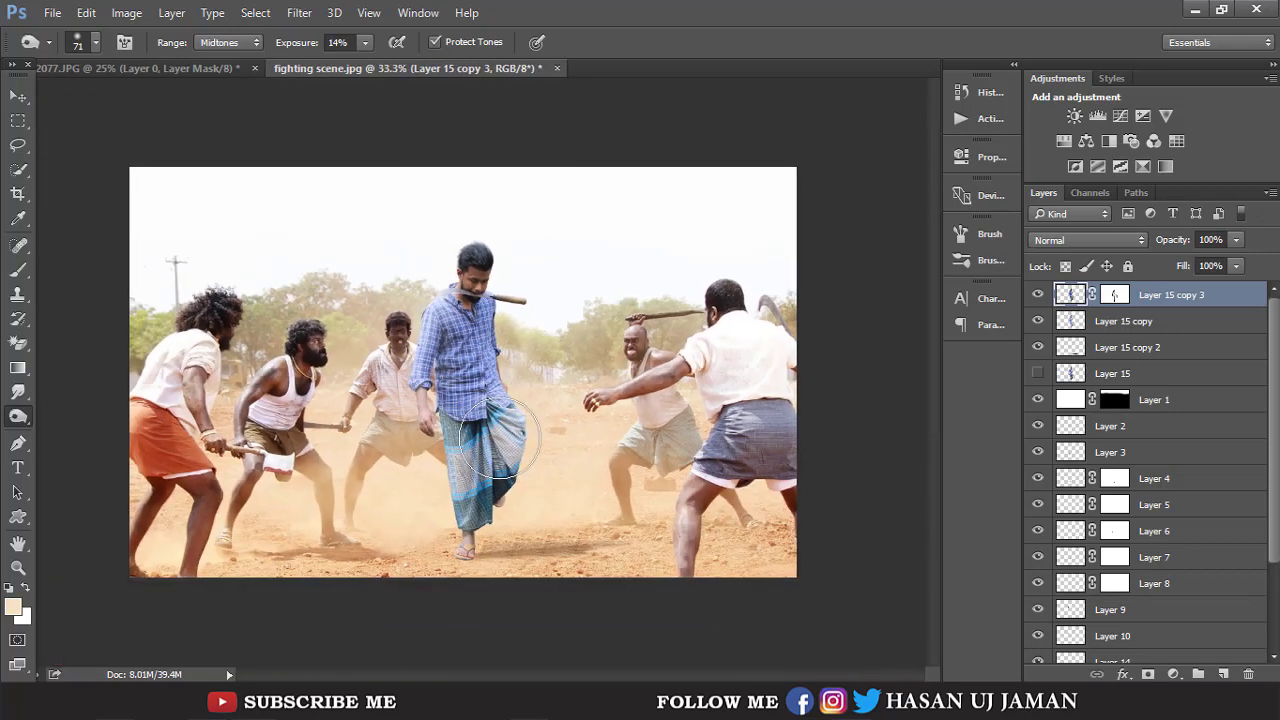
scroll(500, 437, up, 1)
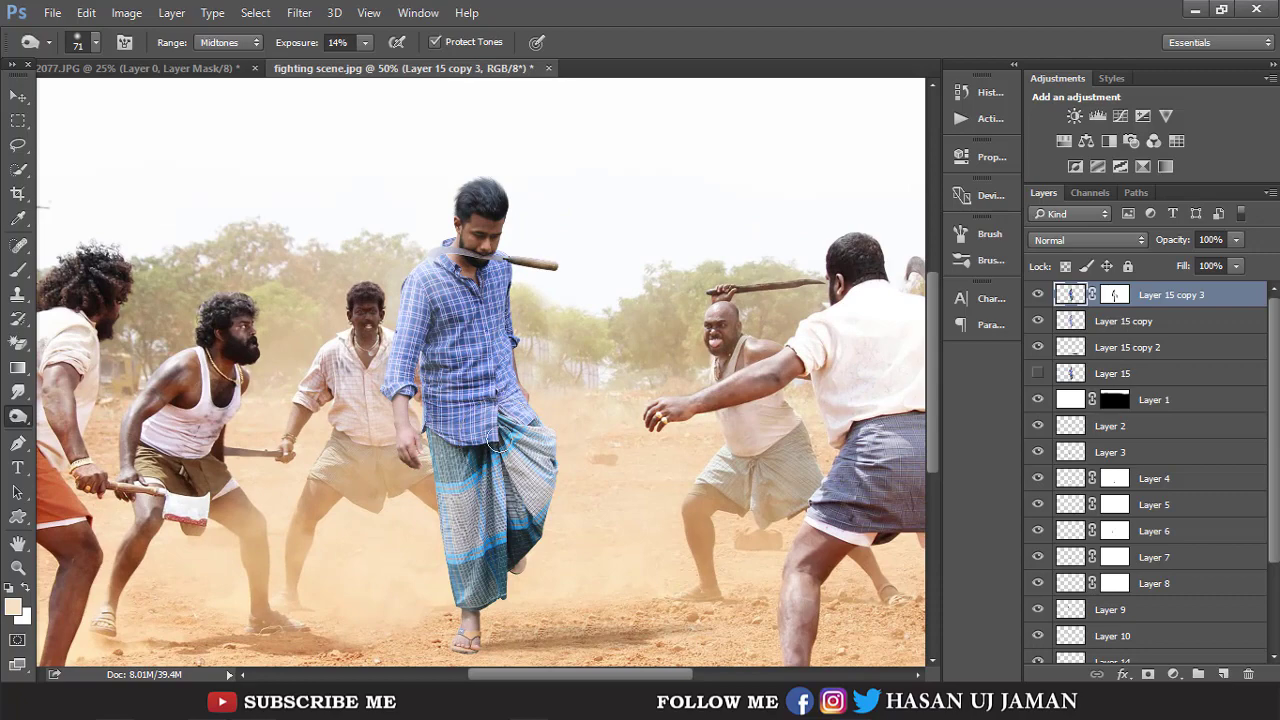
scroll(494, 232, up, 1)
scroll(494, 232, up, 2)
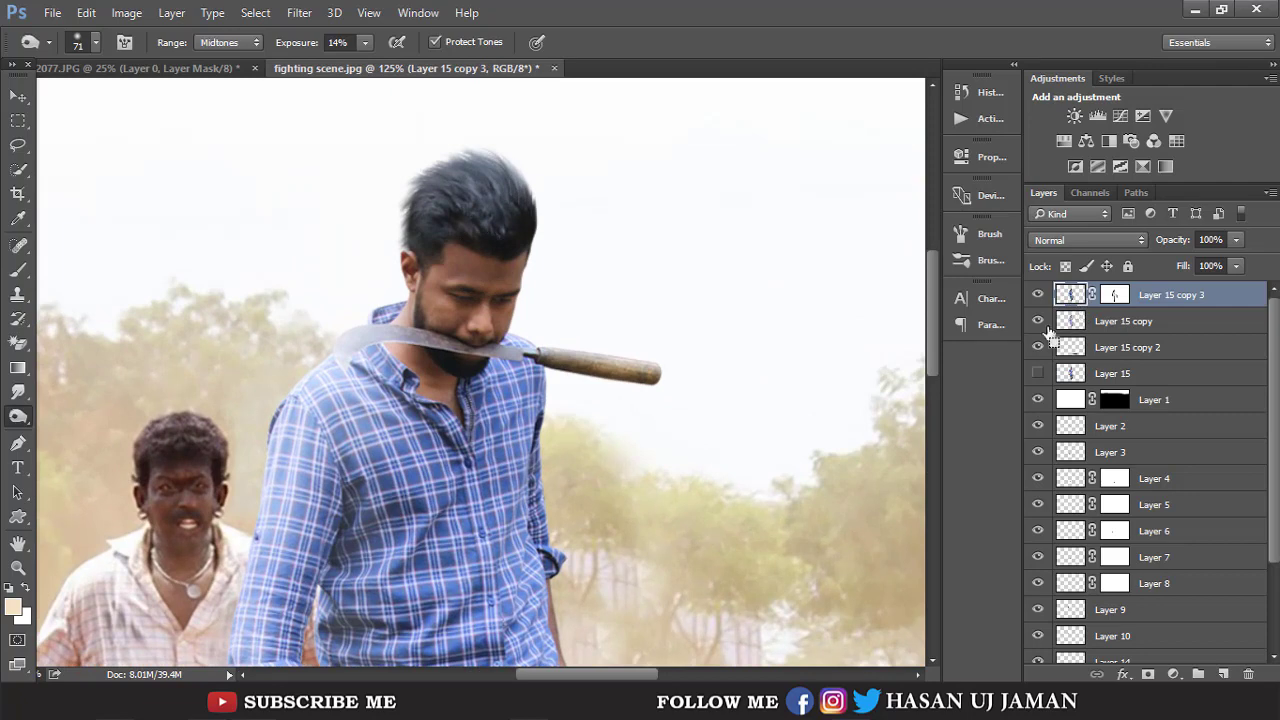
scroll(685, 381, down, 1)
scroll(628, 383, down, 1)
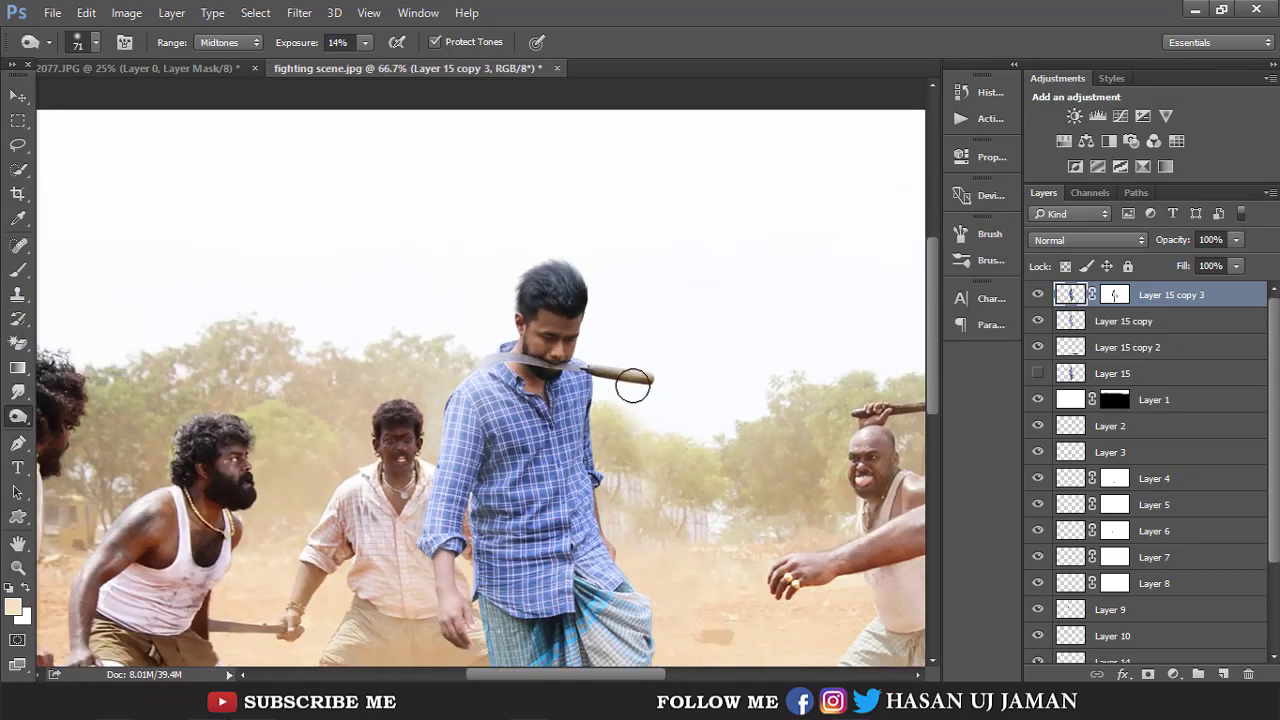
Add a new layer above the man and choose a pale orange foreground colour.
click(1117, 294)
click(1224, 676)
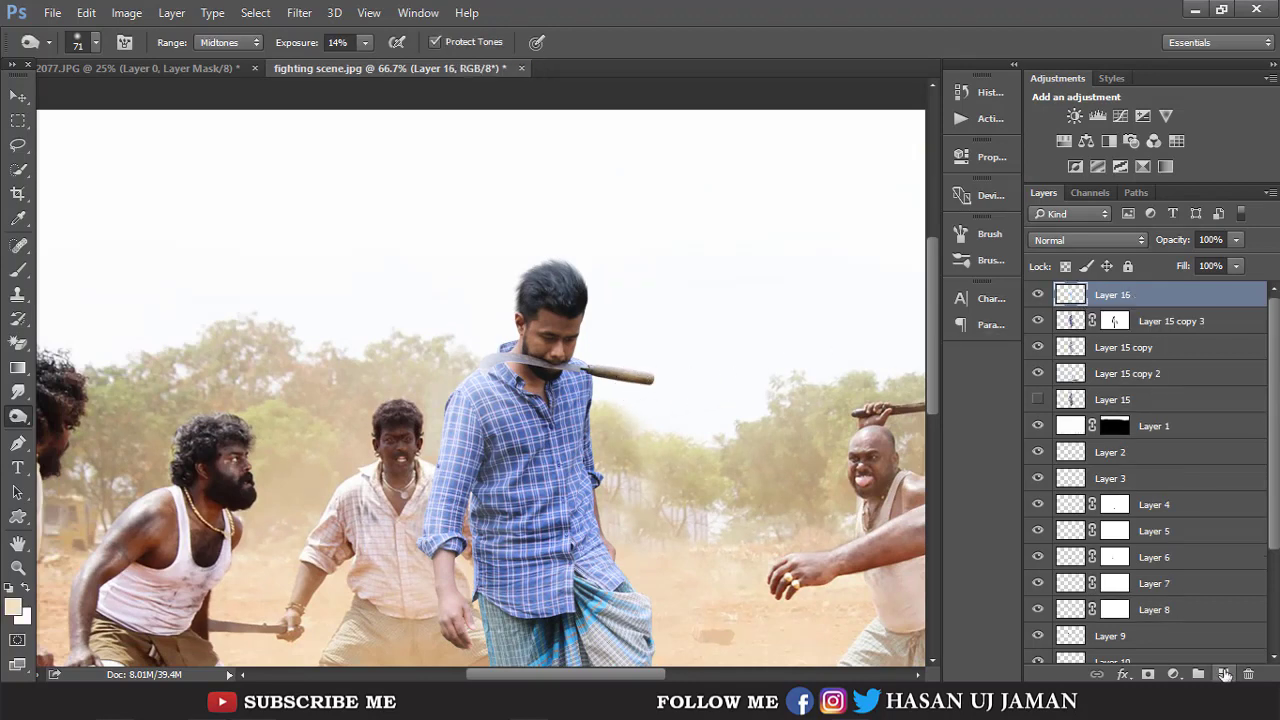
click(13, 607)
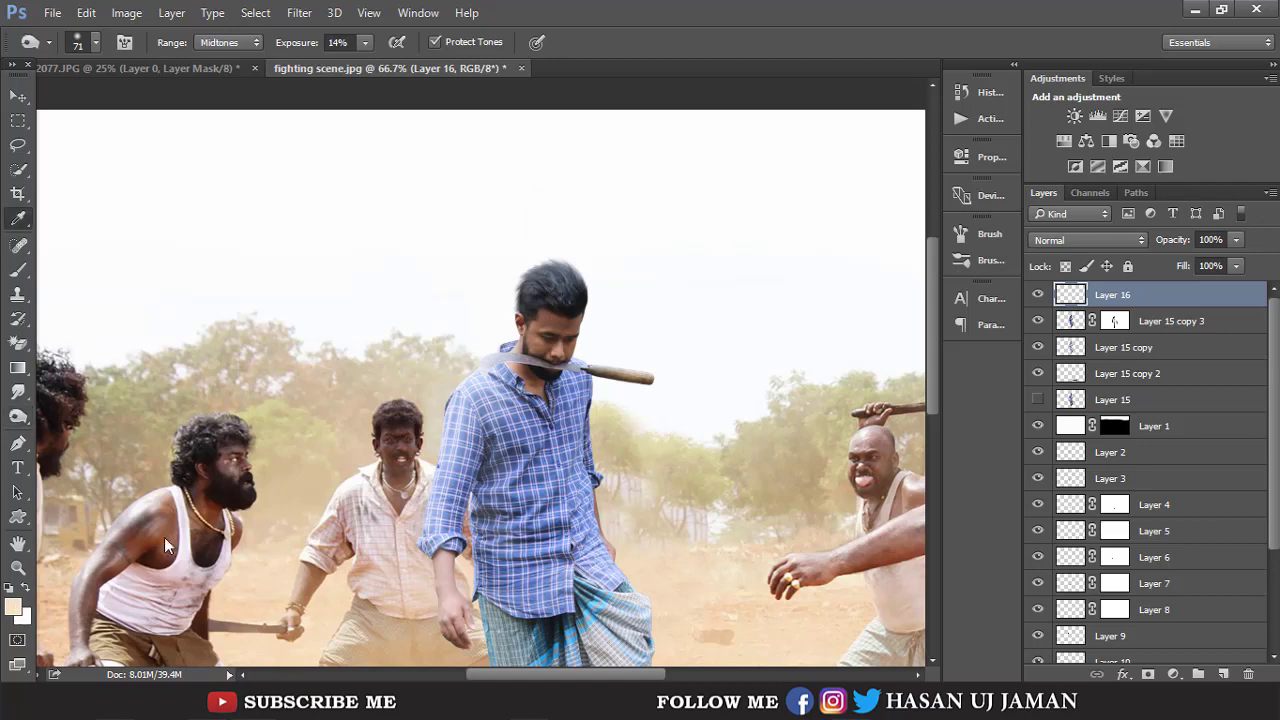
mouse_move(760, 271)
mouse_down()
mouse_move(770, 253)
mouse_move(742, 250)
mouse_up()
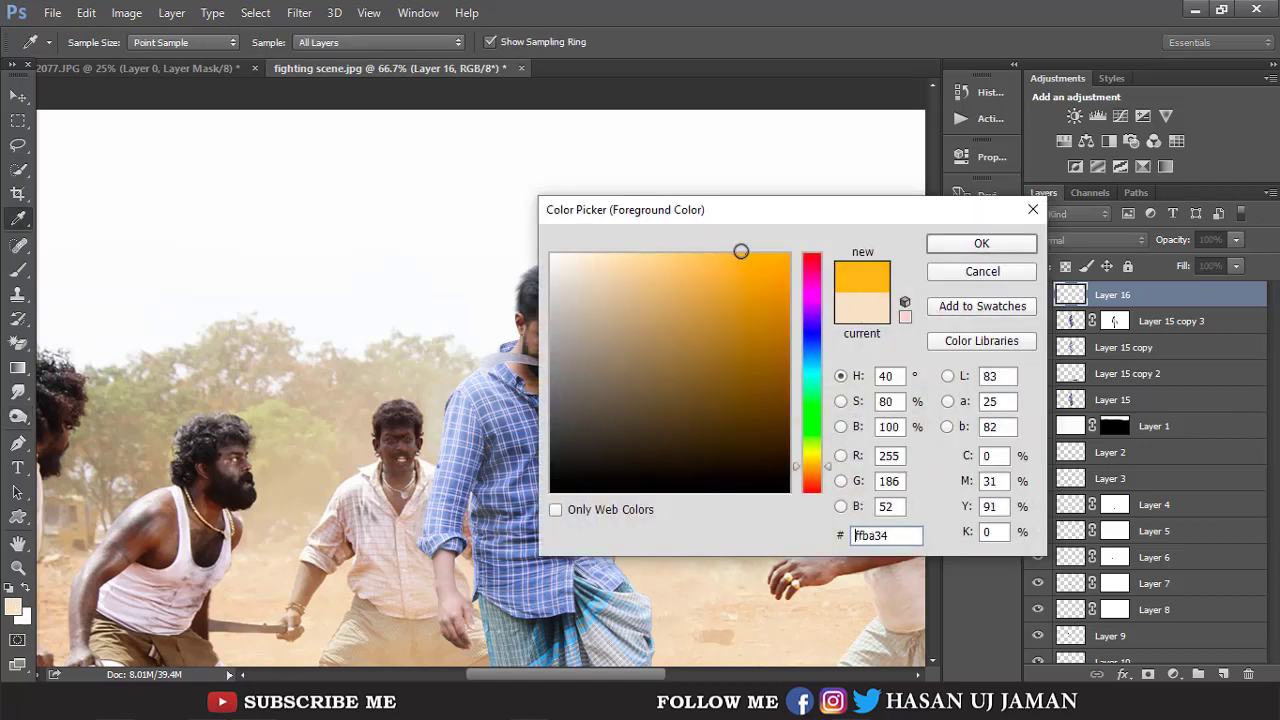
click(947, 244)
key(o)
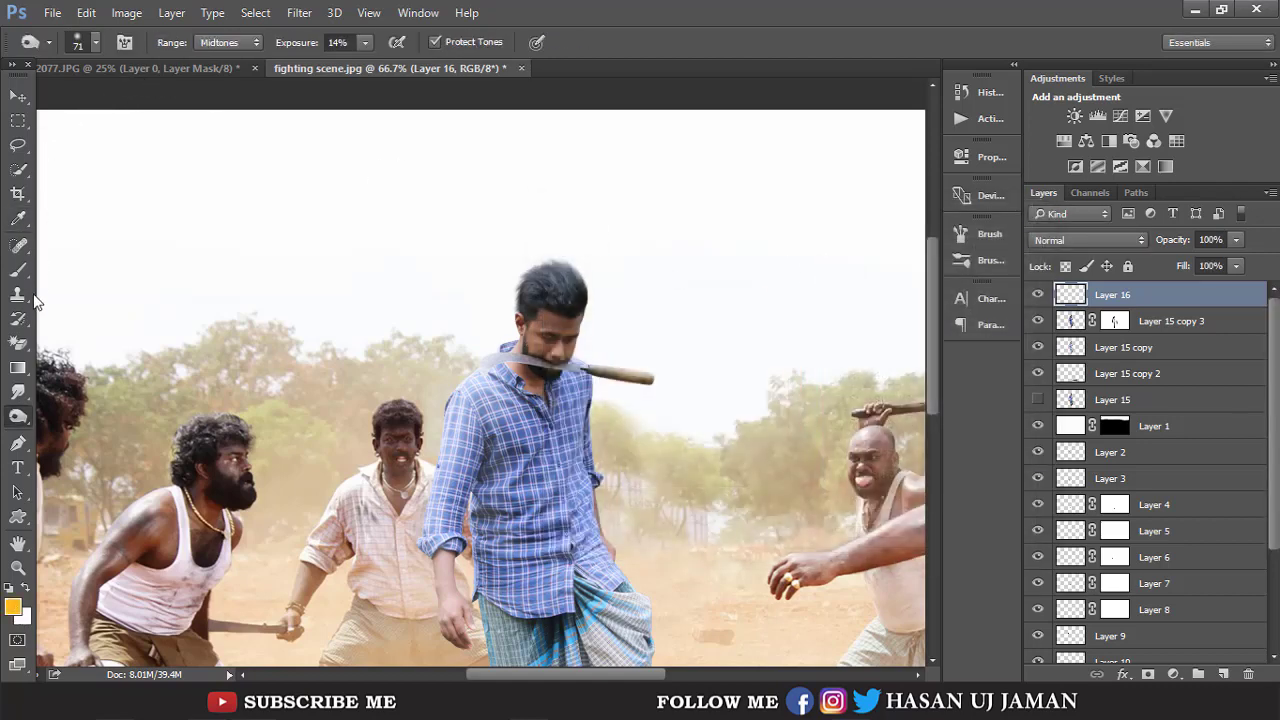
Dab a soft 160 px spot in the sky and set the layer to Luminosity blending.
click(17, 270)
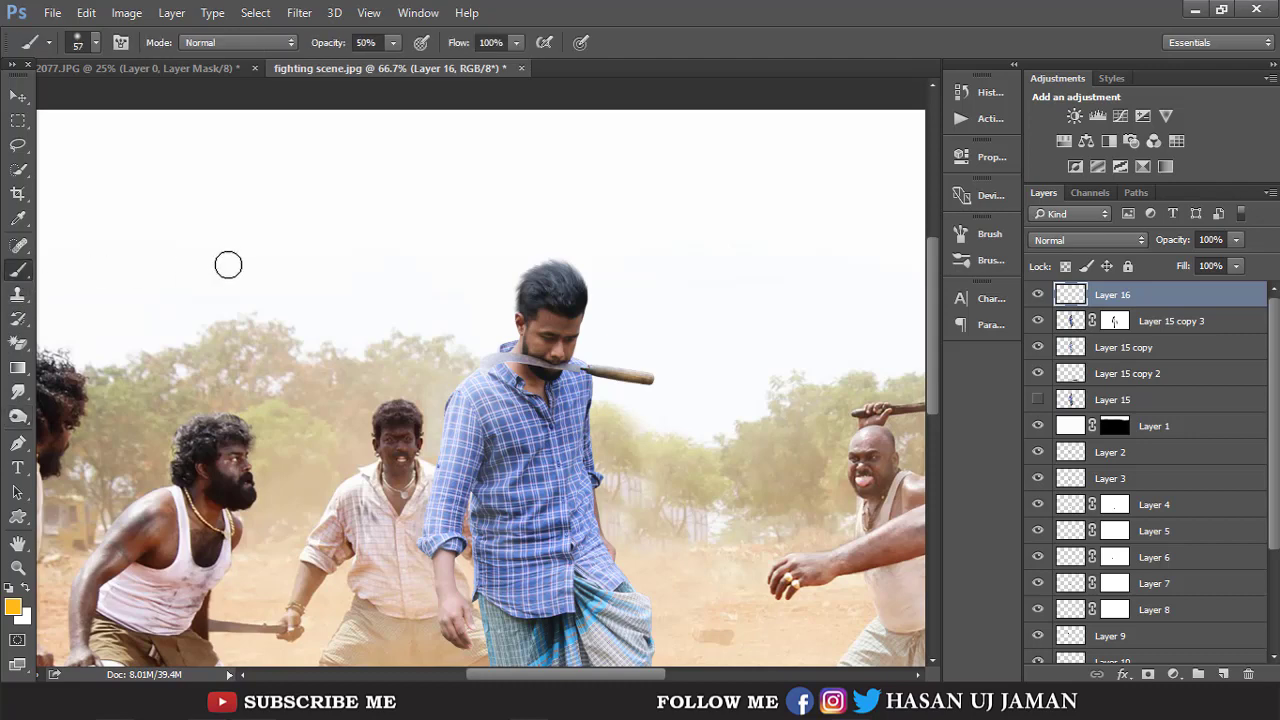
right_click(416, 283)
key(Return)
click(362, 243)
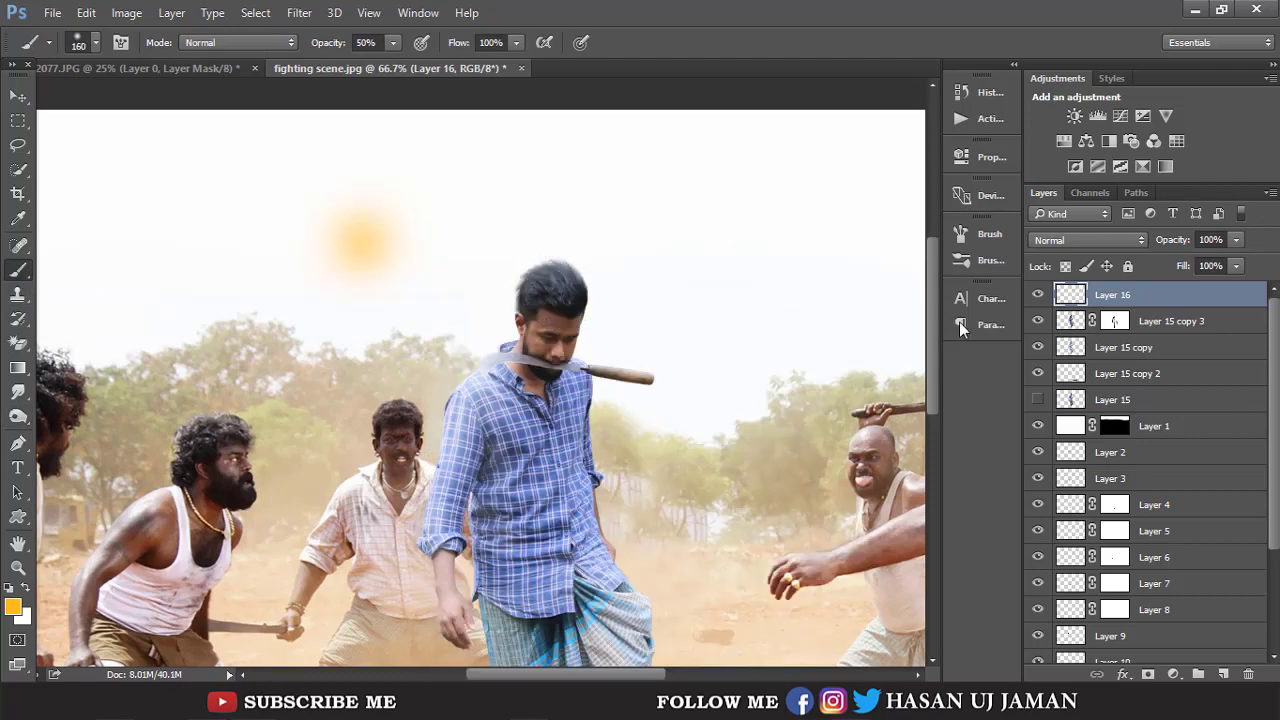
click(1076, 238)
click(1063, 608)
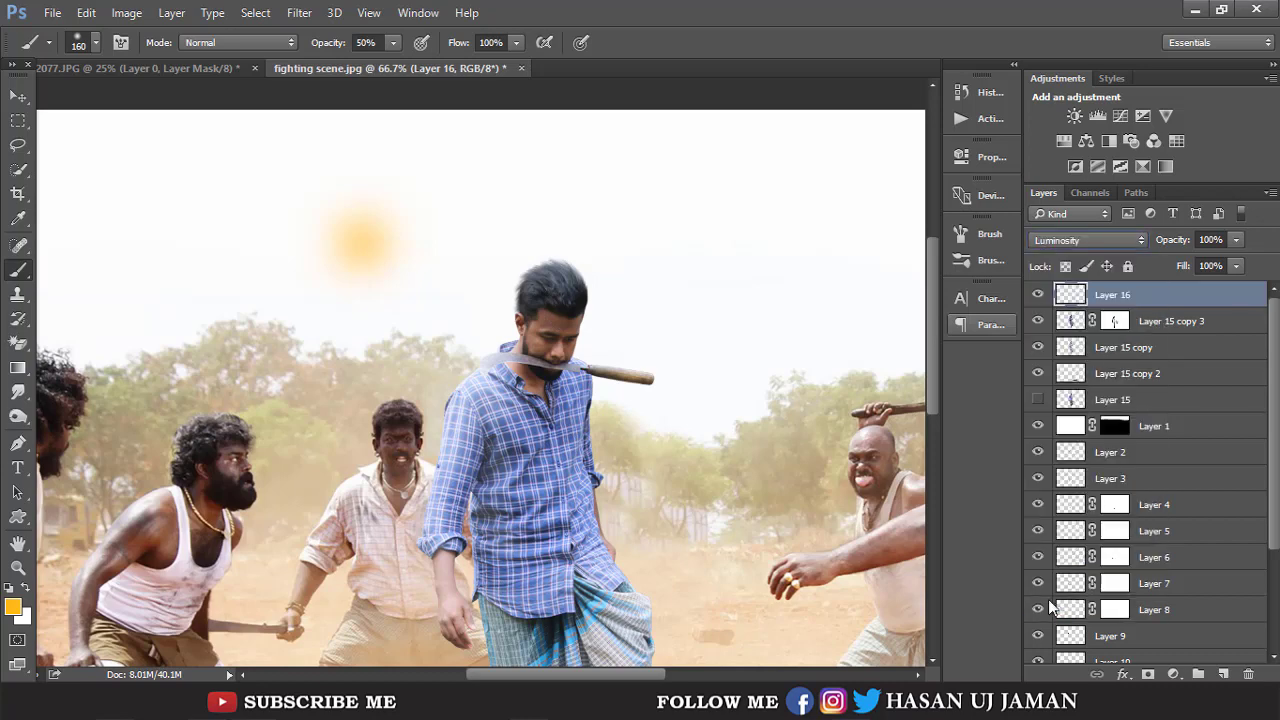
Enlarge the dab above the man's head, then delete Layer 16 entirely.
key(ctrl+t)
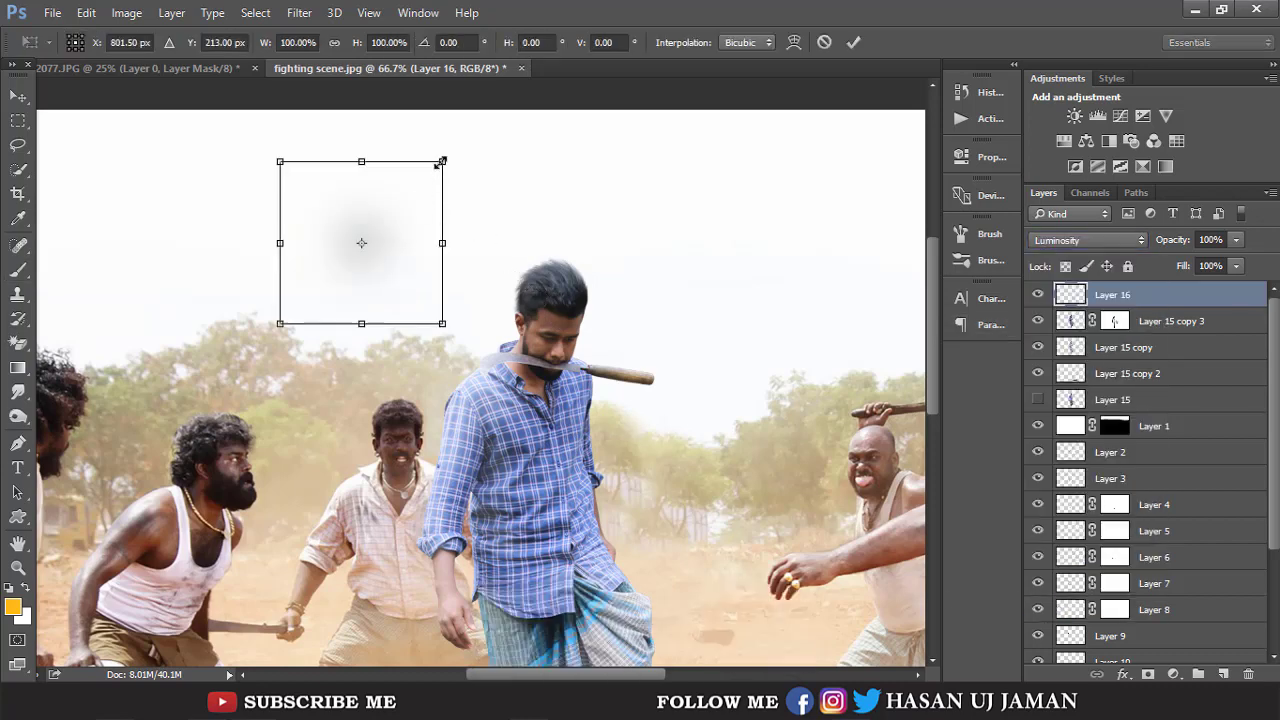
drag(441, 160, 566, 106)
mouse_move(471, 194)
mouse_down()
mouse_move(547, 238)
mouse_move(558, 228)
mouse_up()
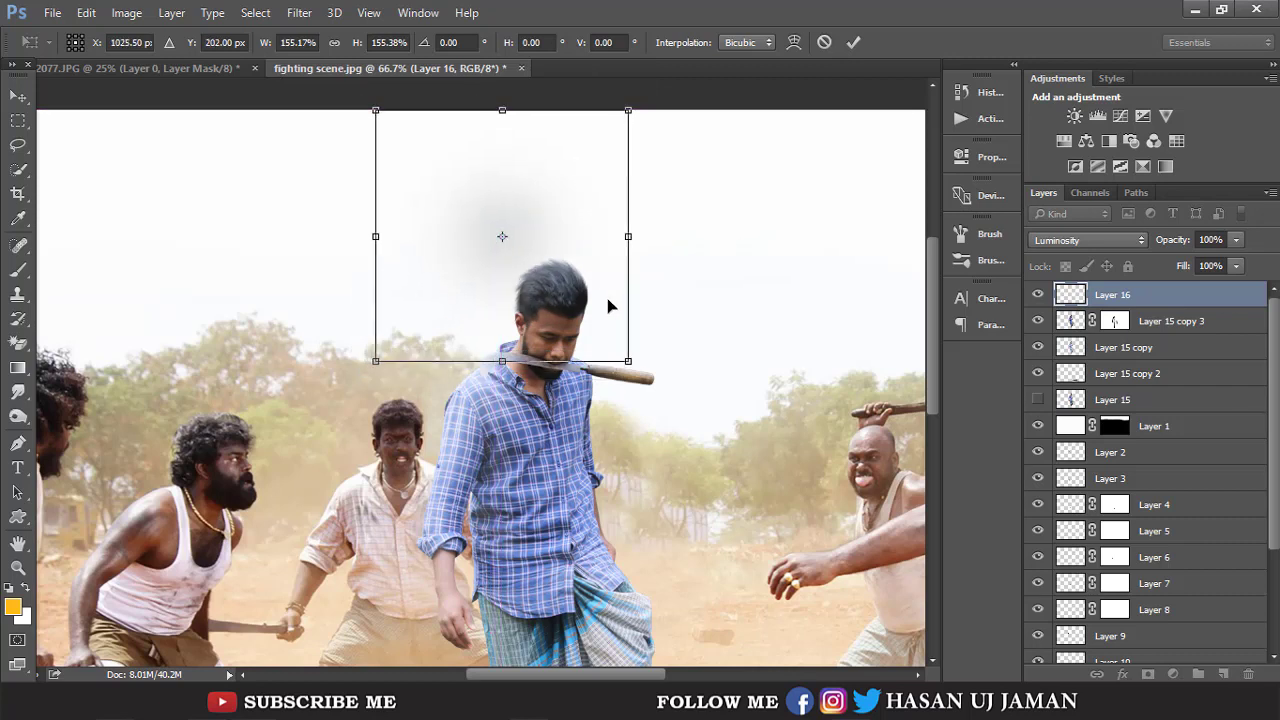
key(Return)
key(b)
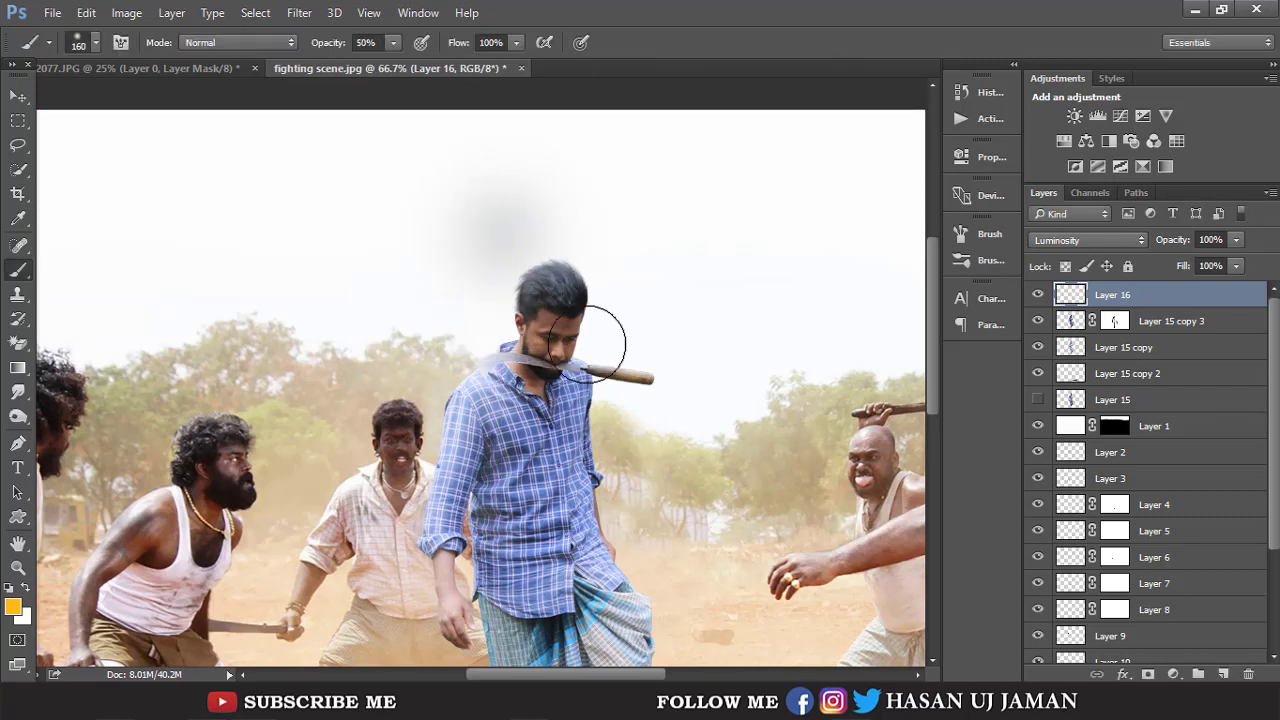
key(ctrl+z)
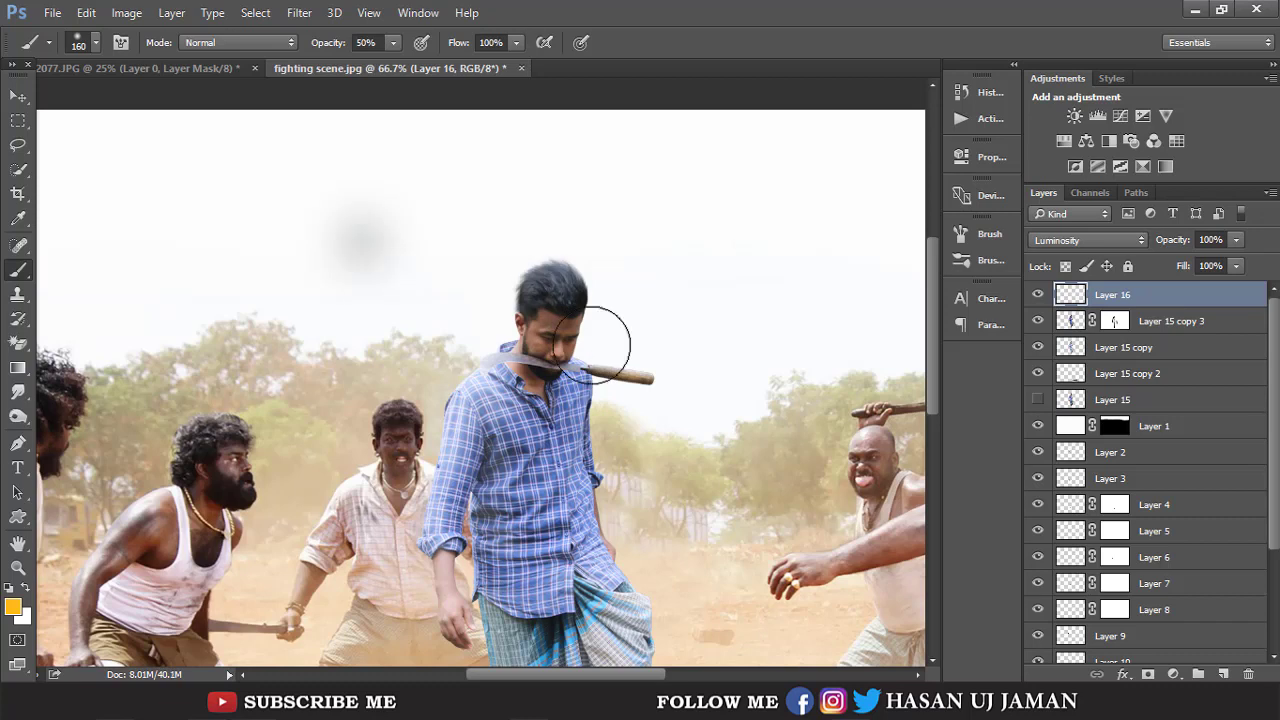
click(1250, 674)
click(562, 279)
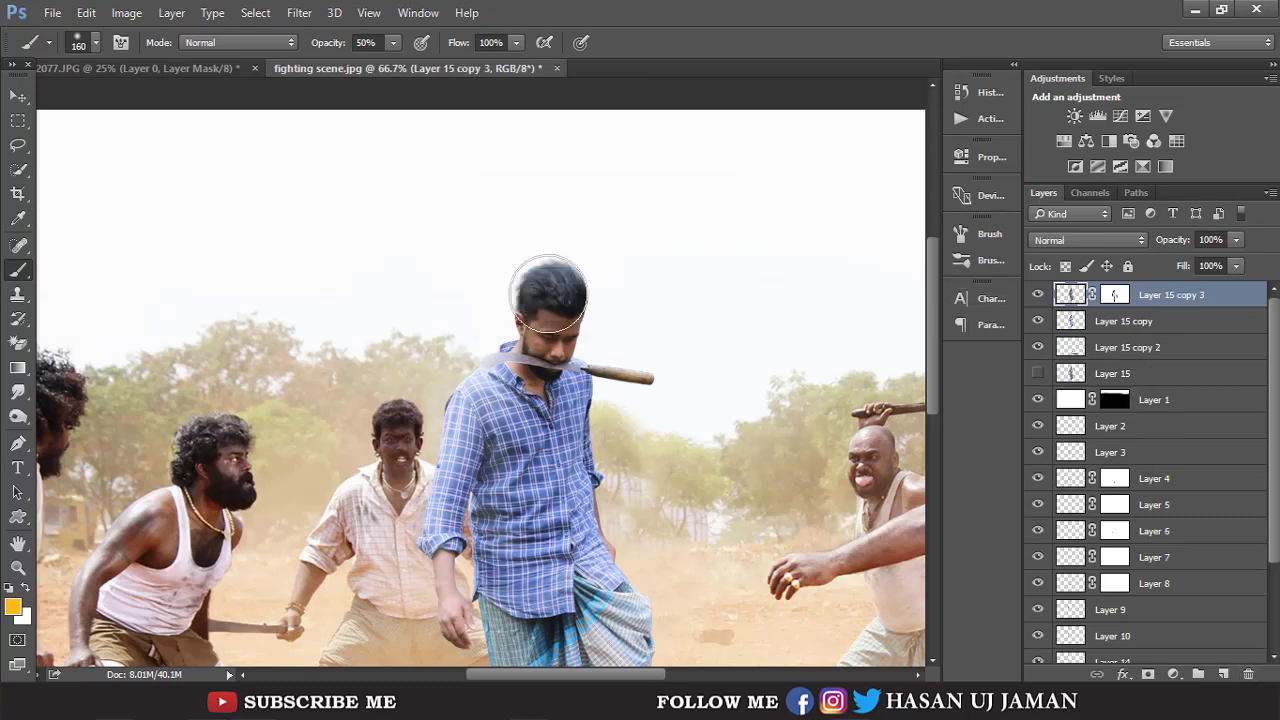
Add a new layer above the man with white as the foreground colour.
click(1224, 676)
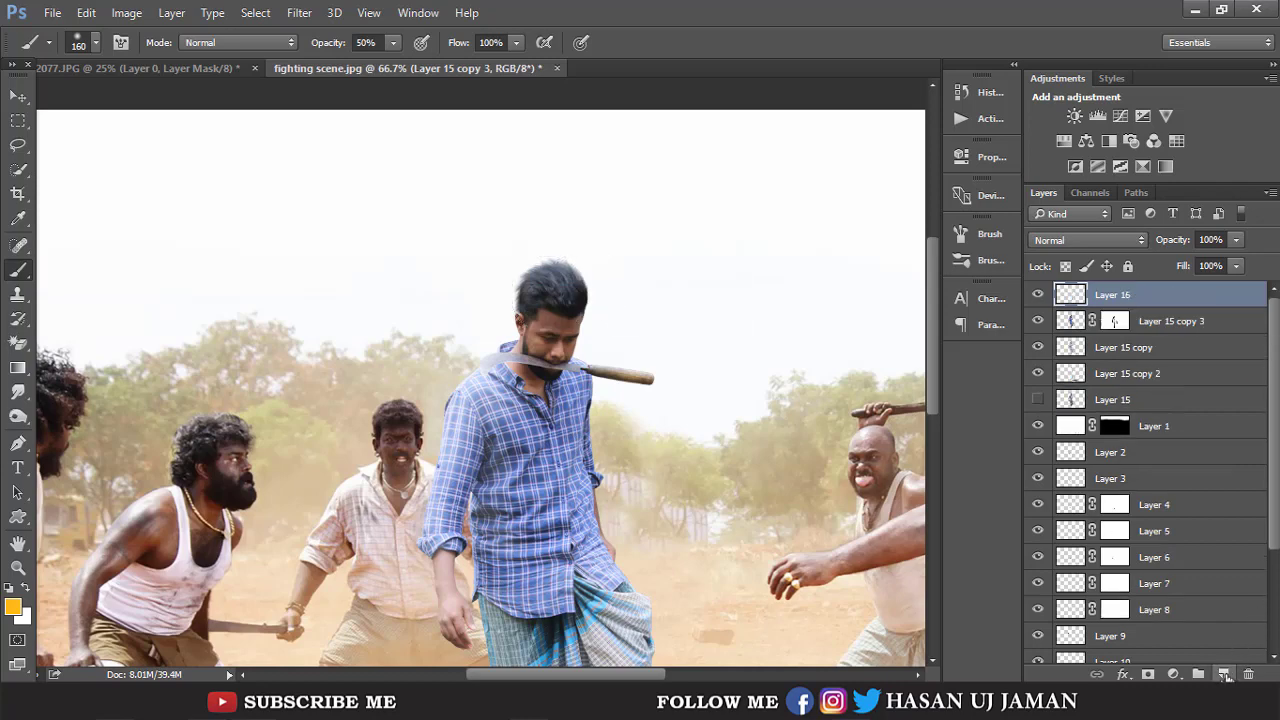
click(13, 610)
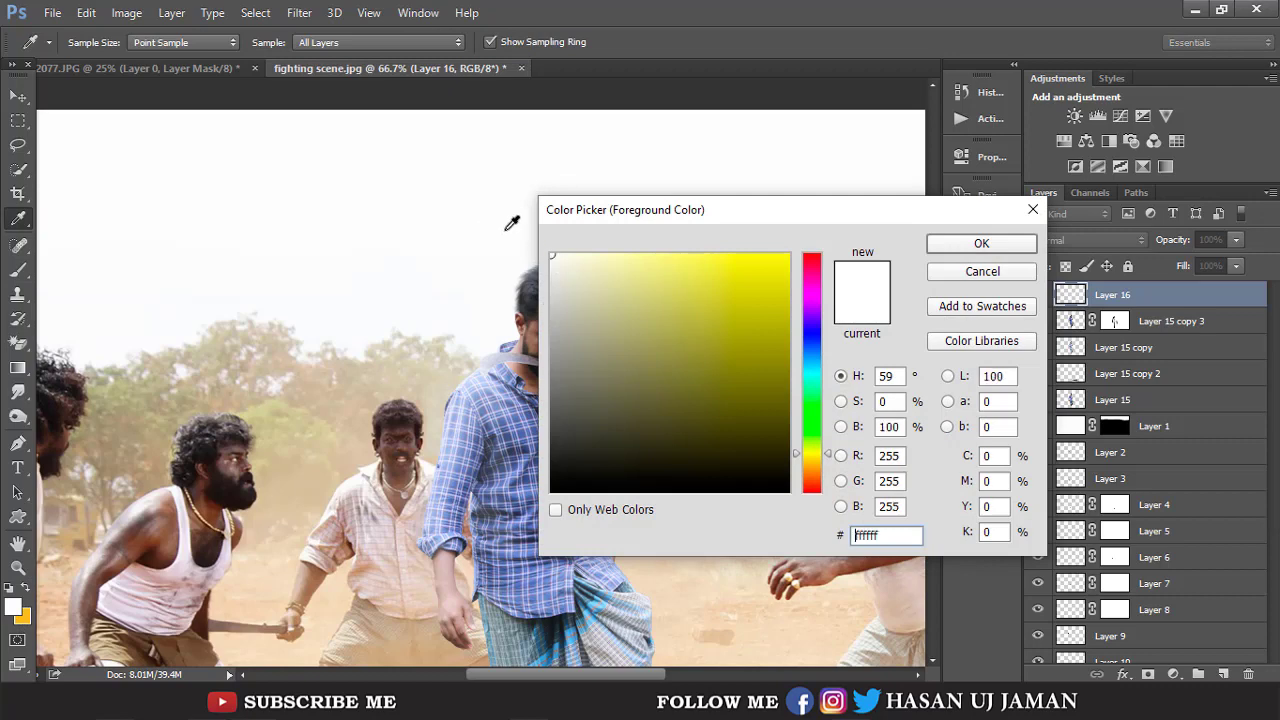
click(968, 247)
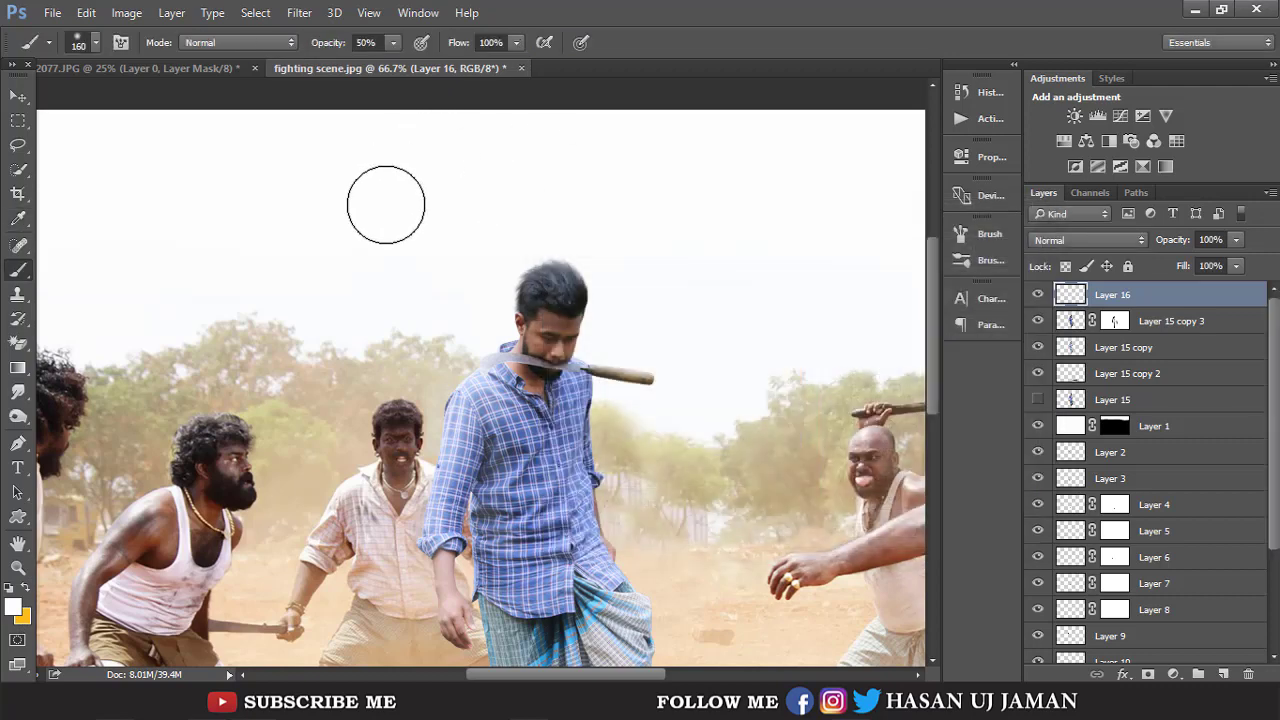
Transform the soft light into a long ray slanting down-left across the man.
key(ctrl+t)
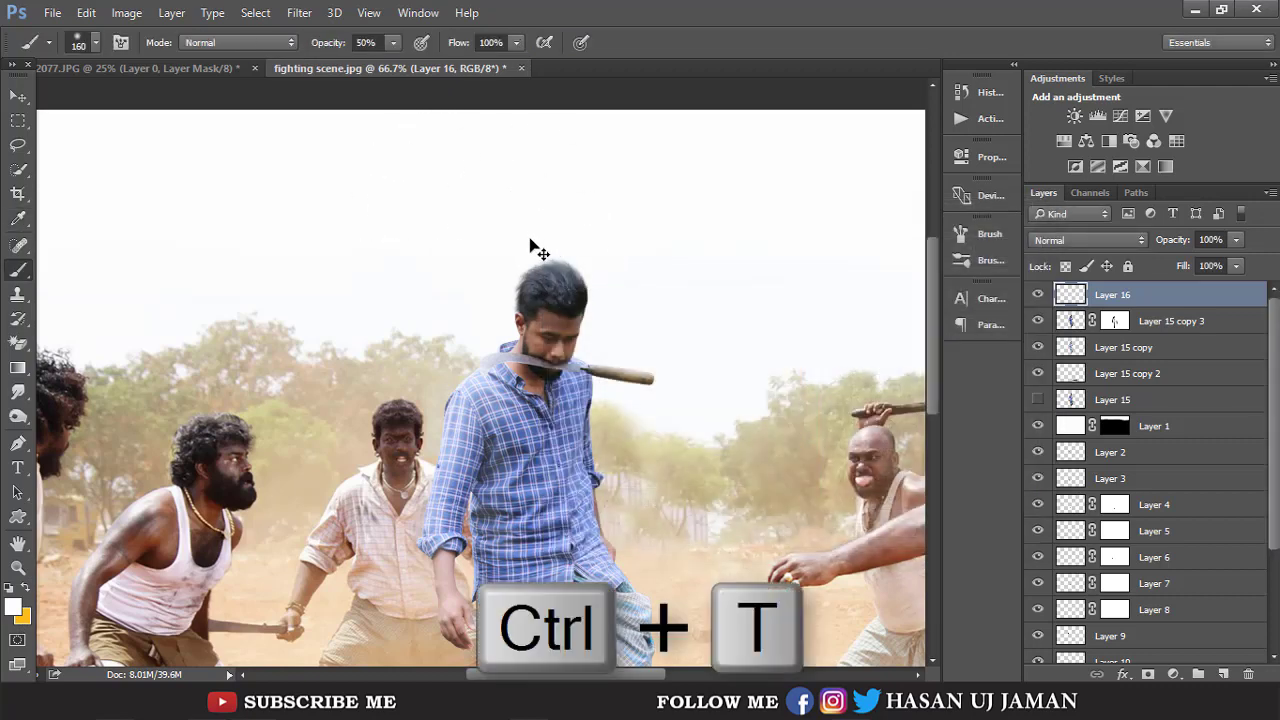
drag(452, 229, 527, 256)
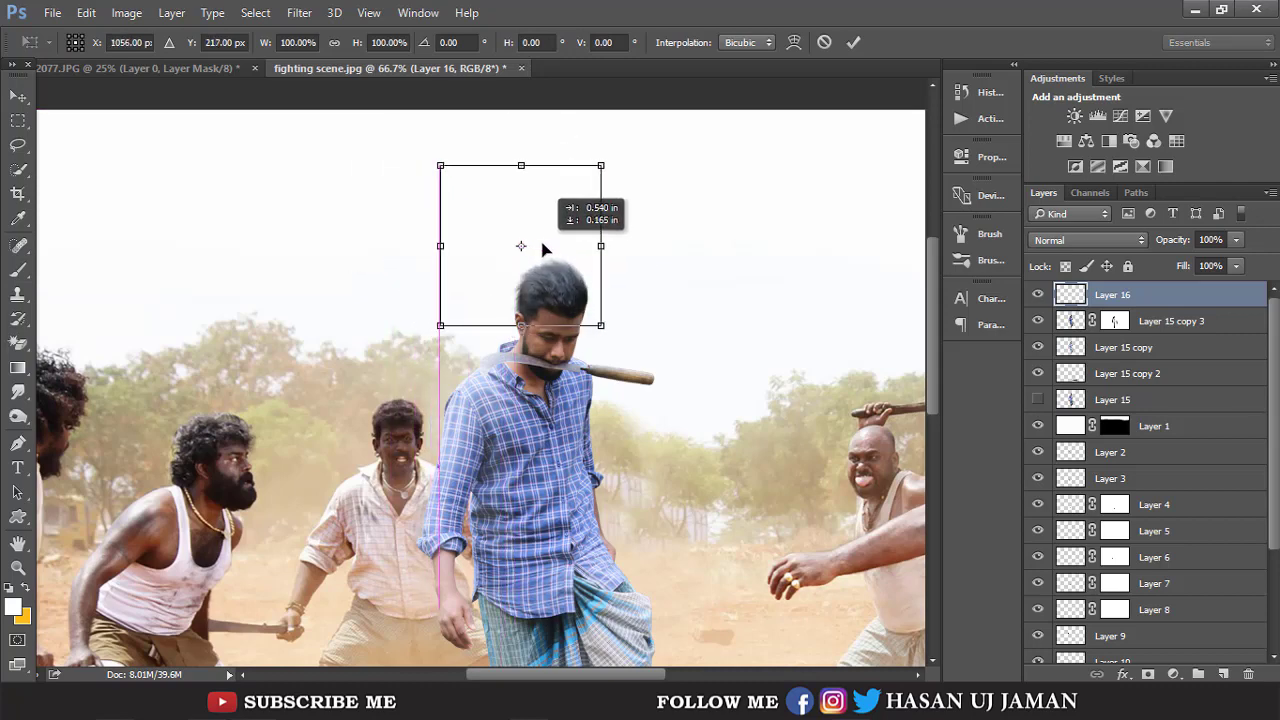
mouse_move(527, 256)
mouse_down()
mouse_move(547, 247)
mouse_move(631, 288)
mouse_up()
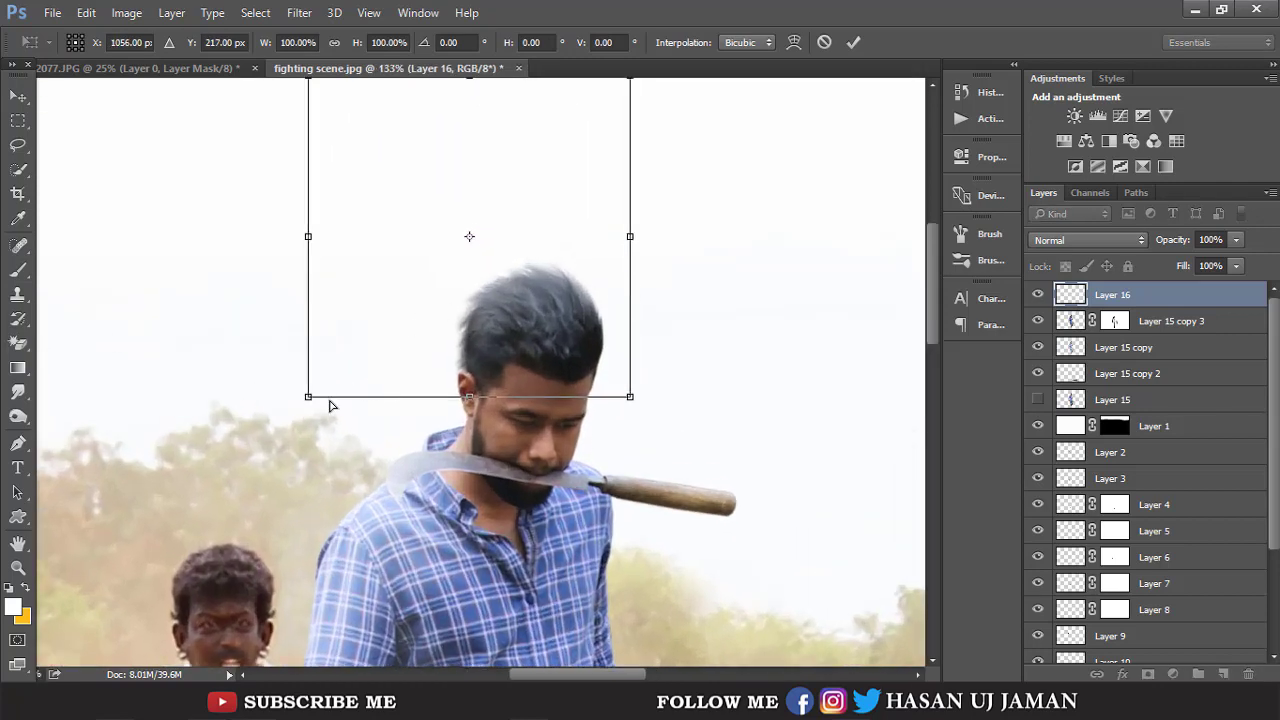
drag(309, 398, 277, 478)
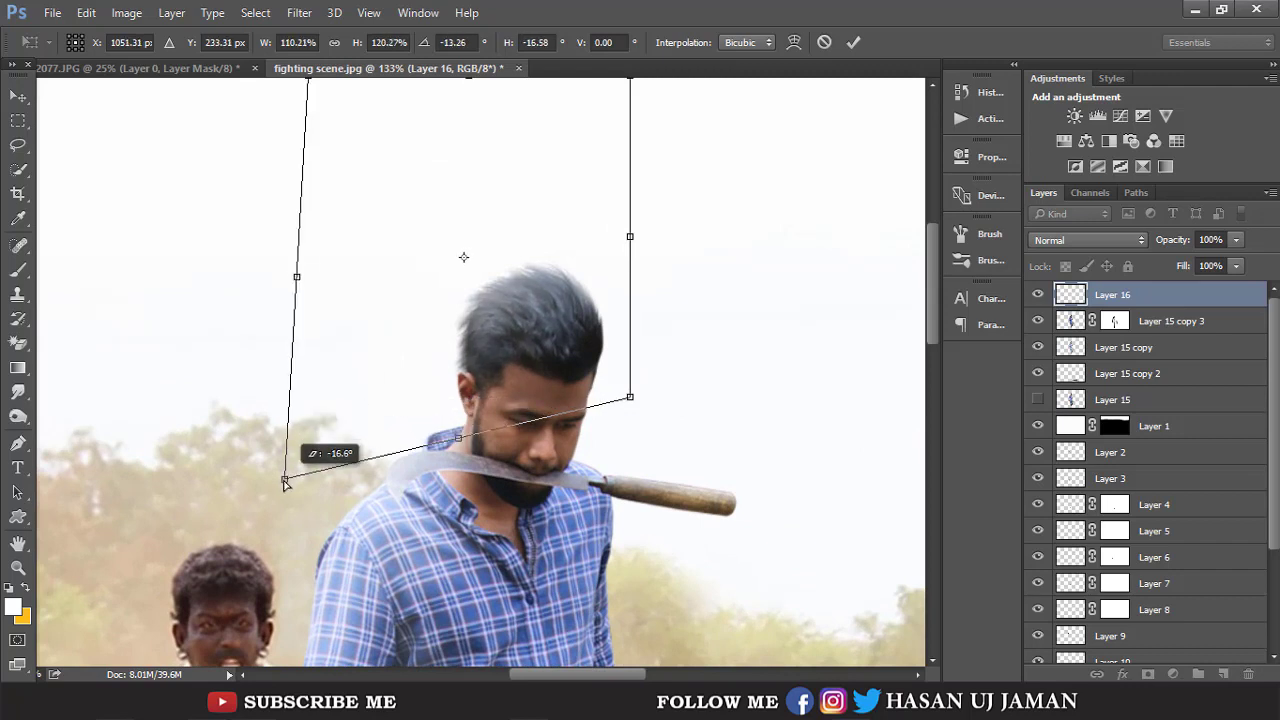
mouse_move(452, 311)
mouse_down()
mouse_move(420, 325)
mouse_move(420, 343)
mouse_up()
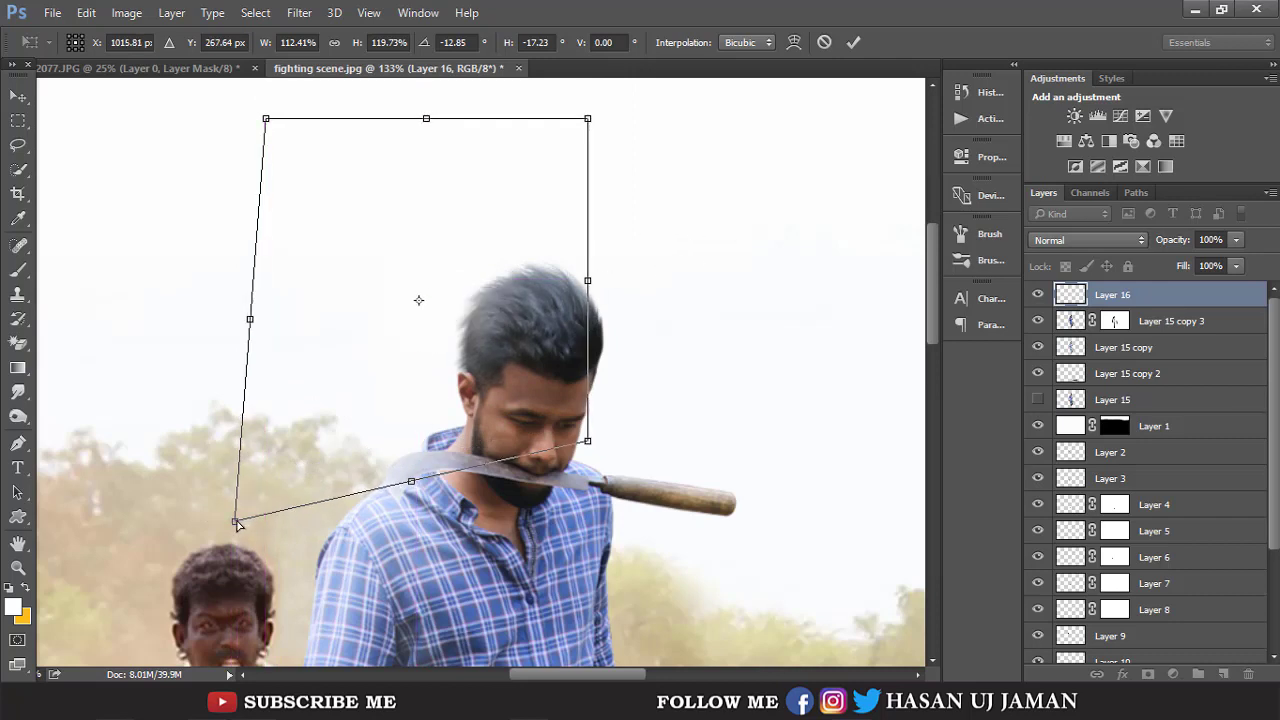
drag(236, 522, 219, 617)
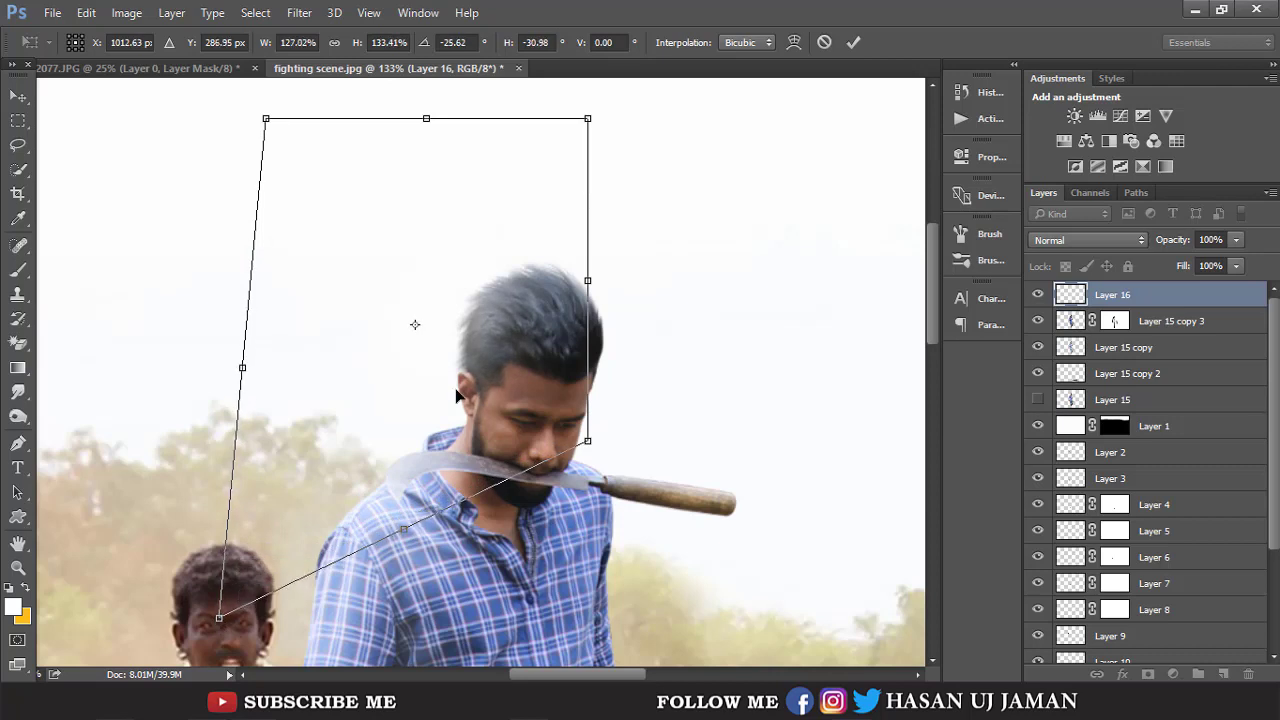
drag(494, 338, 494, 321)
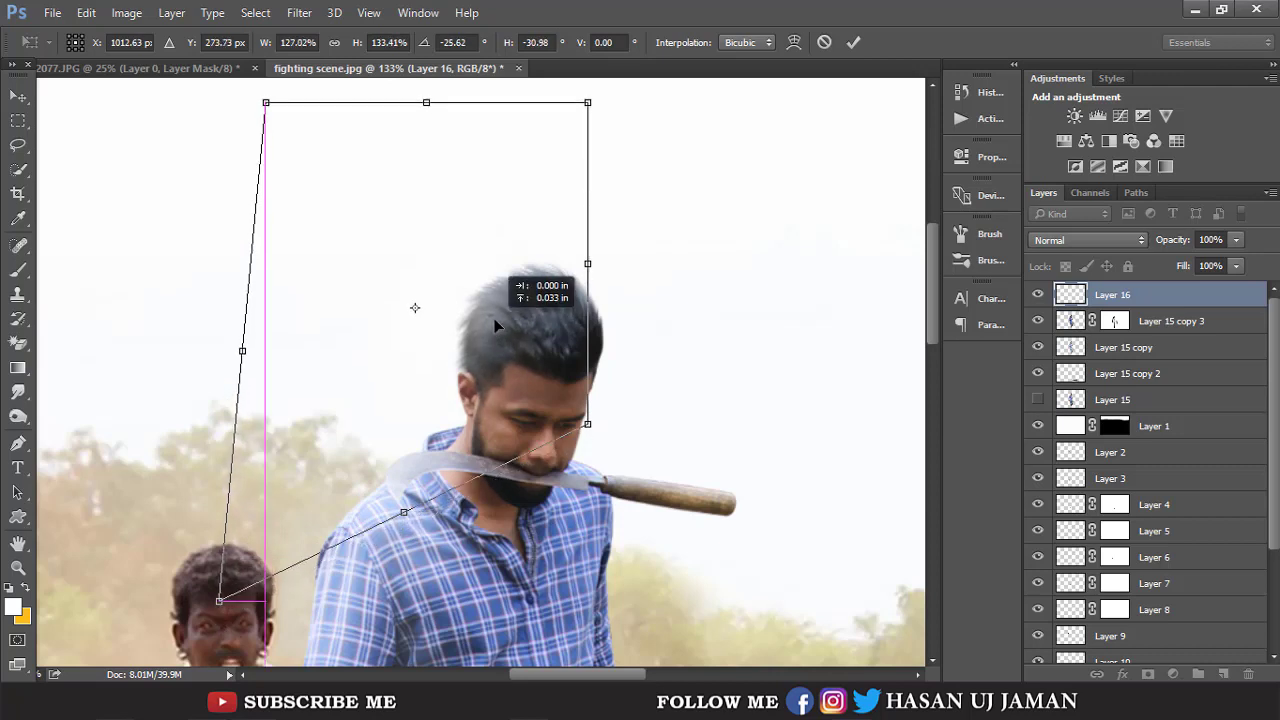
click(852, 42)
key(b)
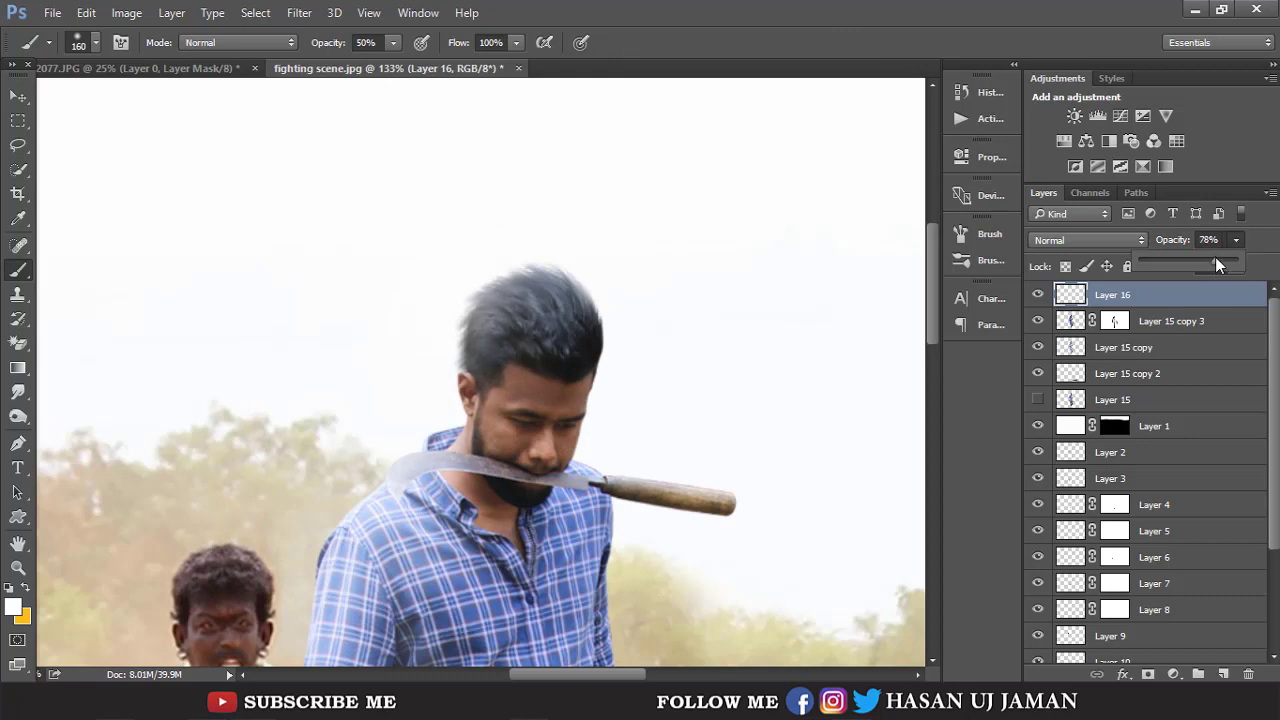
Set the light-ray layer to 82% opacity and zoom out to the whole scene.
click(808, 306)
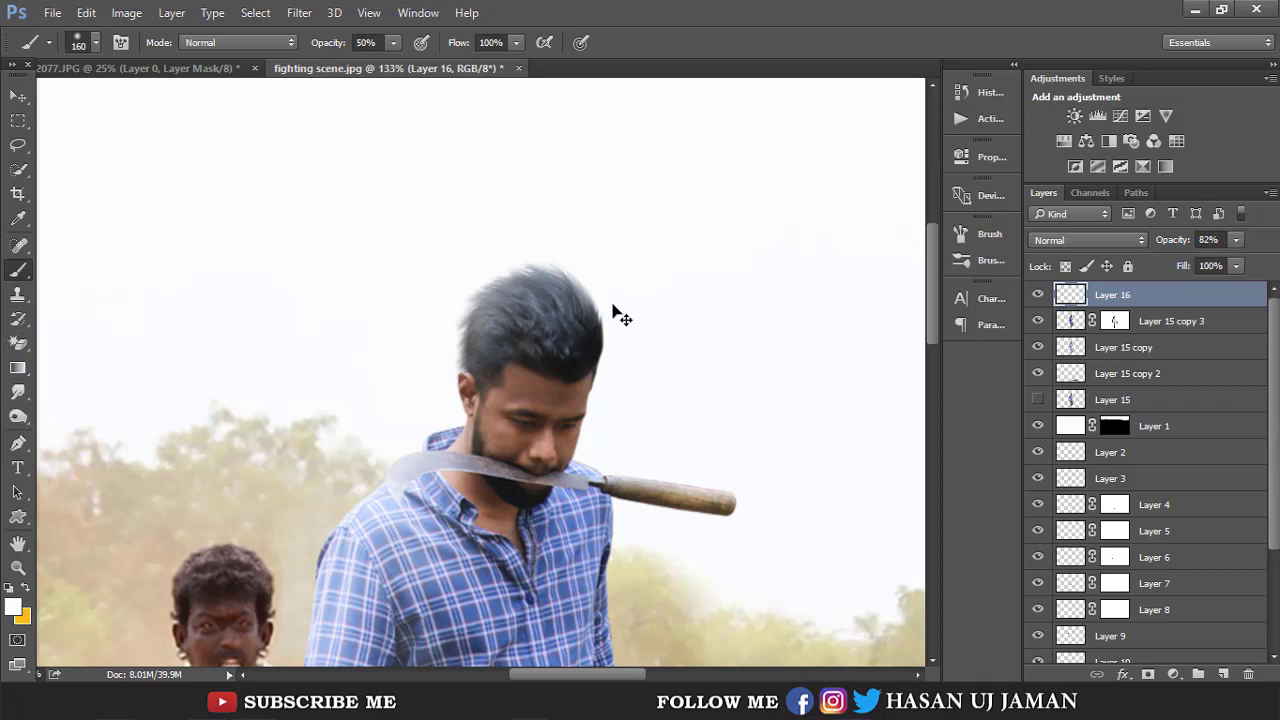
key(ctrl+minus)
key(ctrl+minus)
key(ctrl+minus)
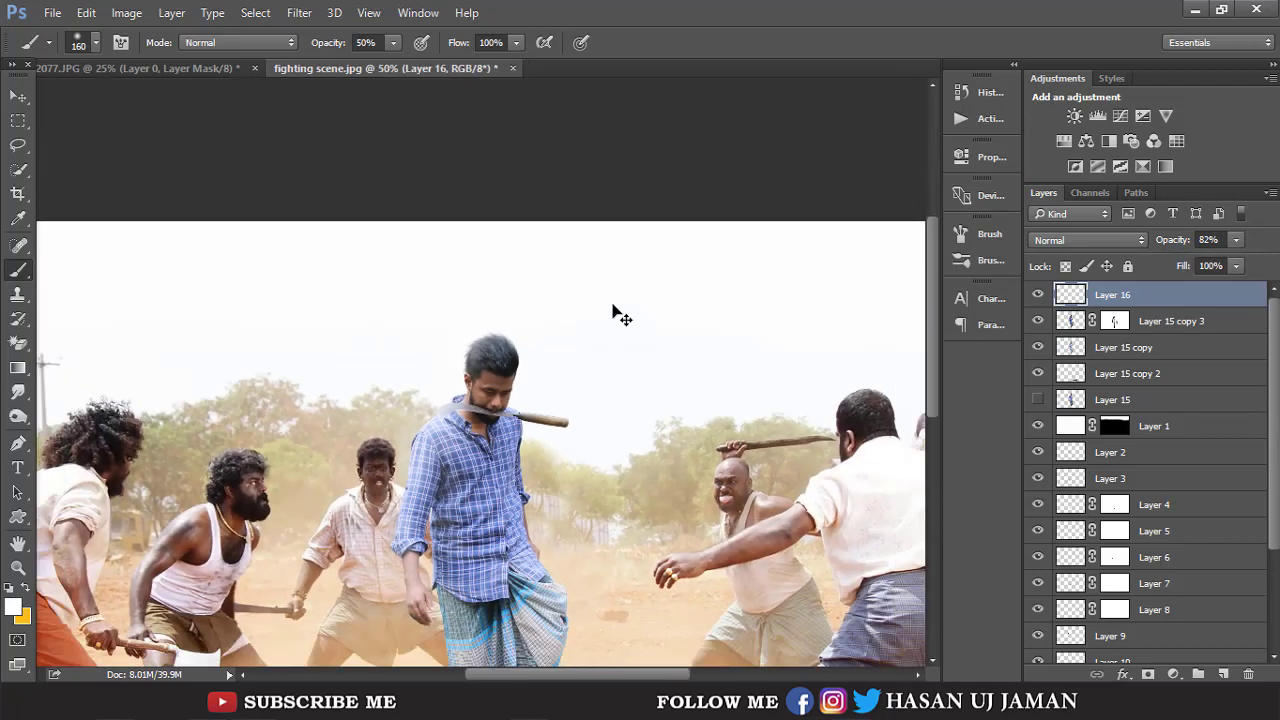
key(ctrl+minus)
Zoom out to view the whole image and add a new empty Layer 17.
key(ctrl+plus)
key(ctrl+plus)
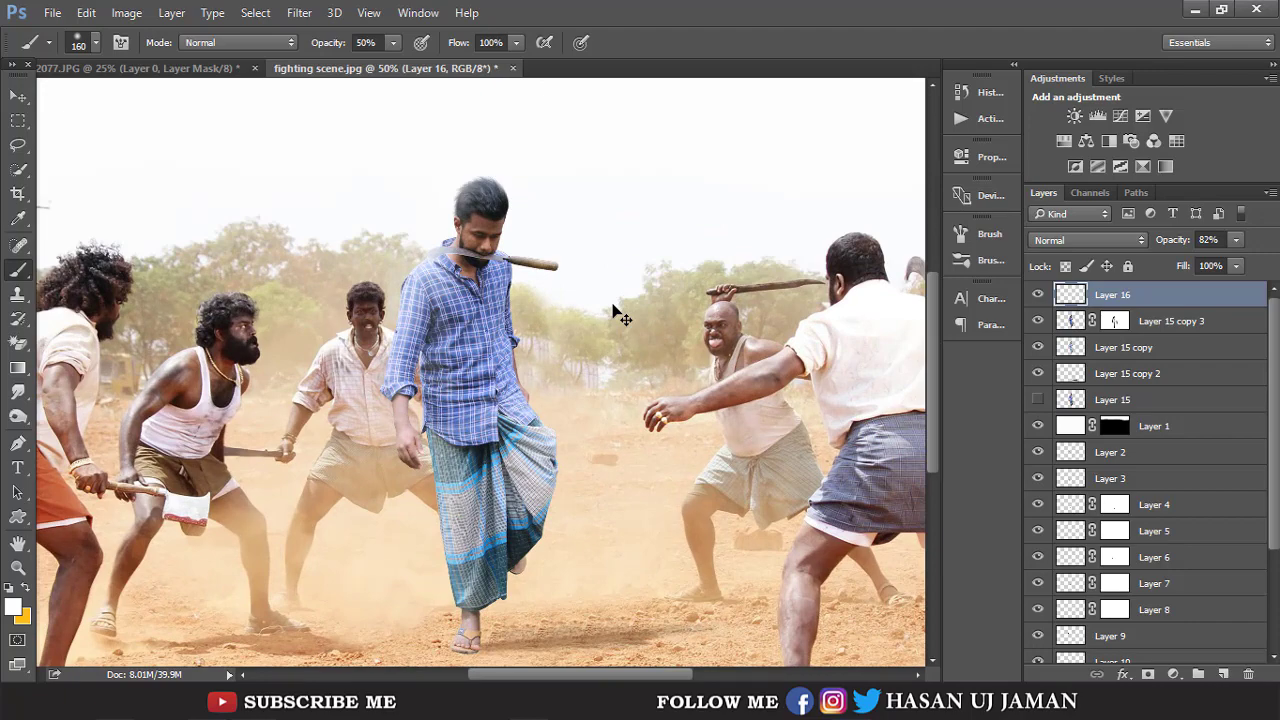
key(ctrl+minus)
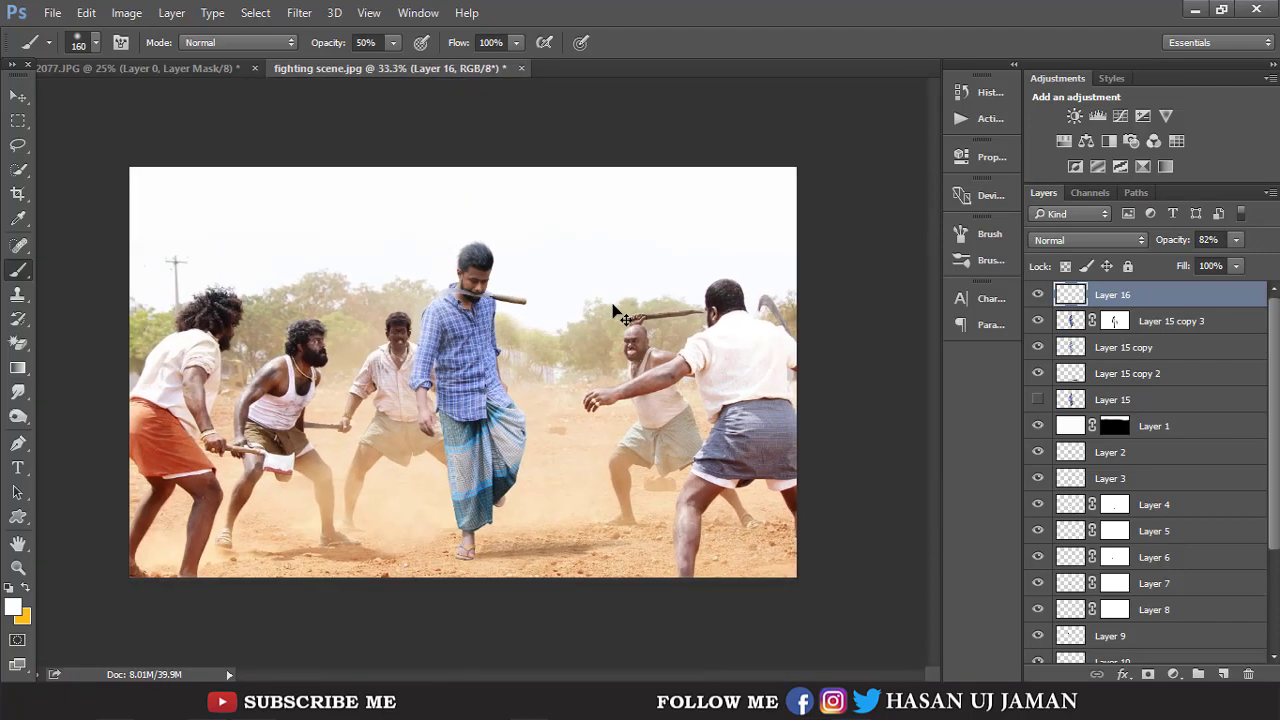
key(ctrl+plus)
alt+click(563, 360)
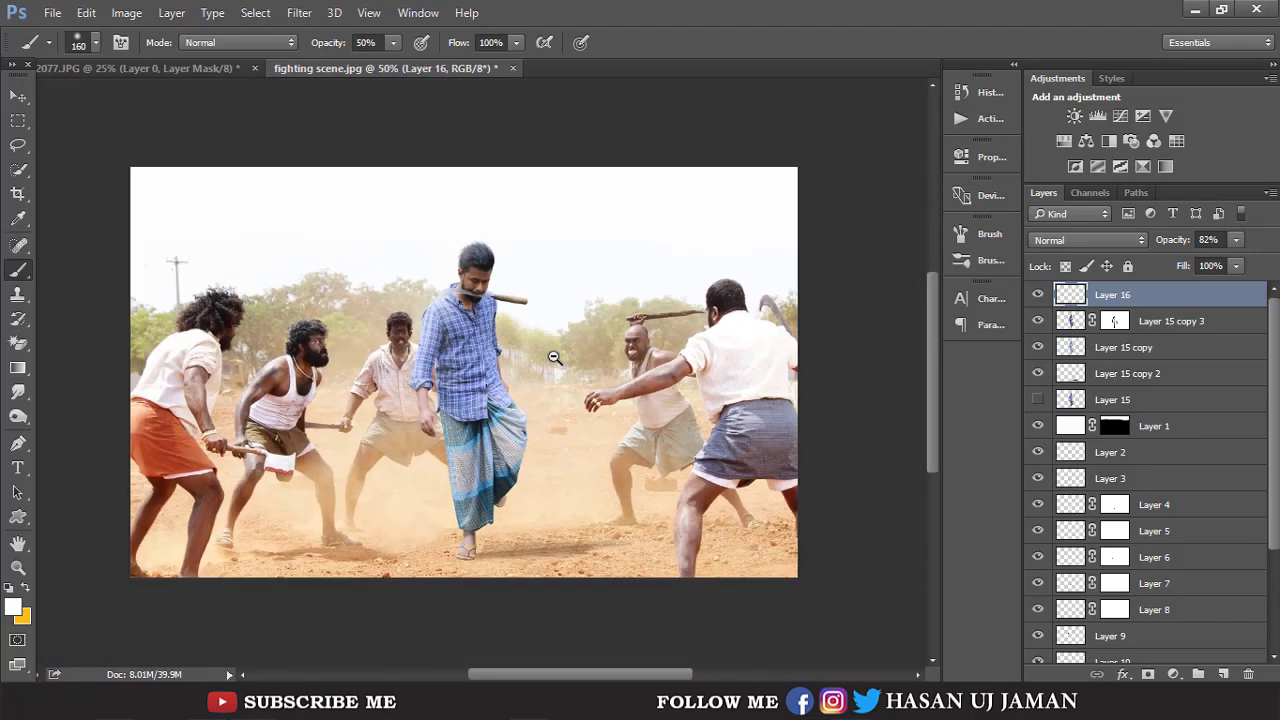
click(1224, 675)
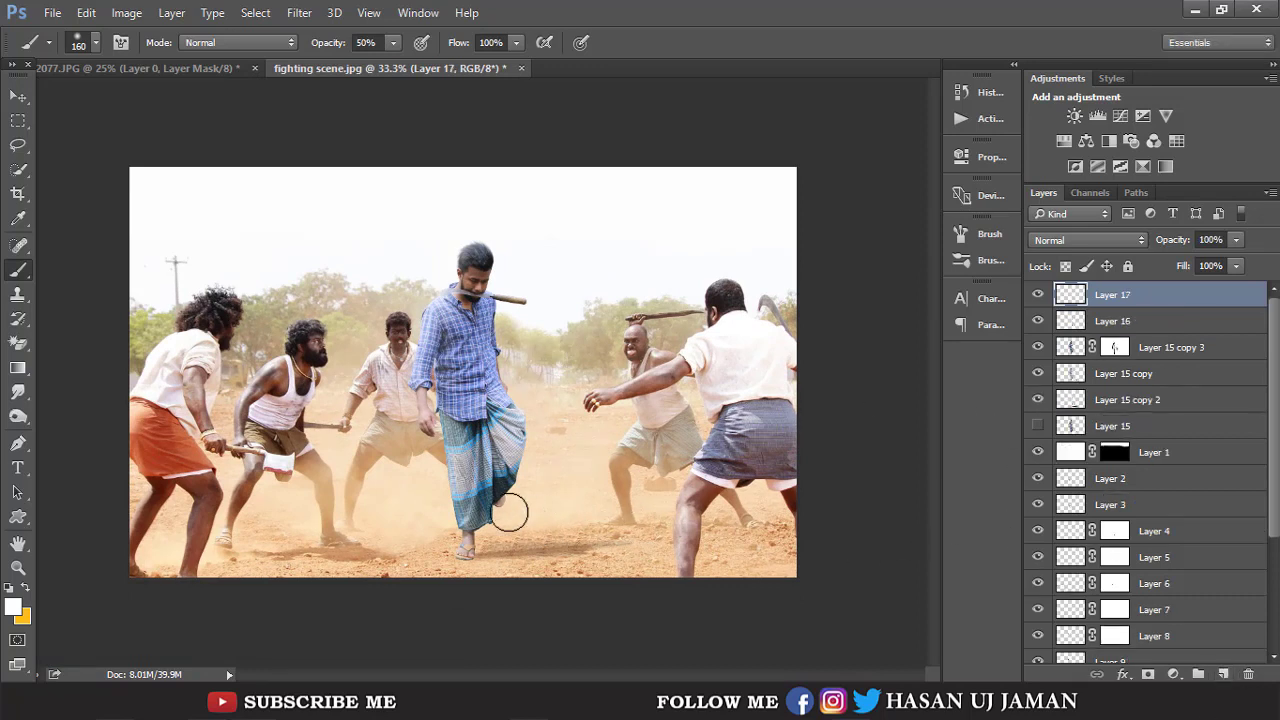
Sample a pale sand colour from the ground and bring up the brush presets.
click(22, 219)
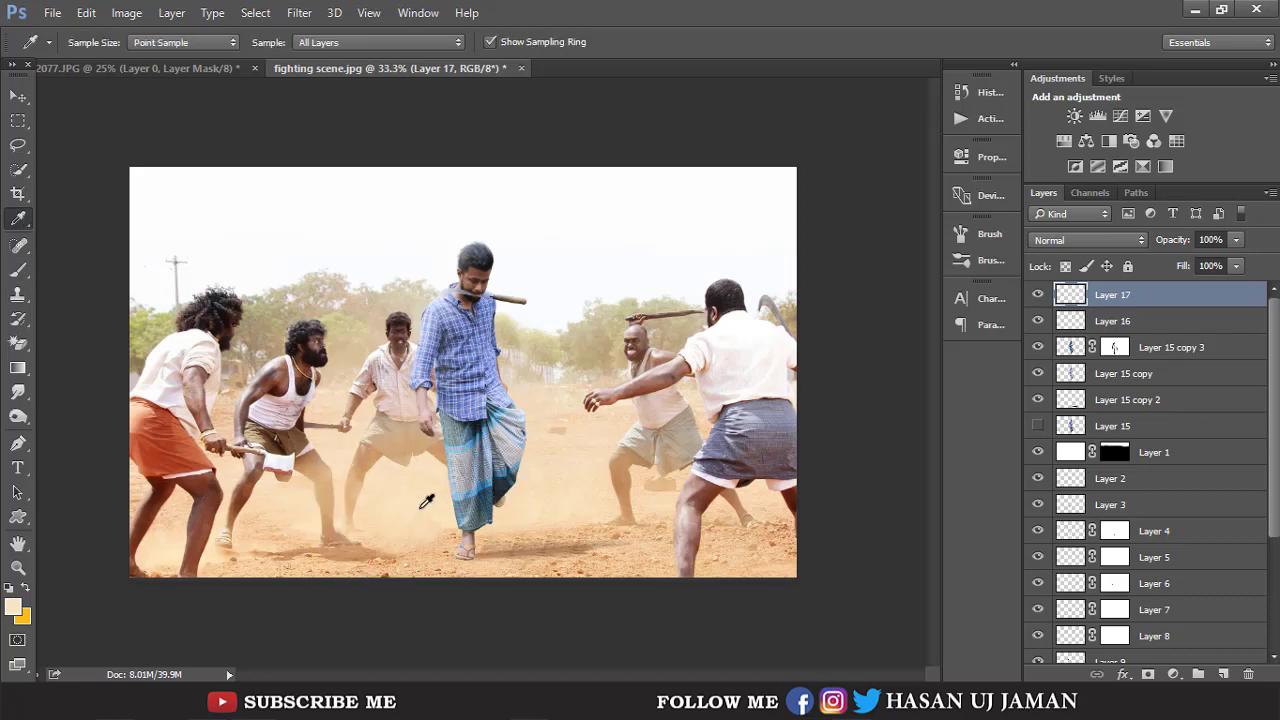
click(18, 270)
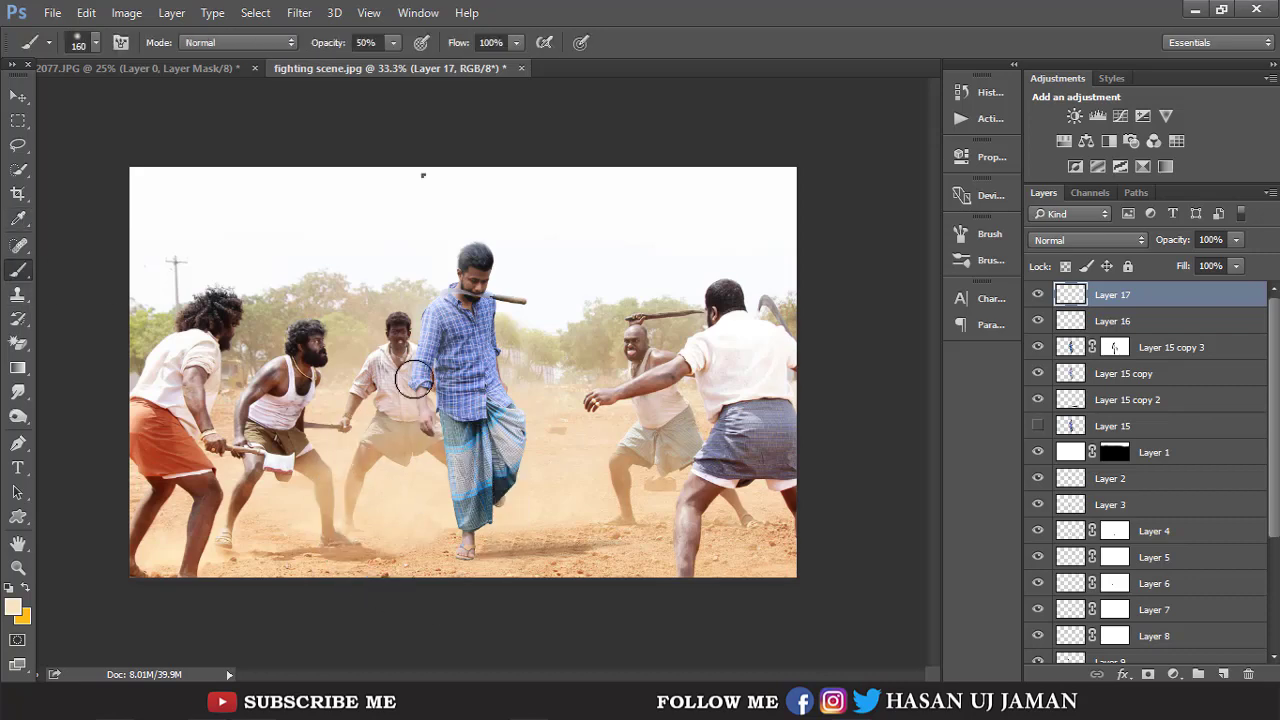
right_click(433, 392)
scroll(708, 497, down, 1)
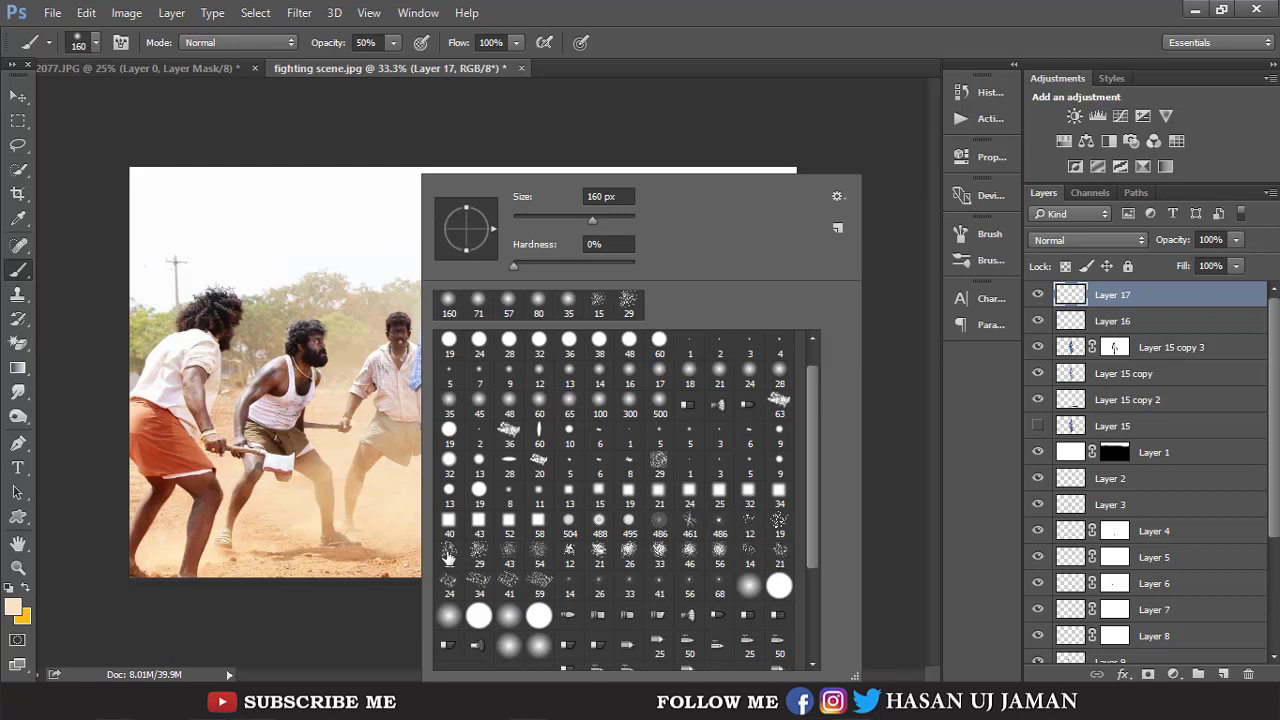
Set up the scattered dust brush at 436 px and 100% opacity.
click(449, 557)
click(305, 466)
right_click(405, 493)
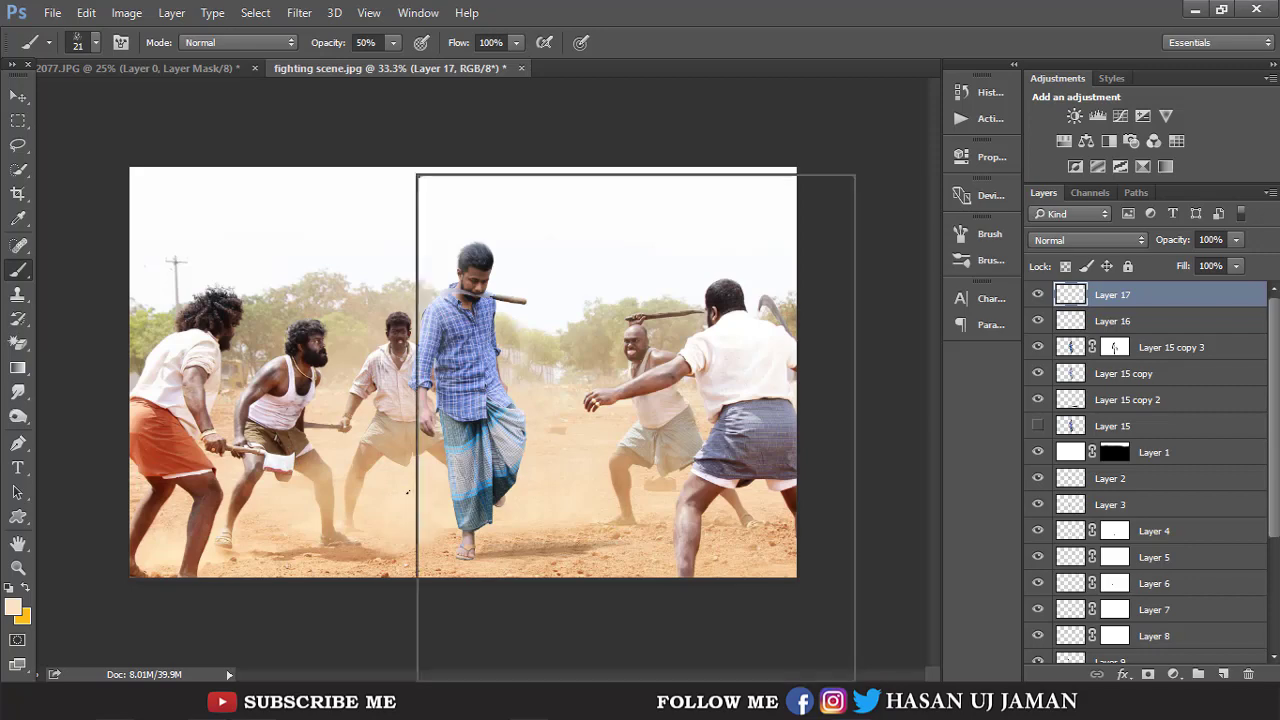
click(393, 42)
drag(398, 65, 476, 68)
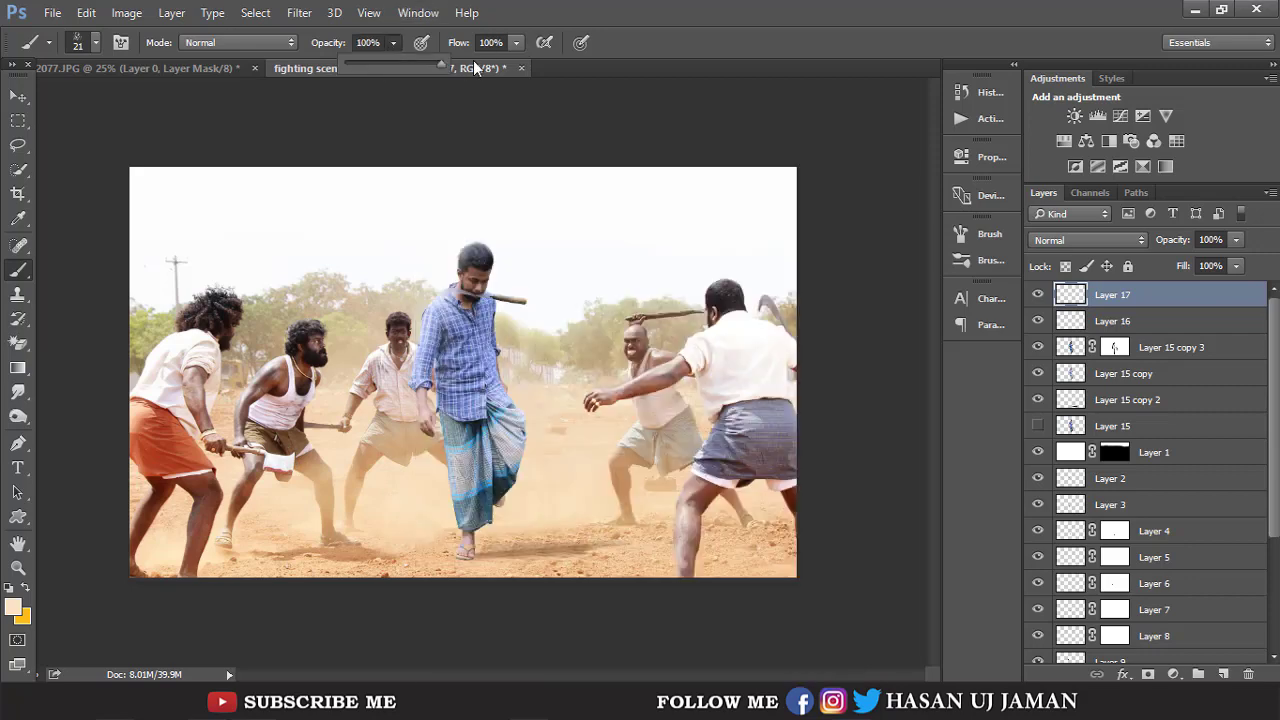
right_click(628, 365)
drag(621, 213, 682, 222)
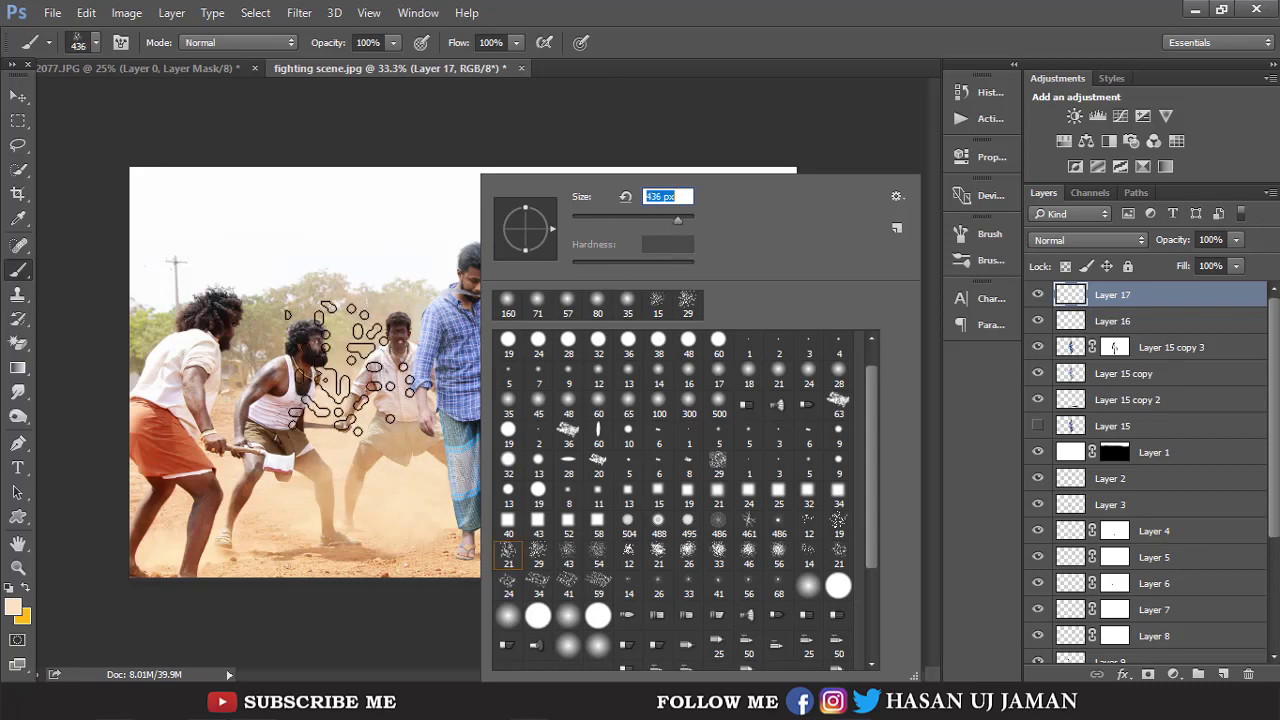
click(385, 425)
Paint dust over the lower lungi on Layer 17, undo the last stroke, and open Filter > Blur.
mouse_move(475, 450)
mouse_down()
mouse_move(463, 520)
mouse_move(505, 507)
mouse_up()
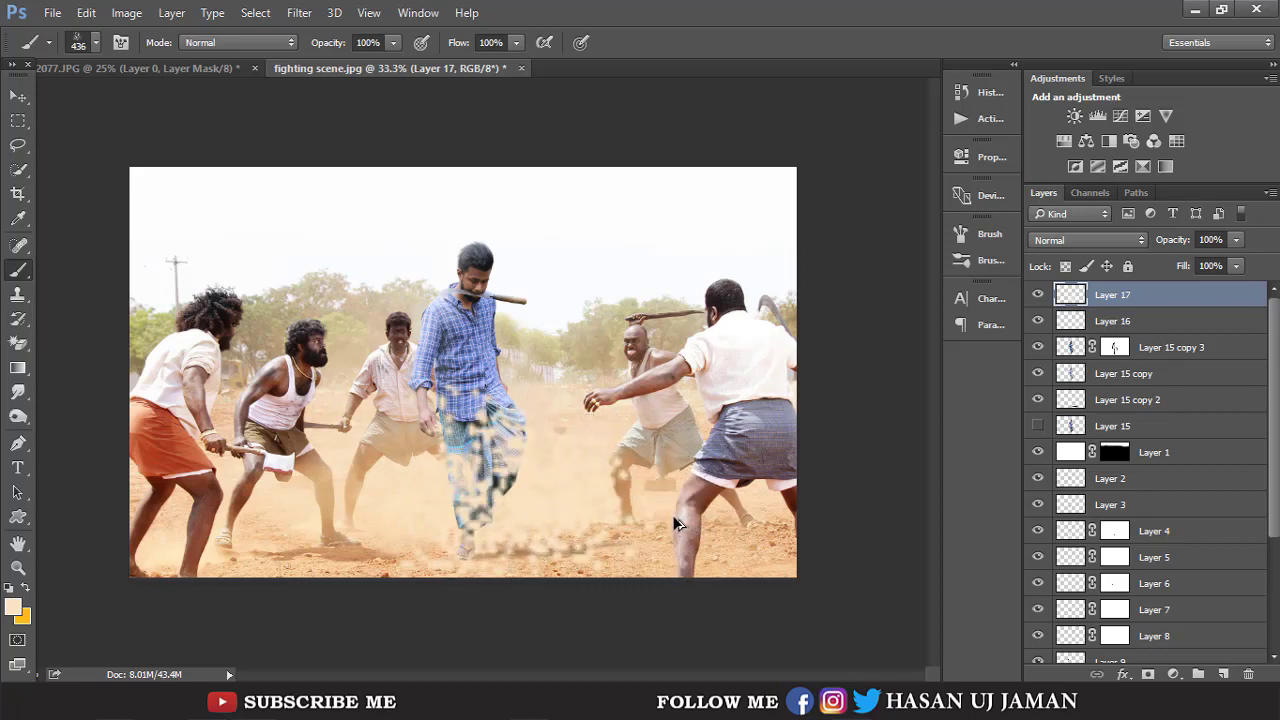
key(ctrl+z)
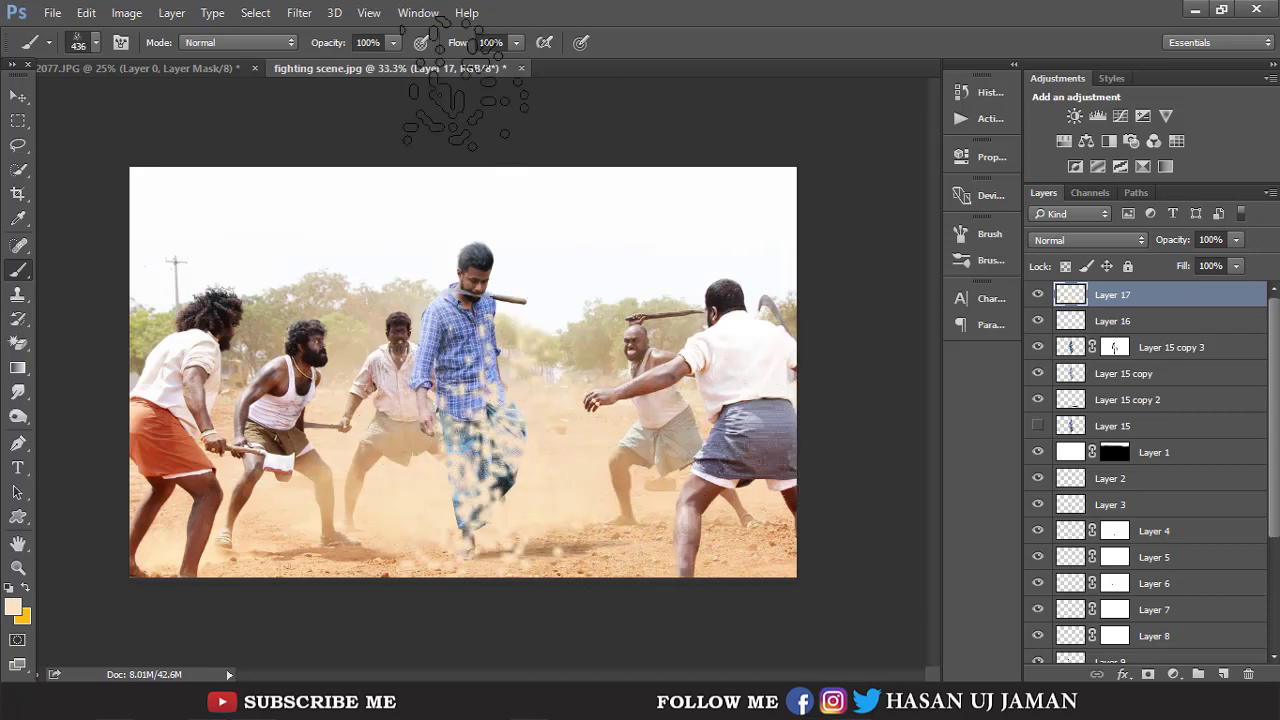
click(299, 13)
mouse_move(308, 220)
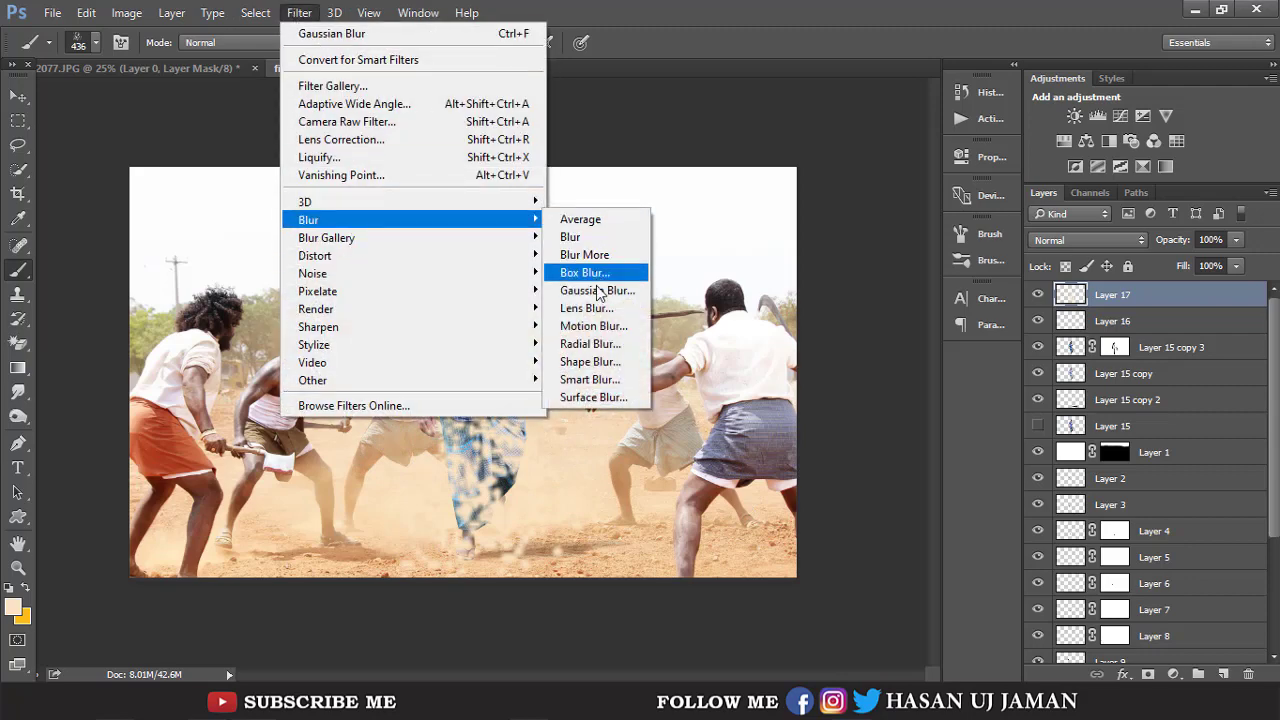
Apply a Gaussian Blur of about 34.6 px radius to the dust.
click(597, 290)
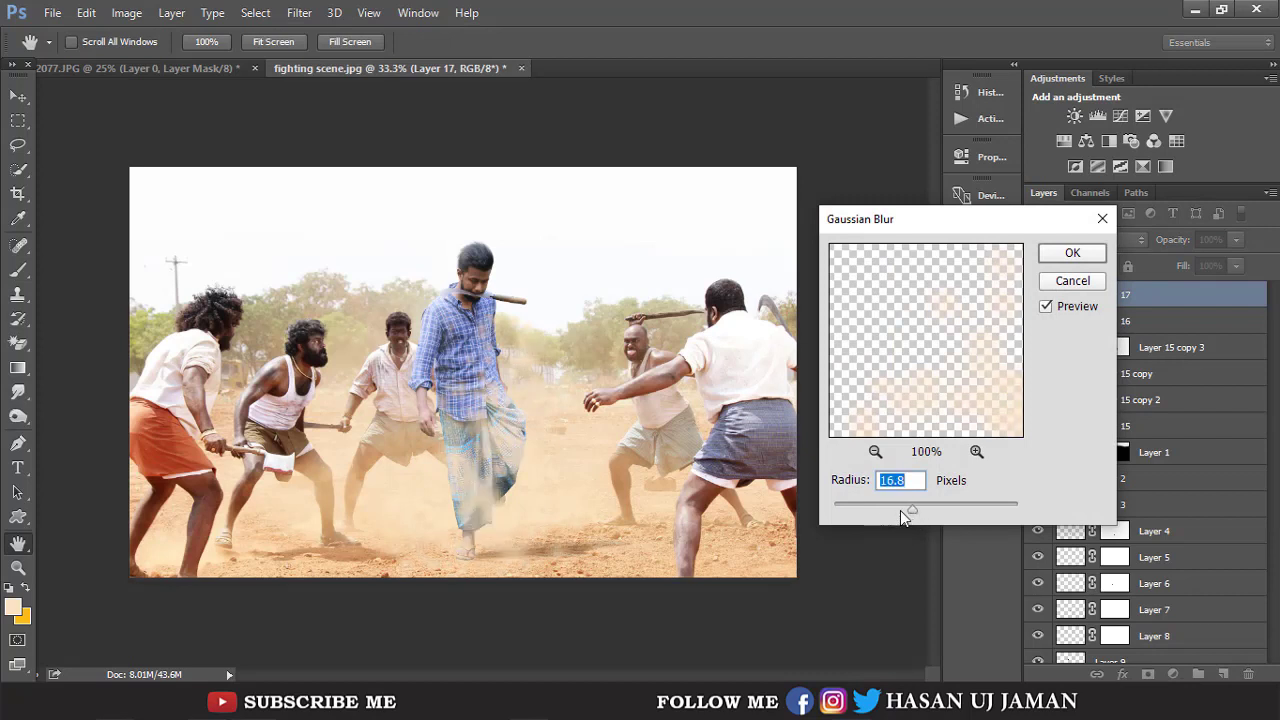
drag(902, 508, 929, 518)
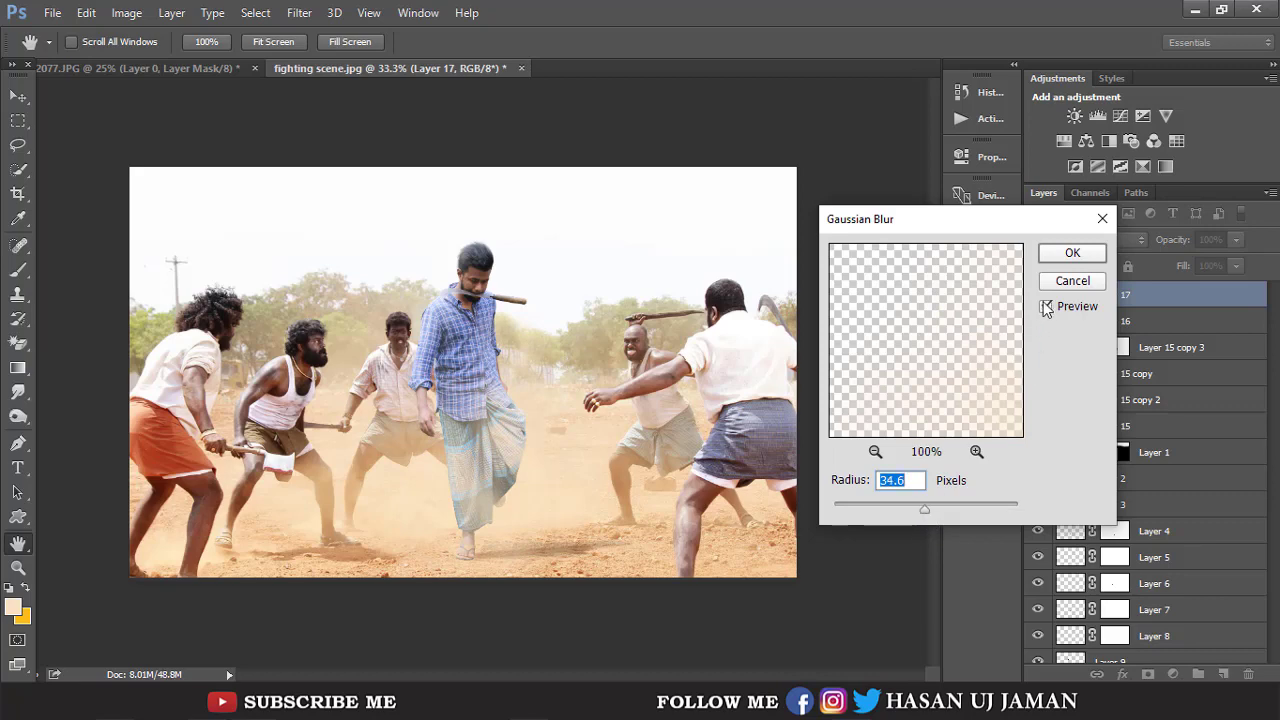
click(1068, 253)
Free-transform the dust, stretching its top-right corner up and outward, then commit.
key(ctrl+t)
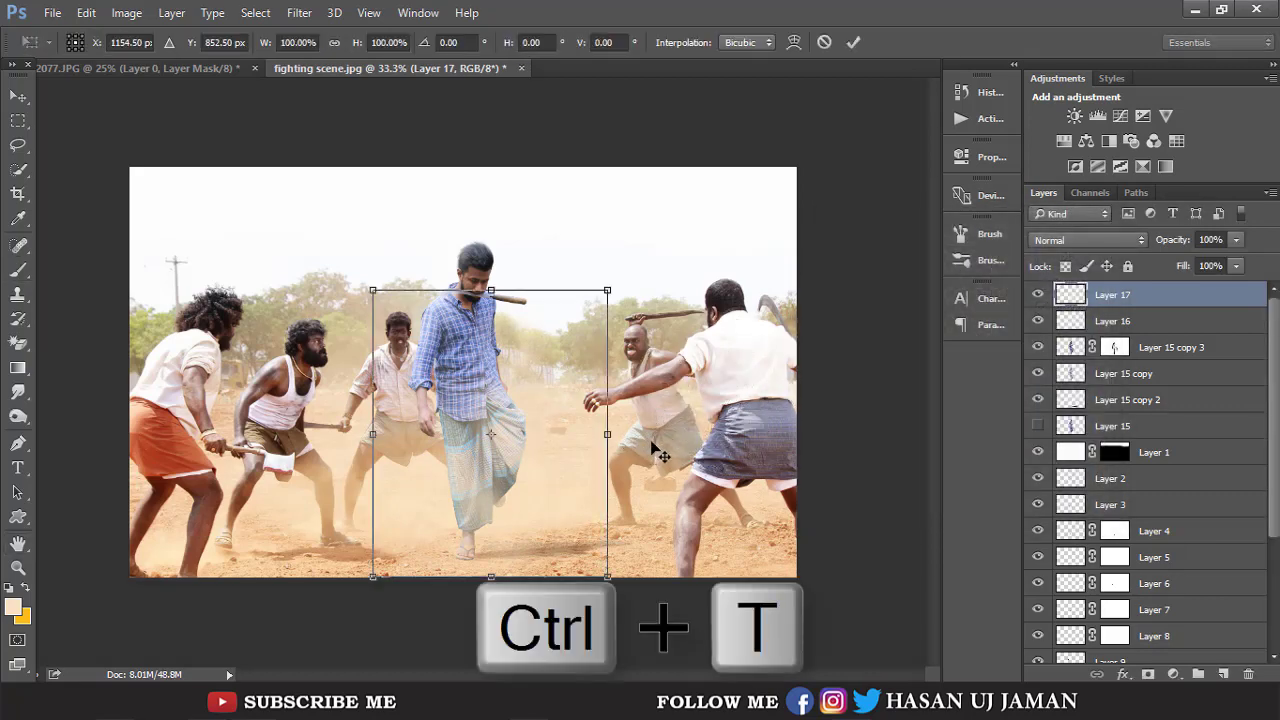
drag(607, 290, 653, 239)
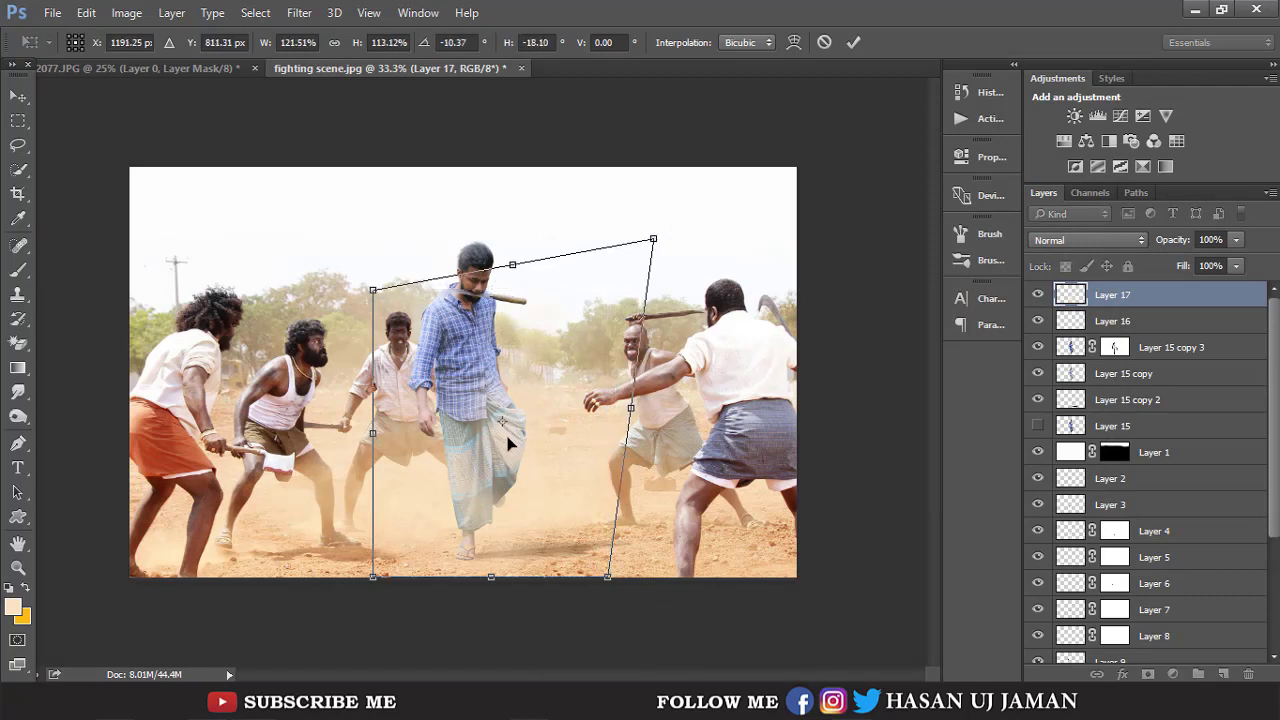
mouse_move(556, 446)
mouse_down()
mouse_move(543, 451)
mouse_move(563, 434)
mouse_move(556, 443)
mouse_up()
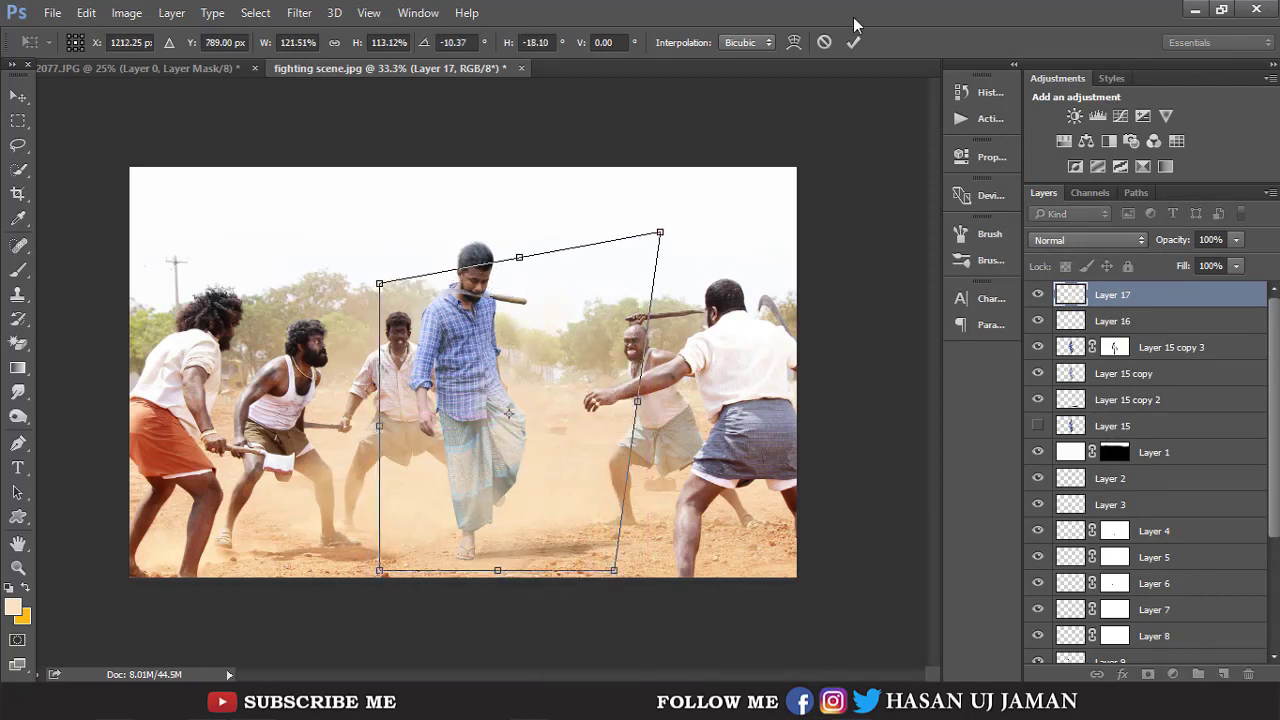
click(861, 42)
key(b)
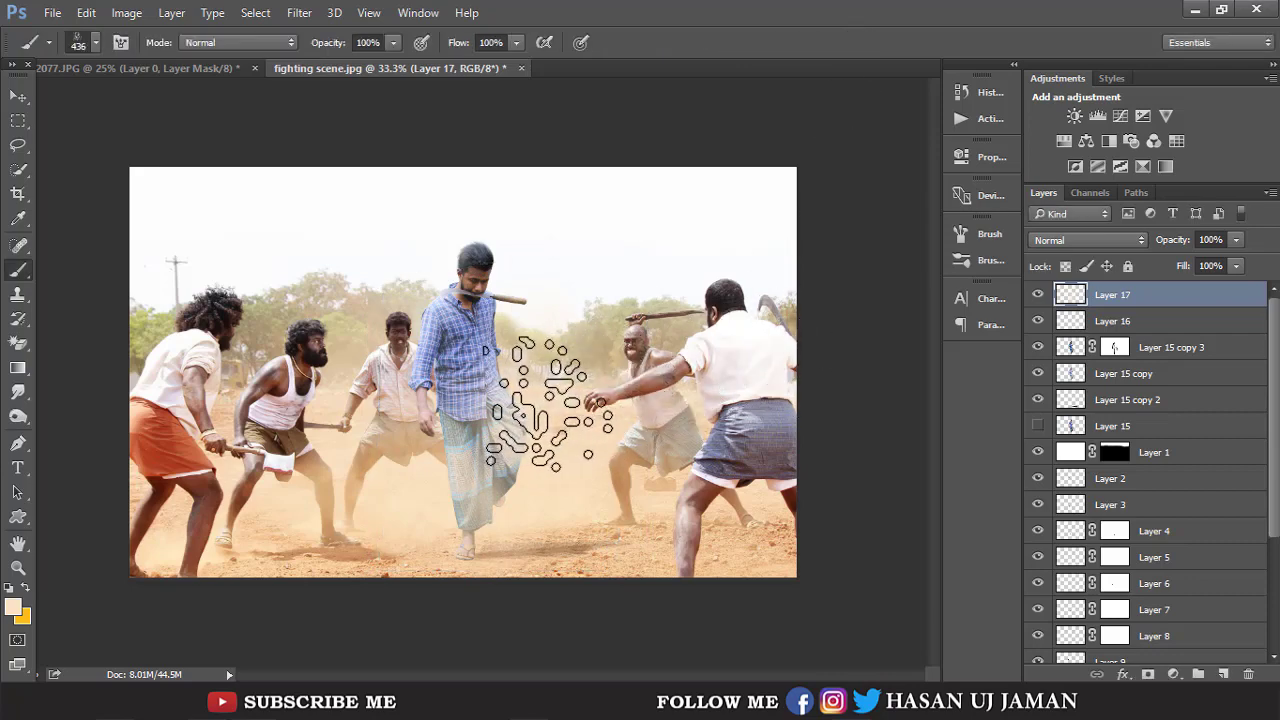
Zoom in and out to check the softened dust, then select Layer 15 copy 3.
scroll(548, 405, down, 1)
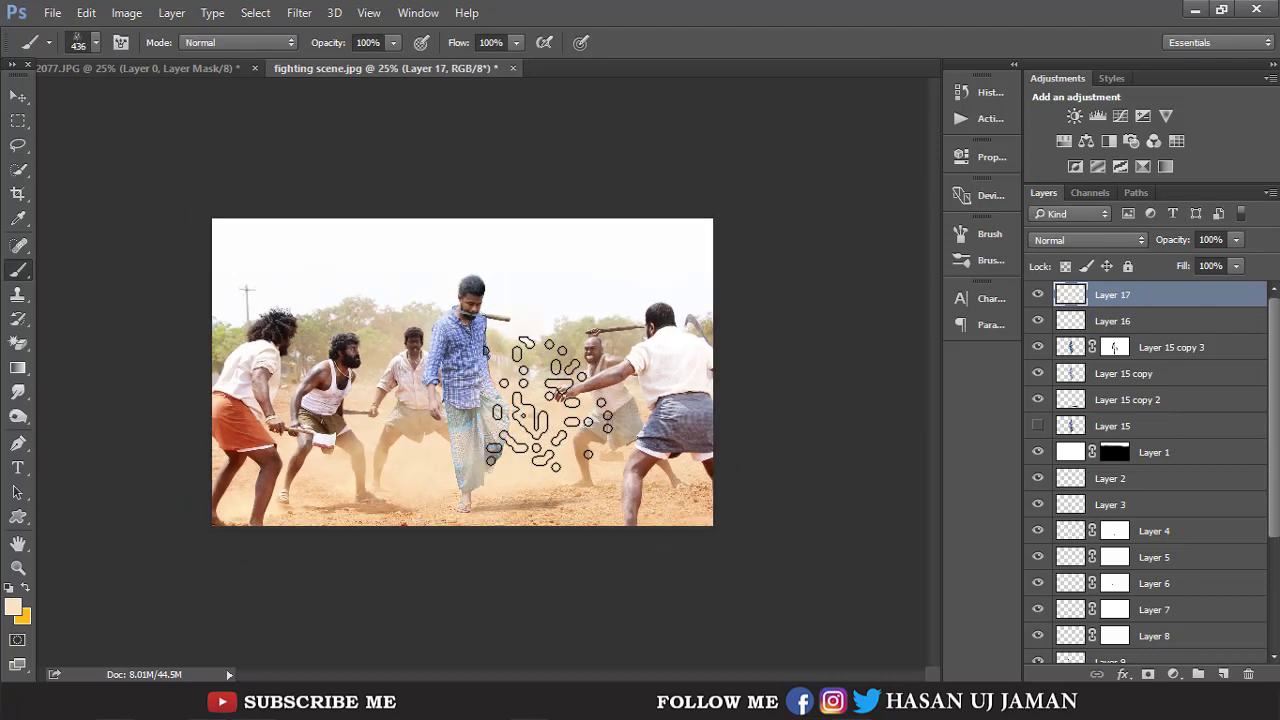
scroll(548, 405, down, 1)
scroll(548, 405, up, 1)
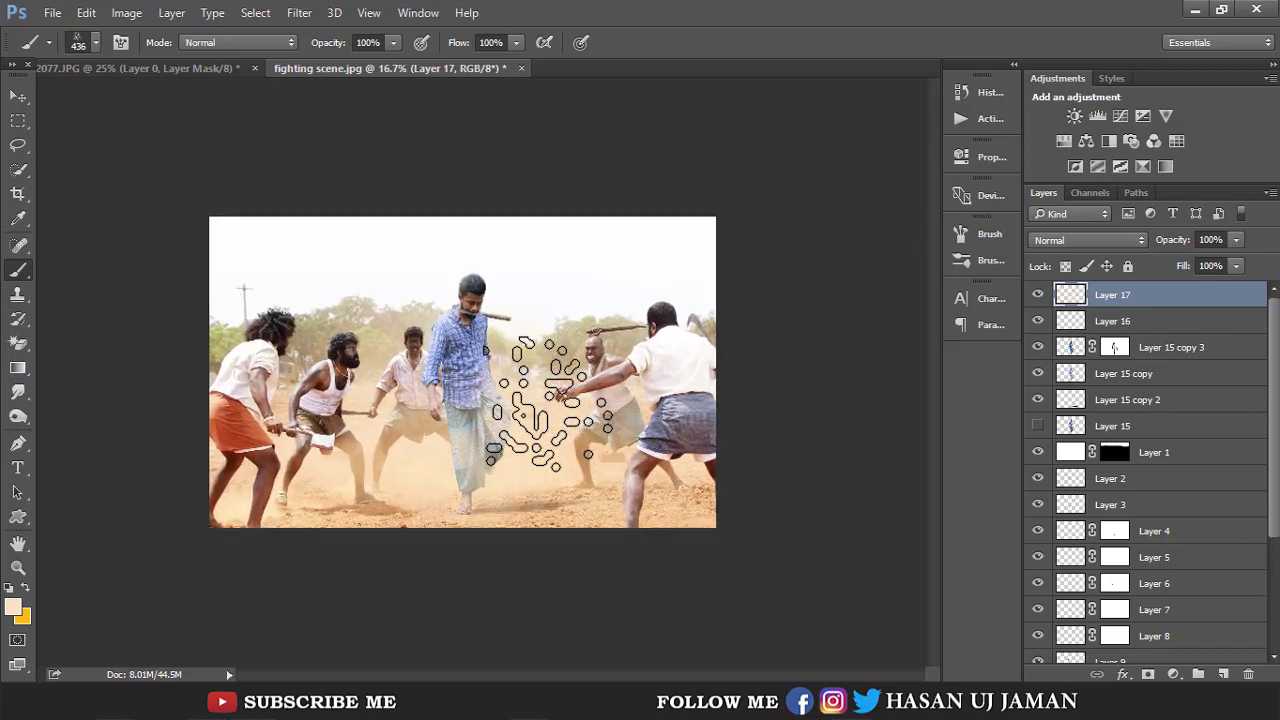
scroll(548, 405, up, 2)
scroll(548, 405, up, 1)
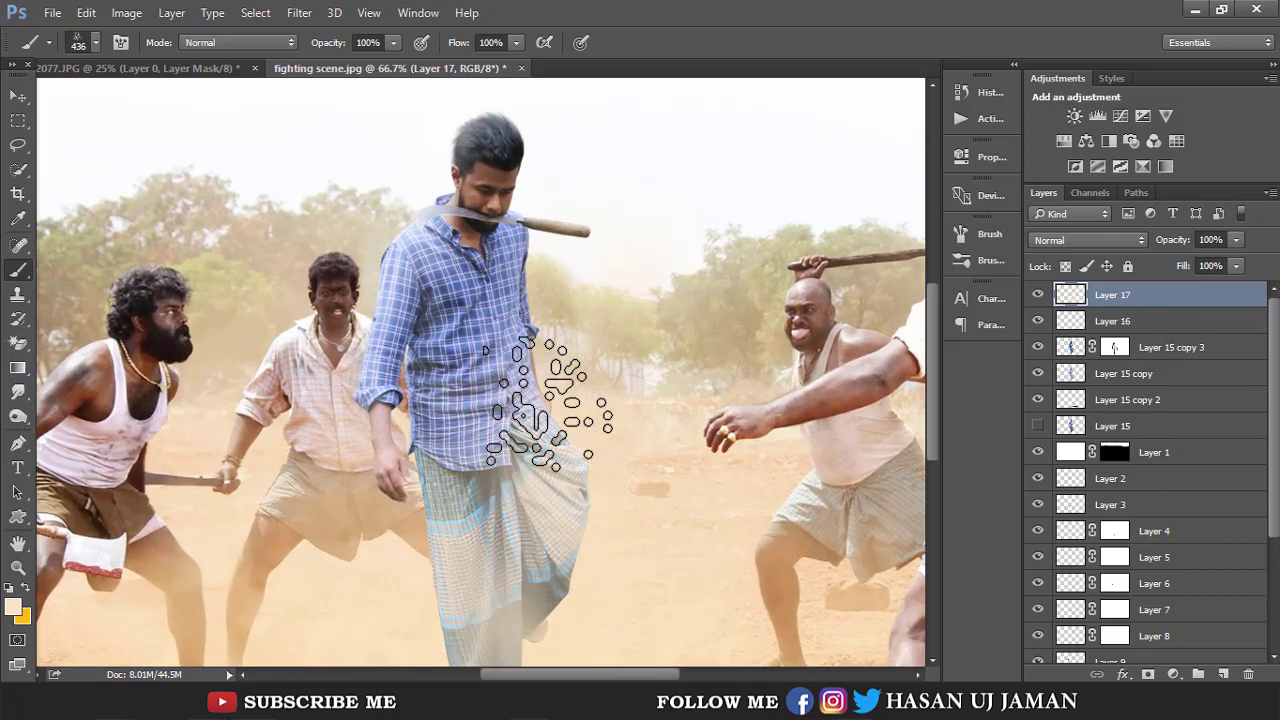
scroll(548, 405, down, 2)
scroll(548, 405, up, 2)
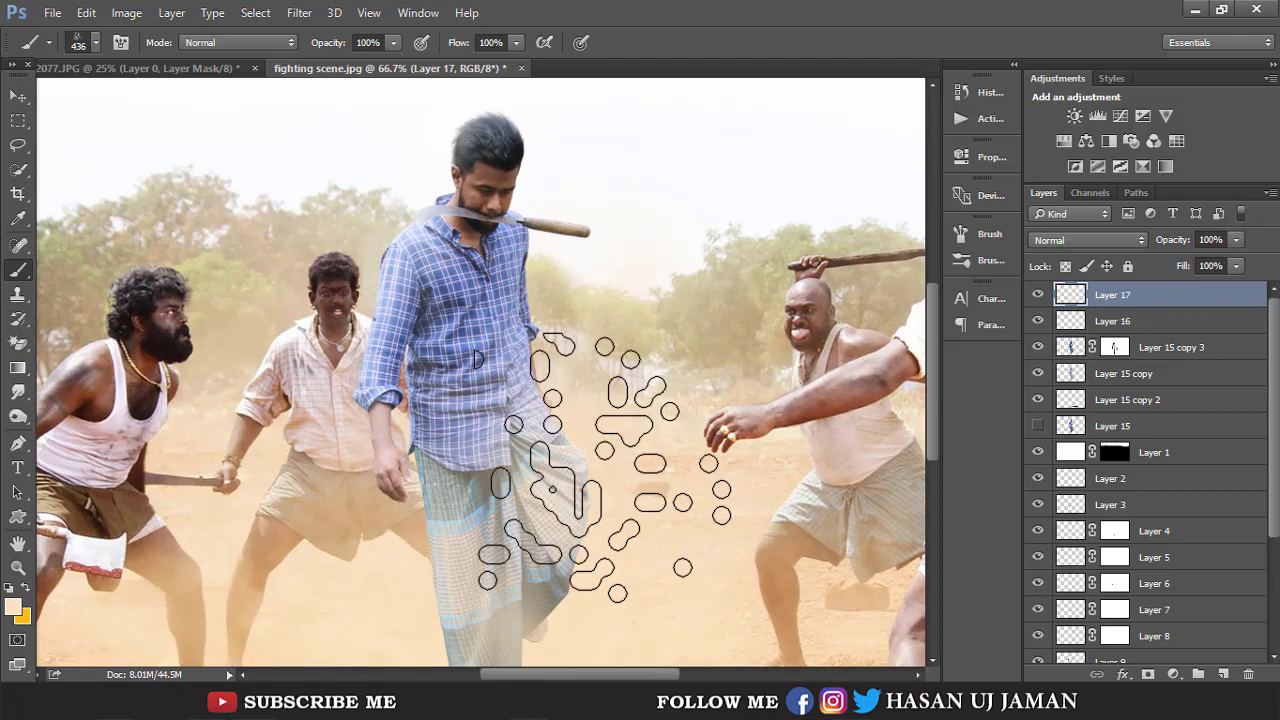
ctrl+alt+click(587, 387)
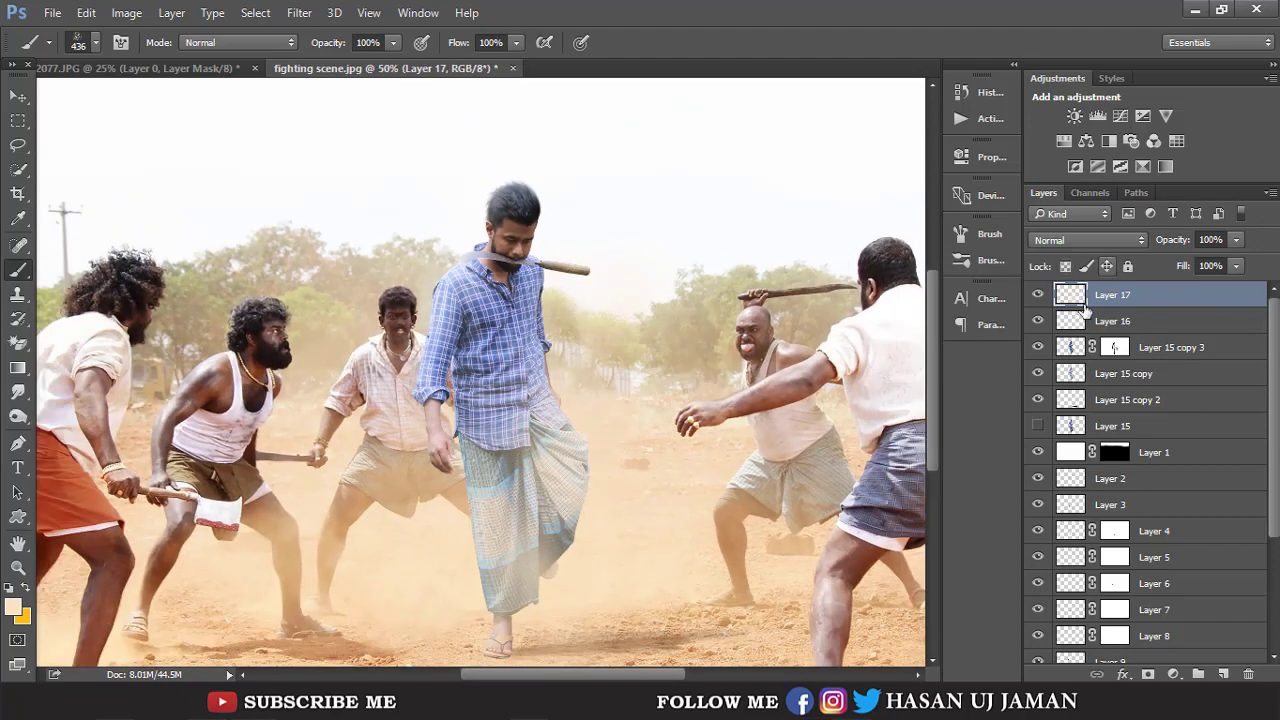
click(1078, 347)
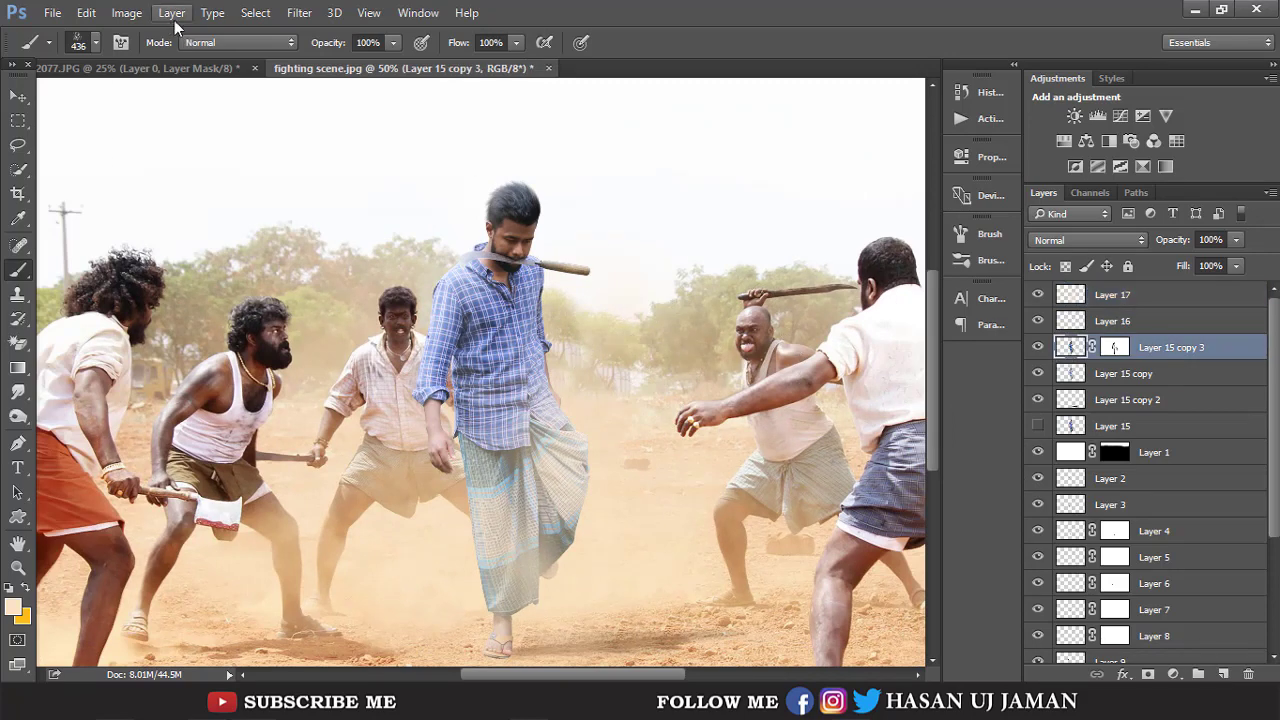
Apply Selective Color with Reds Black at −43.
click(126, 12)
mouse_move(155, 60)
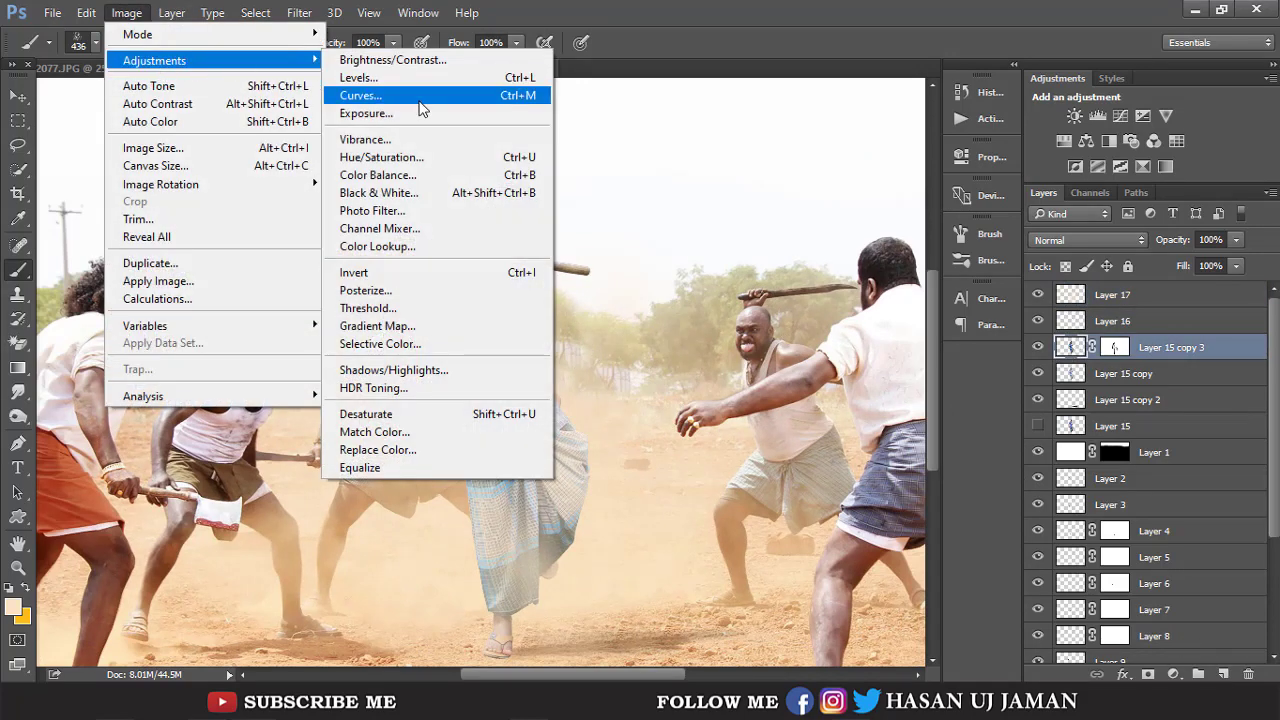
click(380, 344)
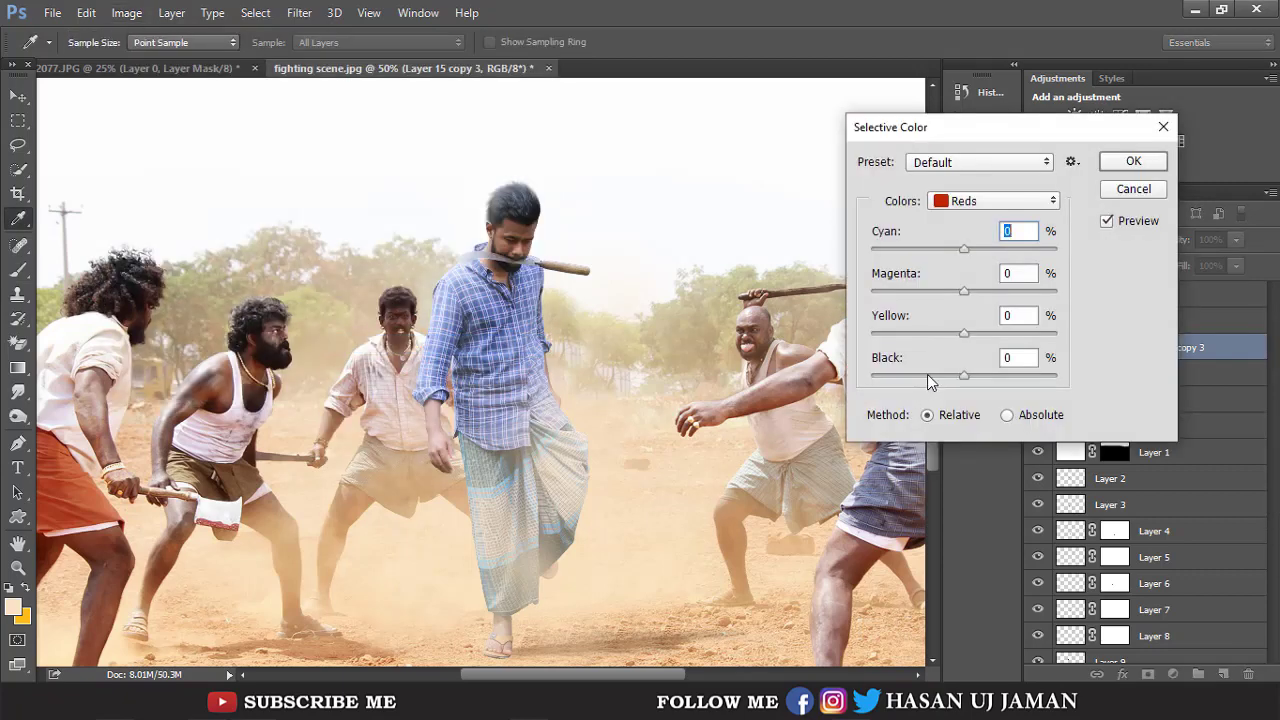
mouse_move(927, 374)
mouse_down()
mouse_move(882, 375)
mouse_move(924, 381)
mouse_up()
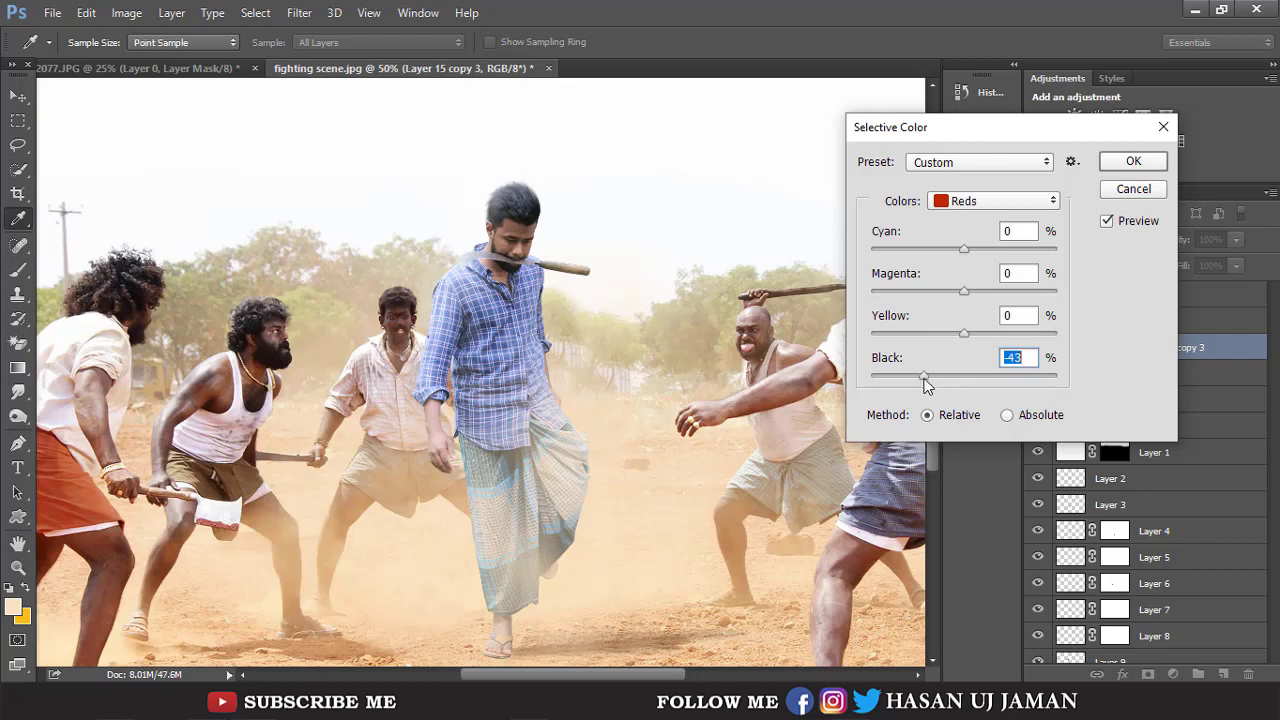
click(1131, 162)
key(b)
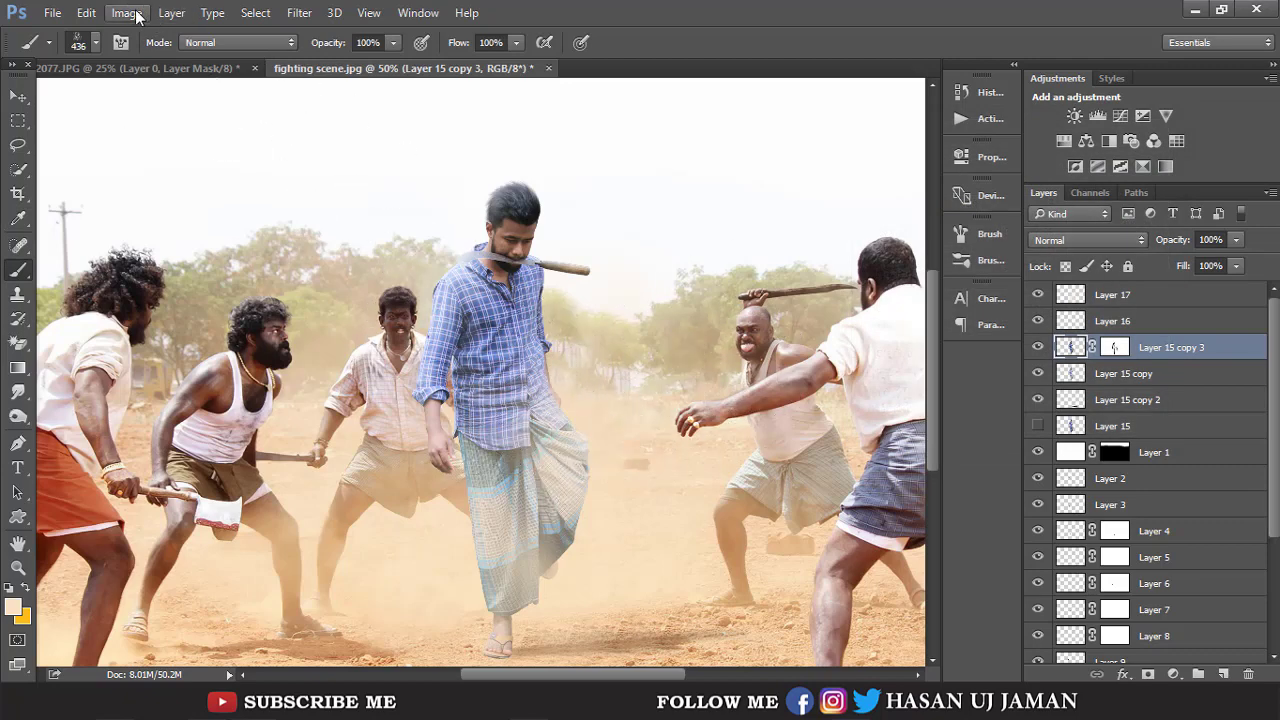
Apply Brightness/Contrast with Contrast set to 14.
click(126, 12)
click(399, 66)
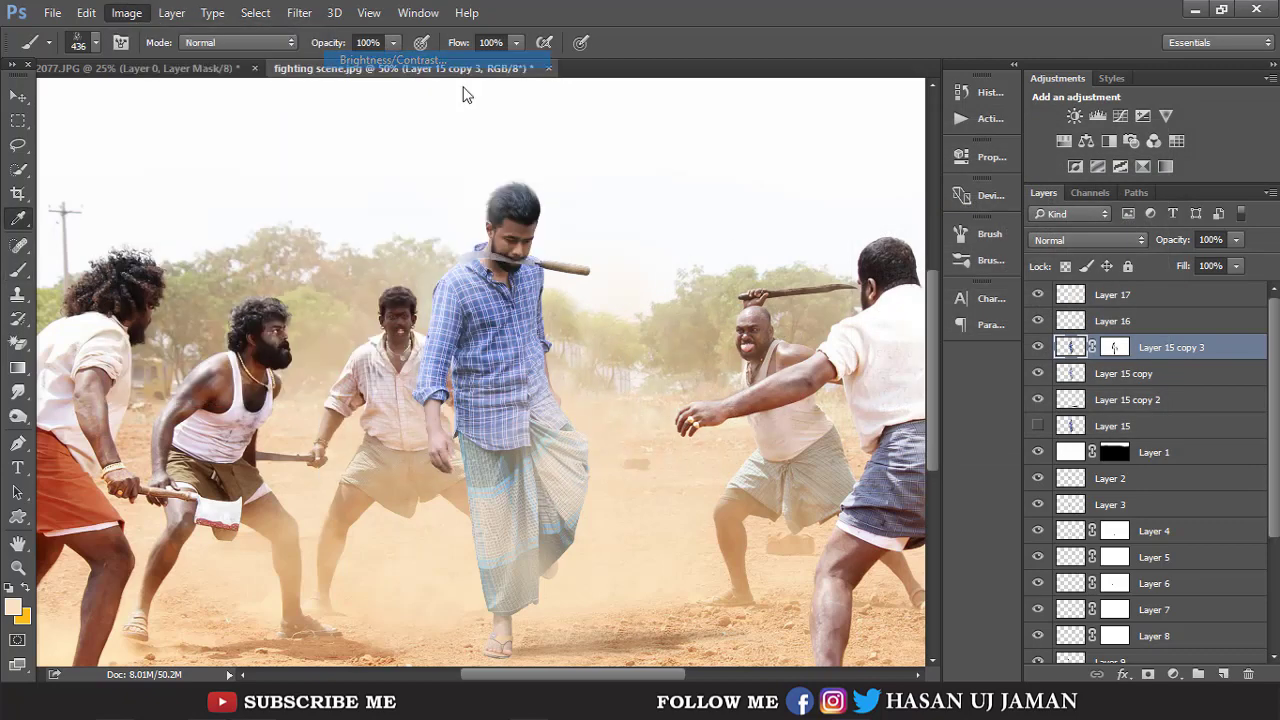
click(826, 272)
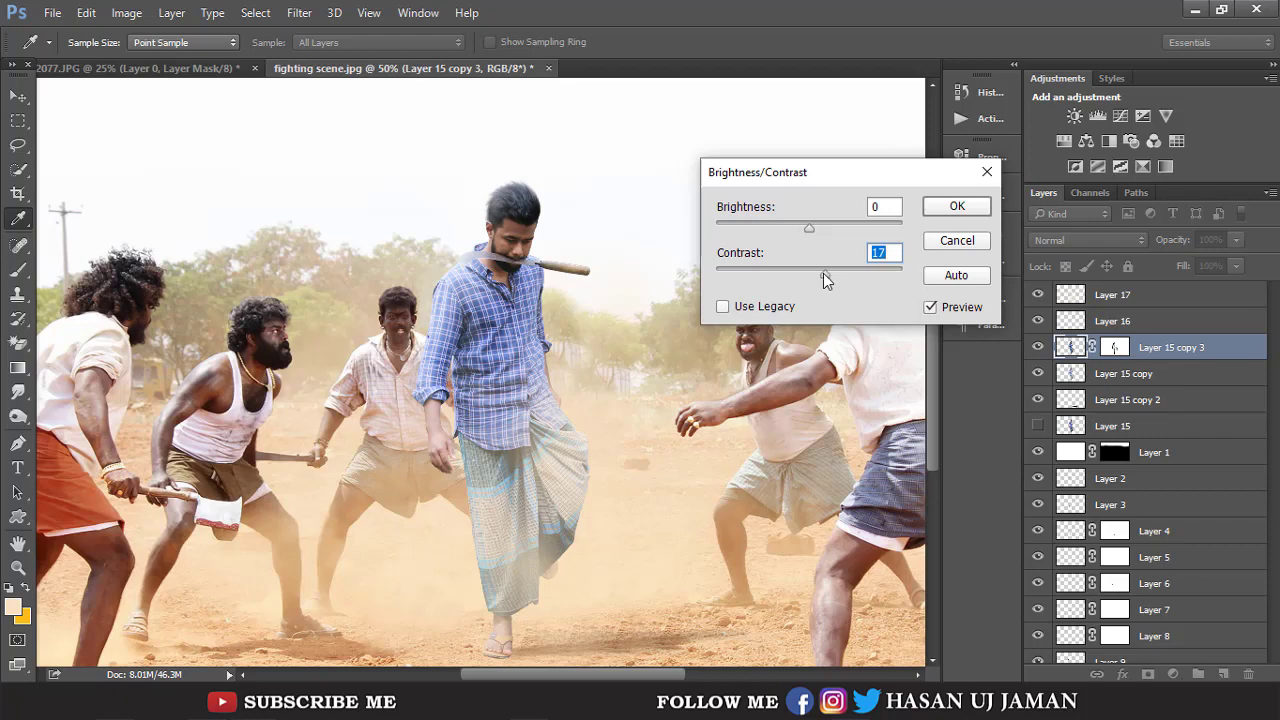
drag(823, 273, 822, 274)
click(957, 207)
Zoom in on the central figures and add a new Layer 18 above Layer 17.
key(b)
key(ctrl+minus)
key(ctrl+minus)
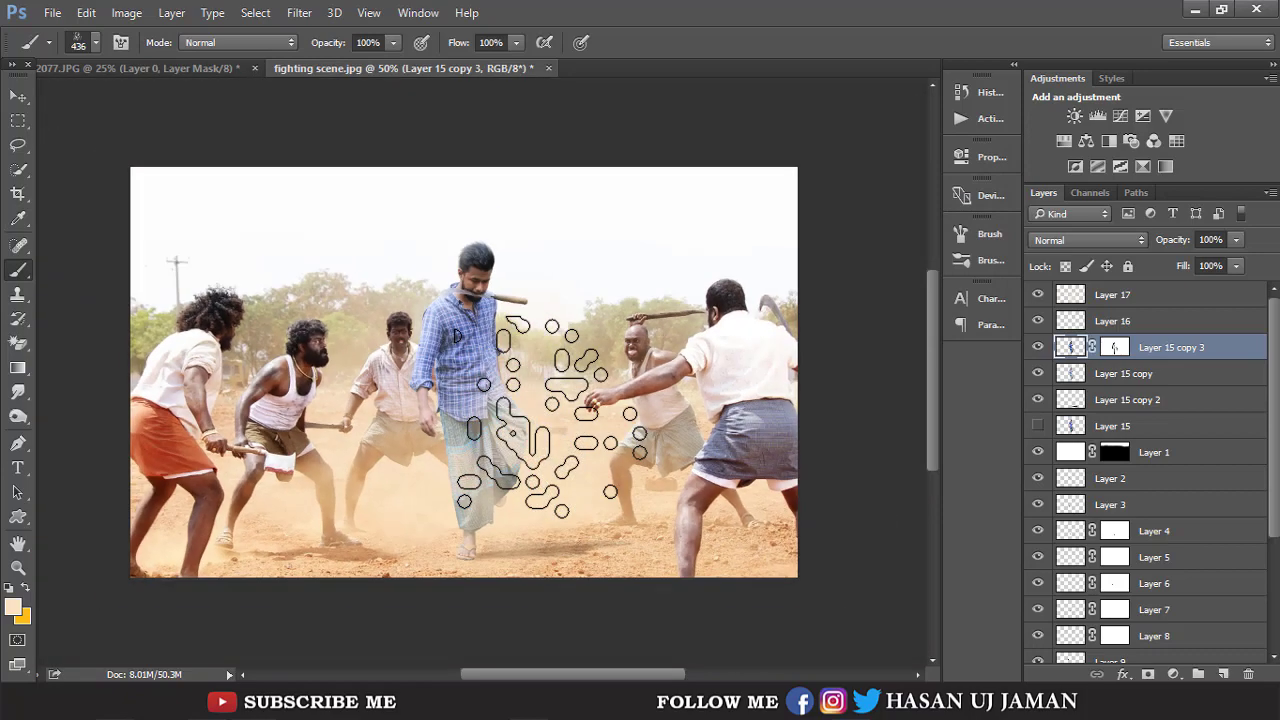
key(ctrl+minus)
key(ctrl+minus)
key(ctrl+plus)
key(ctrl+plus)
key(ctrl+plus)
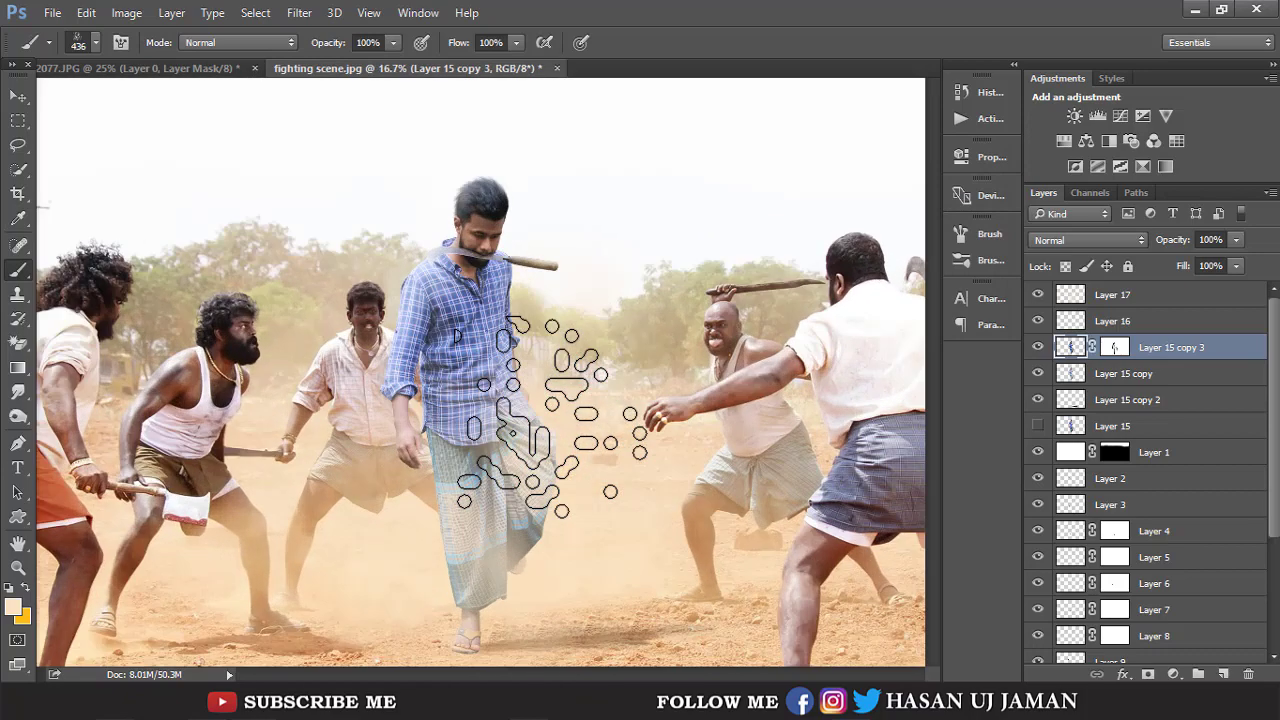
key(ctrl+plus)
key(ctrl+plus)
click(1105, 296)
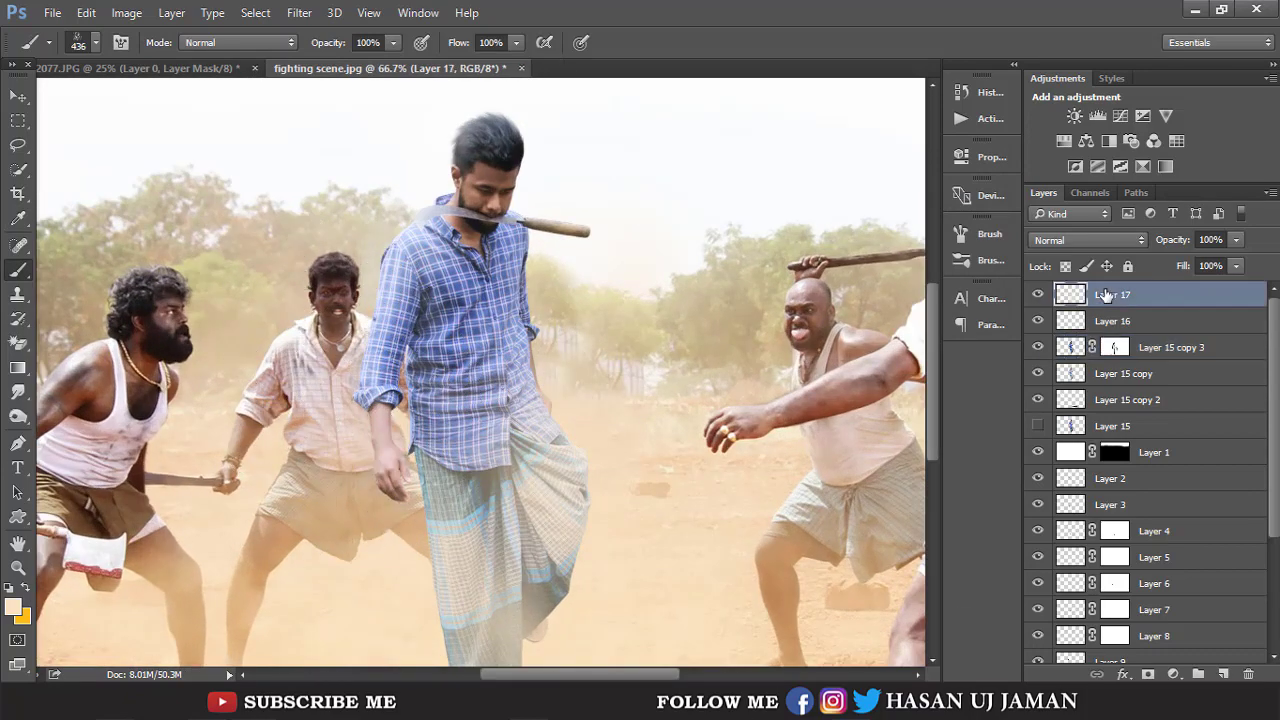
click(1223, 674)
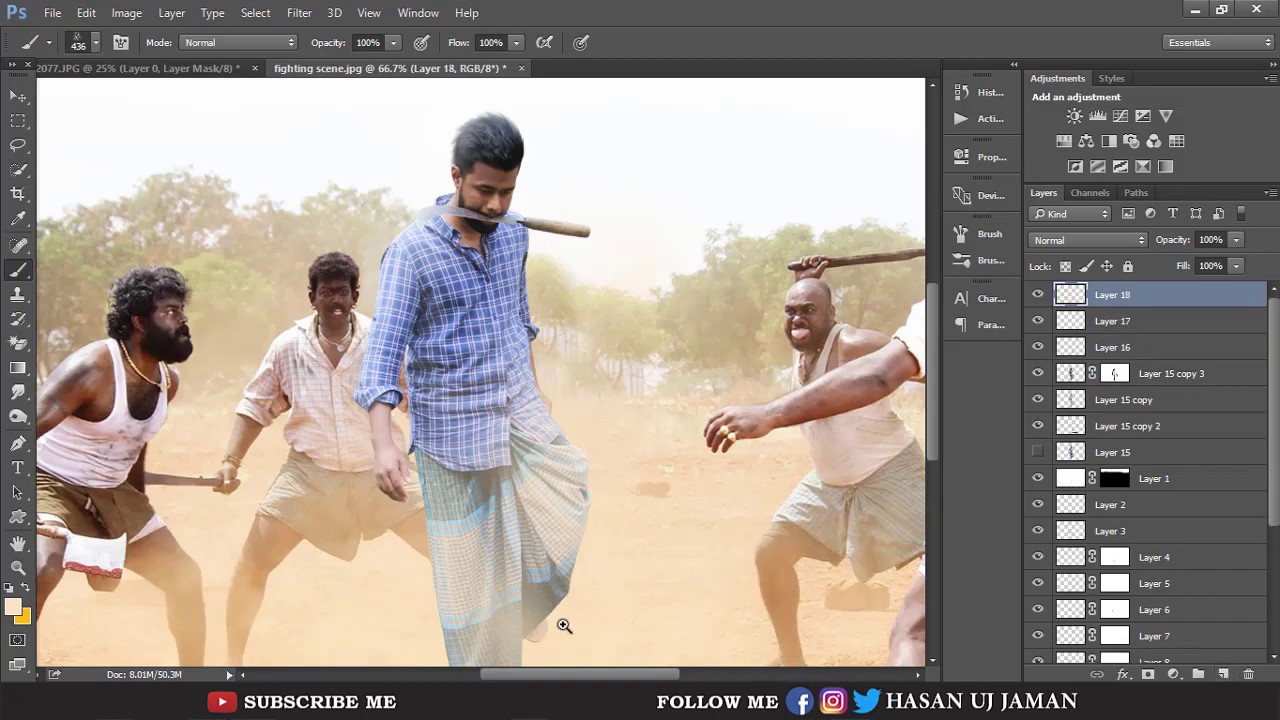
Frame the sandal and choose a soft round brush at 7 px.
mouse_move(565, 626)
mouse_down()
mouse_move(770, 525)
mouse_move(829, 249)
mouse_move(591, 391)
mouse_move(429, 569)
mouse_move(536, 297)
mouse_up()
alt+click(491, 434)
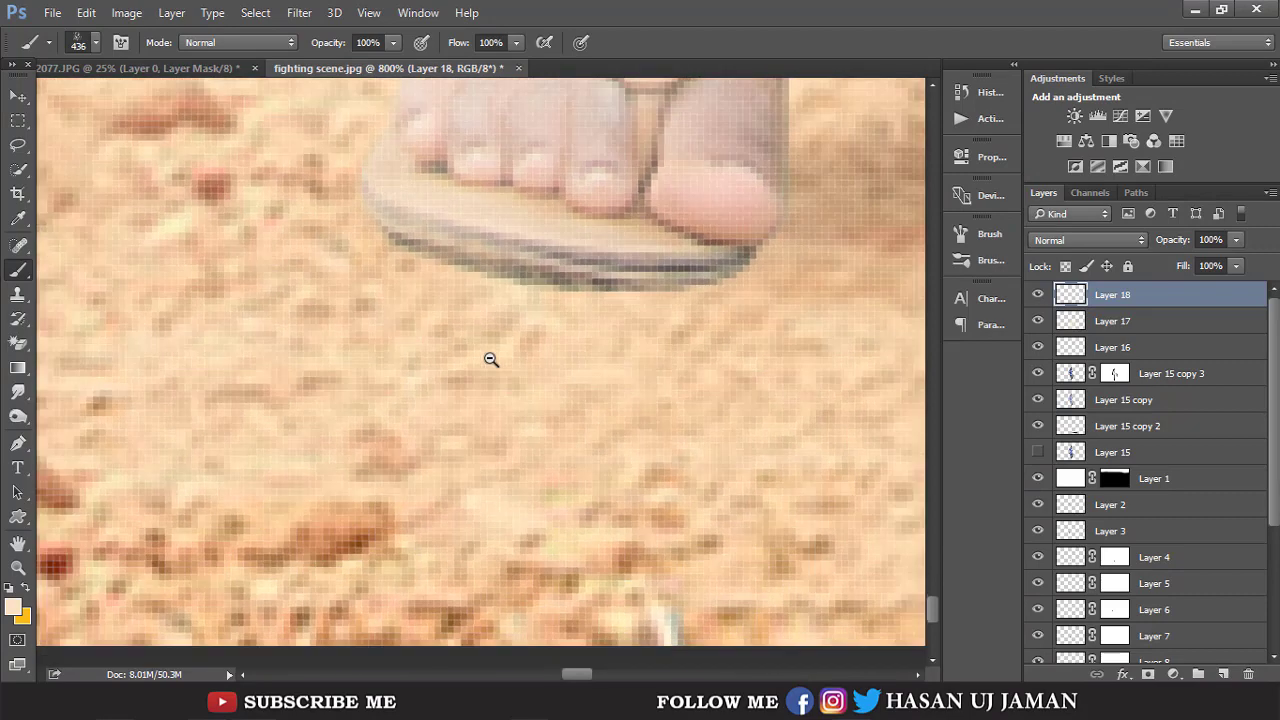
right_click(479, 272)
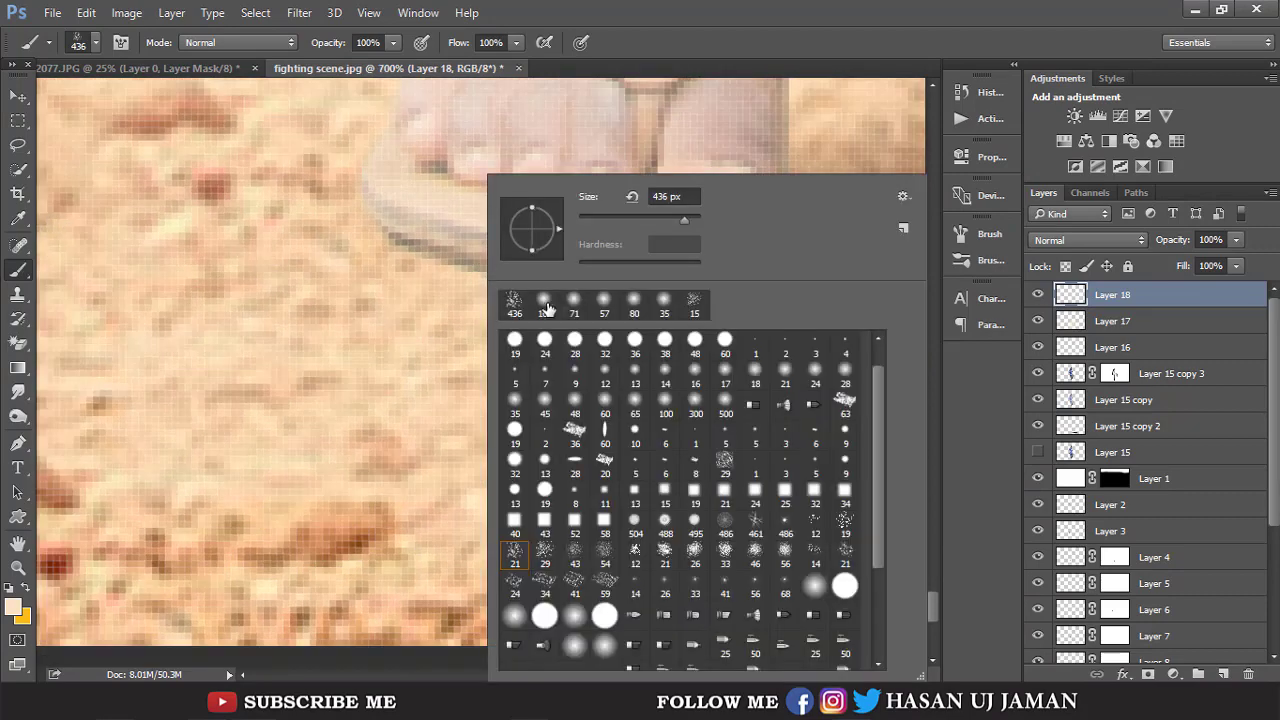
click(546, 305)
right_click(400, 265)
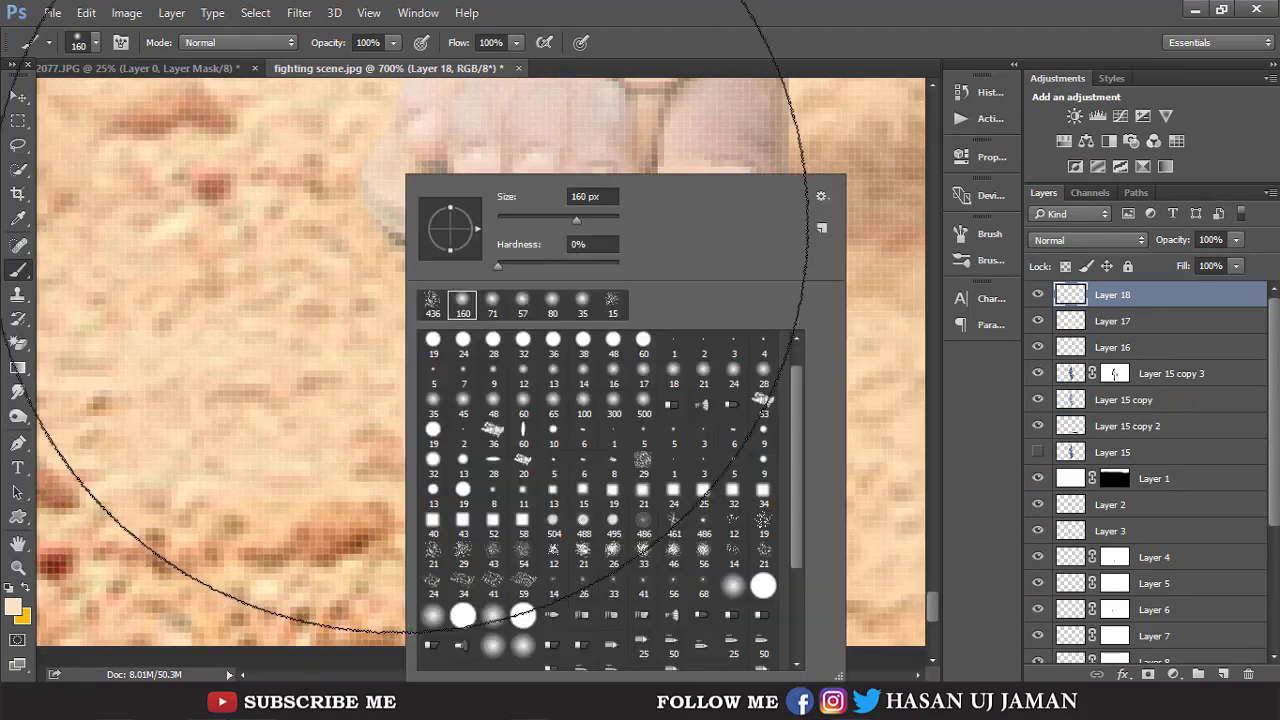
click(501, 217)
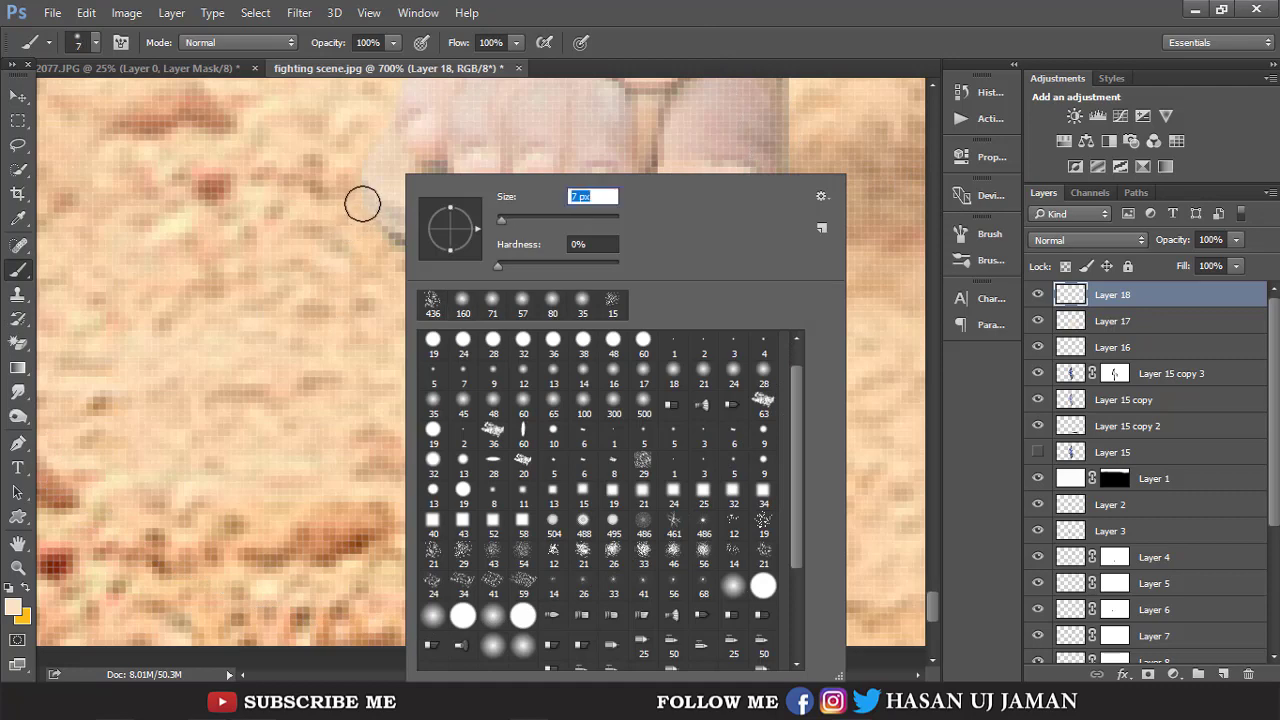
click(362, 205)
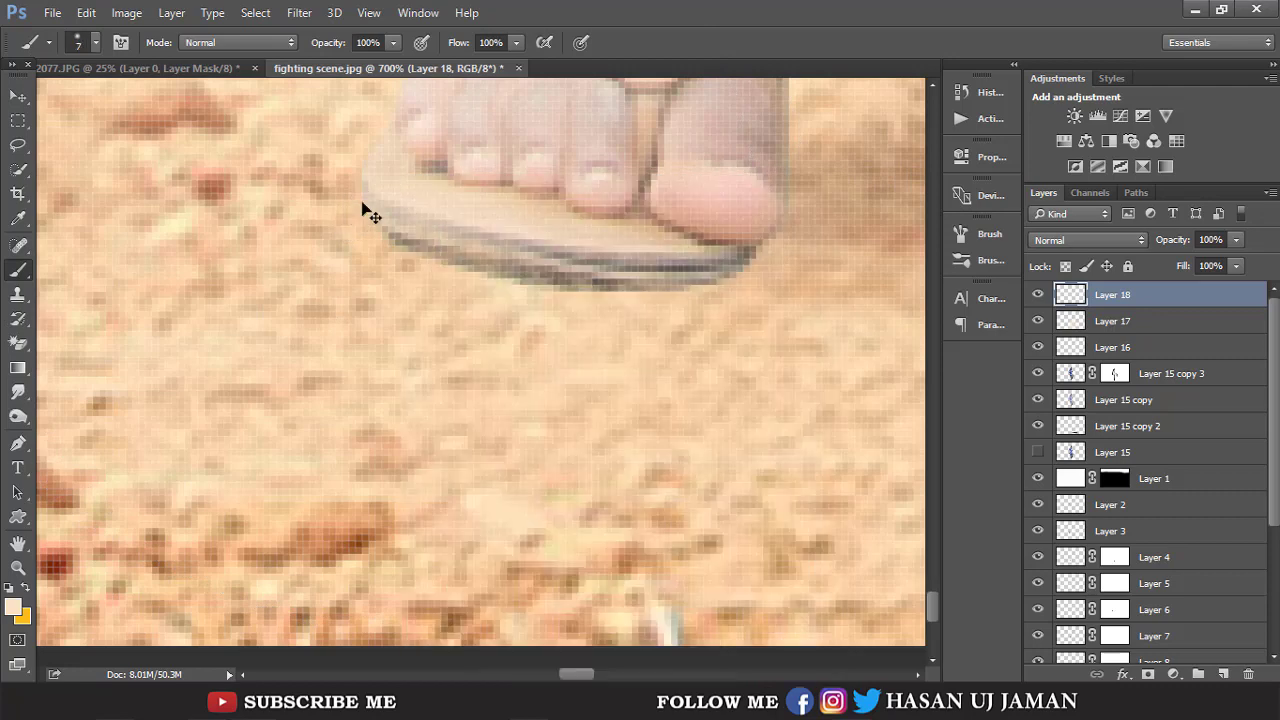
Set the foreground colour to black and the brush opacity to 8%.
click(13, 606)
click(572, 434)
drag(572, 434, 538, 494)
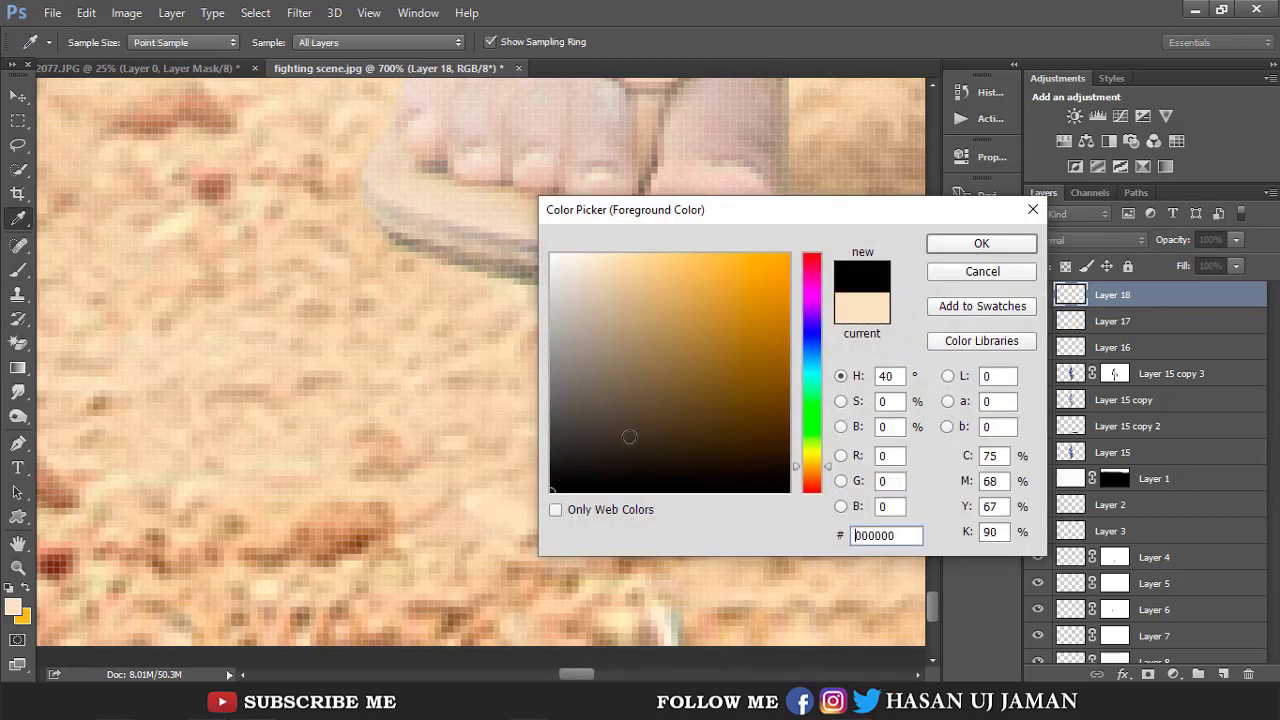
click(982, 244)
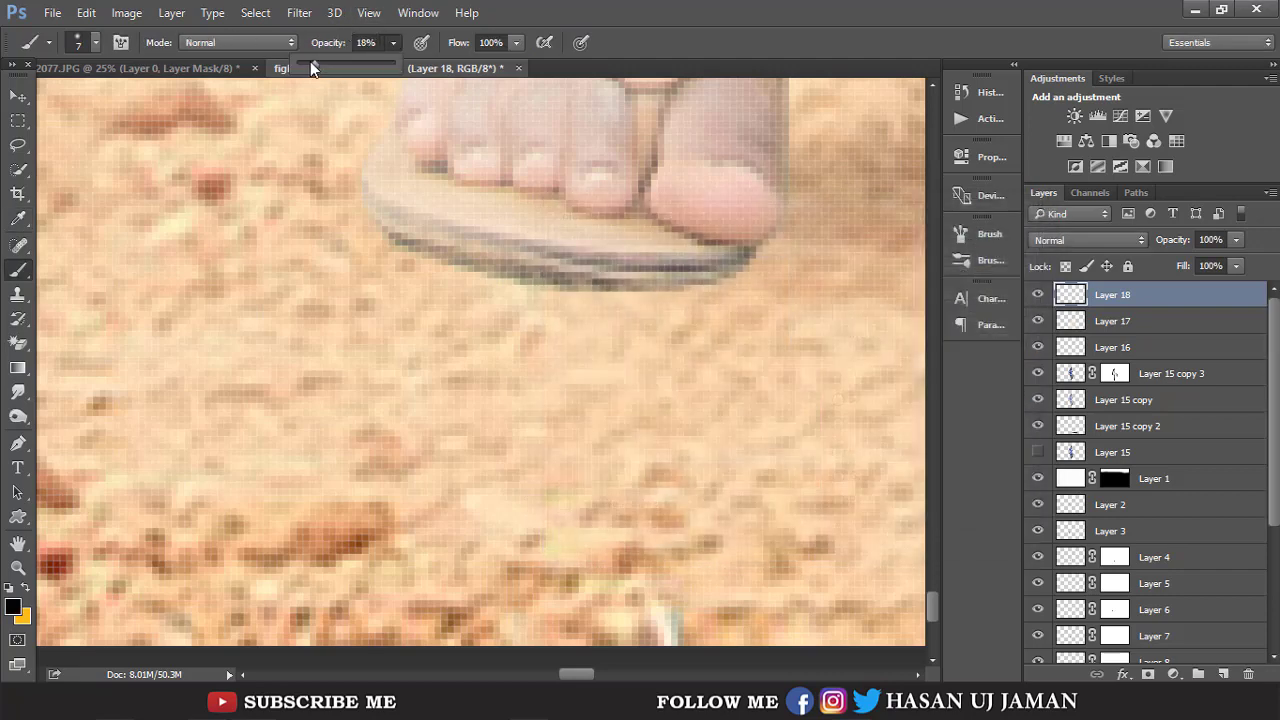
drag(310, 61, 305, 62)
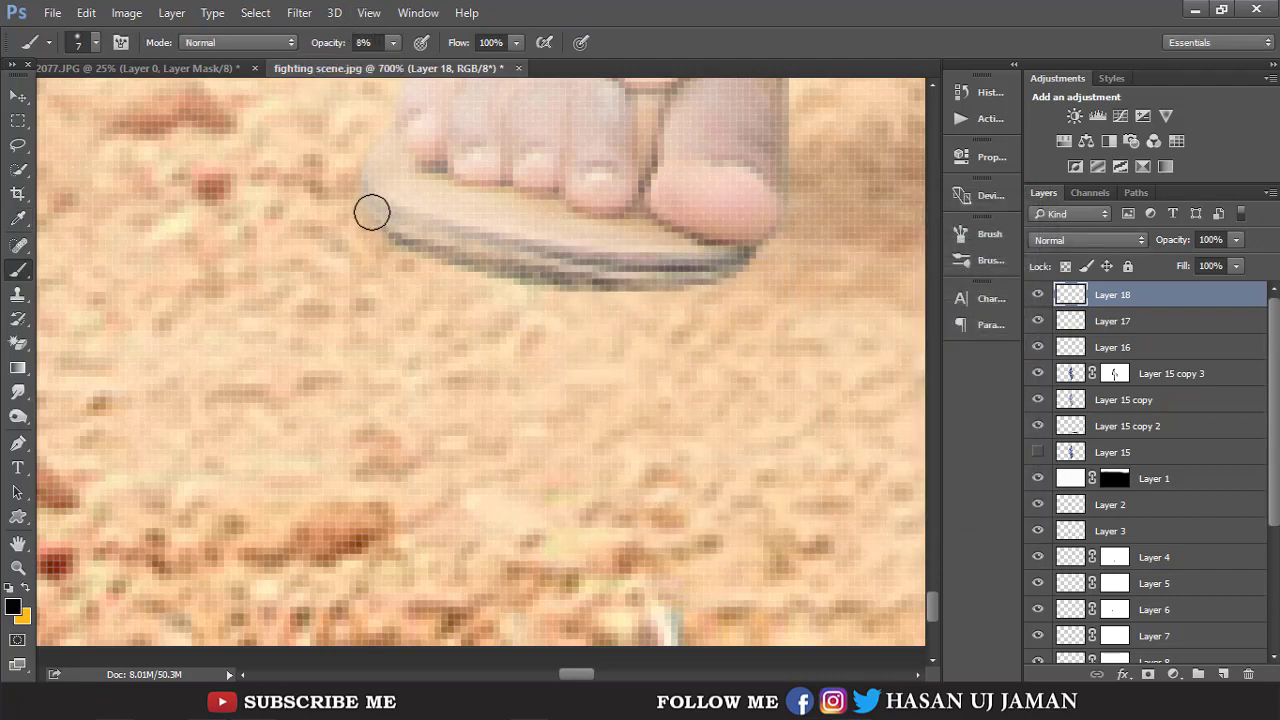
Paint a shadow along the sandal's bottom edge, then widen it with a 43 px brush.
mouse_move(371, 211)
mouse_down()
mouse_move(617, 292)
mouse_move(760, 266)
mouse_move(617, 294)
mouse_up()
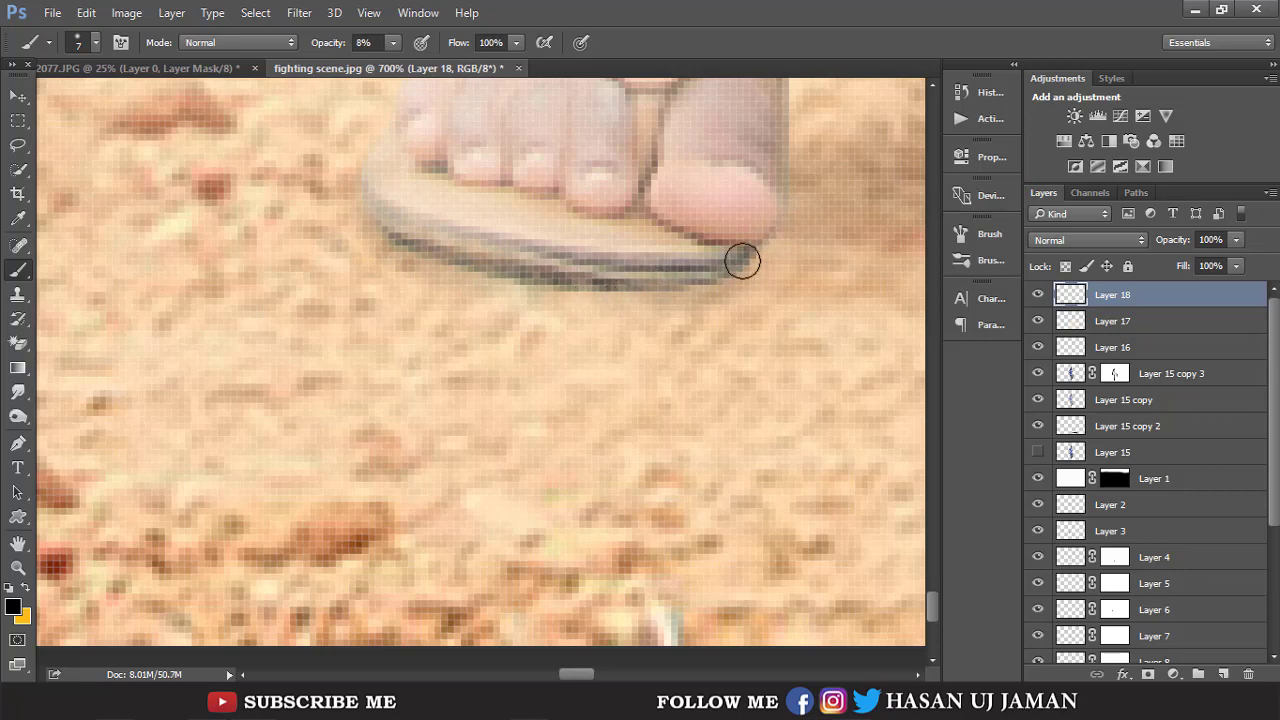
drag(826, 209, 583, 293)
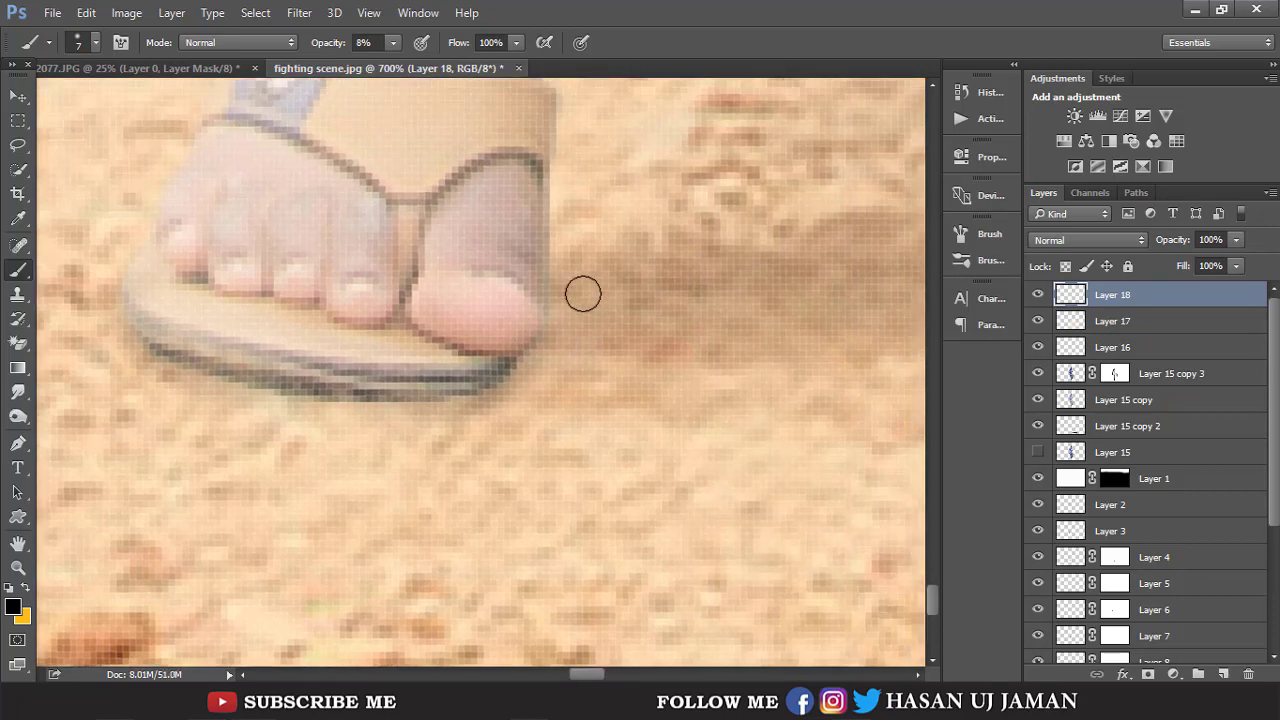
right_click(560, 268)
drag(679, 213, 690, 213)
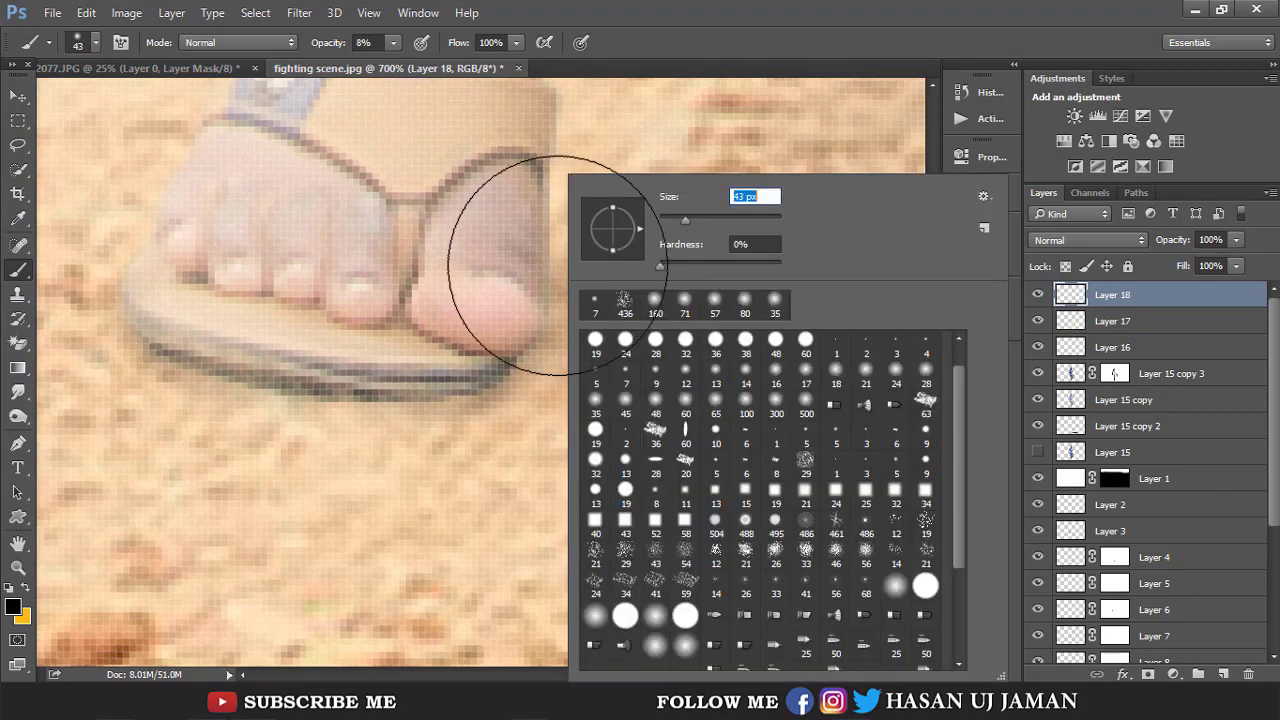
key(Return)
drag(563, 268, 739, 273)
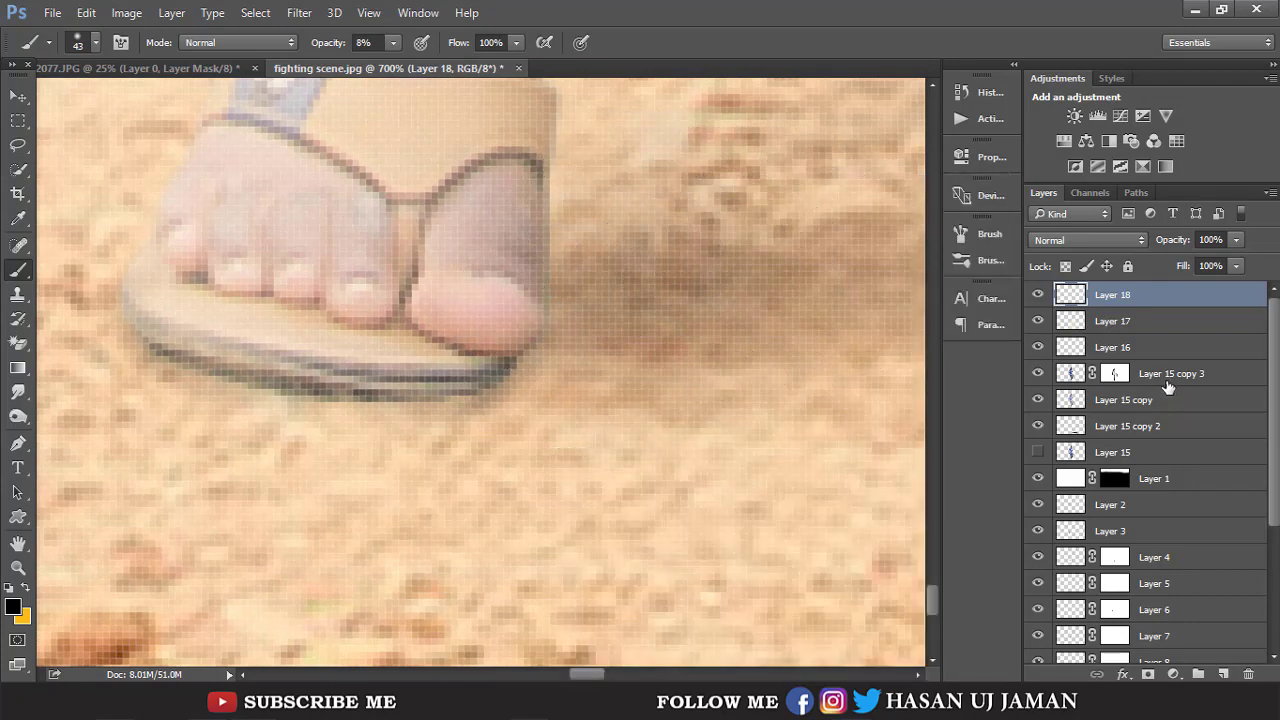
Move Layer 18 below Layer 15, deepen the shadow beside the toe, and compare.
drag(1070, 295, 1070, 466)
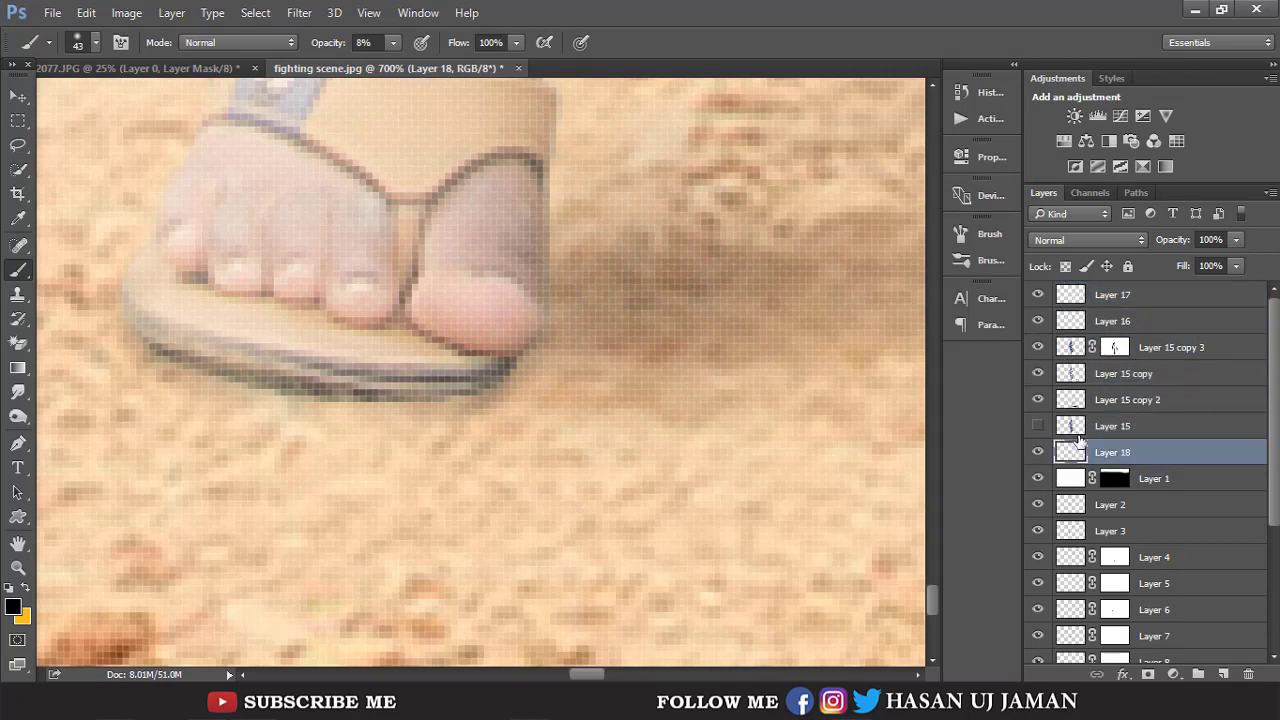
mouse_move(565, 220)
mouse_down()
mouse_move(586, 270)
mouse_move(614, 267)
mouse_up()
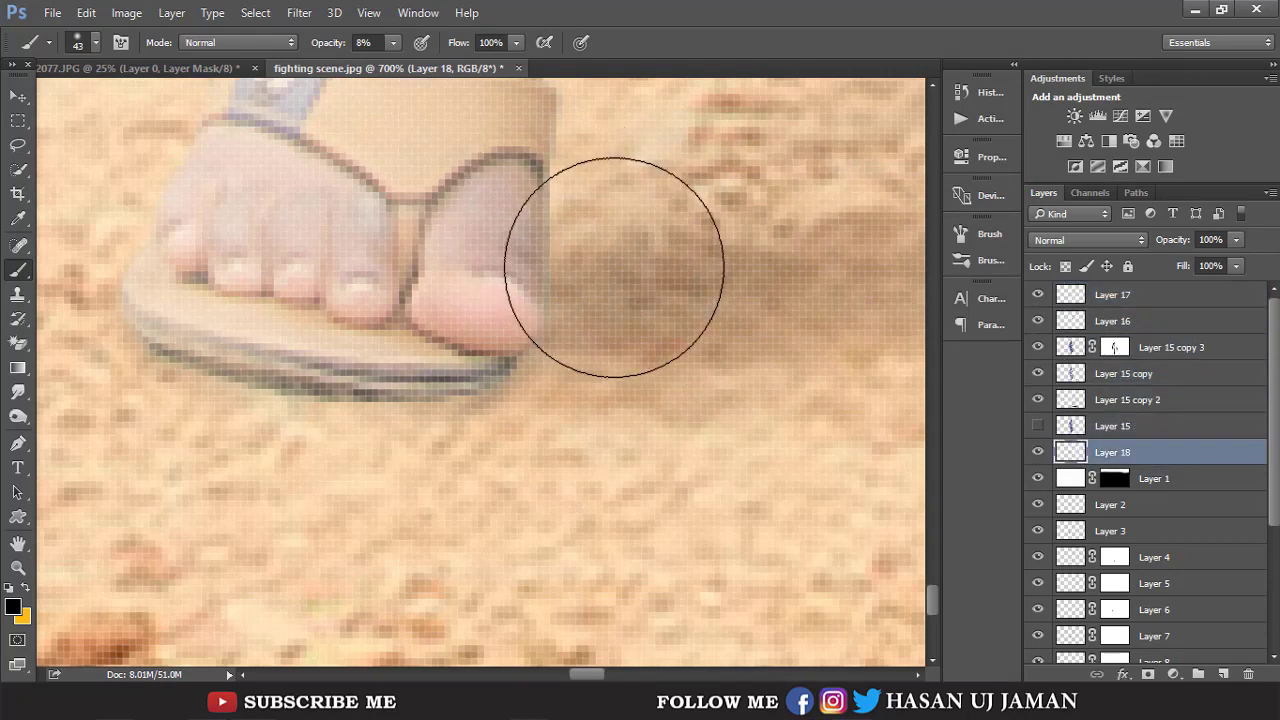
click(1038, 453)
click(1038, 453)
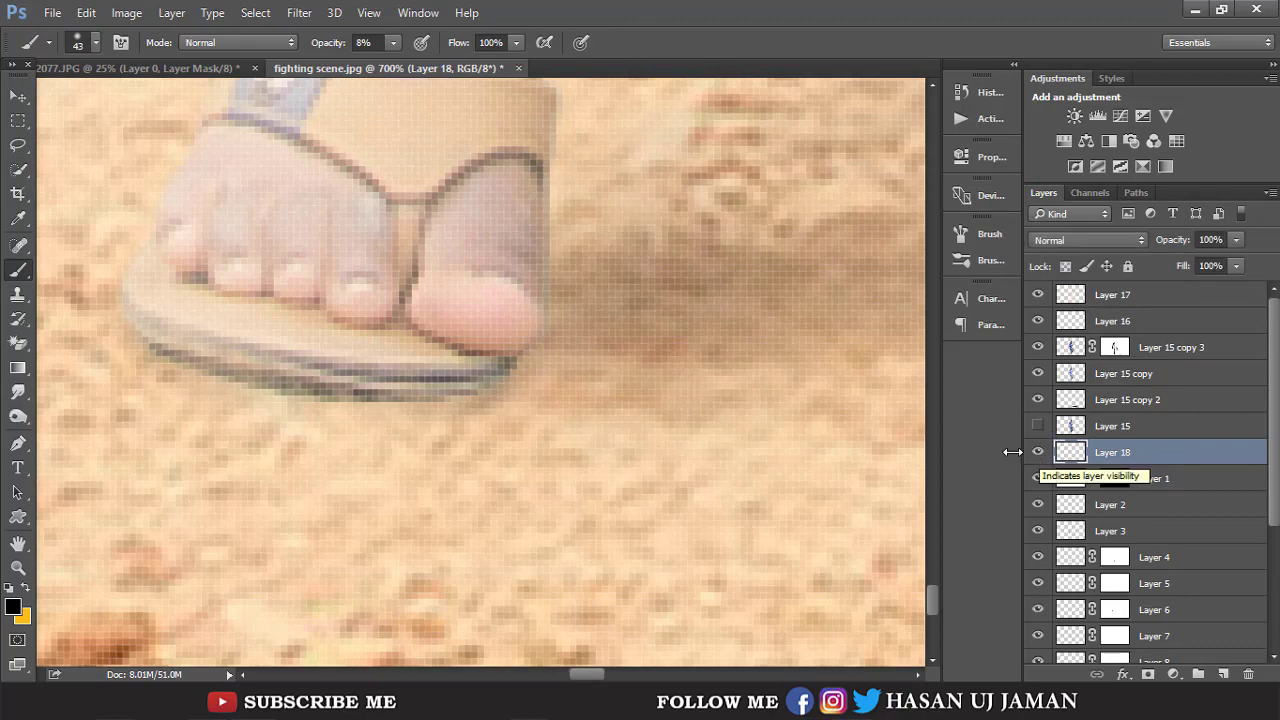
Zoom around to review the foot shadow, then select Layer 17.
scroll(483, 291, down, 4)
scroll(483, 291, down, 2)
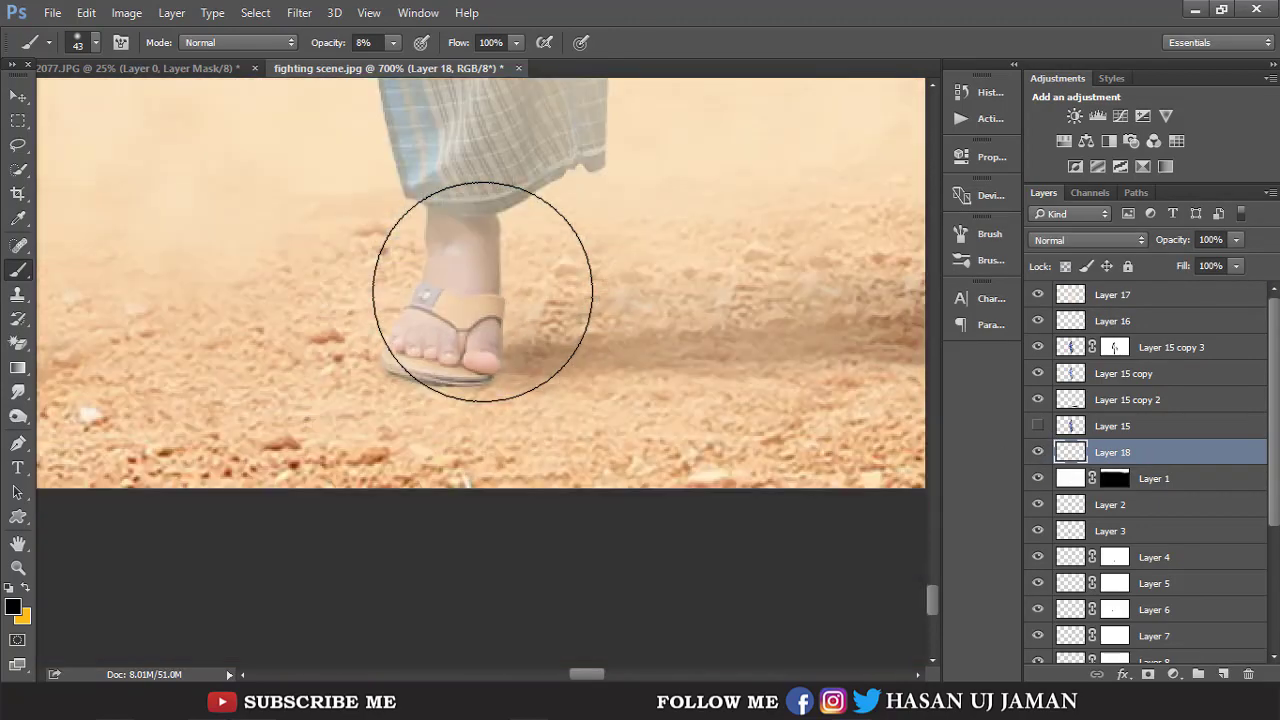
scroll(483, 291, down, 1)
scroll(483, 291, down, 1)
scroll(483, 291, down, 1)
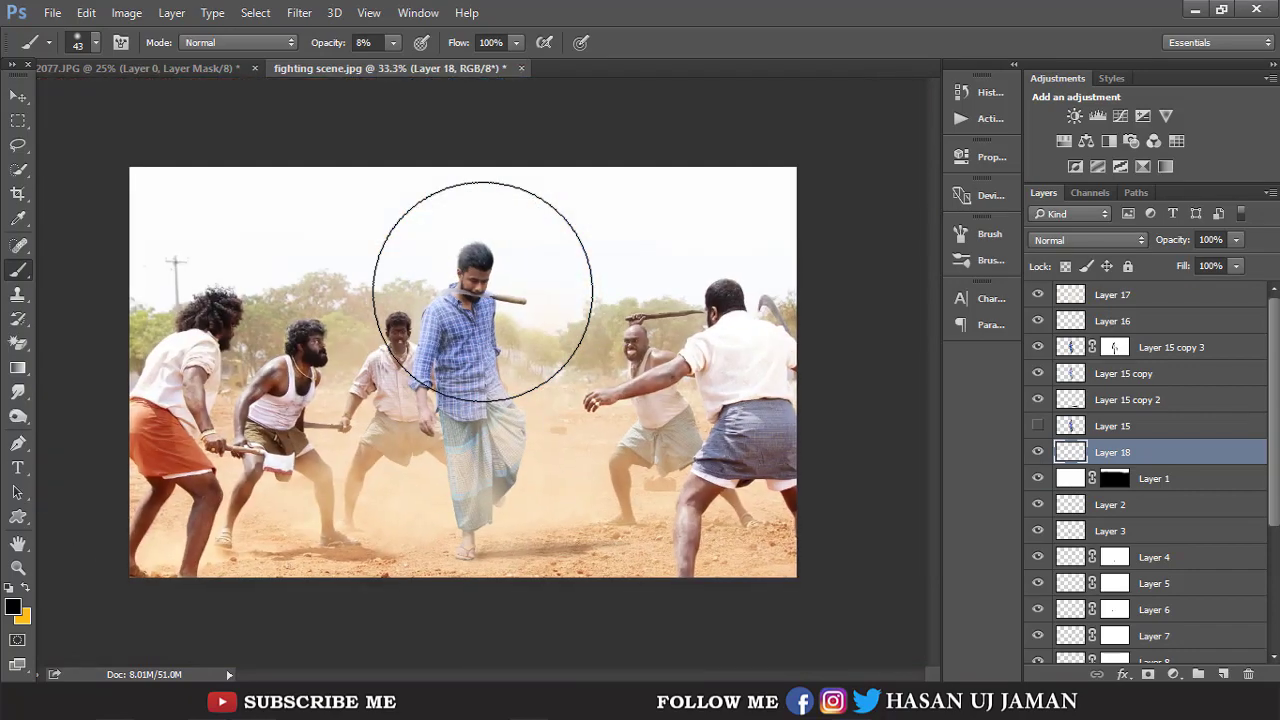
scroll(483, 291, down, 1)
scroll(483, 291, down, 2)
scroll(483, 291, up, 2)
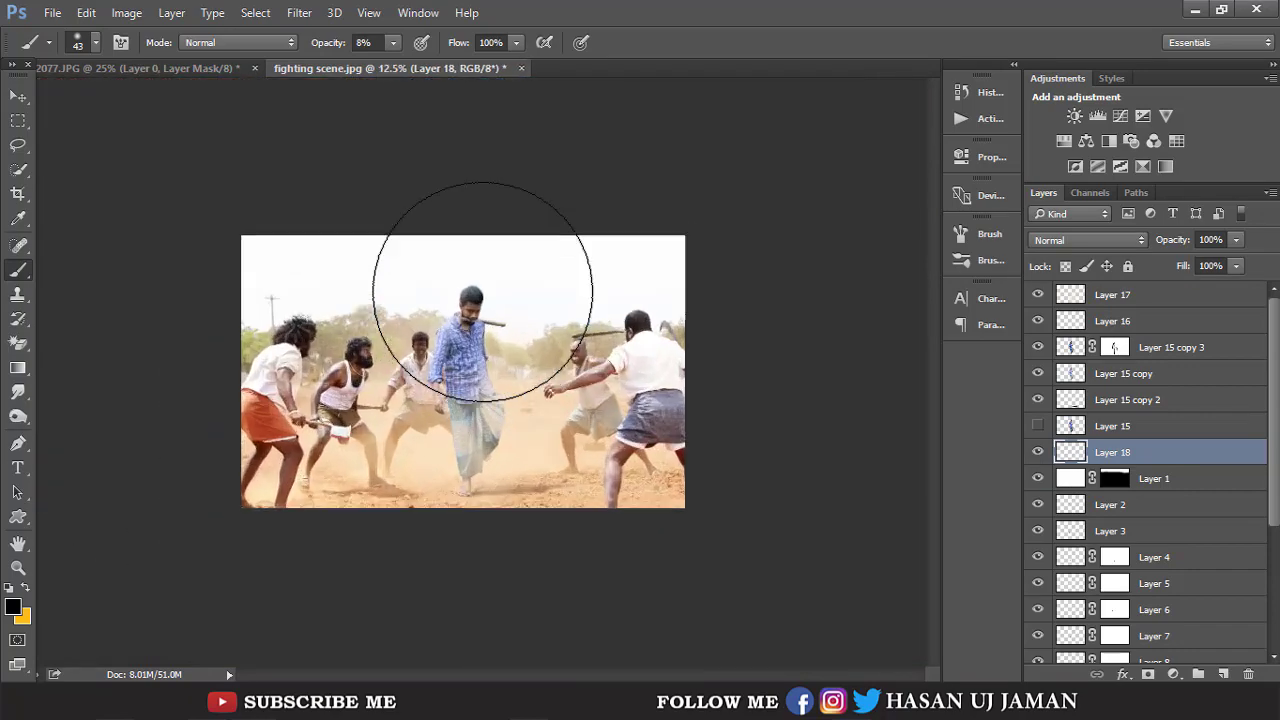
scroll(483, 291, up, 1)
scroll(483, 291, down, 1)
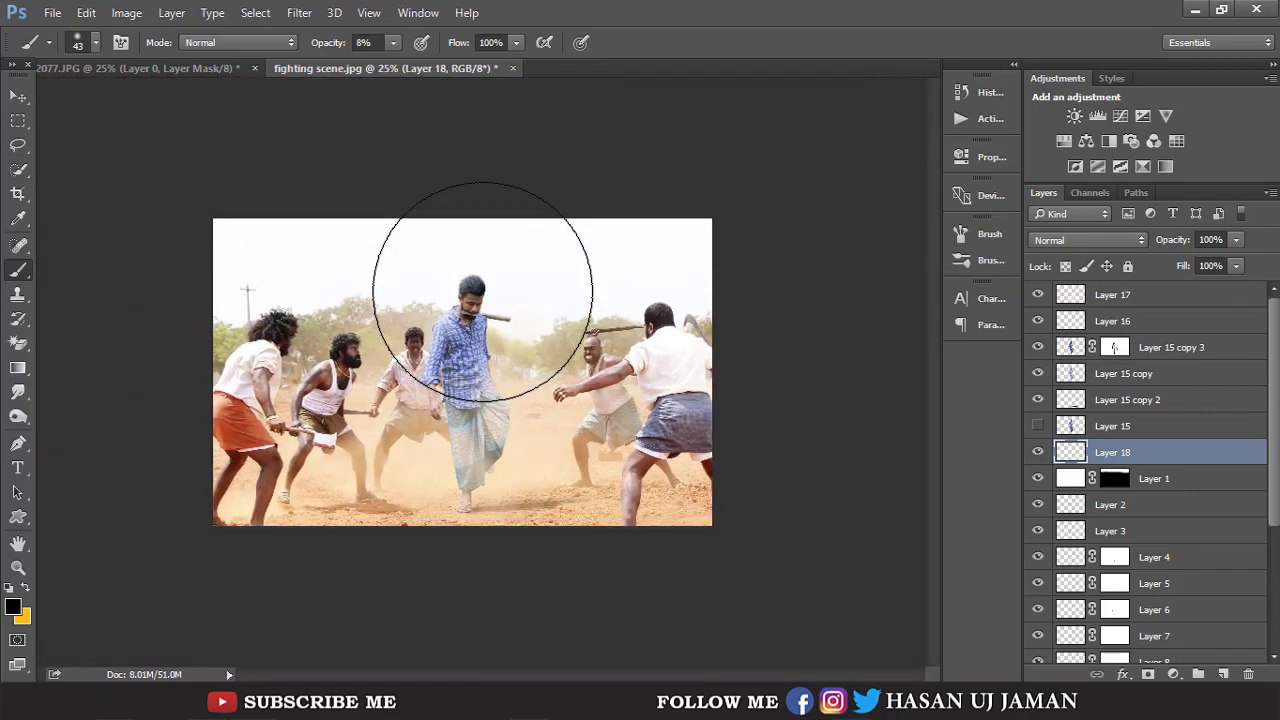
scroll(483, 291, down, 1)
scroll(483, 291, up, 1)
scroll(483, 291, up, 1)
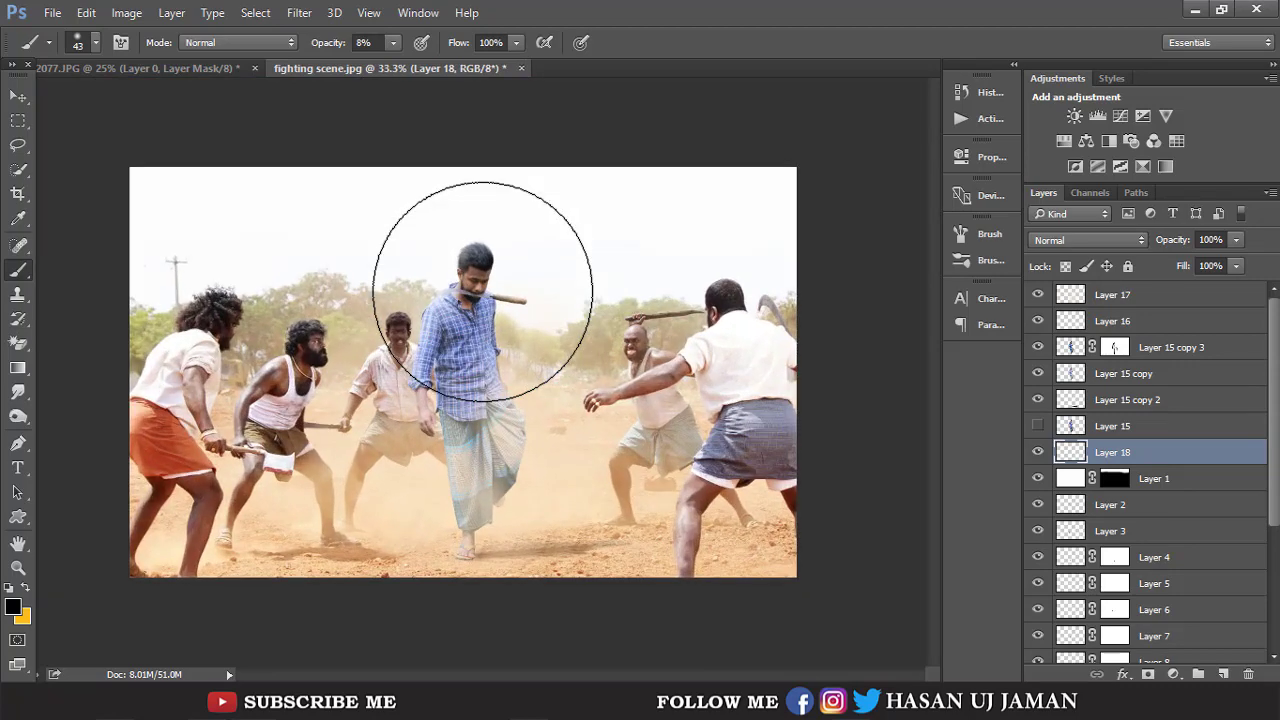
click(1140, 294)
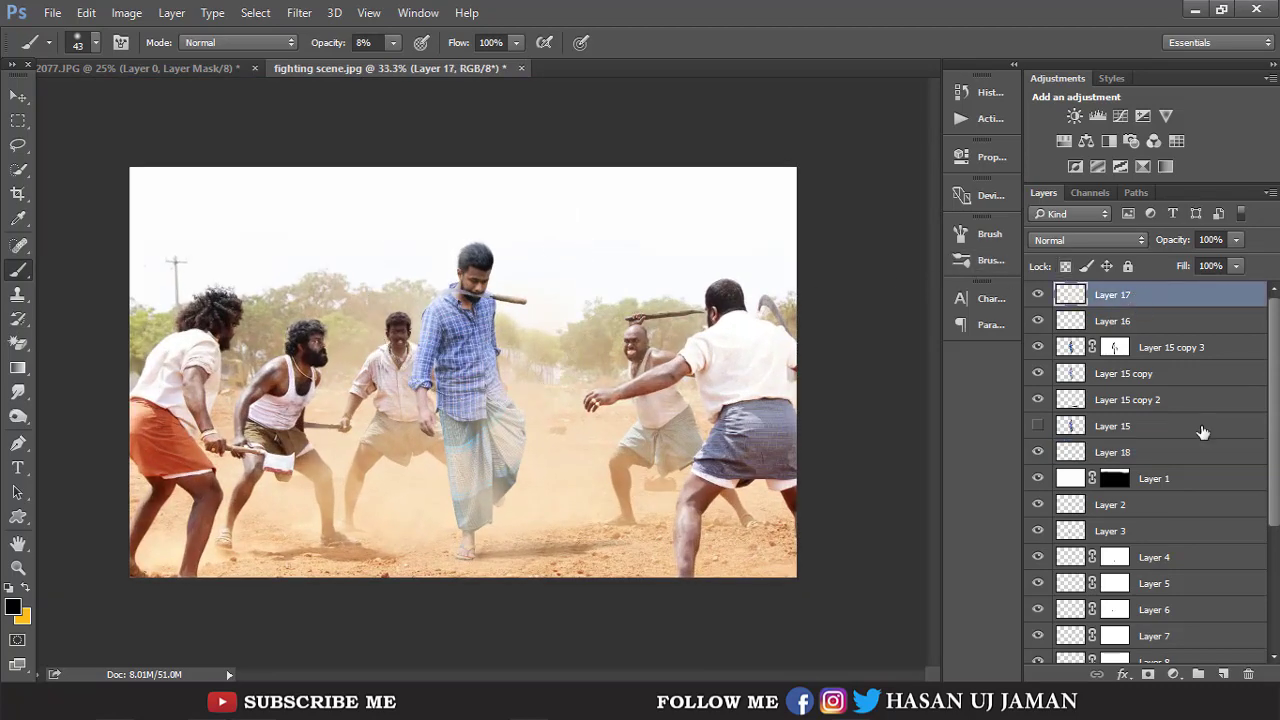
Add a Color Lookup layer using AnimePalette device link and the FallColors.look 3D LUT.
click(1174, 674)
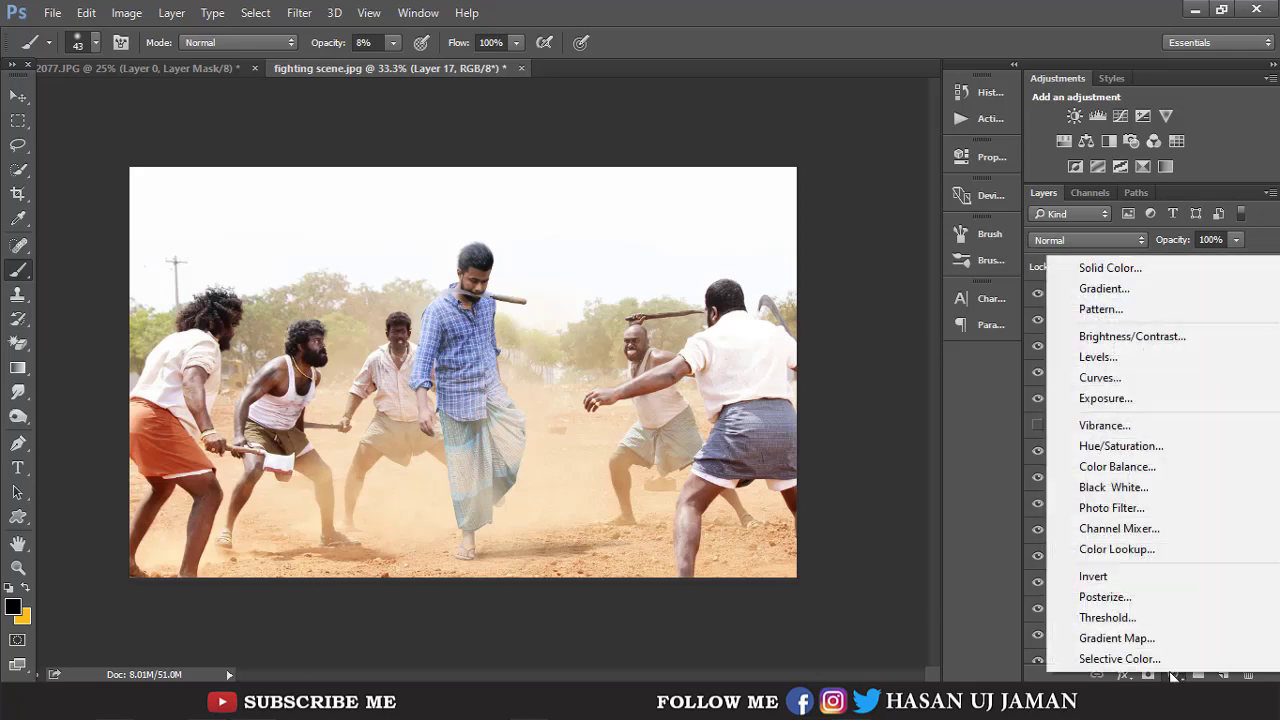
click(1127, 552)
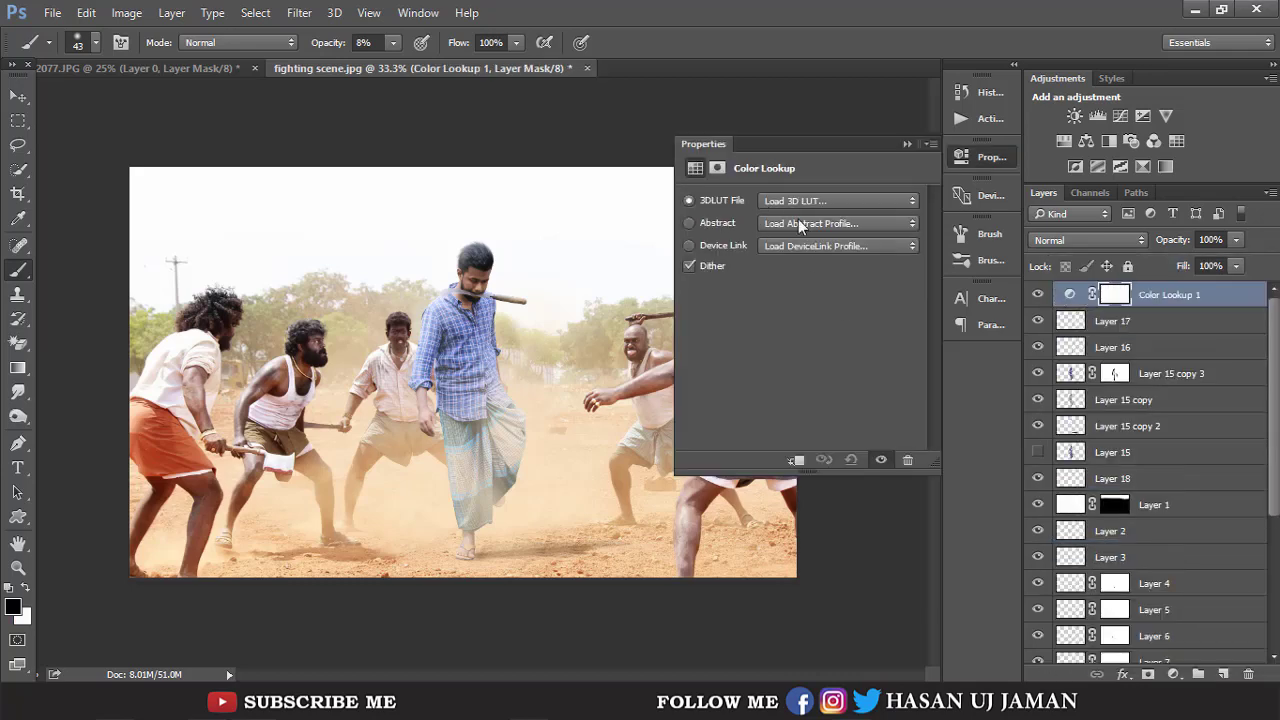
click(816, 247)
click(815, 318)
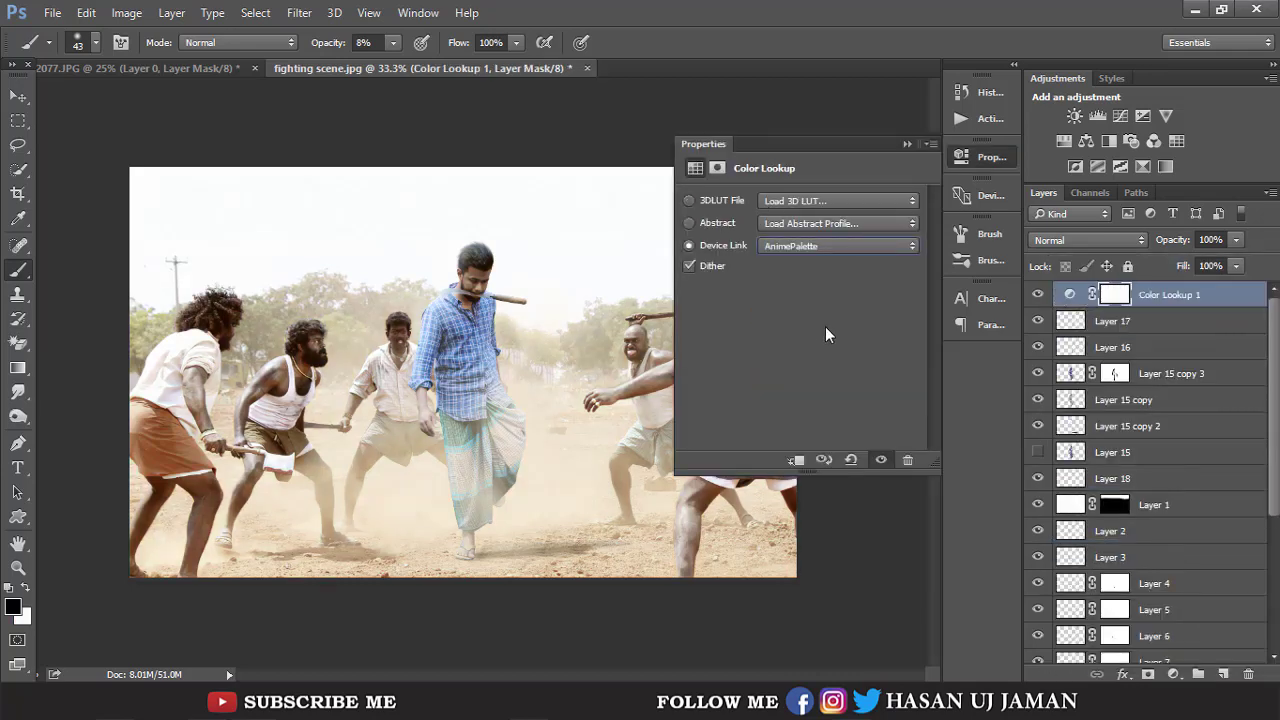
click(812, 206)
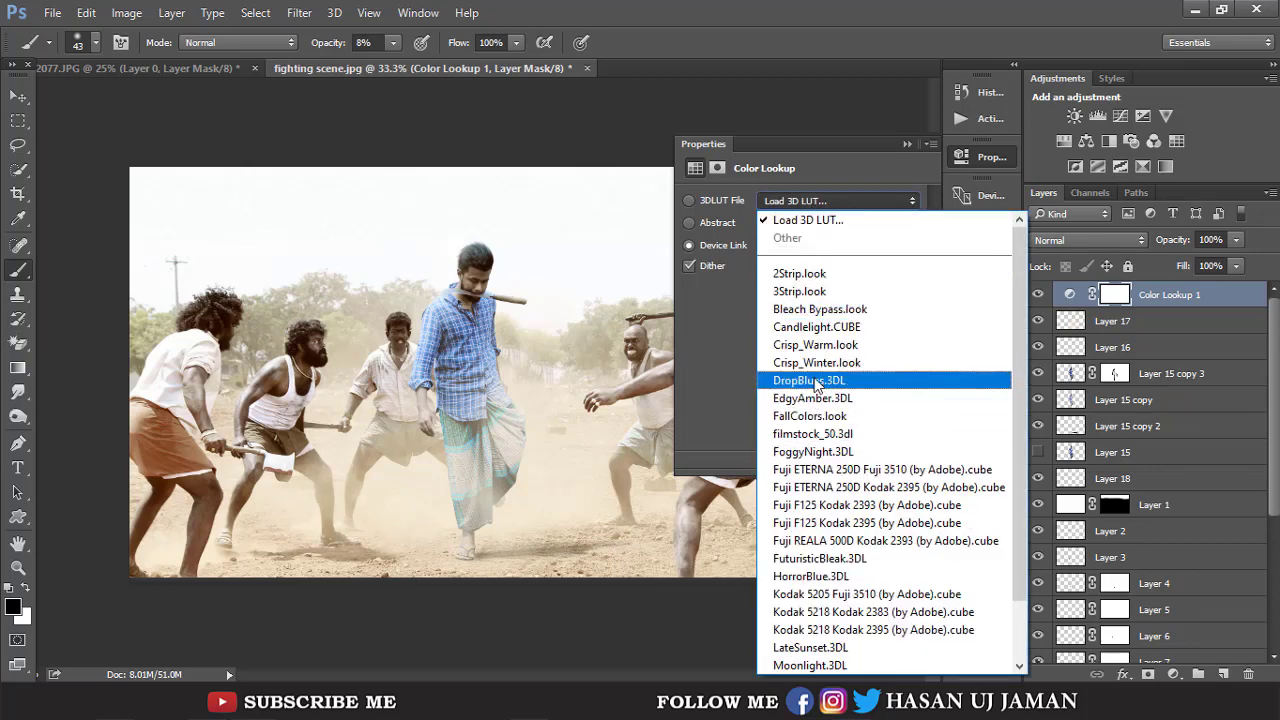
click(810, 413)
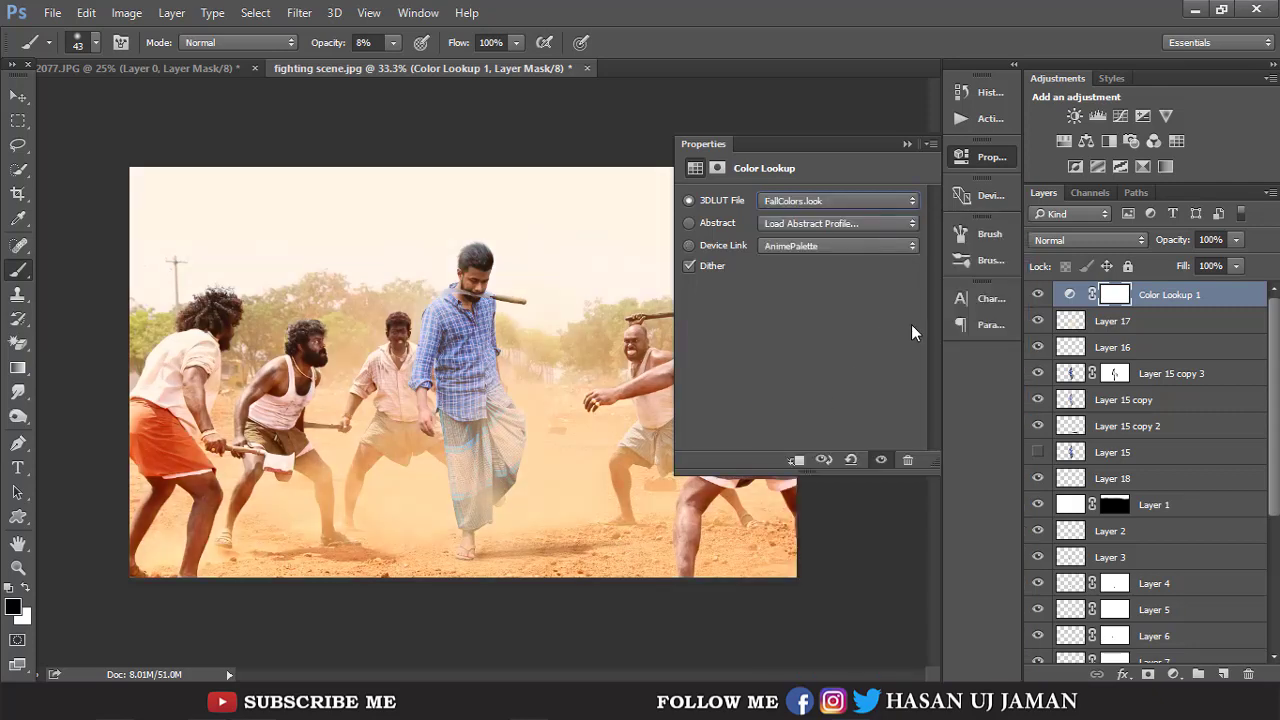
Set the Color Lookup 1 layer opacity to 30%.
click(1235, 240)
drag(1147, 260, 1152, 259)
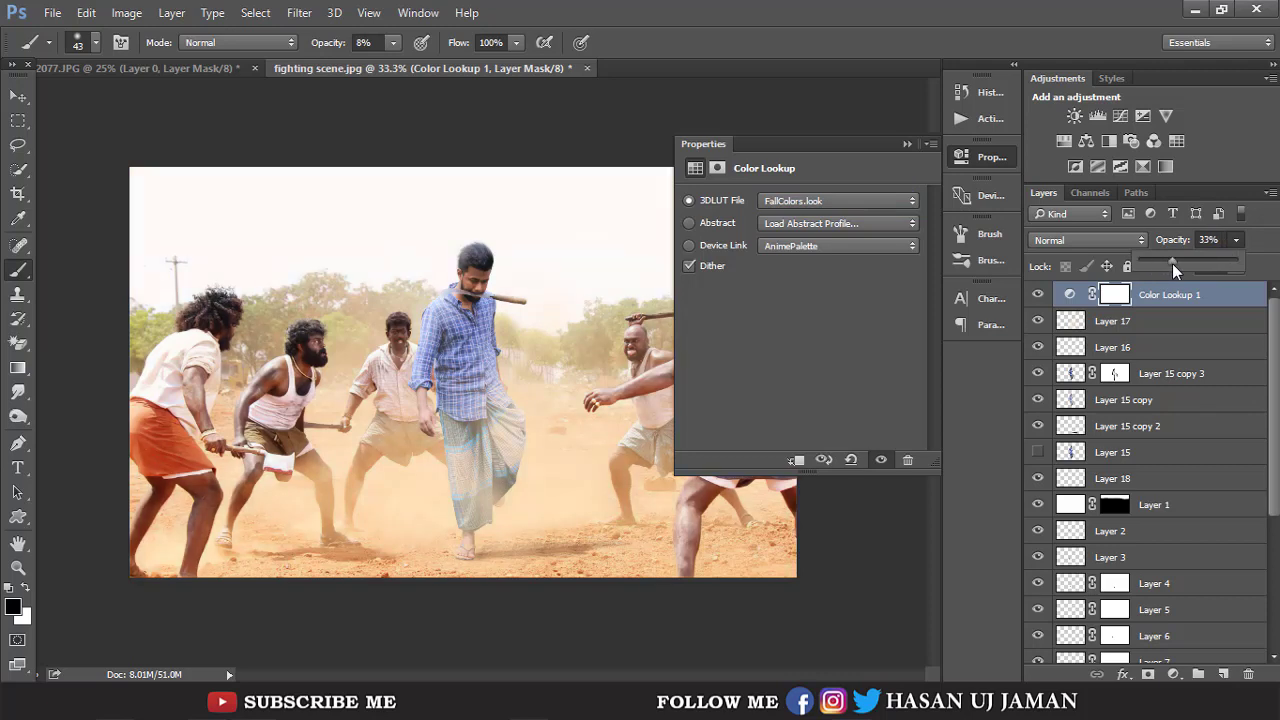
click(1166, 247)
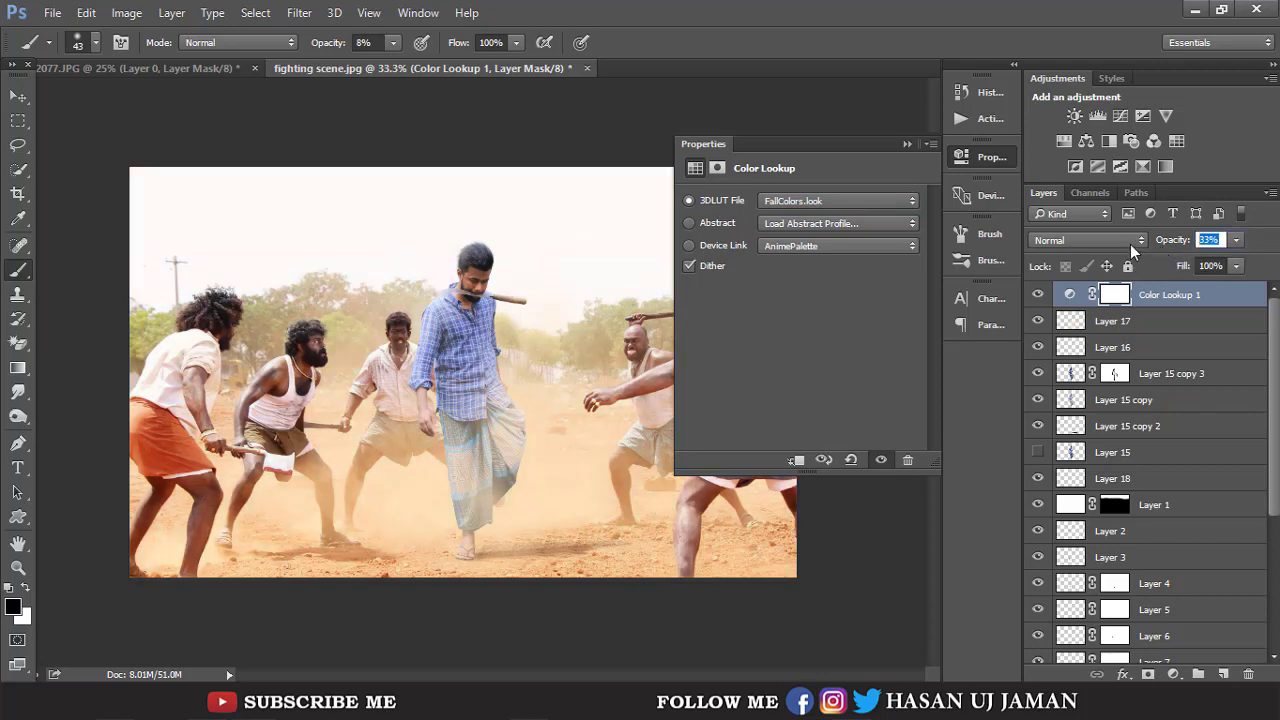
text(30)
key(Return)
Collapse the adjustment properties and zoom in and out to check the grade.
click(907, 144)
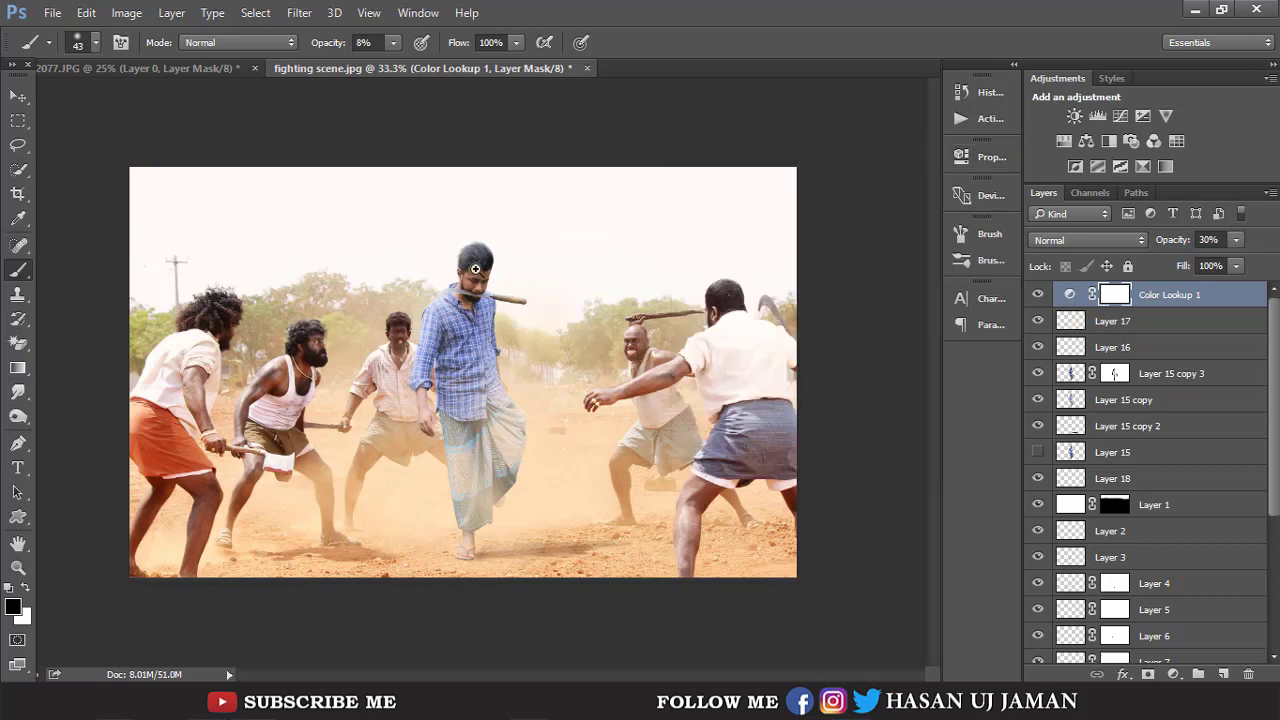
drag(475, 268, 519, 502)
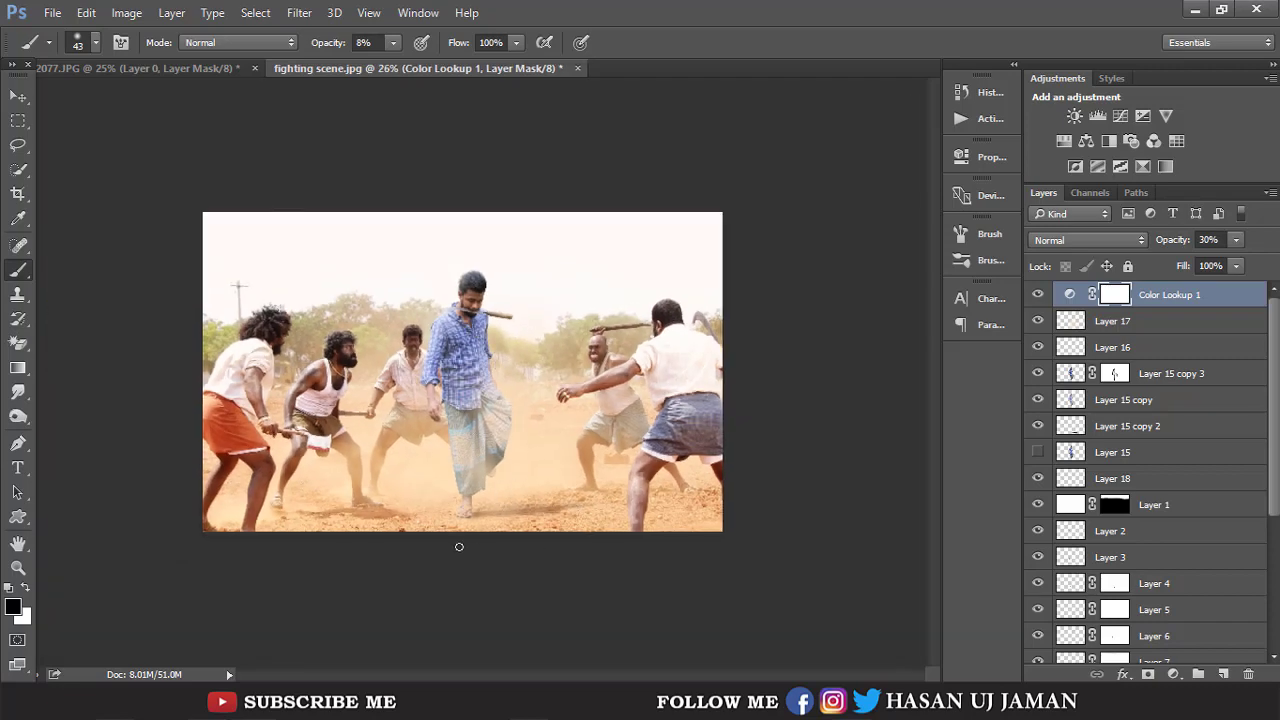
key(ctrl+minus)
key(ctrl+minus)
key(ctrl+minus)
key(ctrl+minus)
key(ctrl+minus)
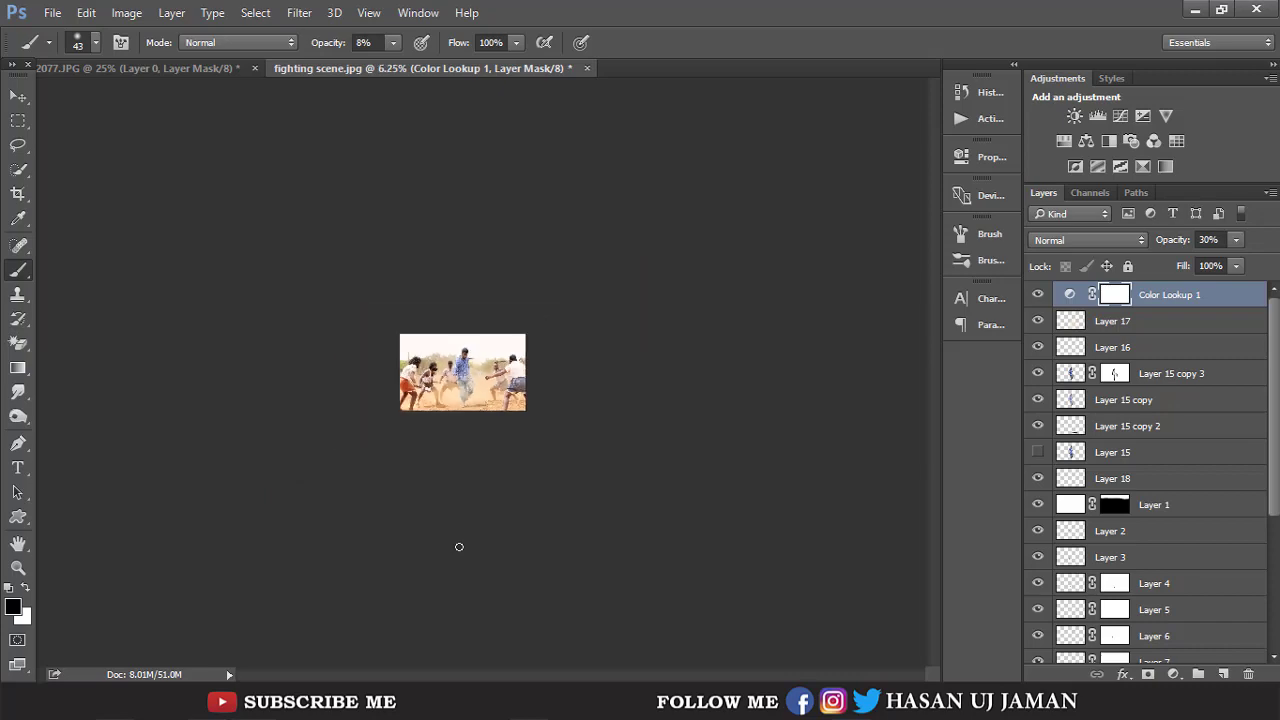
key(ctrl+plus)
key(ctrl+plus)
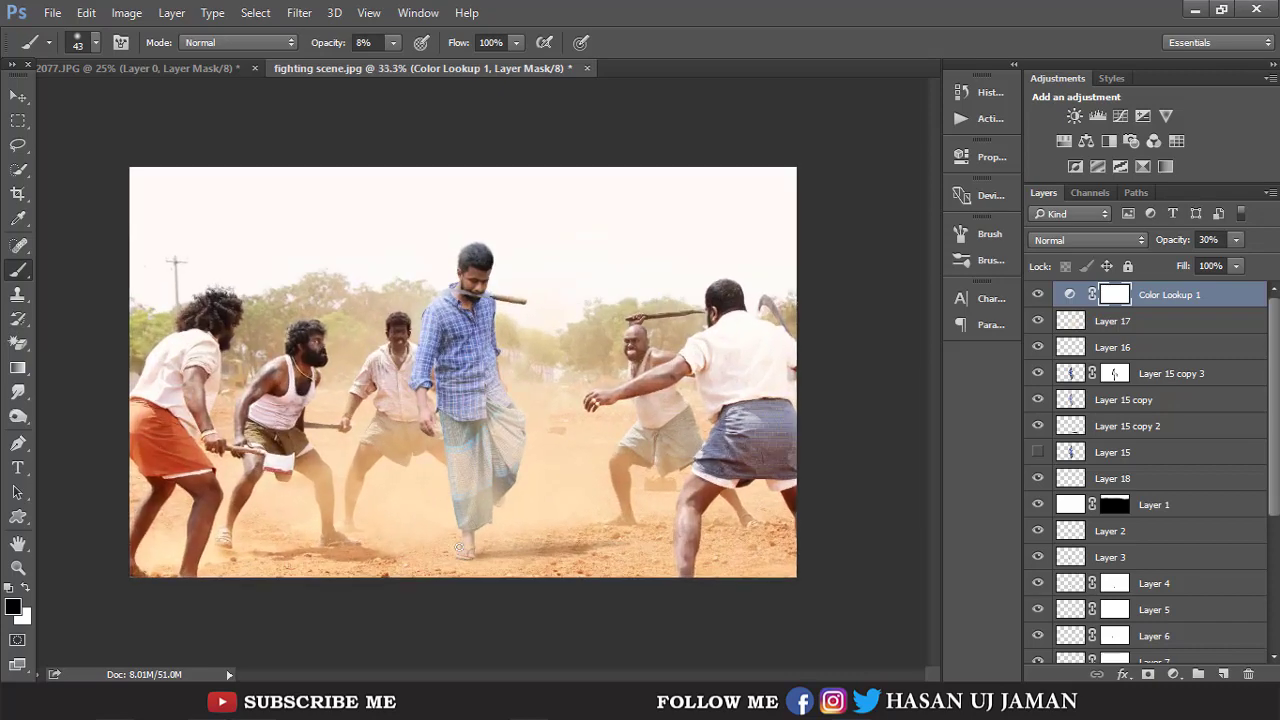
alt+click(476, 533)
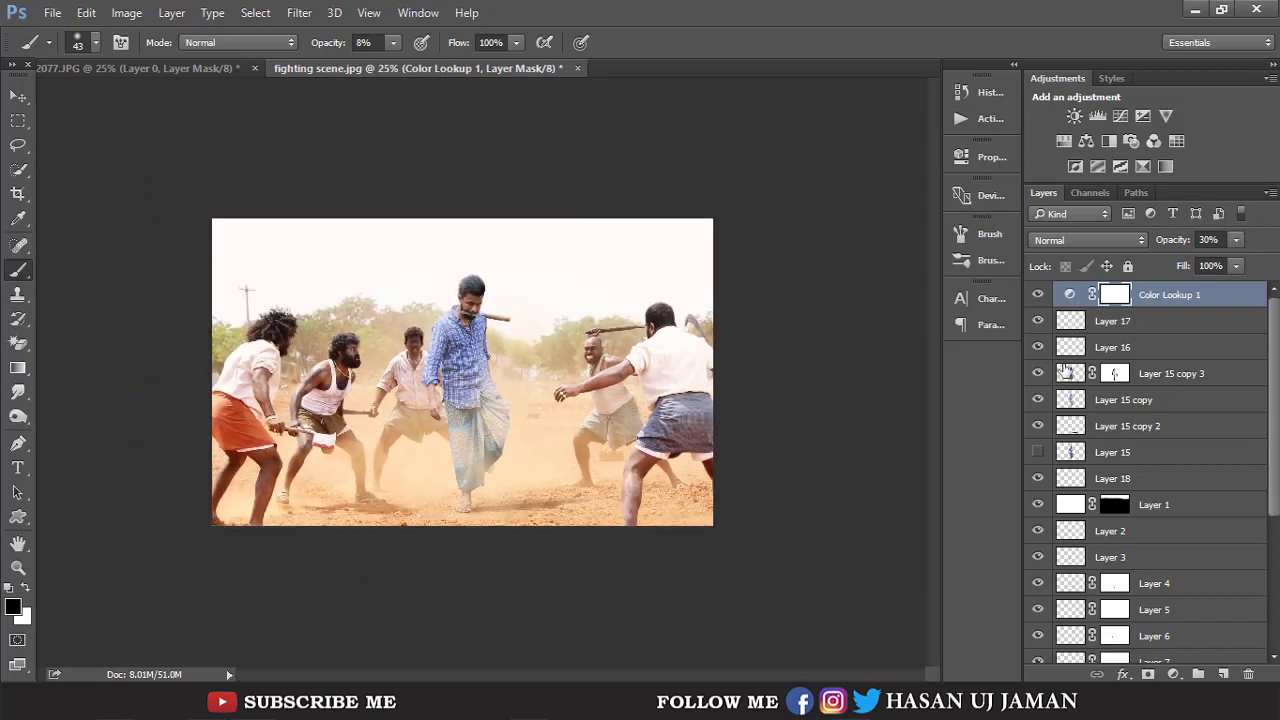
Add Layer 19 and sample the beige ground colour as foreground.
click(1222, 674)
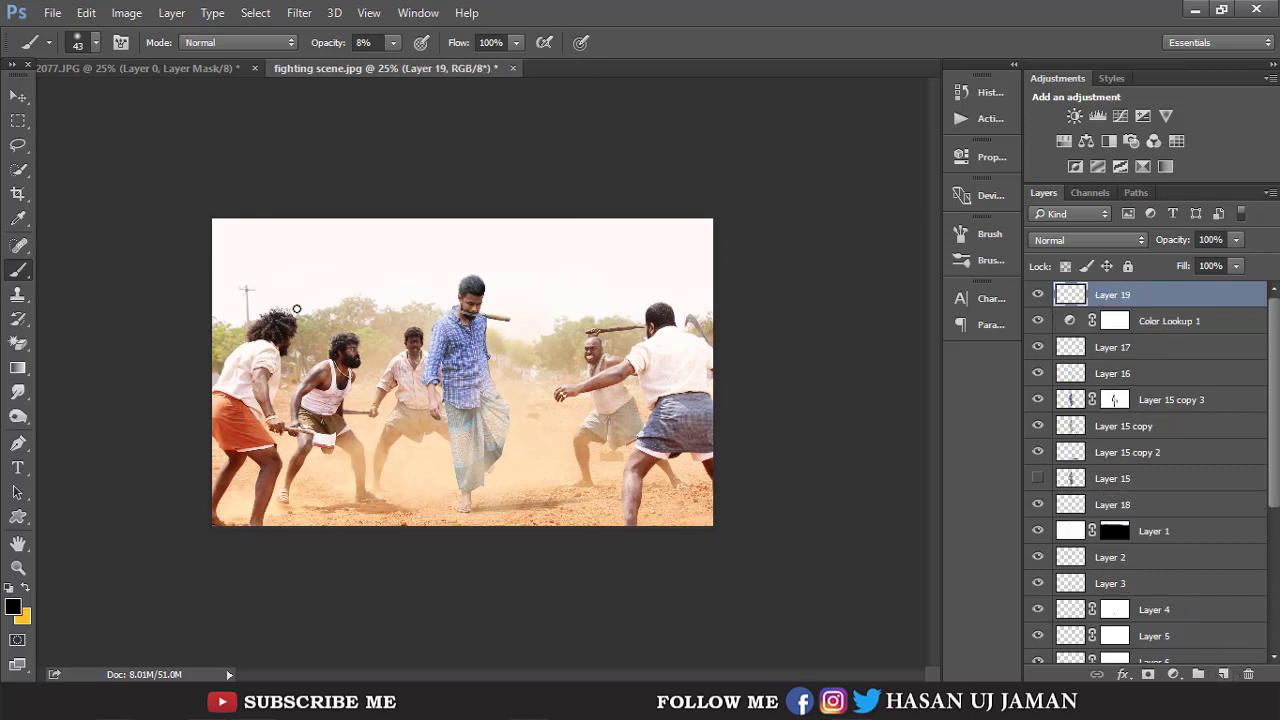
click(17, 219)
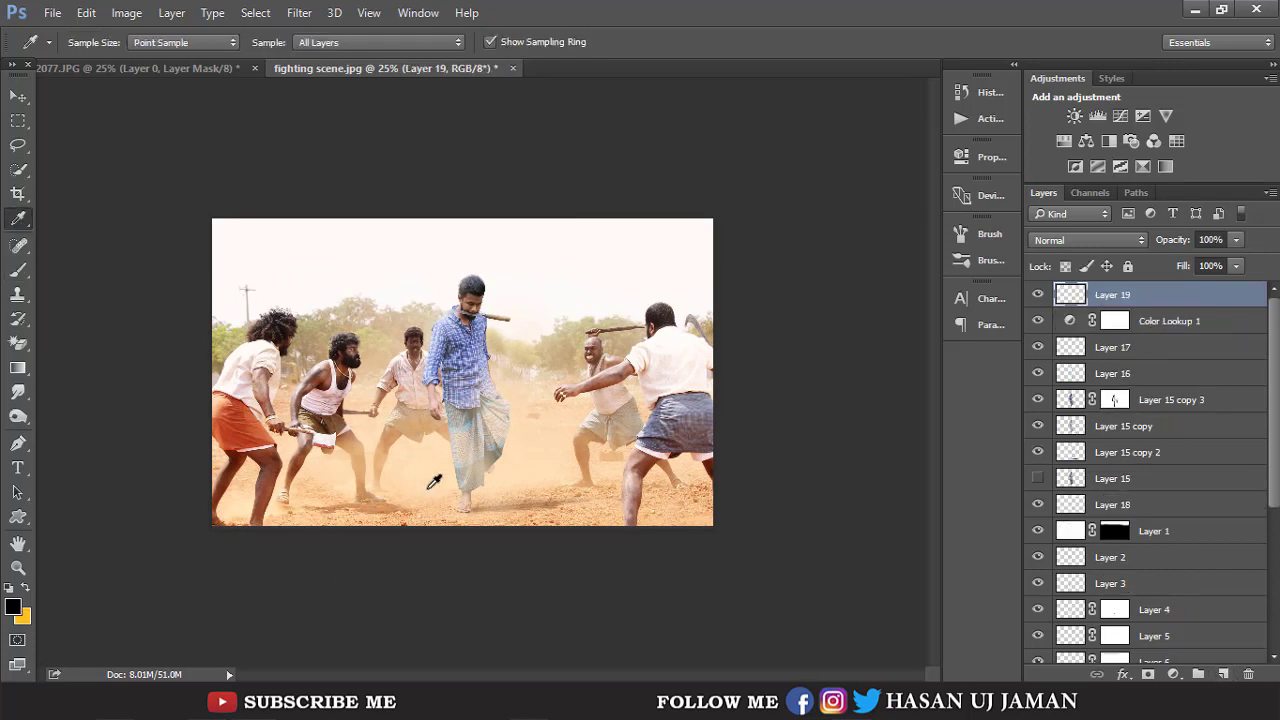
click(419, 481)
click(17, 270)
Set up scatter brush preset 29 at 452 px and 100% opacity.
right_click(592, 465)
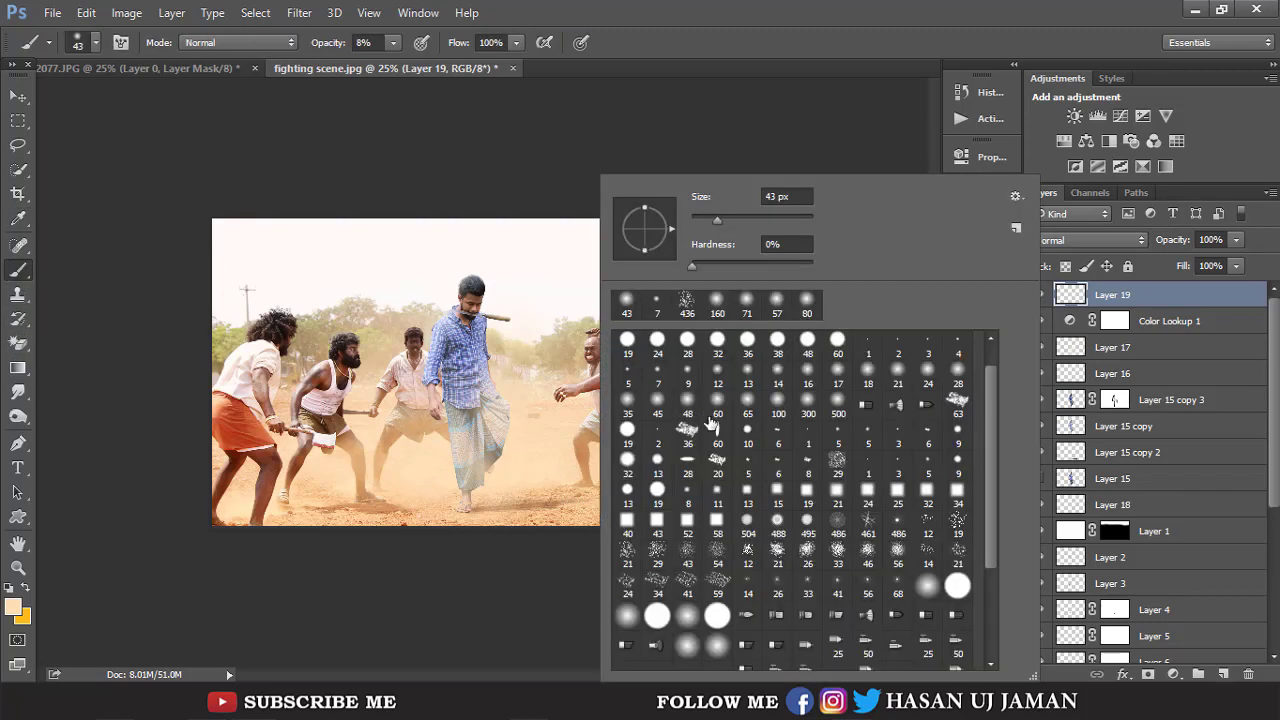
click(647, 556)
click(482, 446)
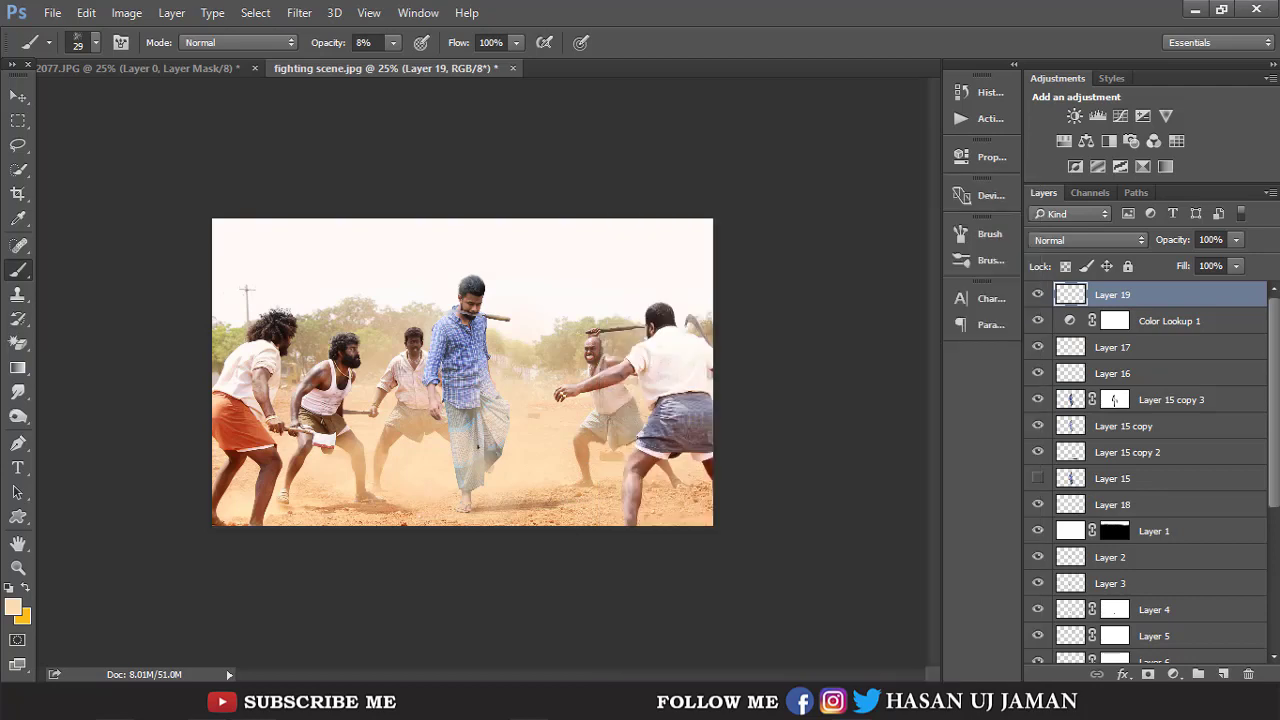
right_click(496, 450)
drag(604, 219, 710, 217)
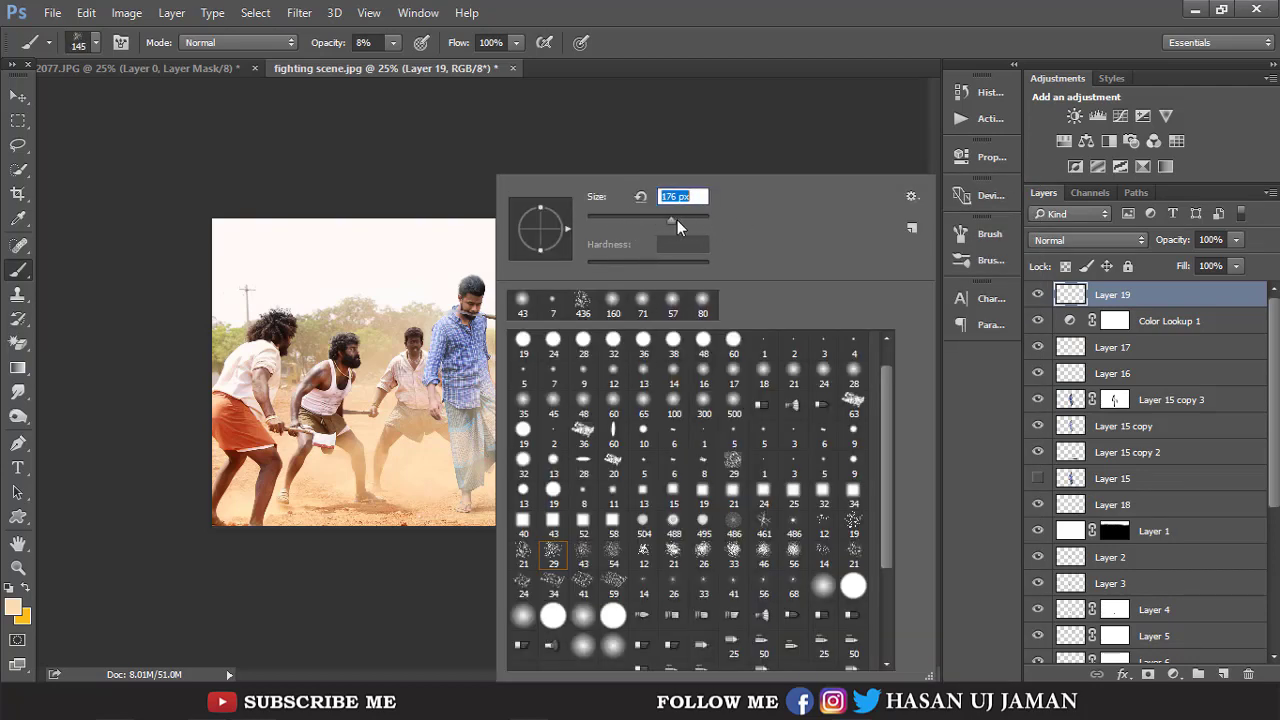
drag(691, 224, 694, 224)
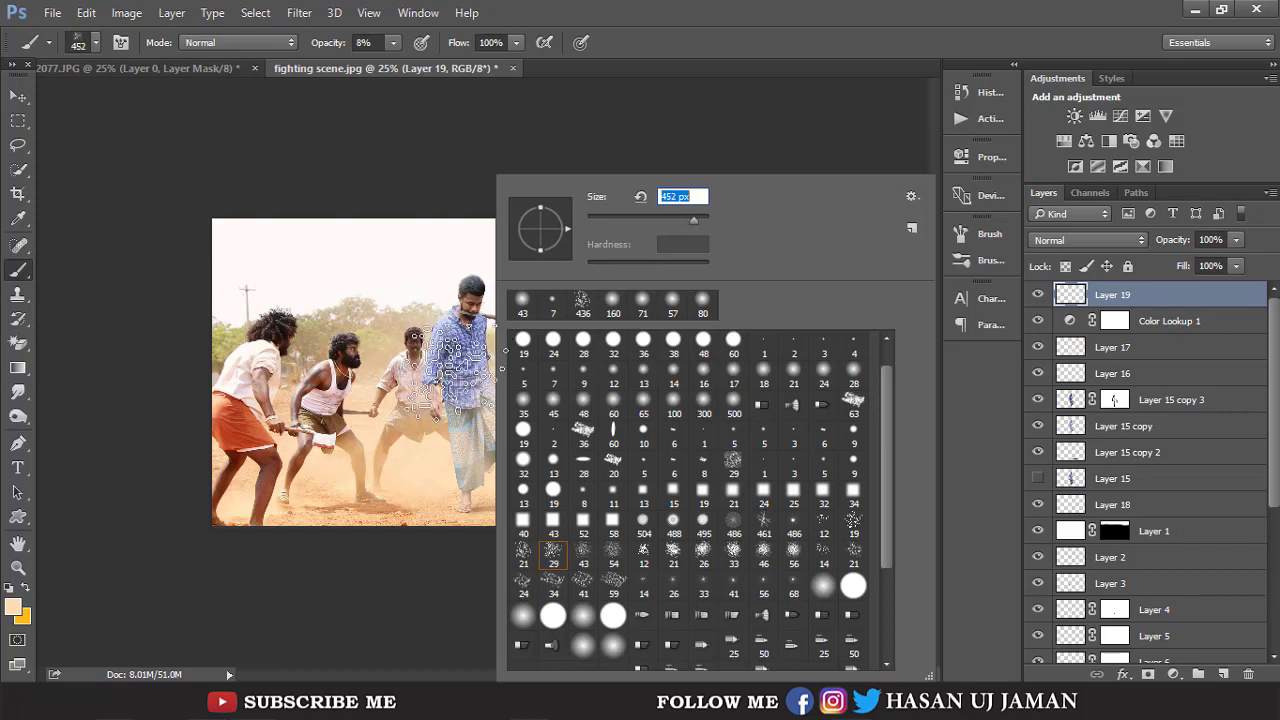
mouse_move(399, 44)
mouse_down()
mouse_move(549, 500)
mouse_move(669, 514)
mouse_move(589, 497)
mouse_up()
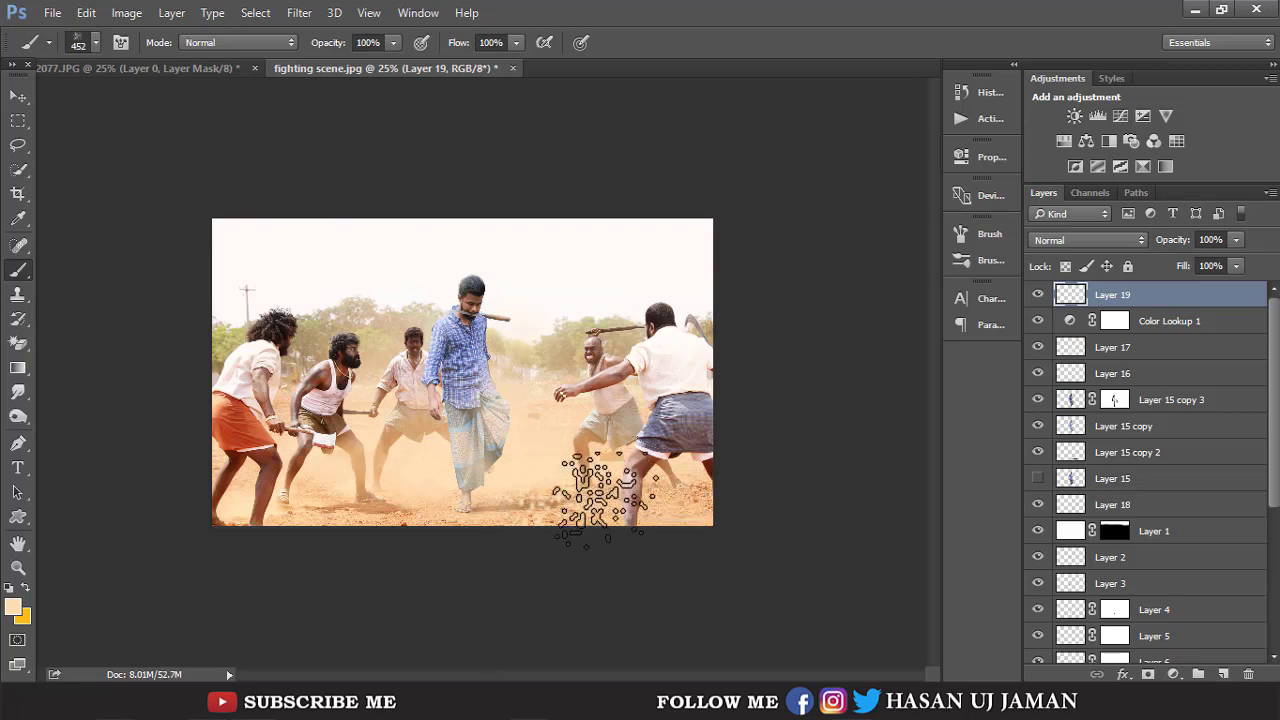
Paint dust near the fighters' legs and across the middle of the ground.
mouse_move(688, 520)
mouse_down()
mouse_move(634, 500)
mouse_move(715, 500)
mouse_up()
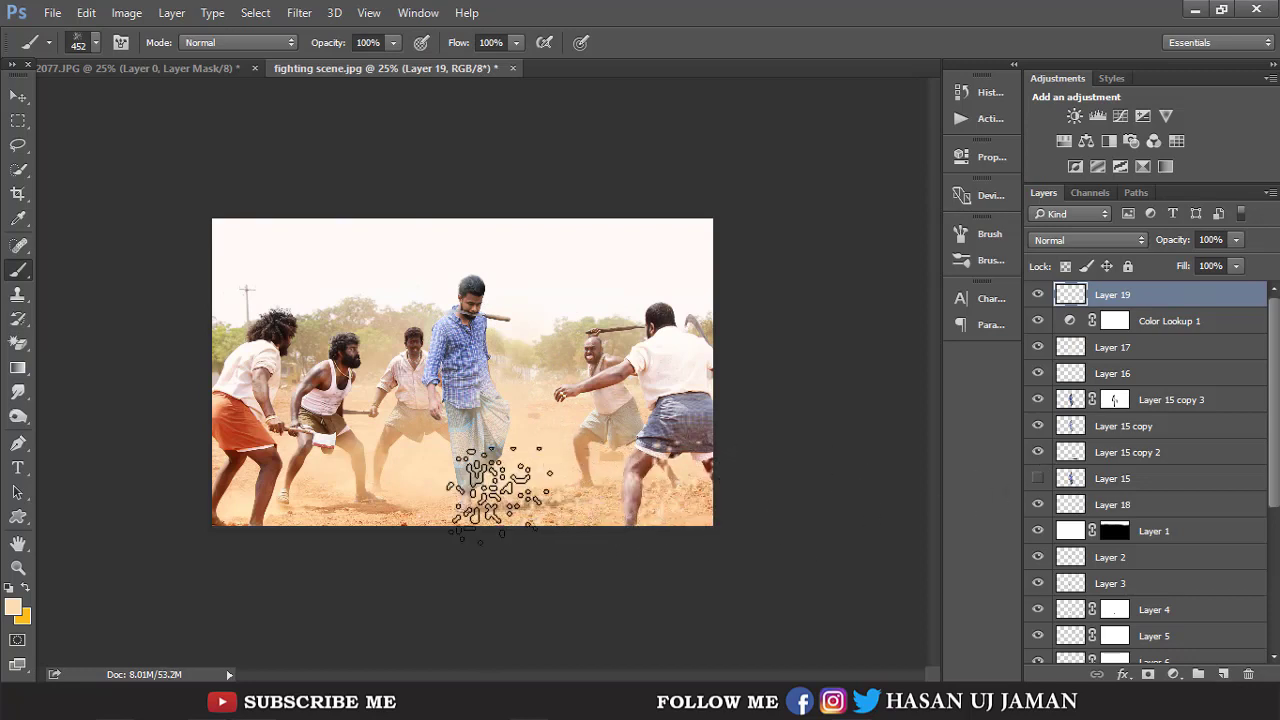
drag(586, 528, 557, 428)
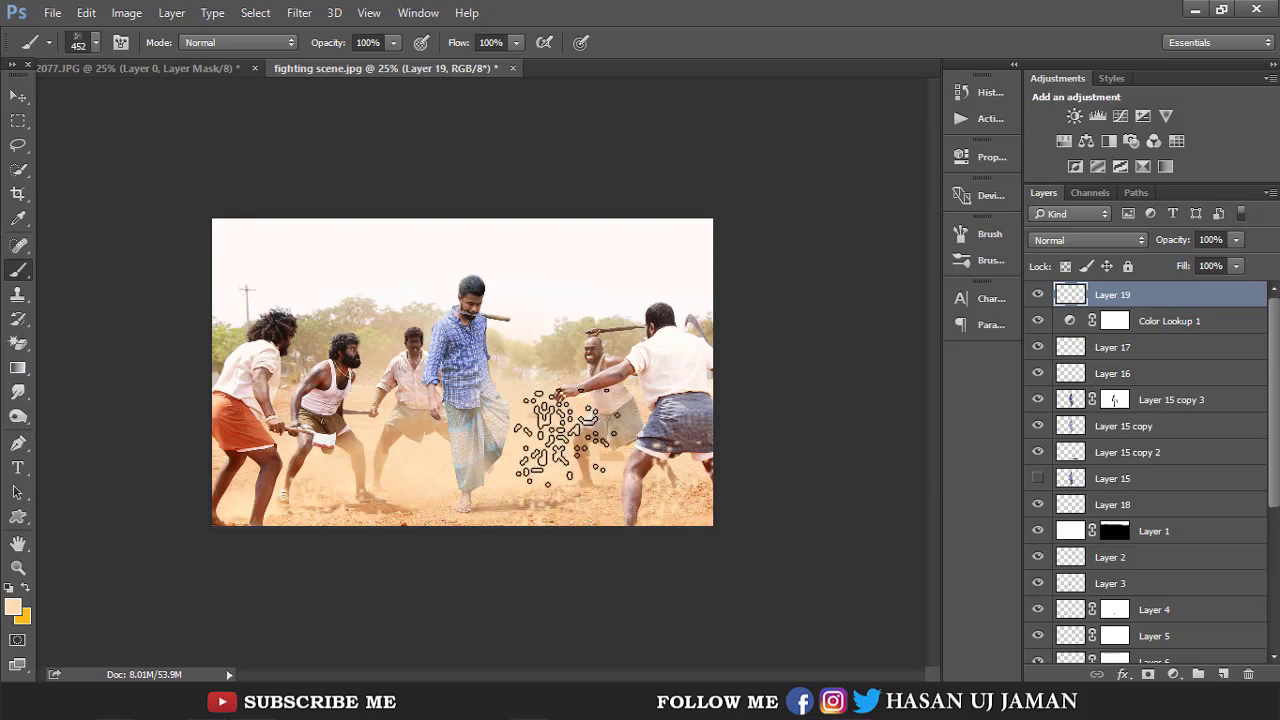
drag(329, 471, 300, 410)
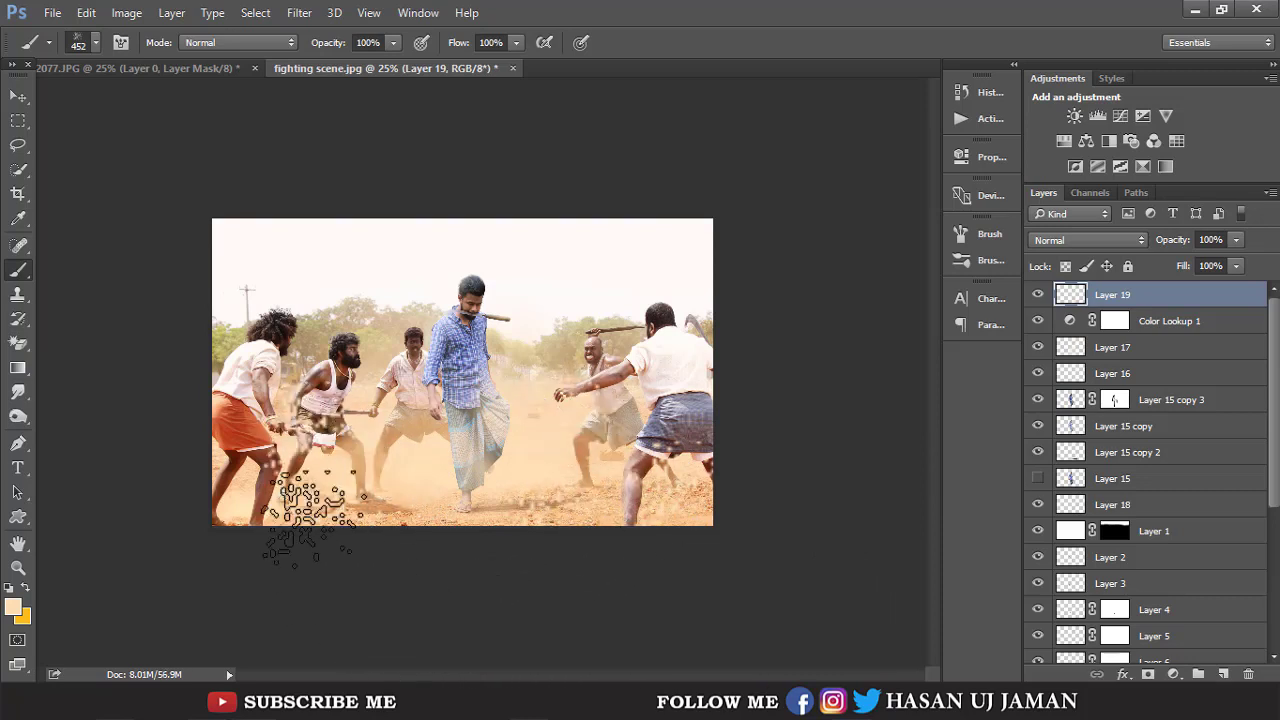
drag(290, 515, 253, 525)
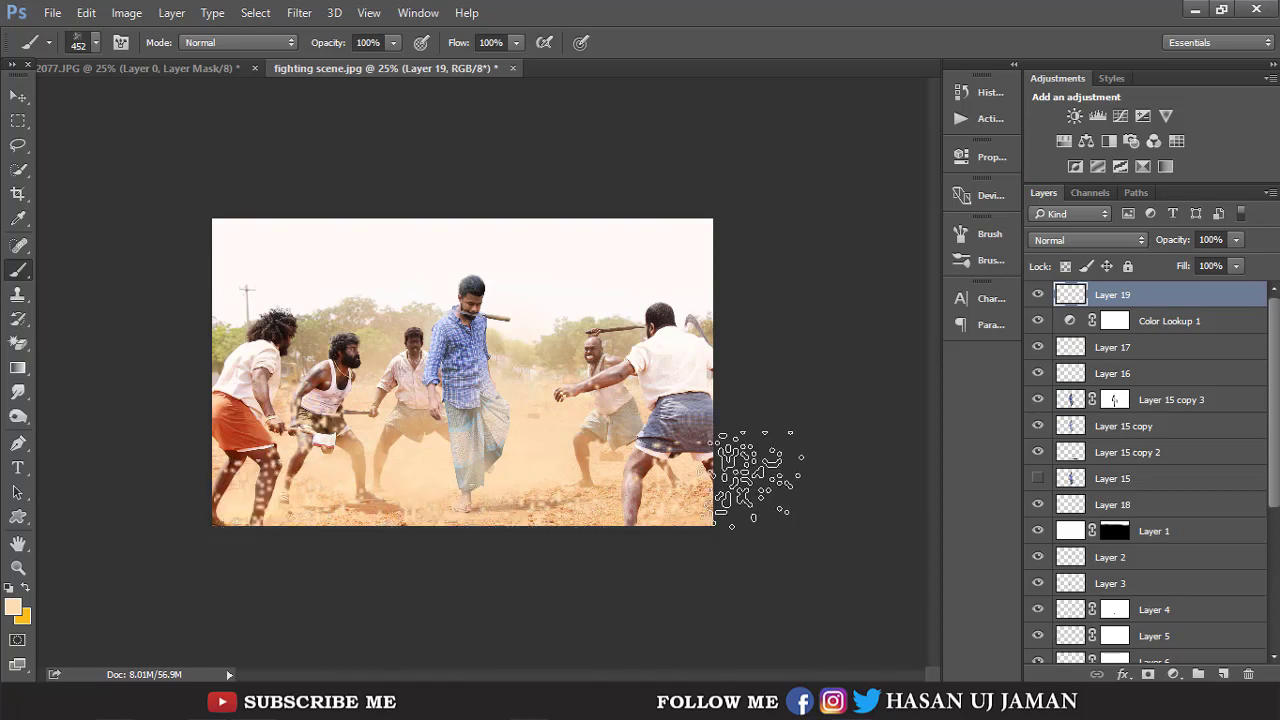
Apply a Gaussian Blur of about 14 px radius to the Layer 19 dust.
click(299, 13)
mouse_move(308, 219)
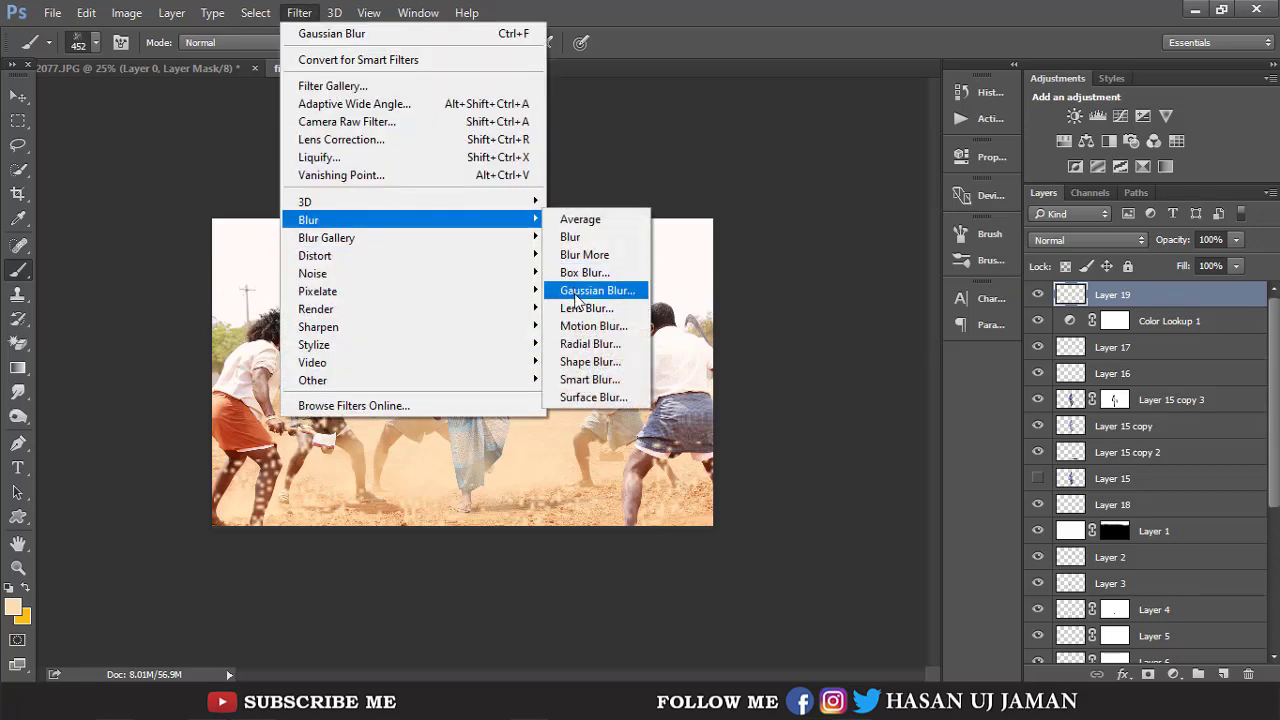
click(590, 289)
mouse_move(924, 508)
mouse_down()
mouse_move(901, 508)
mouse_move(913, 508)
mouse_up()
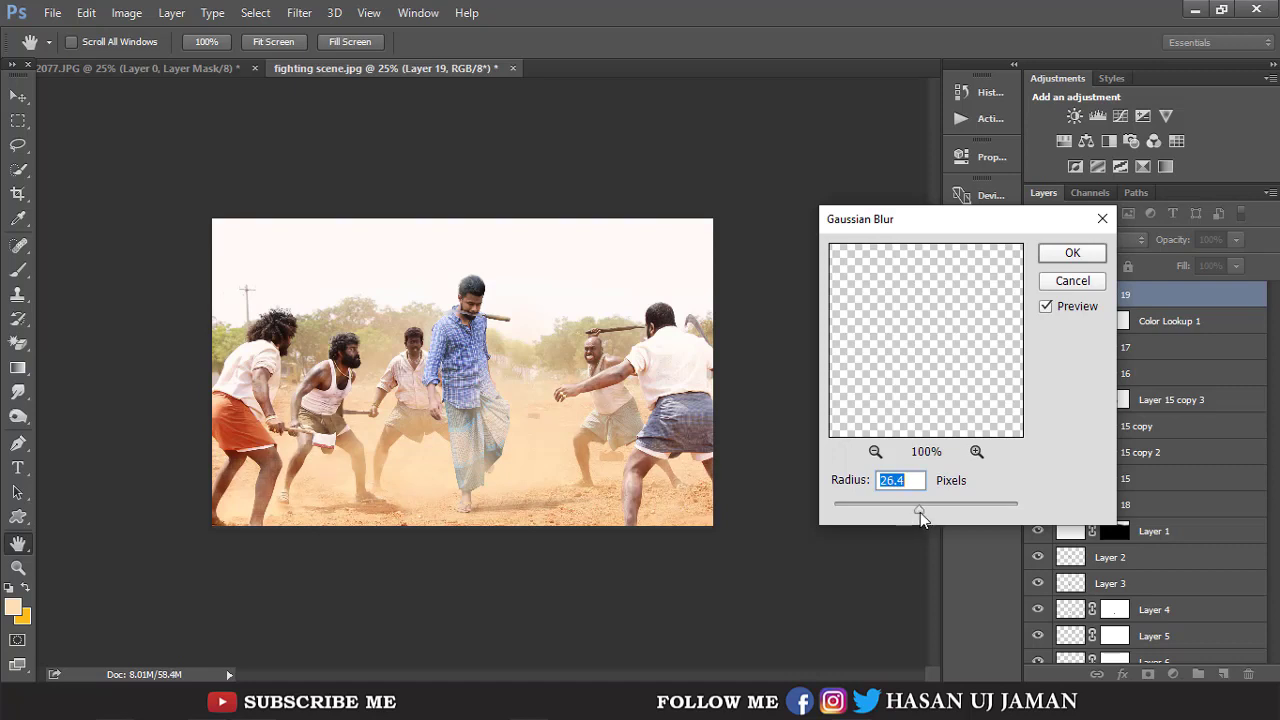
drag(911, 510, 910, 510)
click(1071, 253)
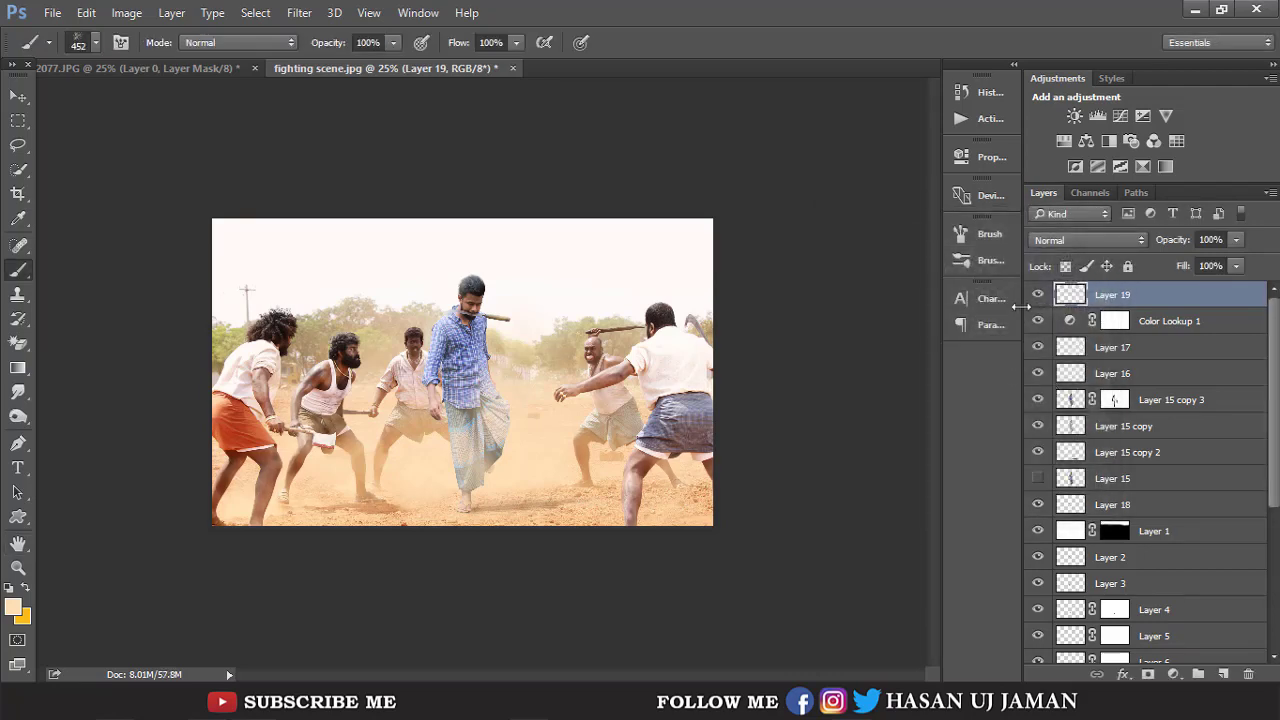
Toggle Layer 19 to compare the dust, select its pixels, and zoom out.
click(1036, 296)
click(1036, 296)
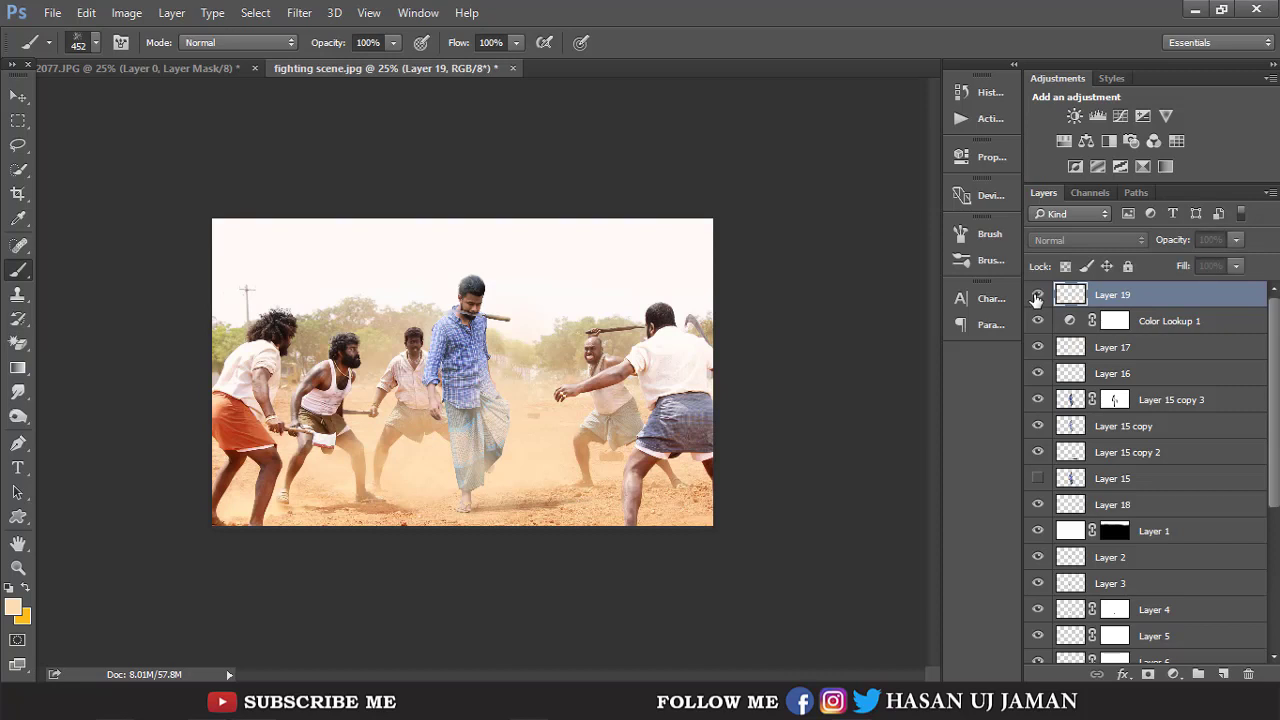
ctrl+click(1070, 294)
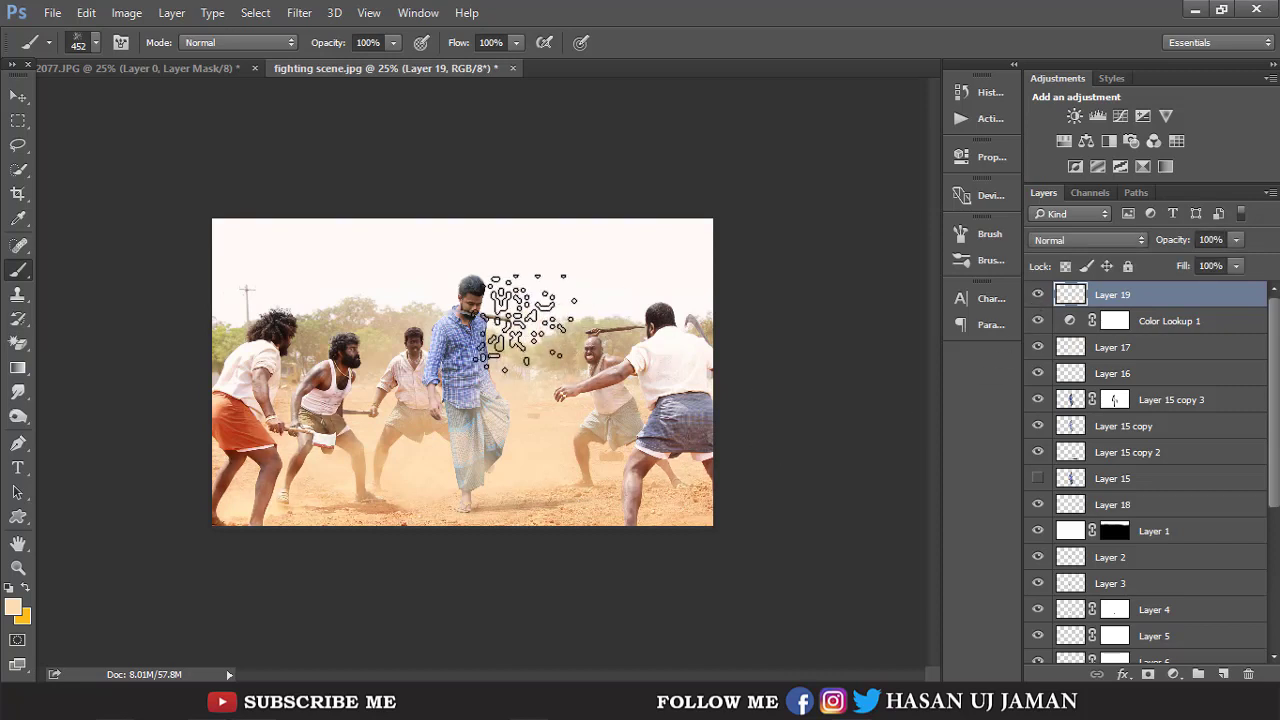
key(ctrl+minus)
key(ctrl+minus)
key(ctrl+minus)
key(ctrl+minus)
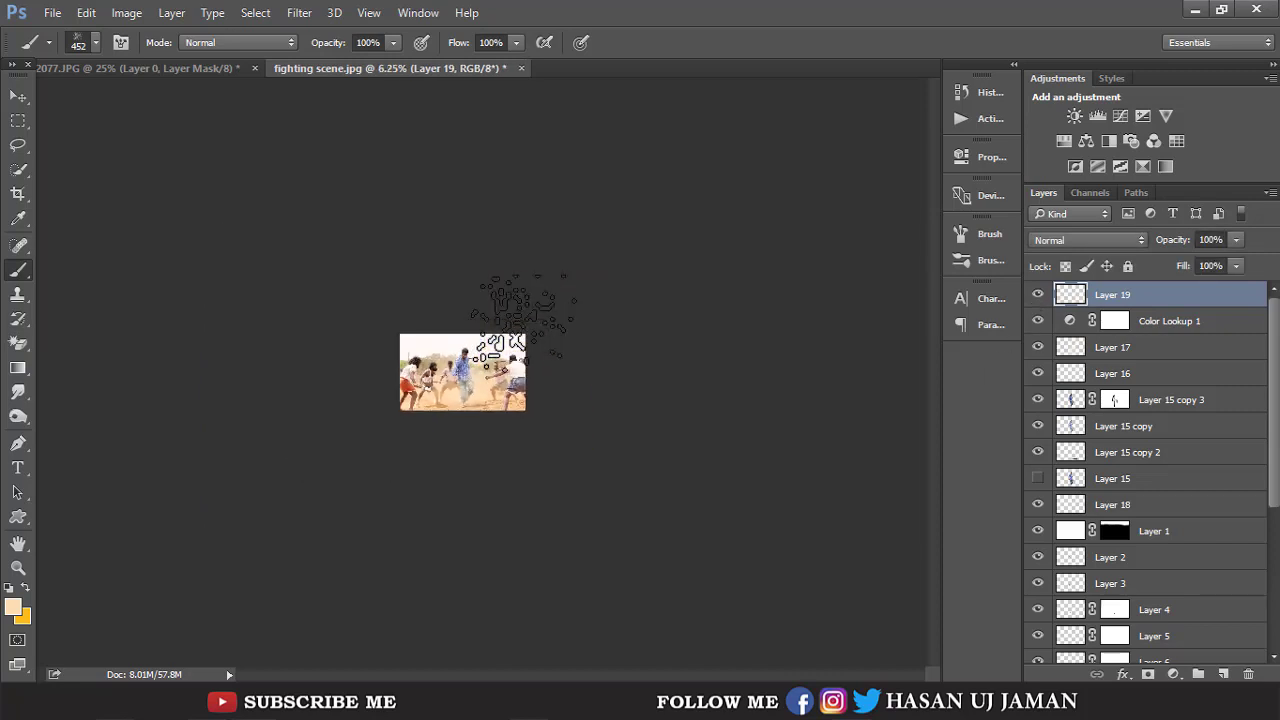
scroll(523, 321, up, 1)
scroll(523, 321, up, 1)
scroll(523, 321, up, 2)
scroll(523, 321, up, 1)
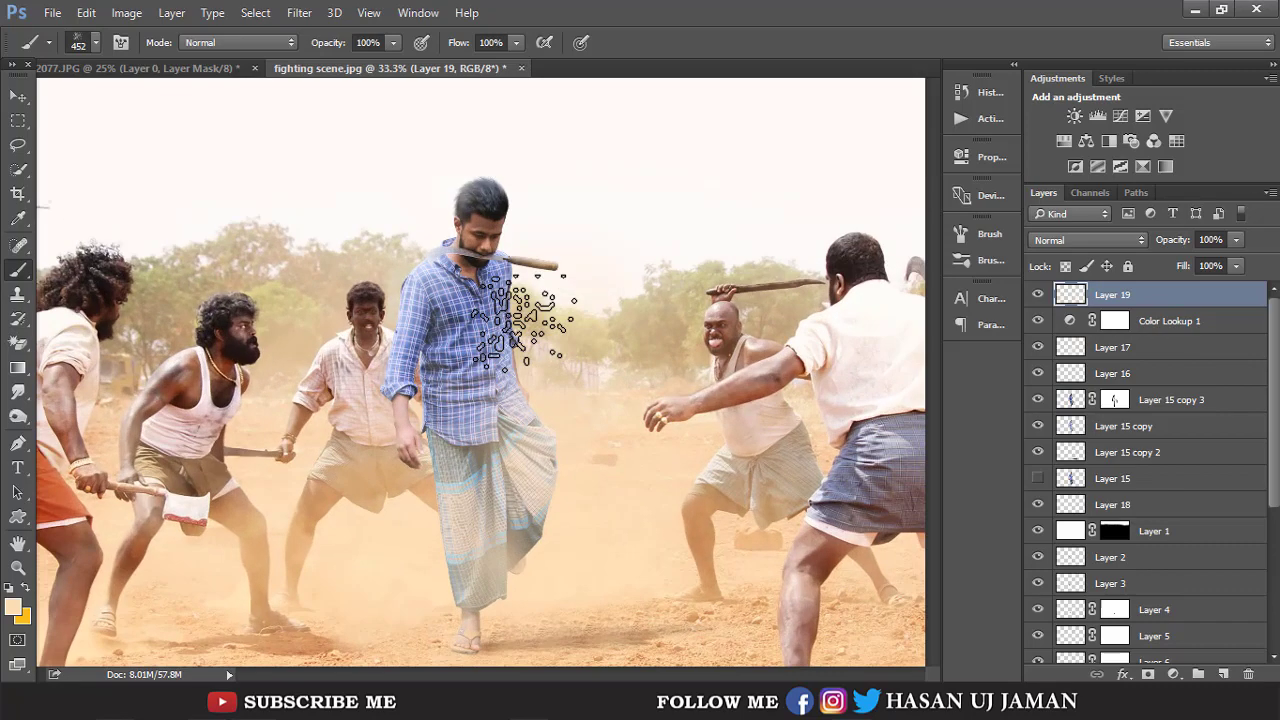
scroll(523, 321, down, 1)
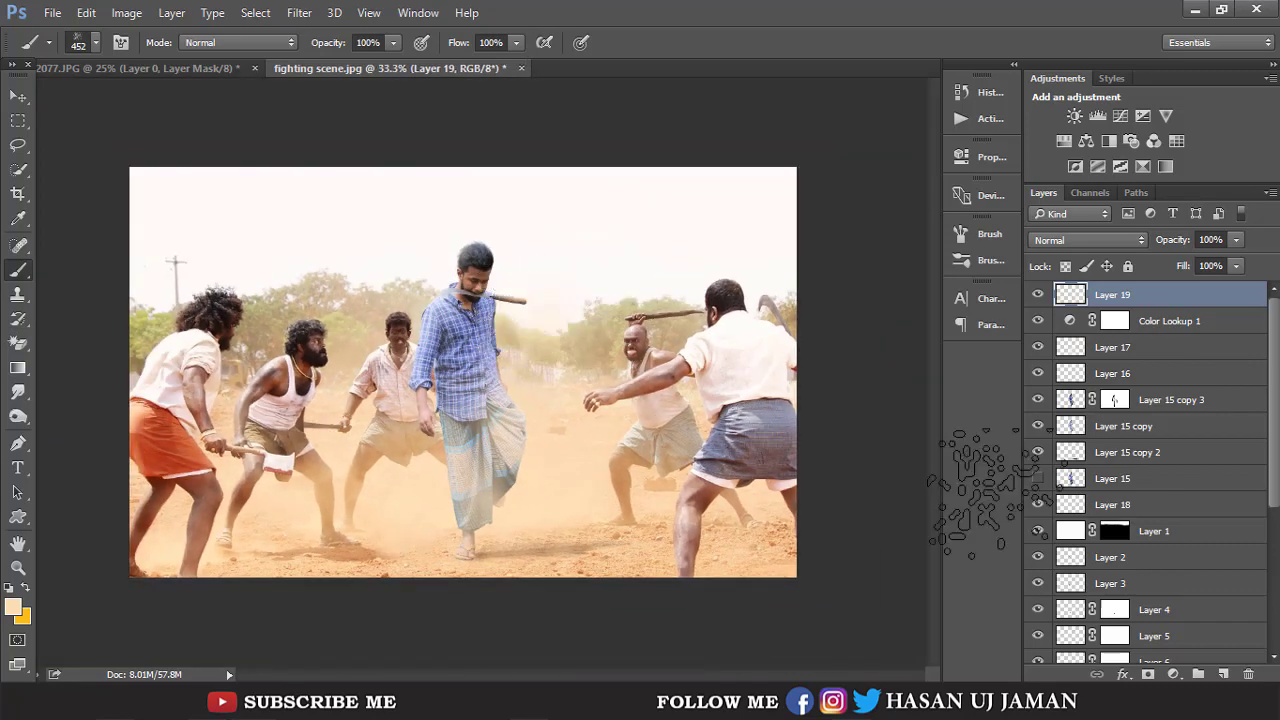
Add a Color Lookup adjustment layer and preview the AnimePalette and Green-Red looks.
click(1173, 674)
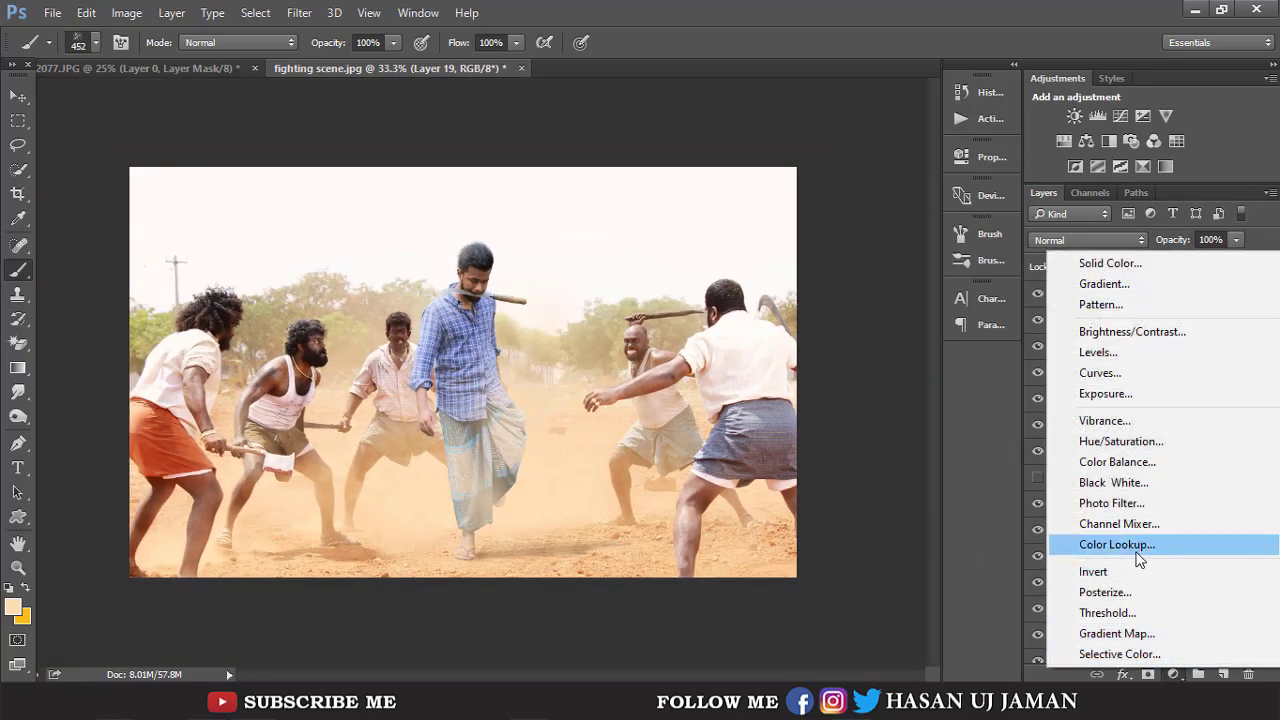
click(1136, 549)
click(818, 246)
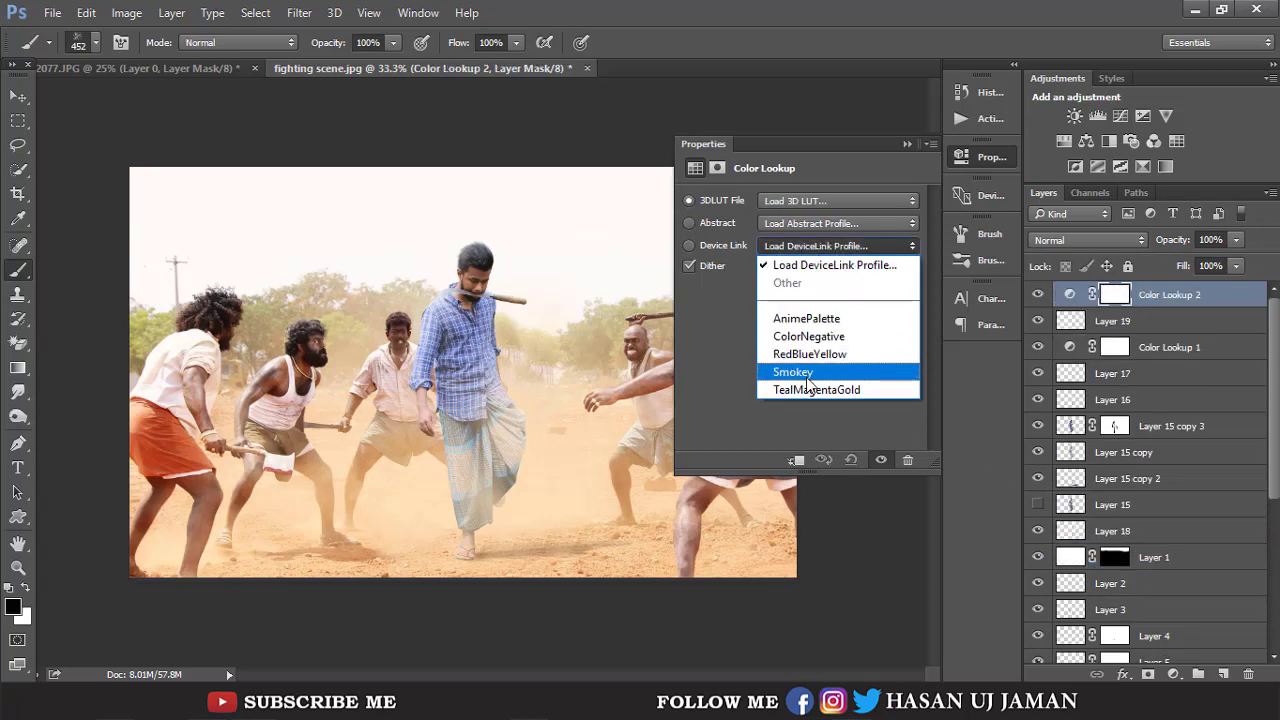
click(805, 318)
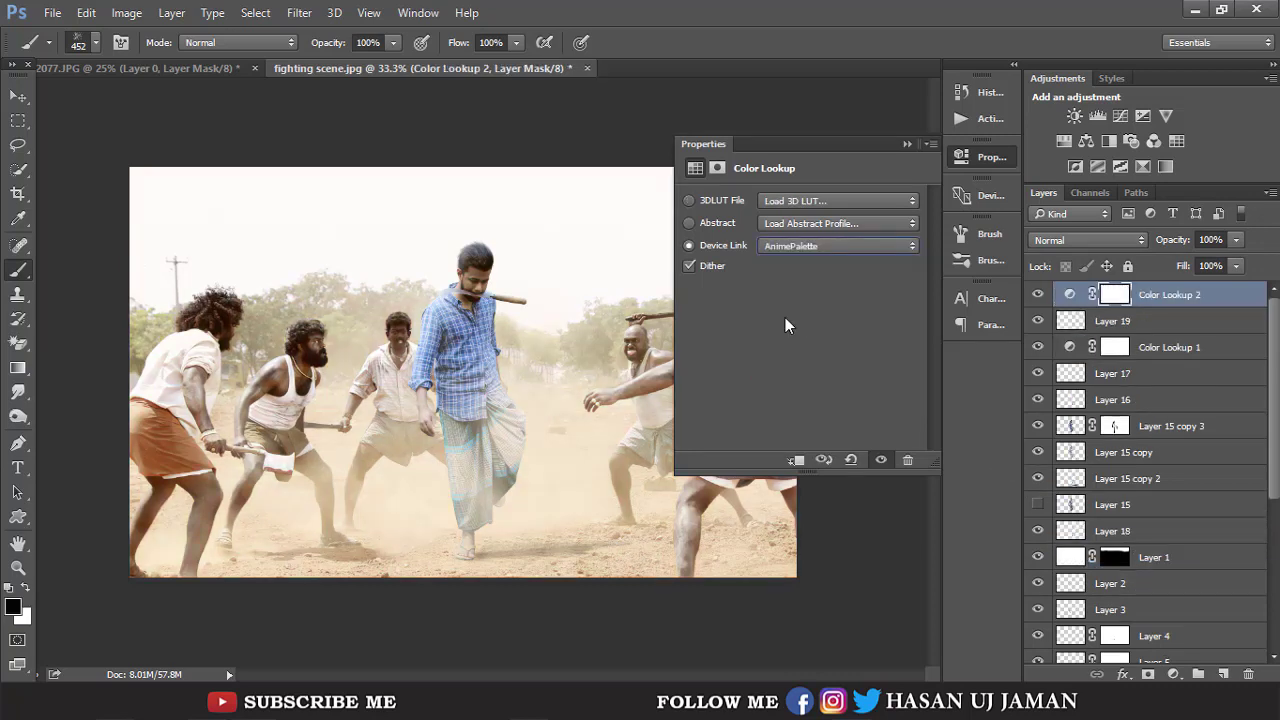
click(841, 224)
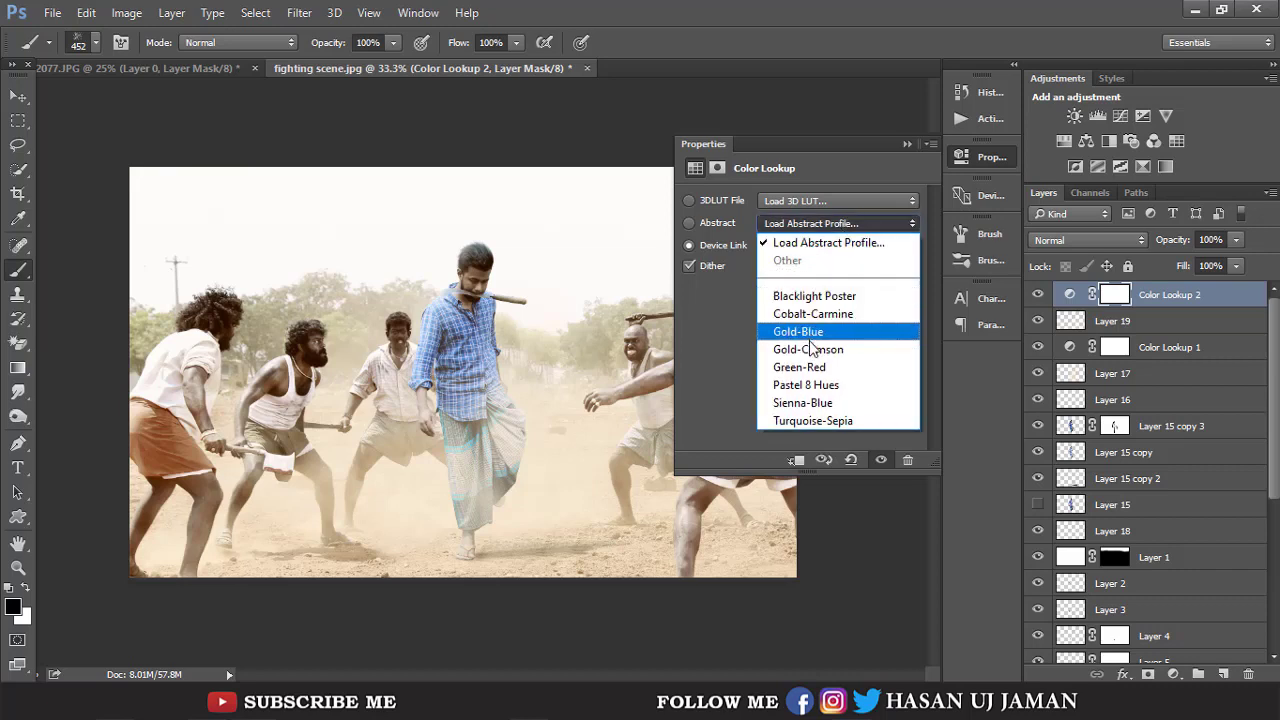
click(807, 368)
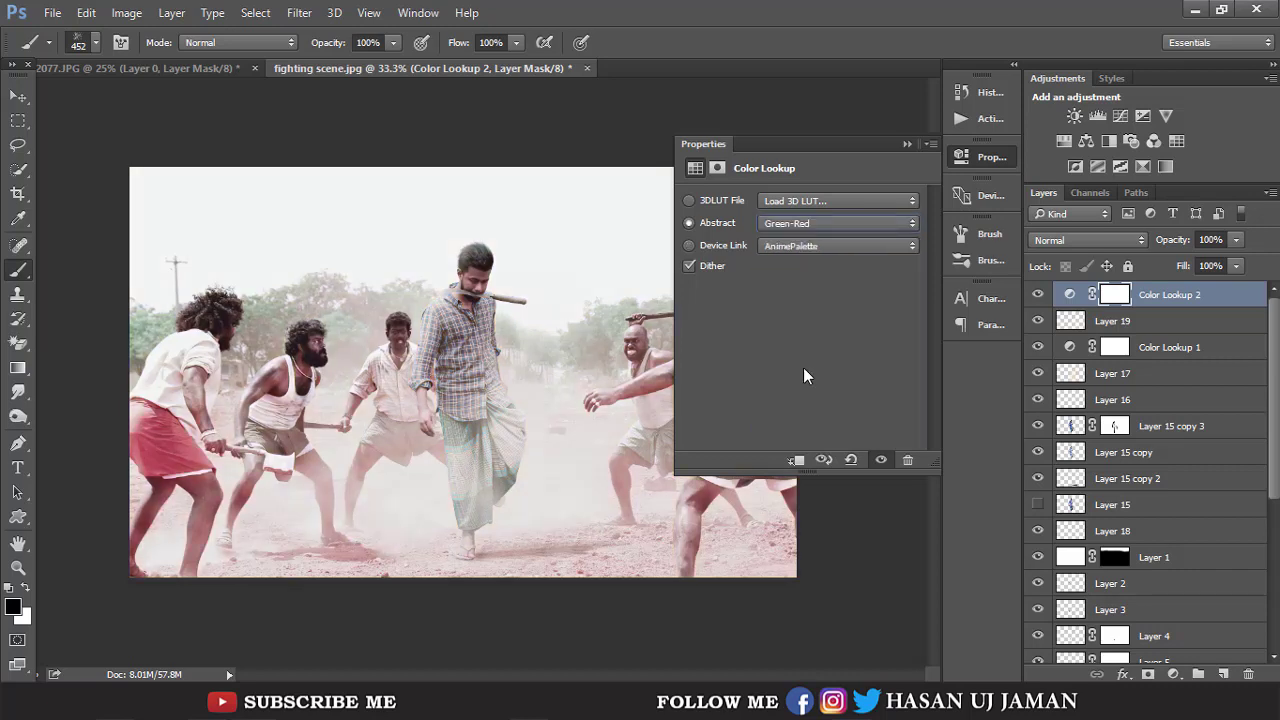
Try the Turquoise-Sepia look, then settle on the Smokey device link.
click(848, 222)
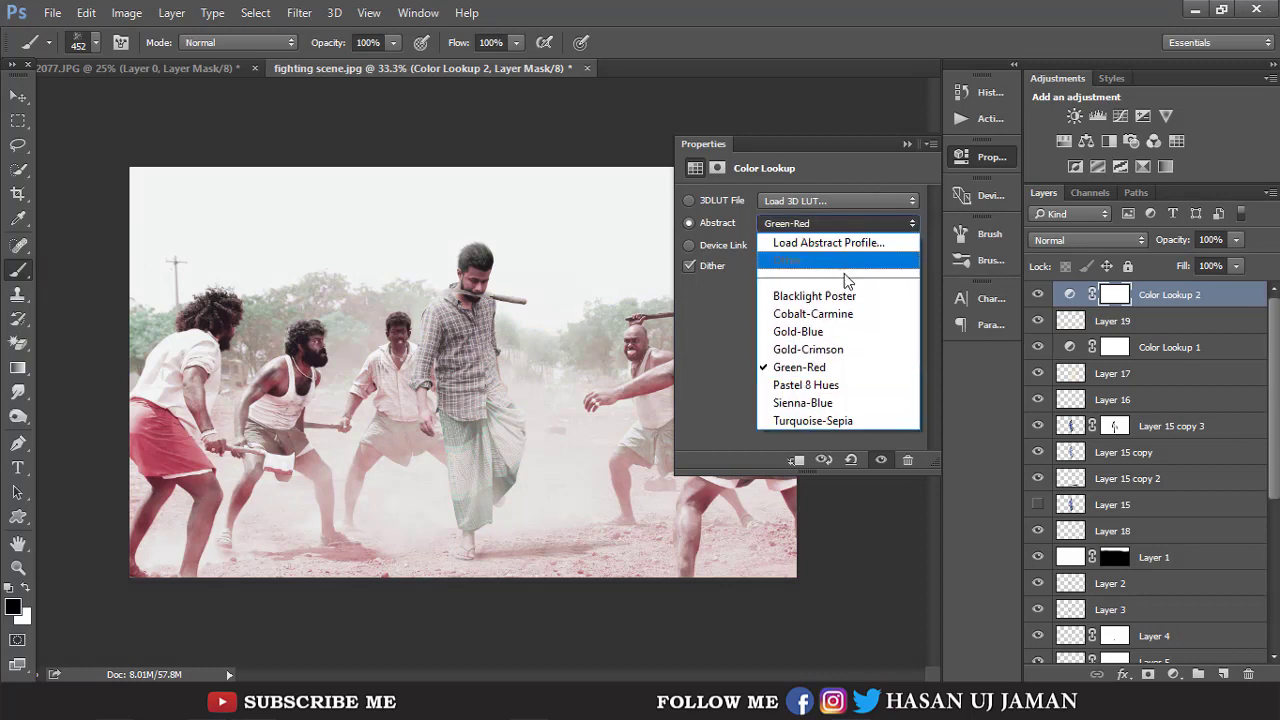
click(815, 422)
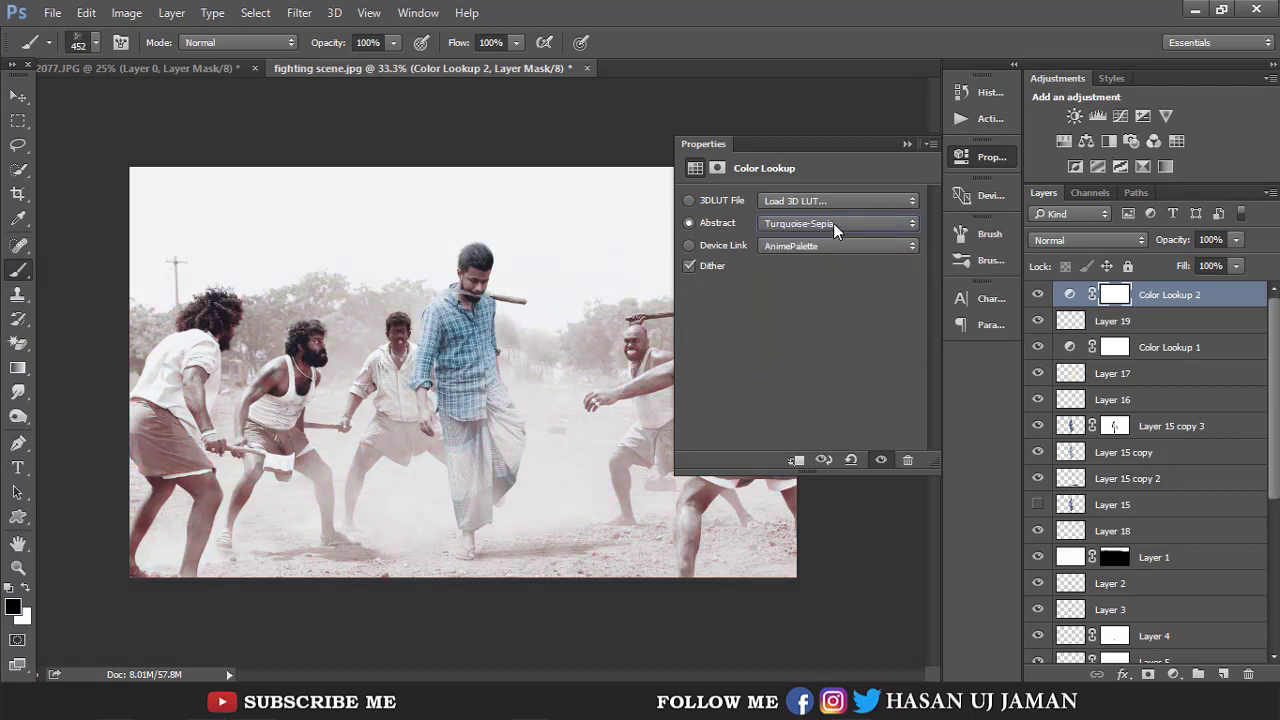
click(829, 223)
click(804, 414)
click(826, 245)
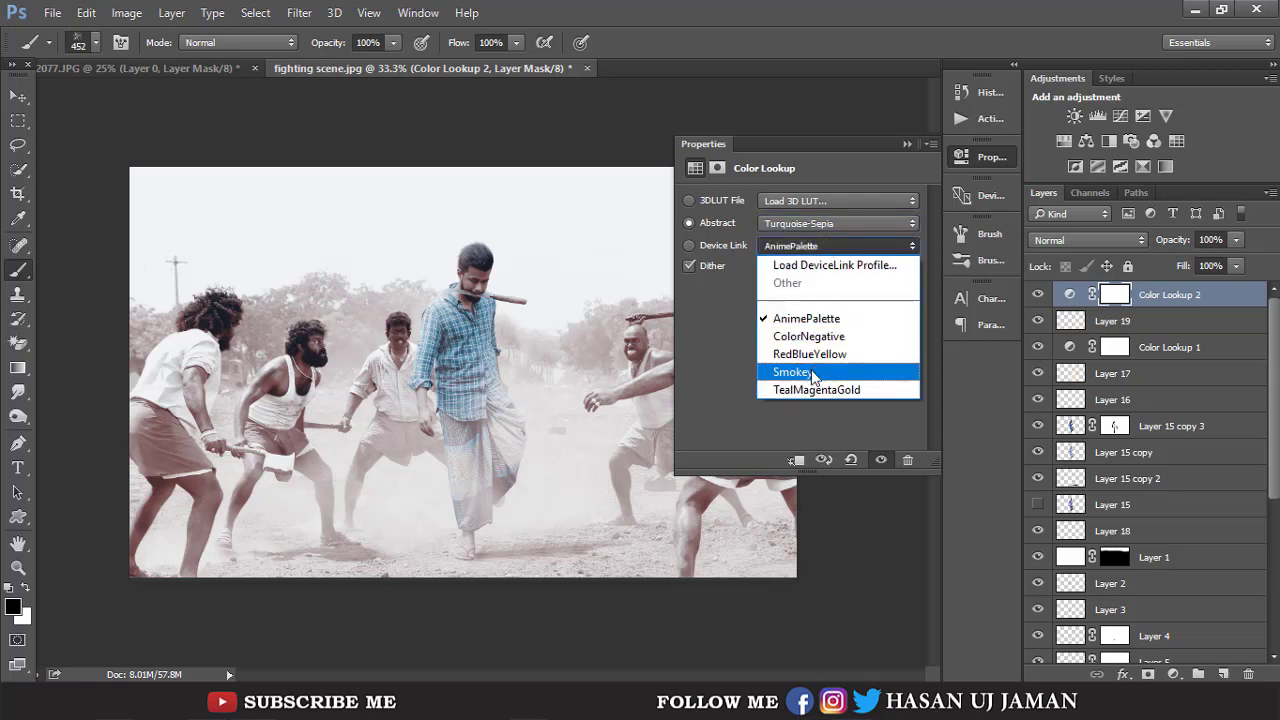
click(812, 373)
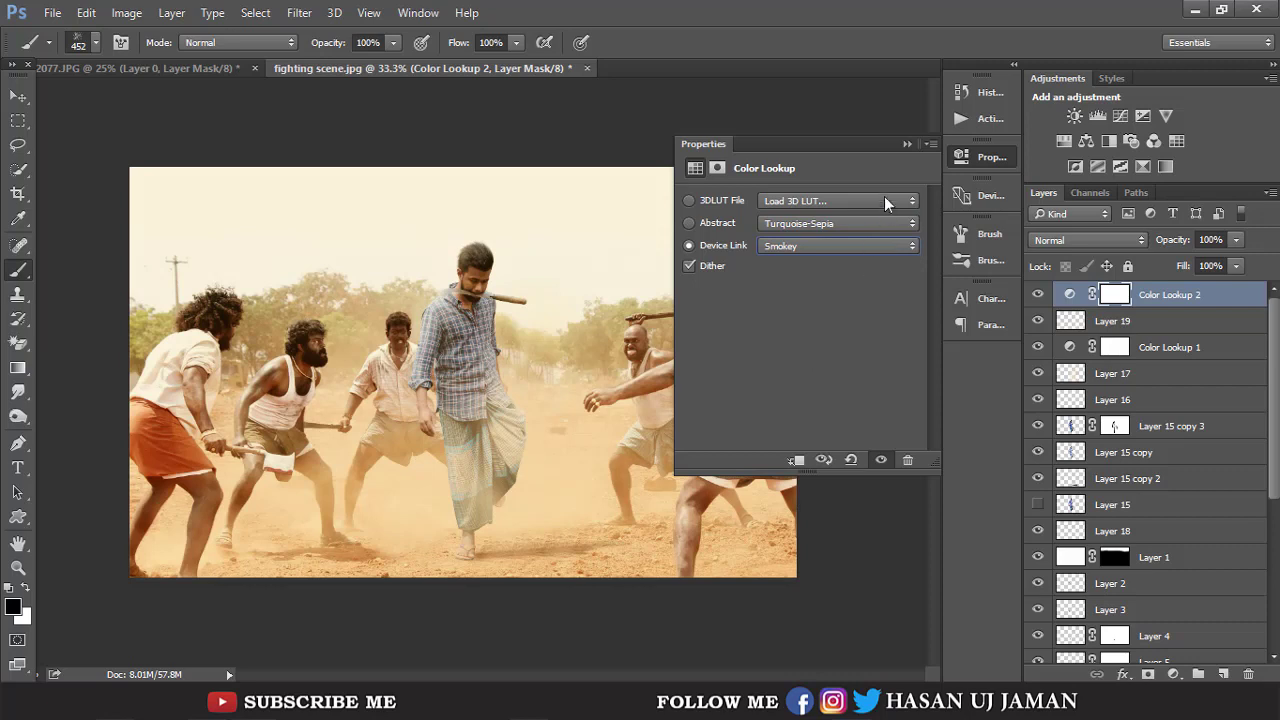
Lower the lookup layer's opacity and apply the filmstock_50.3dl 3D LUT.
click(1236, 240)
drag(1238, 260, 1150, 259)
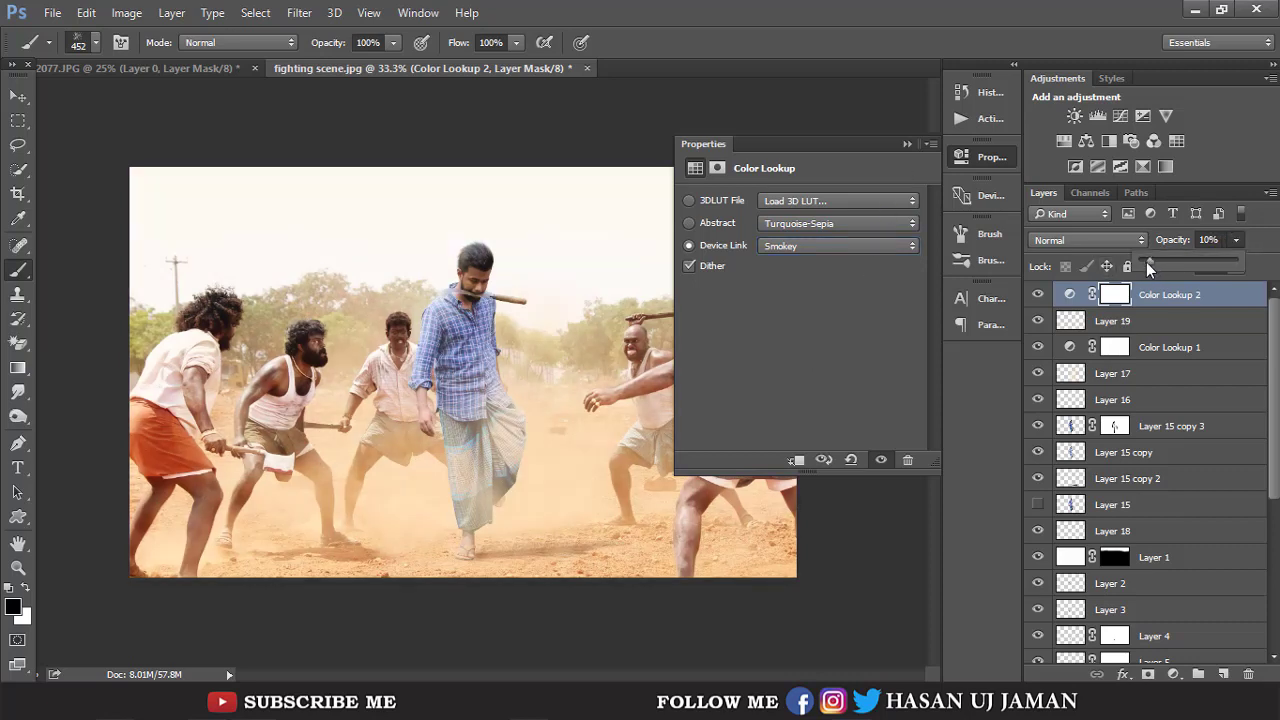
drag(1146, 262, 1150, 265)
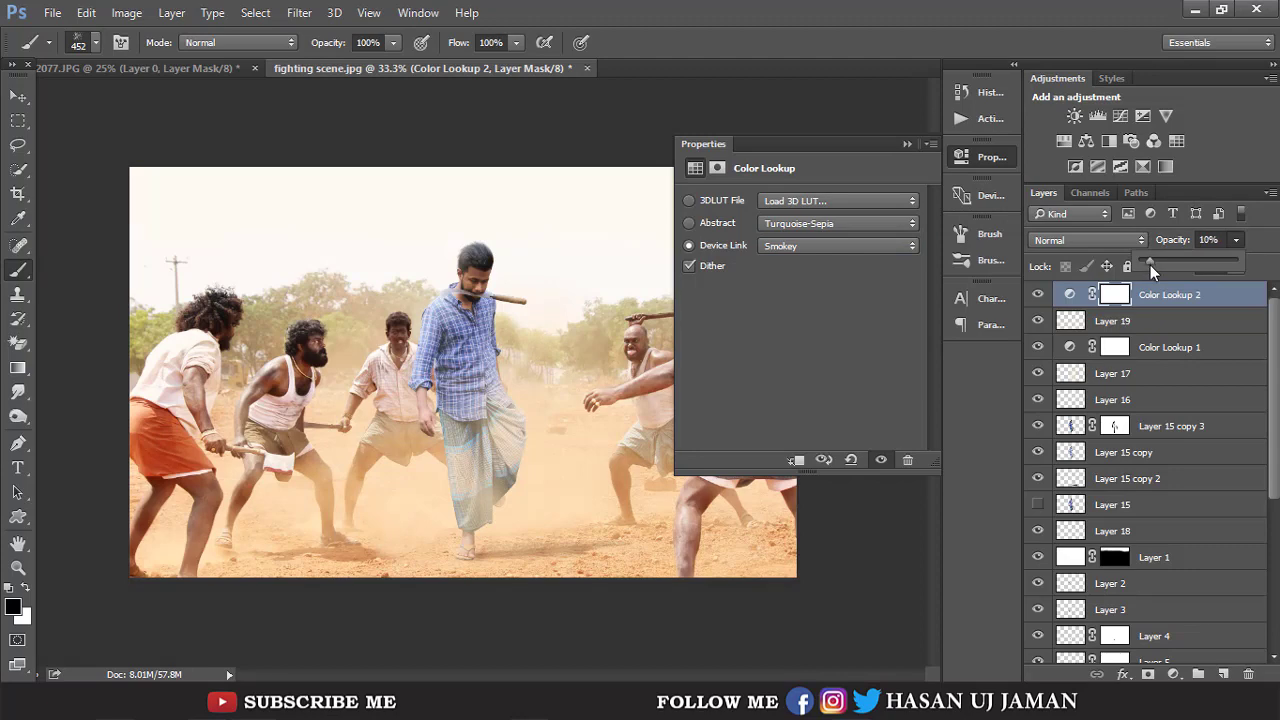
click(781, 199)
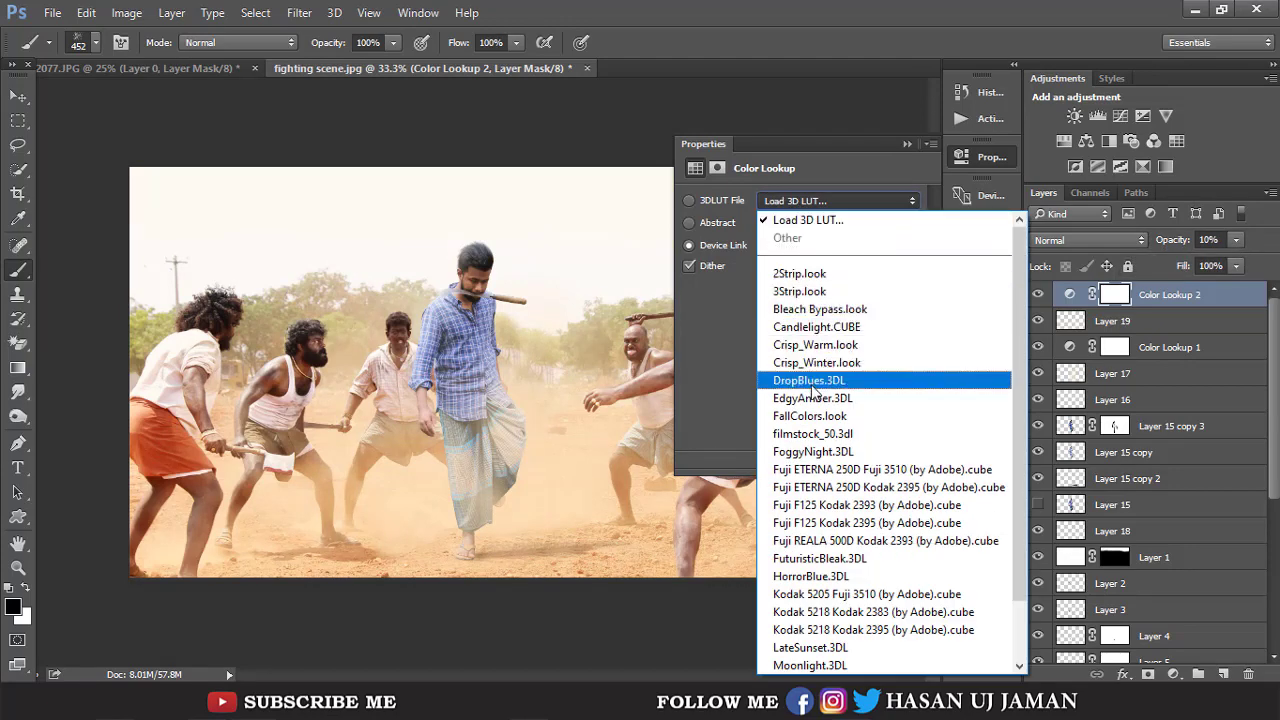
click(813, 433)
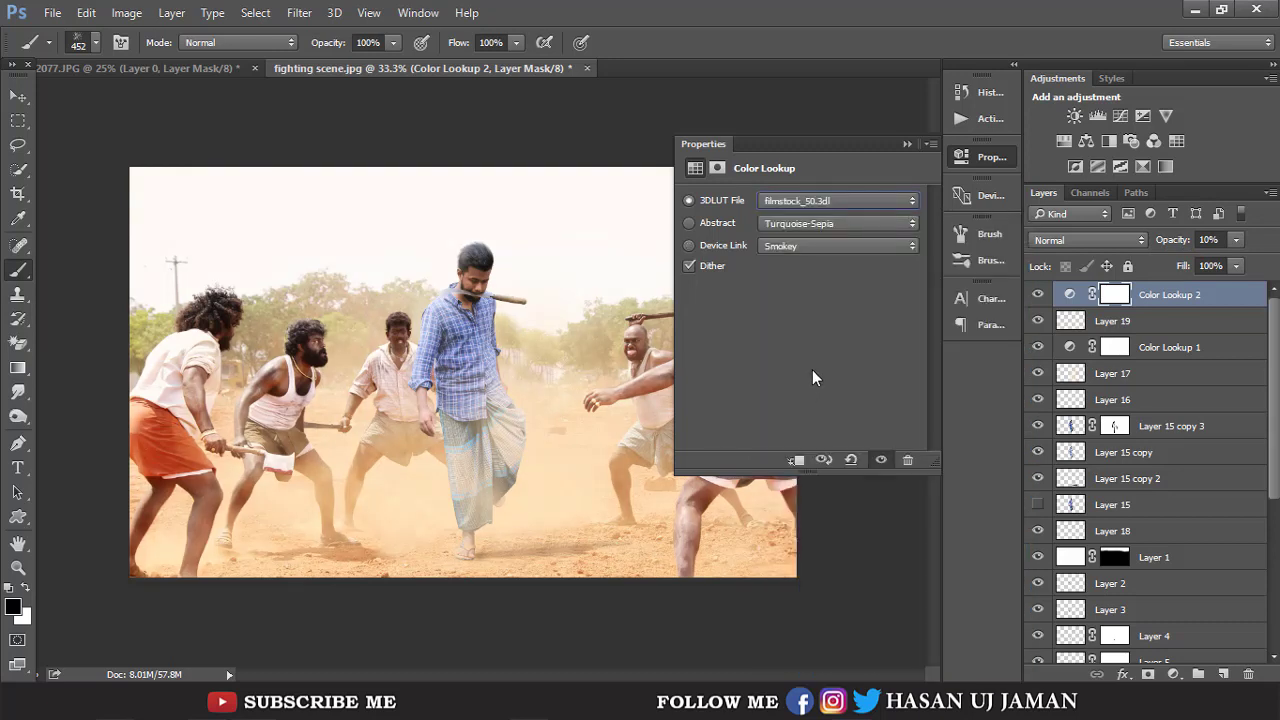
Set Color Lookup 2 to 14% opacity and toggle its visibility to compare.
click(1236, 240)
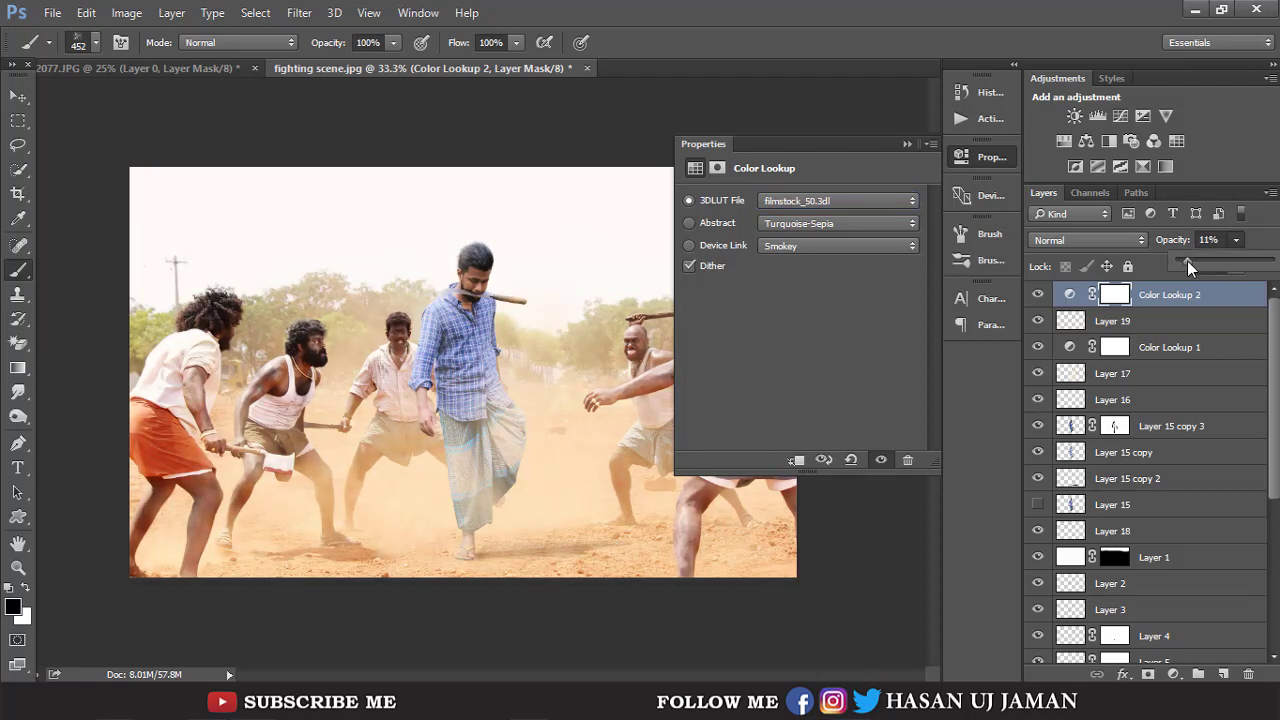
drag(1187, 261, 1190, 263)
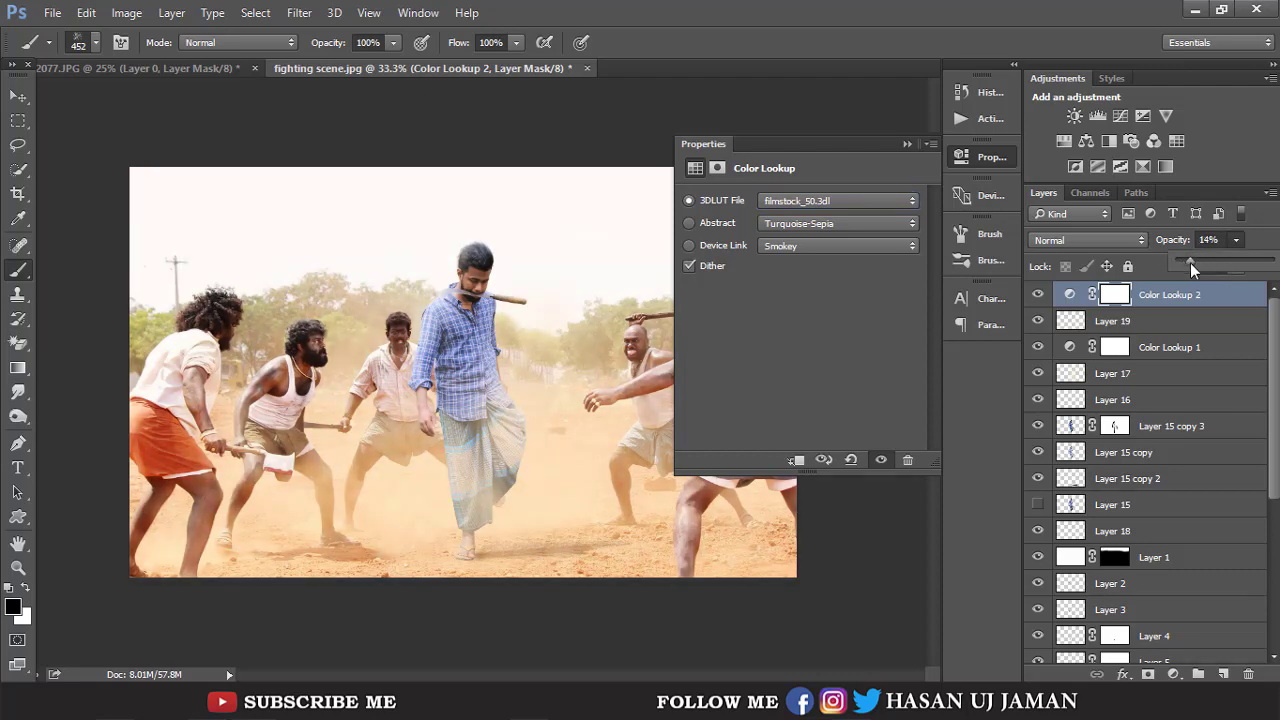
click(907, 144)
click(1038, 294)
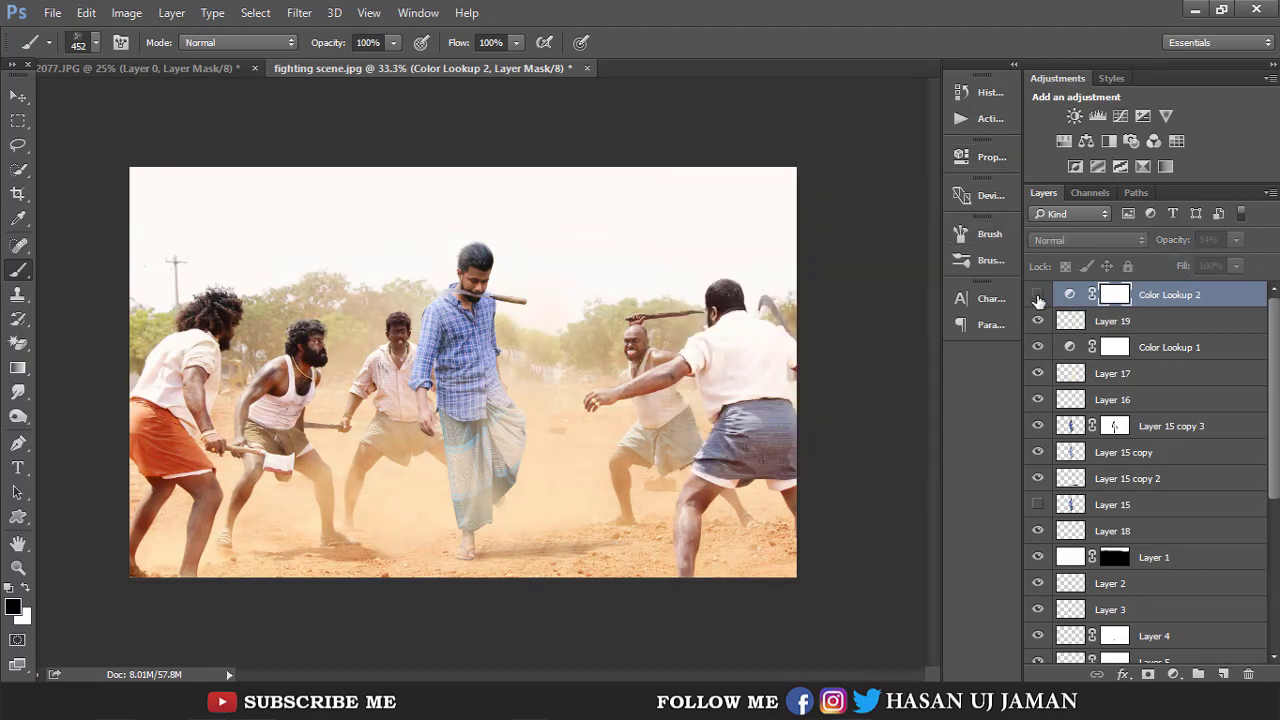
click(1038, 294)
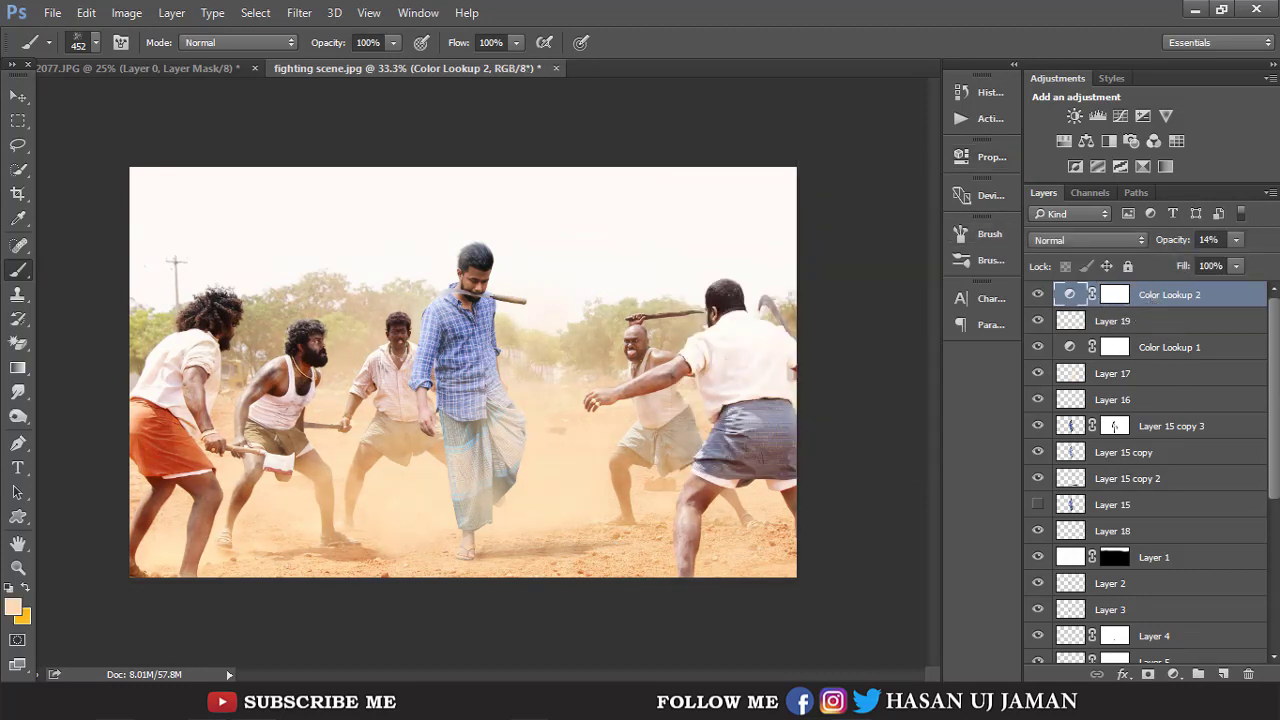
click(1174, 674)
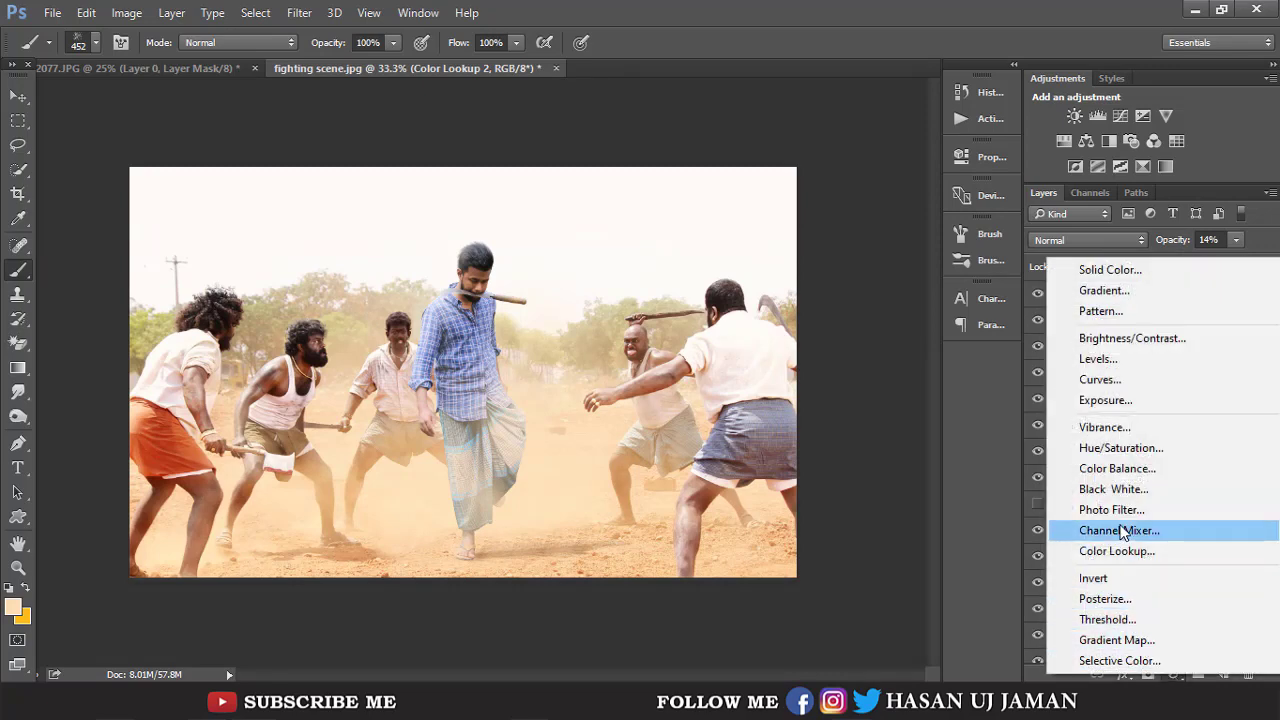
Add a Vibrance adjustment layer set to +6.
click(1114, 427)
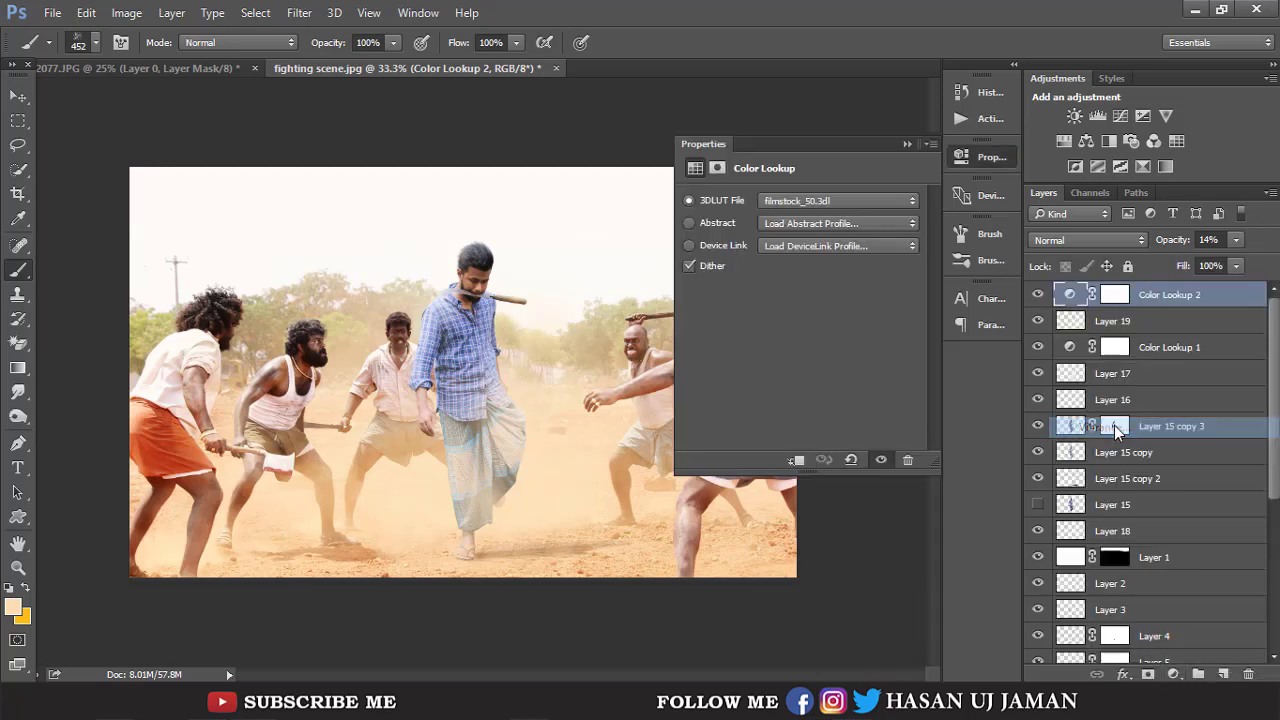
drag(805, 220, 807, 215)
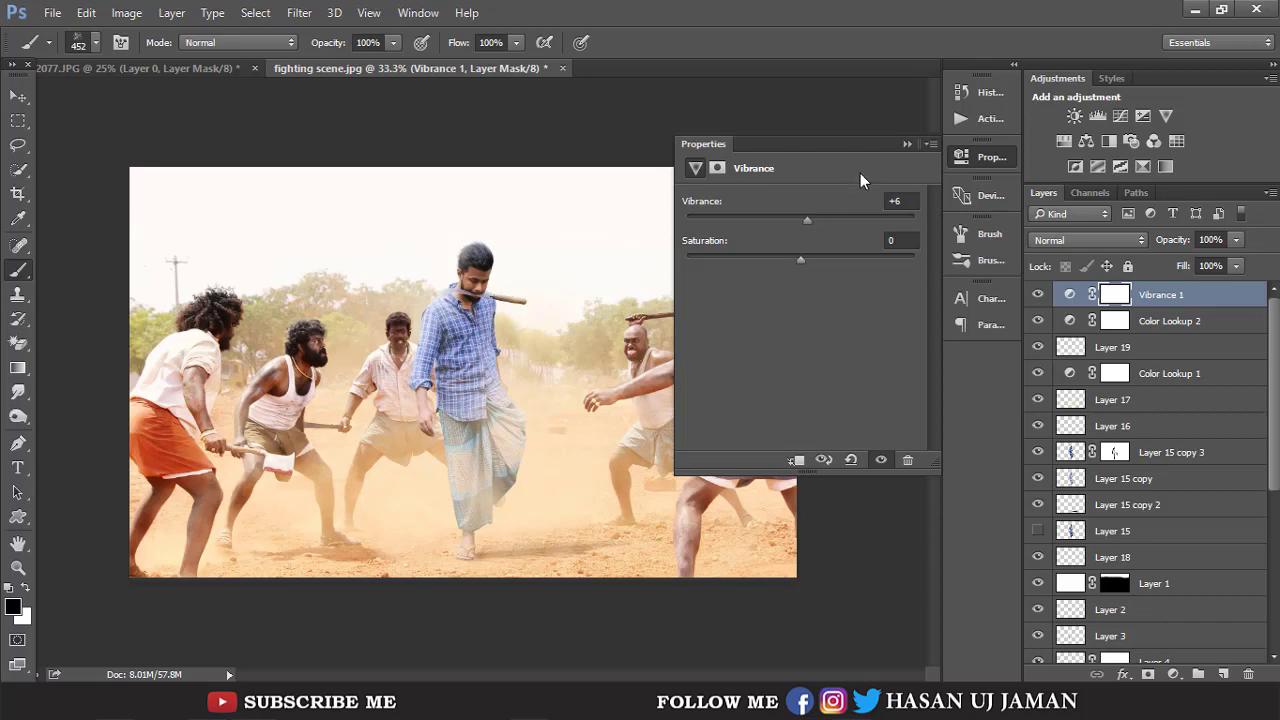
click(903, 143)
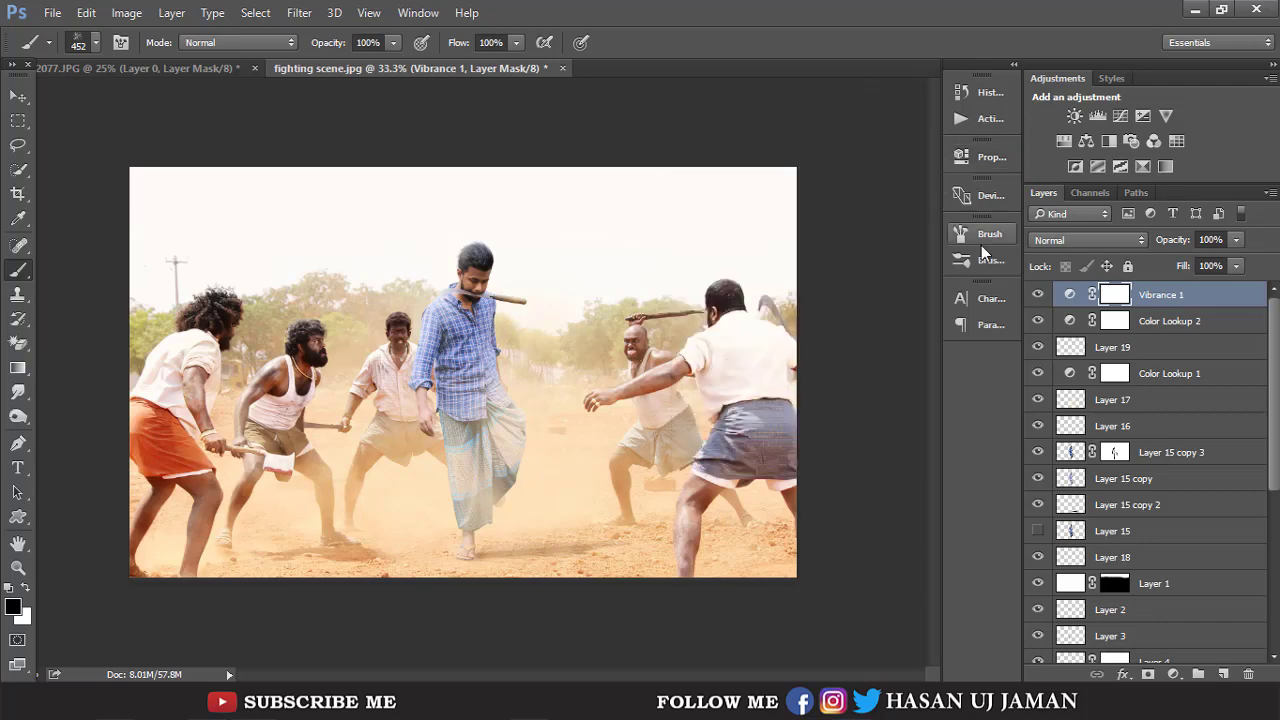
Add a Color Balance layer with midtones Red +4, Green −15, Blue +6.
click(1176, 675)
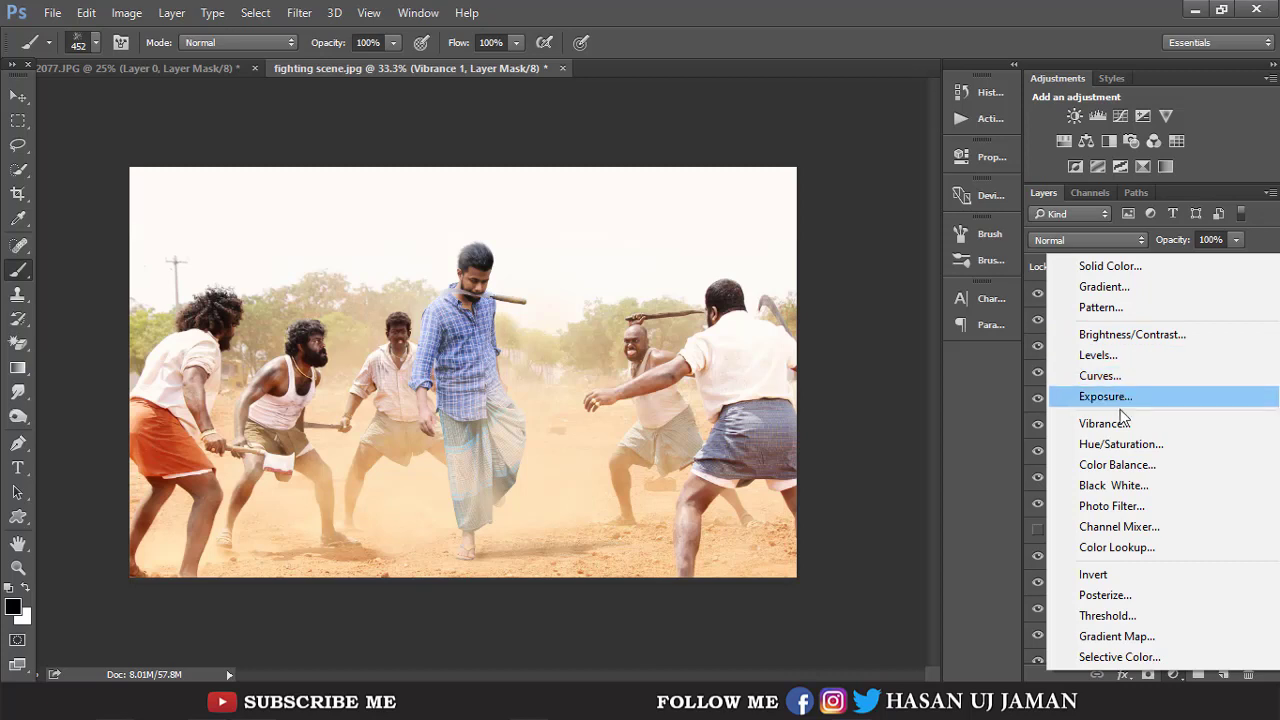
click(1117, 464)
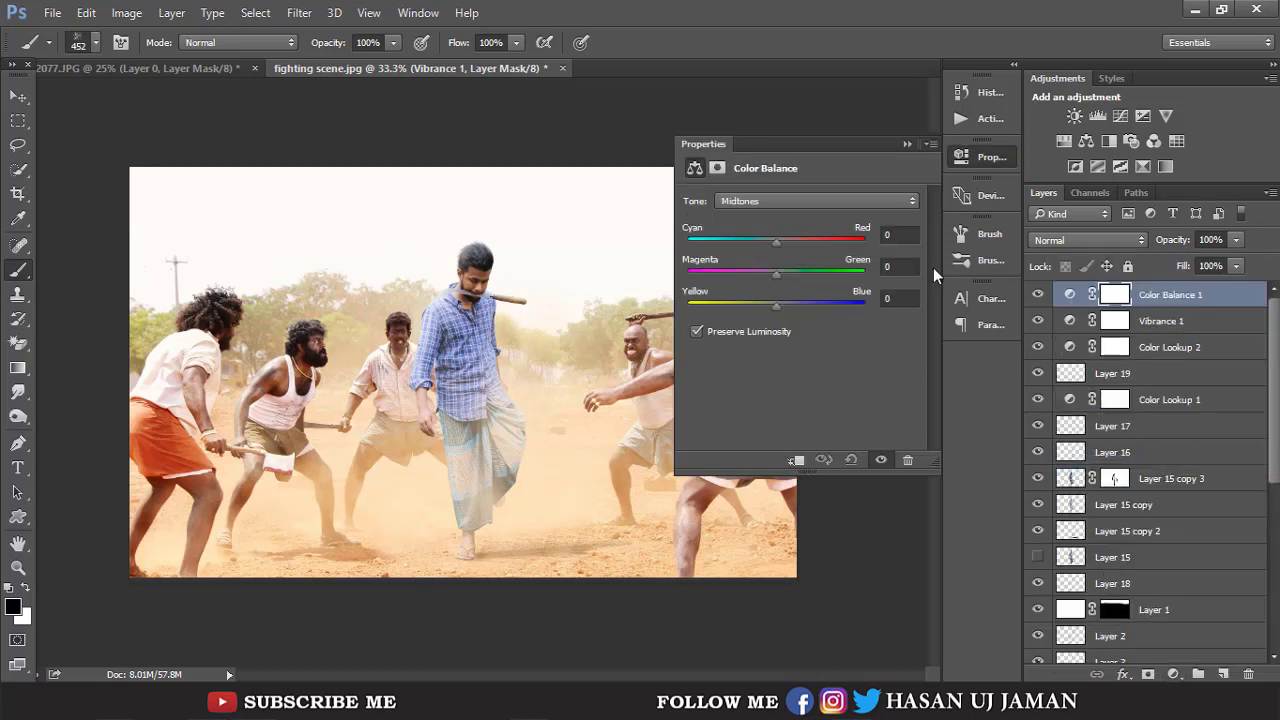
click(783, 272)
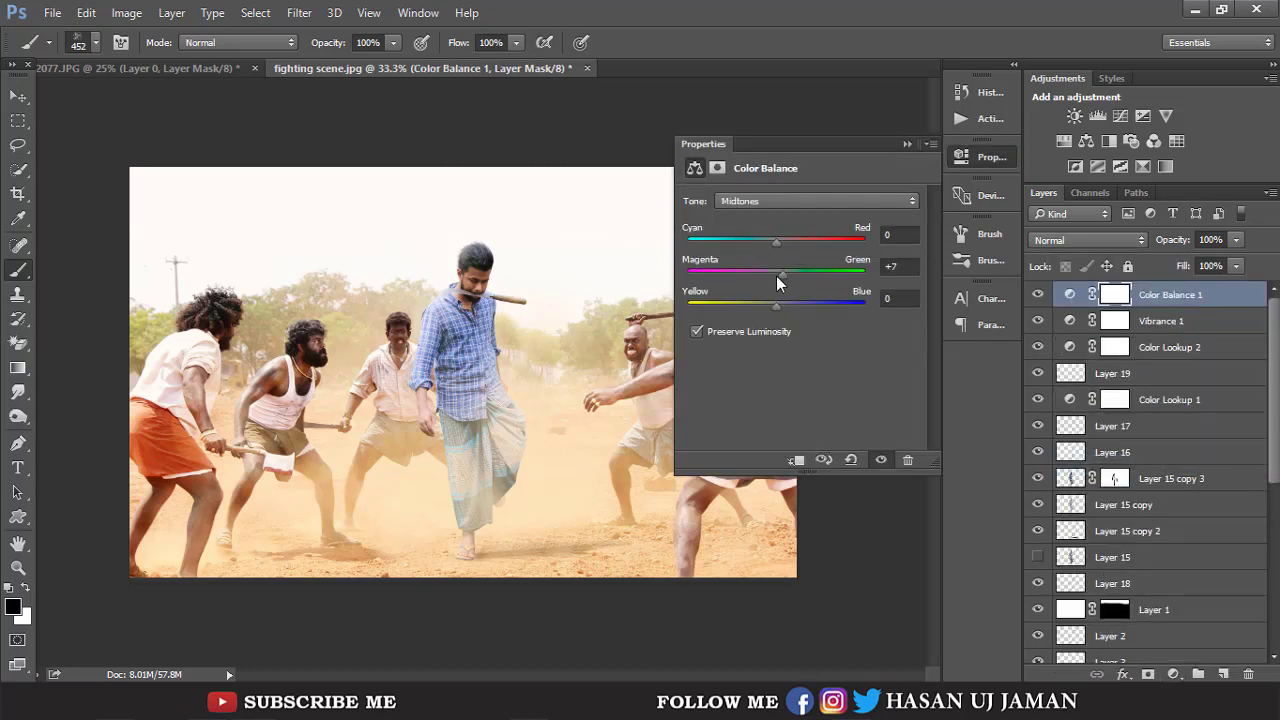
drag(776, 276, 764, 274)
click(778, 245)
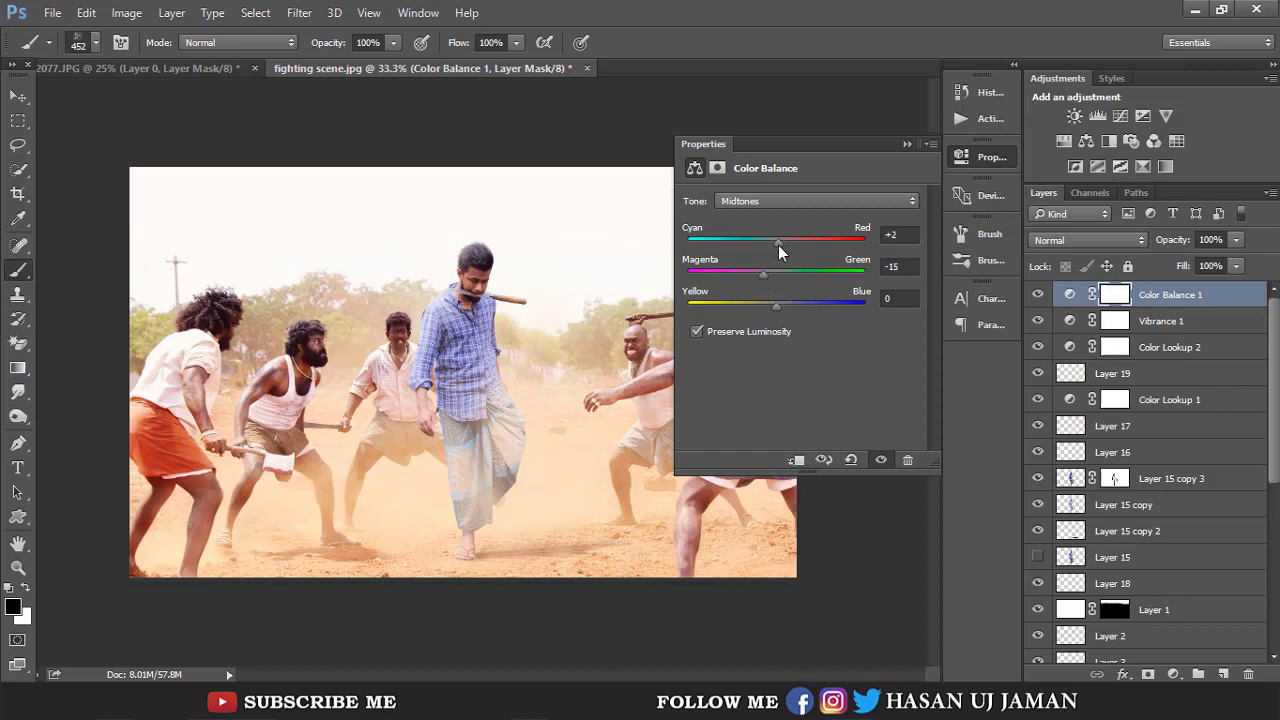
click(782, 304)
click(907, 145)
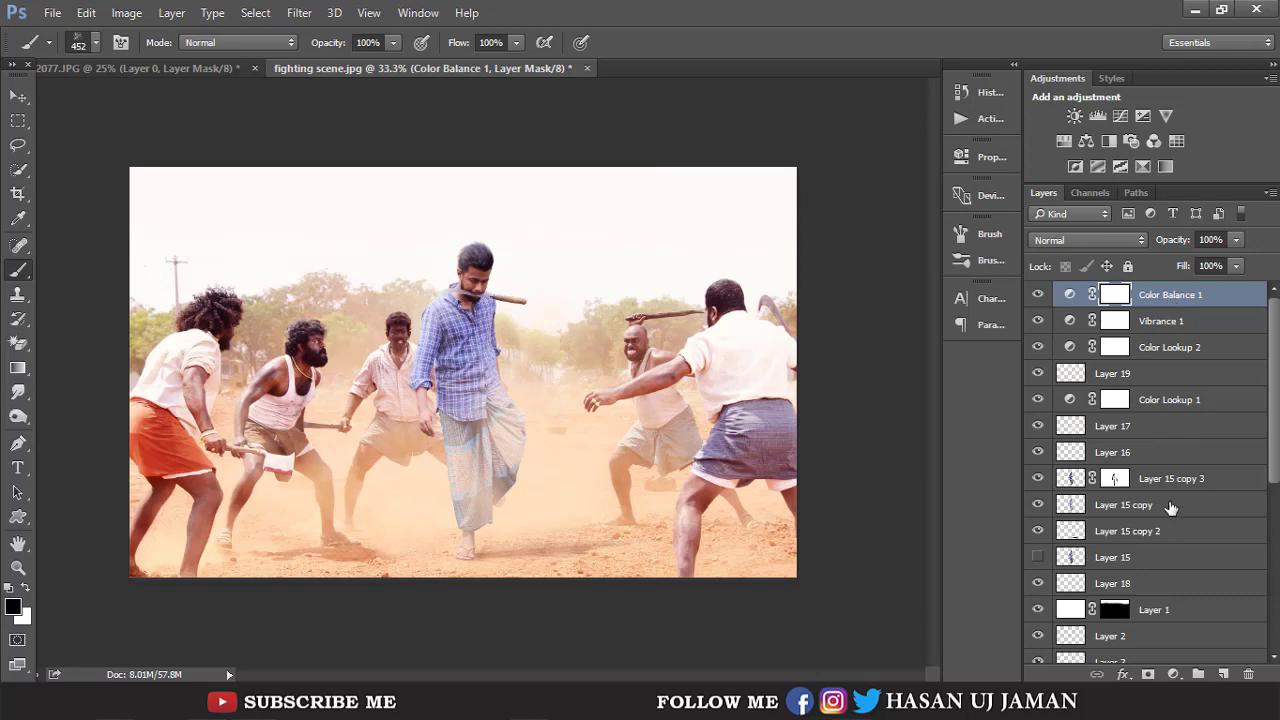
key(ctrl+minus)
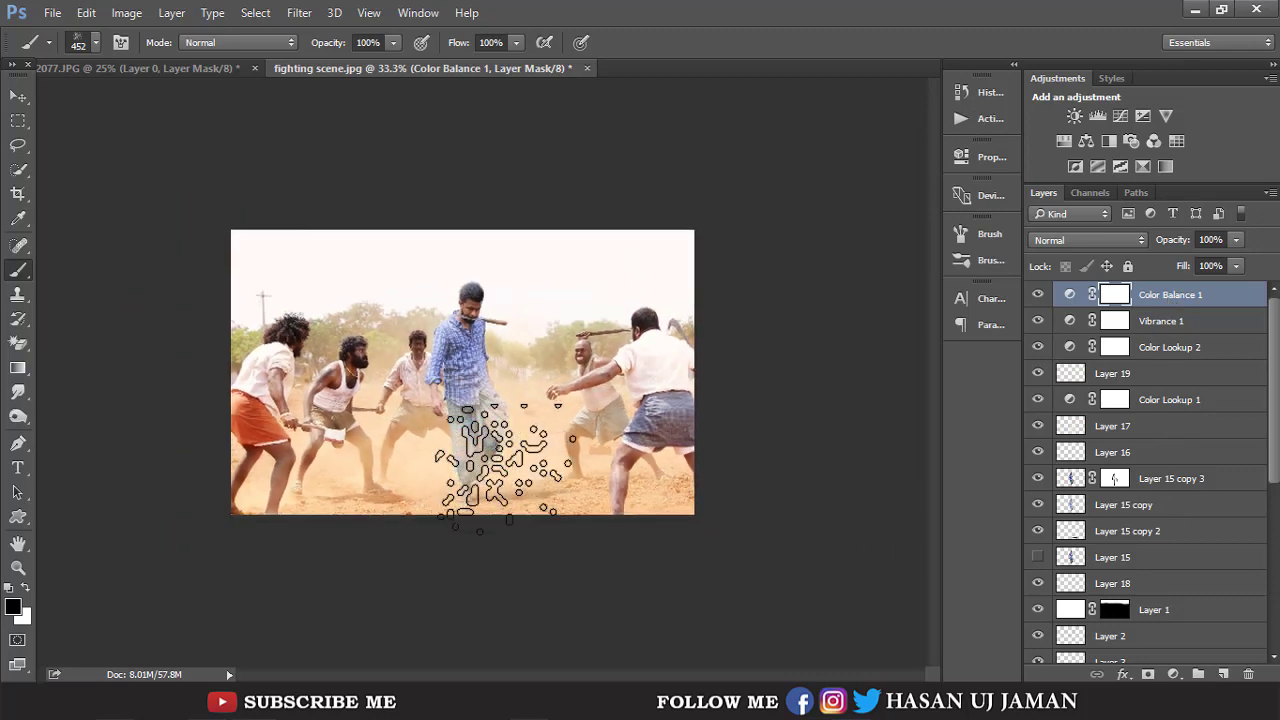
key(ctrl+minus)
key(ctrl+minus)
key(ctrl+plus)
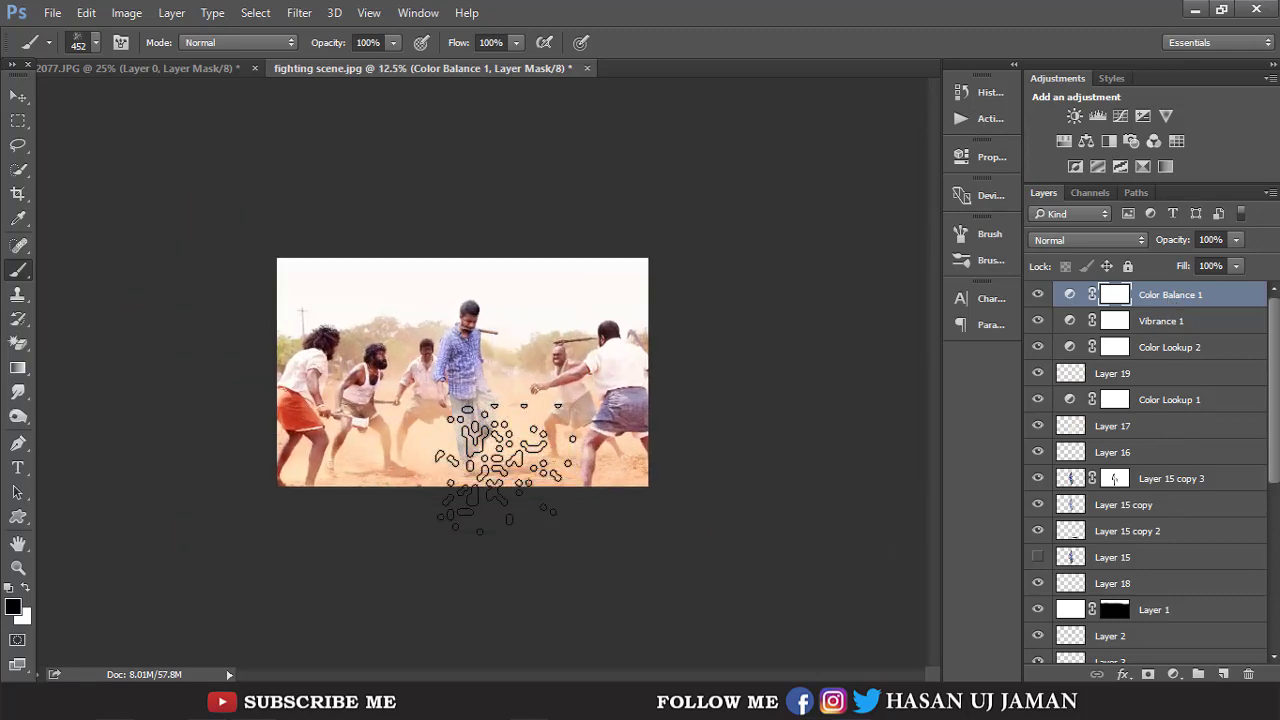
key(ctrl+plus)
key(ctrl+plus)
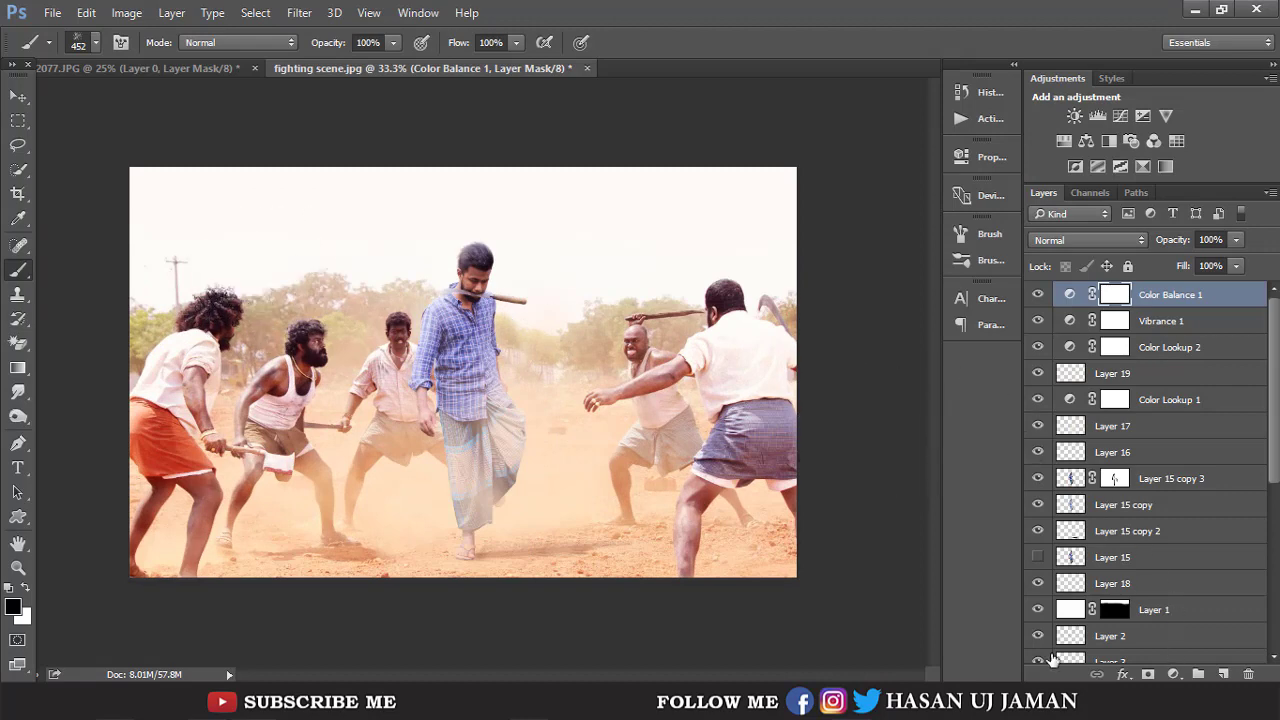
Type the title MARUTHU on the image and make its text black.
click(401, 430)
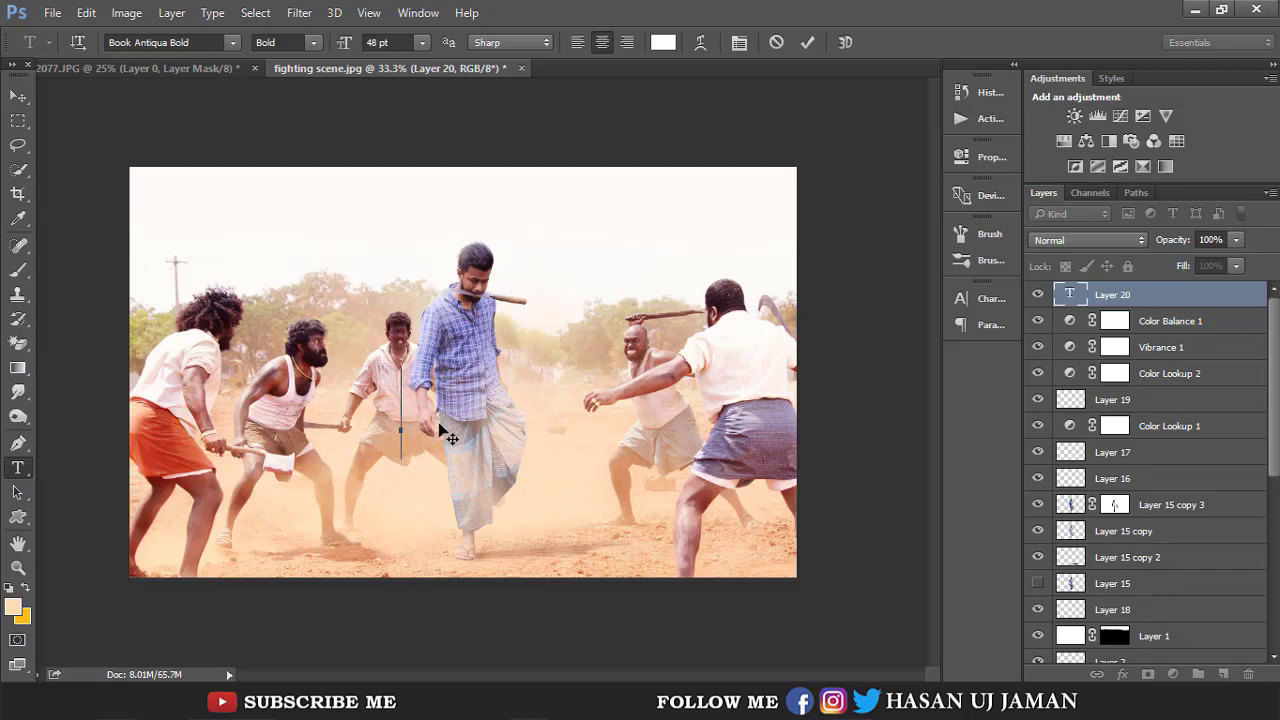
text(MARUT)
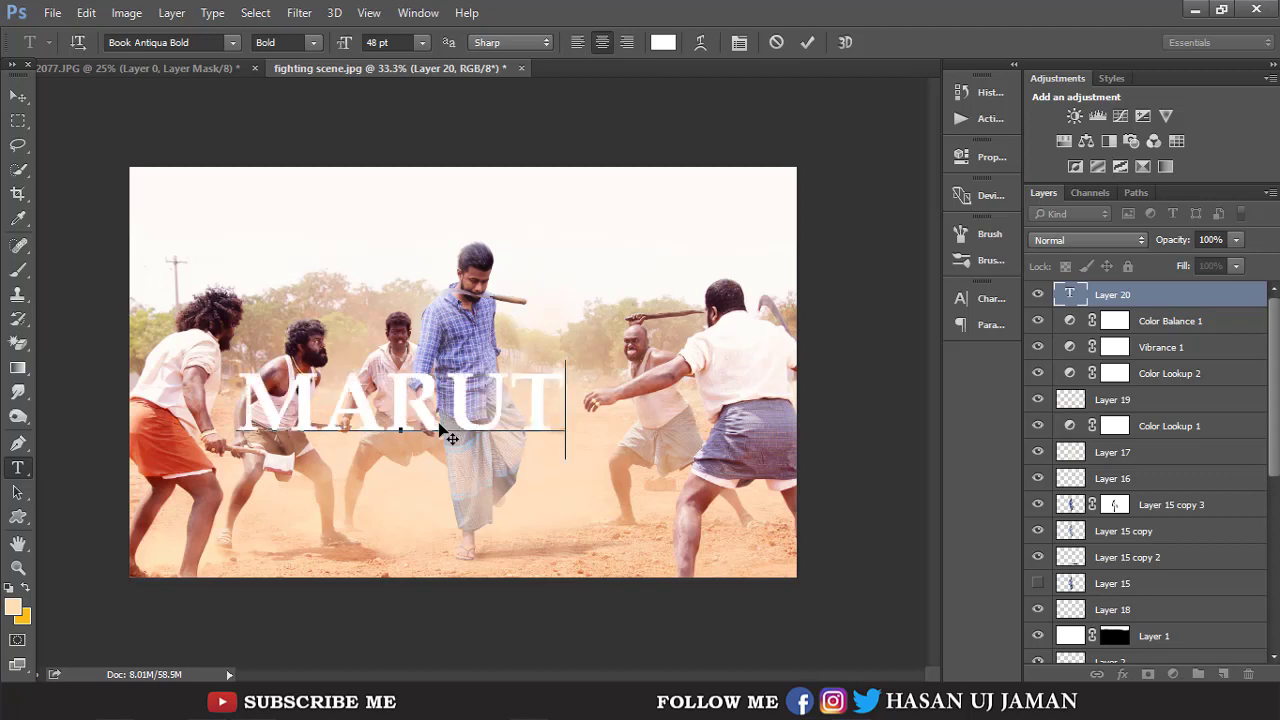
text(HU)
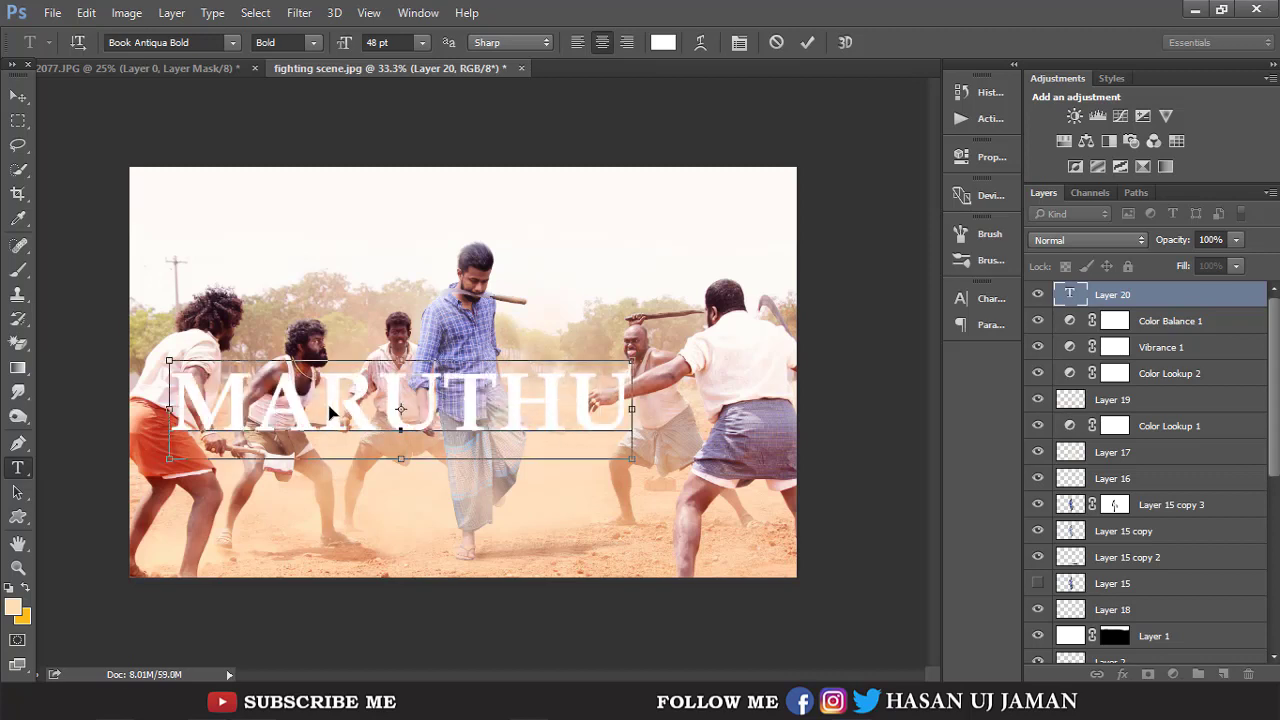
key(ctrl+a)
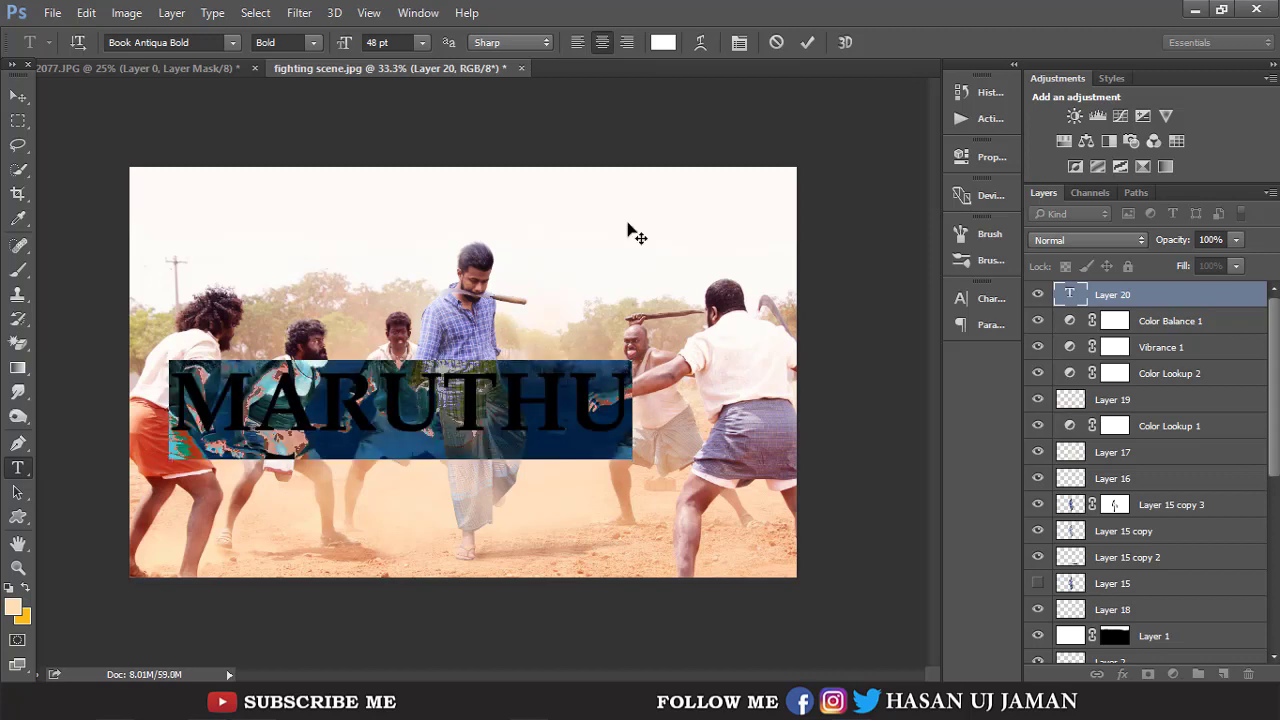
click(663, 42)
click(623, 366)
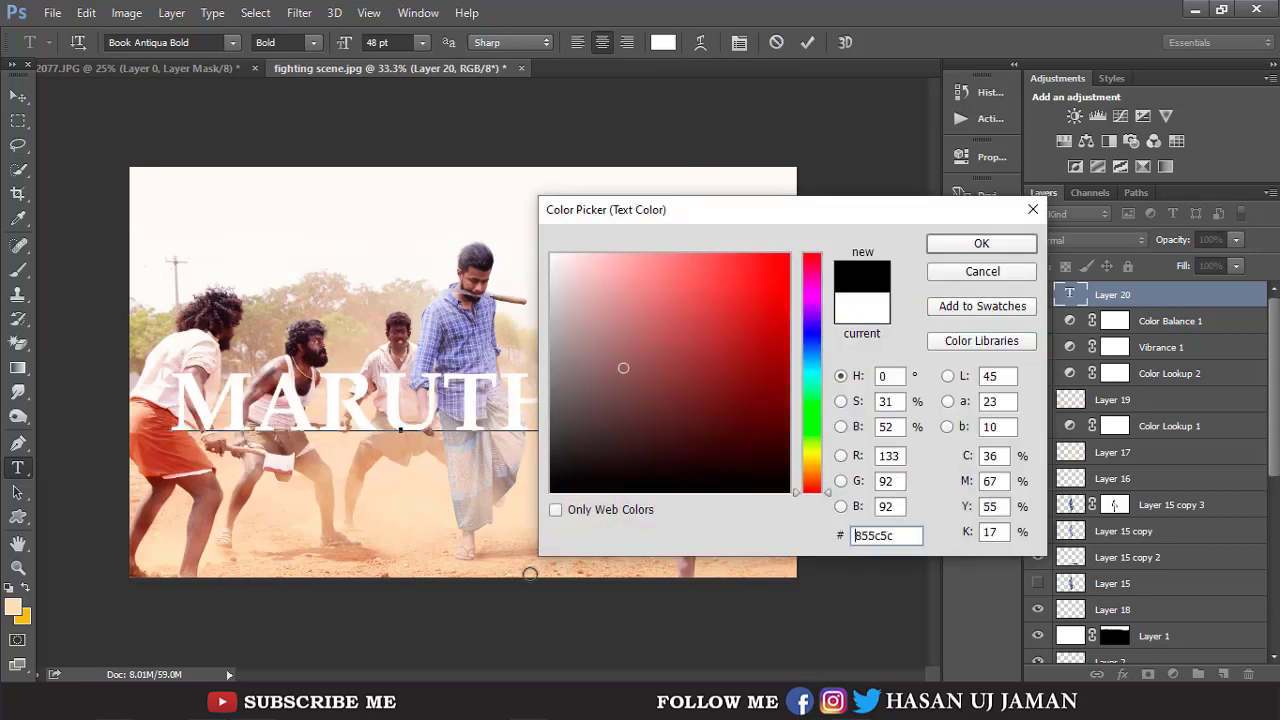
drag(623, 366, 551, 492)
click(982, 243)
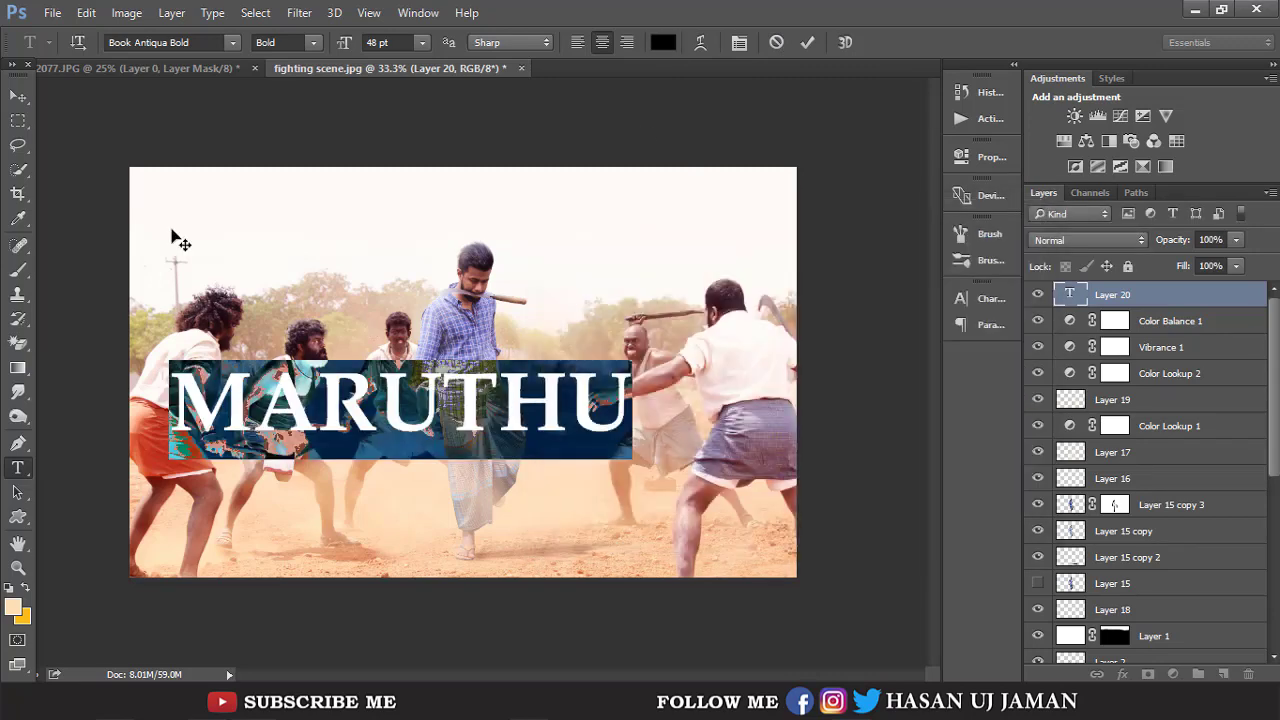
Preview fonts on the title, including Bookman Old Style, Calibri, Calisto MT and Cambria.
click(160, 42)
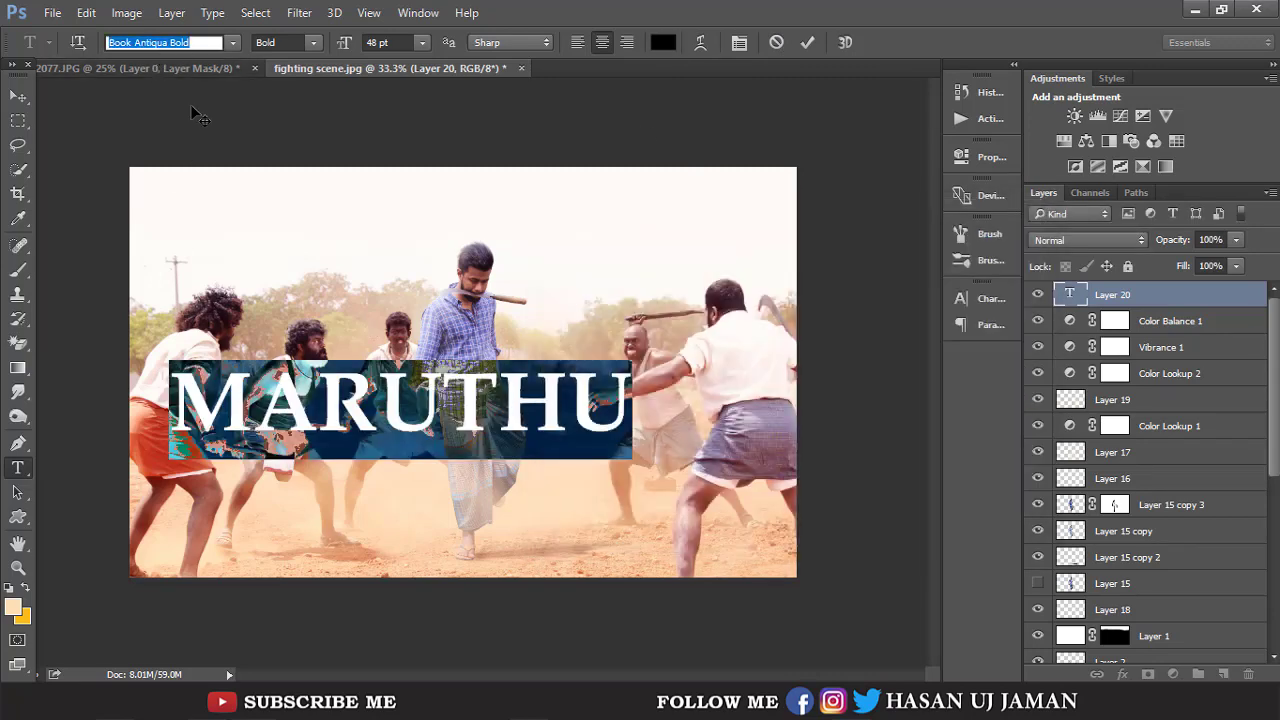
key(Down)
key(Down)
key(Down)
key(Down)
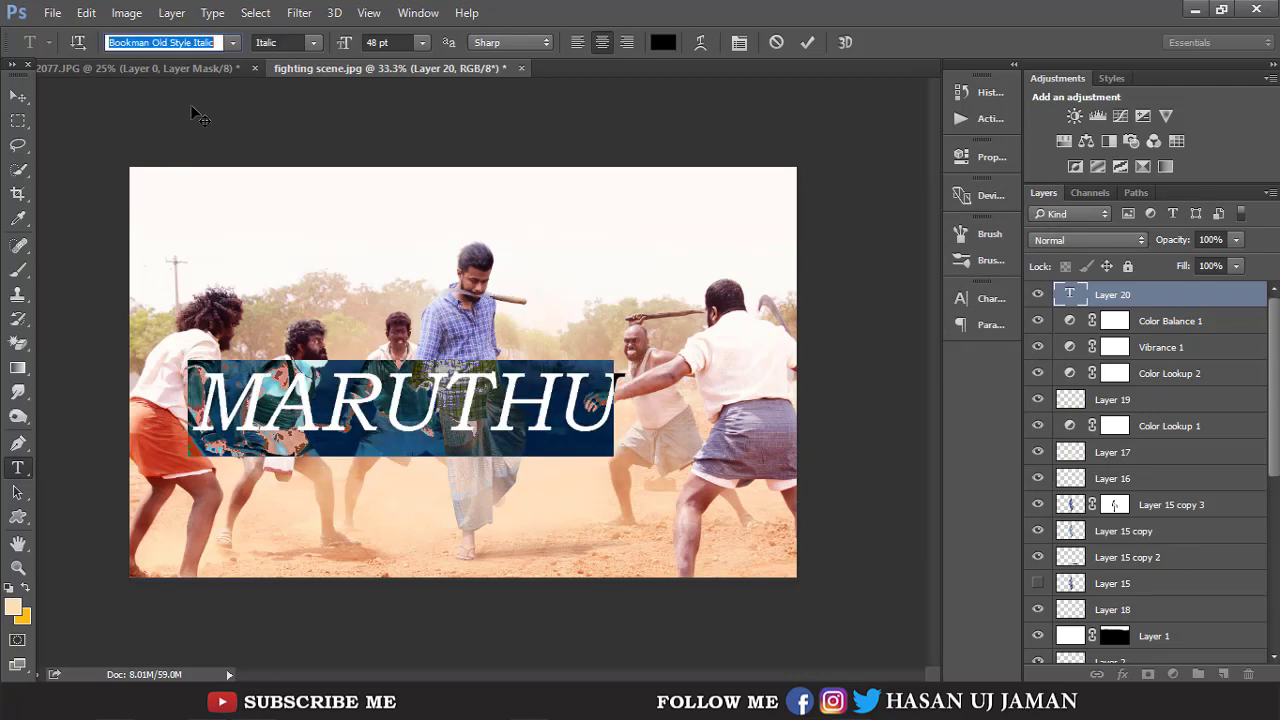
key(Down)
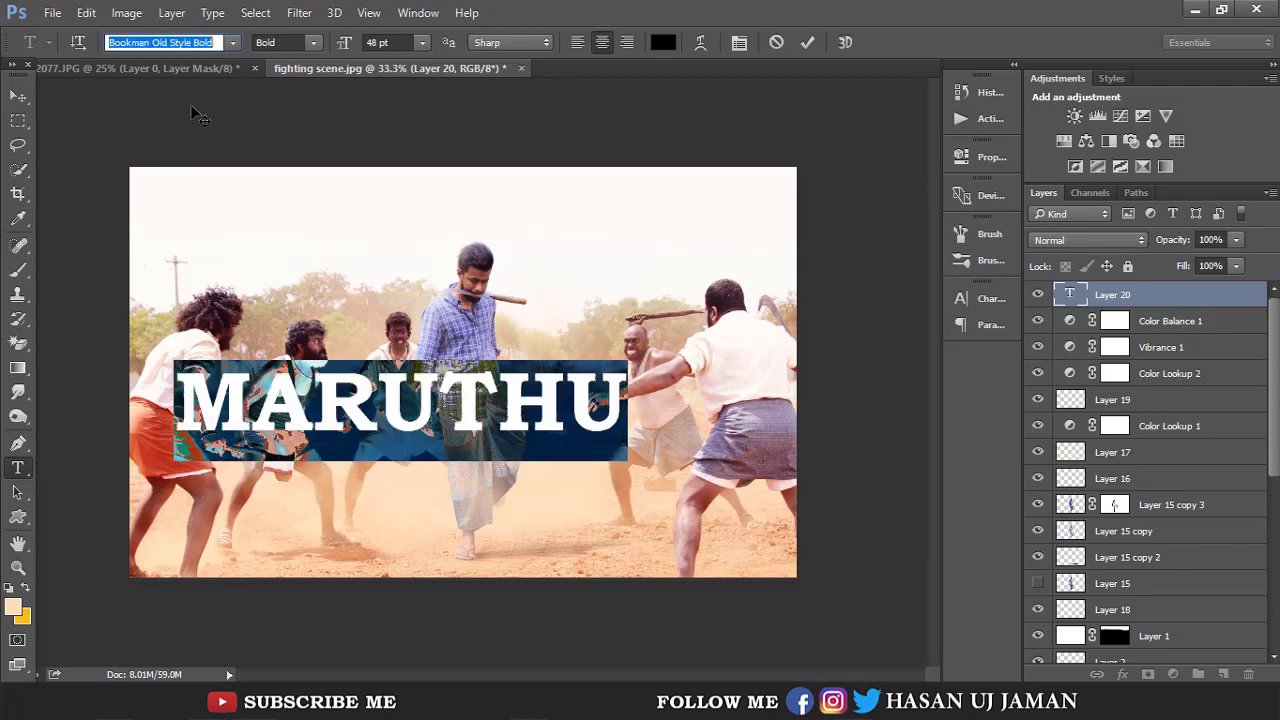
key(Down)
key(Down)
key(Down)
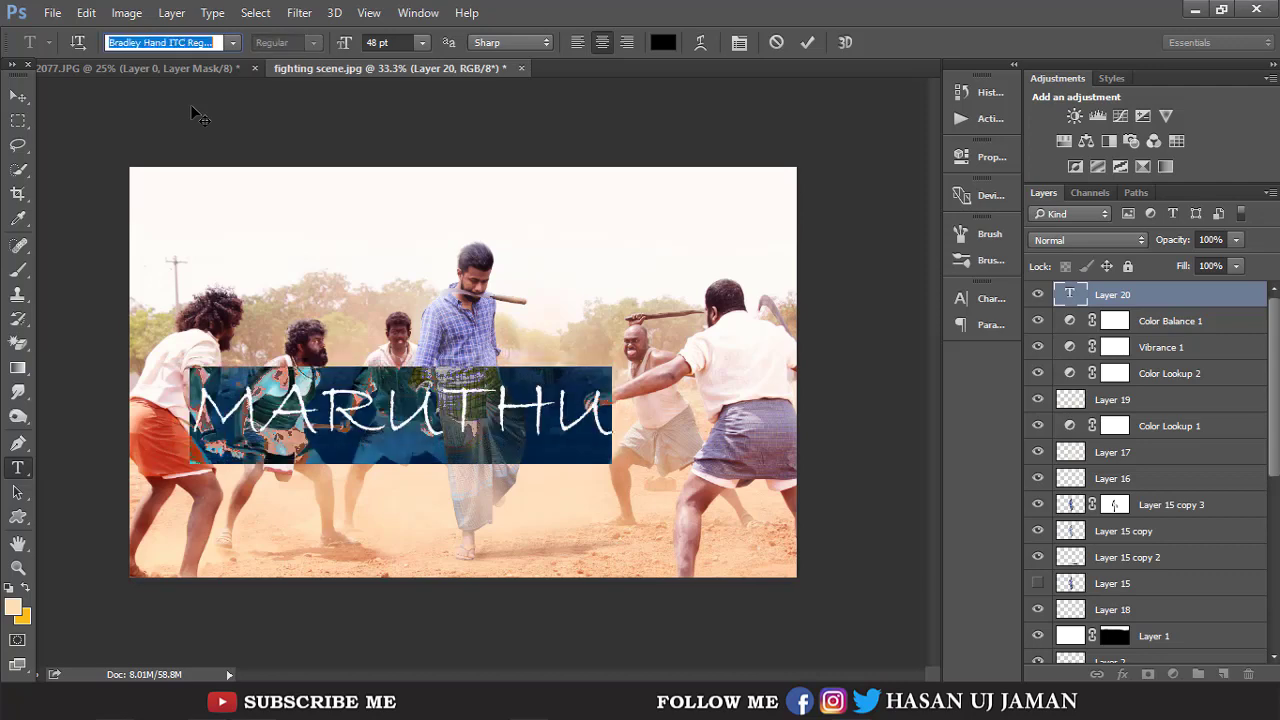
key(Down)
key(Down)
key(Down)
key(Down)
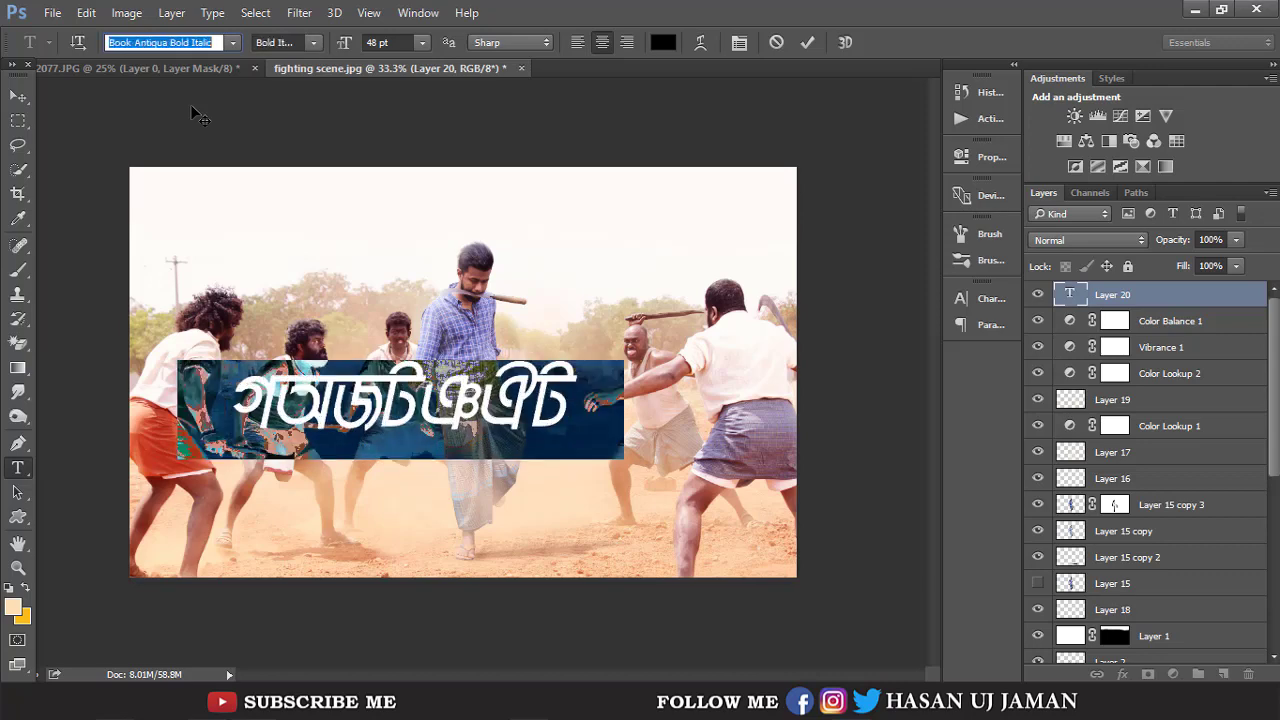
key(Down)
key(Up)
key(Up)
key(Up)
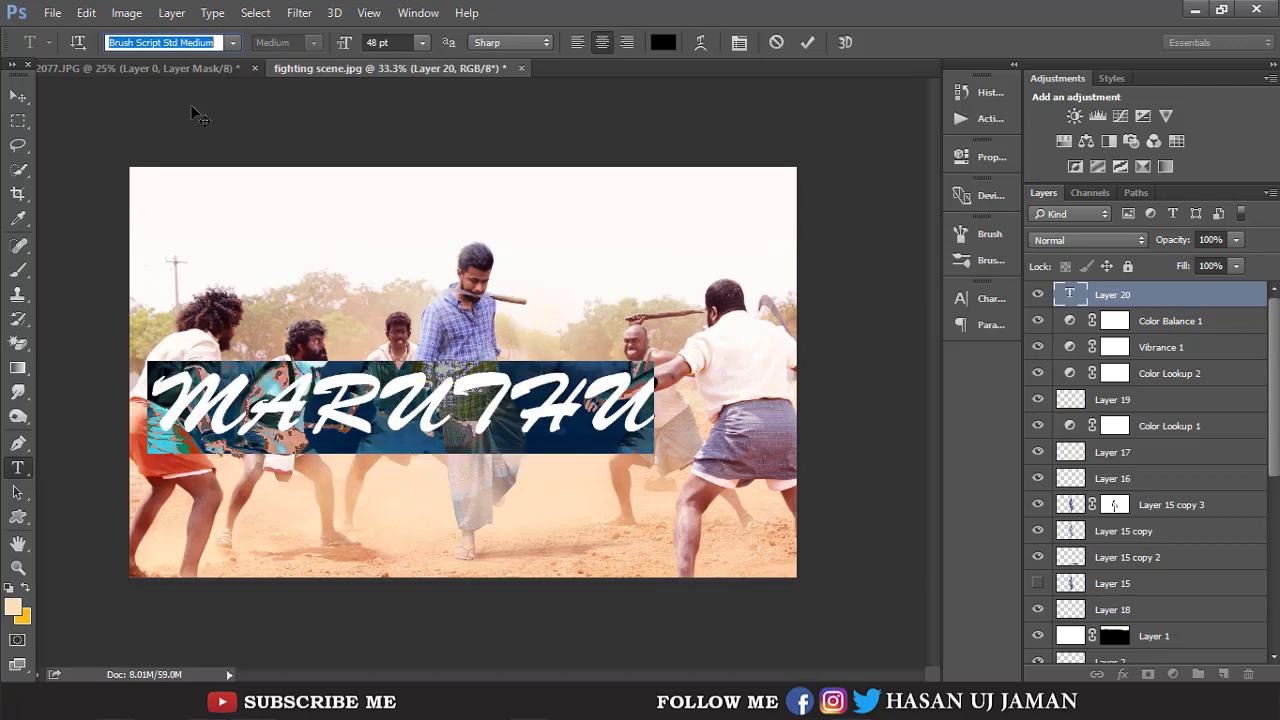
key(Up)
key(Up)
key(Down)
key(Down)
key(Down)
key(Down)
key(Down)
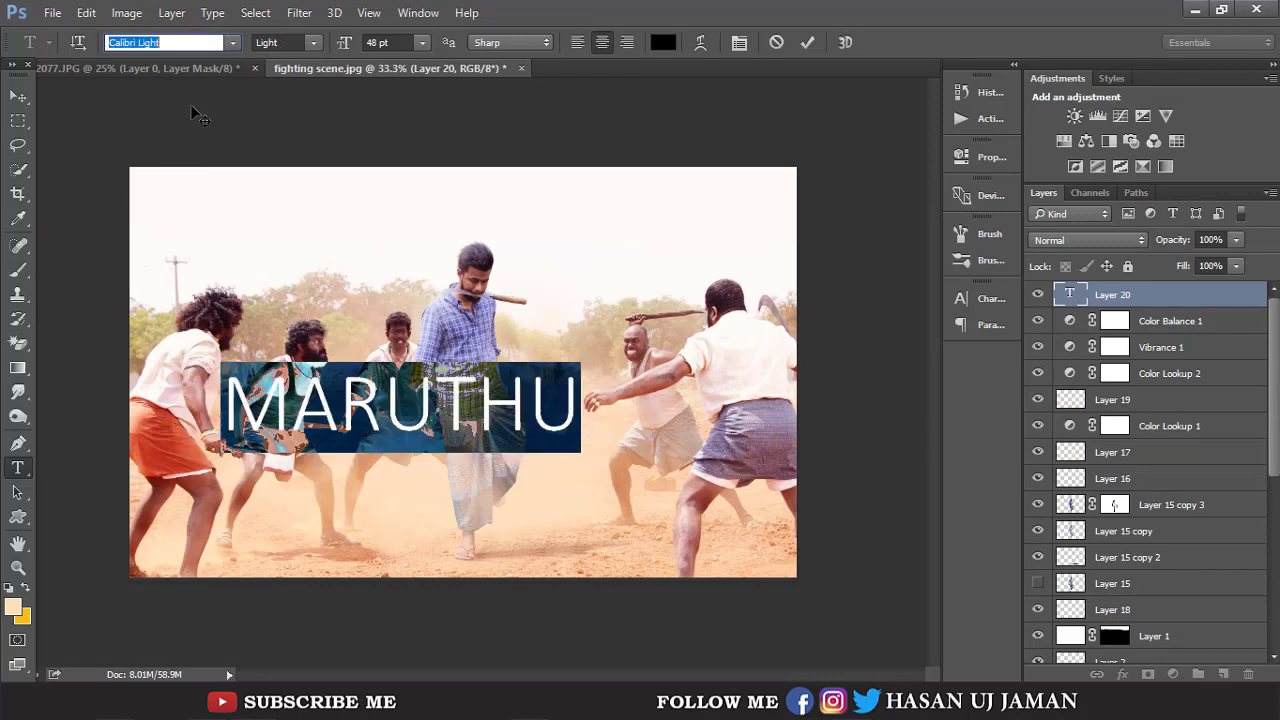
key(Down)
key(Down)
key(Down)
key(Down)
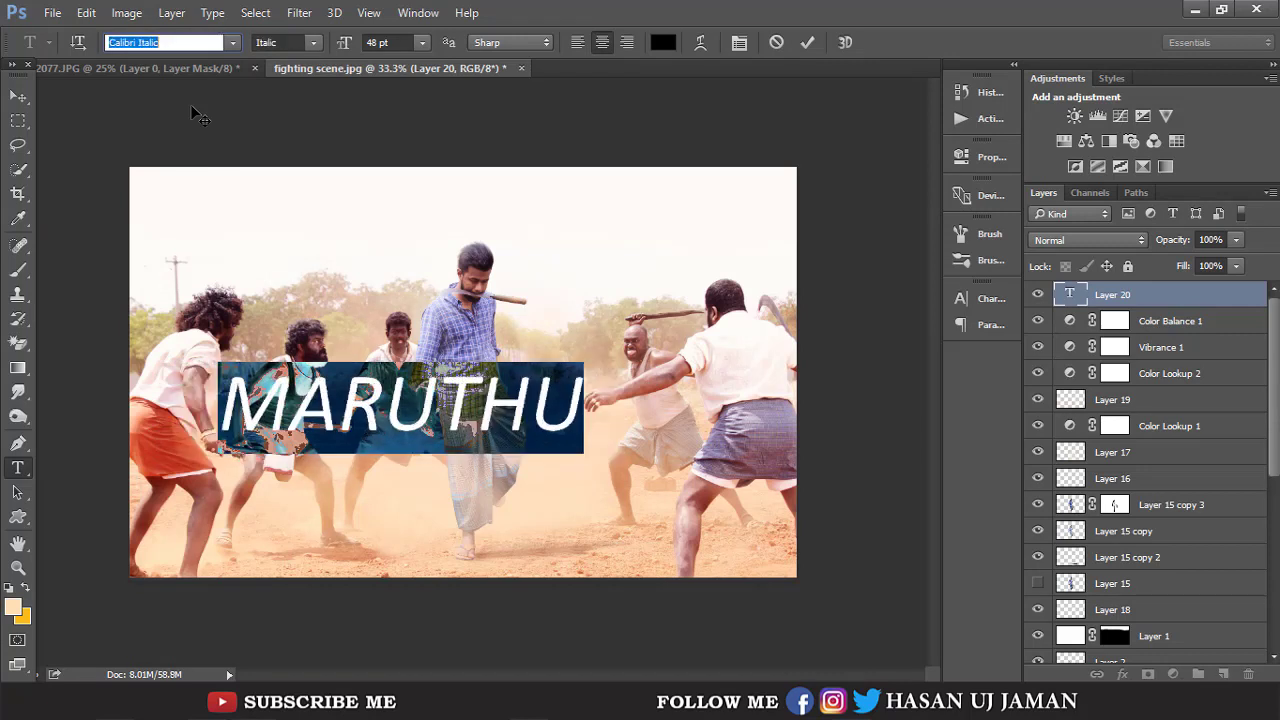
key(Down)
key(Down)
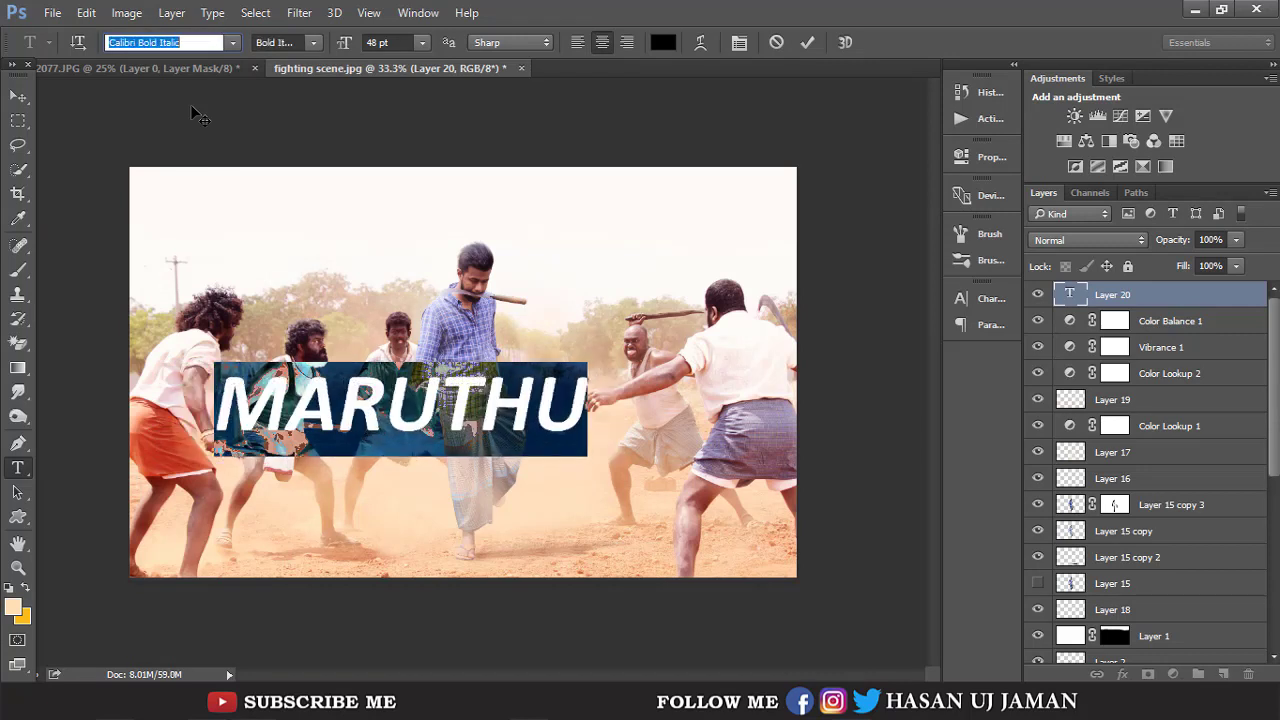
key(Down)
key(Down)
key(Down)
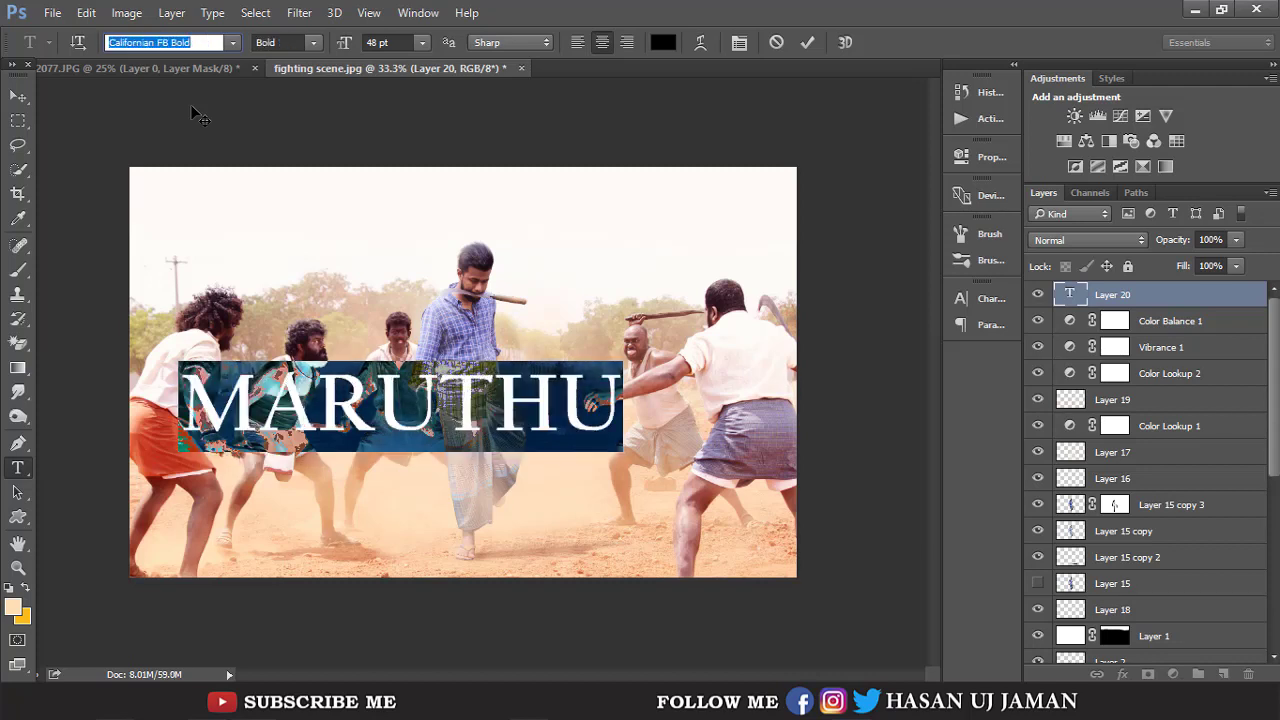
key(Down)
key(Down)
key(Down)
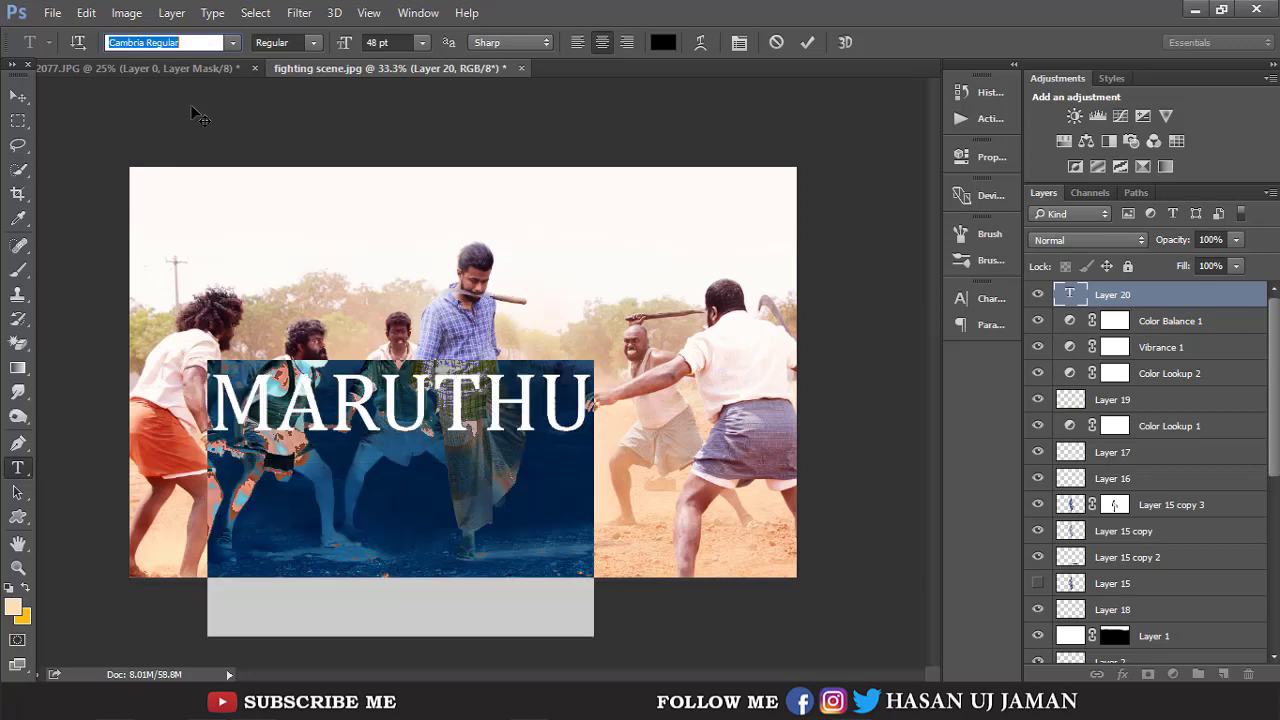
key(Down)
key(Down)
key(Down)
key(Up)
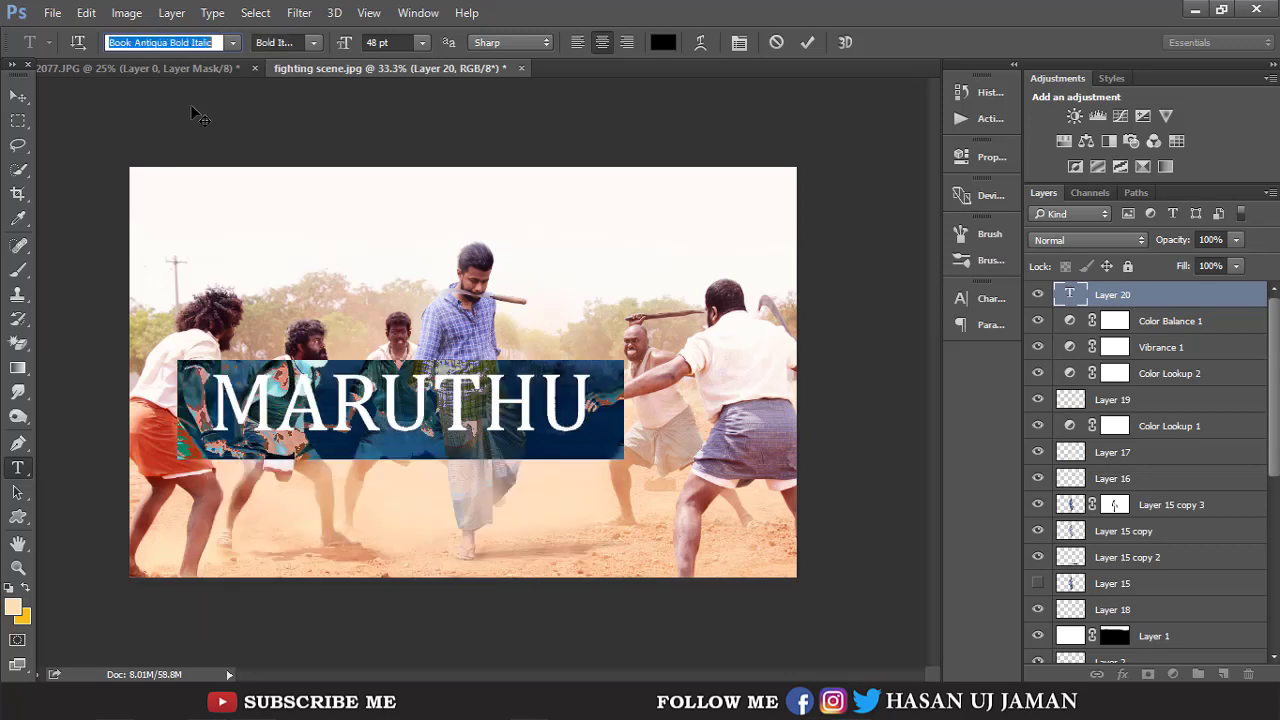
key(Up)
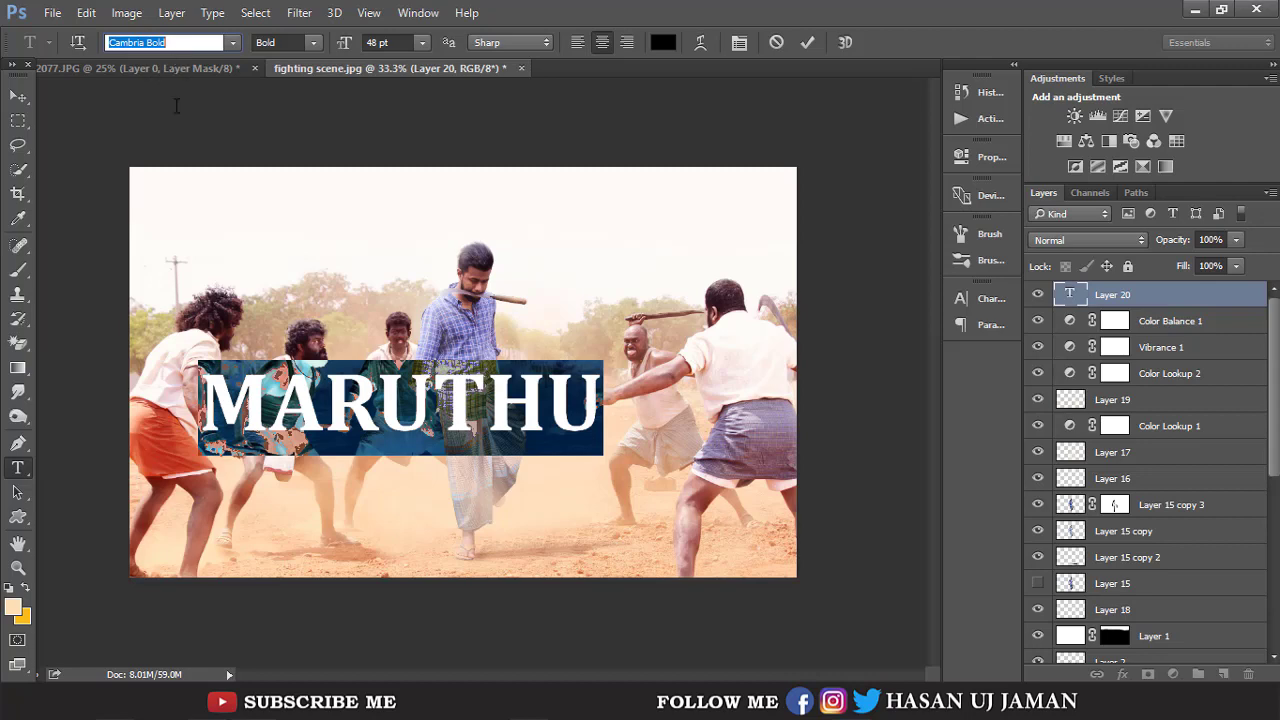
Search for Arial and set the title in Arial Bold.
text(A)
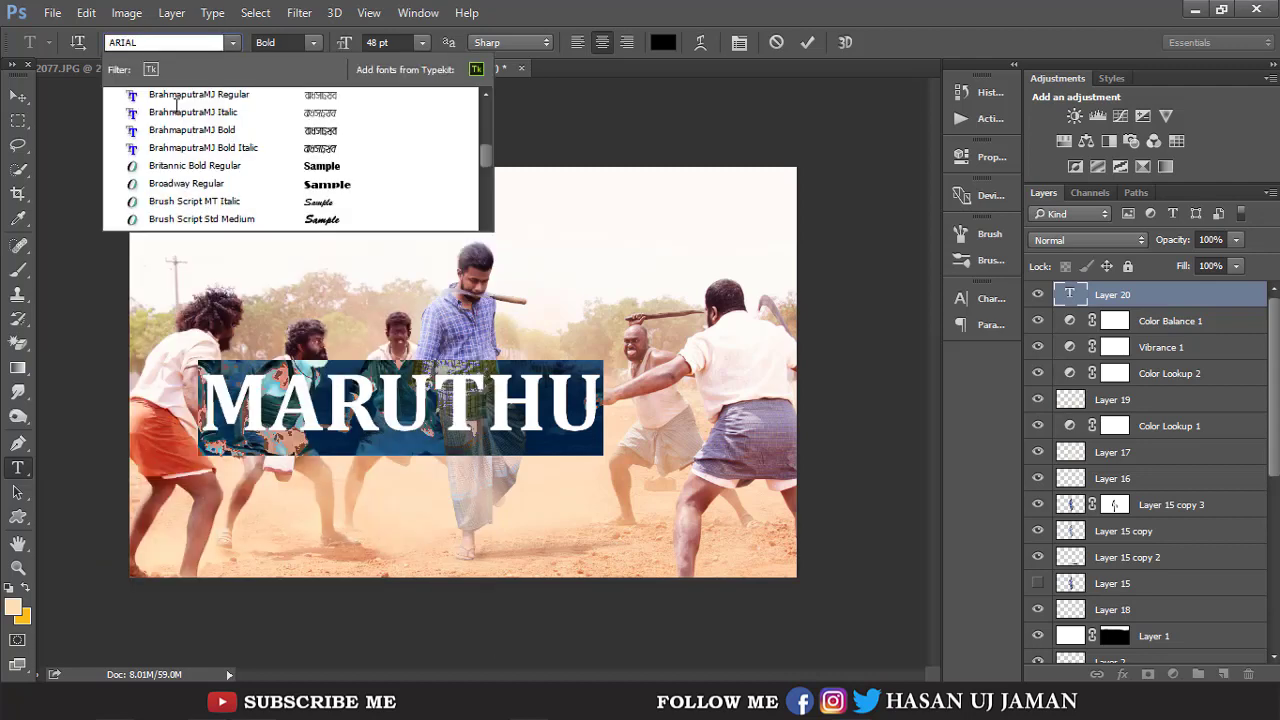
text(RIAL)
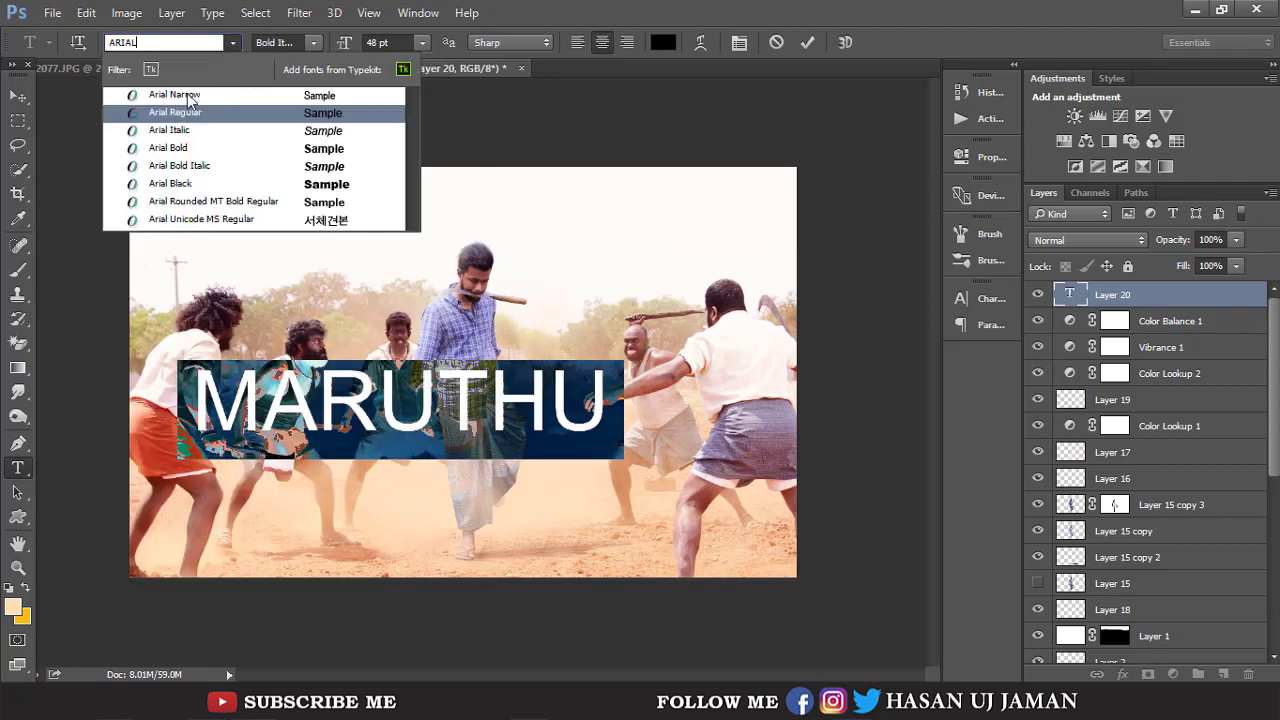
click(187, 93)
click(308, 42)
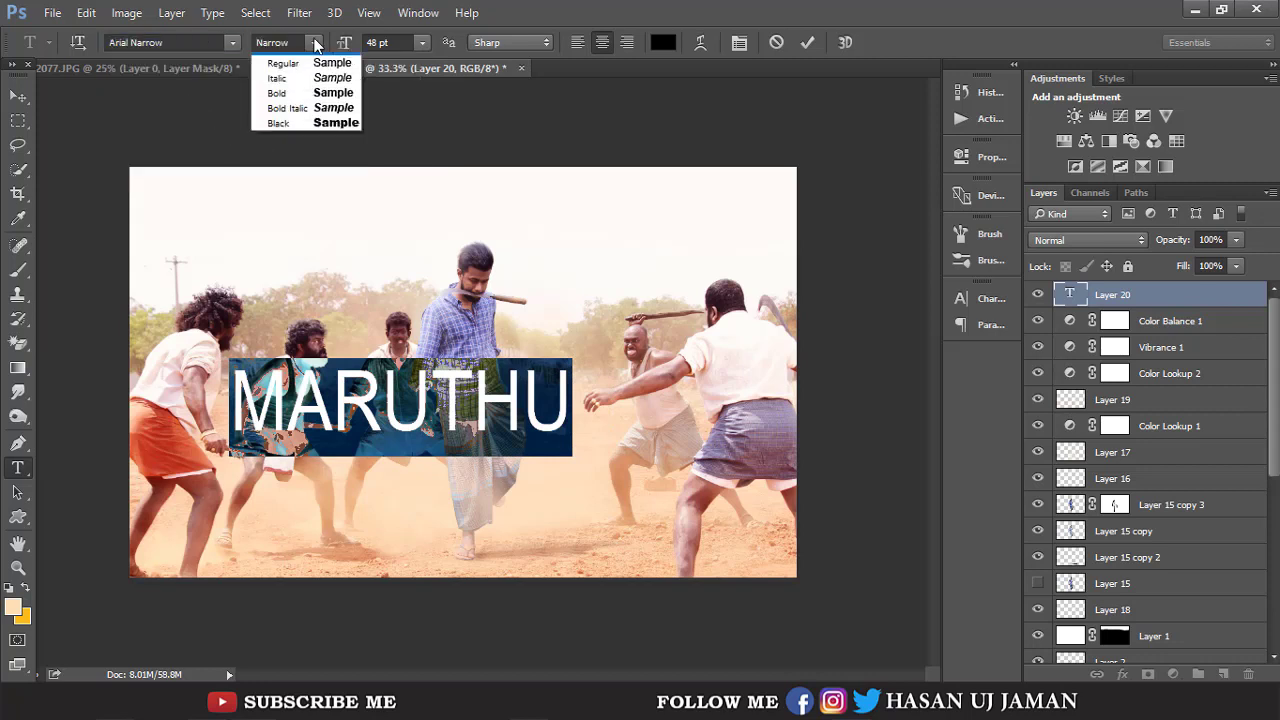
click(293, 106)
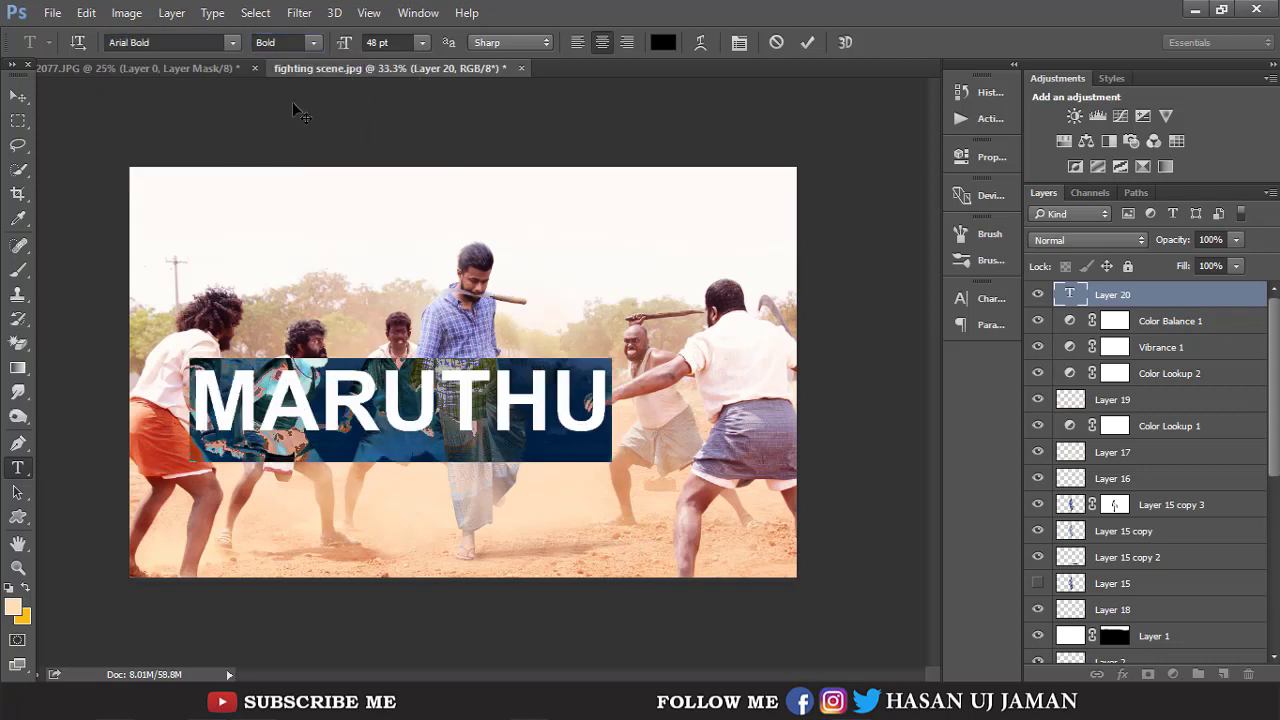
Move the MARUTHU title to the lower middle and scale it to about 76%.
click(807, 42)
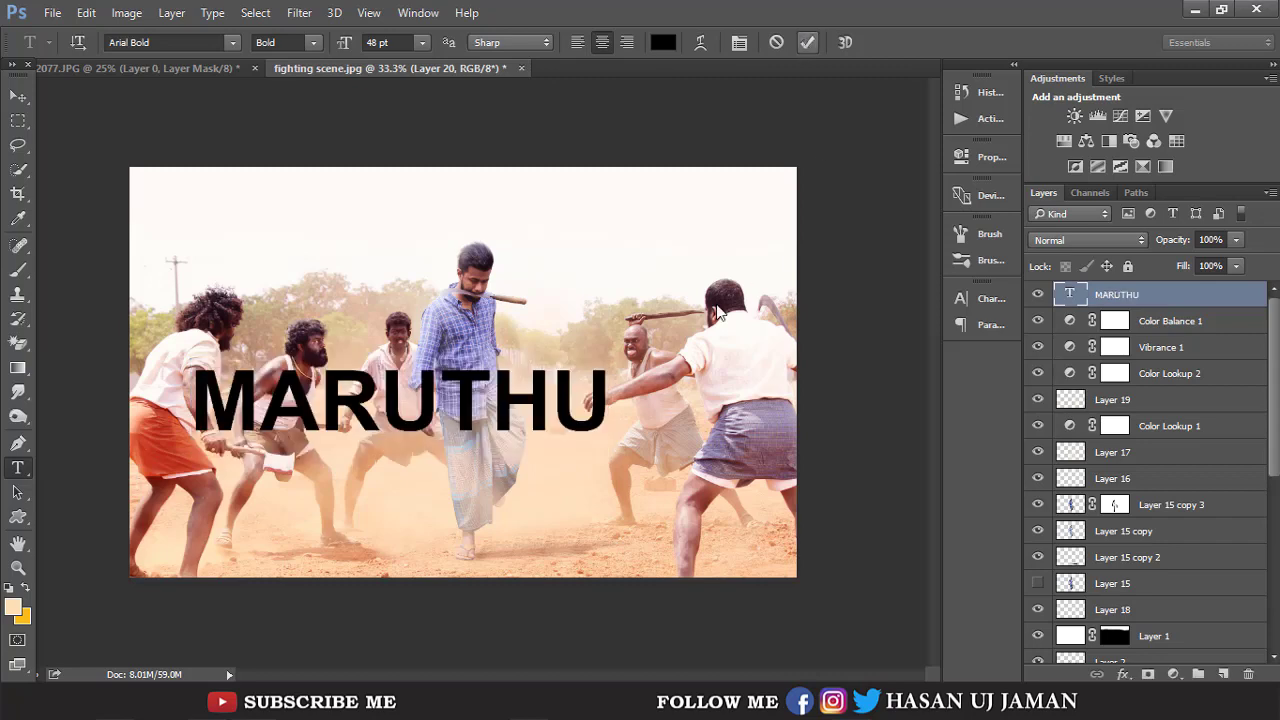
drag(410, 432, 490, 537)
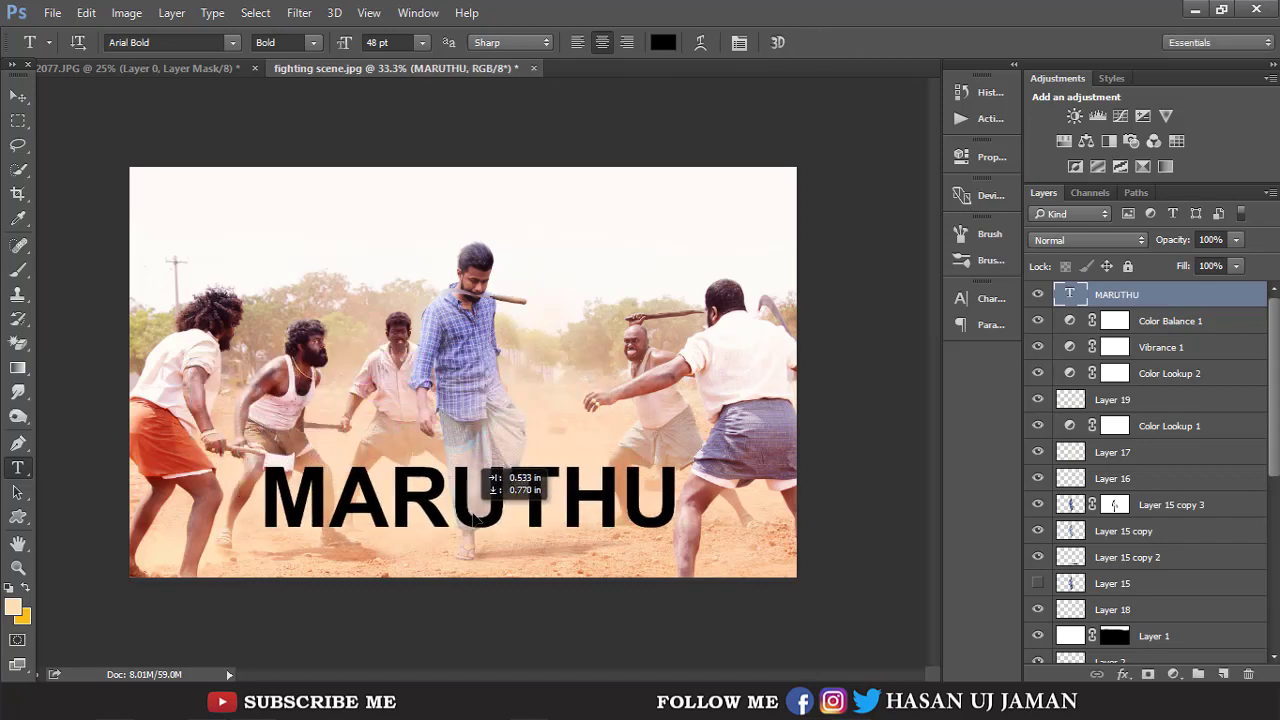
key(ctrl+t)
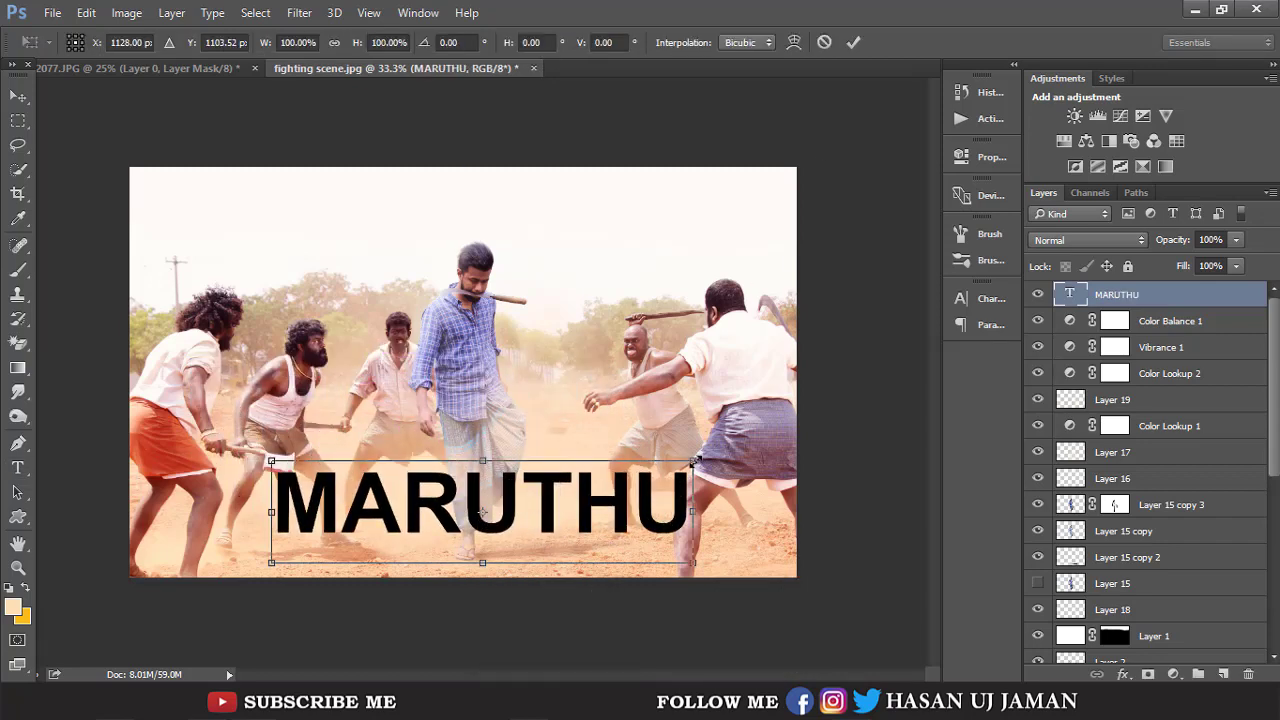
drag(690, 550, 617, 586)
mouse_move(557, 525)
mouse_down()
mouse_move(612, 517)
mouse_move(598, 512)
mouse_up()
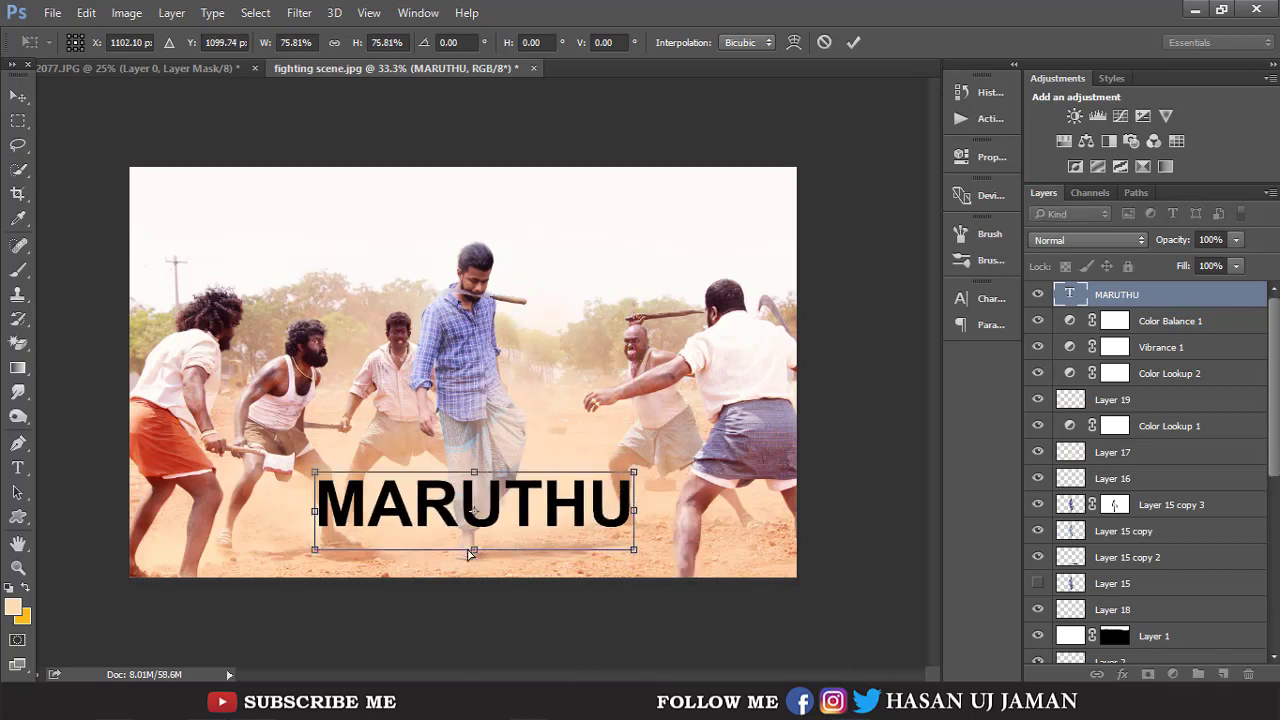
Try and revert a taller stretch, commit the transform, and bring up File > Open.
drag(474, 549, 479, 566)
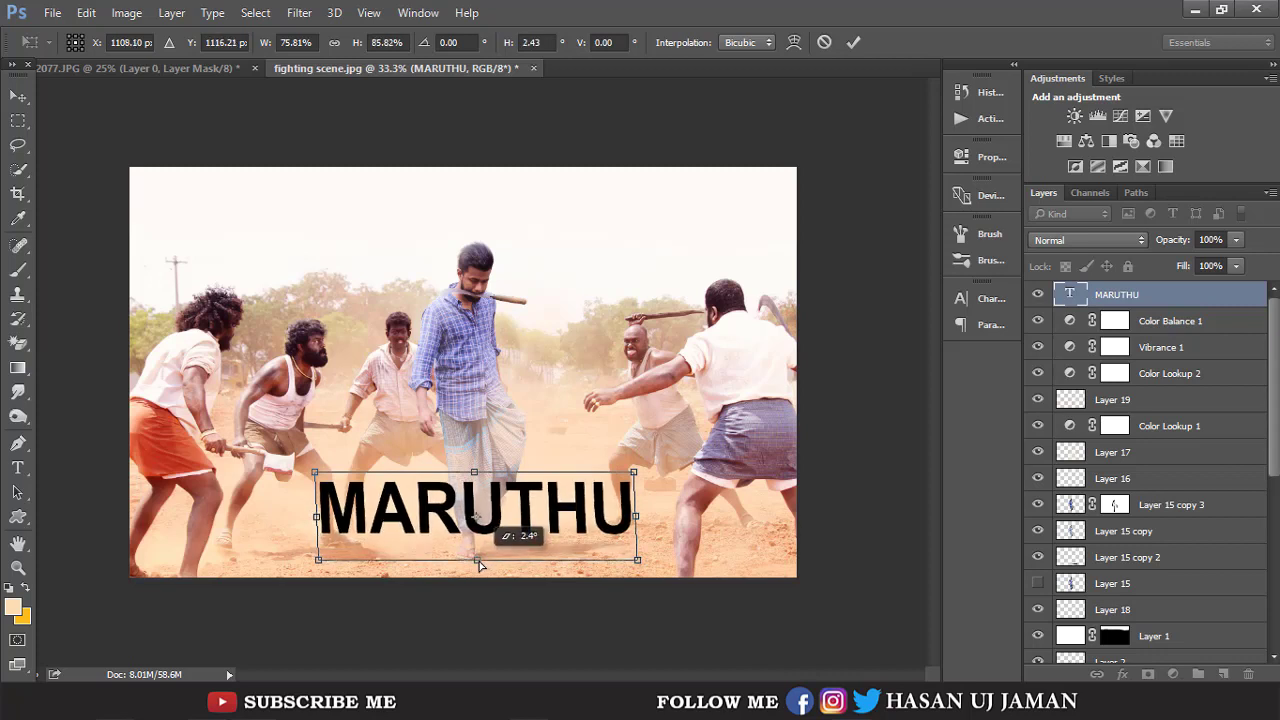
key(ctrl+z)
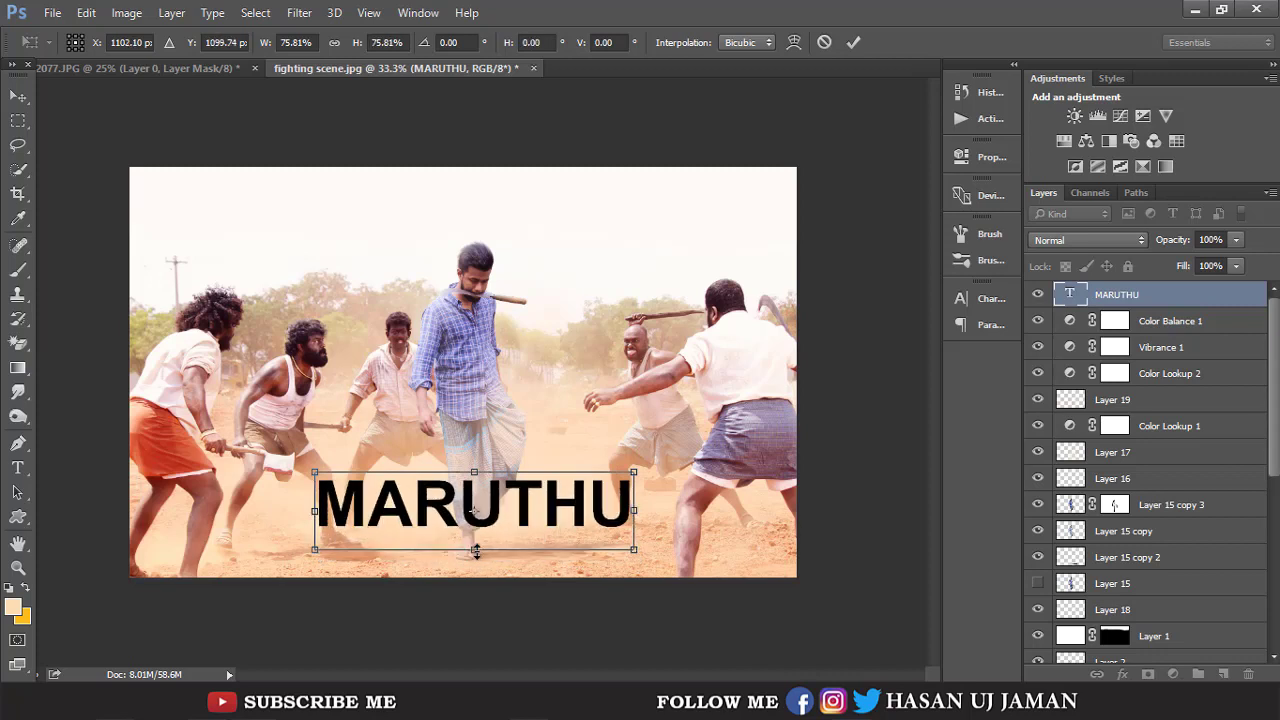
drag(475, 551, 476, 560)
key(ctrl+z)
click(853, 42)
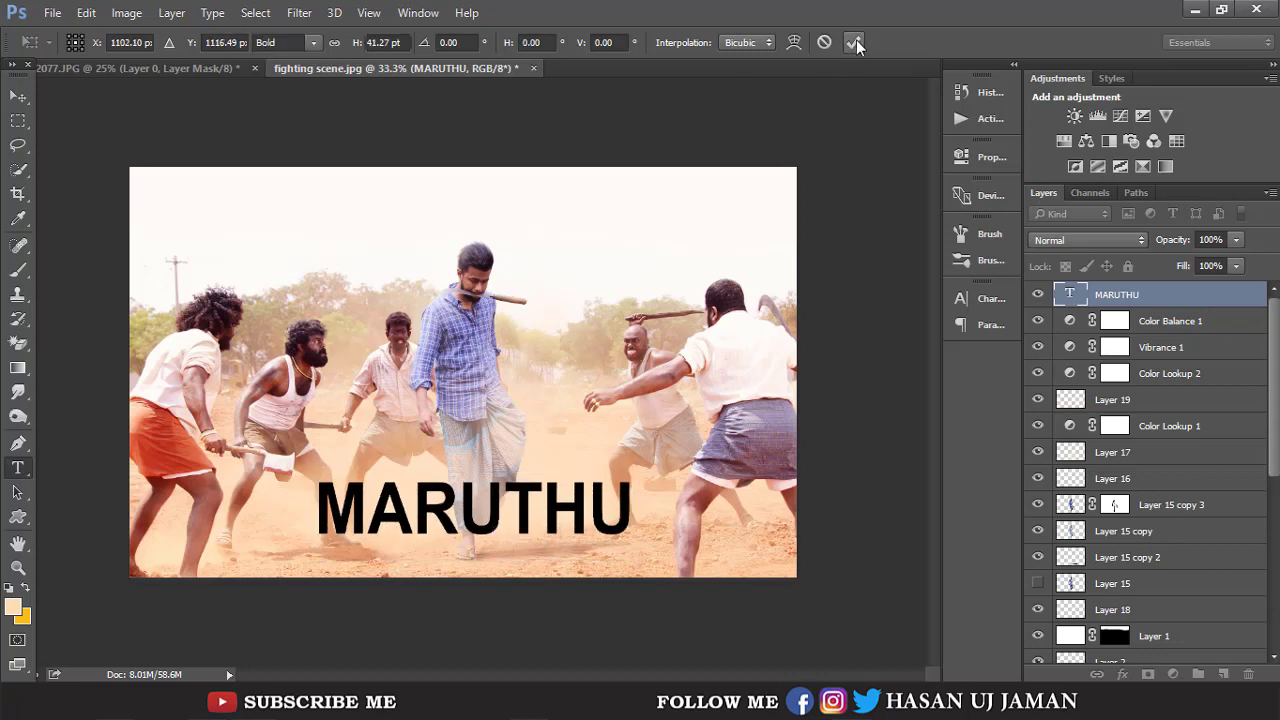
click(44, 11)
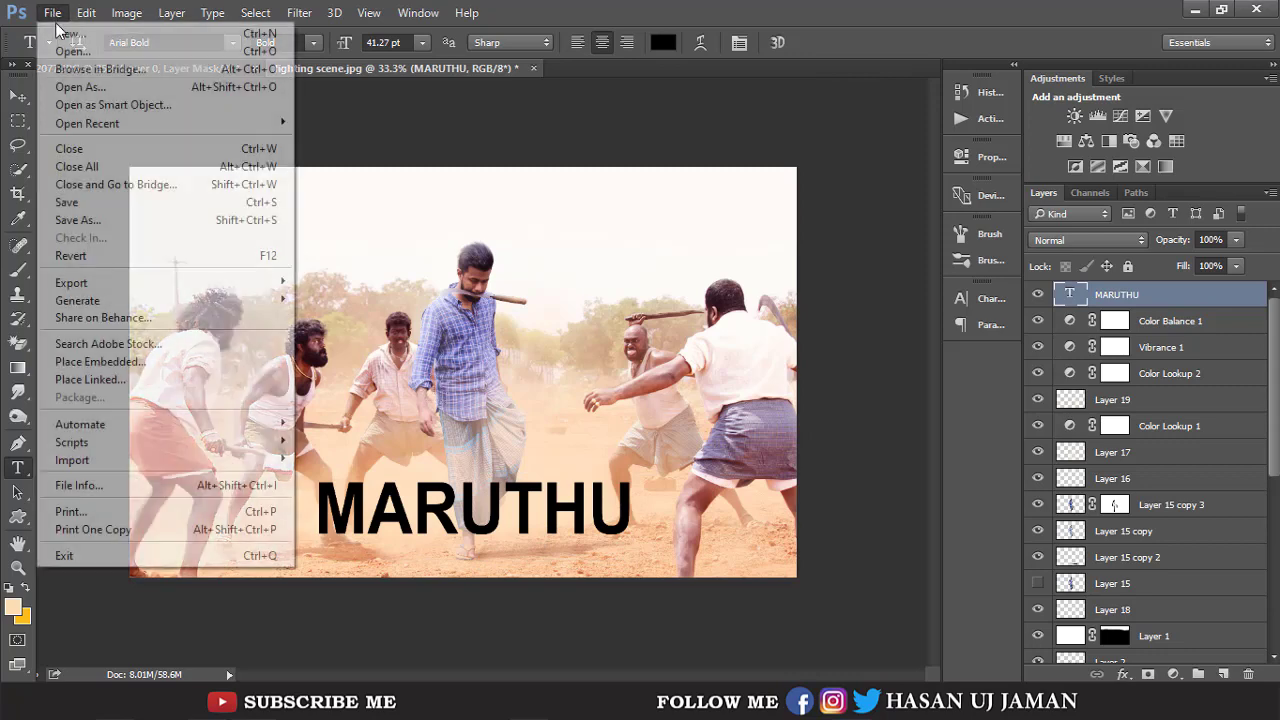
click(68, 50)
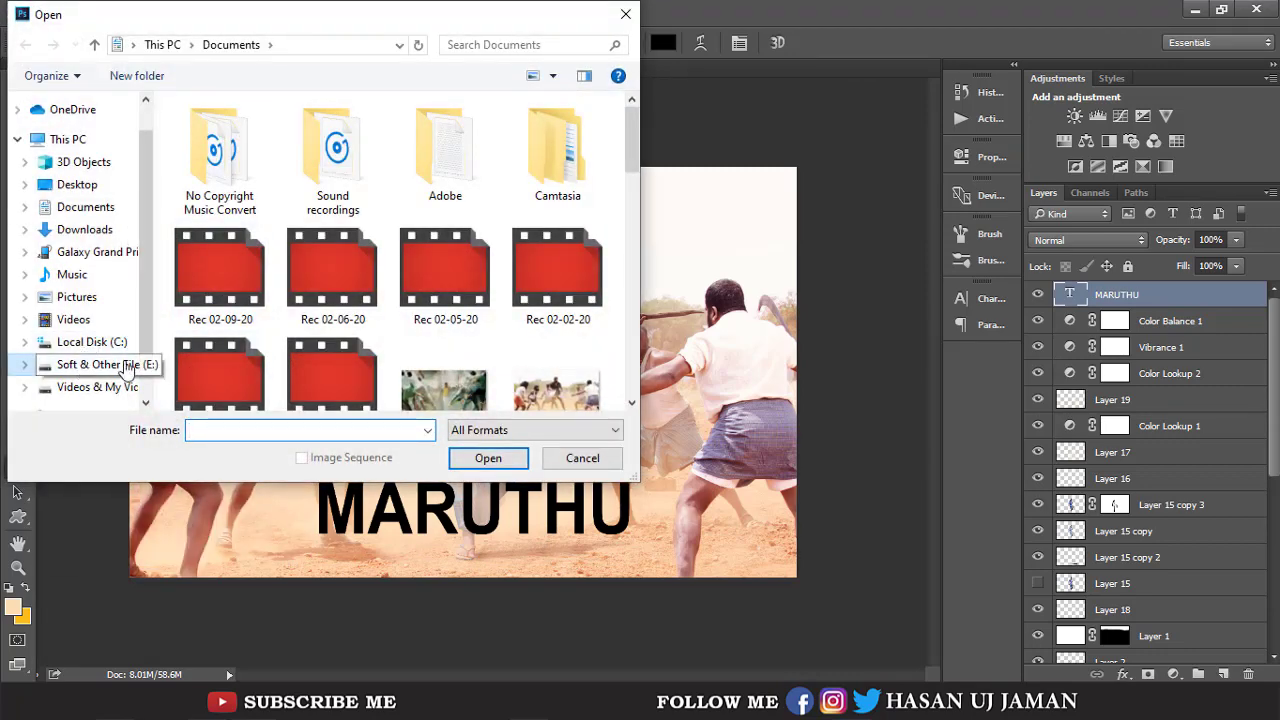
Browse to E: > Wallpaper > Pictures > Market > Texture.
click(97, 364)
double_click(569, 169)
double_click(343, 162)
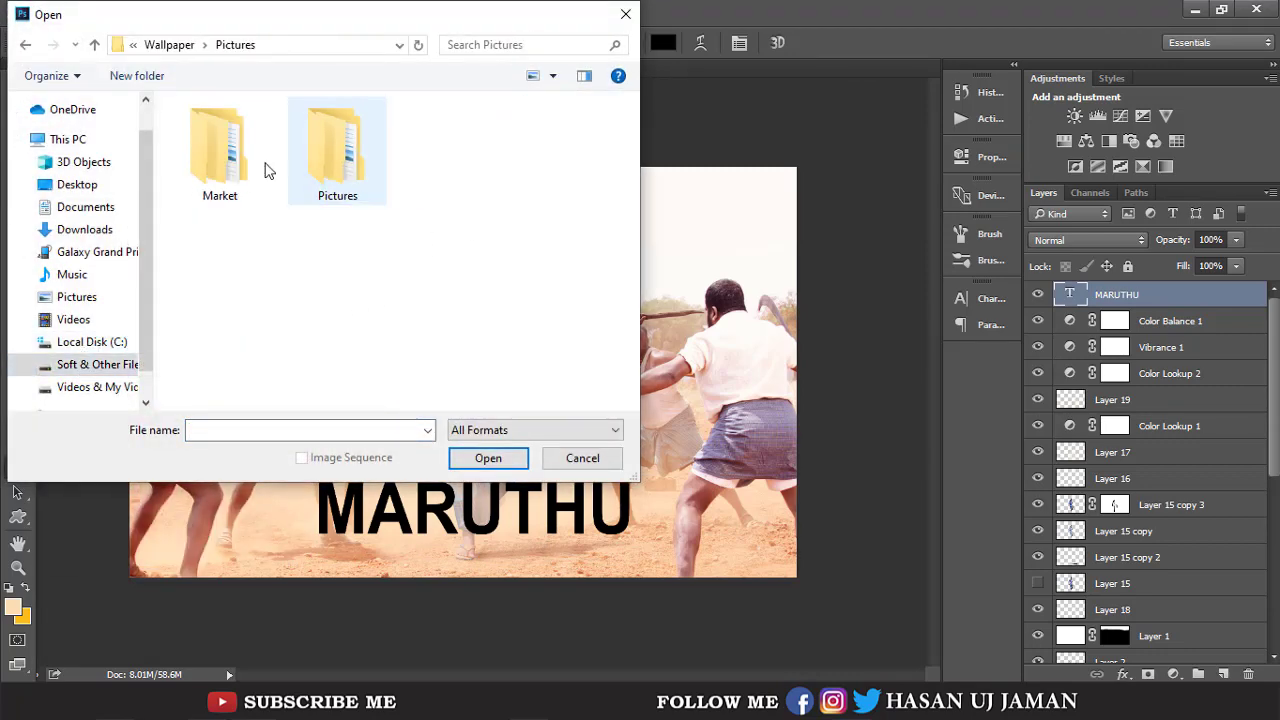
double_click(250, 160)
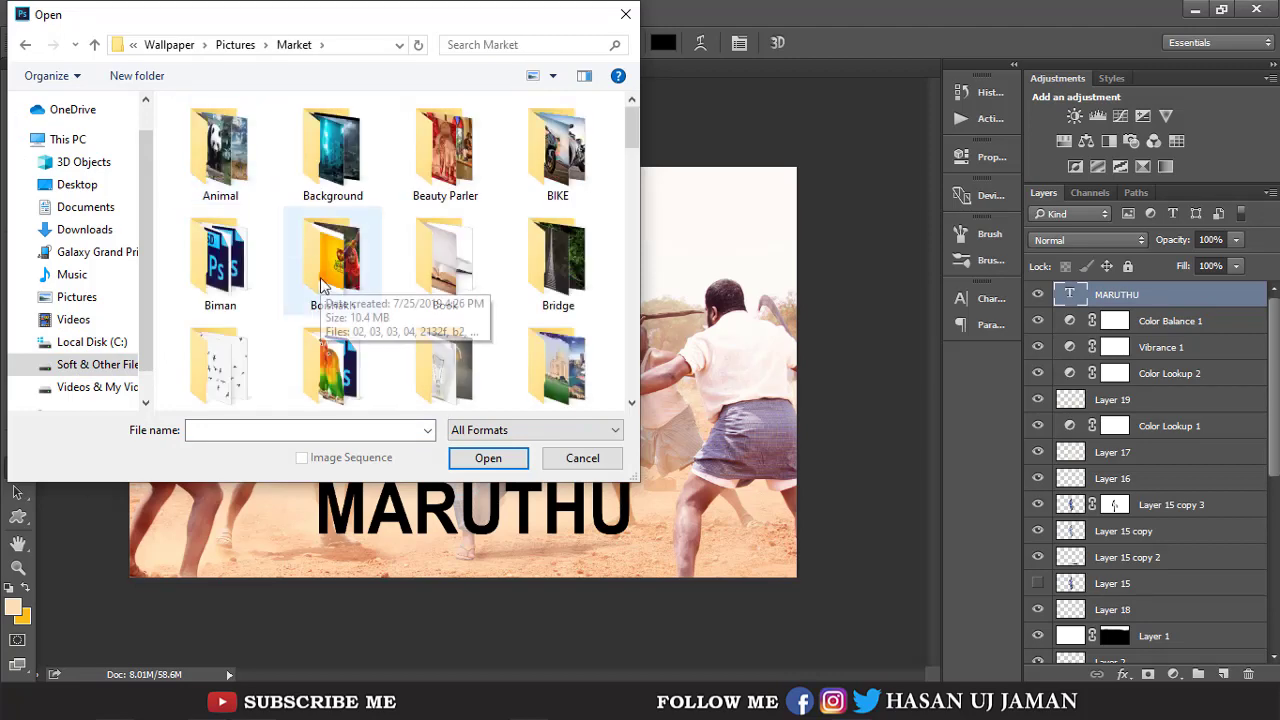
key(t)
key(i)
key(Left)
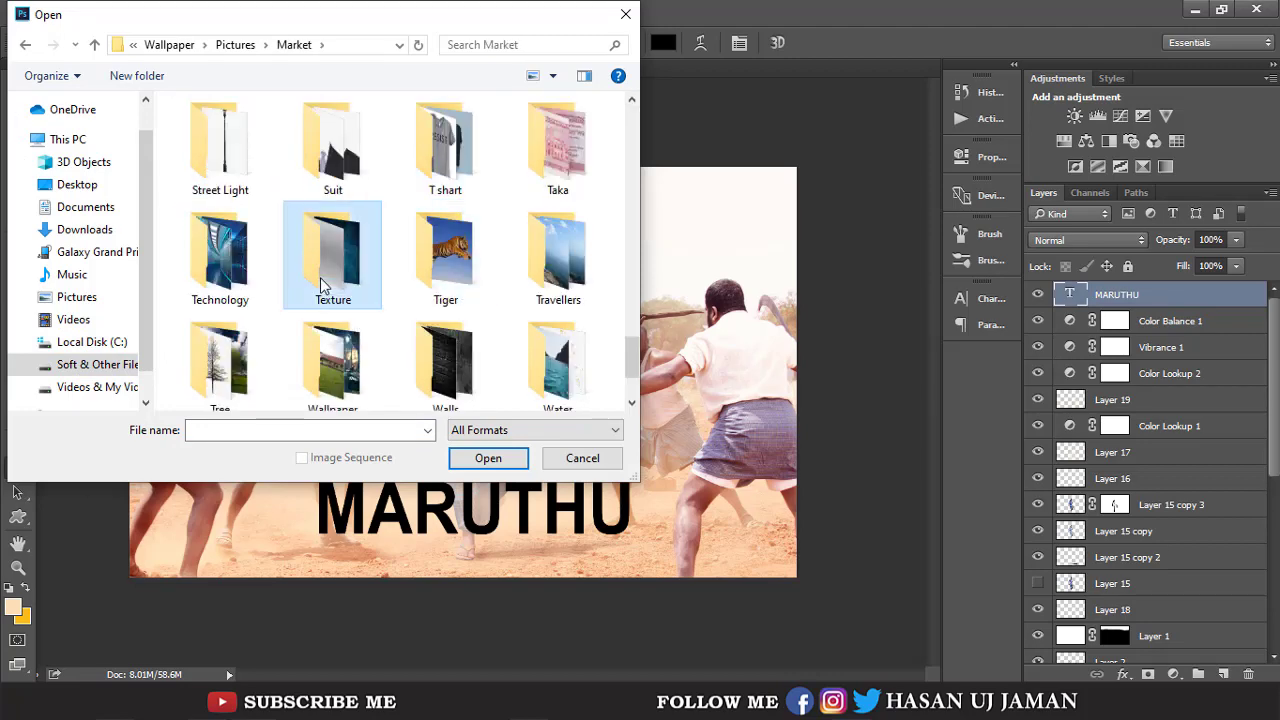
key(Left)
key(Right)
key(Return)
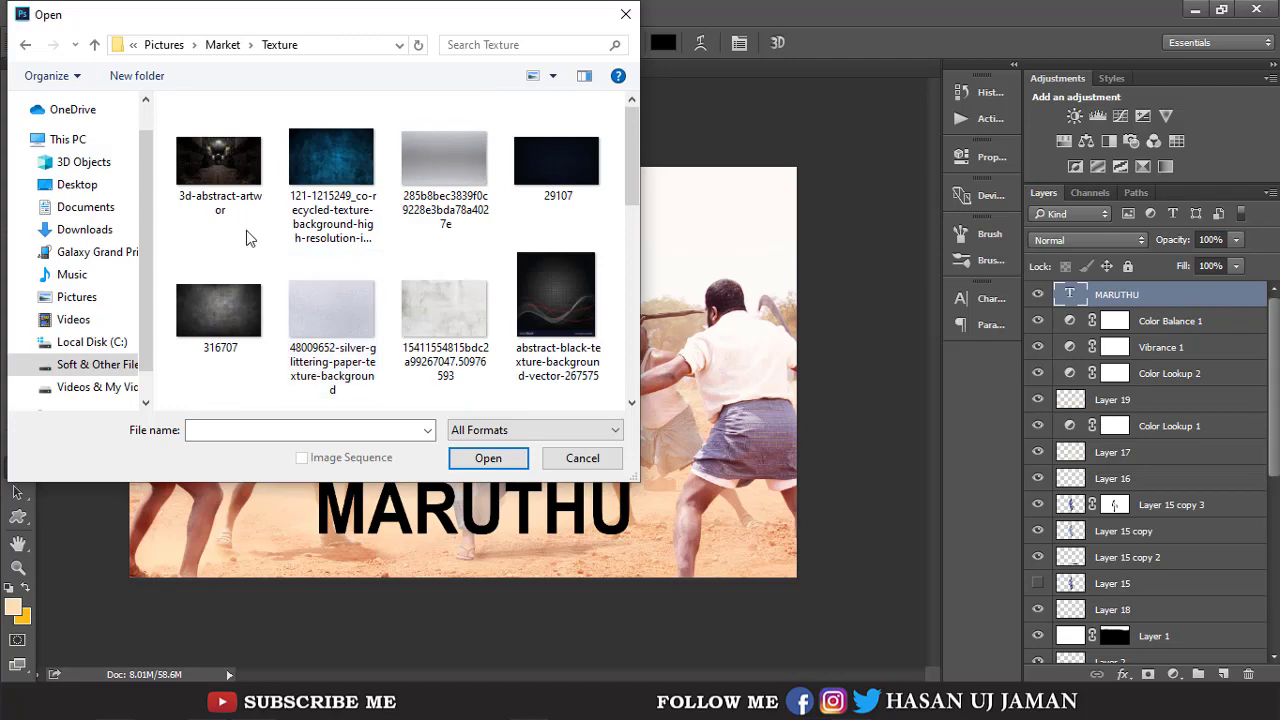
Open the silver brushed-metal texture image through Camera Raw.
scroll(530, 287, down, 5)
scroll(530, 287, down, 2)
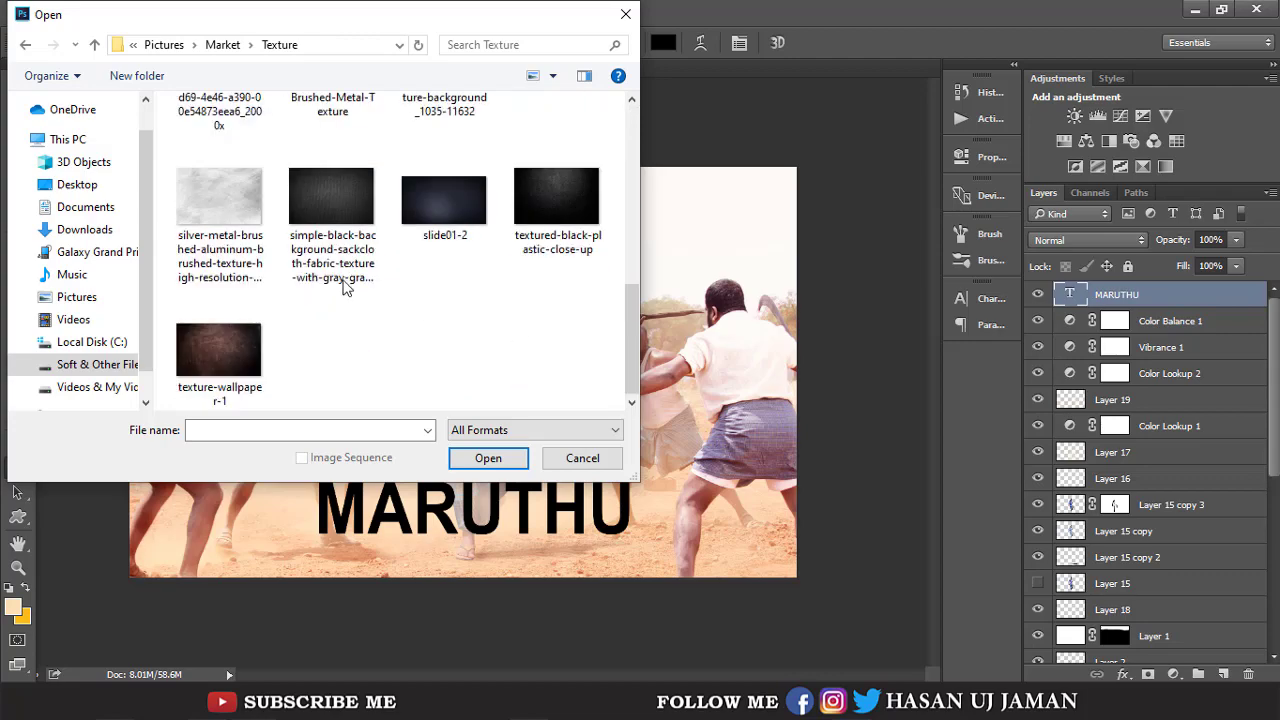
double_click(220, 190)
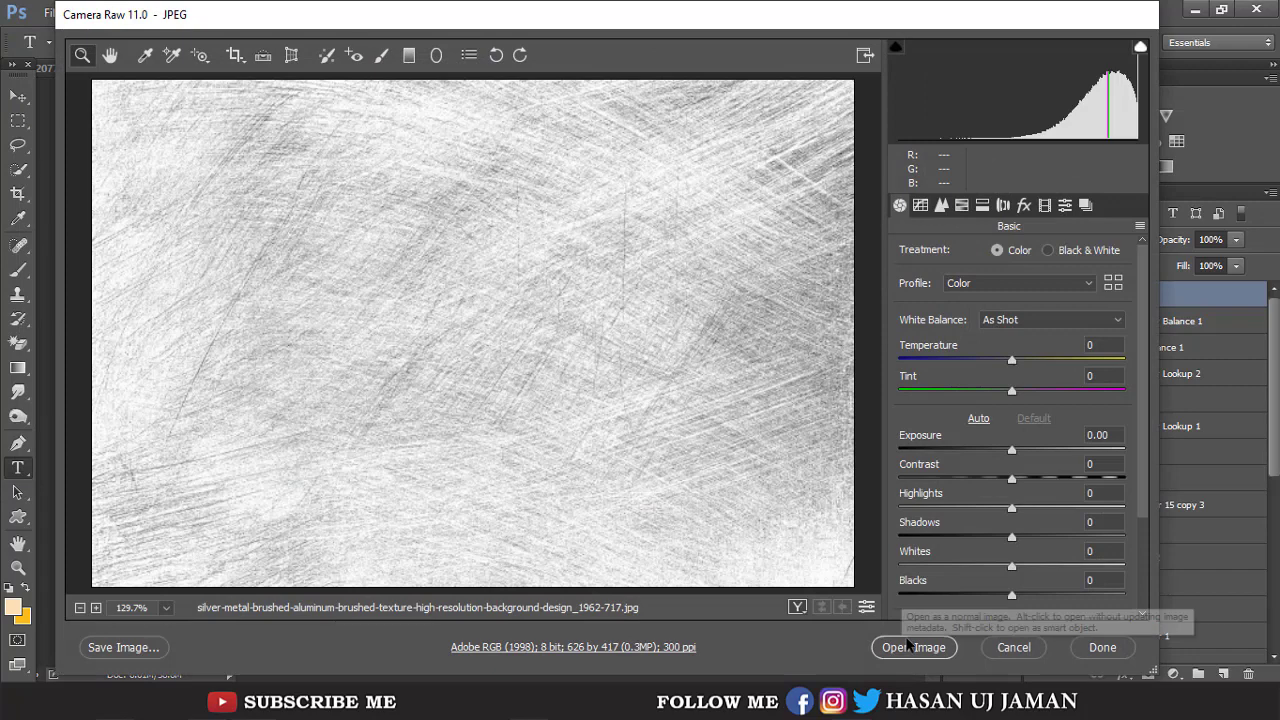
click(914, 645)
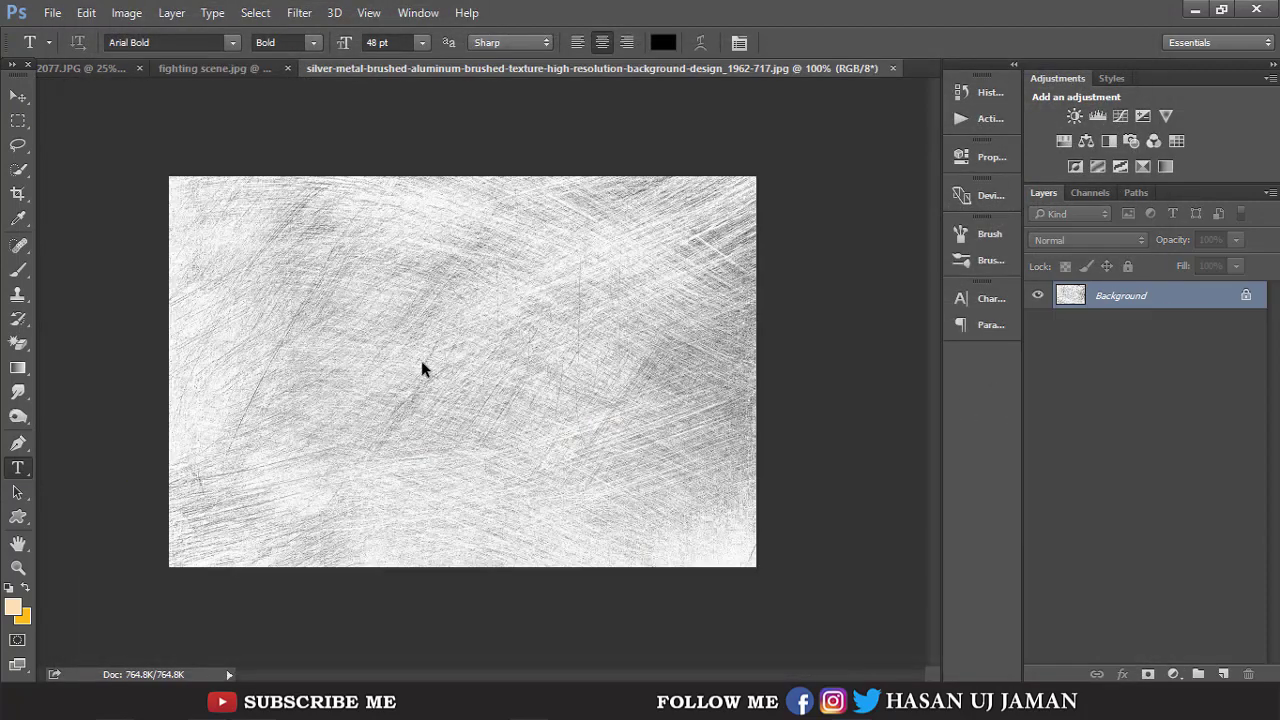
Drag the brushed-metal texture into the fighting scene and resize it over the title.
click(18, 96)
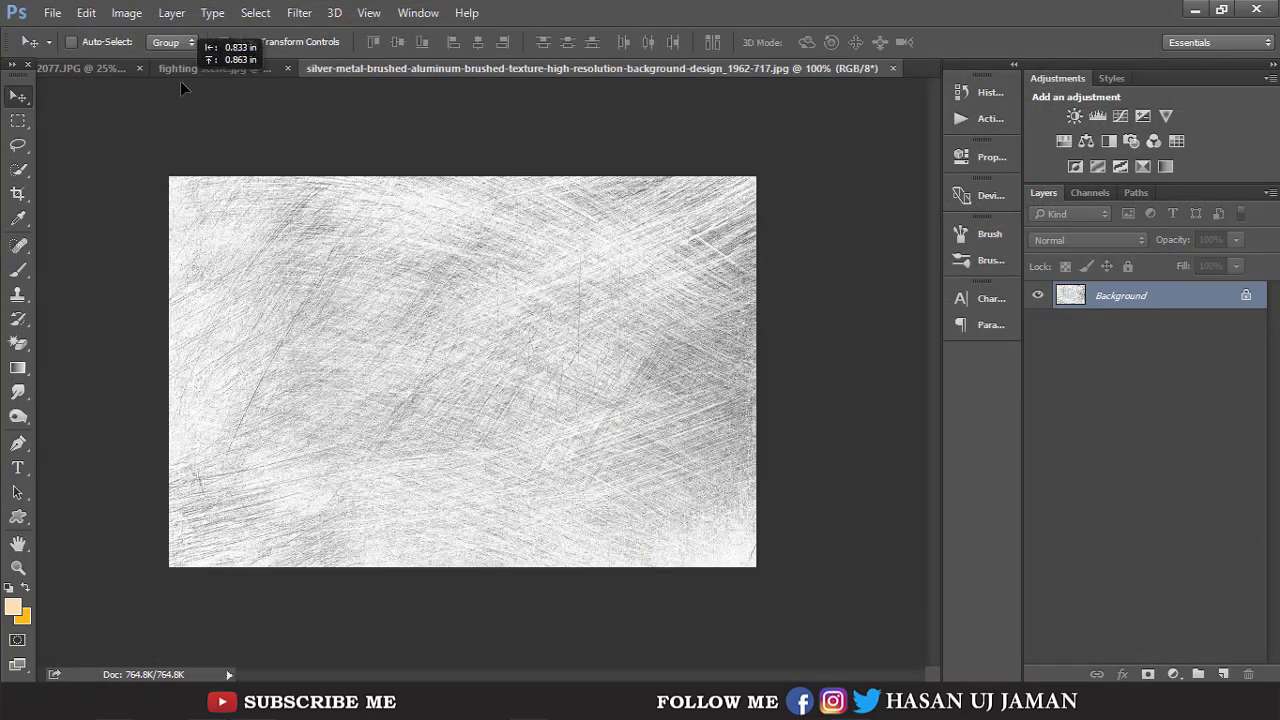
mouse_move(182, 71)
mouse_down()
mouse_move(471, 451)
mouse_move(671, 467)
mouse_move(553, 507)
mouse_up()
key(ctrl+t)
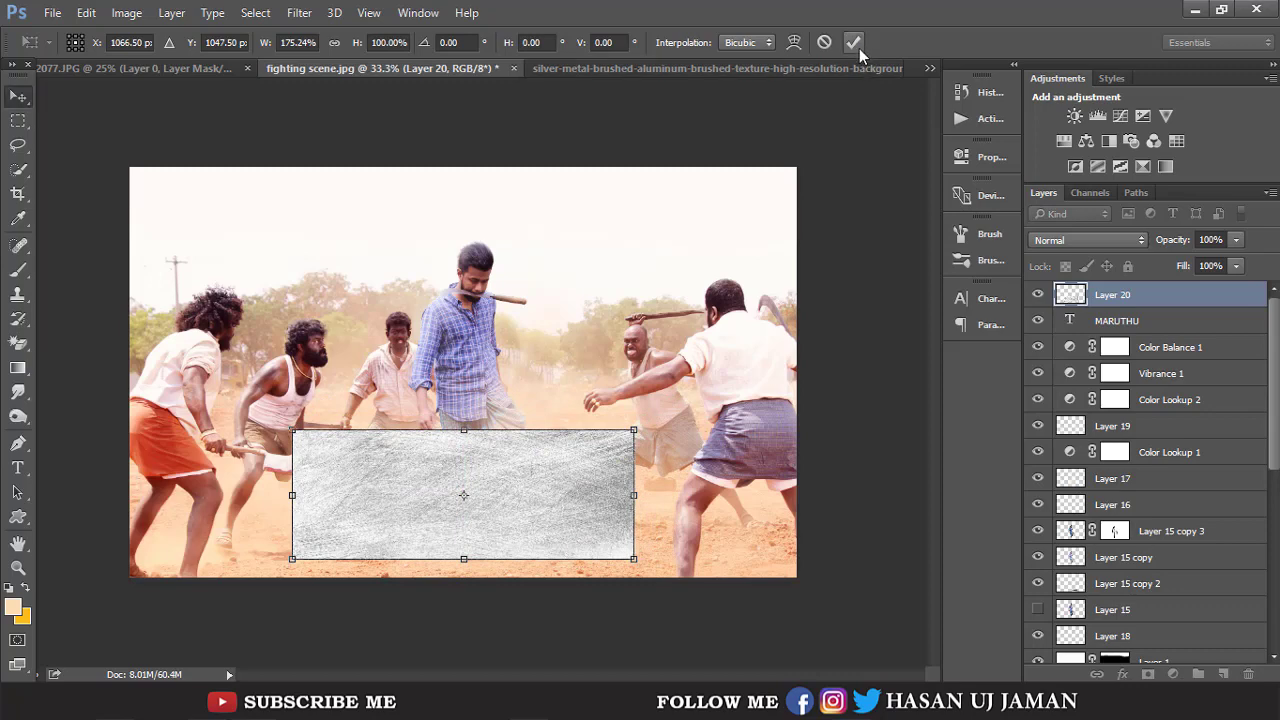
click(858, 47)
Copy the texture inside the MARUTHU letters to Layer 21, hiding the text and texture layers.
ctrl+click(1070, 320)
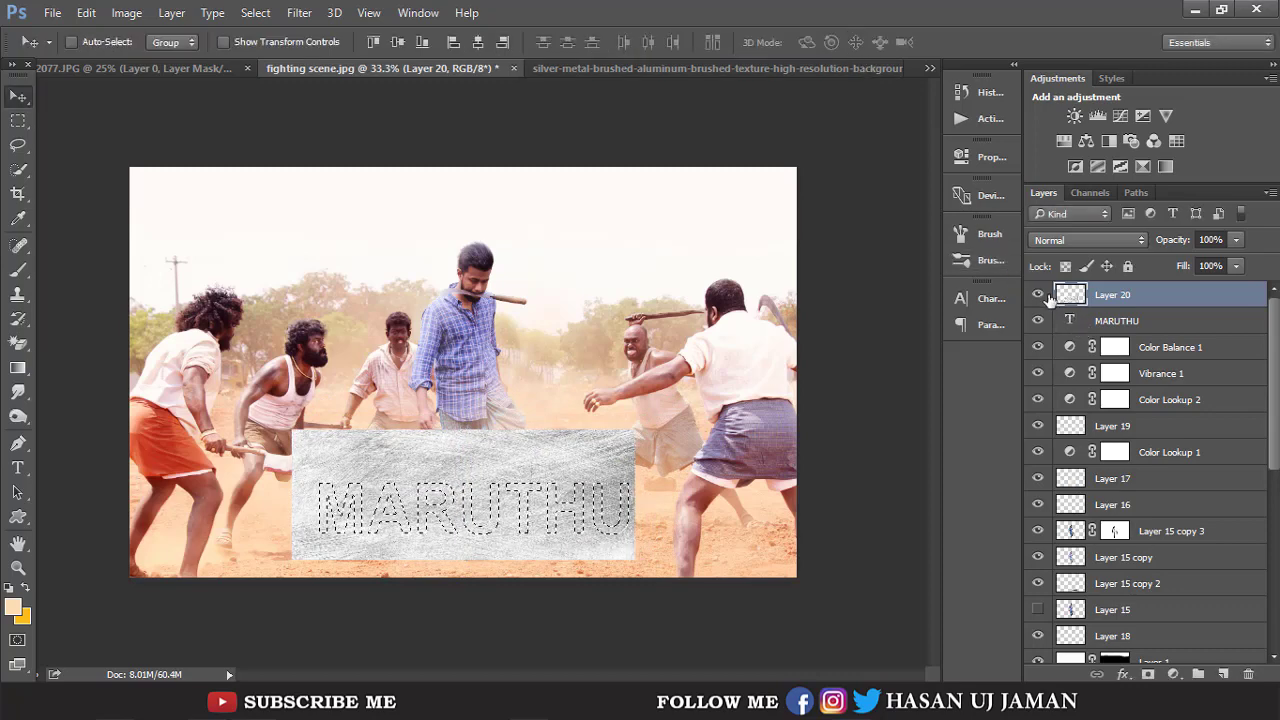
click(1037, 320)
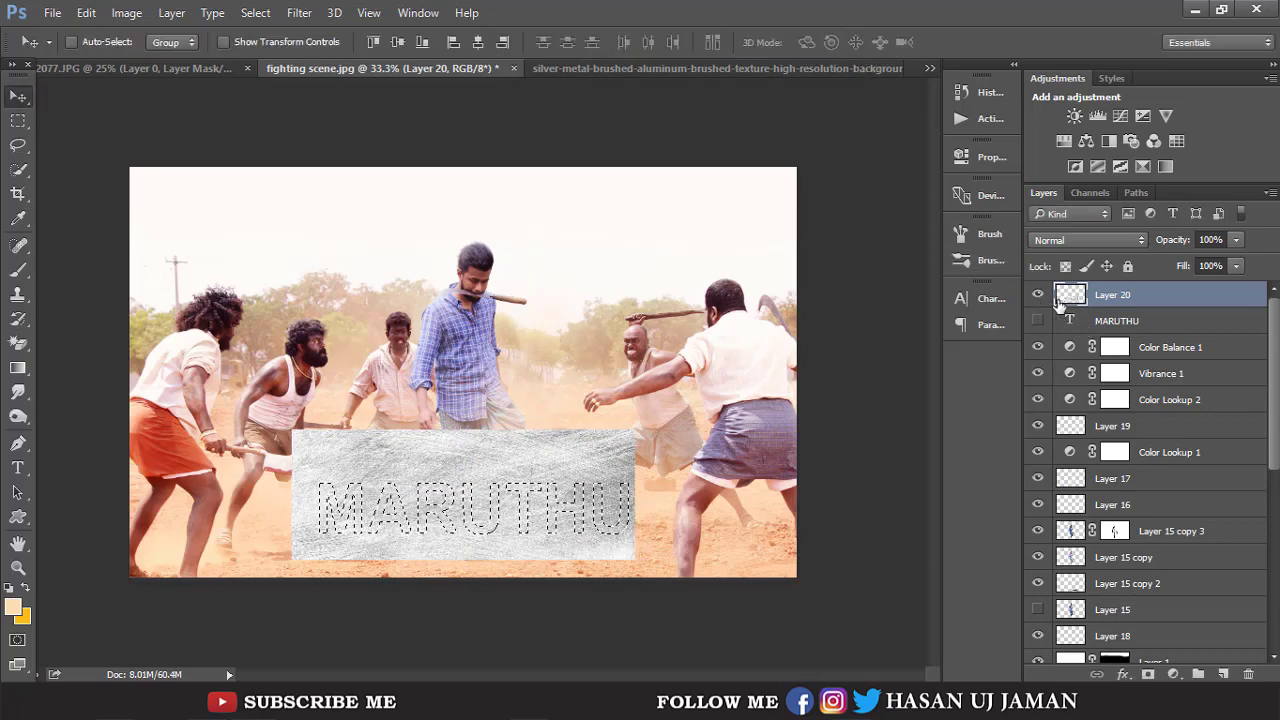
key(ctrl+j)
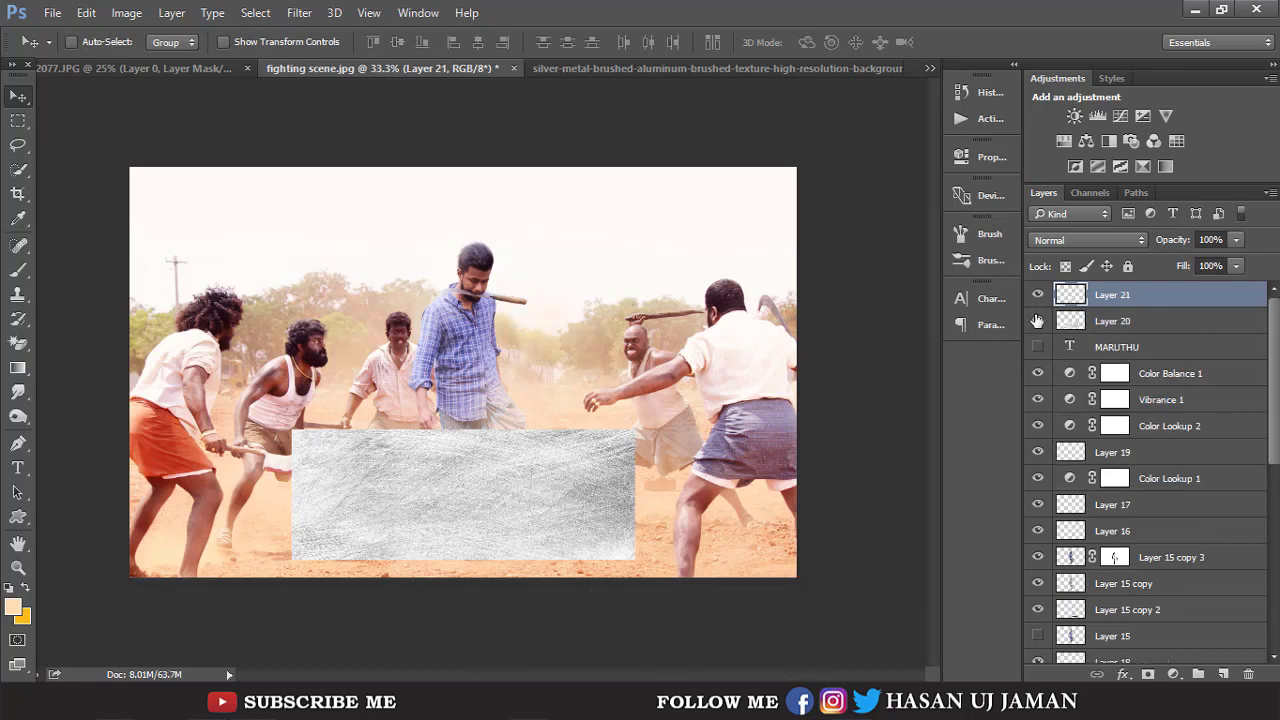
click(1037, 320)
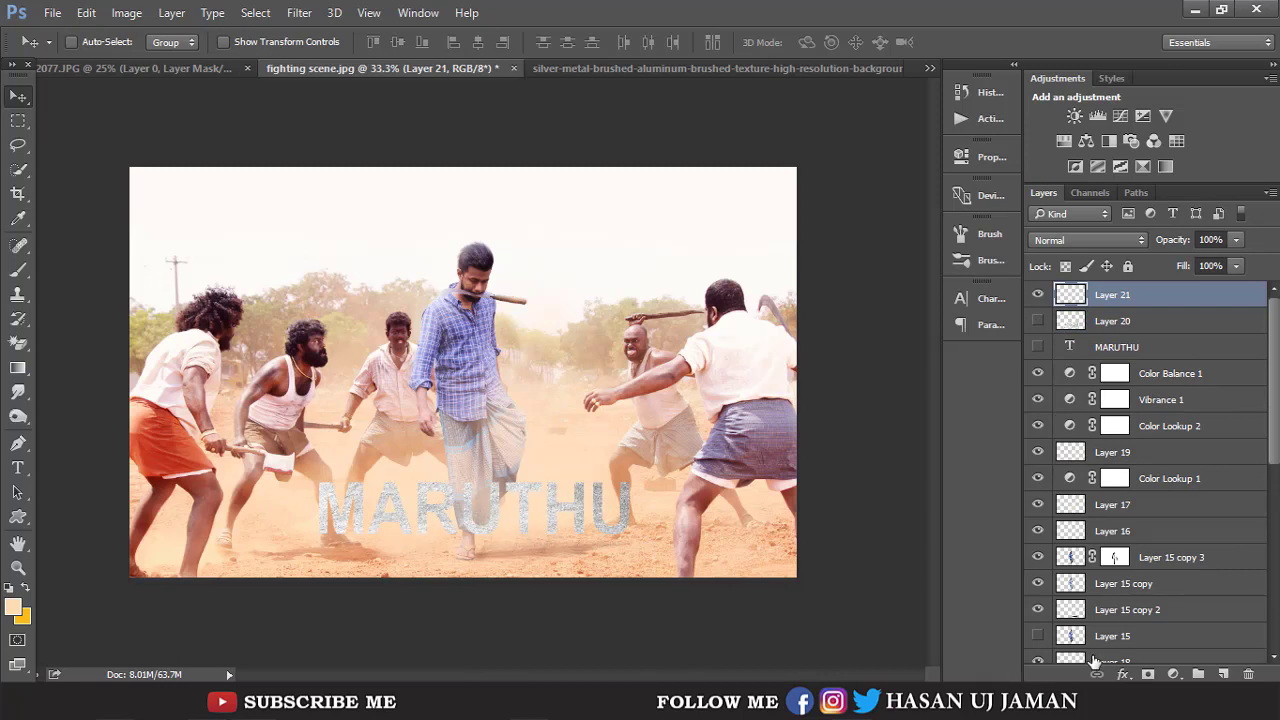
click(1123, 674)
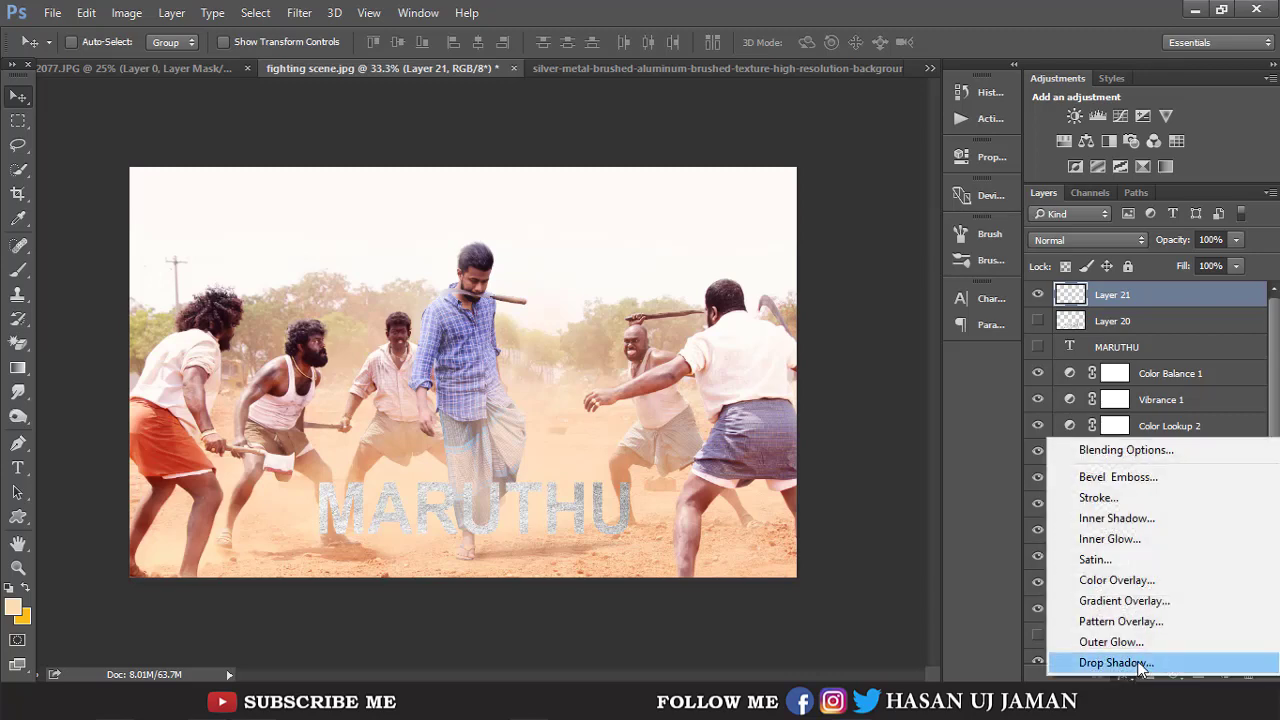
Add a Drop Shadow to Layer 21: opacity 91%, spread 15%, size 35 px.
click(1115, 663)
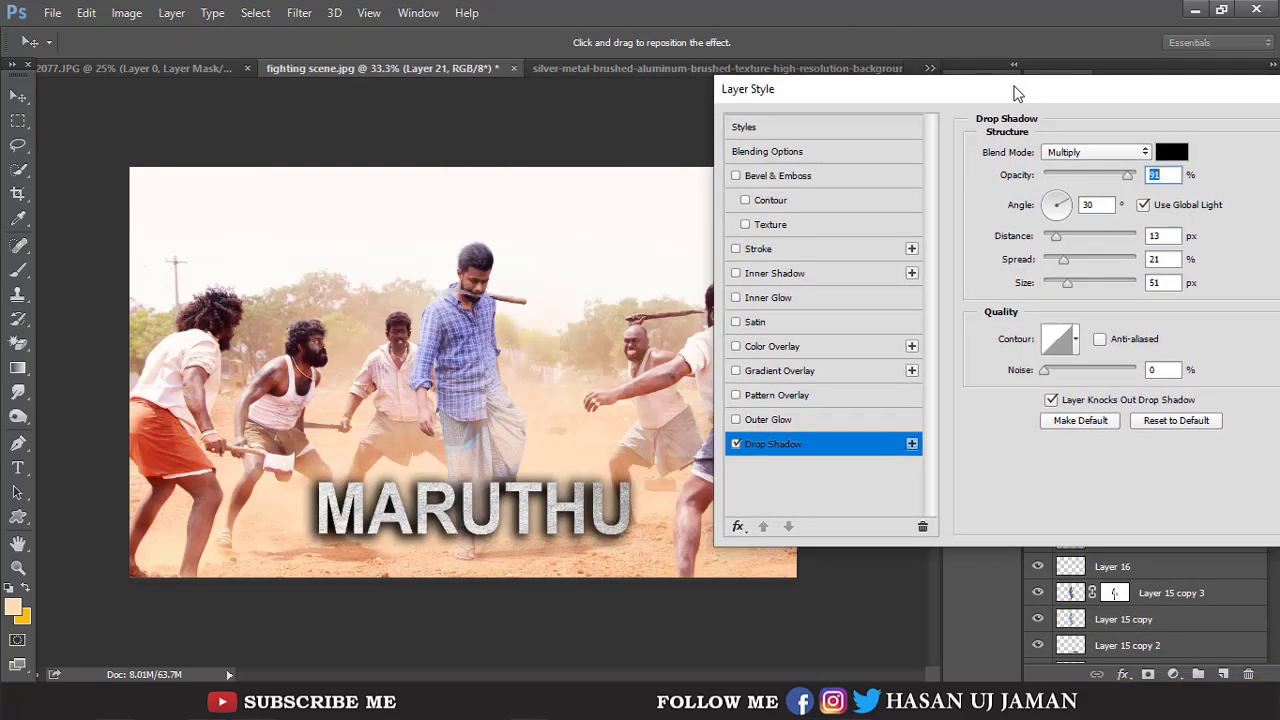
drag(558, 77, 1015, 91)
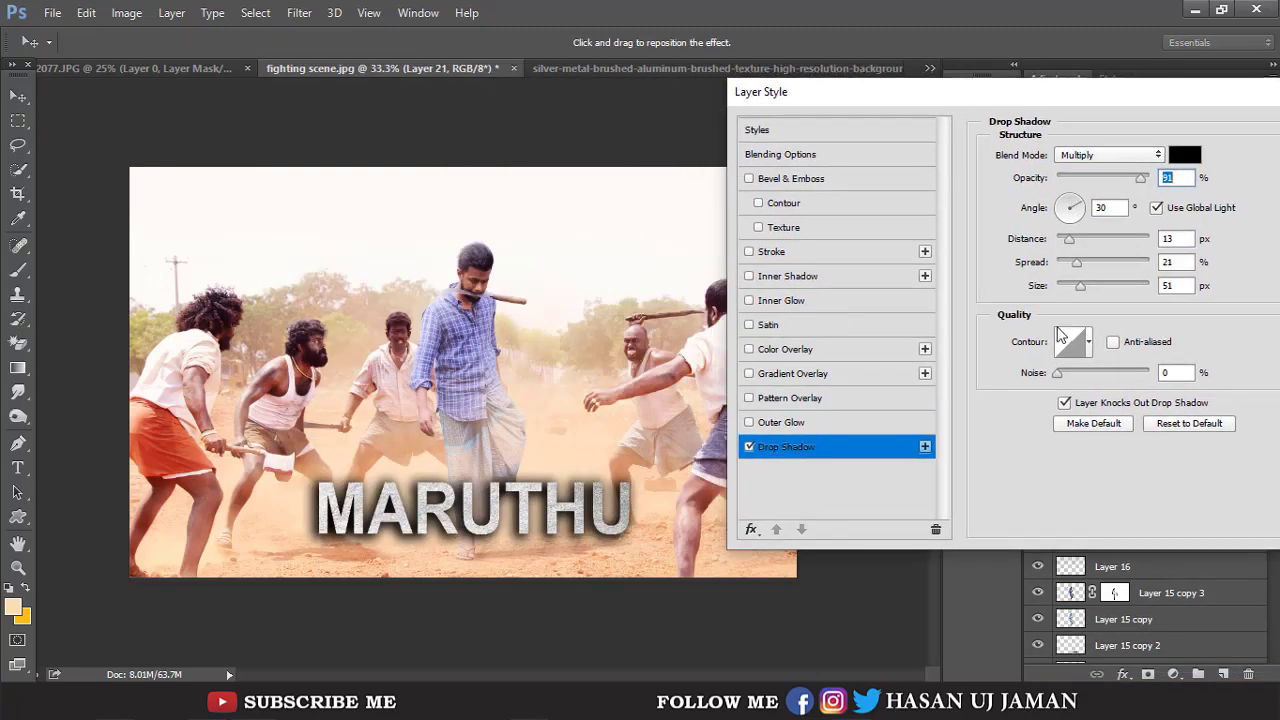
mouse_move(1078, 288)
mouse_down()
mouse_move(1071, 260)
mouse_move(1079, 289)
mouse_up()
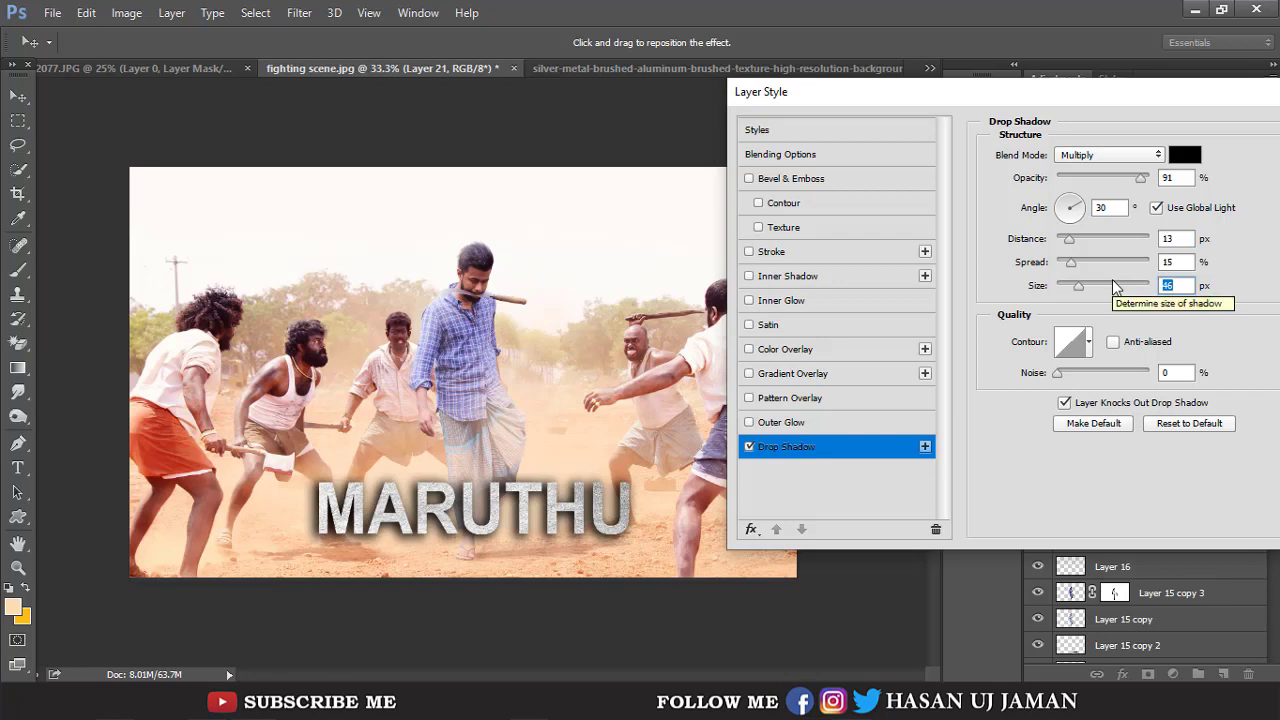
text(35)
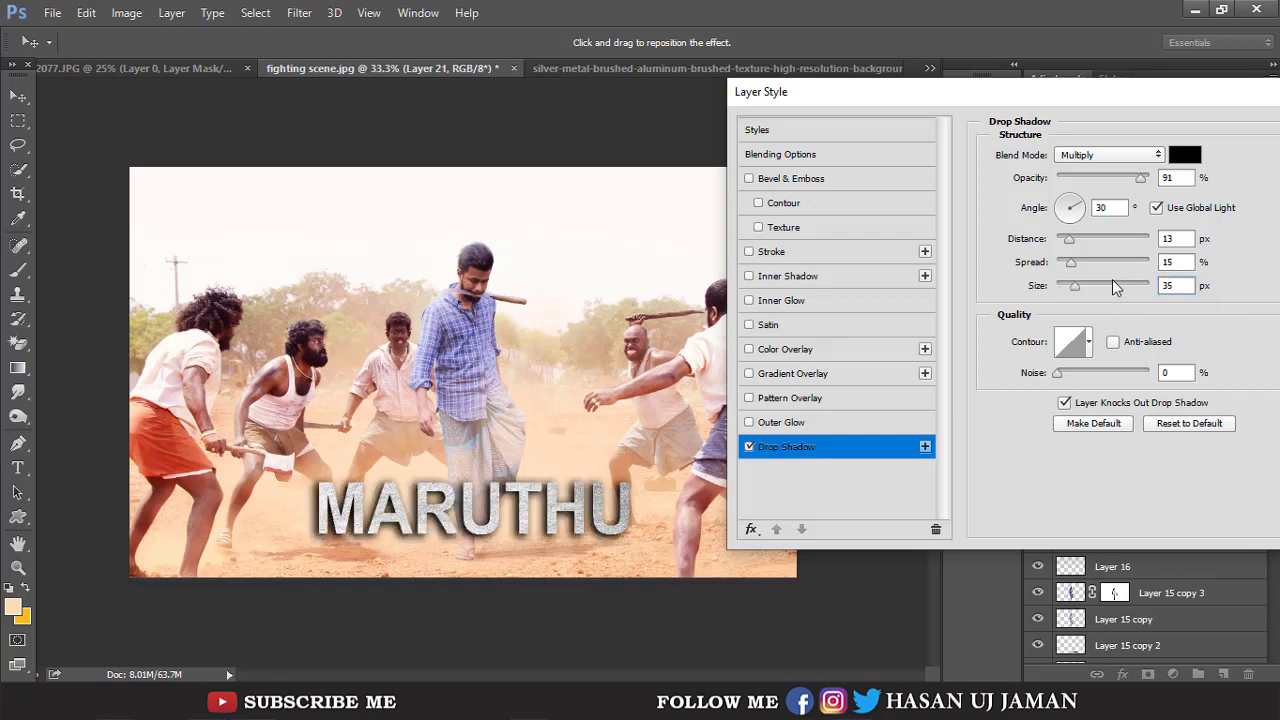
key(Return)
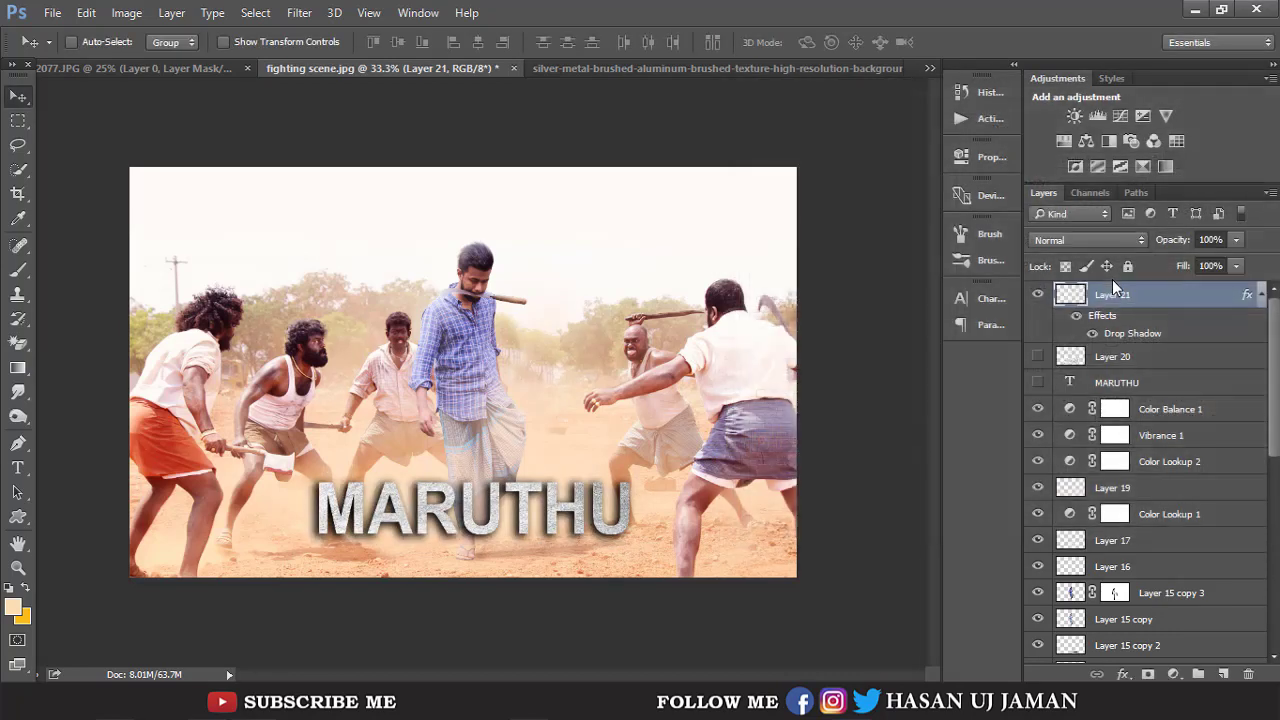
Select a band along the top of the metal letters and delete it.
click(18, 120)
scroll(516, 452, up, 1)
drag(115, 407, 825, 505)
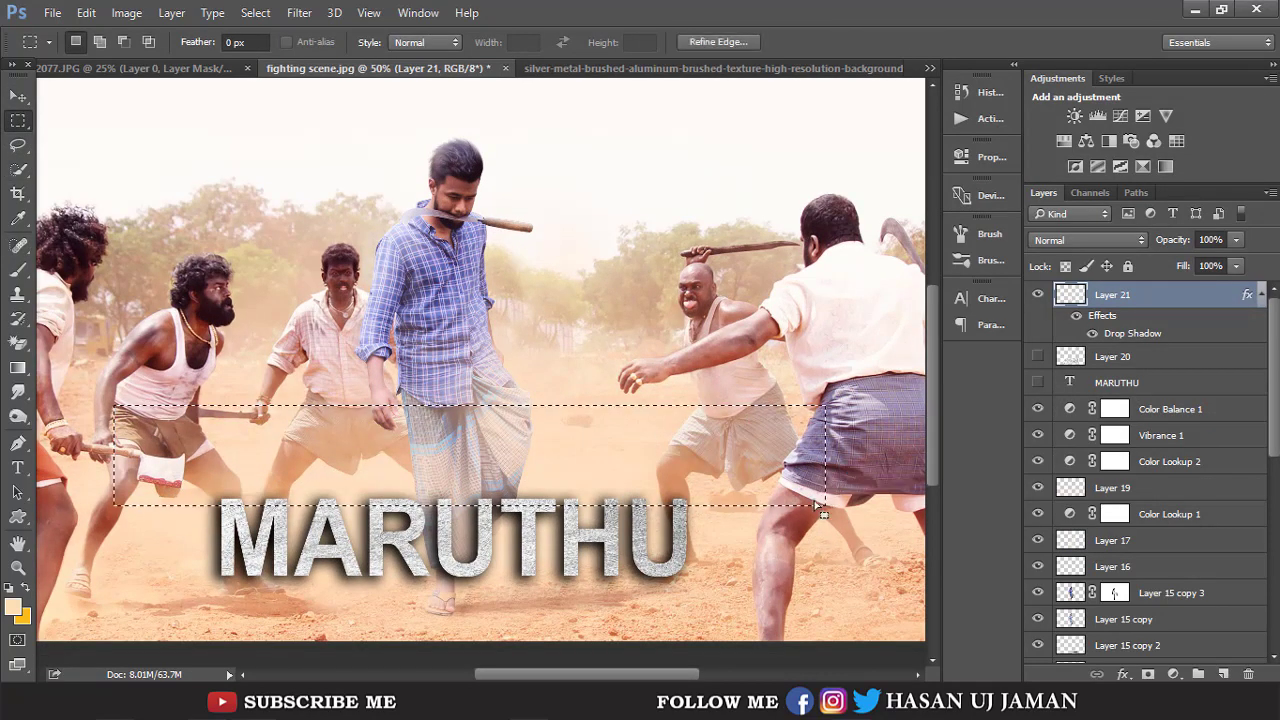
key(Delete)
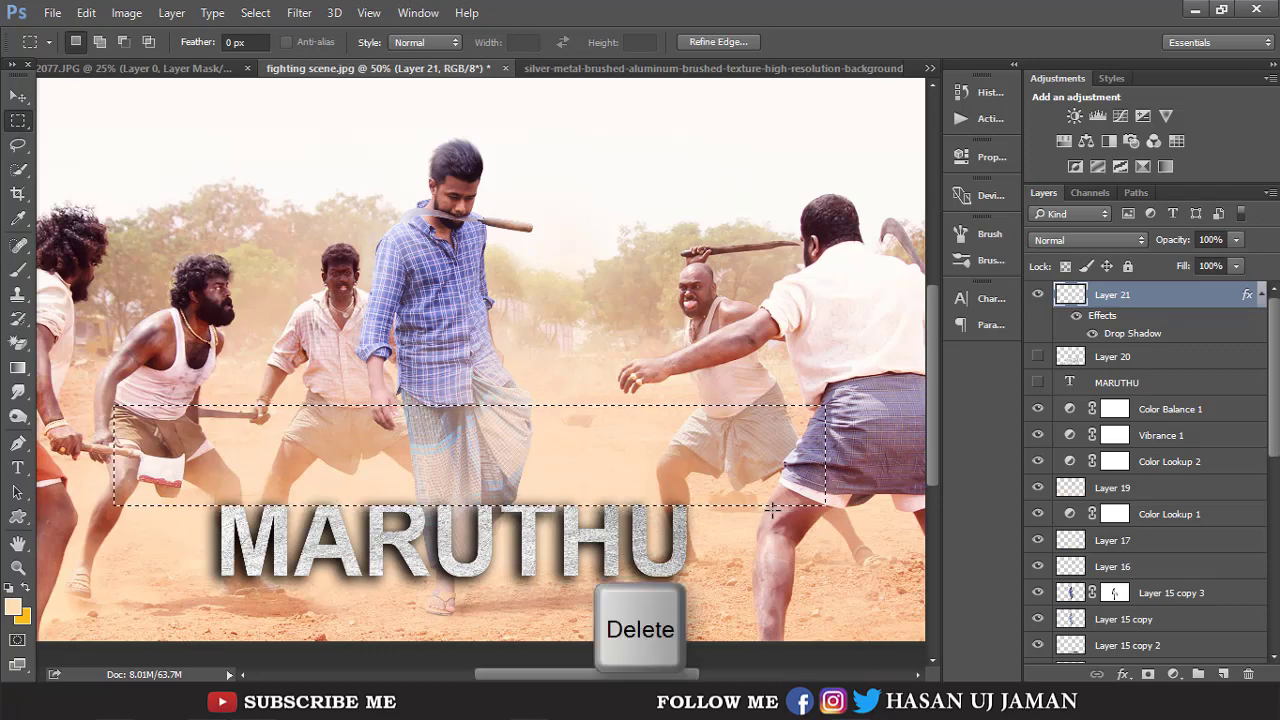
click(772, 510)
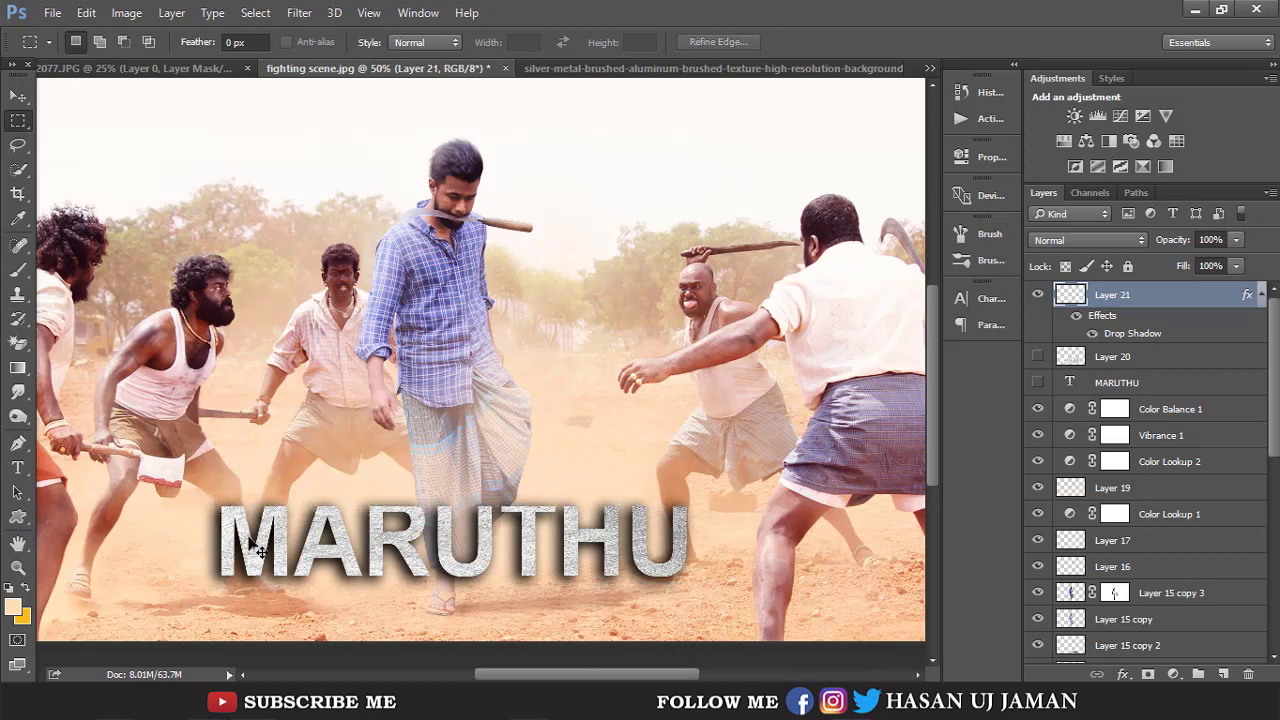
key(ctrl+z)
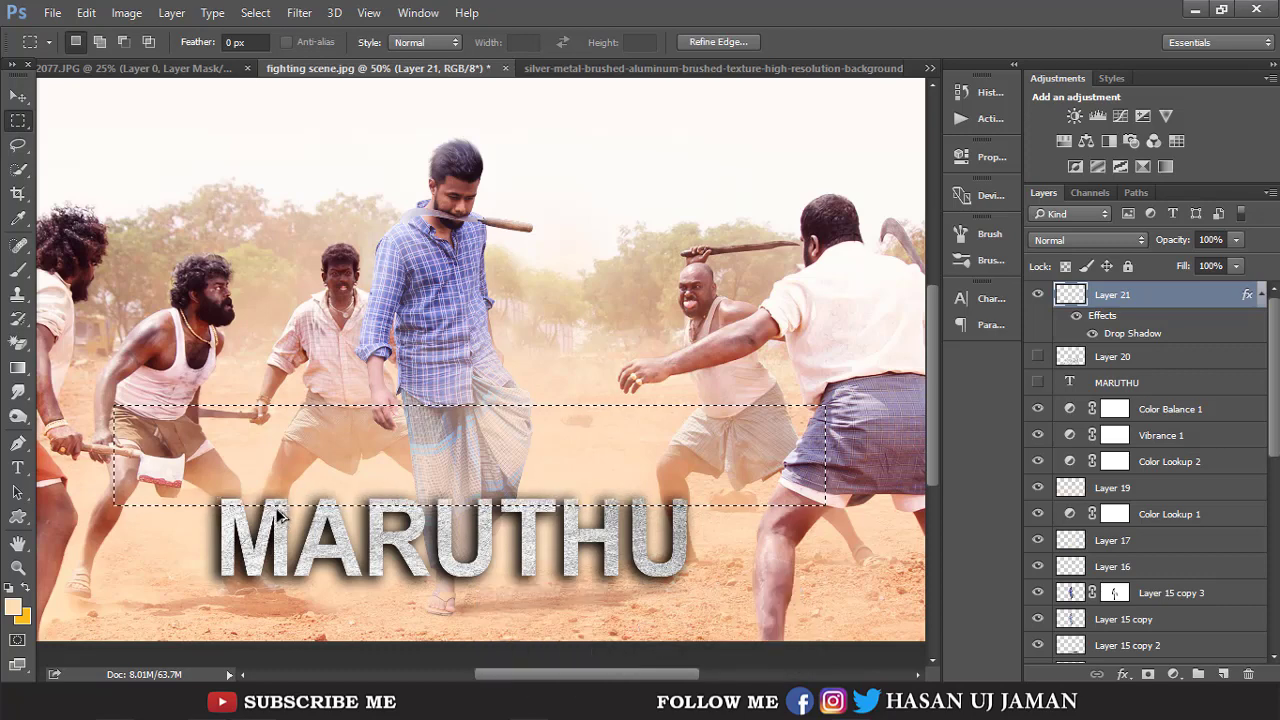
Cut two thin horizontal slices out of the MARUTHU letters.
drag(147, 509, 763, 529)
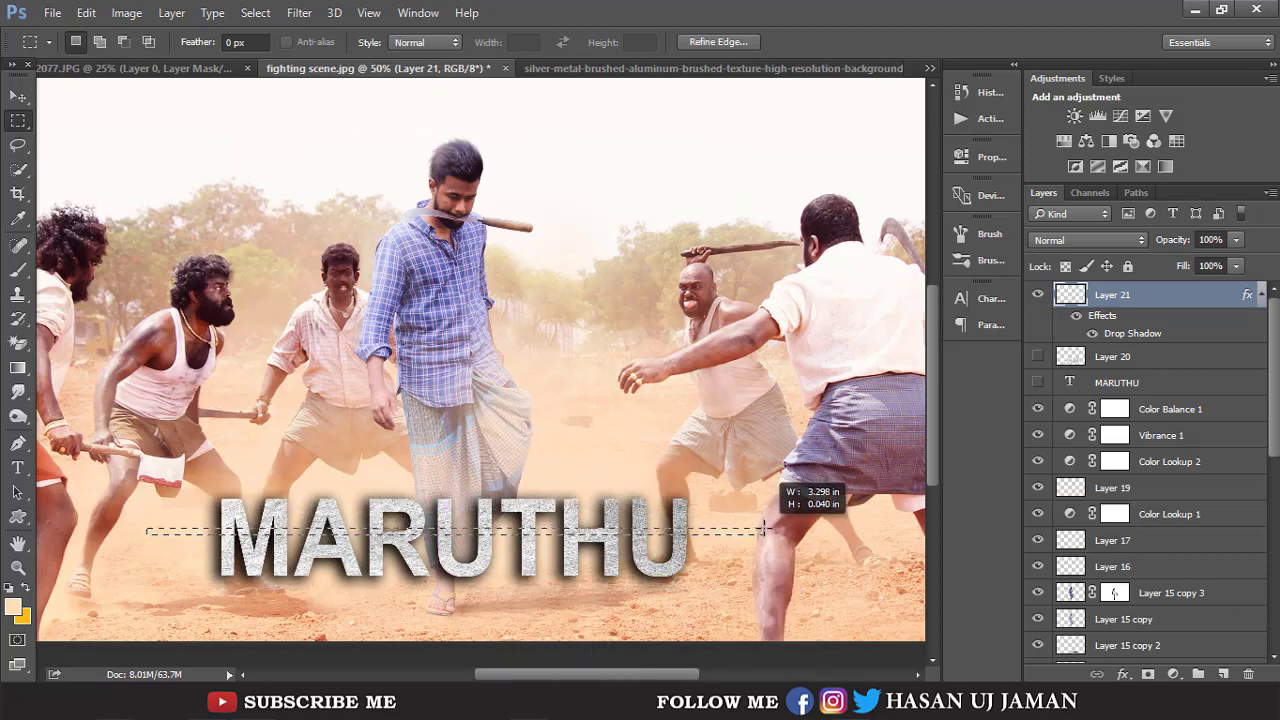
mouse_move(685, 529)
mouse_down()
mouse_move(712, 530)
mouse_move(712, 514)
mouse_up()
key(Delete)
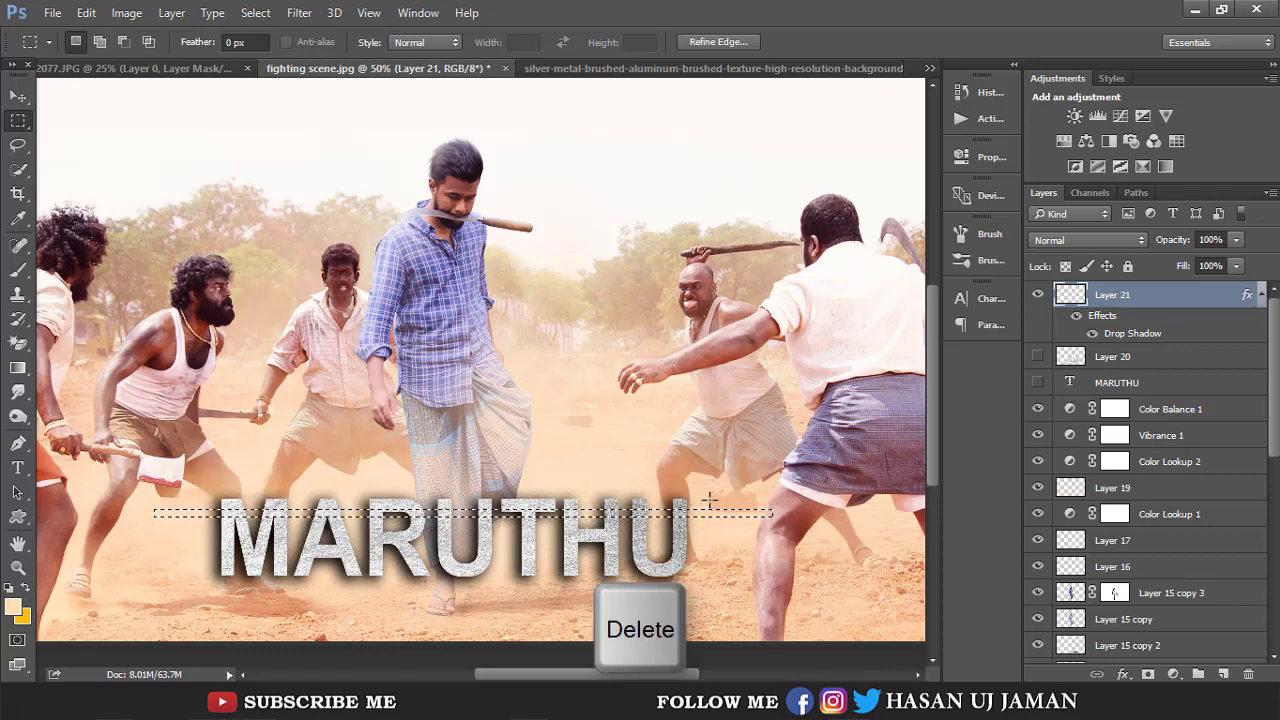
key(ctrl+d)
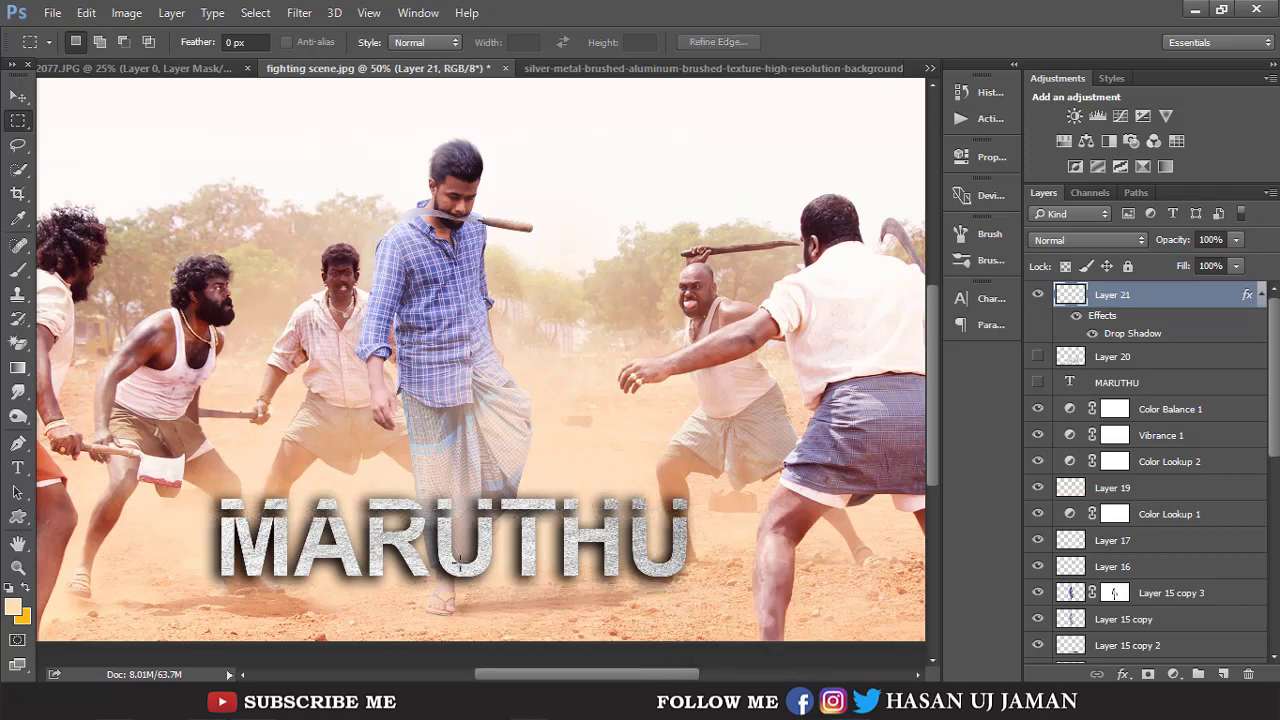
drag(134, 556, 836, 562)
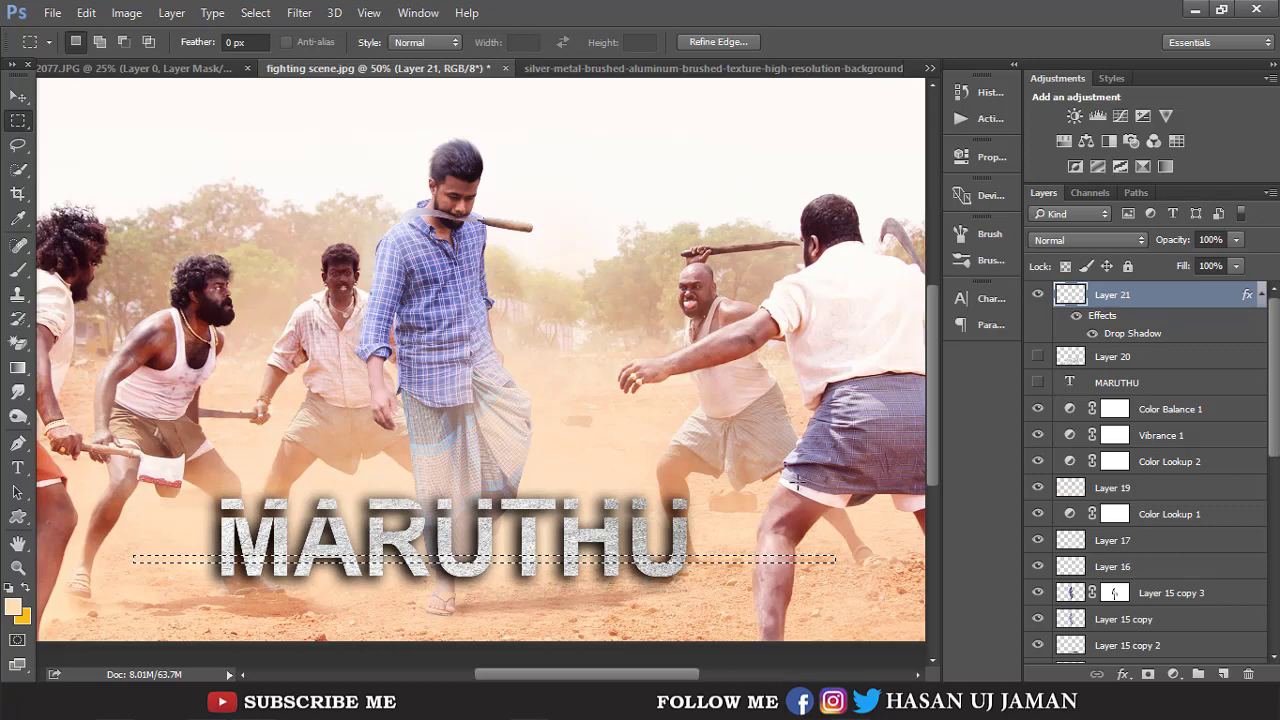
key(Delete)
key(ctrl+d)
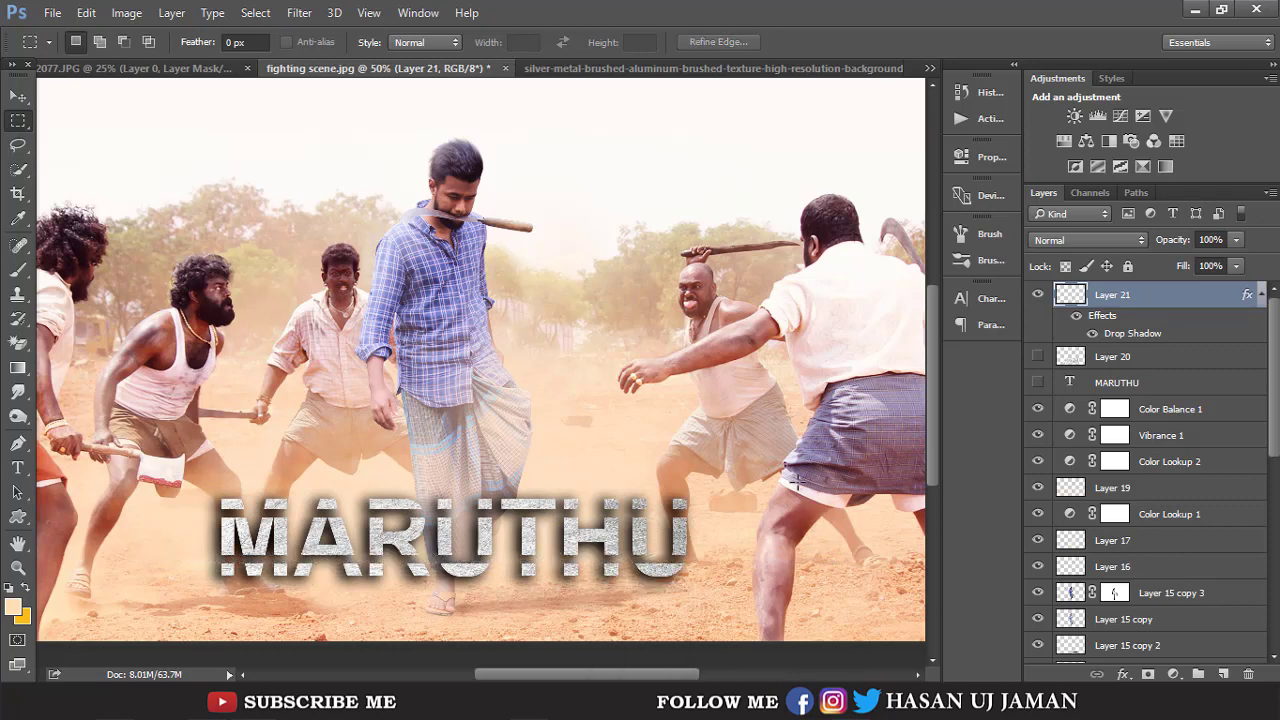
Marquee a rectangular area spanning the whole metal title.
key(ctrl+minus)
key(ctrl+minus)
key(ctrl+minus)
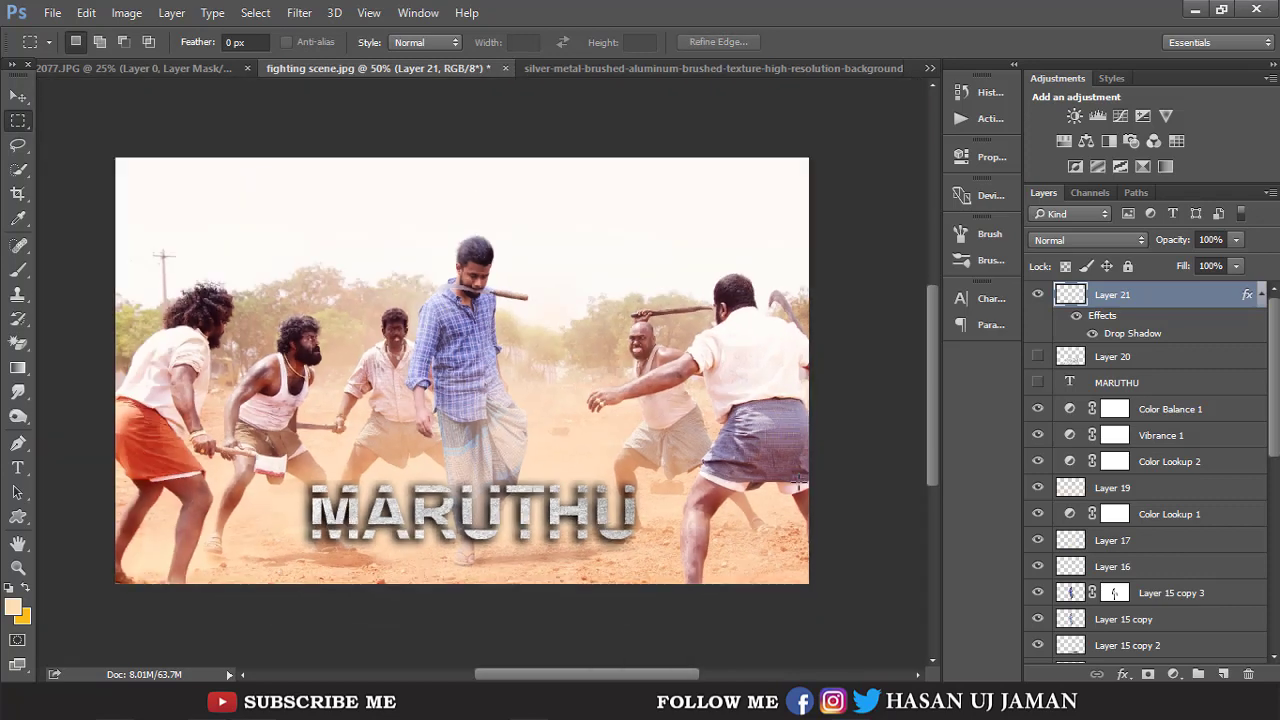
key(ctrl+minus)
key(ctrl+minus)
key(ctrl+plus)
key(ctrl+plus)
key(ctrl+plus)
key(ctrl+plus)
key(ctrl+plus)
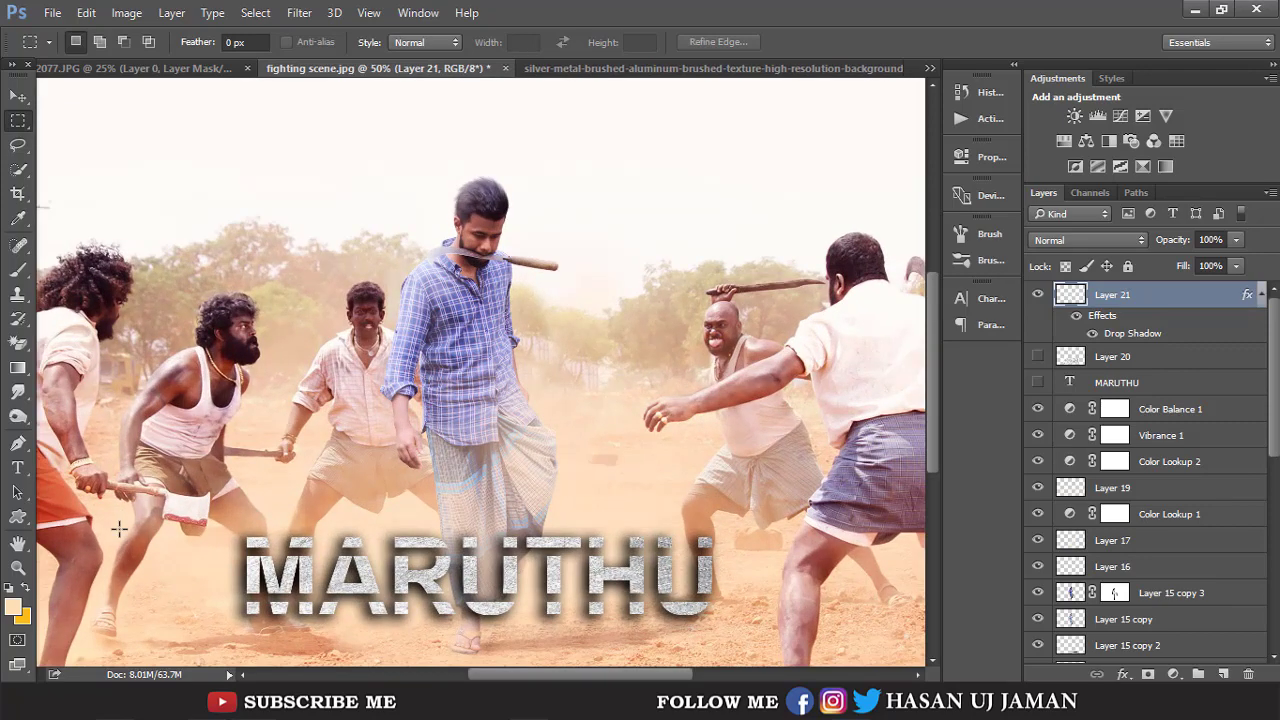
drag(119, 529, 727, 568)
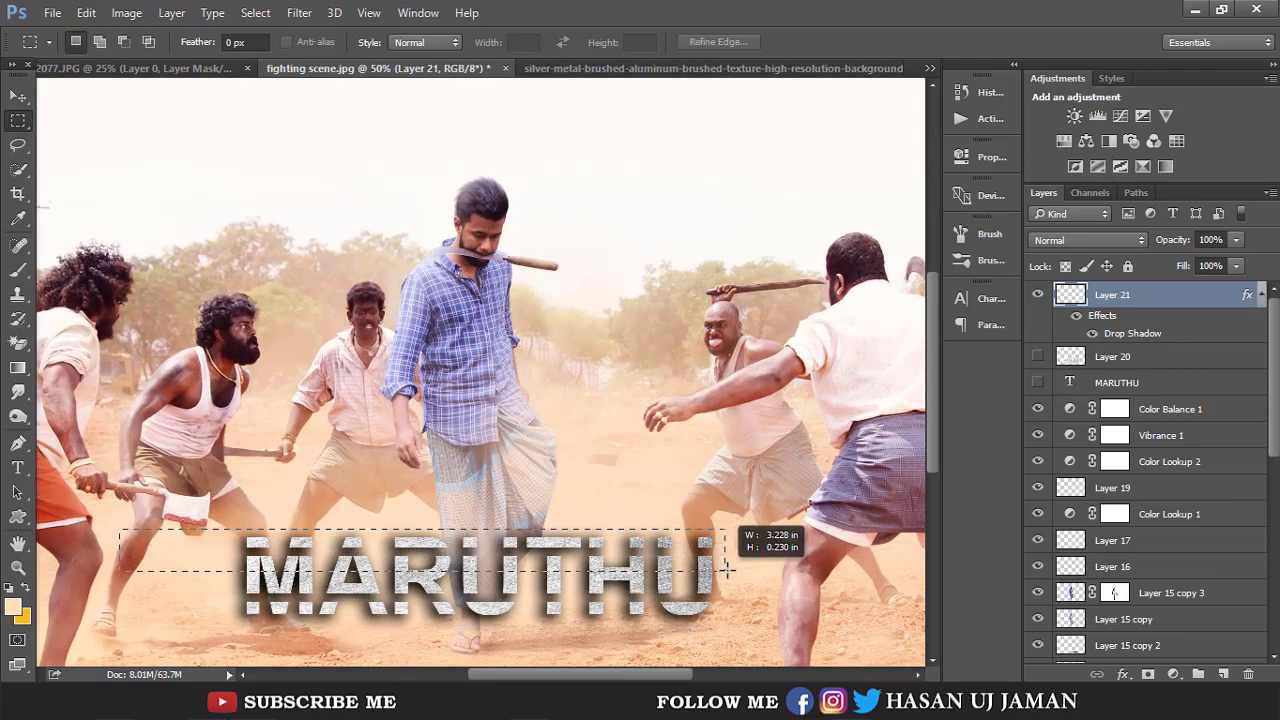
drag(727, 568, 739, 576)
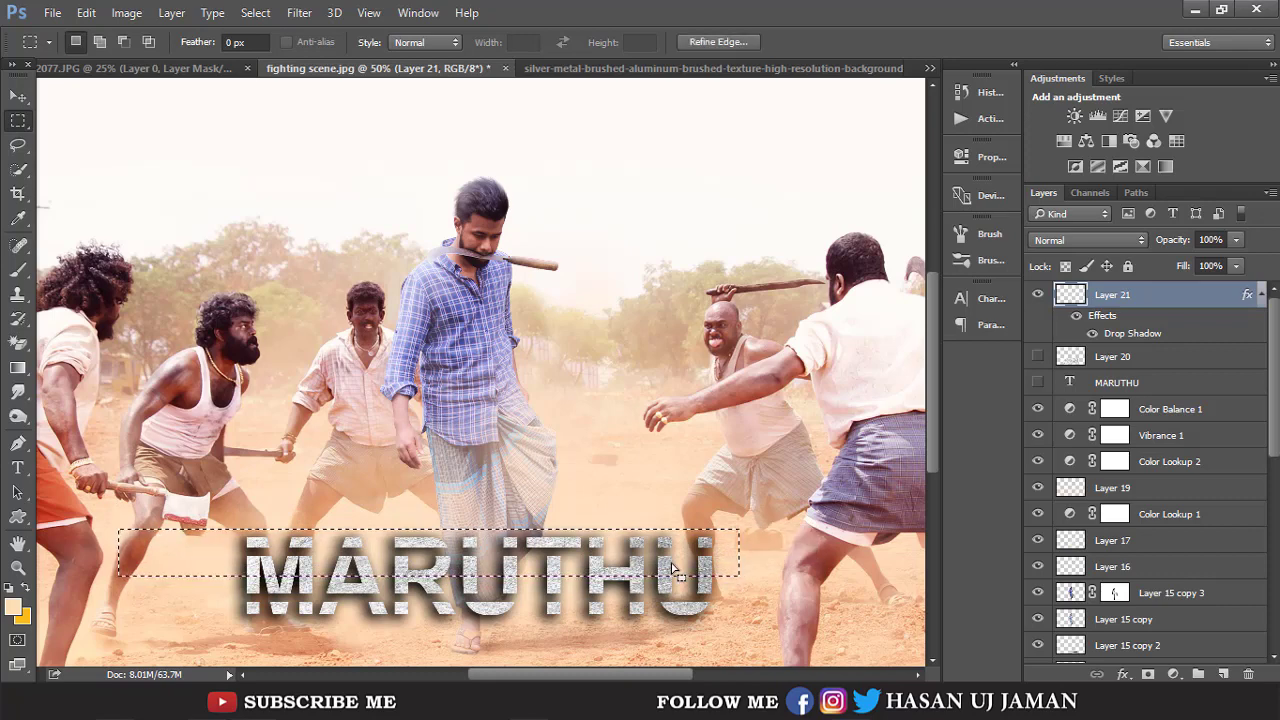
drag(212, 561, 577, 590)
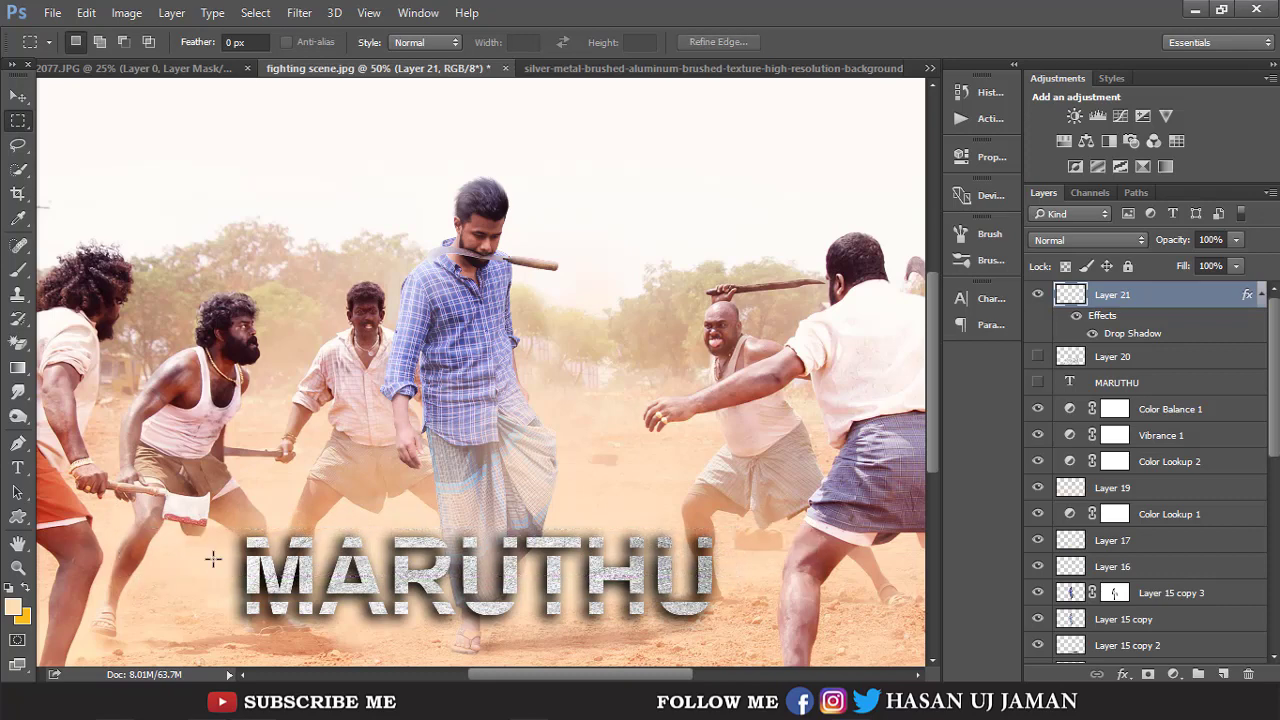
drag(668, 591, 749, 598)
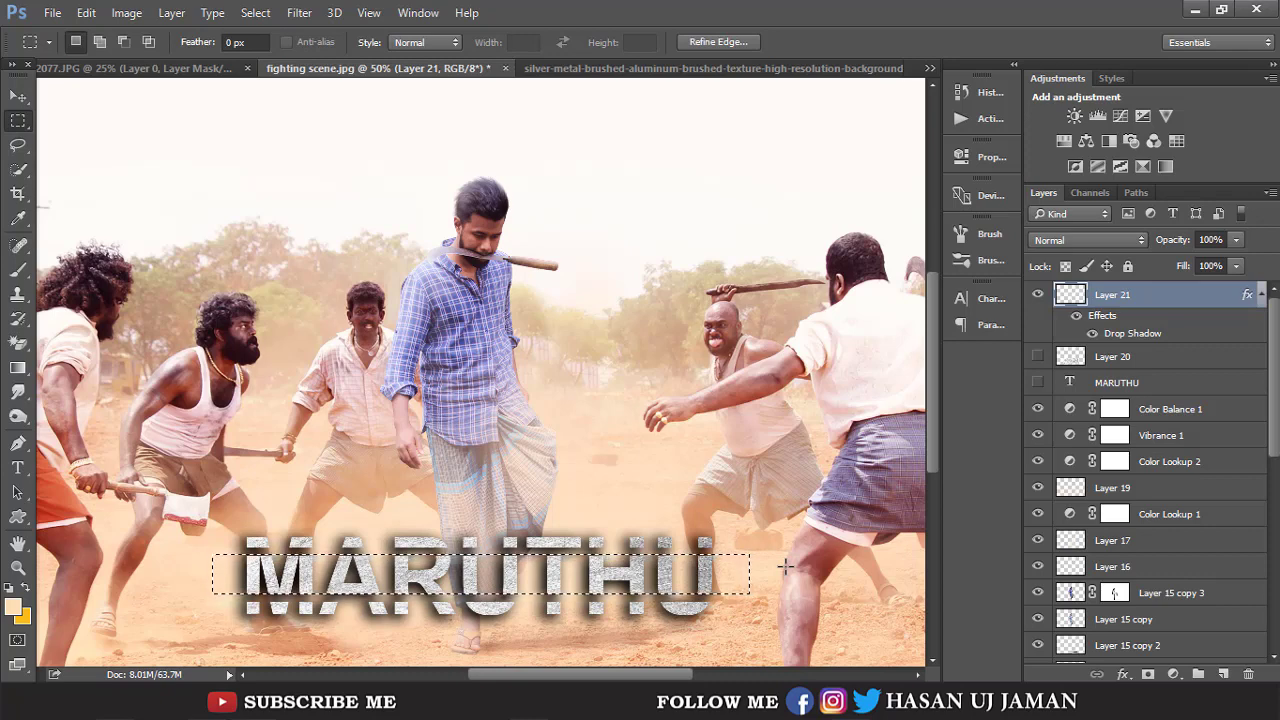
Duplicate the sliced title to Layer 22 and nudge it a few pixels left.
key(ctrl+j)
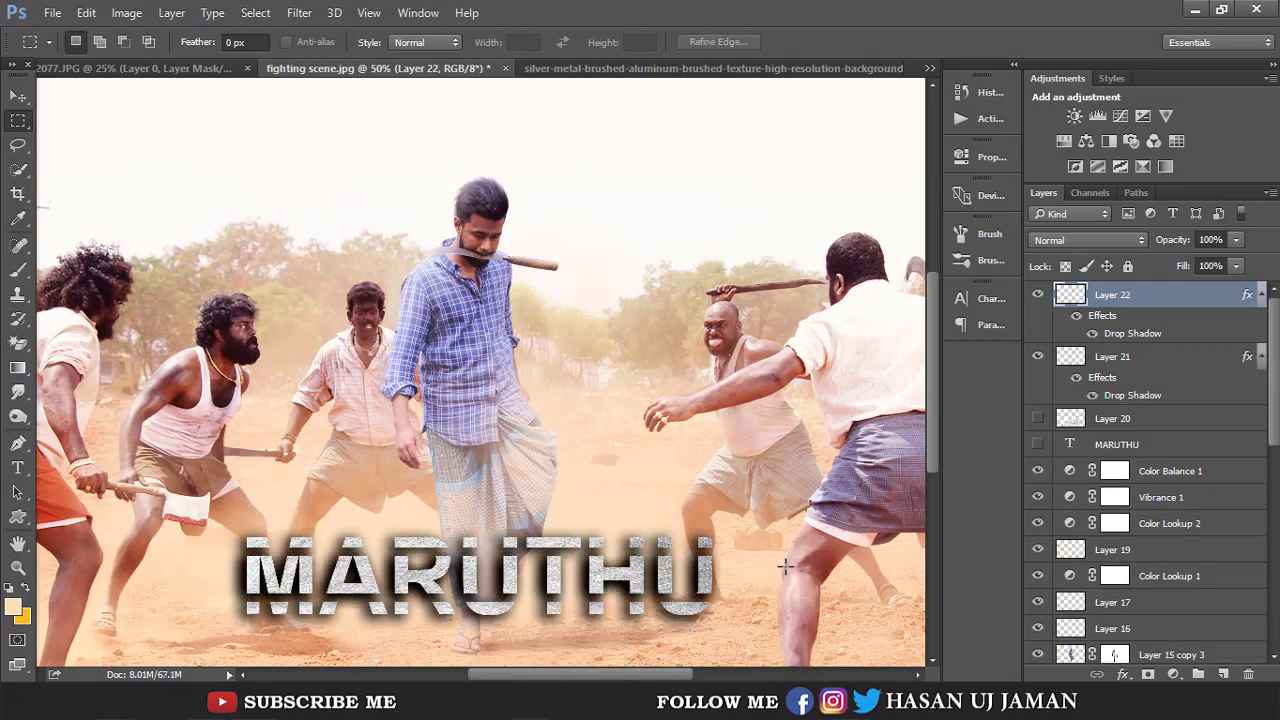
key(ctrl+Left)
key(ctrl+Left)
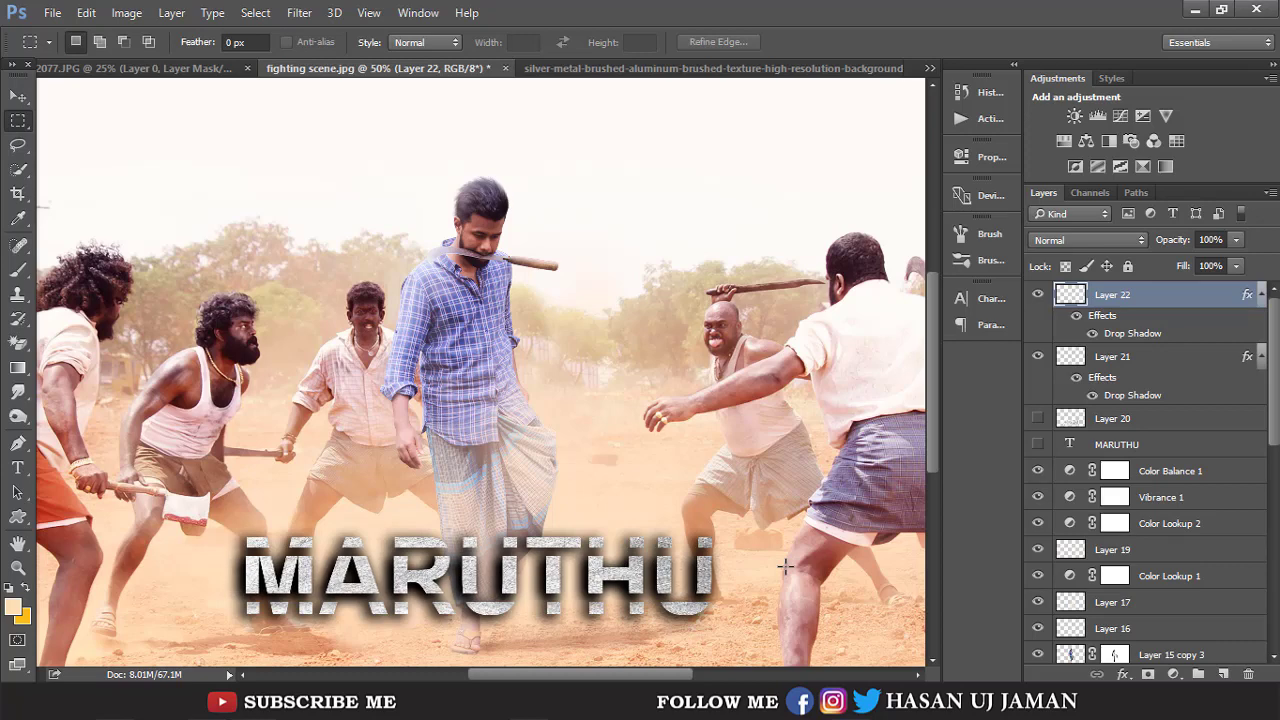
key(ctrl+Left)
key(ctrl+Left)
key(ctrl+Left)
key(ctrl+Left)
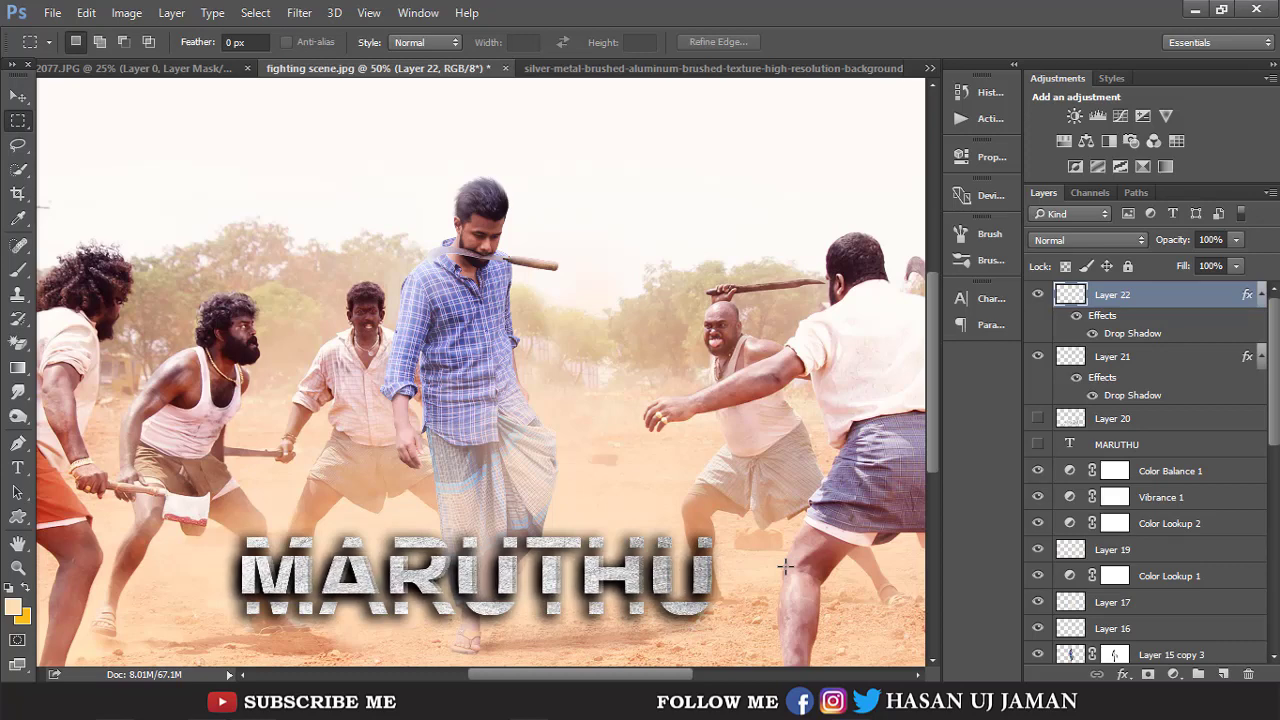
key(ctrl+Left)
key(ctrl+Left)
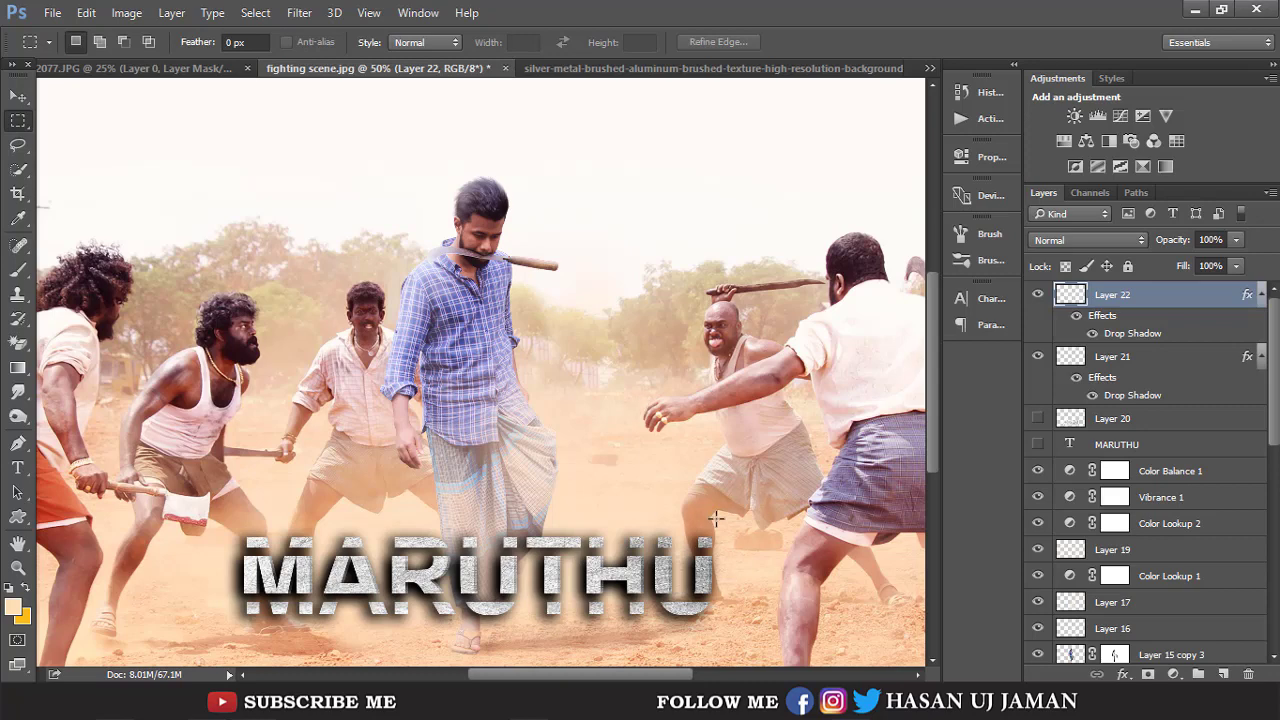
Enable Bevel & Emboss on Layer 21 with a 4 px inner bevel size.
click(1100, 358)
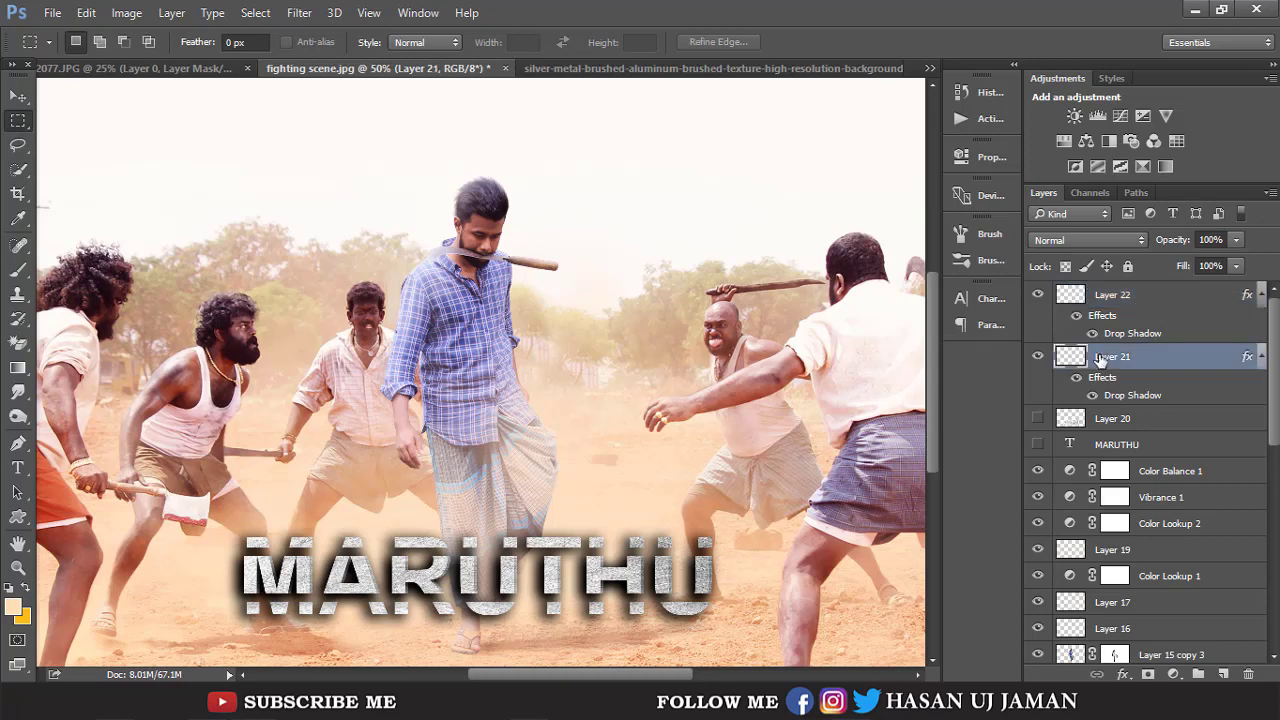
click(1122, 674)
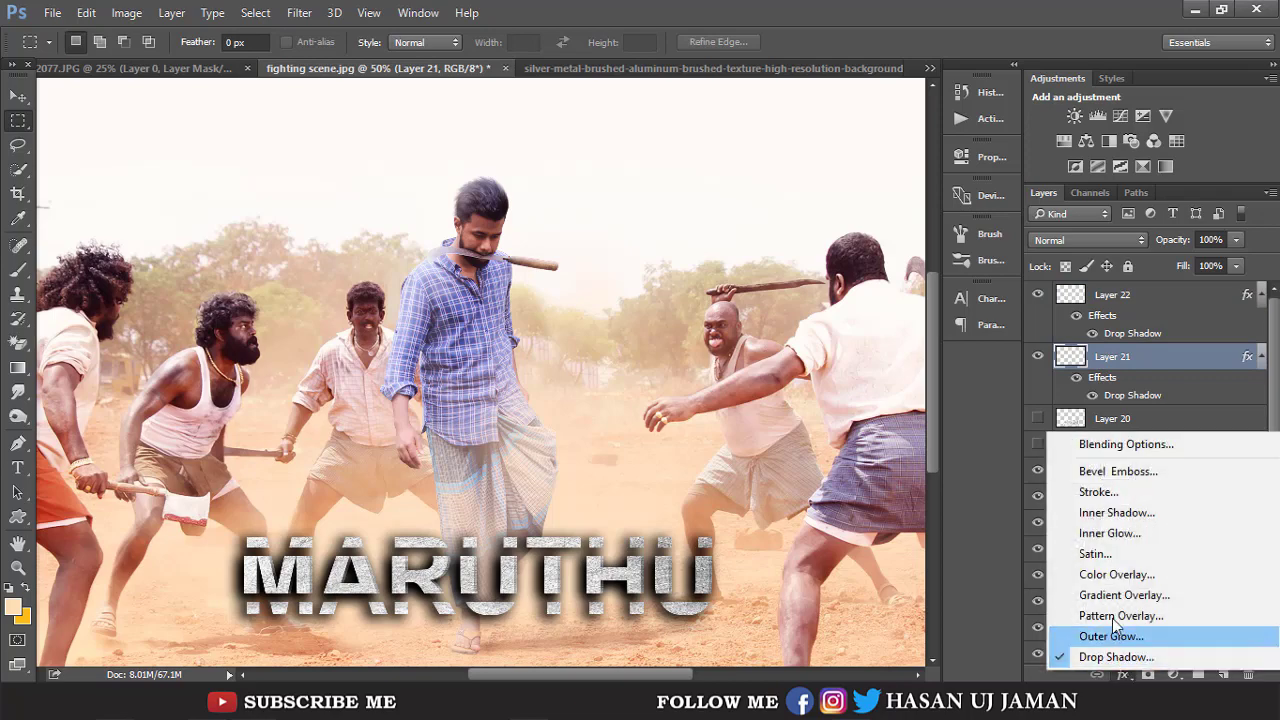
click(1112, 446)
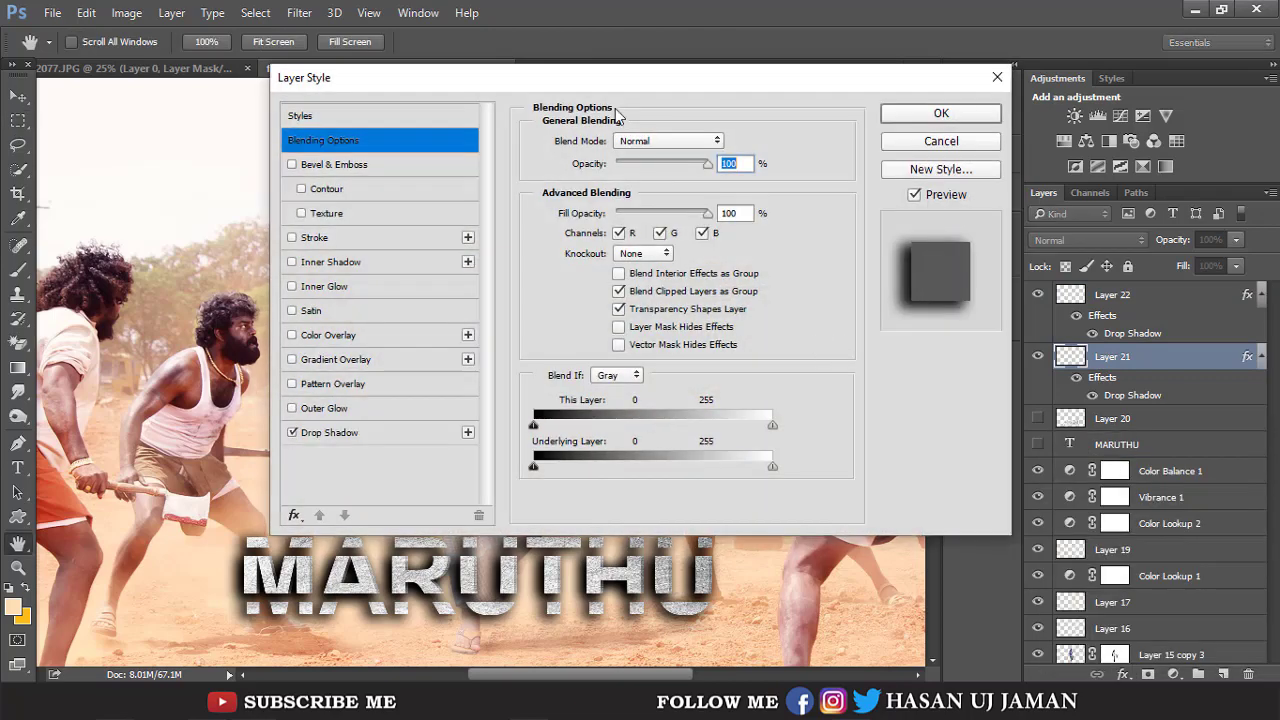
drag(515, 84, 789, 88)
click(660, 150)
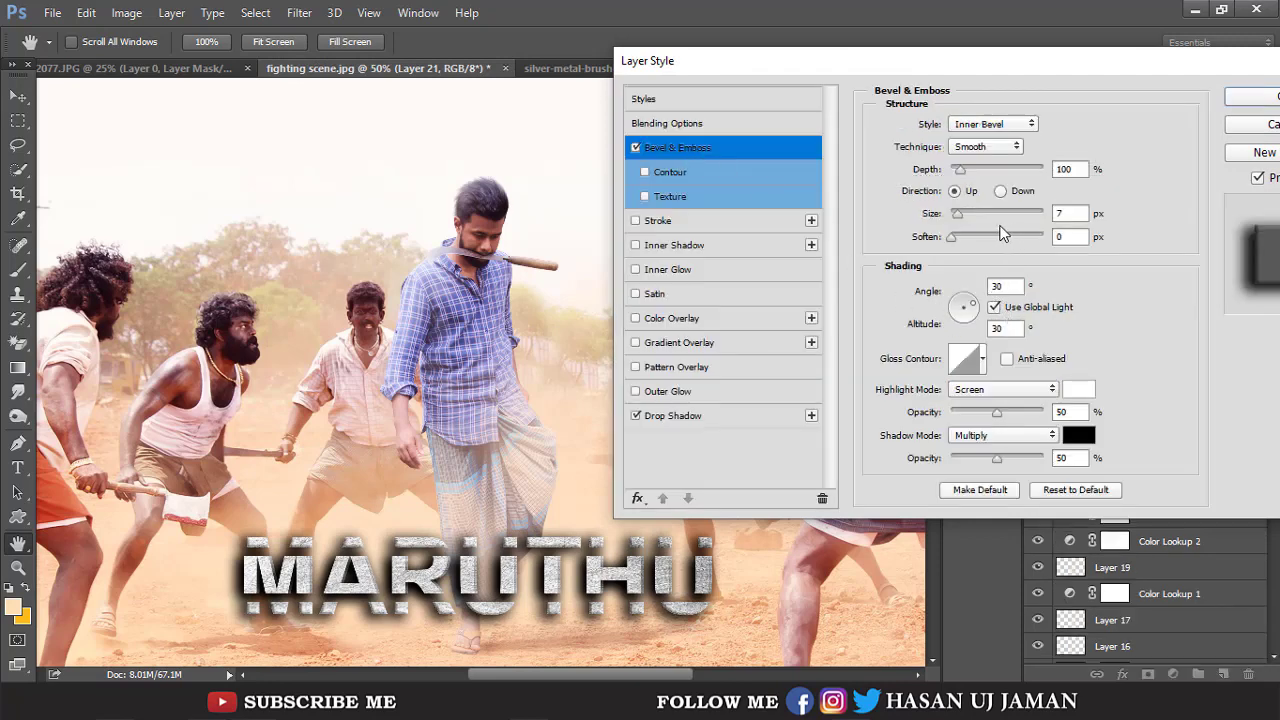
drag(957, 216, 955, 218)
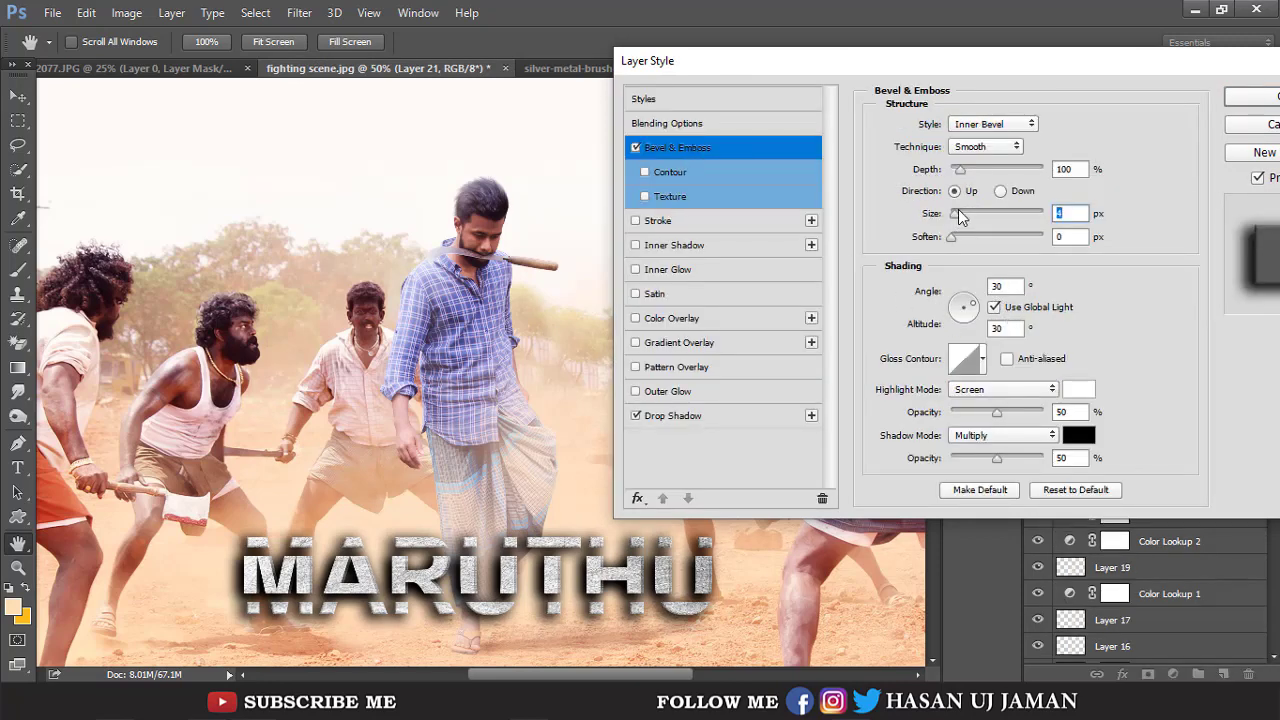
click(955, 238)
drag(966, 214, 959, 216)
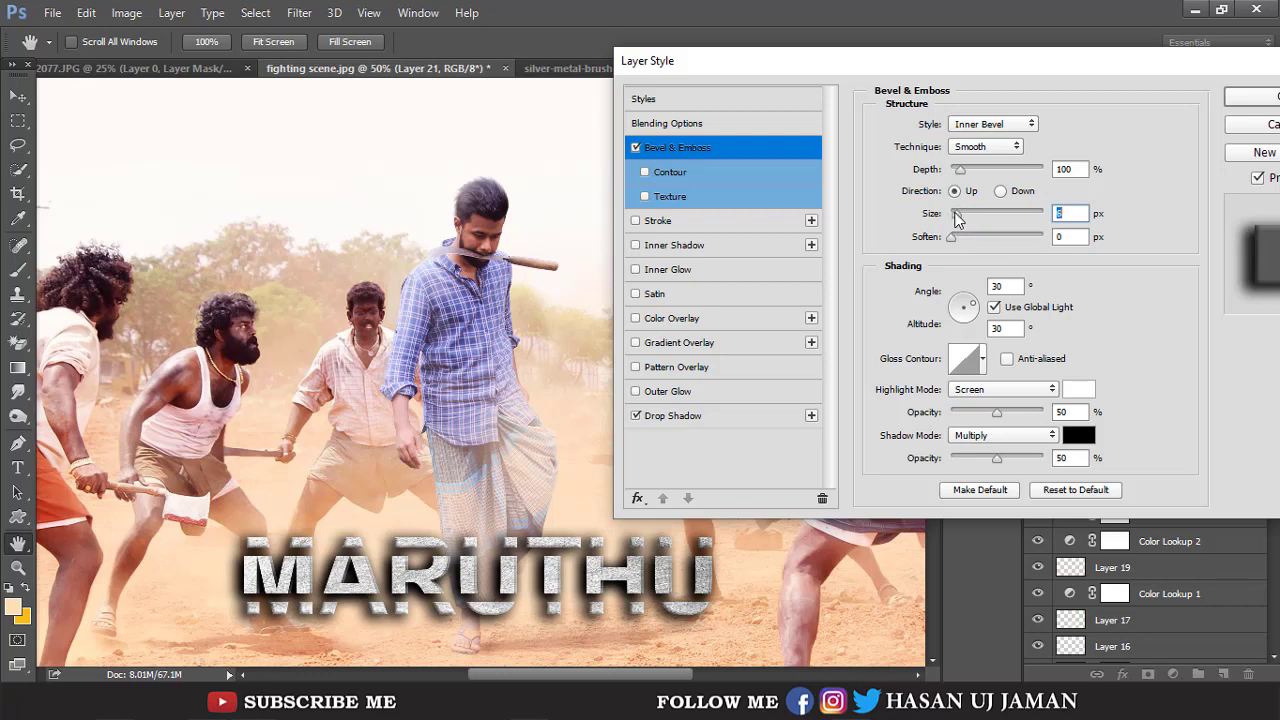
drag(956, 218, 955, 219)
text(4)
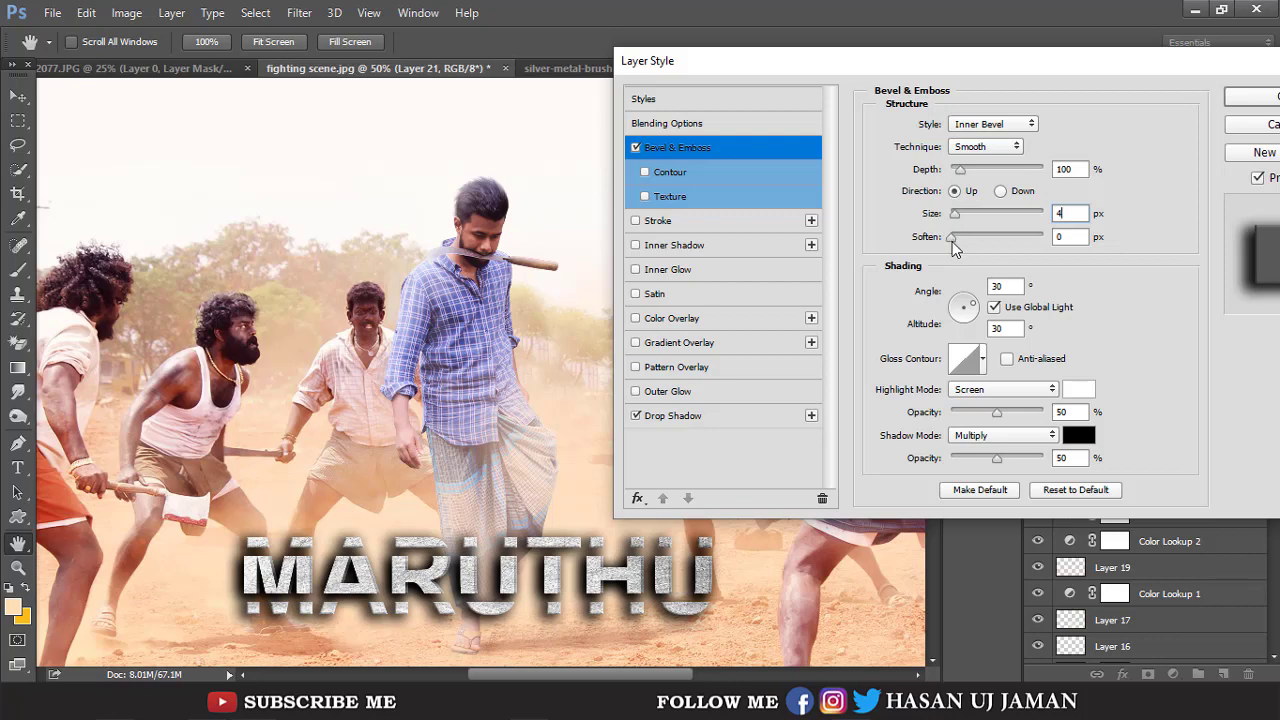
key(Return)
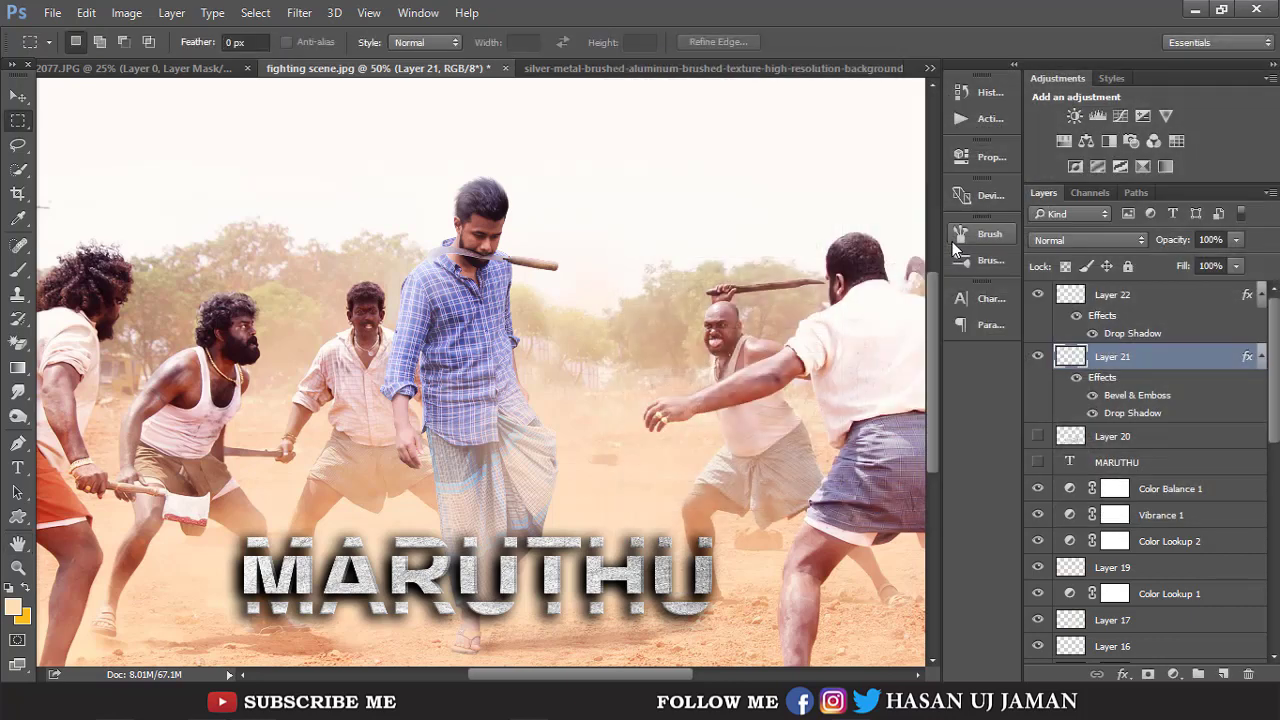
key(ctrl+minus)
key(ctrl+minus)
key(ctrl+minus)
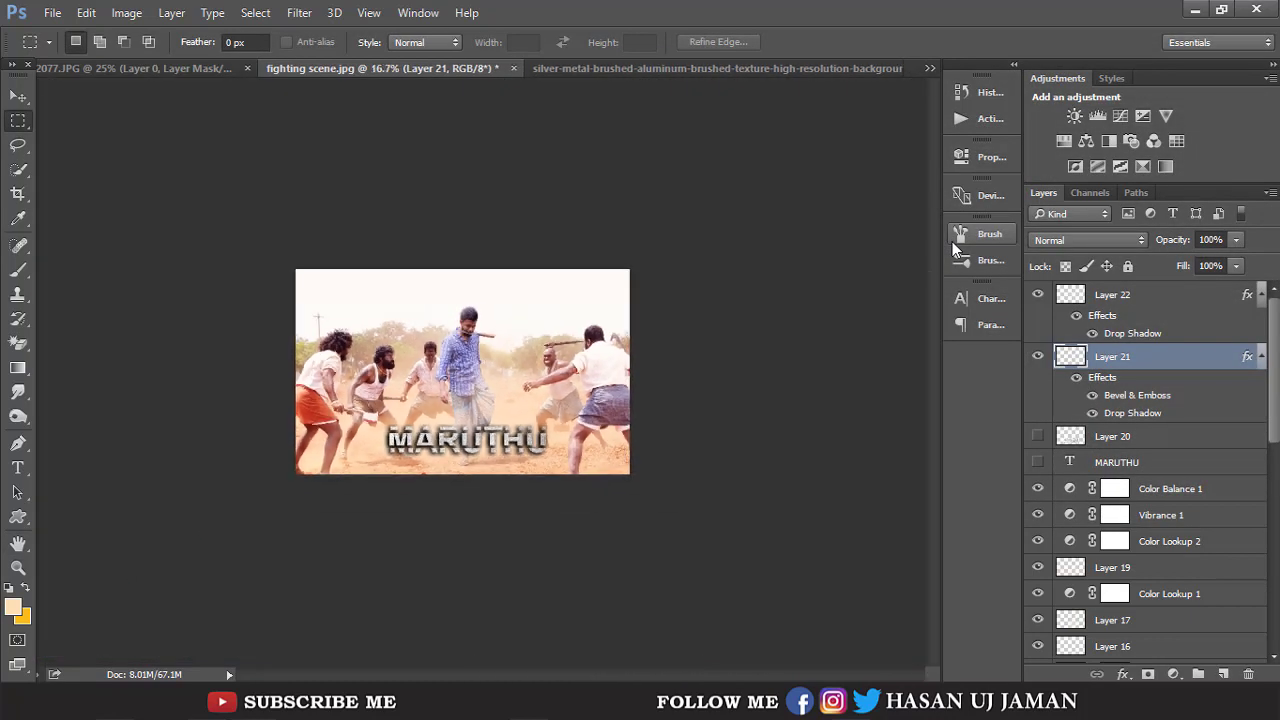
key(ctrl+plus)
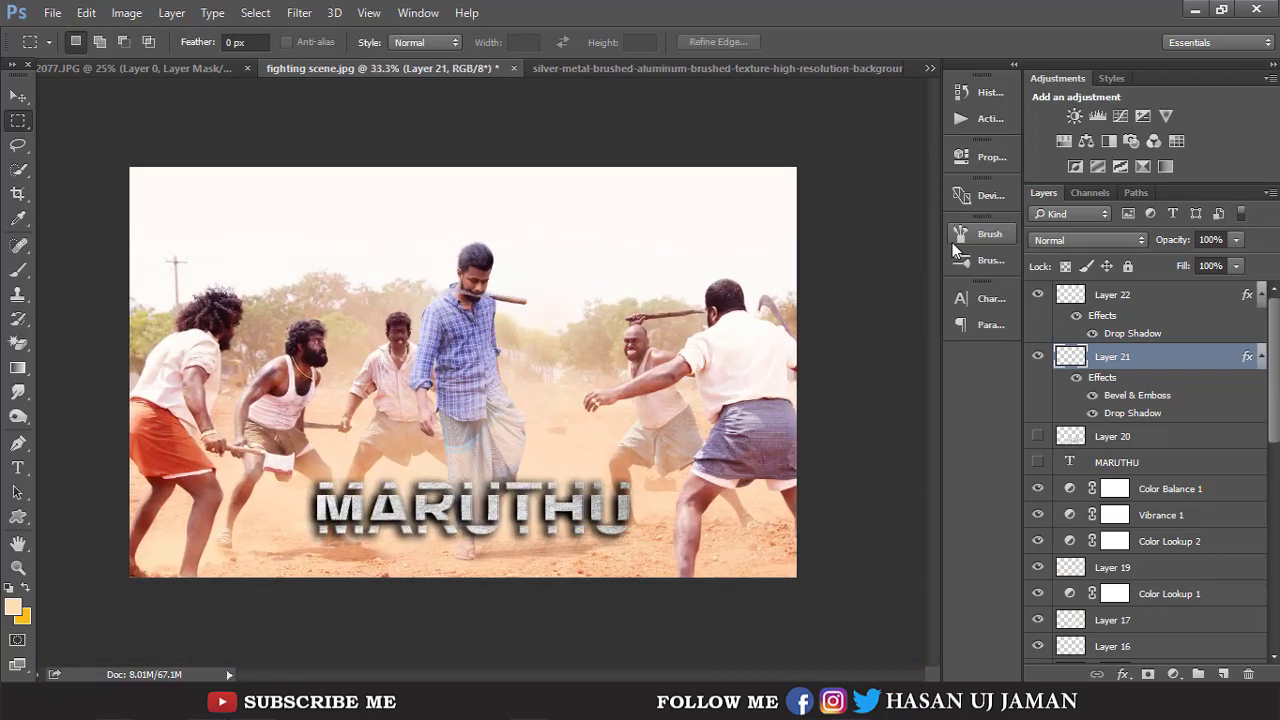
key(ctrl+minus)
key(ctrl+minus)
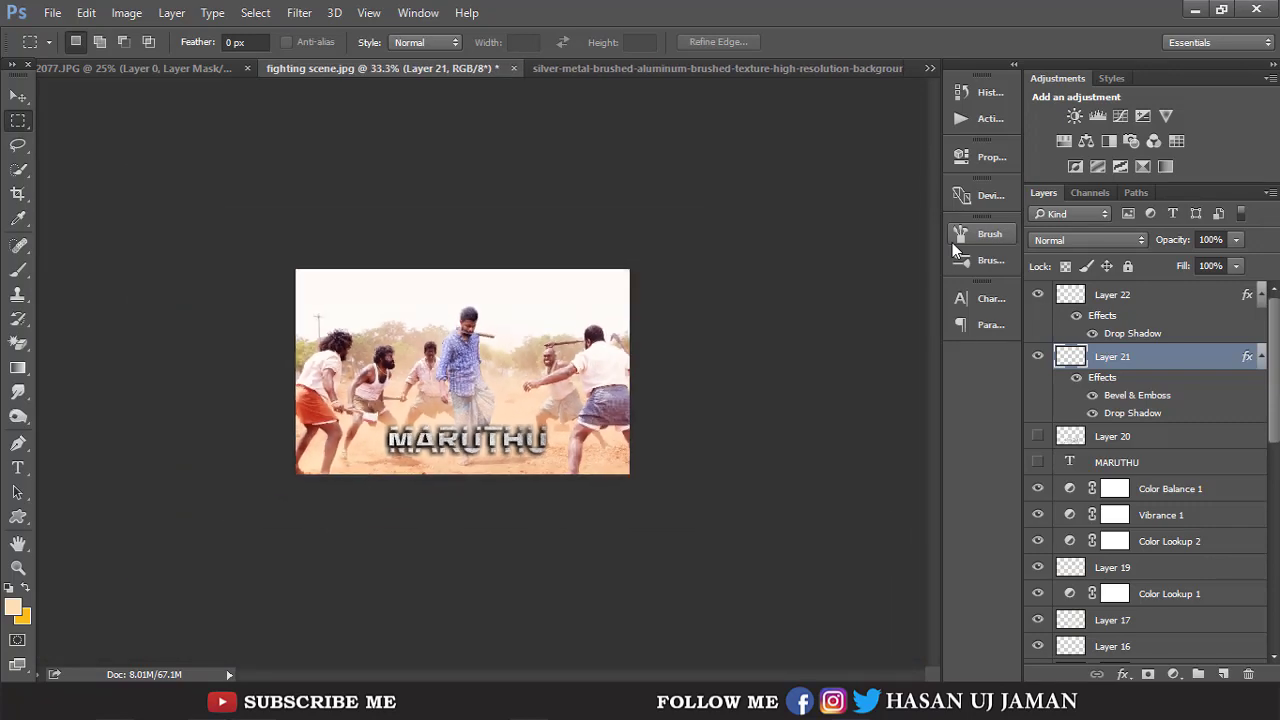
key(ctrl+minus)
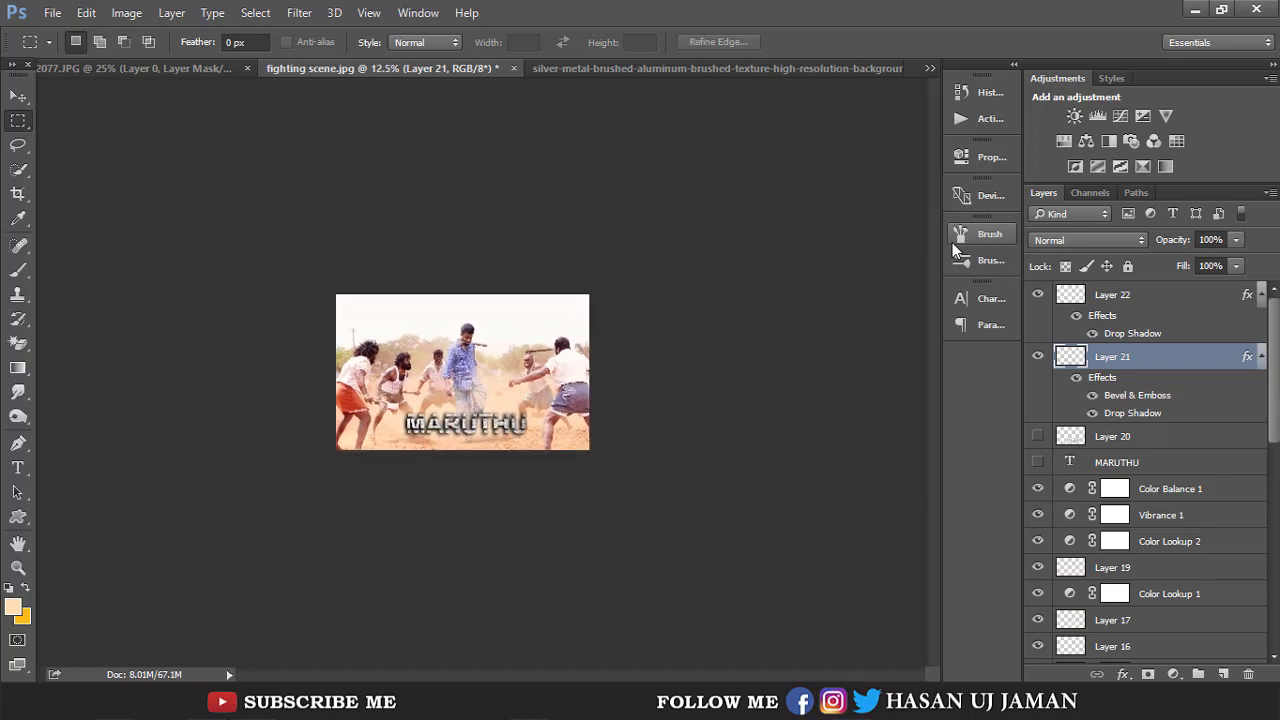
key(ctrl+plus)
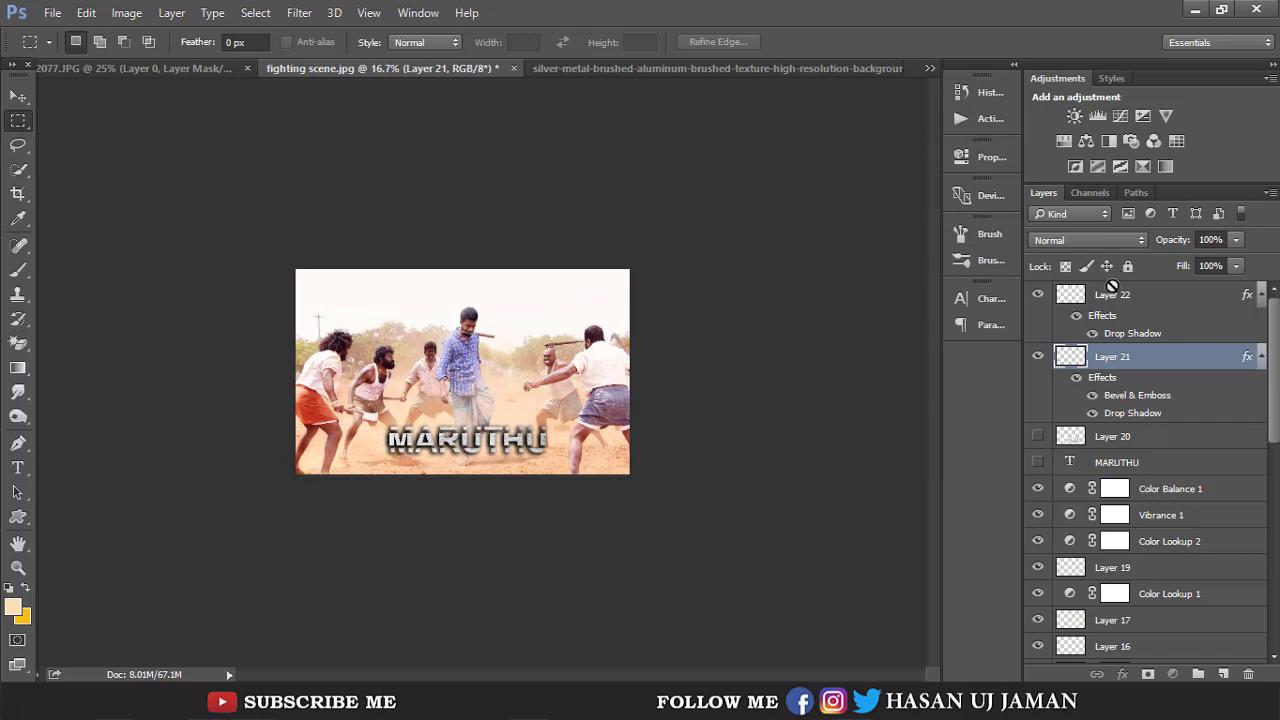
ctrl+click(1110, 292)
Scale both MARUTHU title layers to about 84% and move the title up and more centred.
key(ctrl+t)
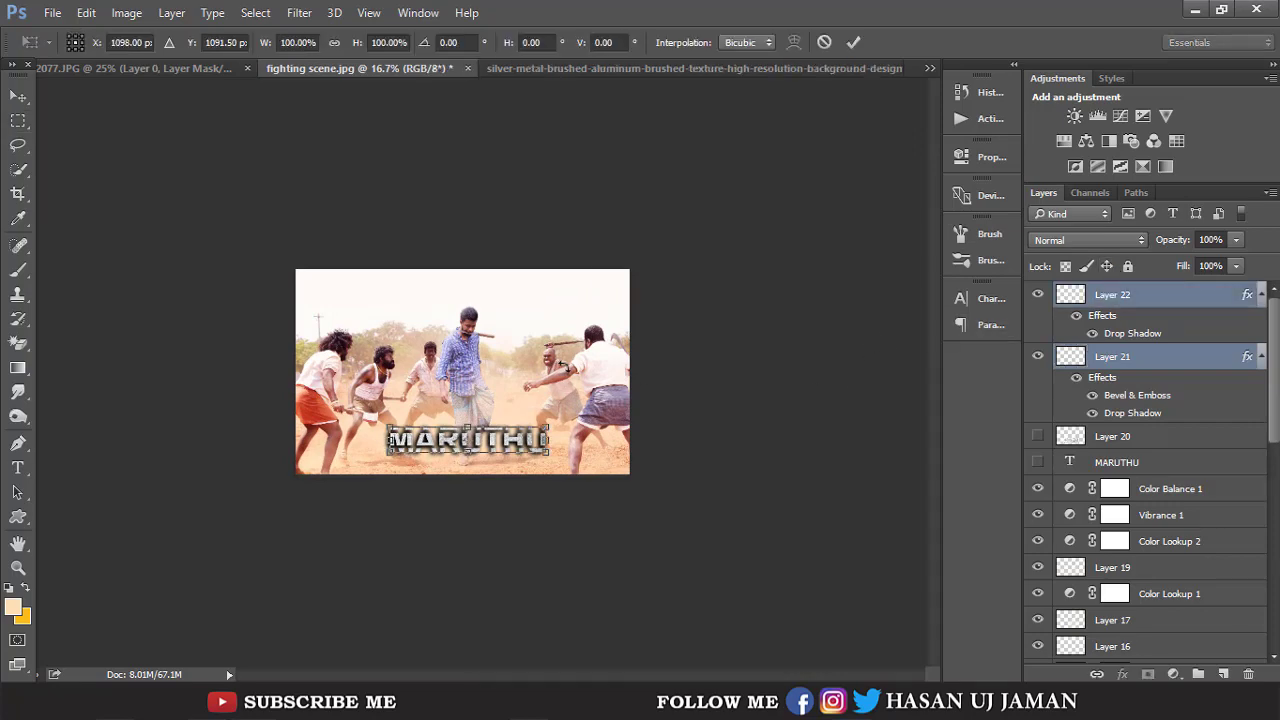
scroll(640, 492, up, 5)
scroll(640, 492, up, 1)
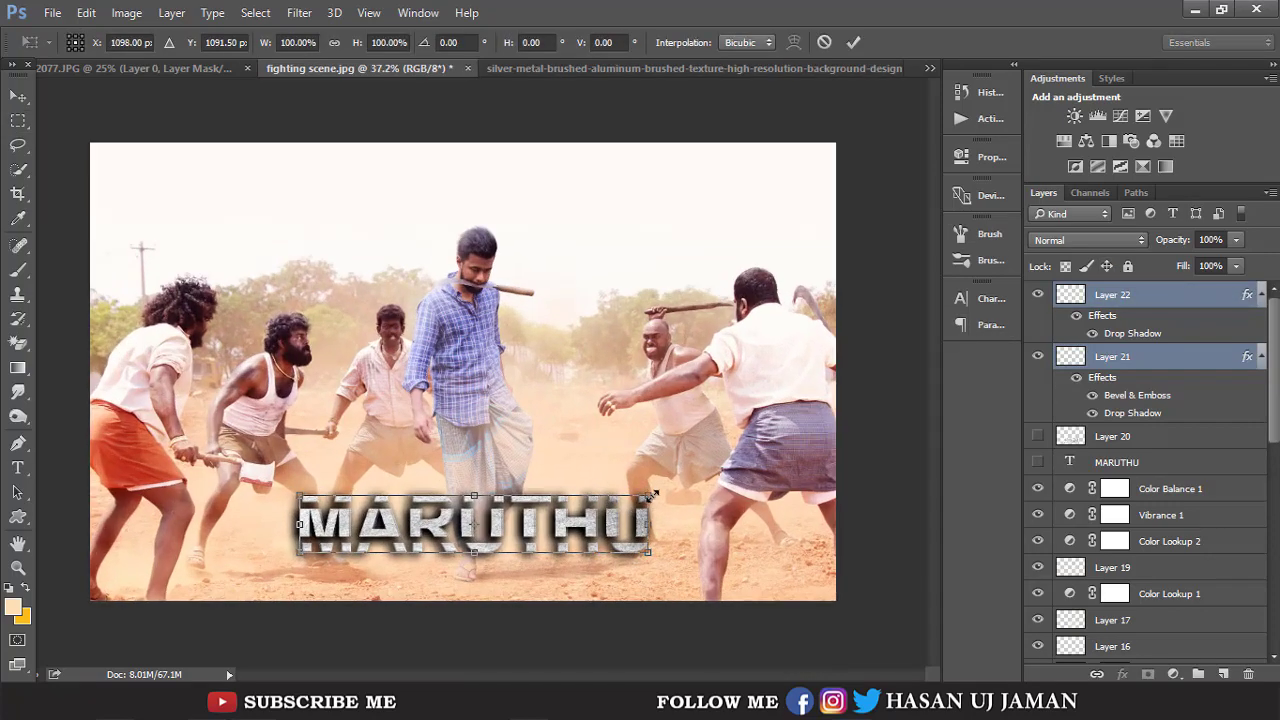
drag(640, 493, 597, 637)
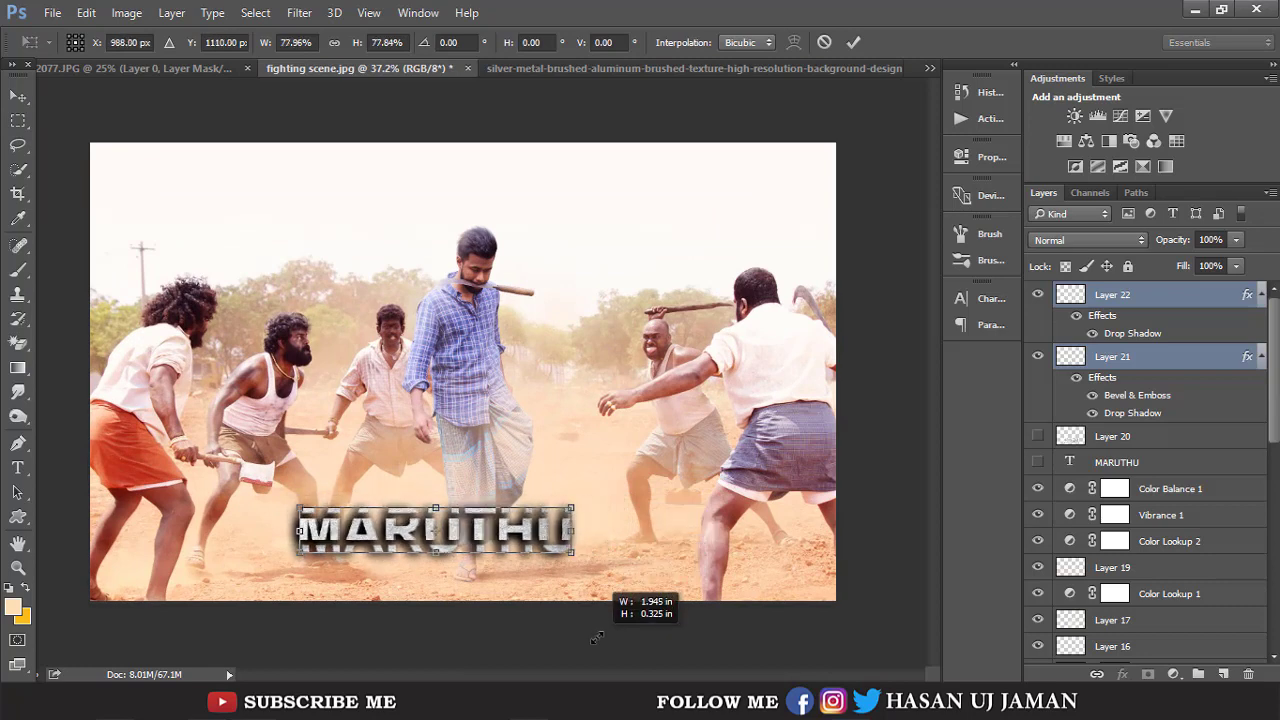
drag(540, 526, 601, 510)
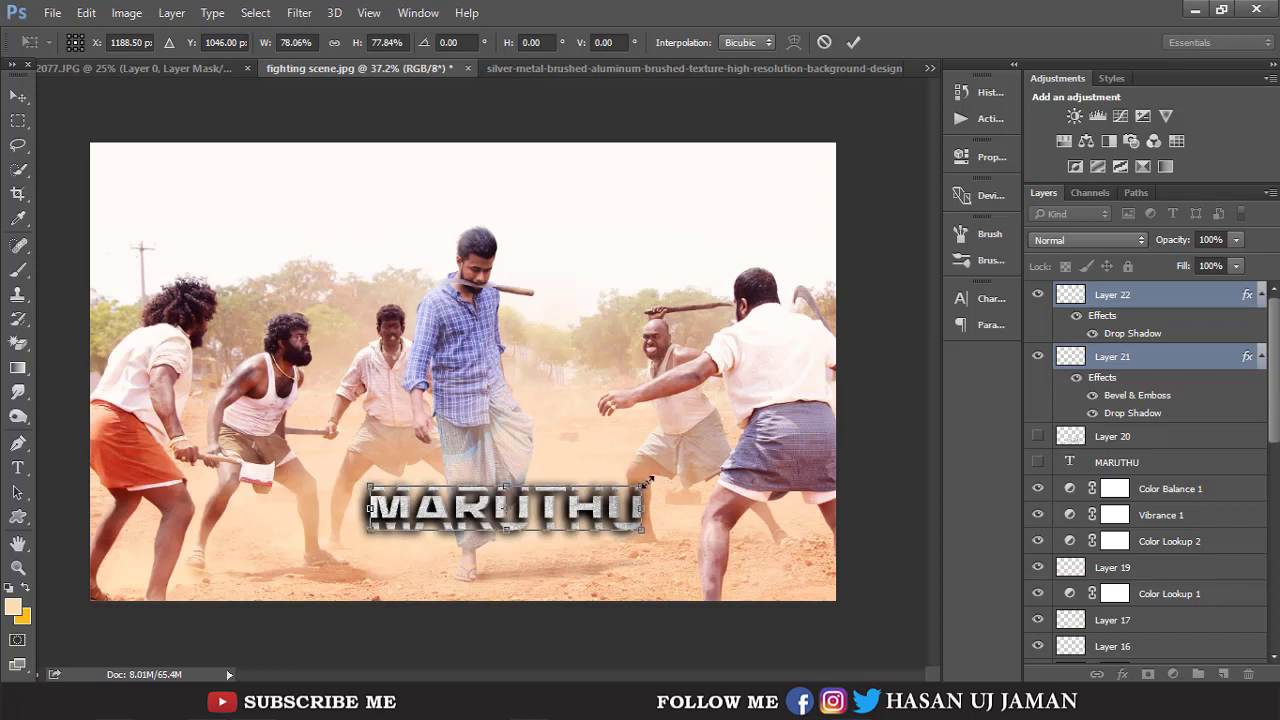
drag(642, 489, 667, 468)
drag(610, 512, 589, 508)
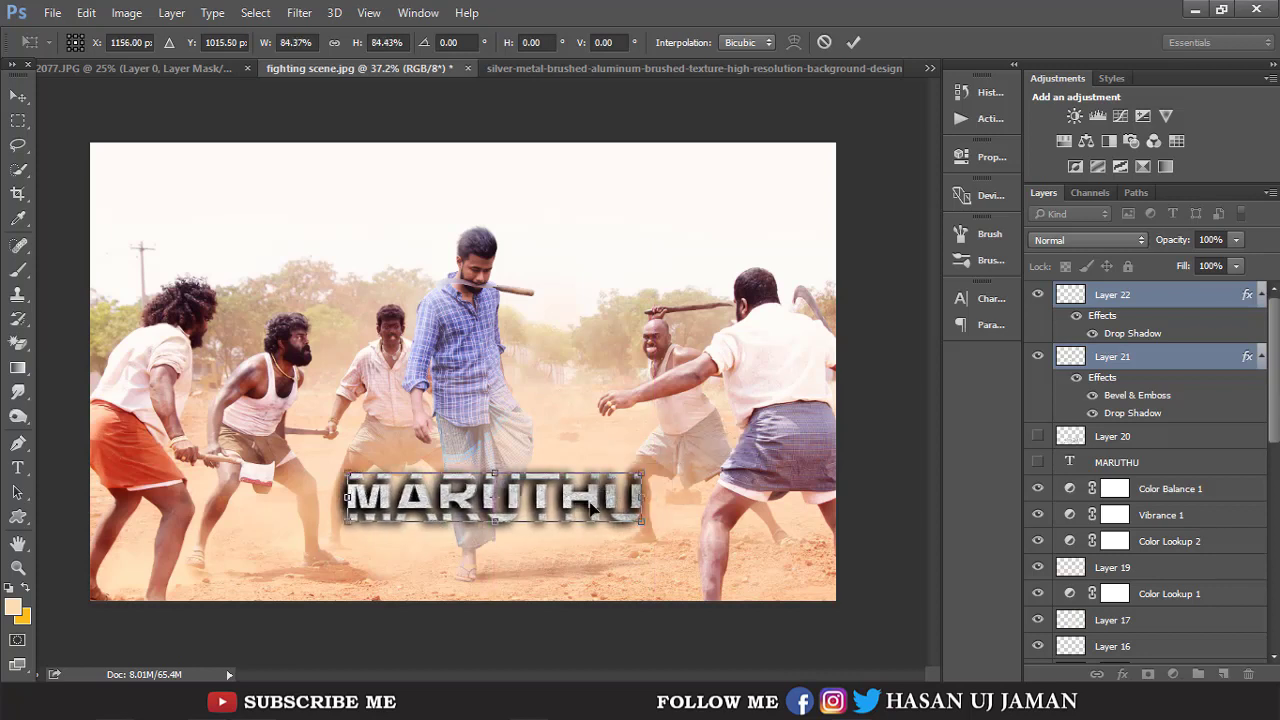
Commit the transform, preview the composite zoomed out, and nudge the title slightly left.
key(Return)
key(m)
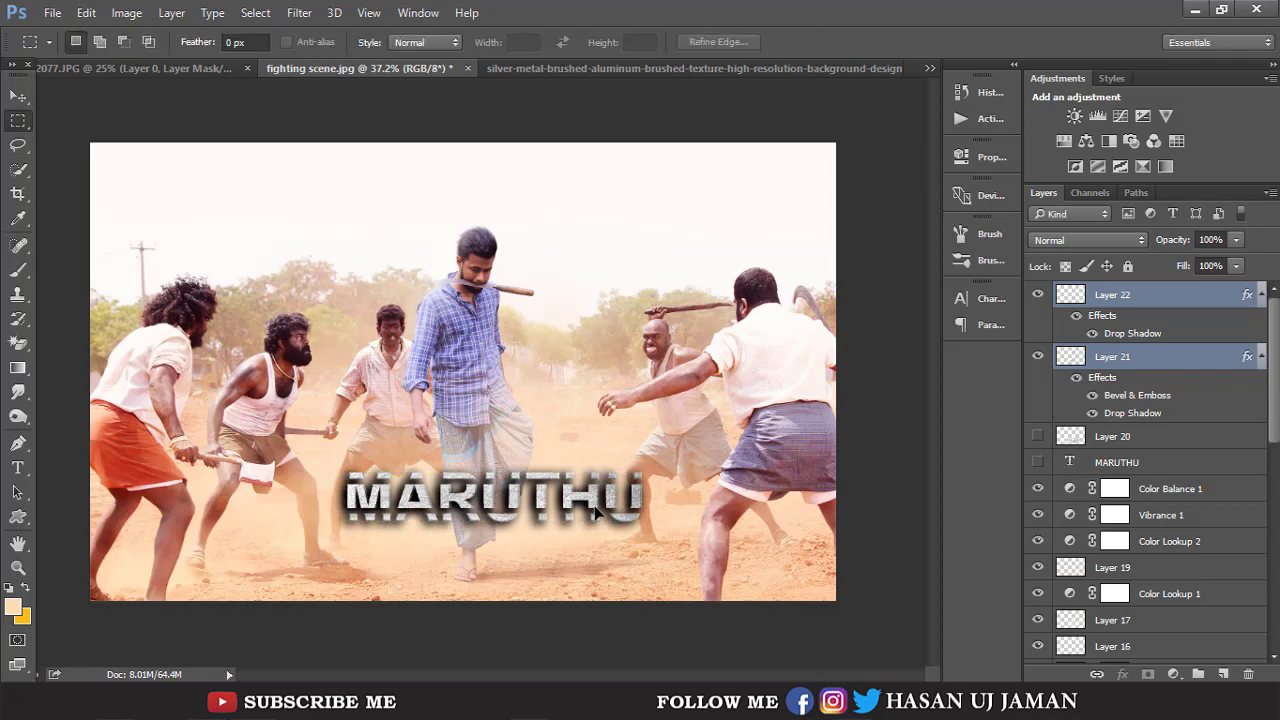
key(ctrl+minus)
key(ctrl+minus)
key(ctrl+minus)
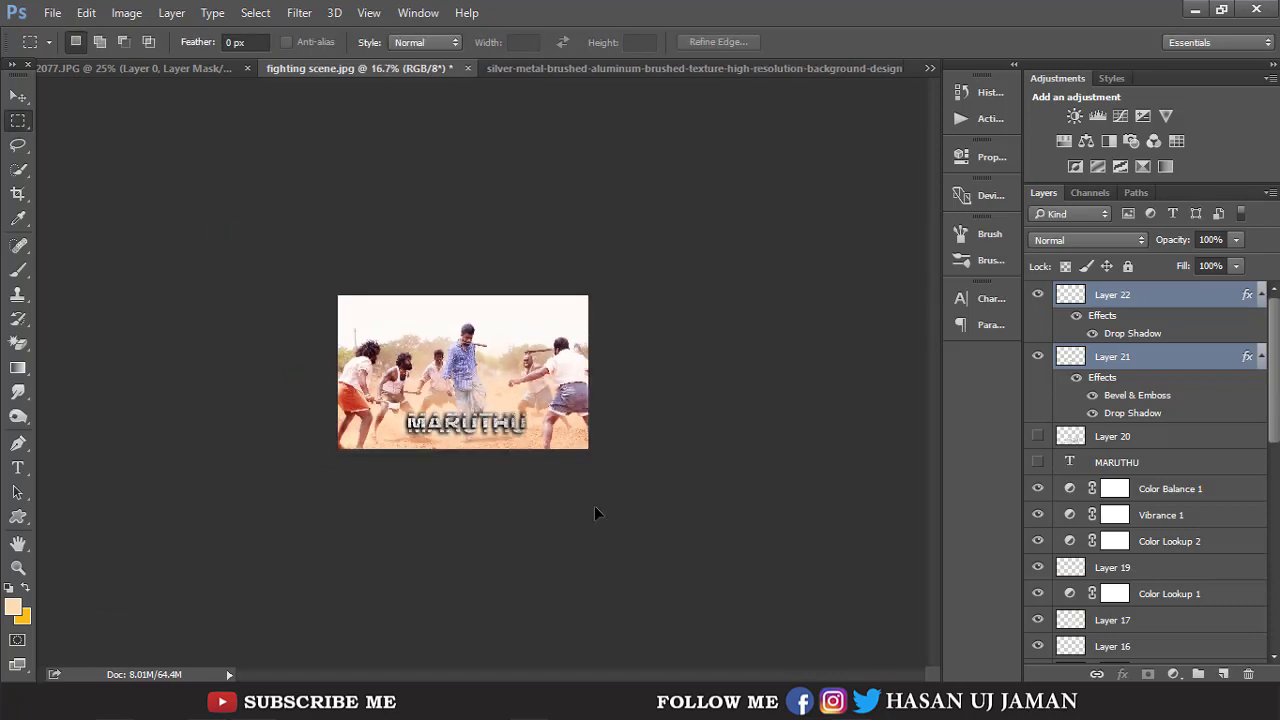
key(ctrl+plus)
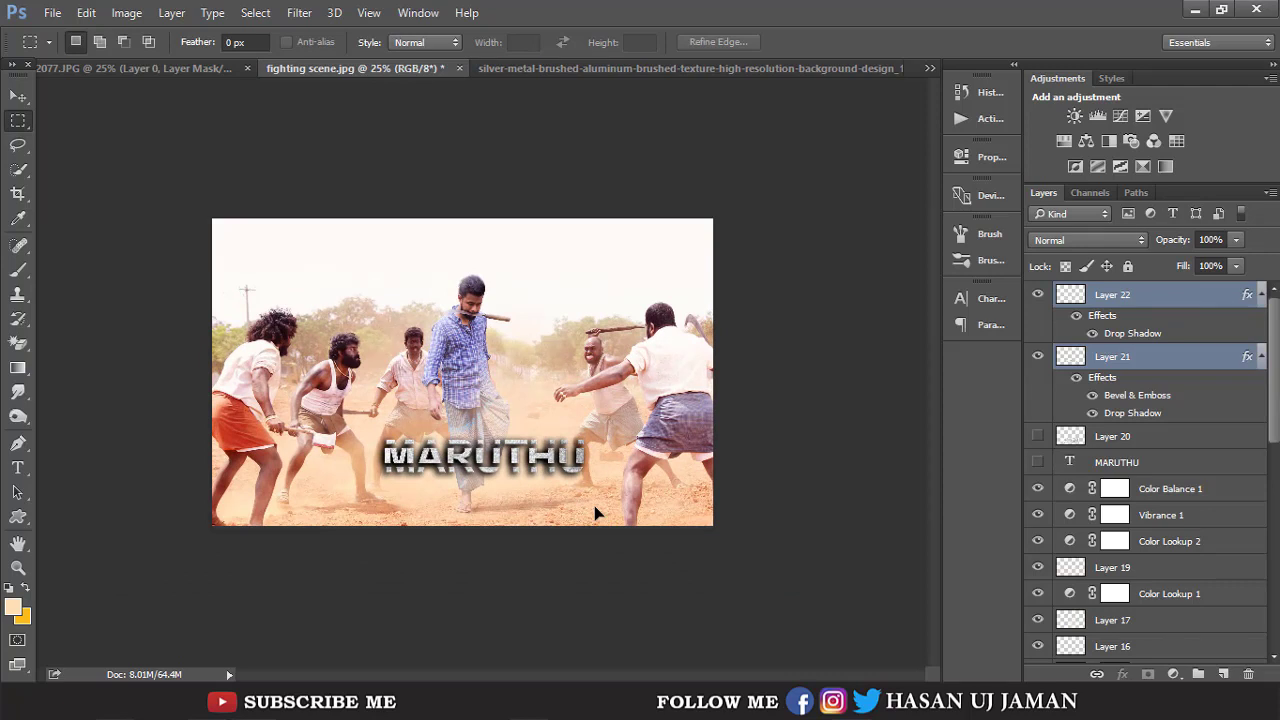
key(Left)
key(Left)
key(Left)
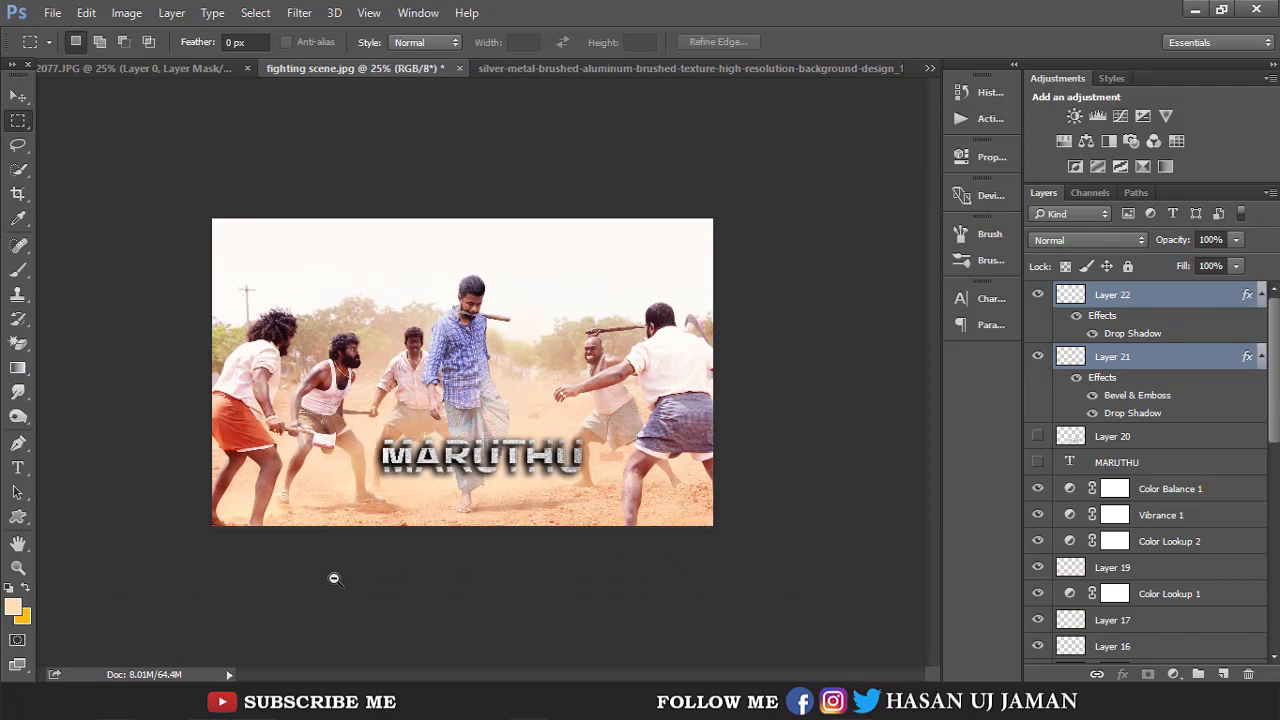
alt+click(396, 409)
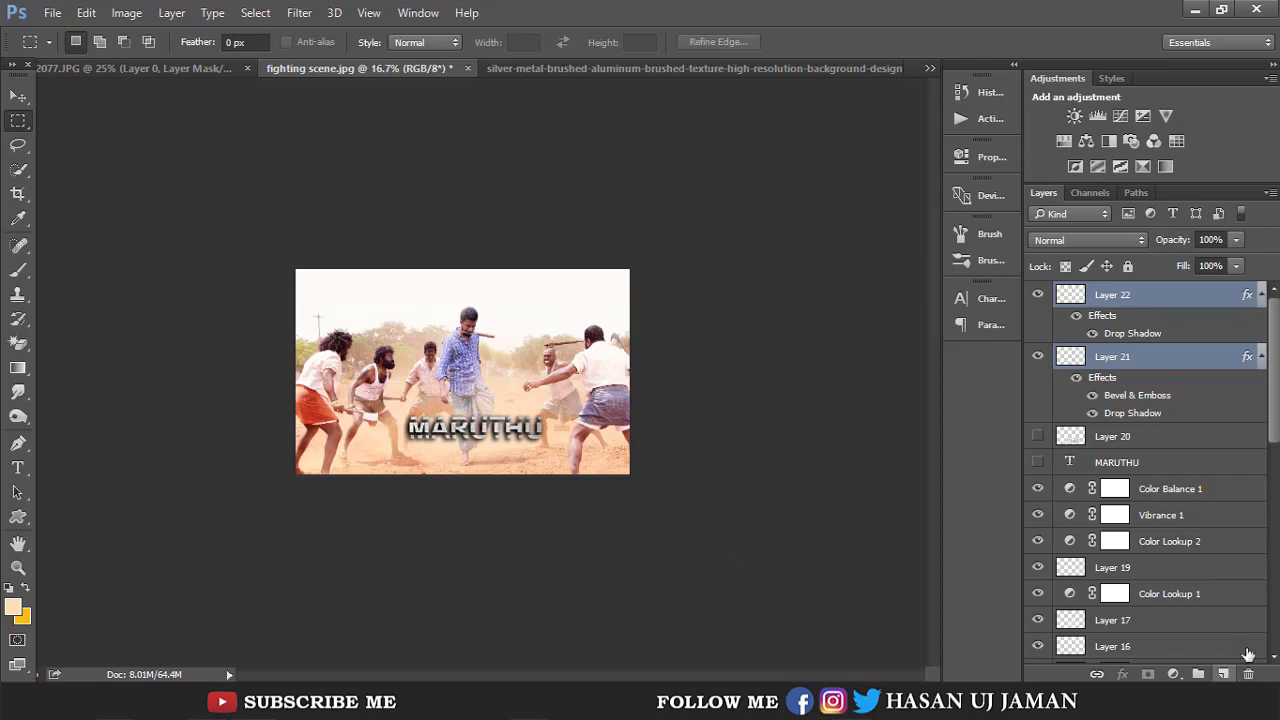
Stamp a merged copy of the whole scene into a new Layer 23 using Apply Image.
click(555, 432)
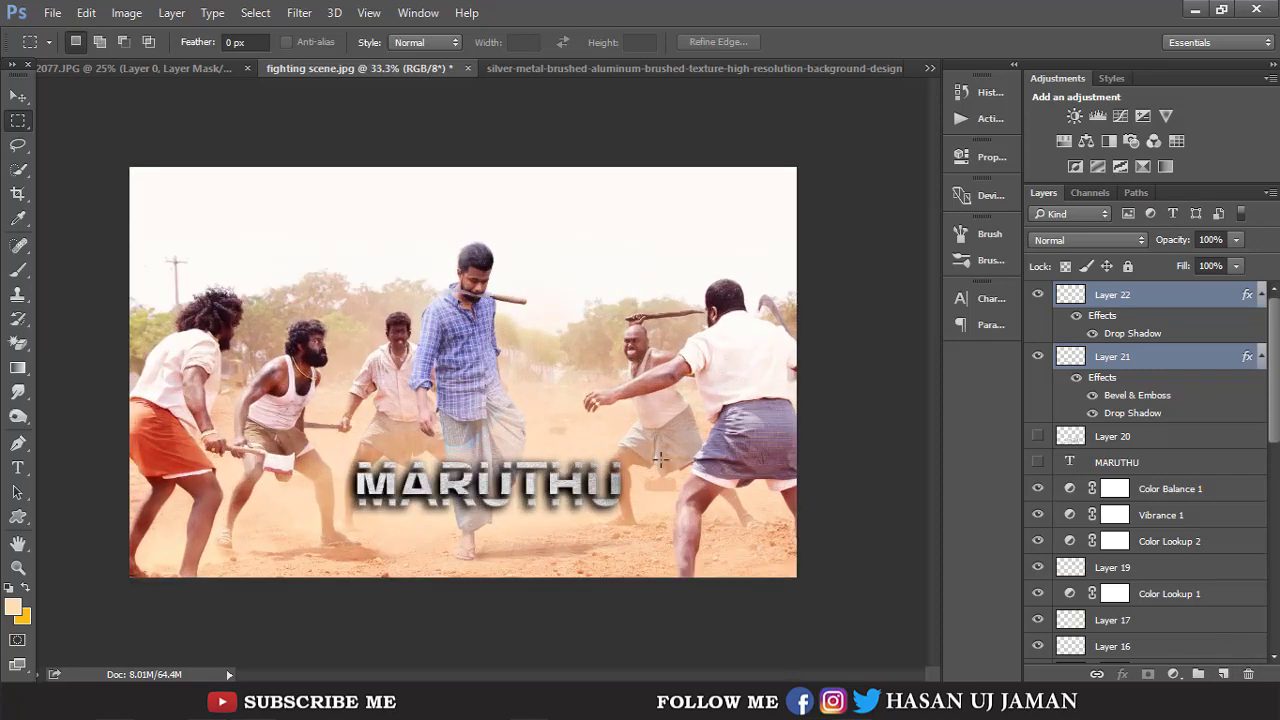
click(1223, 674)
click(126, 12)
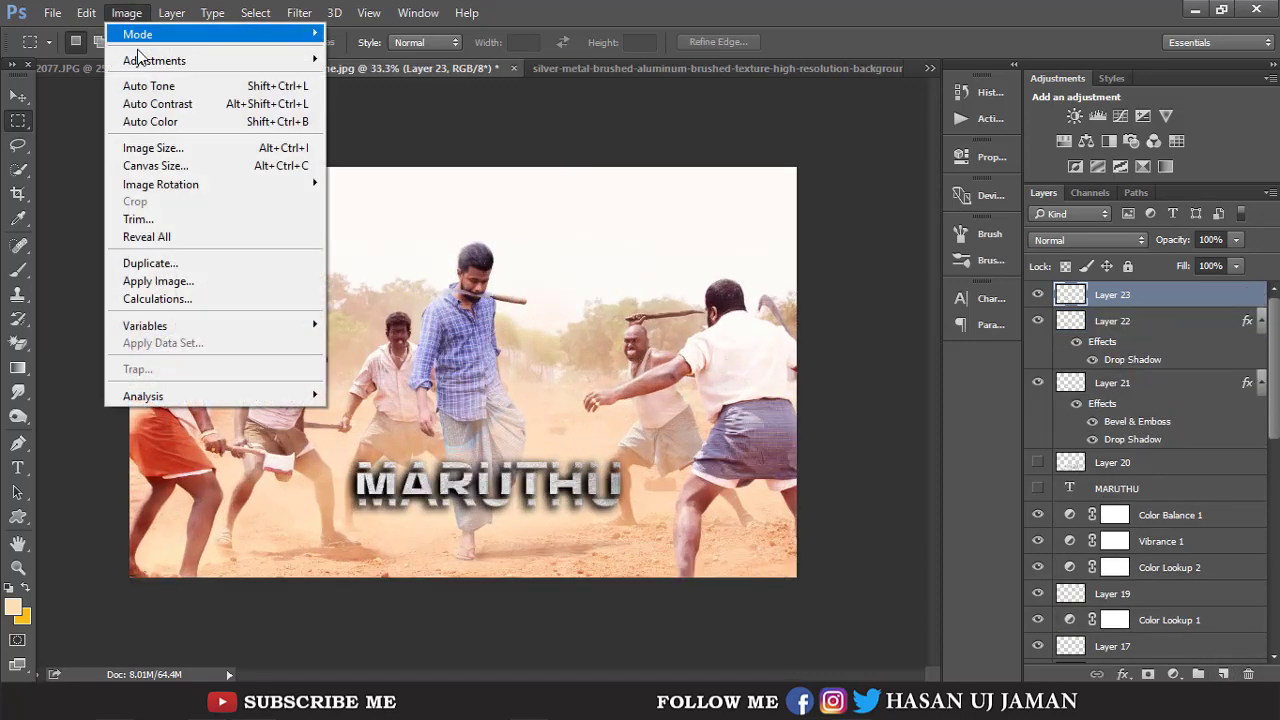
click(269, 281)
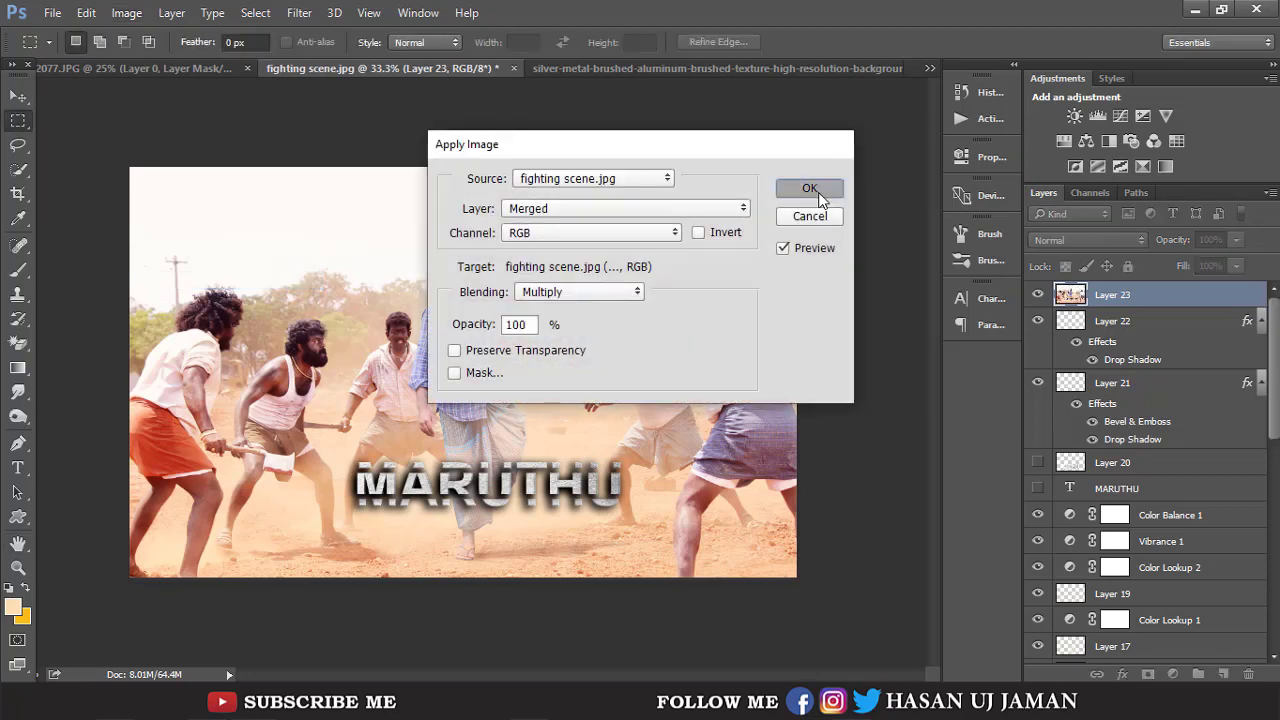
click(810, 189)
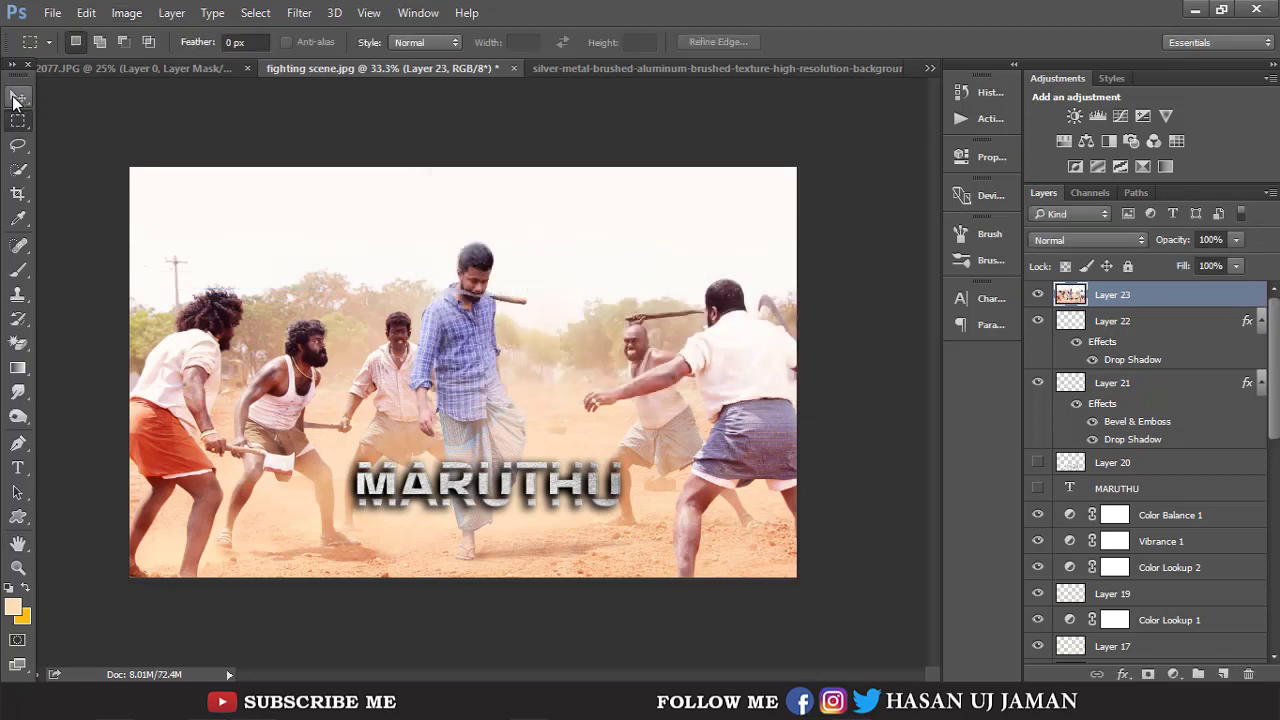
click(18, 96)
click(306, 12)
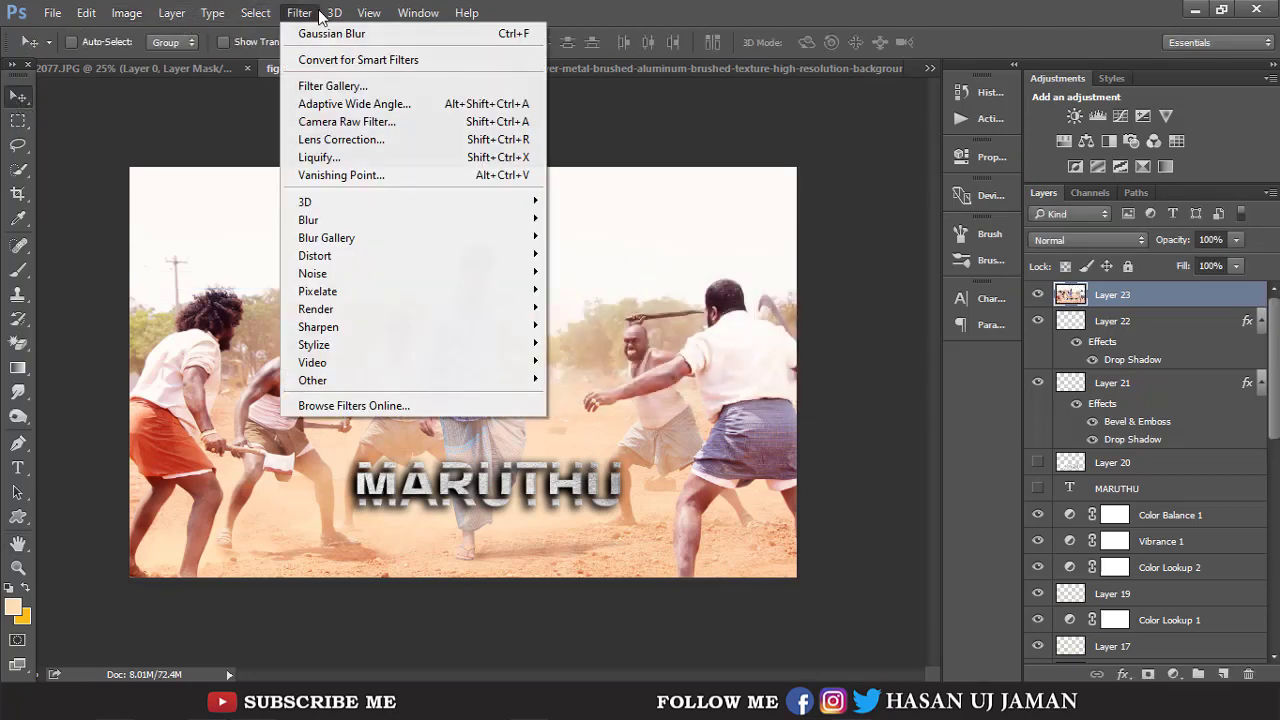
In Camera Raw, raise contrast, adjust highlights and shadows, and pull whites and blacks down.
click(346, 121)
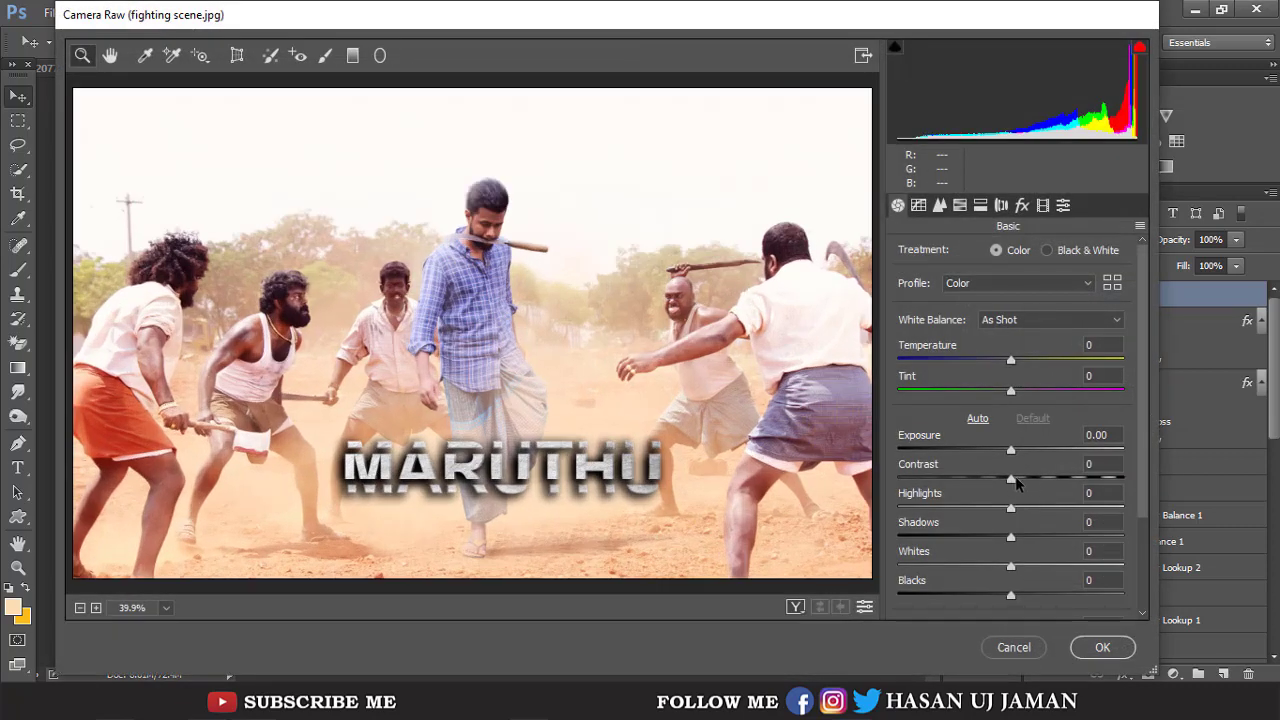
drag(1016, 483, 1024, 488)
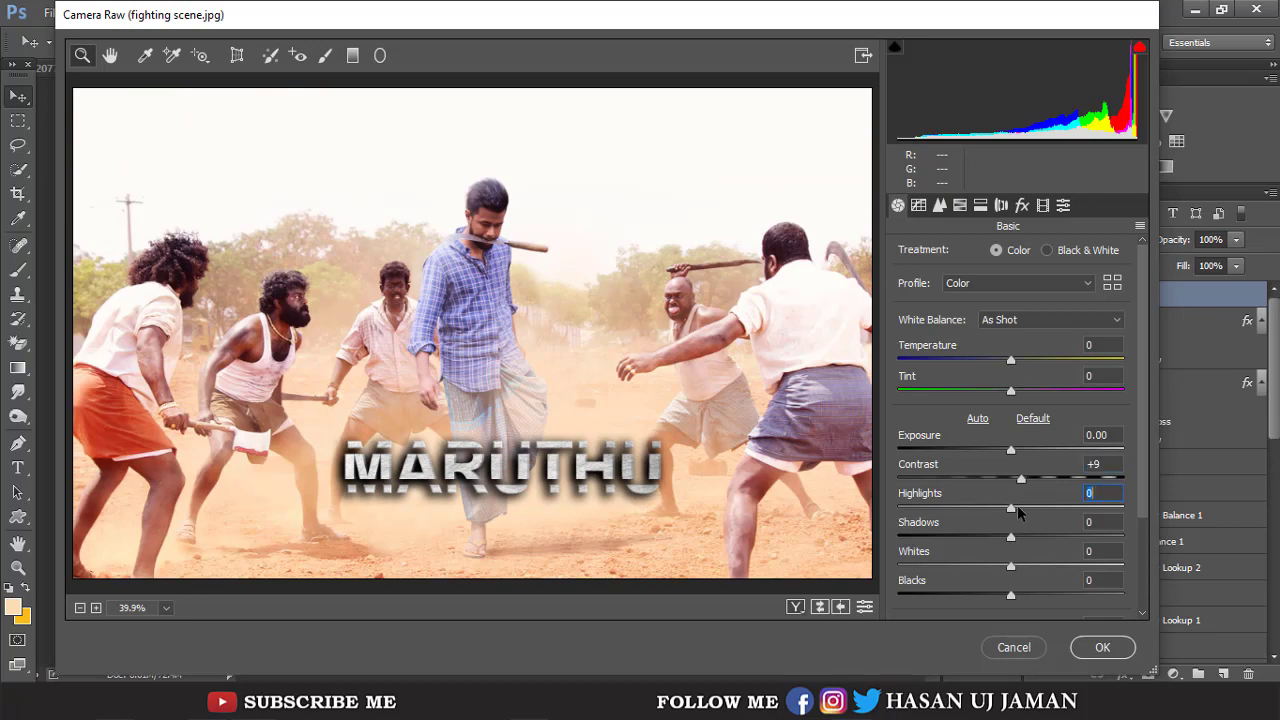
mouse_move(1011, 509)
mouse_down()
mouse_move(869, 521)
mouse_move(1062, 538)
mouse_move(957, 550)
mouse_move(1028, 555)
mouse_up()
click(1072, 536)
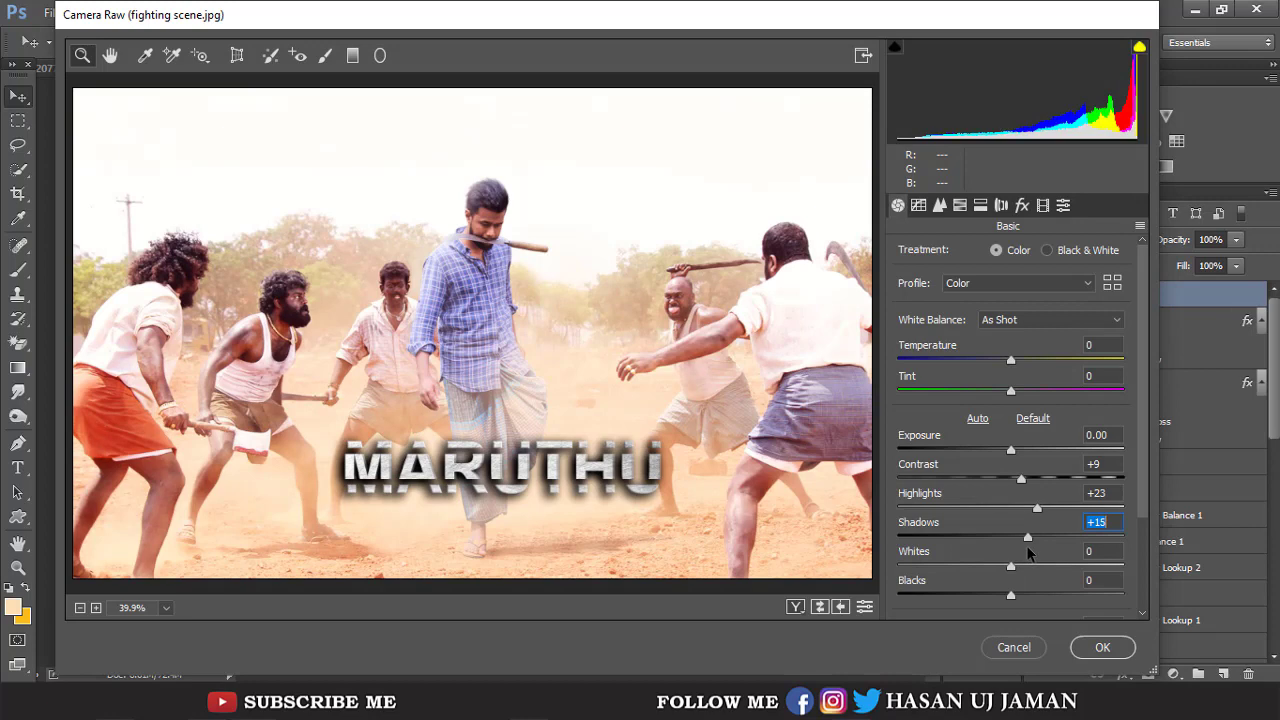
scroll(1051, 559, down, 2)
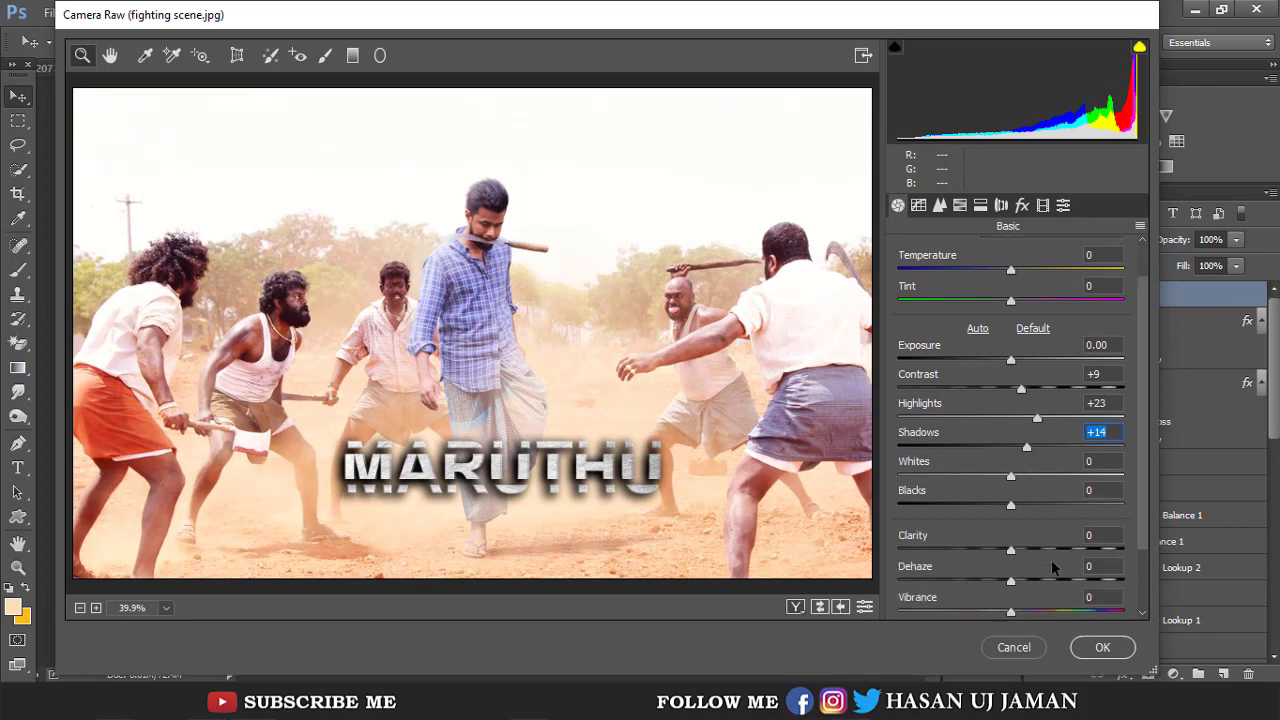
mouse_move(1010, 478)
mouse_down()
mouse_move(959, 482)
mouse_move(1008, 498)
mouse_up()
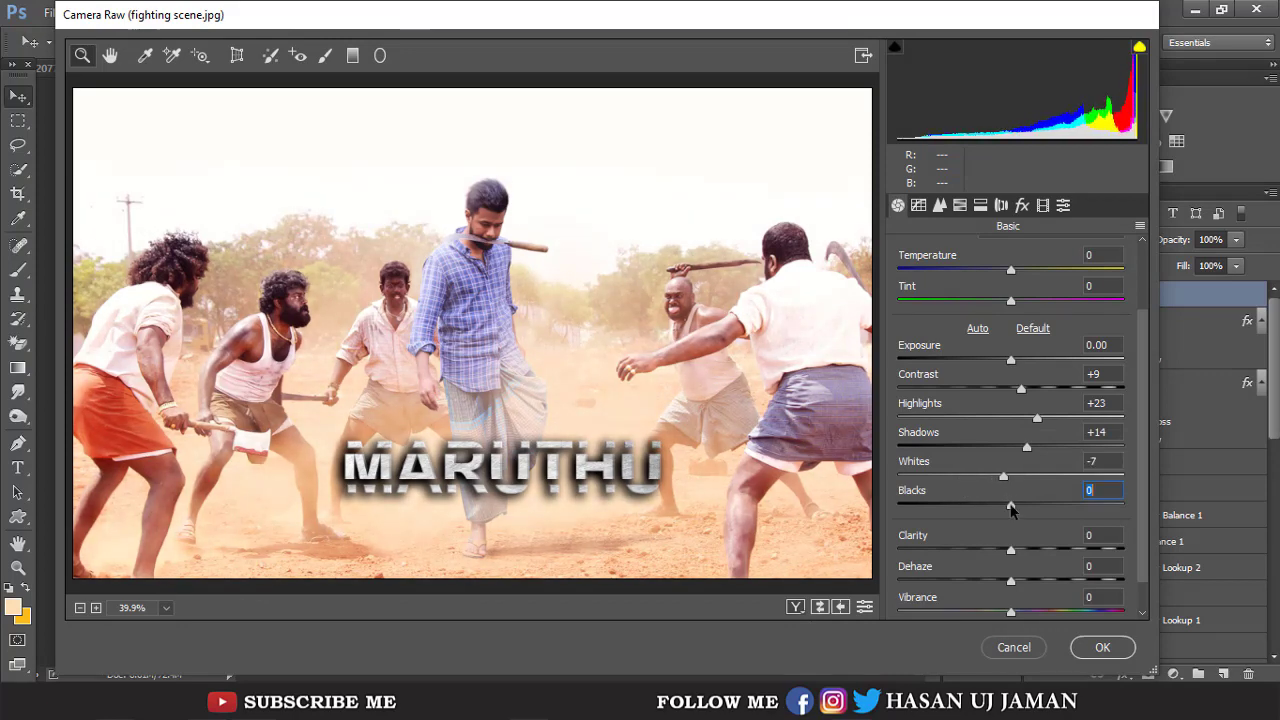
mouse_move(1010, 503)
mouse_down()
mouse_move(946, 515)
mouse_move(984, 522)
mouse_up()
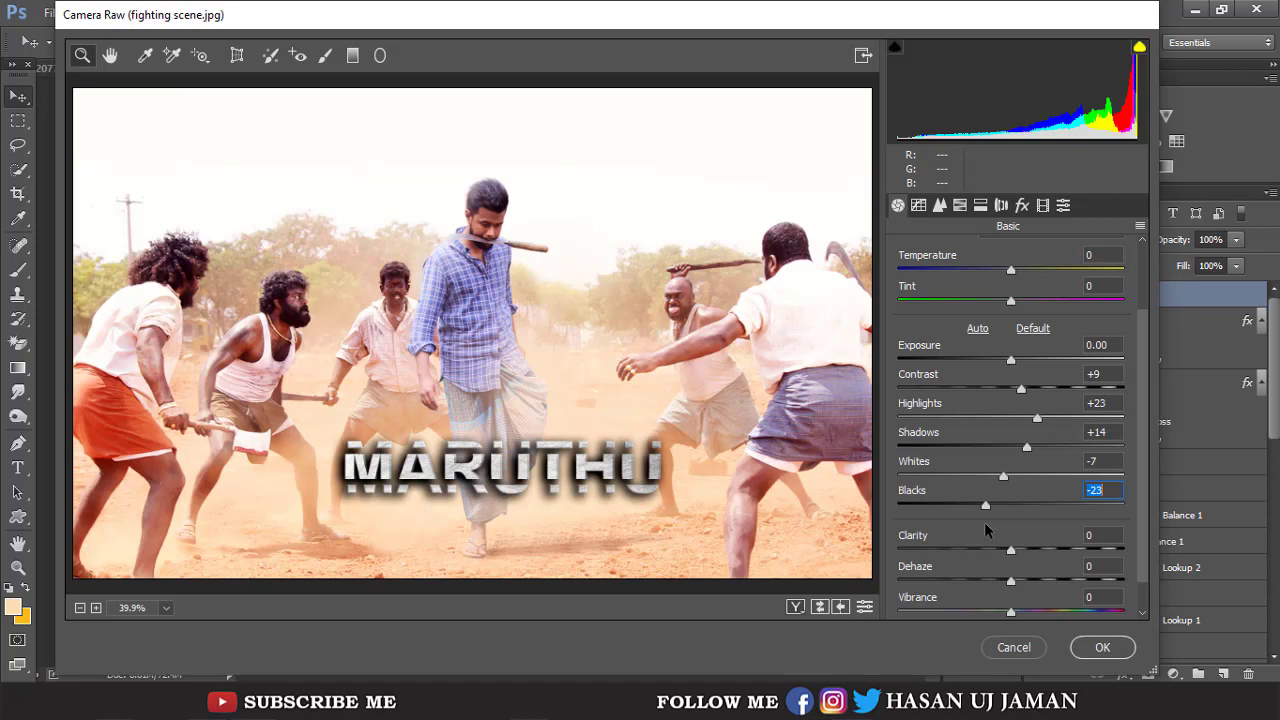
mouse_move(984, 522)
mouse_down()
mouse_move(1033, 540)
mouse_move(991, 536)
mouse_up()
Set Blacks to -12, Clarity to +4, Dehaze to +6 and Vibrance to about +7.
text(-12)
click(1018, 549)
click(1024, 581)
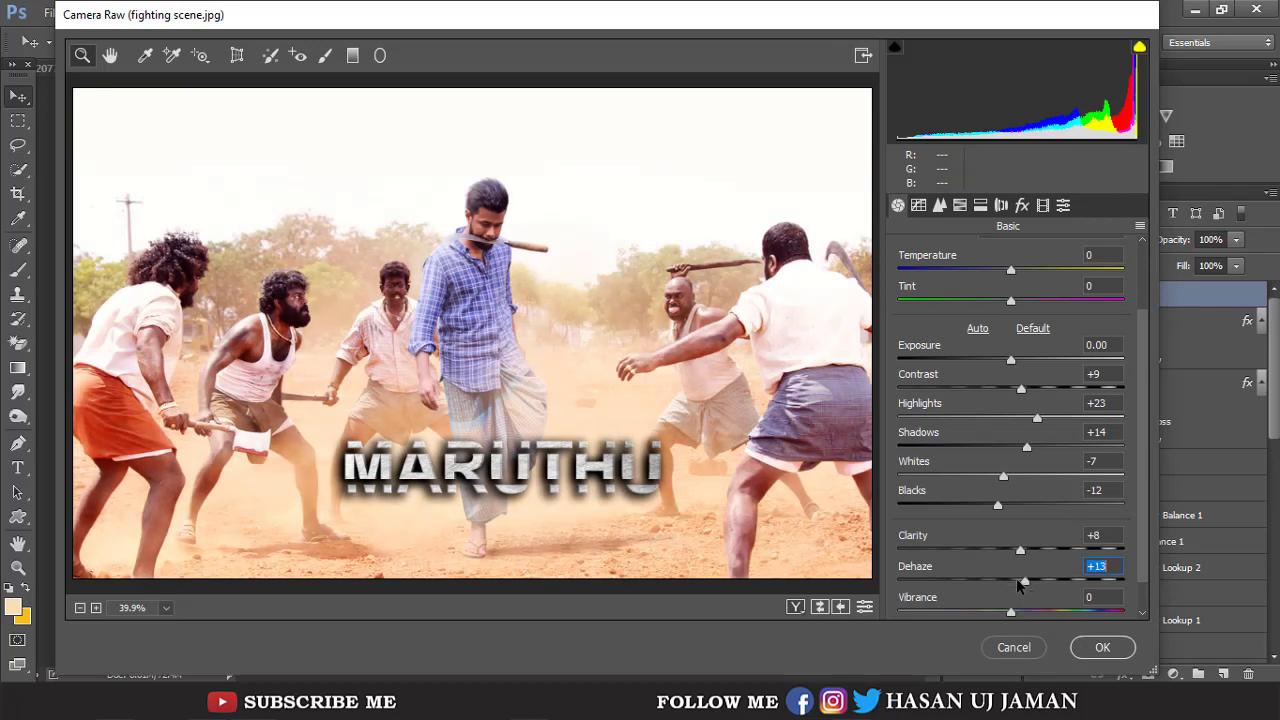
click(1016, 581)
click(1020, 549)
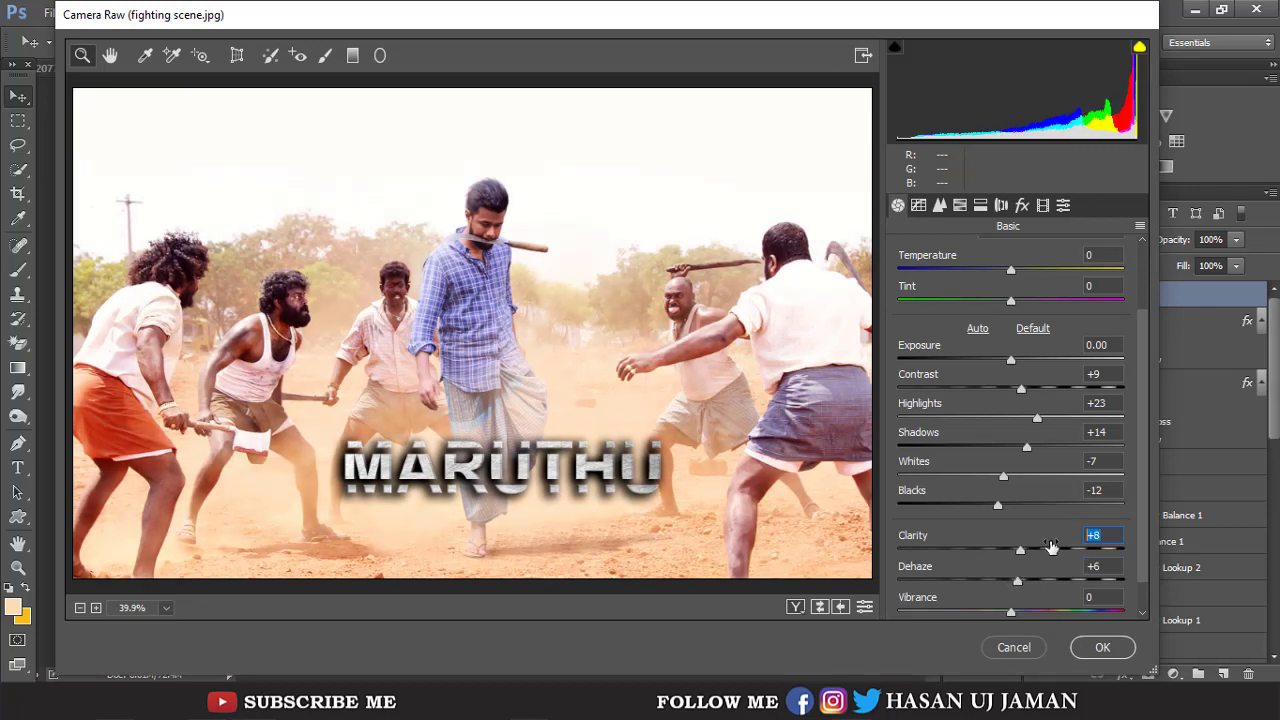
text(4)
scroll(1050, 545, down, 1)
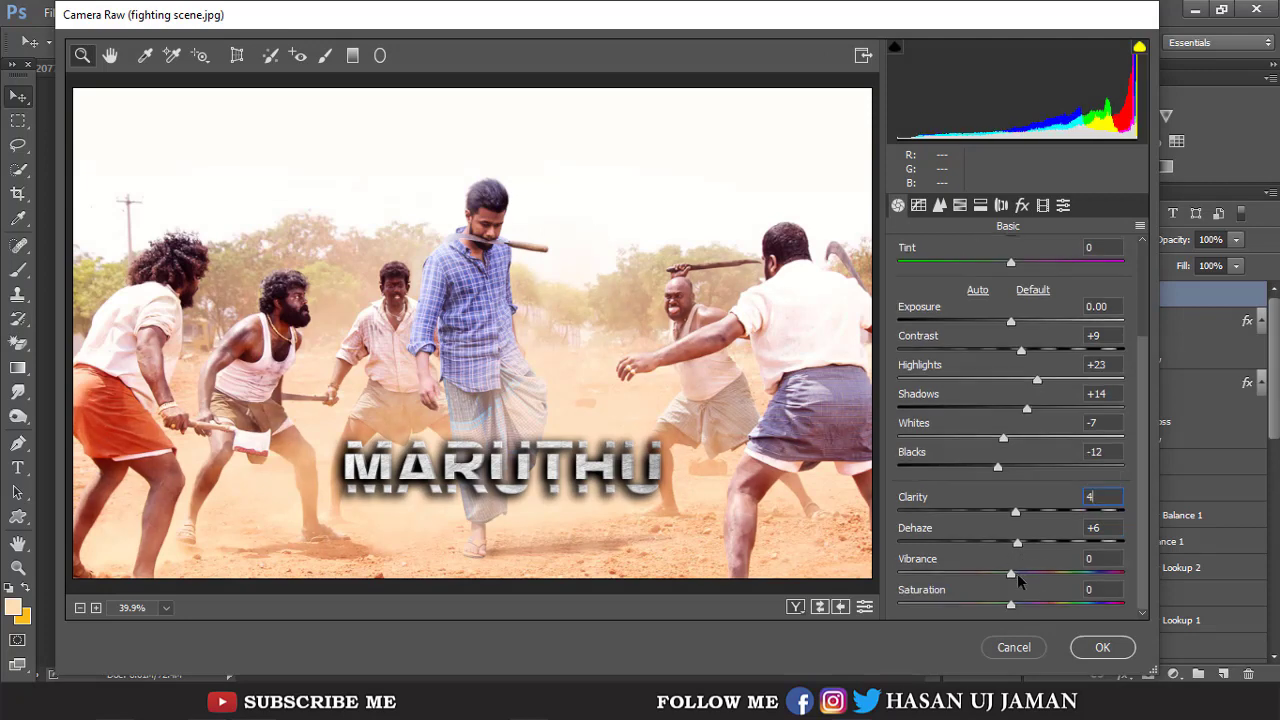
click(1017, 574)
Rebalance Highlights to +34 and Shadows to about +18.
scroll(1038, 382, up, 2)
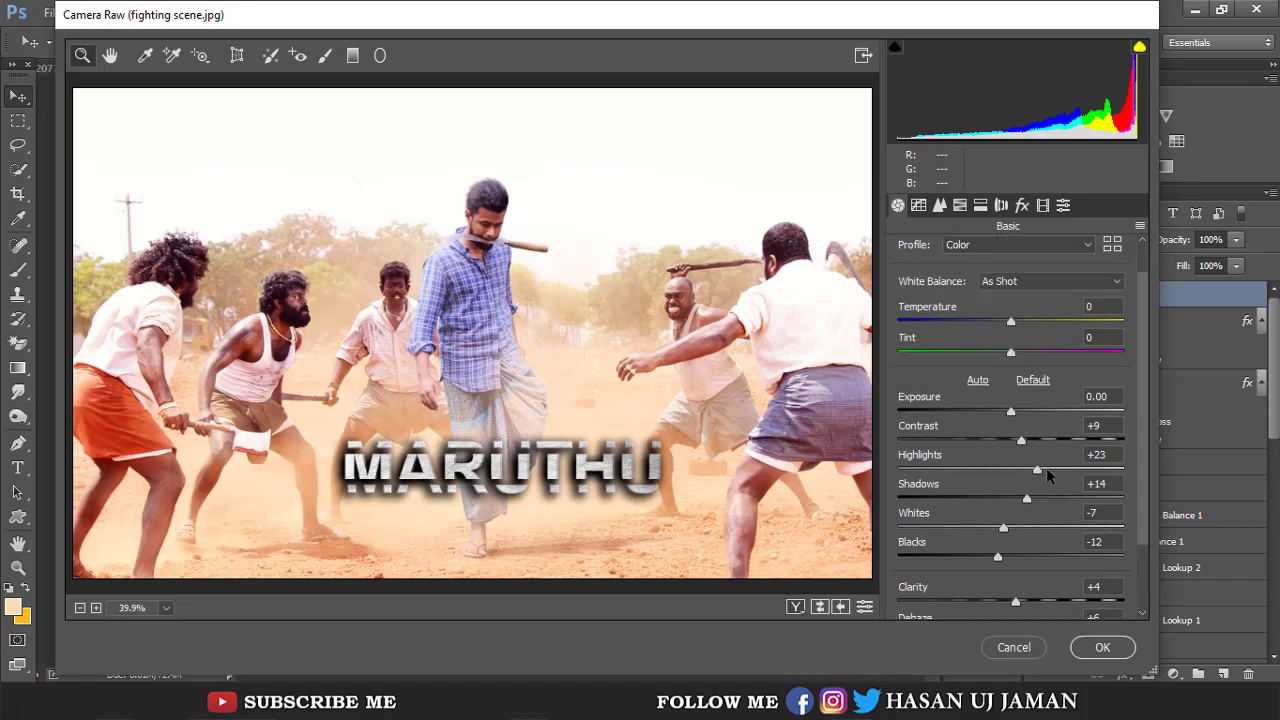
click(1047, 470)
click(1036, 498)
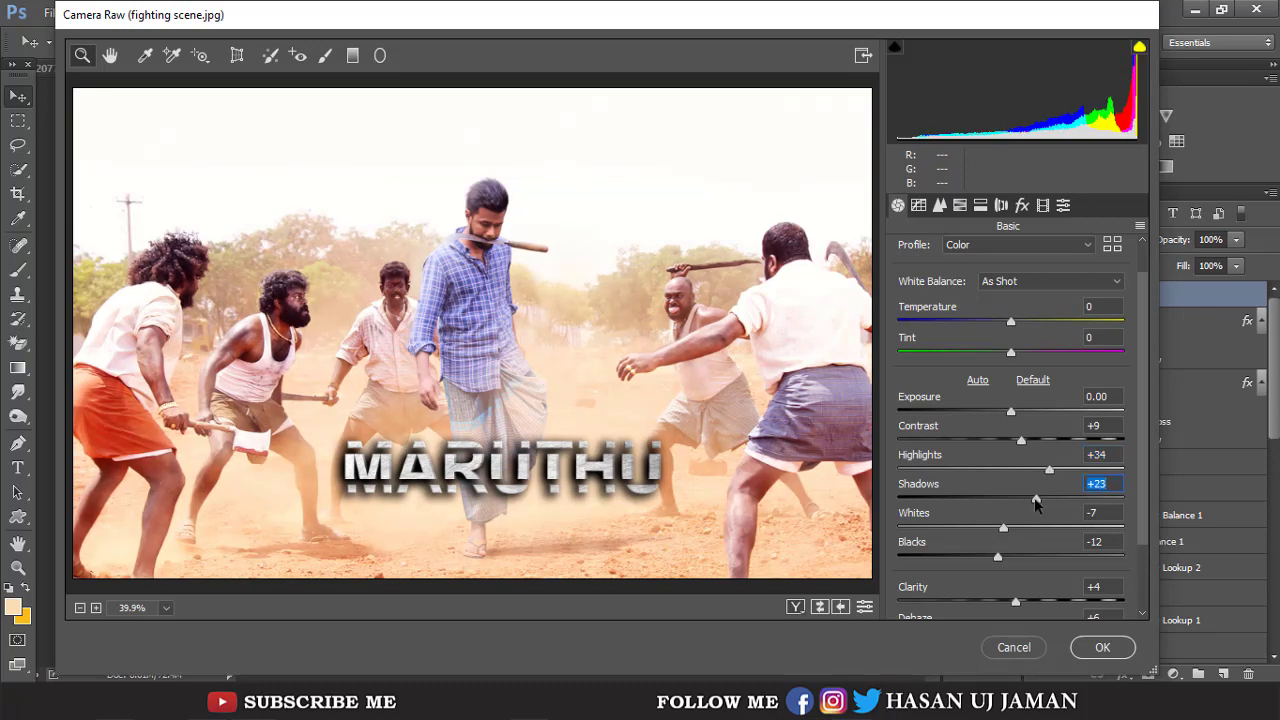
drag(1036, 500, 1027, 500)
key(Up)
Set Saturation to 4 and Contrast to 12, then apply the Camera Raw grade.
scroll(1030, 500, down, 2)
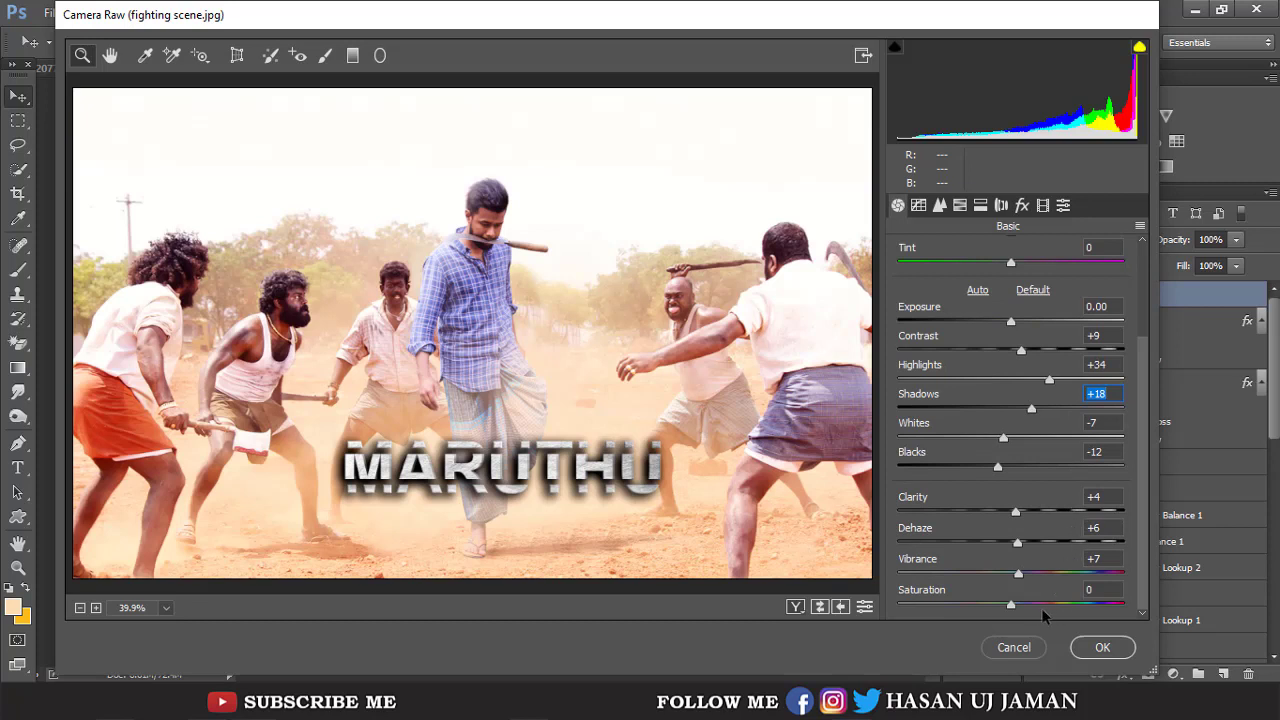
click(1090, 590)
text(4)
scroll(1030, 430, up, 3)
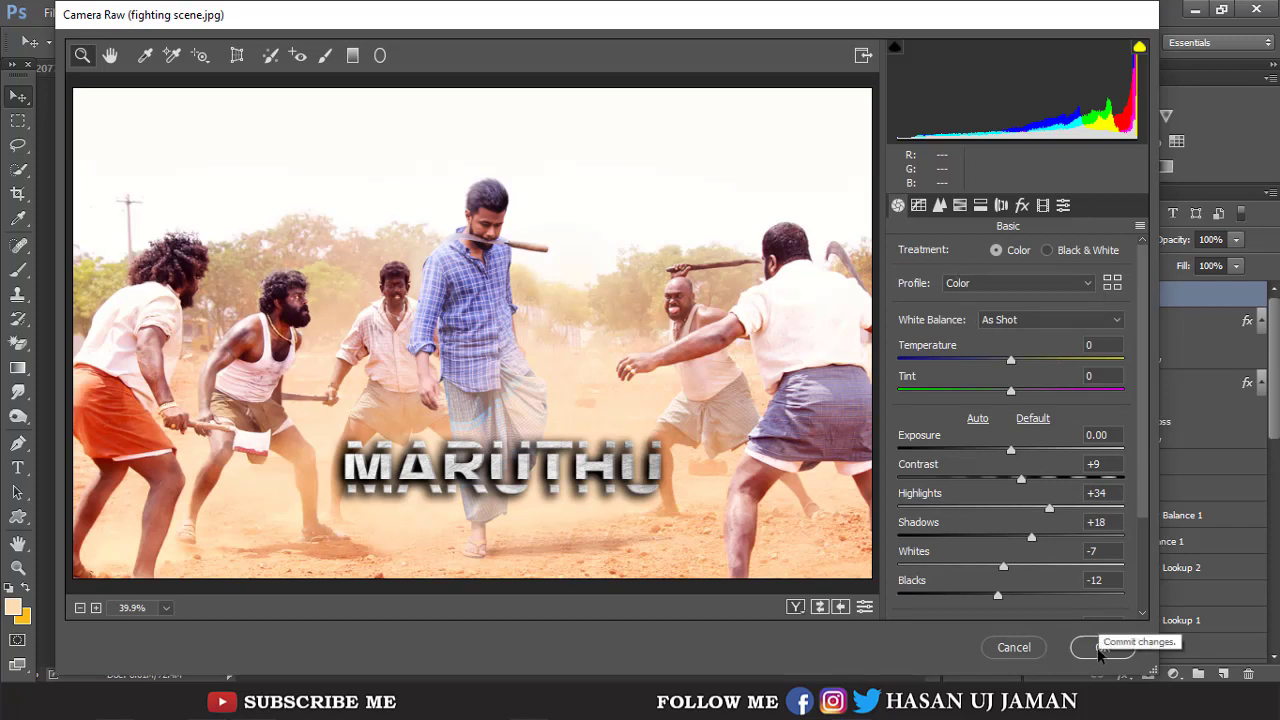
click(1022, 478)
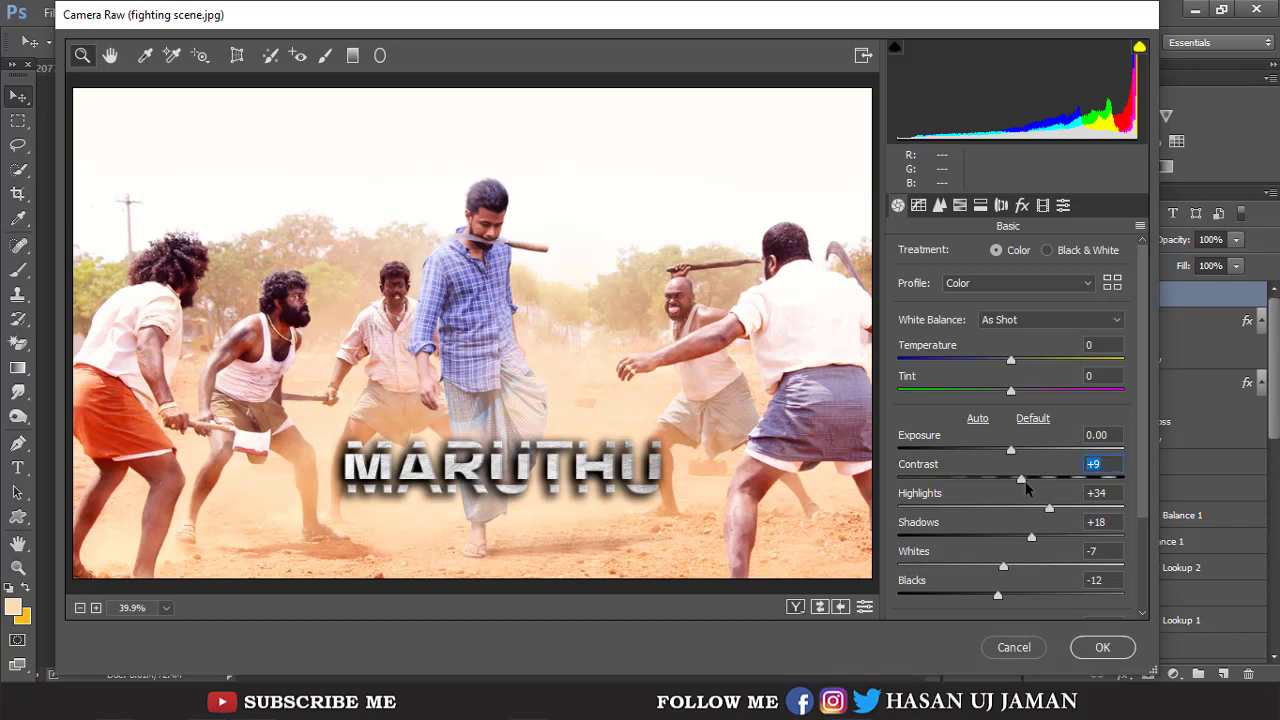
text(12)
click(1102, 647)
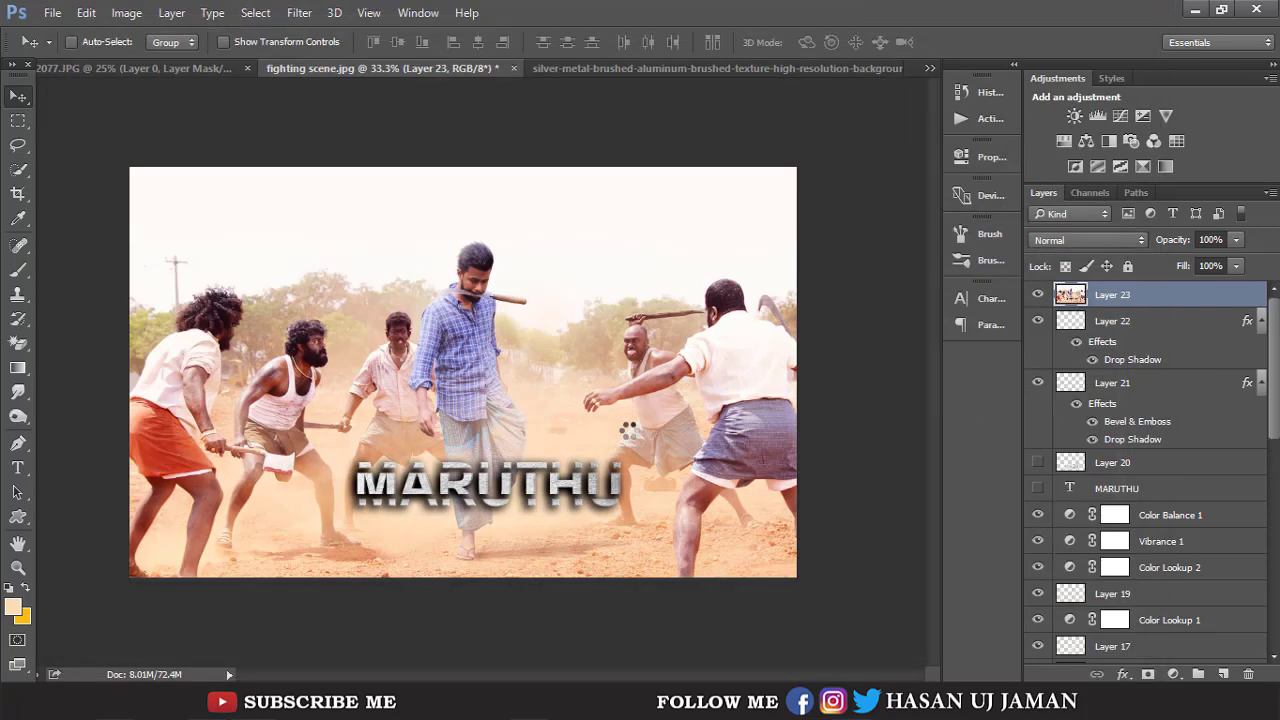
key(ctrl+minus)
key(ctrl+minus)
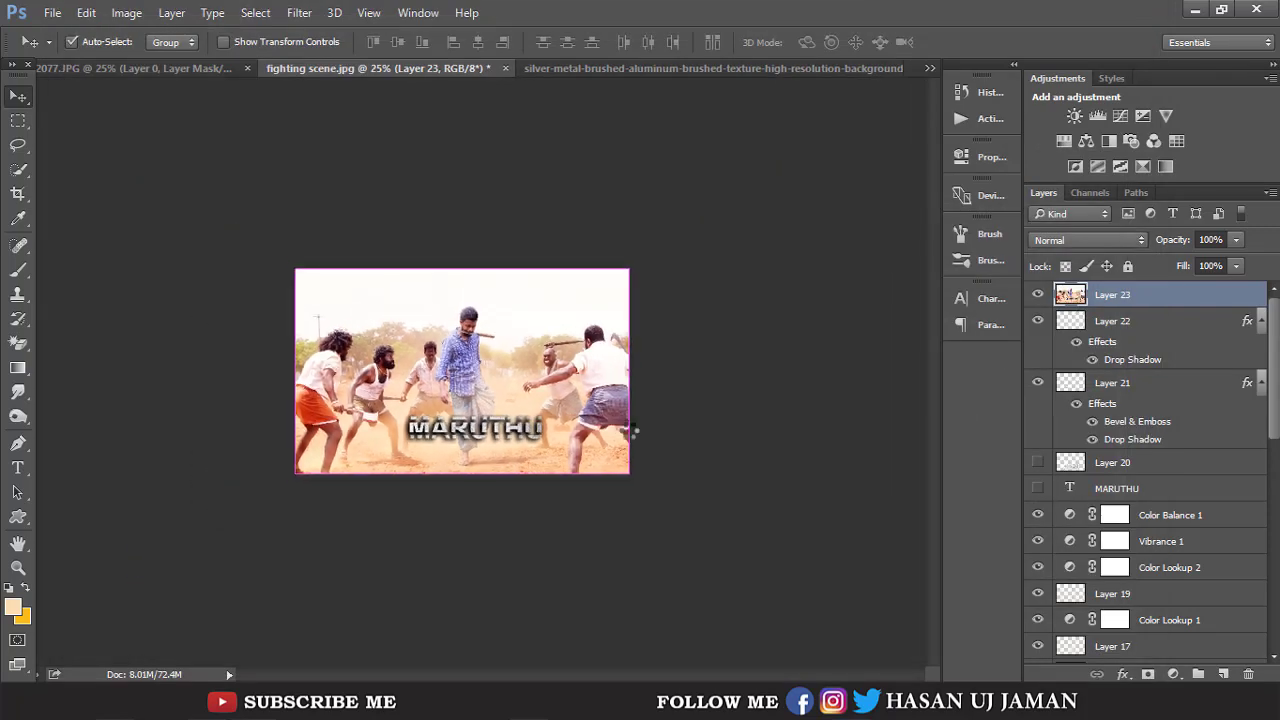
key(ctrl+minus)
key(ctrl+minus)
key(ctrl+plus)
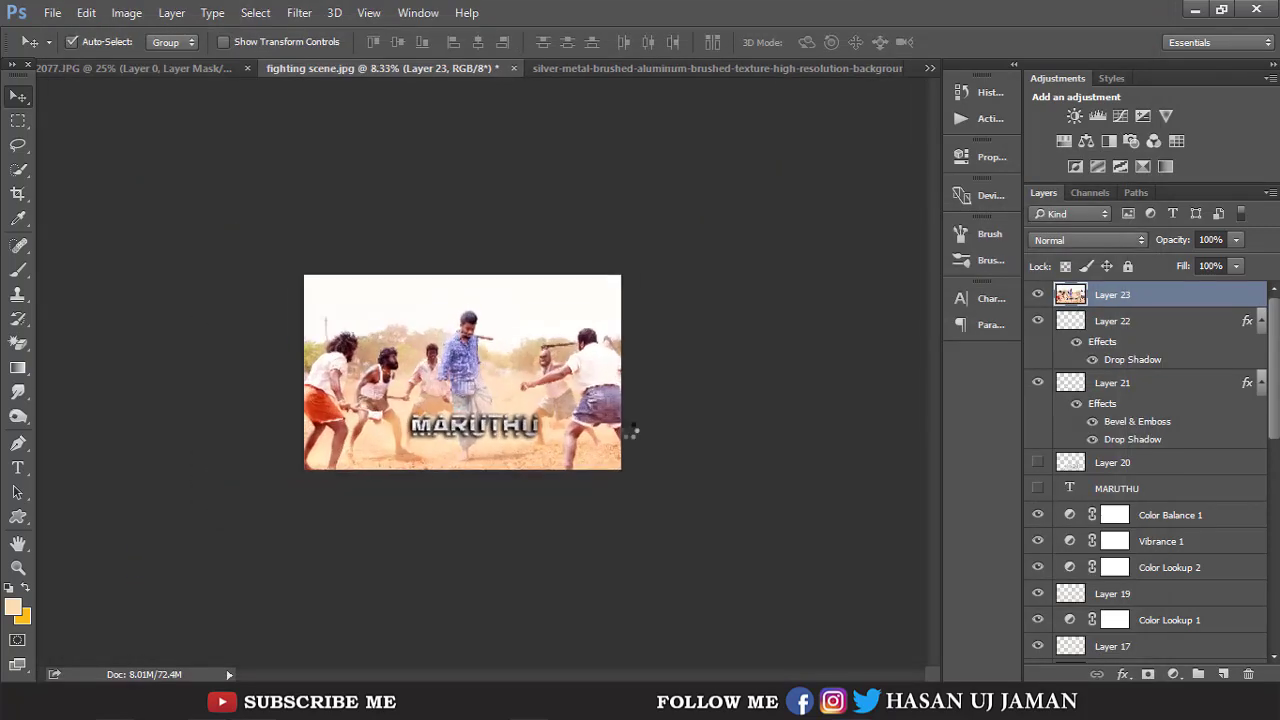
key(ctrl+plus)
key(ctrl+plus)
key(ctrl+minus)
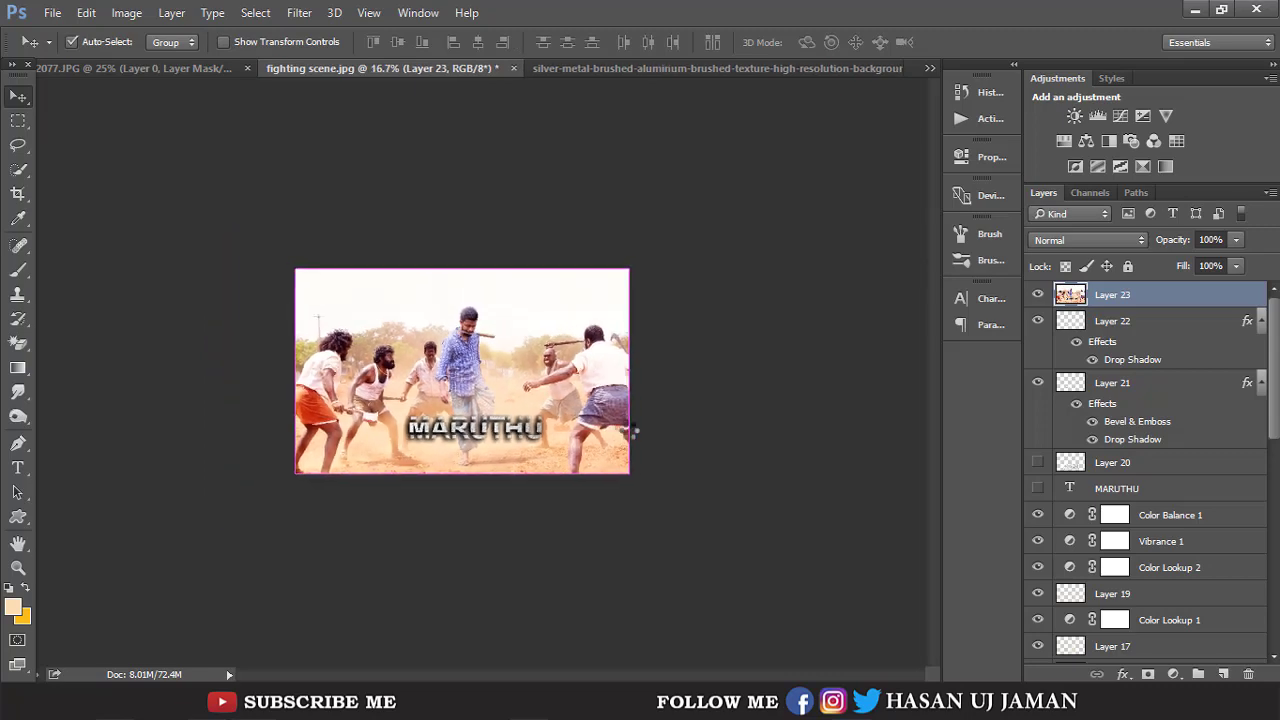
key(ctrl+minus)
key(ctrl+minus)
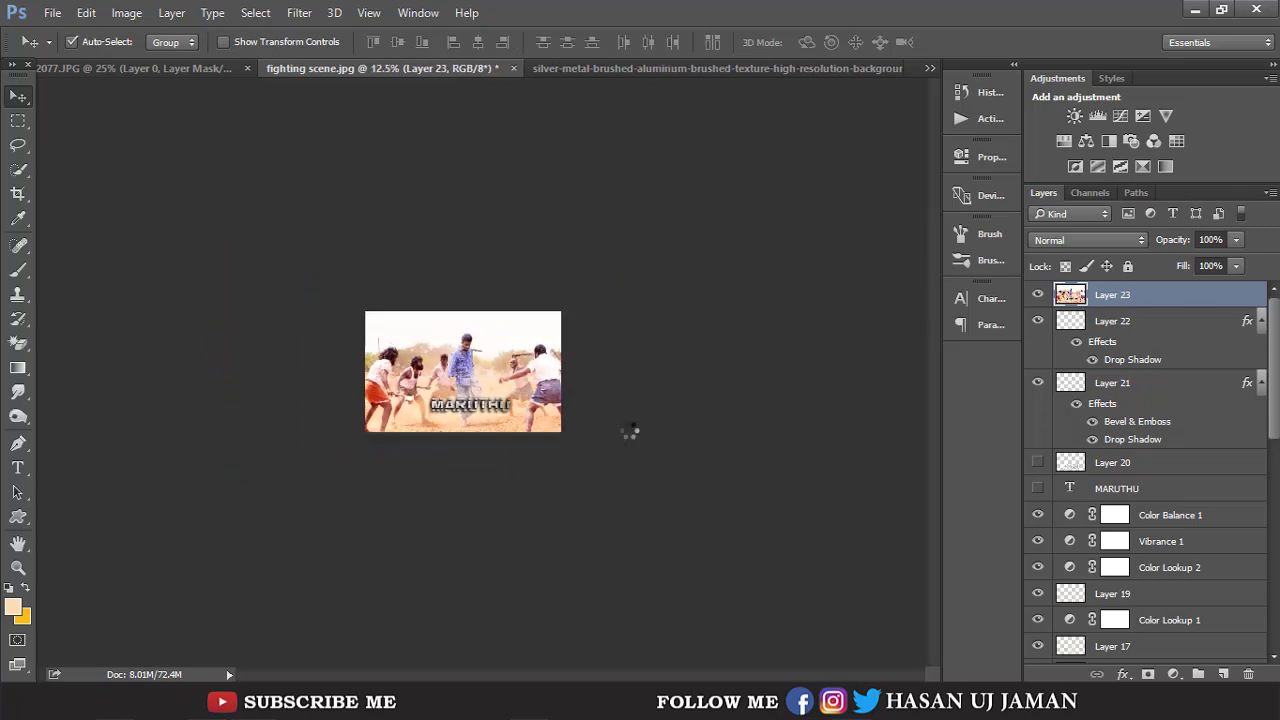
key(ctrl+minus)
key(ctrl+plus)
key(ctrl+plus)
key(ctrl+plus)
key(ctrl+plus)
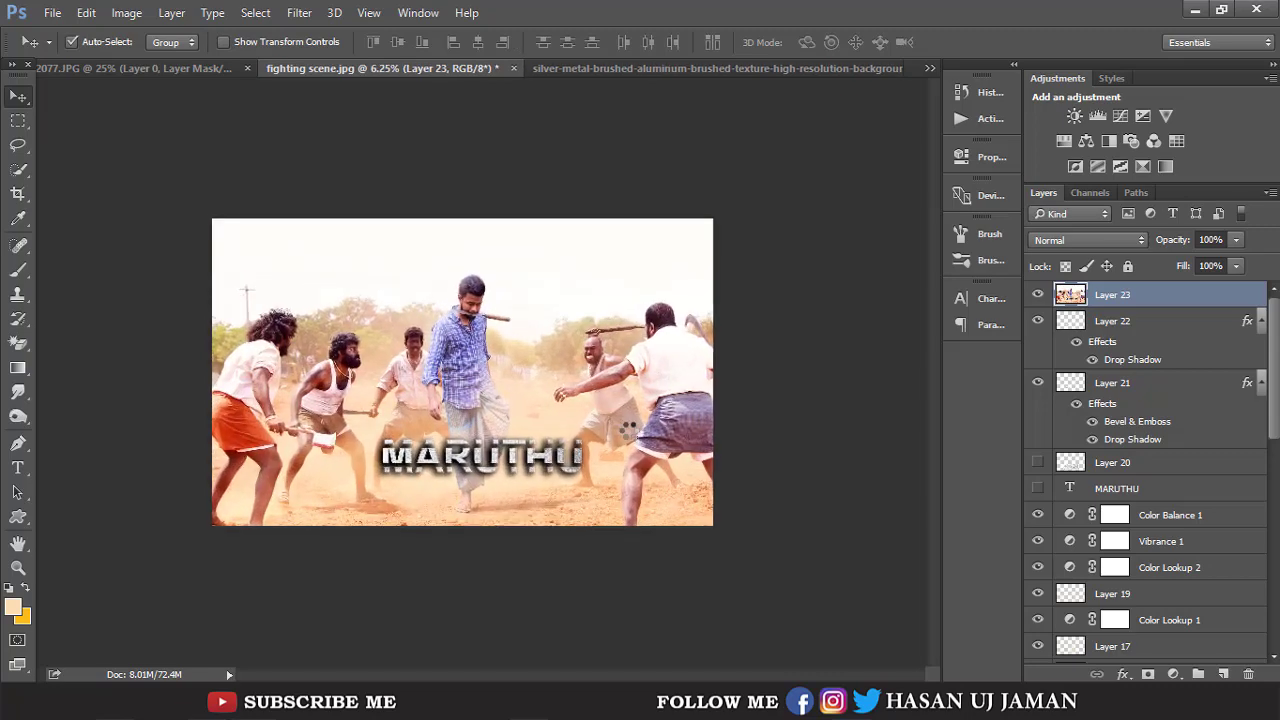
key(ctrl+plus)
key(ctrl+minus)
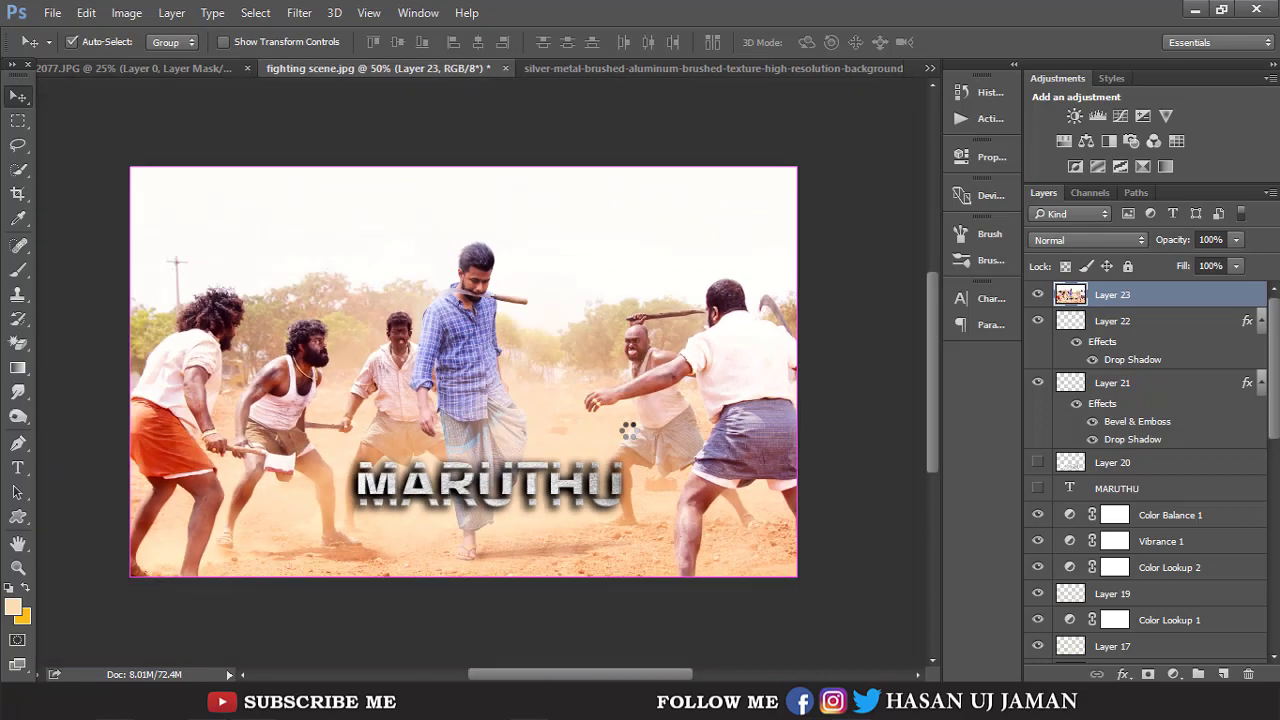
key(ctrl+plus)
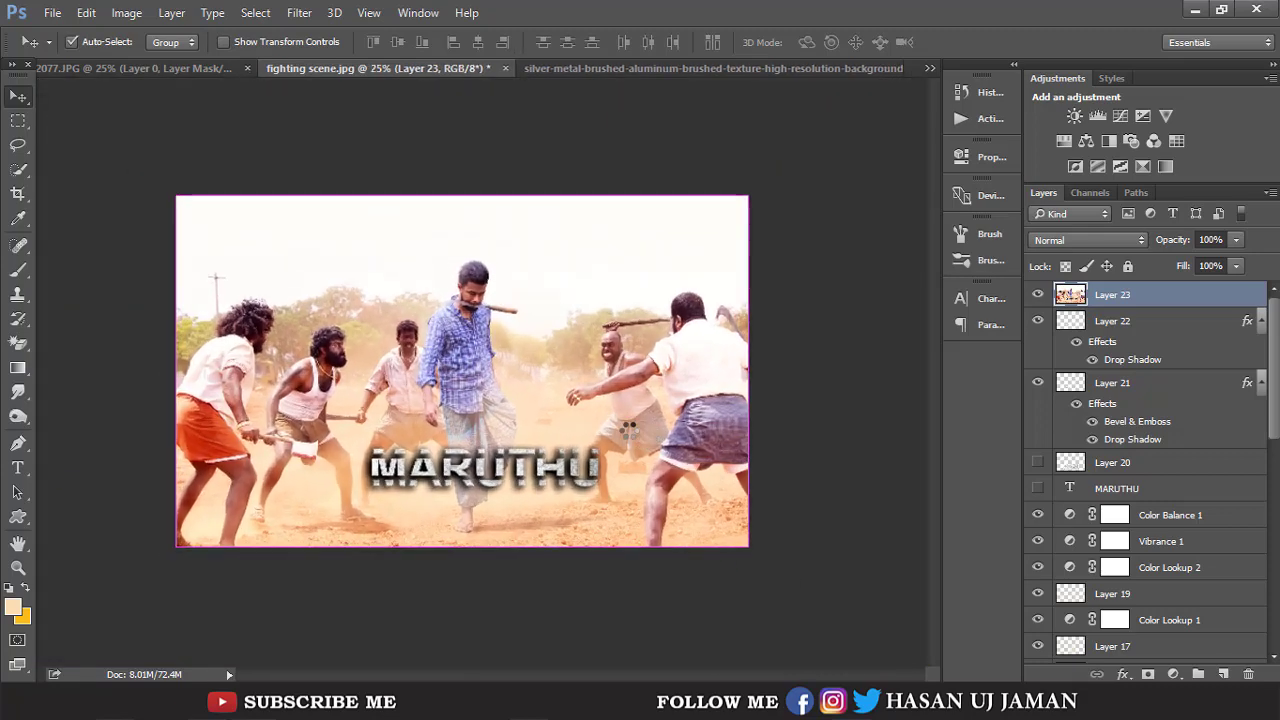